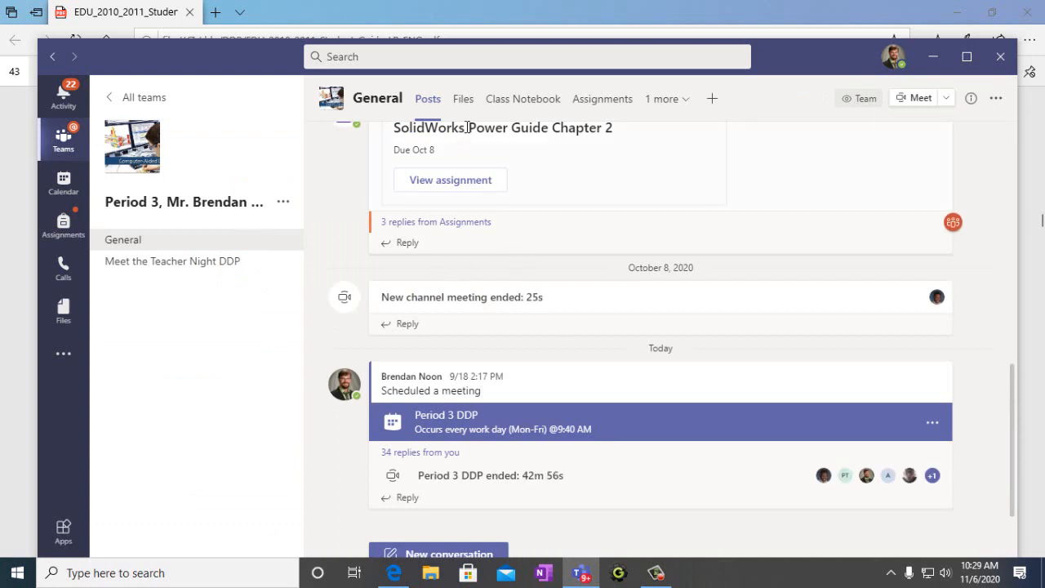
Look through the class channel's Lesson 04 Parts folder and its Claw Parts subfolder, finishing back in Lesson 04 Parts
click(463, 99)
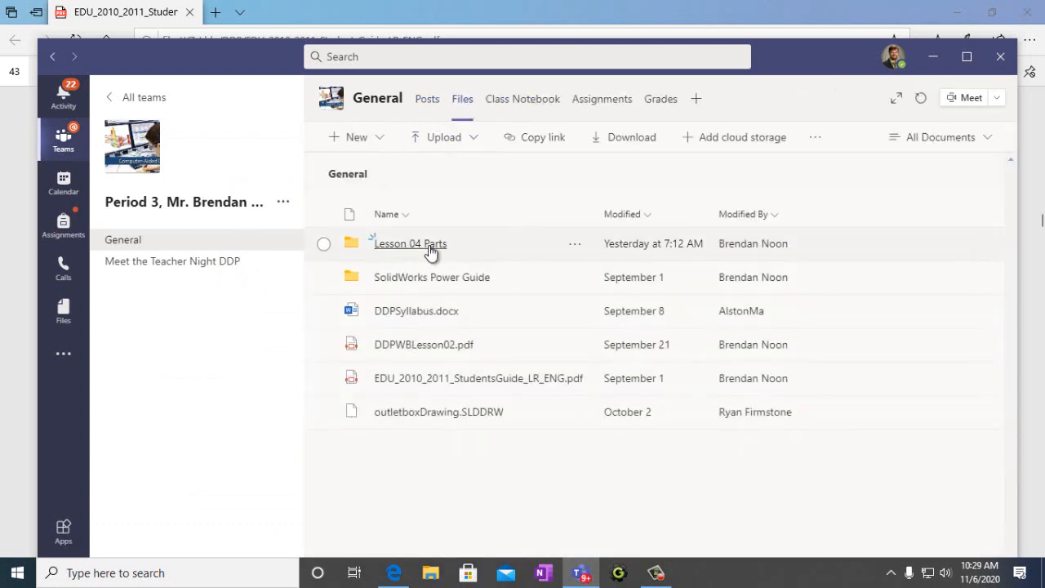
click(412, 246)
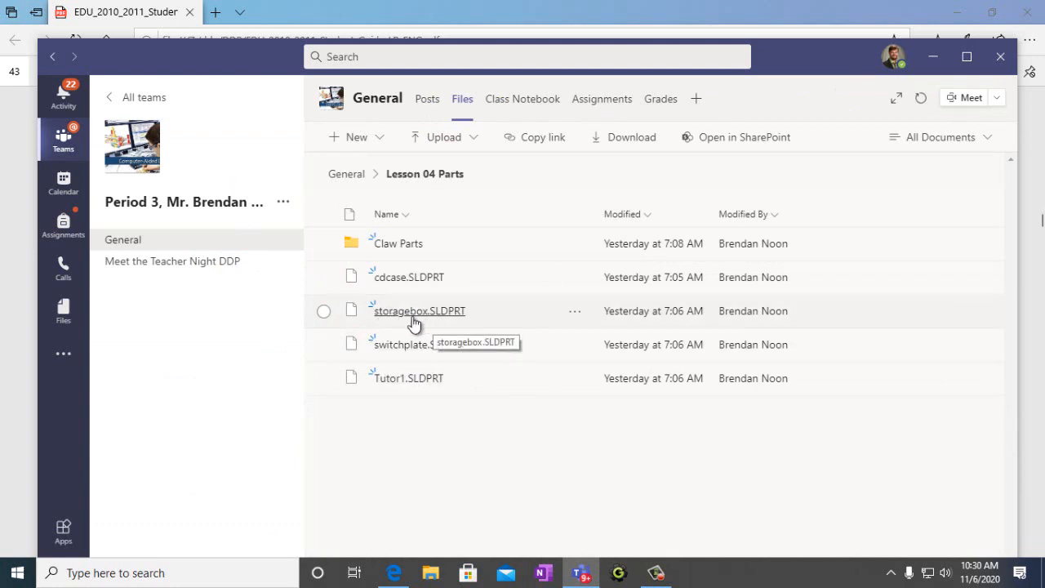
click(397, 246)
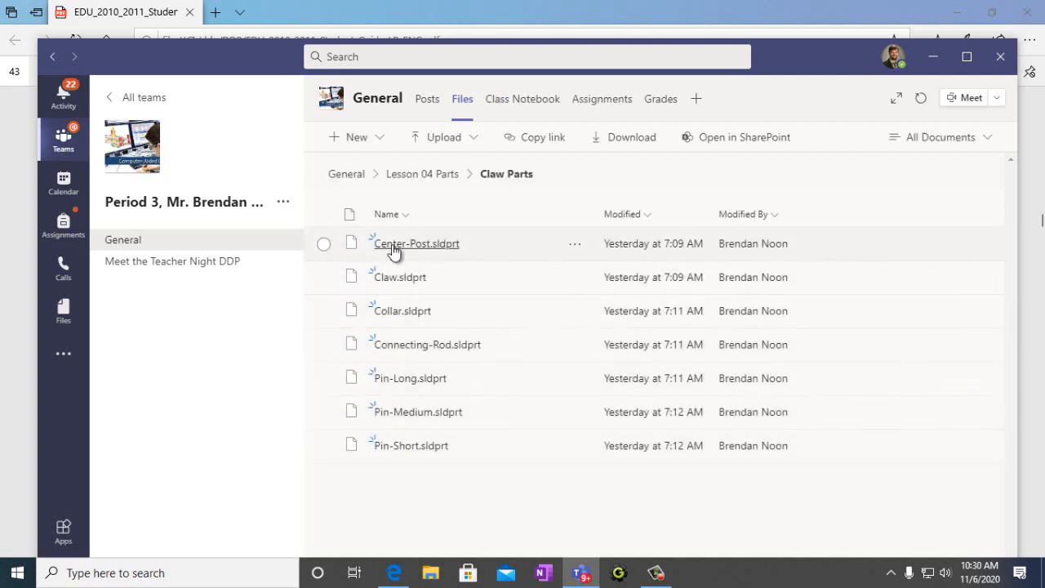
click(53, 59)
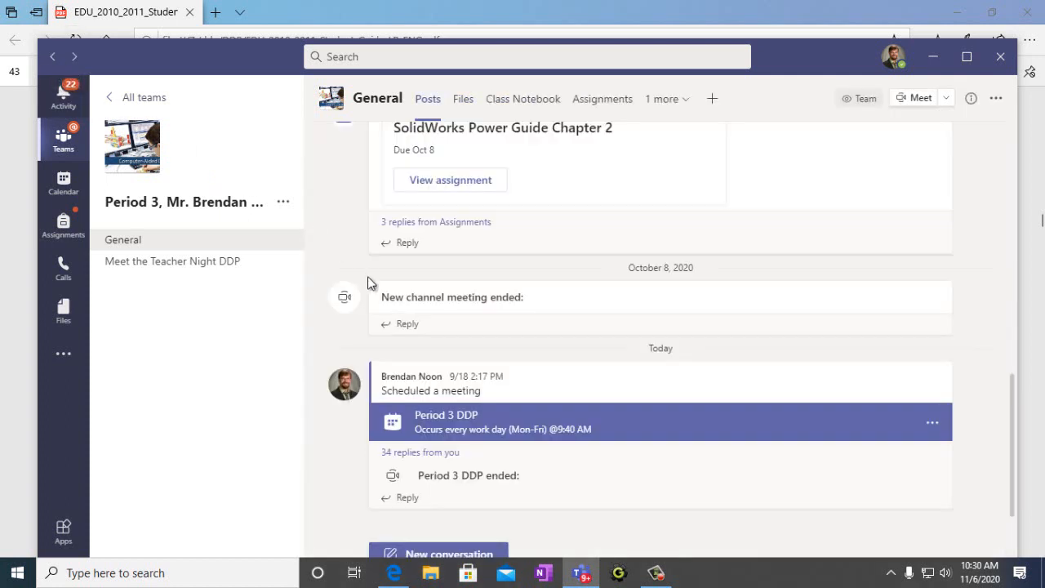
click(477, 99)
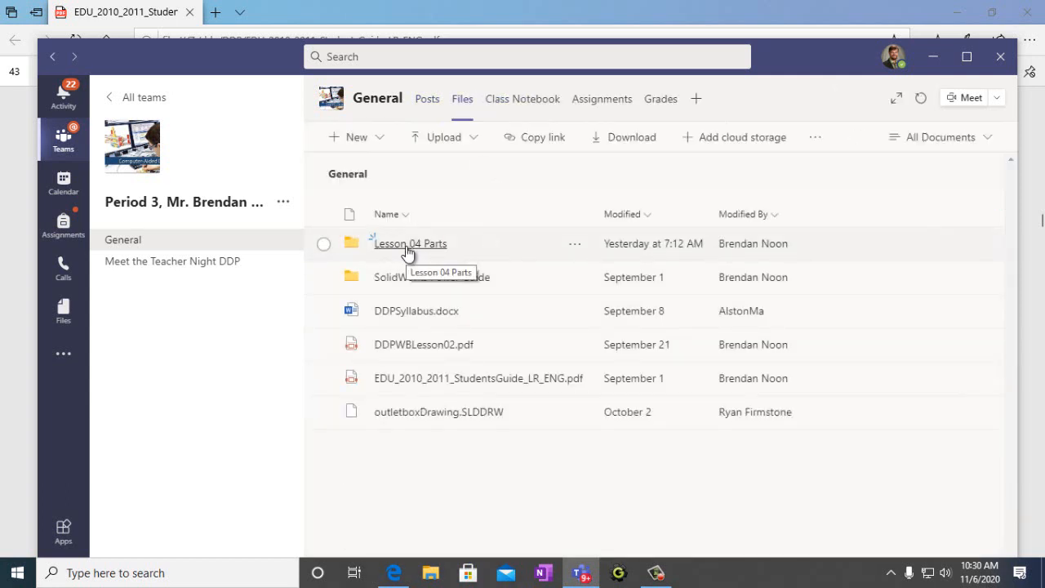
click(408, 248)
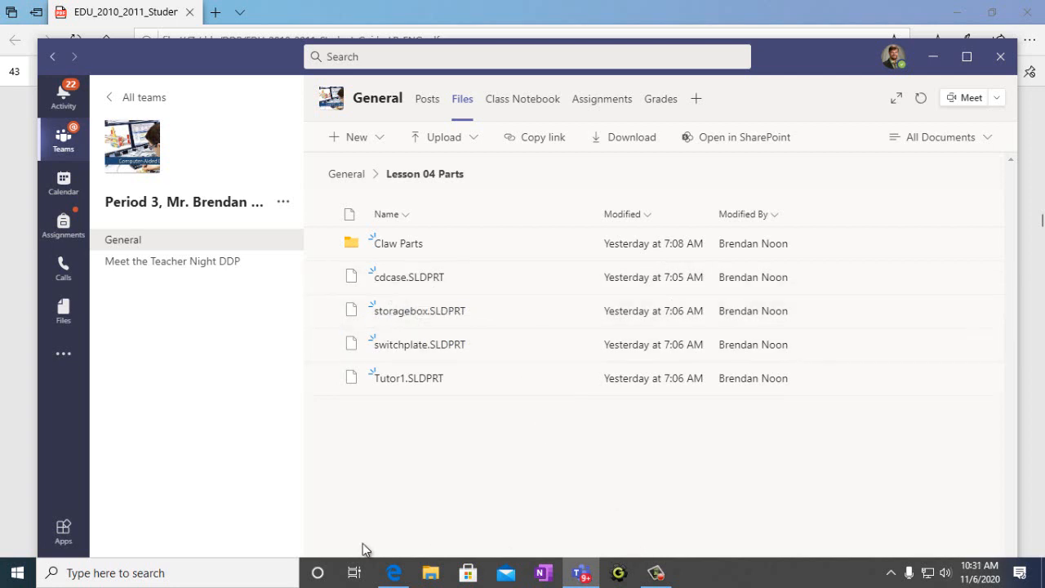
Close the Teams window and launch SOLIDWORKS 2016 x64 Edition
click(999, 58)
click(30, 580)
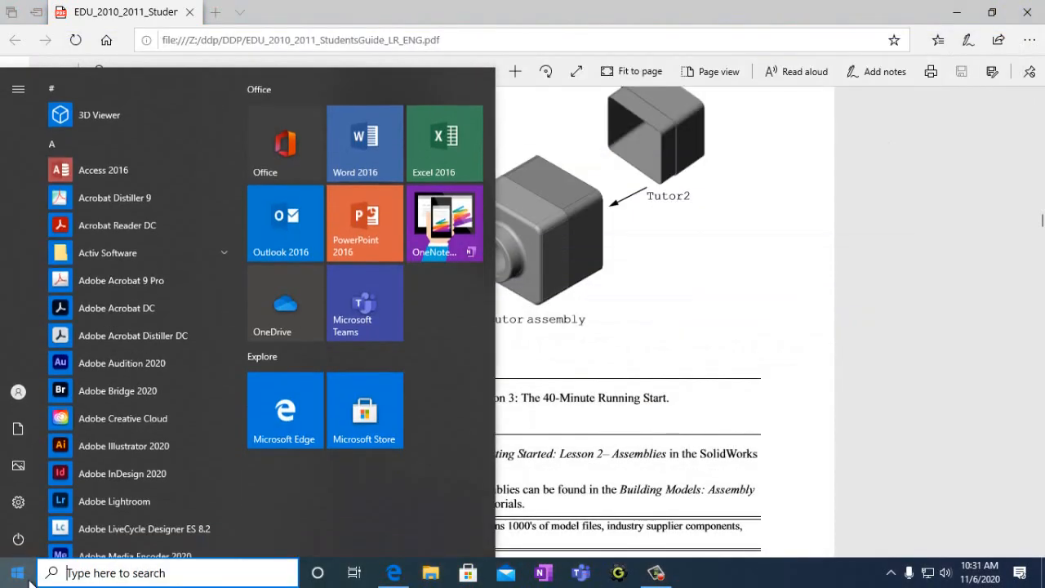
scroll(113, 502, down, 10)
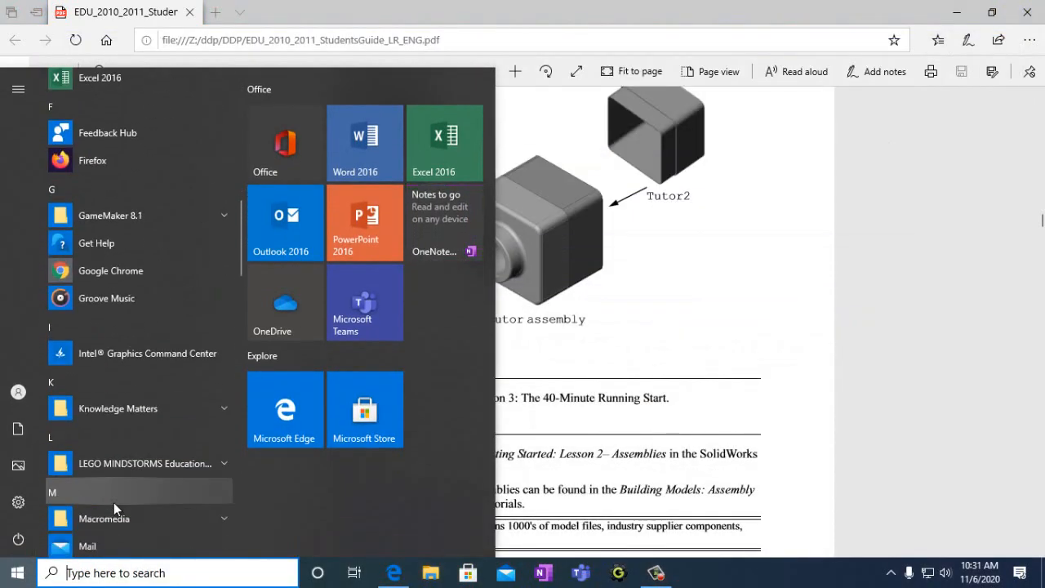
scroll(114, 502, down, 10)
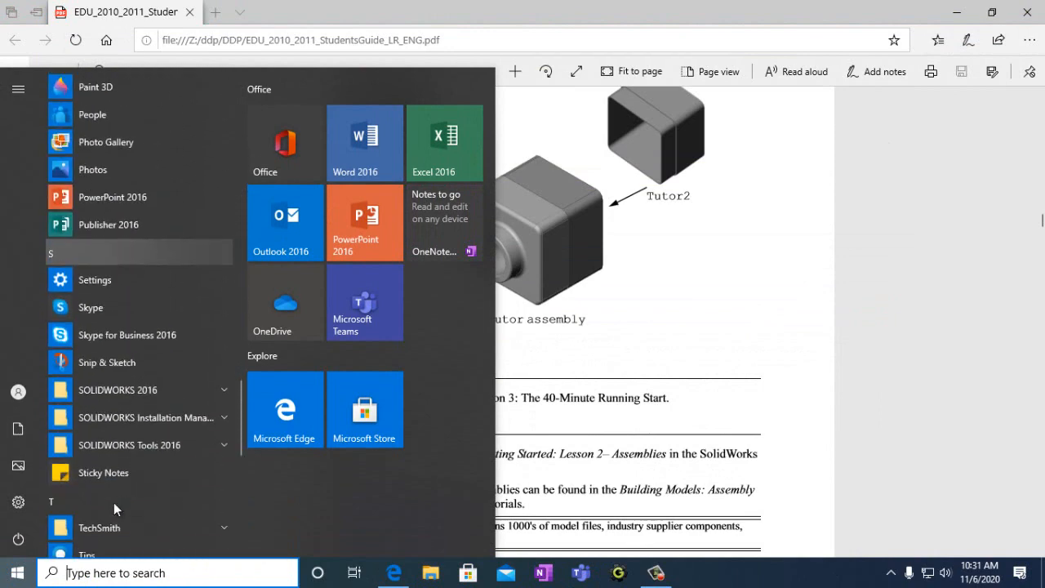
click(221, 390)
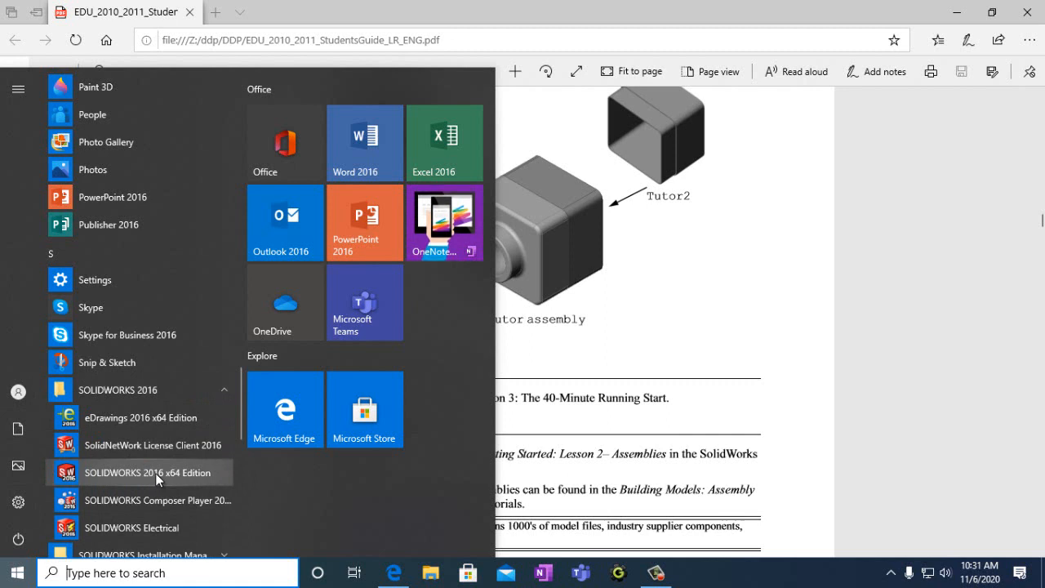
click(155, 474)
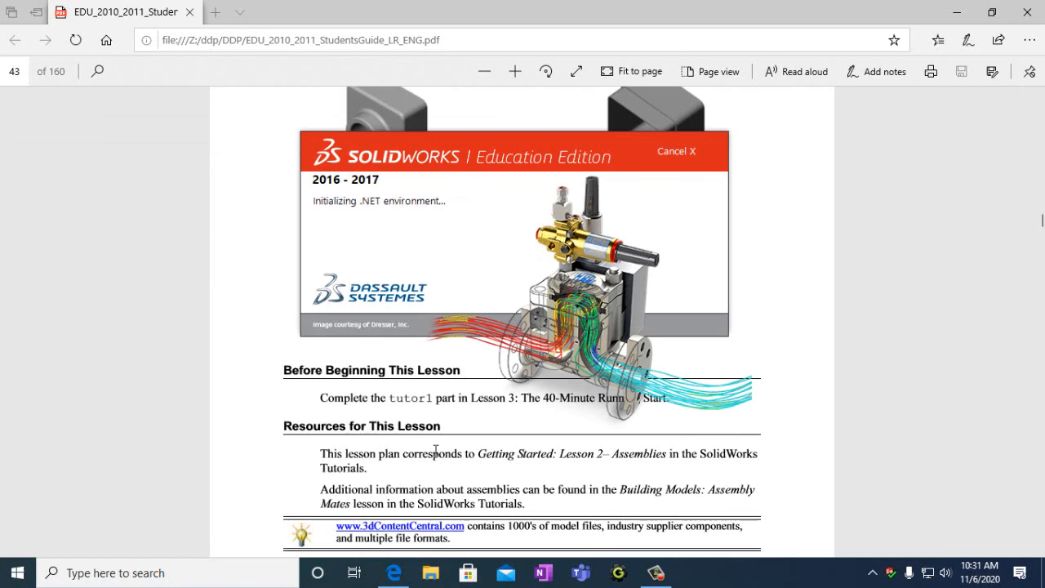
Review the Lesson 4 pages of the student guide, from the competencies through the assessment to the switchplate Task 1
click(943, 448)
scroll(938, 445, down, 5)
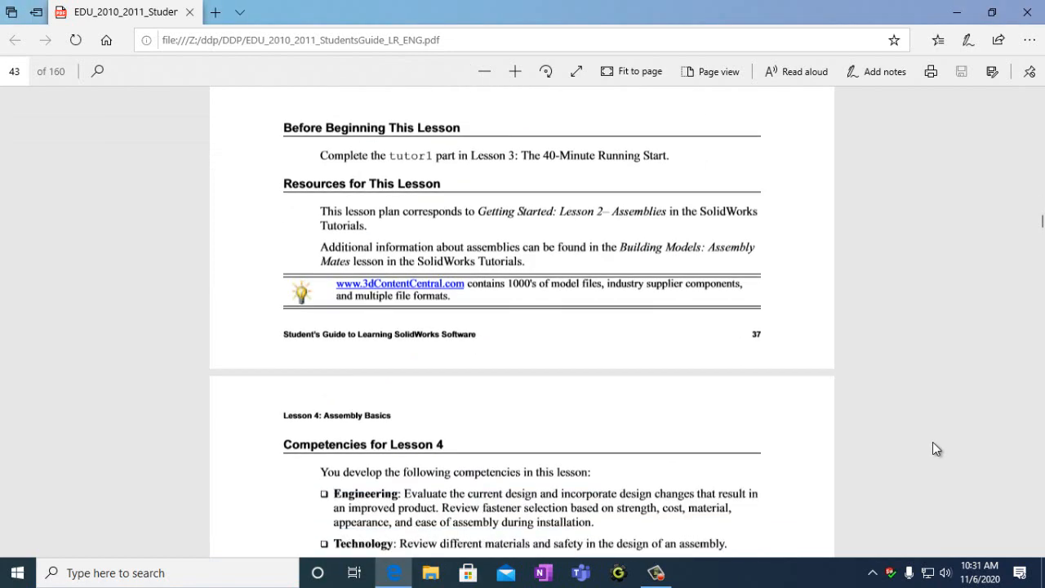
scroll(935, 448, down, 7)
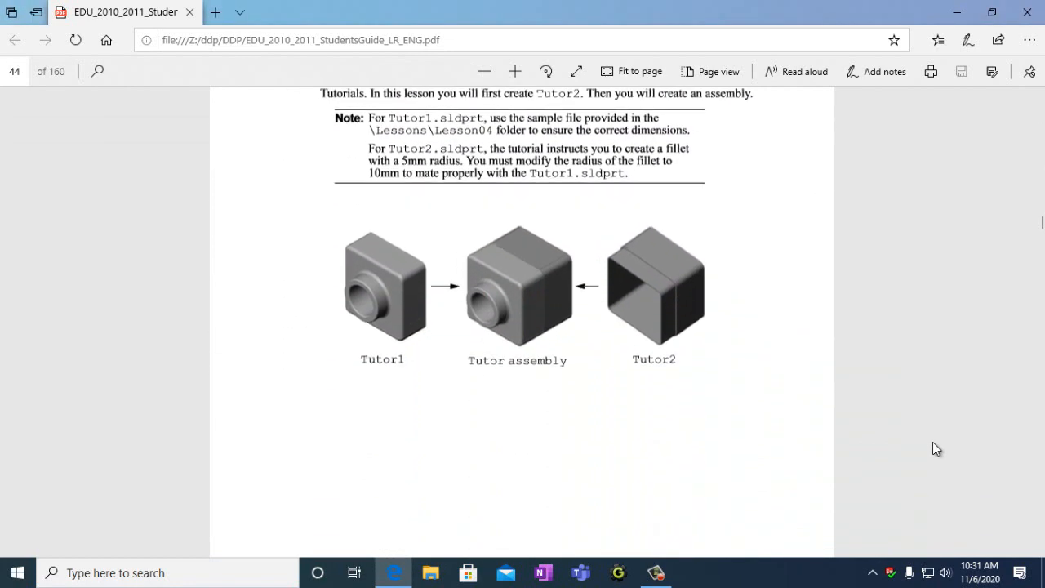
scroll(933, 447, down, 3)
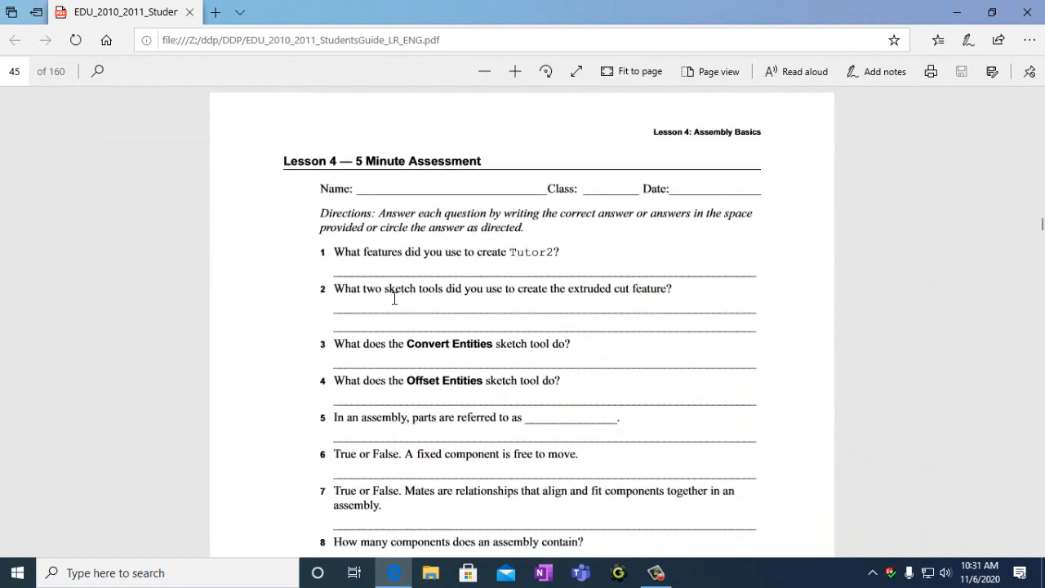
scroll(508, 341, down, 6)
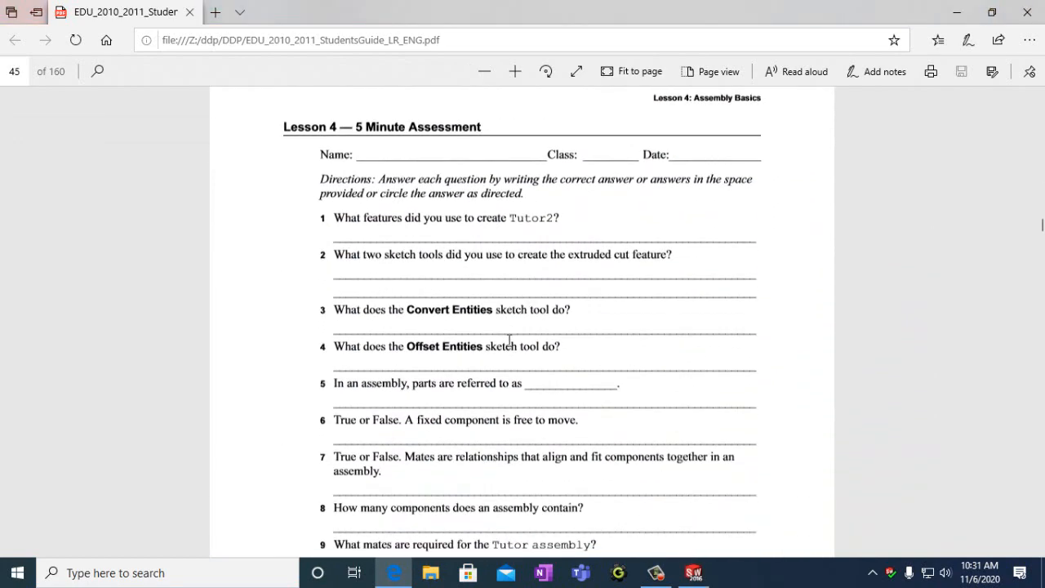
scroll(508, 340, down, 2)
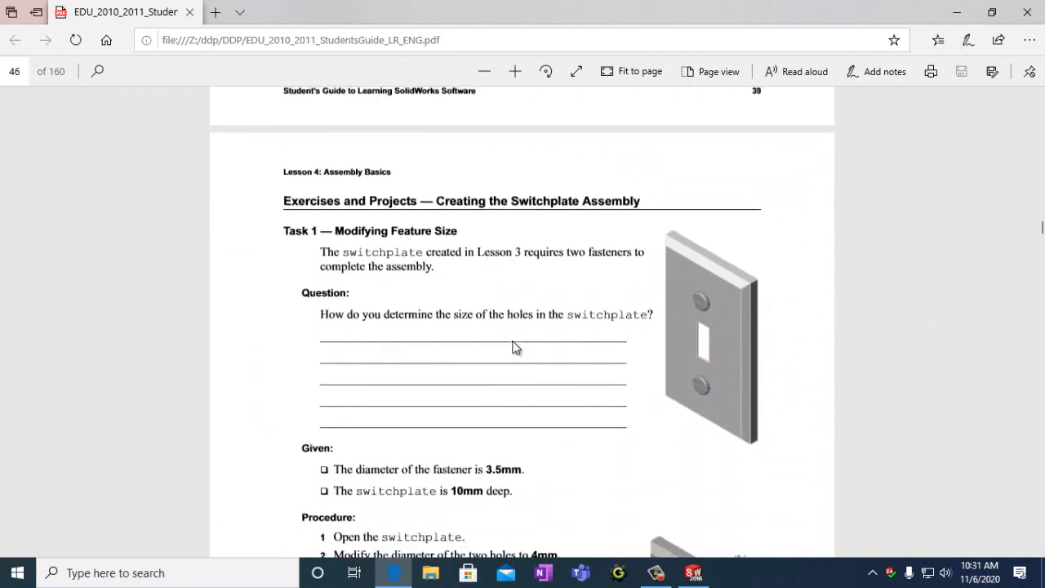
scroll(411, 324, down, 2)
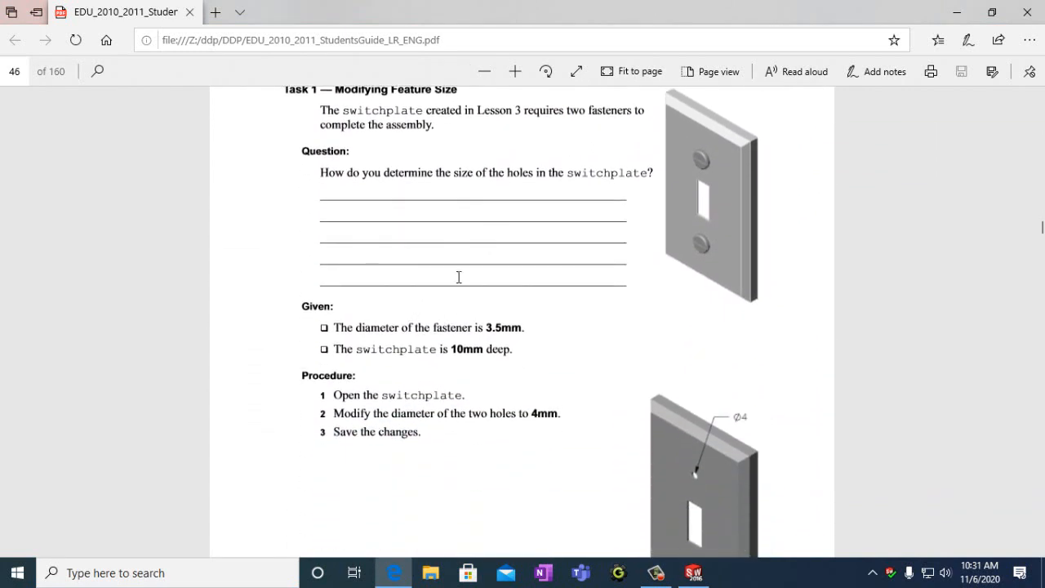
Return to the guide's Resources for This Lesson section and examine the reference to the Getting Started: Lesson 2 – Assemblies tutorial
scroll(478, 344, up, 5)
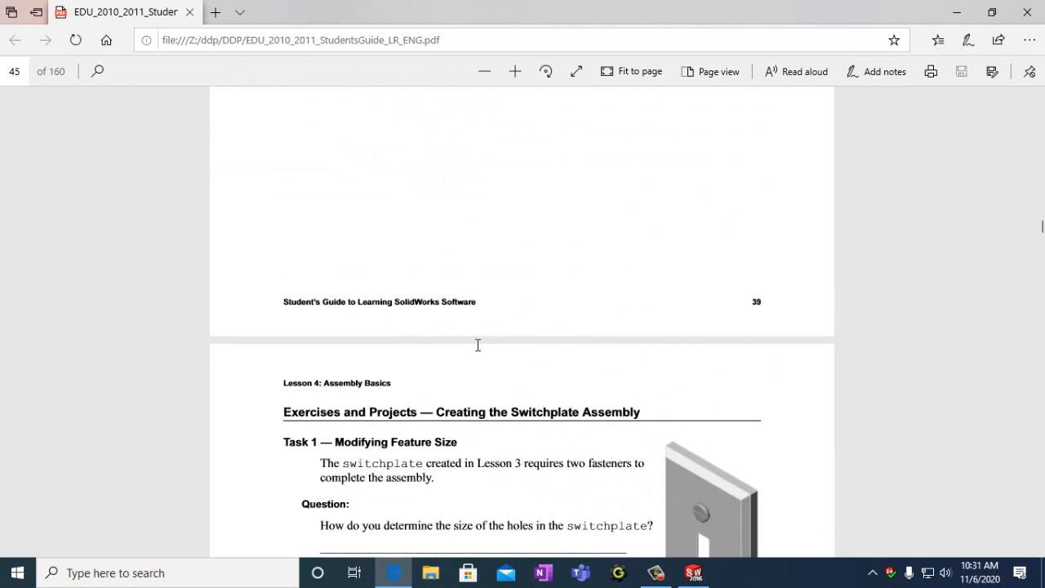
scroll(477, 344, up, 4)
scroll(477, 344, down, 6)
scroll(477, 344, up, 20)
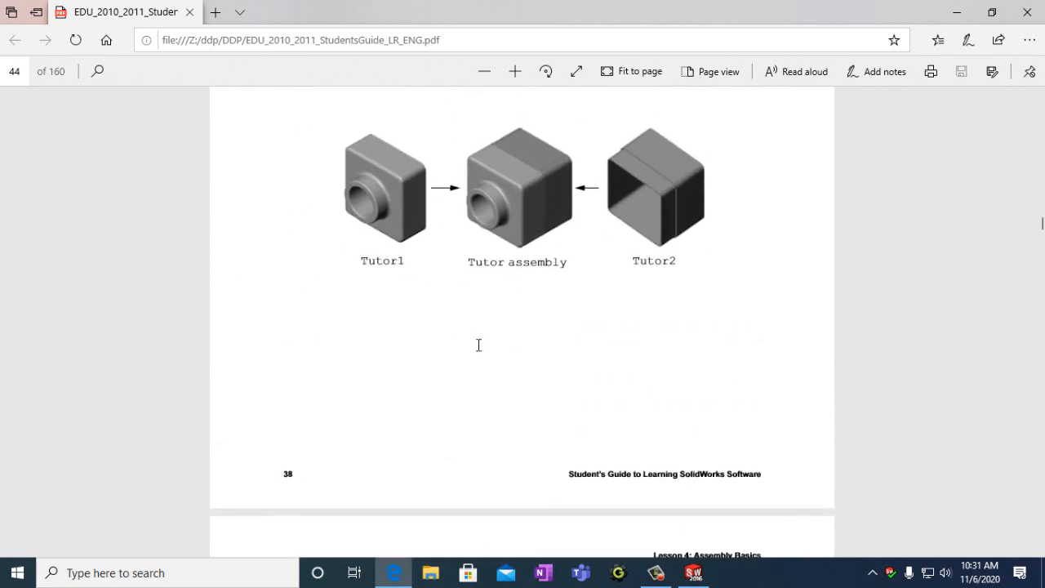
scroll(480, 351, up, 1)
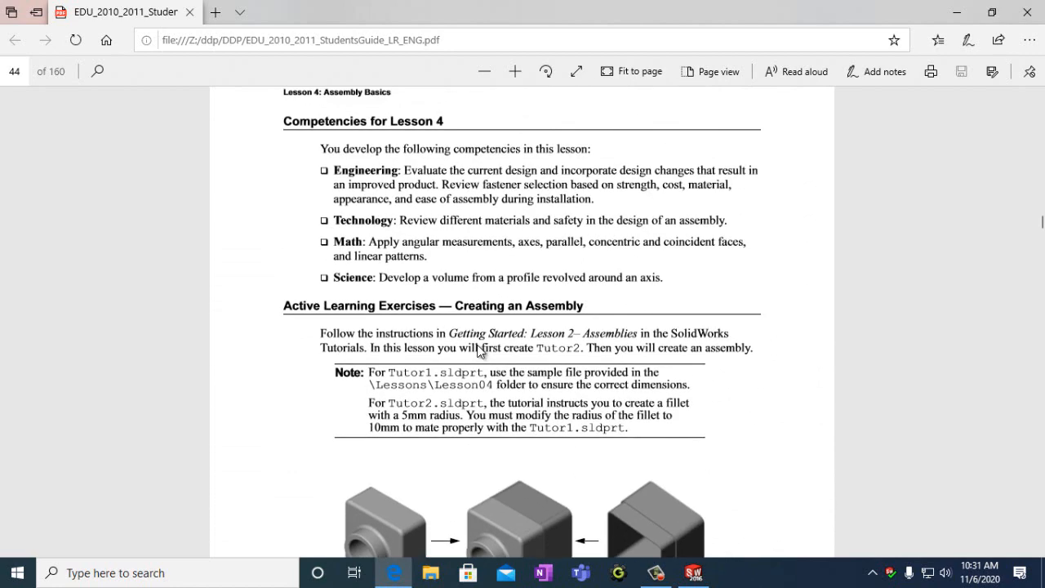
scroll(480, 351, up, 2)
scroll(480, 351, up, 4)
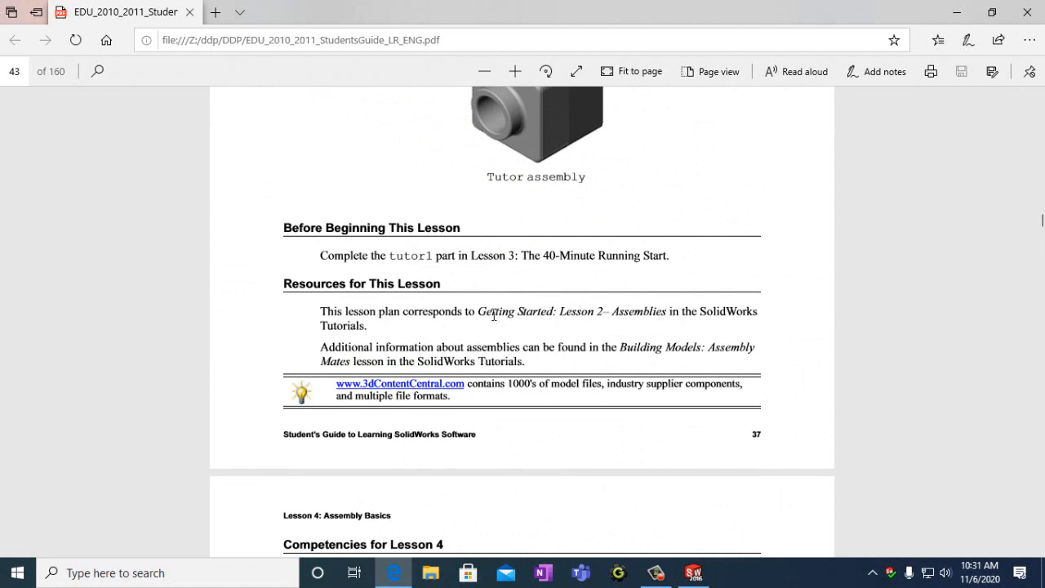
drag(479, 313, 654, 329)
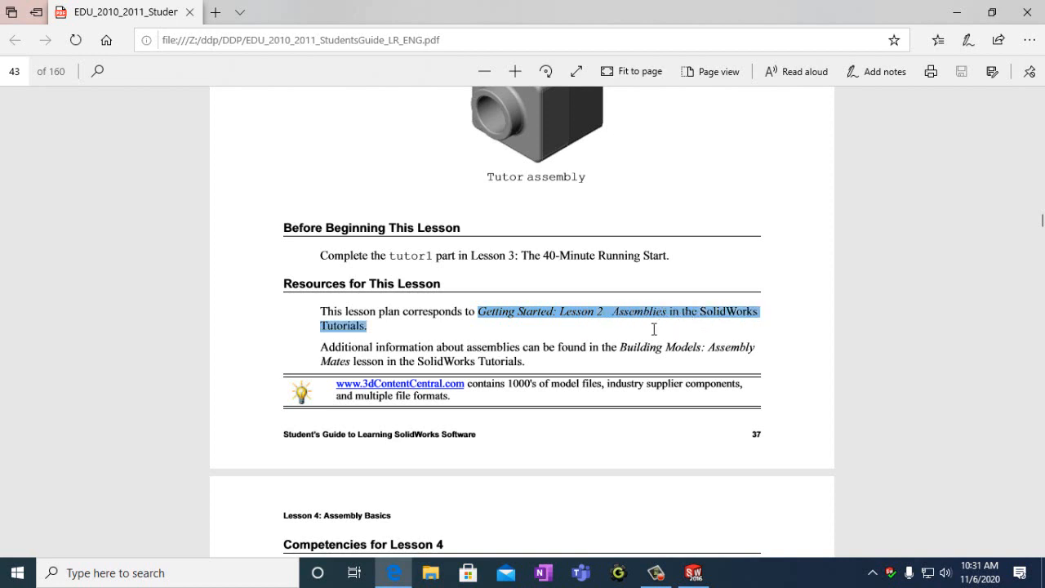
drag(654, 329, 654, 329)
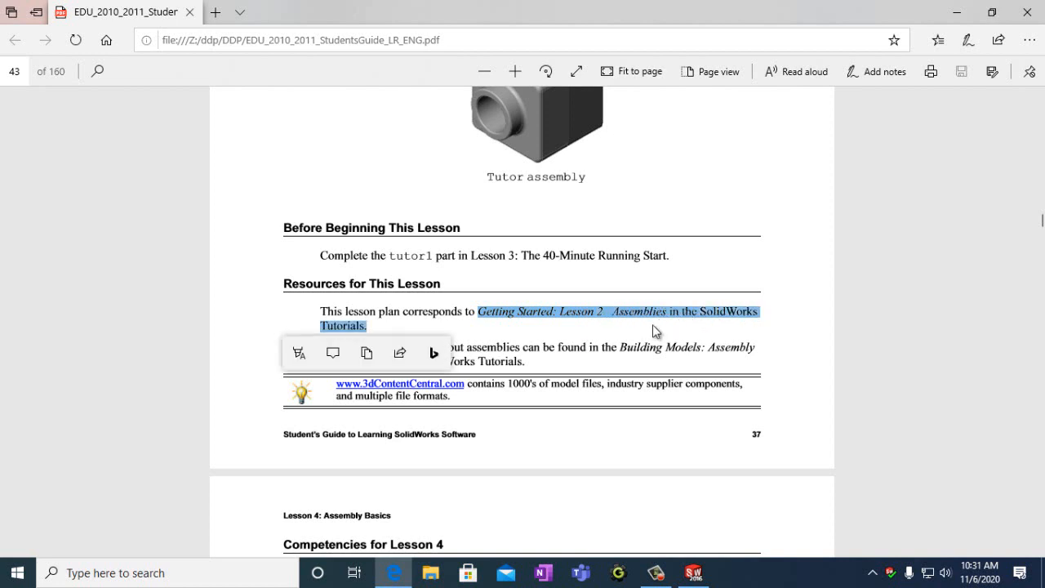
click(784, 333)
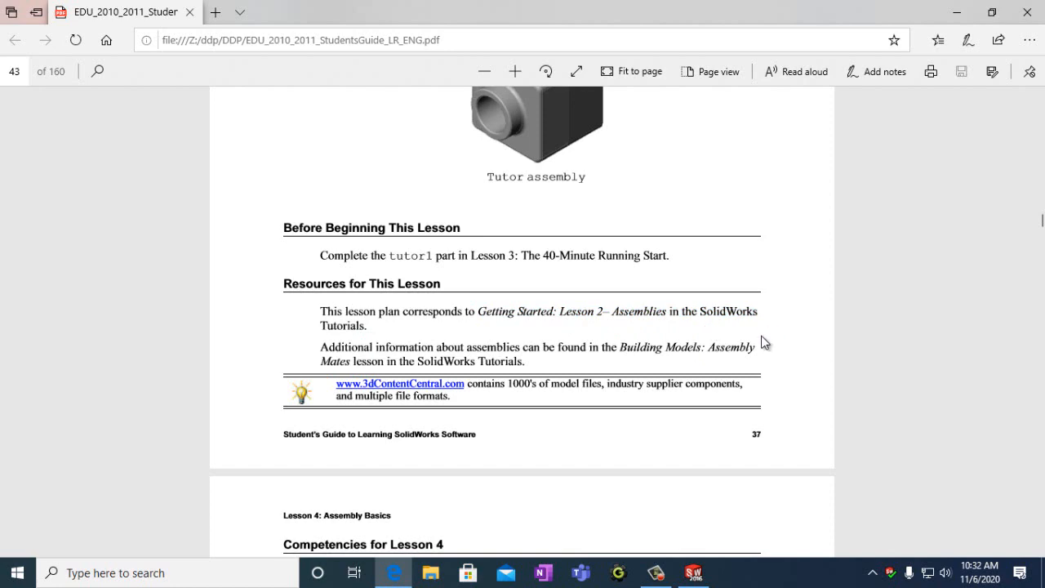
scroll(763, 336, up, 3)
scroll(712, 366, down, 3)
Switch to SOLIDWORKS and create a new Part document
click(693, 572)
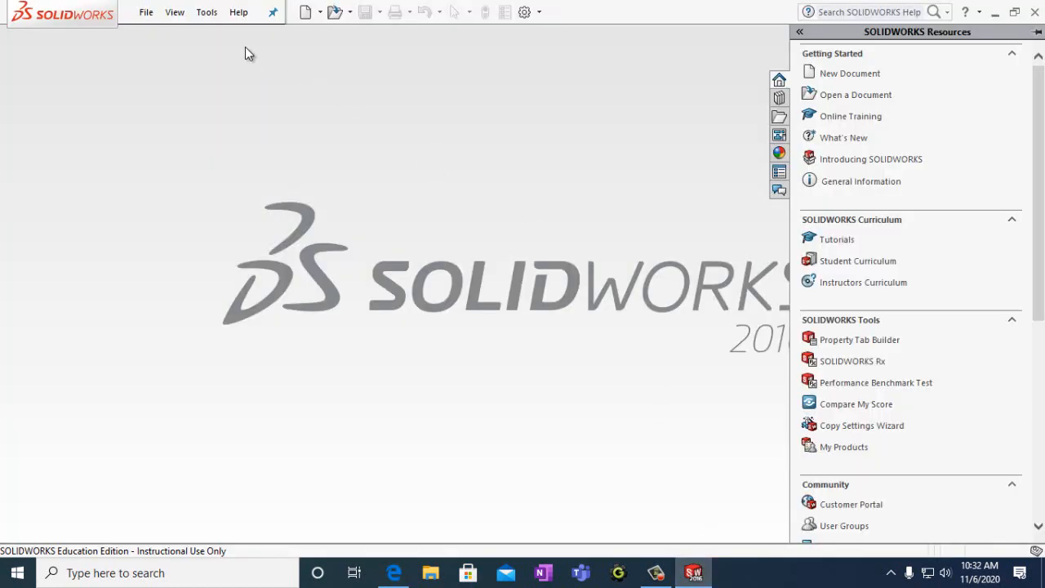
click(147, 12)
click(159, 37)
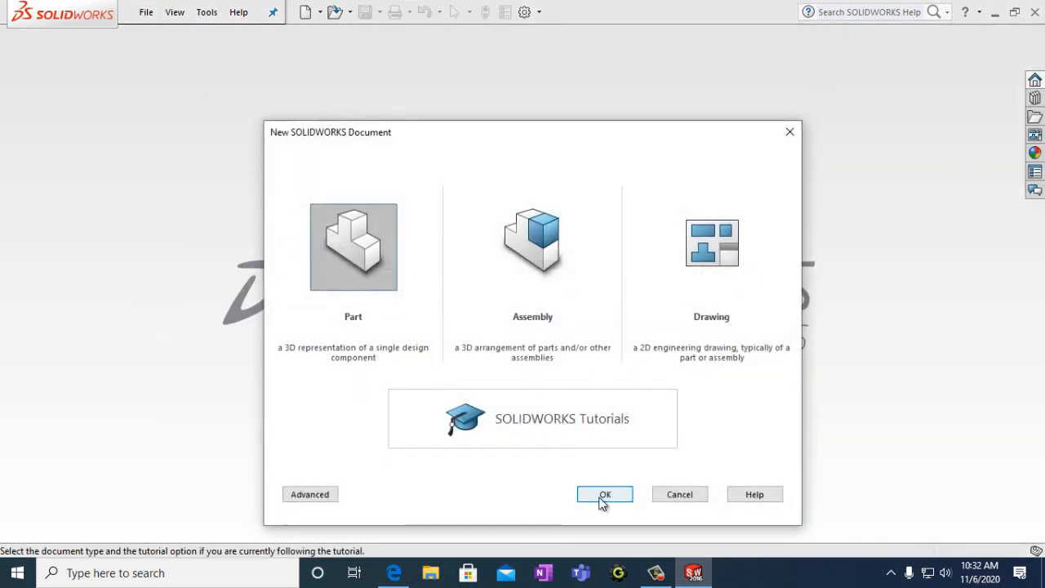
click(602, 497)
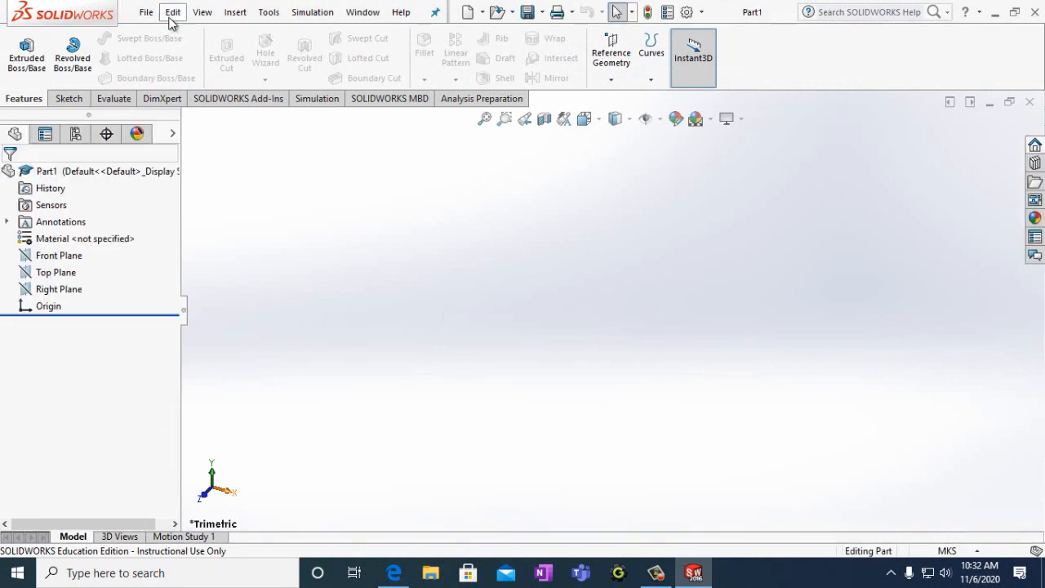
Set the part document's unit system to MMGS (millimeter, gram, second)
click(274, 19)
mouse_move(281, 532)
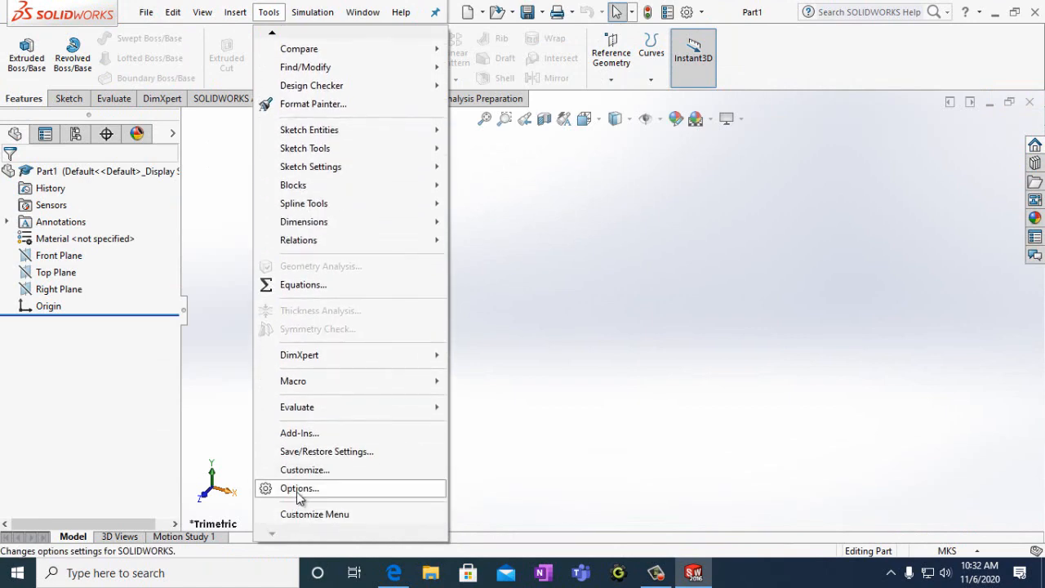
click(299, 488)
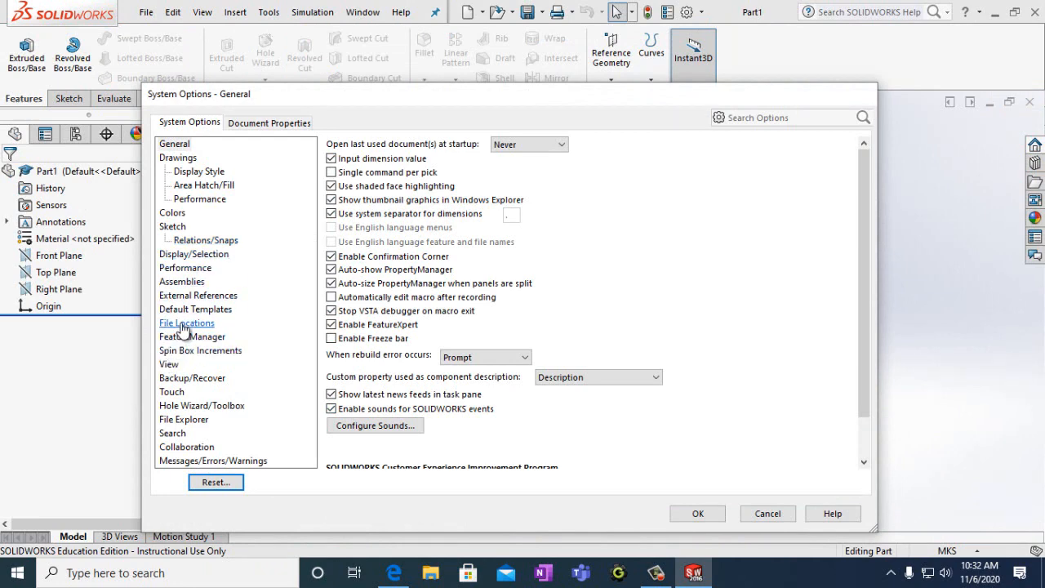
click(268, 123)
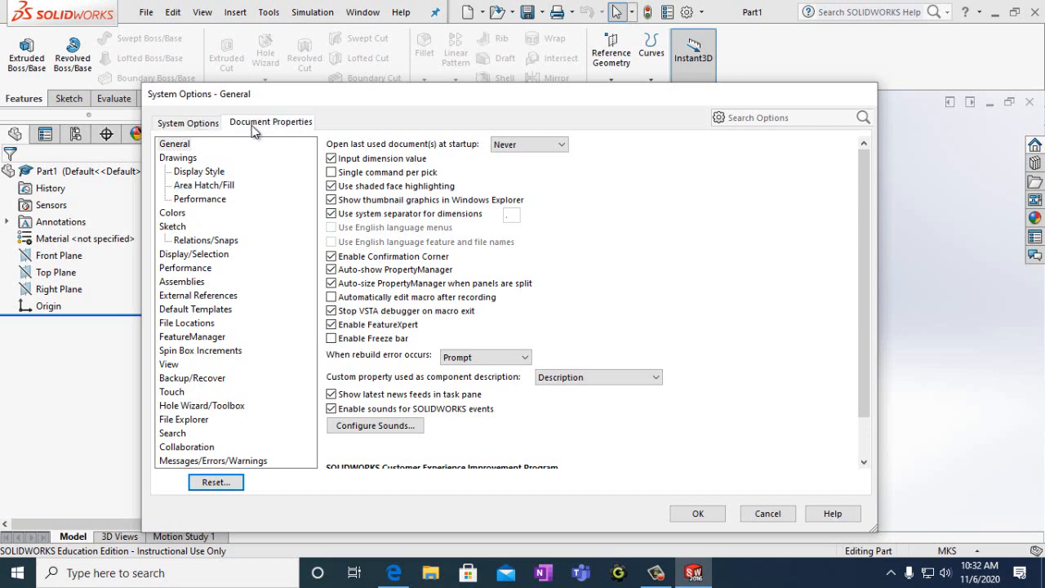
click(170, 256)
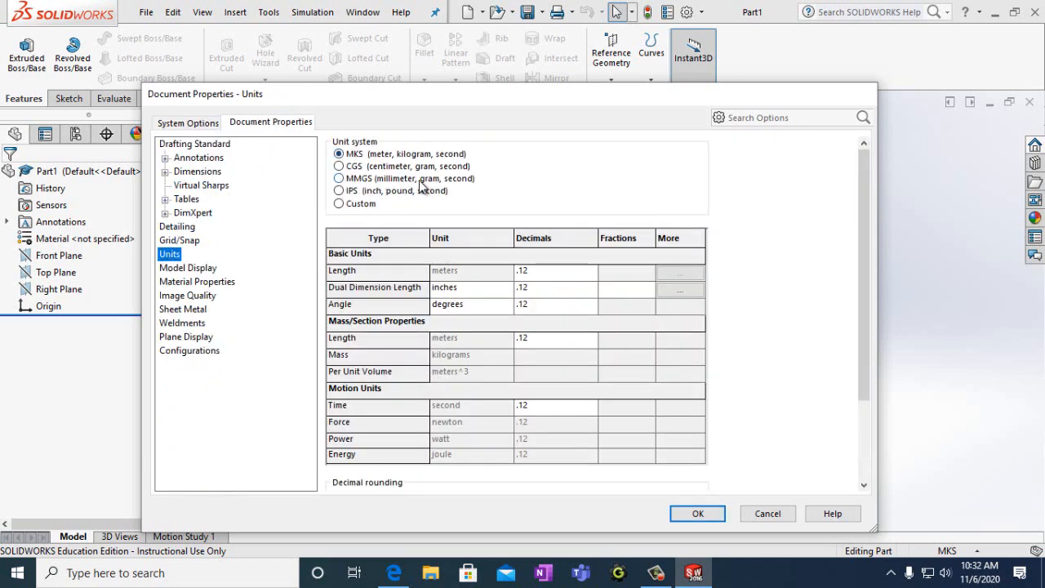
click(340, 178)
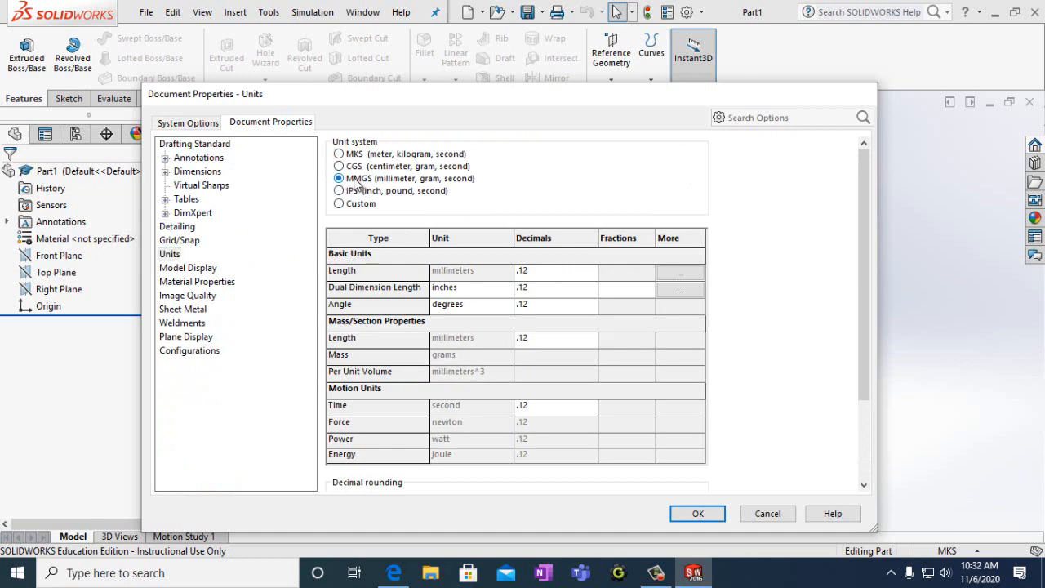
click(696, 514)
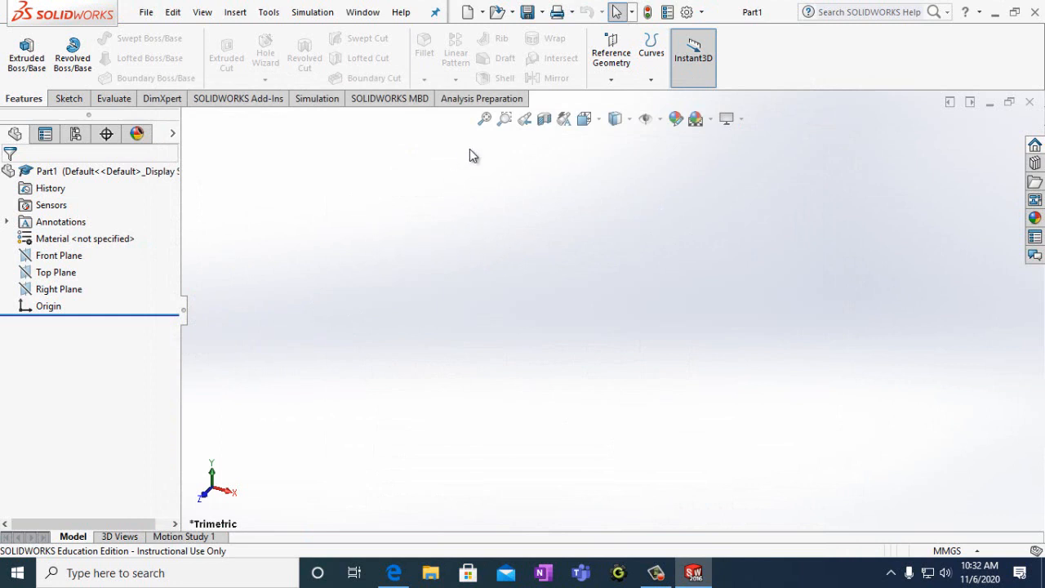
Open the built-in SOLIDWORKS Tutorials beside the new part
click(401, 13)
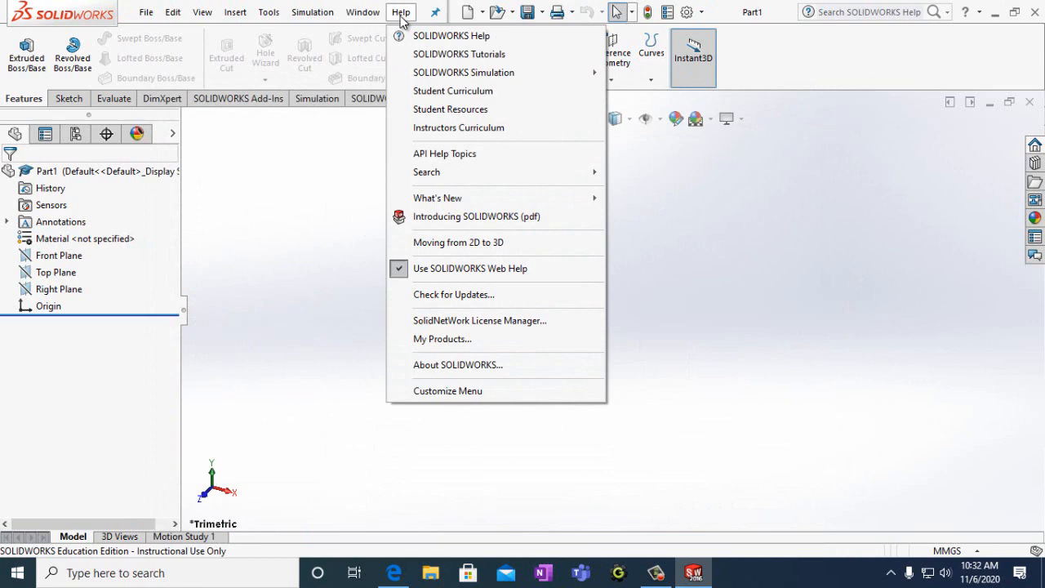
click(427, 52)
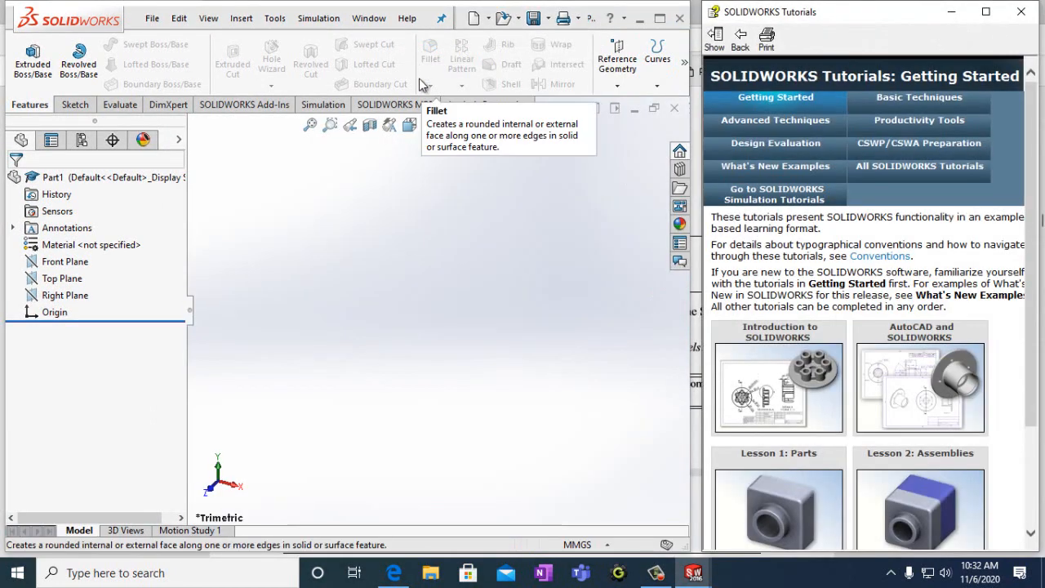
Open the Lesson 2 – Assemblies tutorial and review the instructions on its Creating the Base Feature page
scroll(966, 322, down, 2)
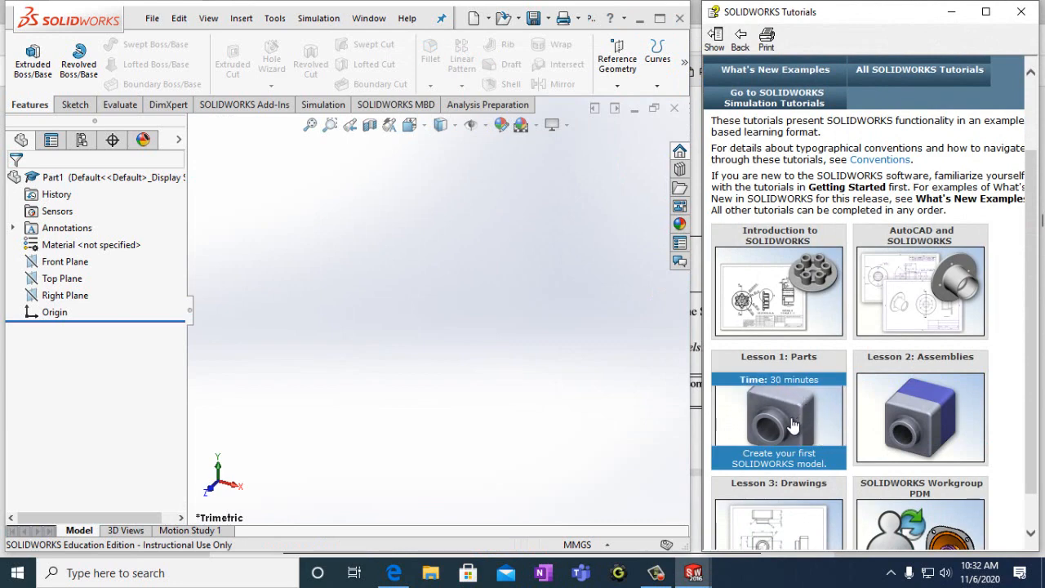
click(927, 408)
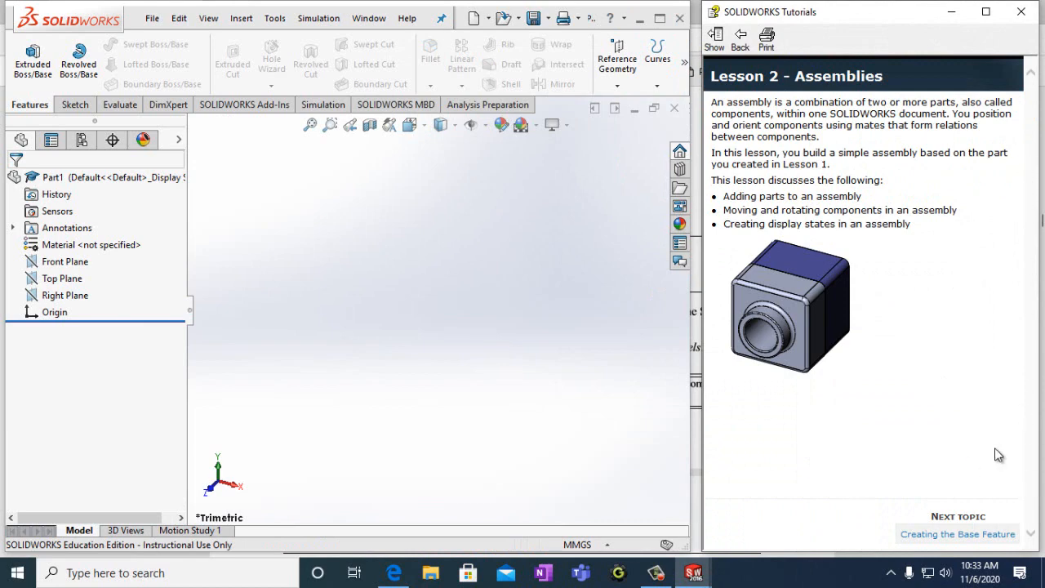
click(994, 534)
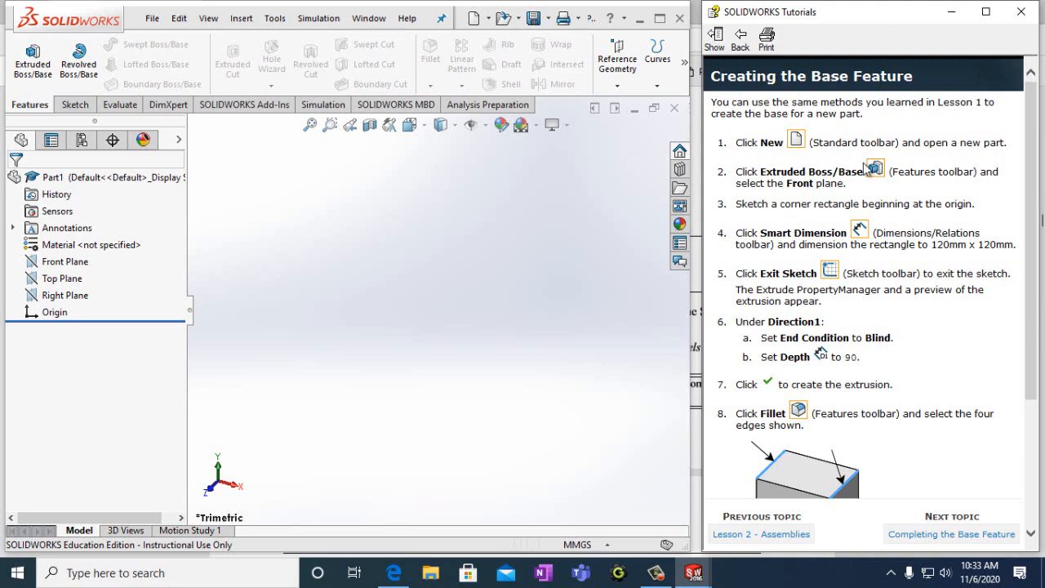
scroll(856, 184, down, 2)
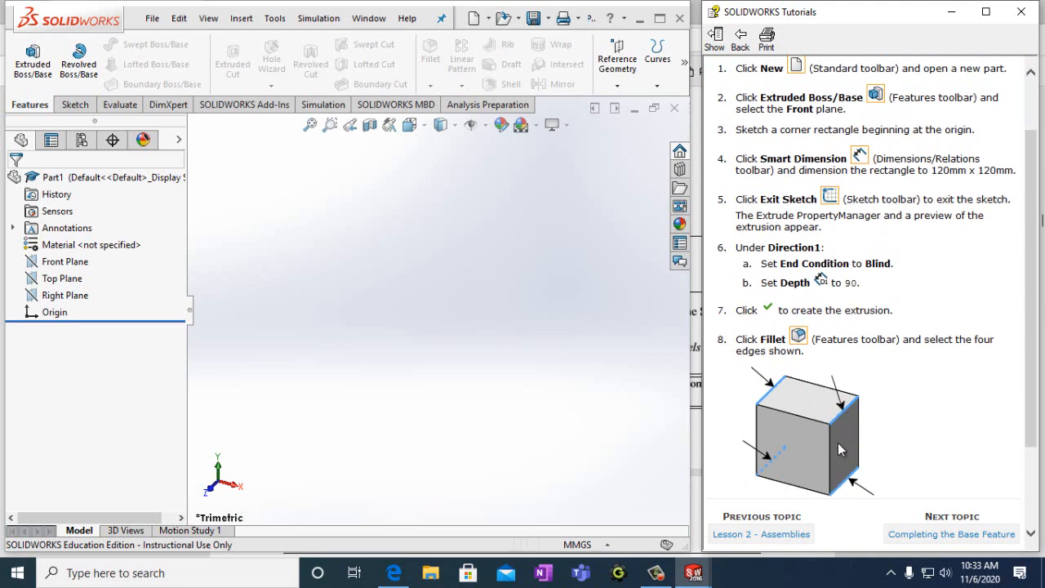
scroll(837, 440, up, 2)
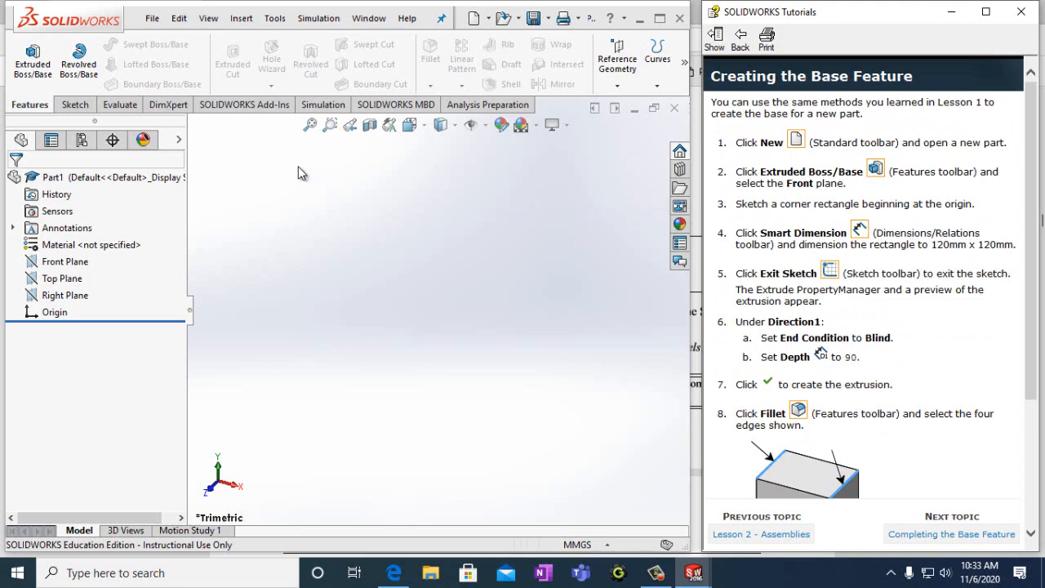
Start a sketch on the Front Plane and draw a corner rectangle about 96 mm wide up and to the left from the origin
click(77, 108)
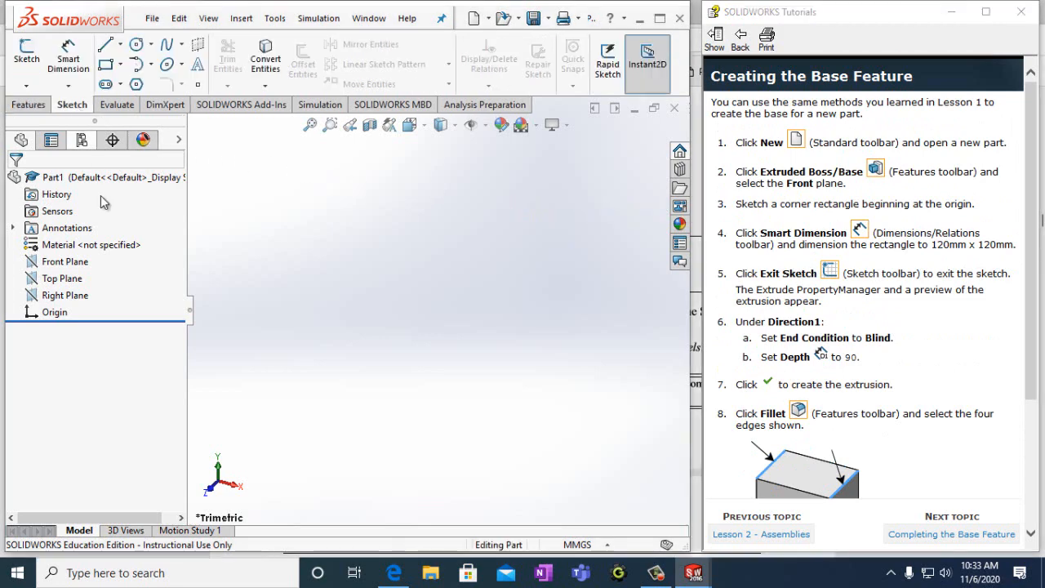
click(70, 264)
click(70, 263)
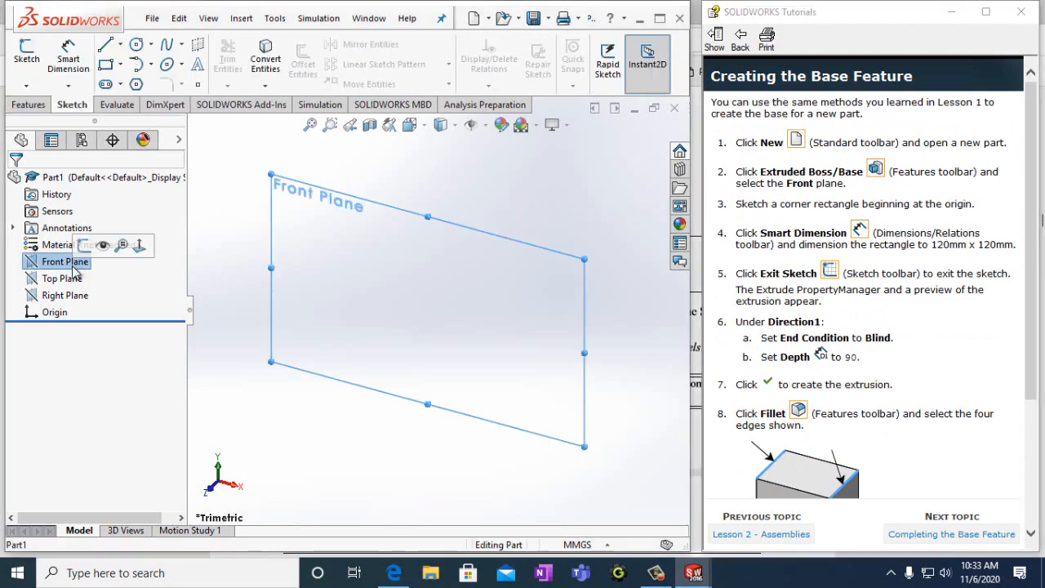
click(27, 63)
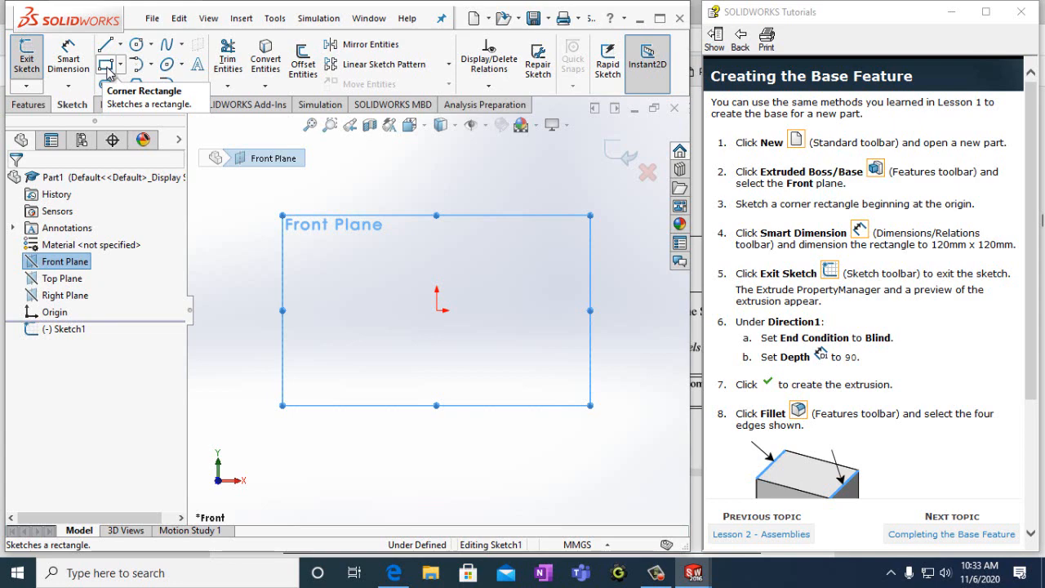
click(108, 71)
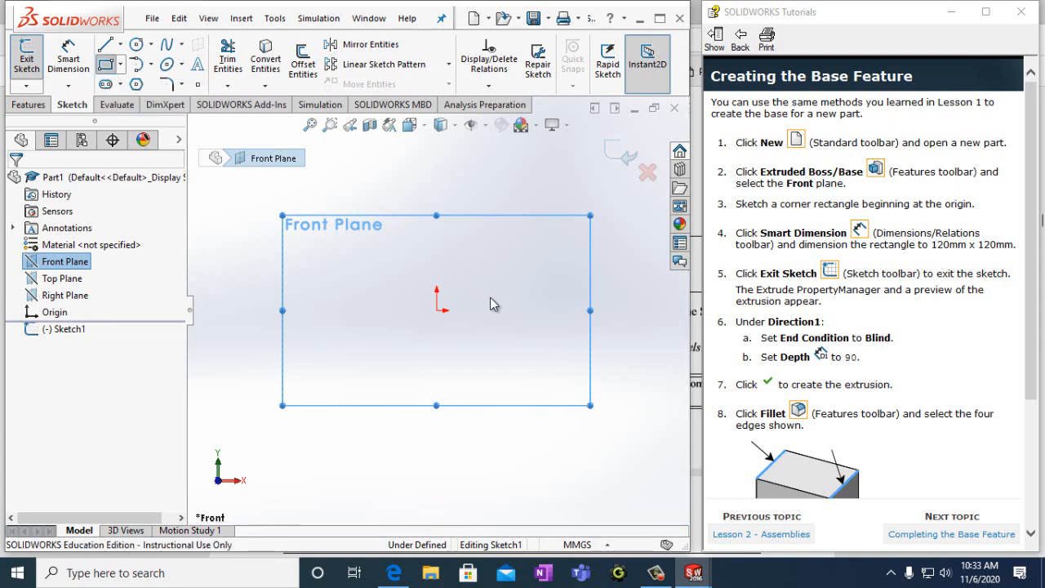
click(437, 310)
click(270, 190)
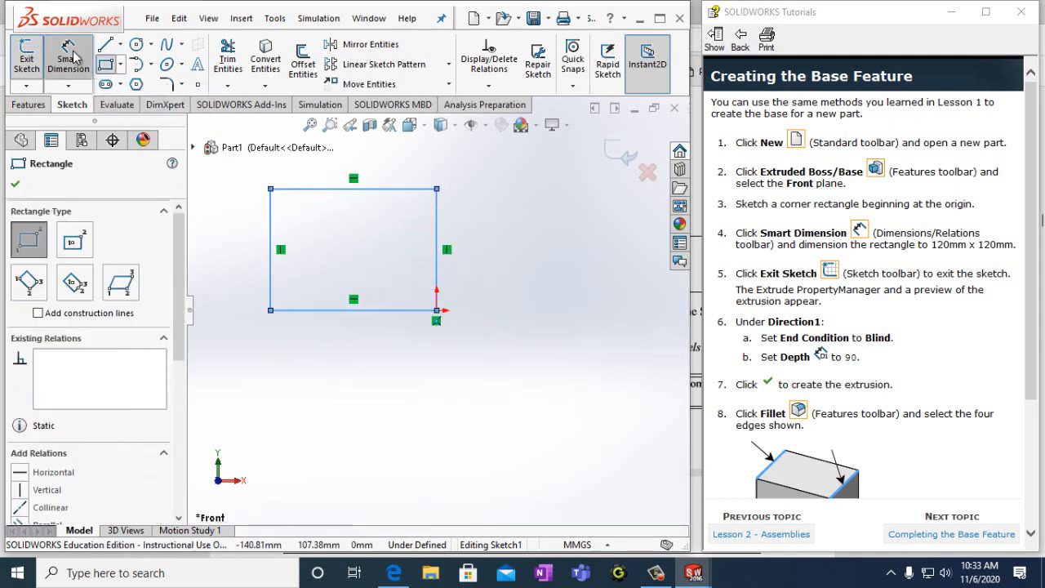
Dimension the rectangle's top edge to 120 mm with Smart Dimension
click(69, 62)
click(309, 189)
click(310, 168)
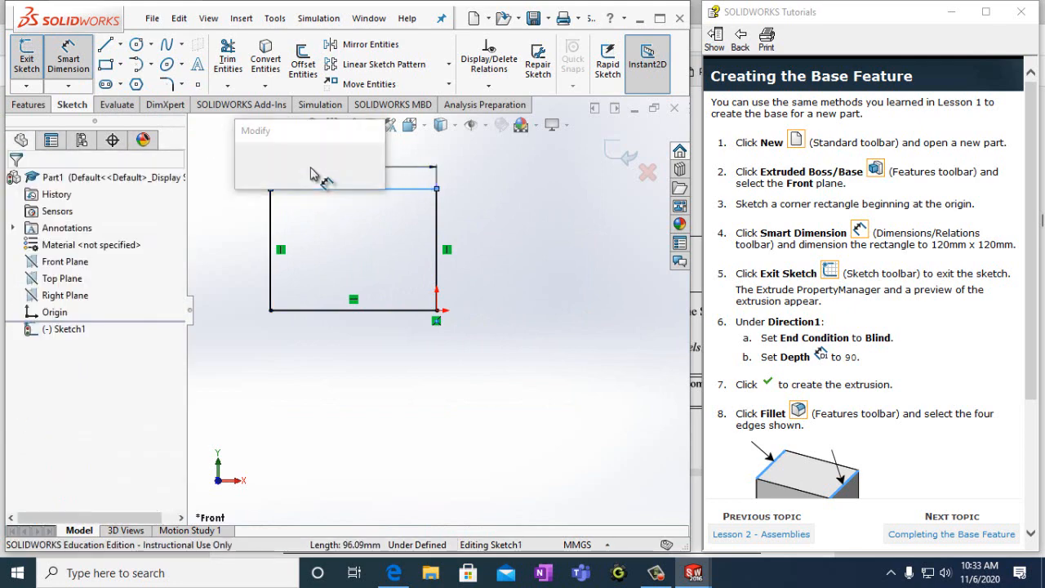
text(120mm)
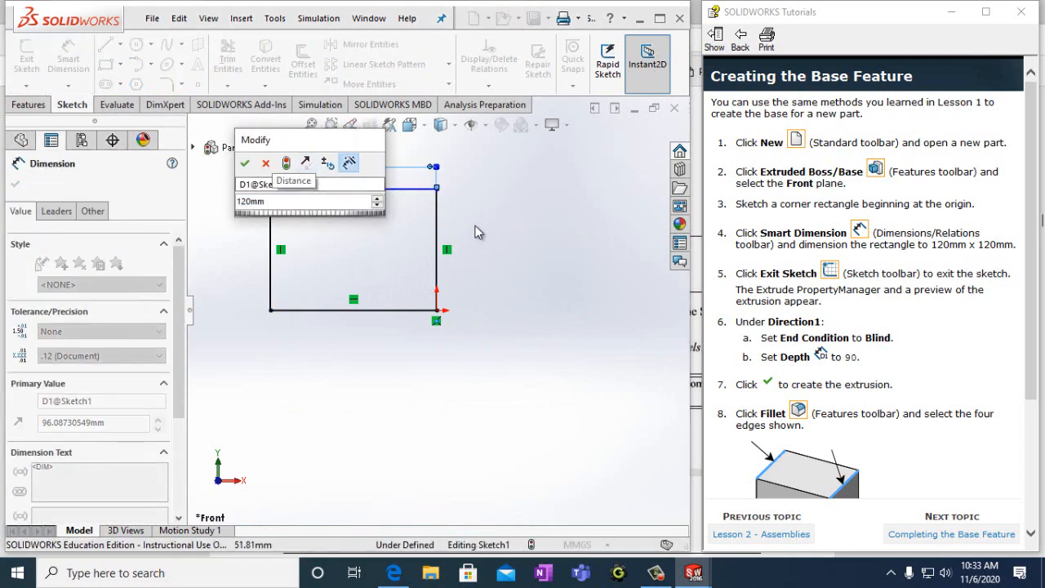
click(245, 164)
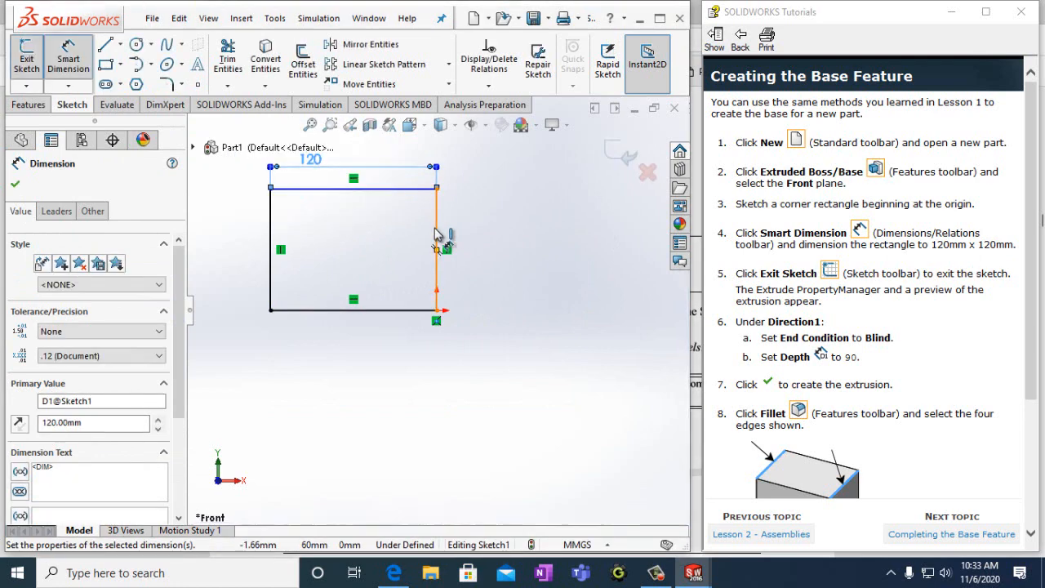
Dimension the rectangle's right edge to 120 mm, check the size against the tutorial and exit the sketch
click(439, 237)
click(504, 237)
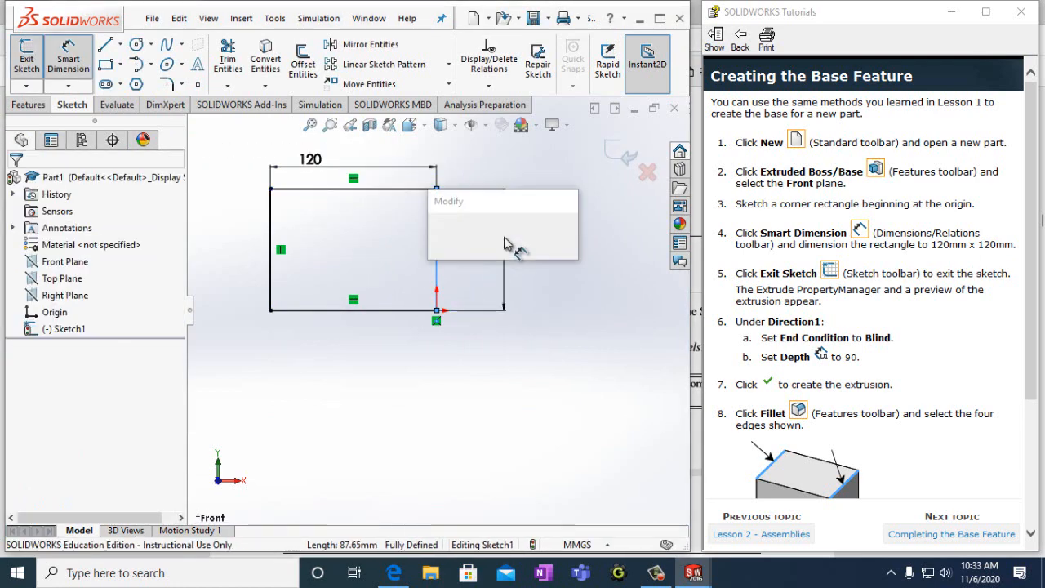
text(120mm)
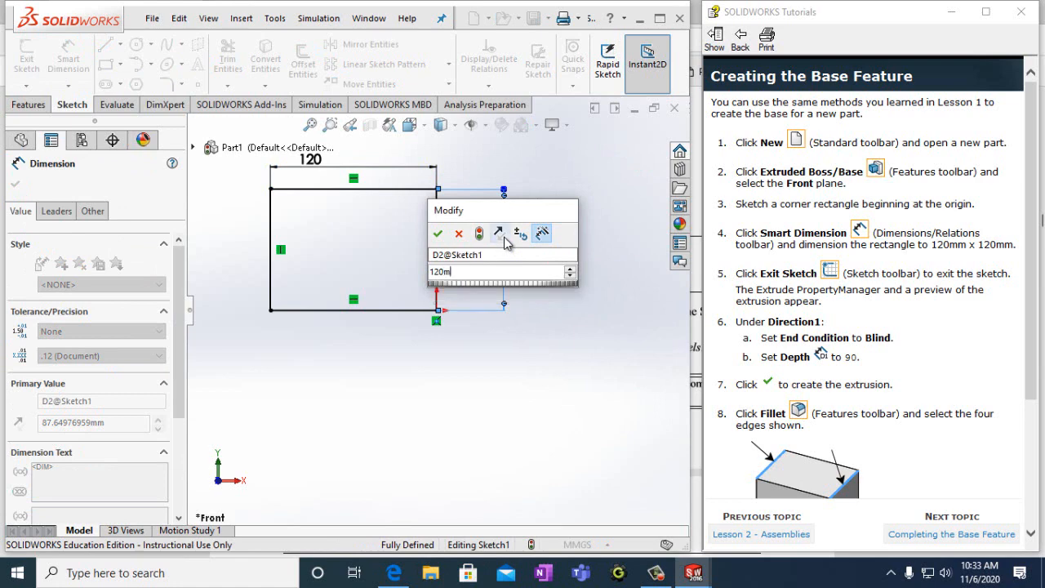
click(438, 233)
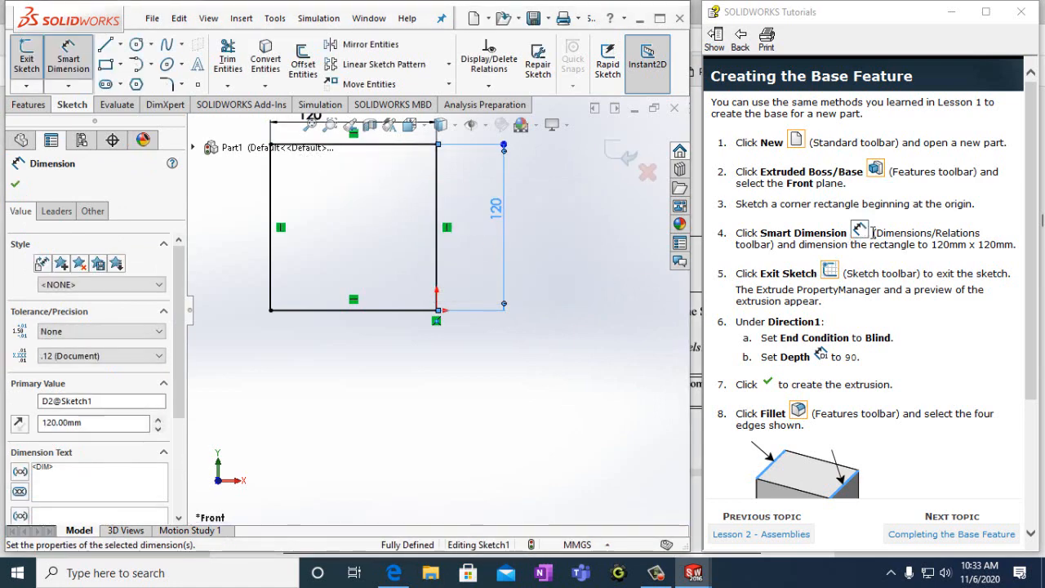
drag(918, 244, 1013, 245)
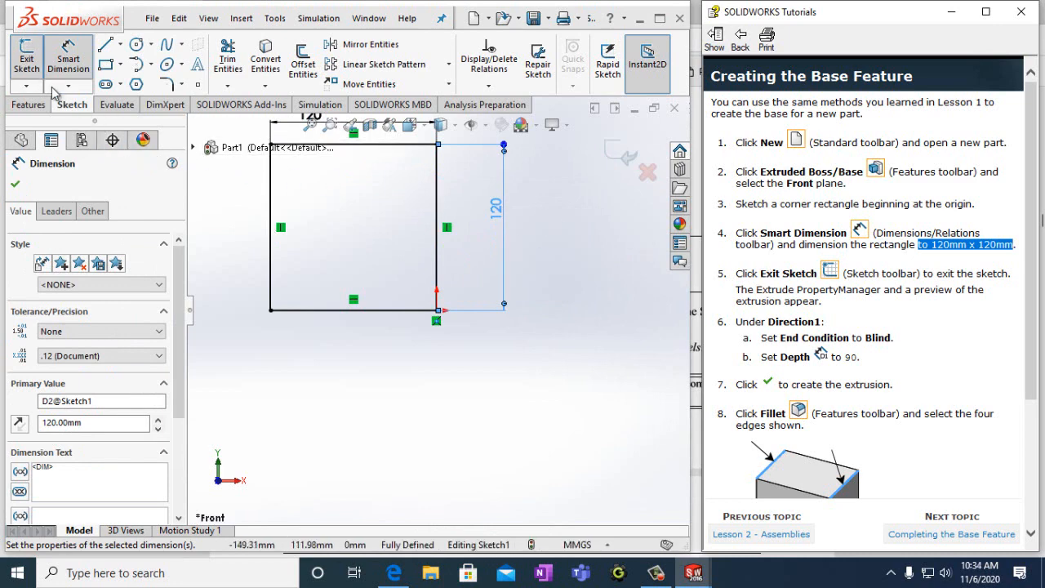
click(29, 67)
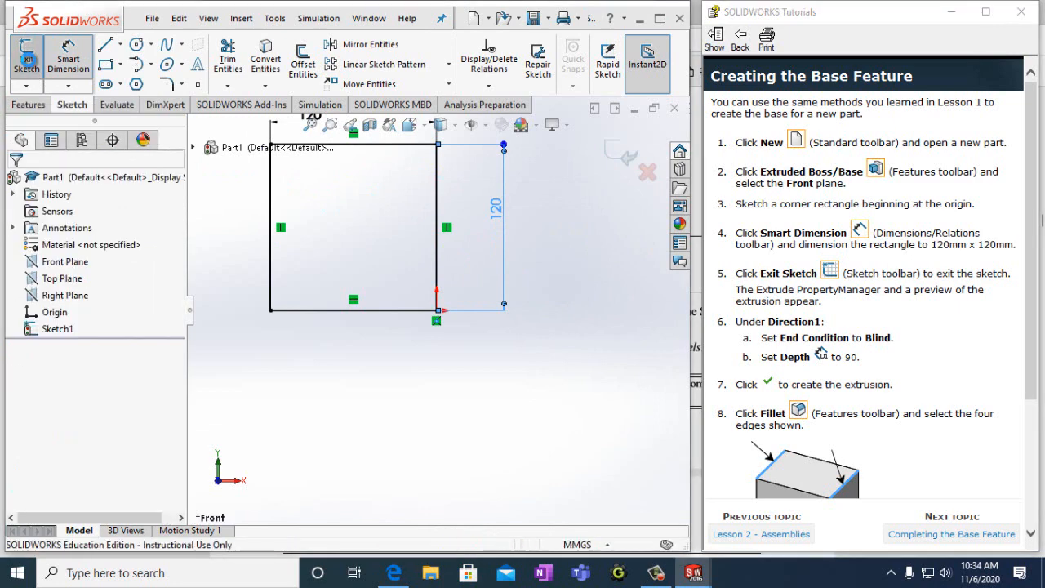
Extrude the square sketch as a boss with a Blind depth of 90 mm
click(29, 104)
click(33, 65)
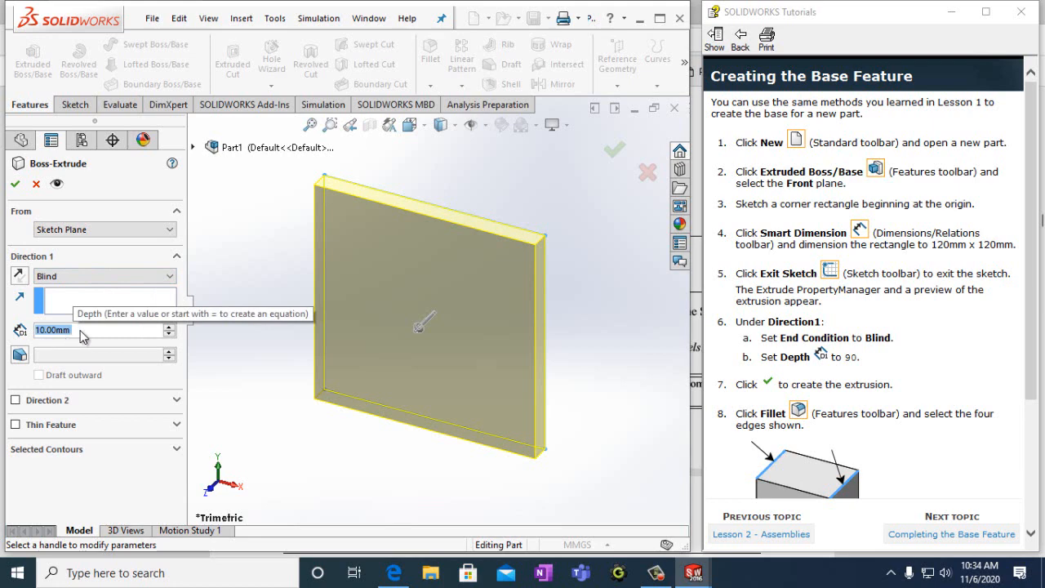
text(90)
key(Return)
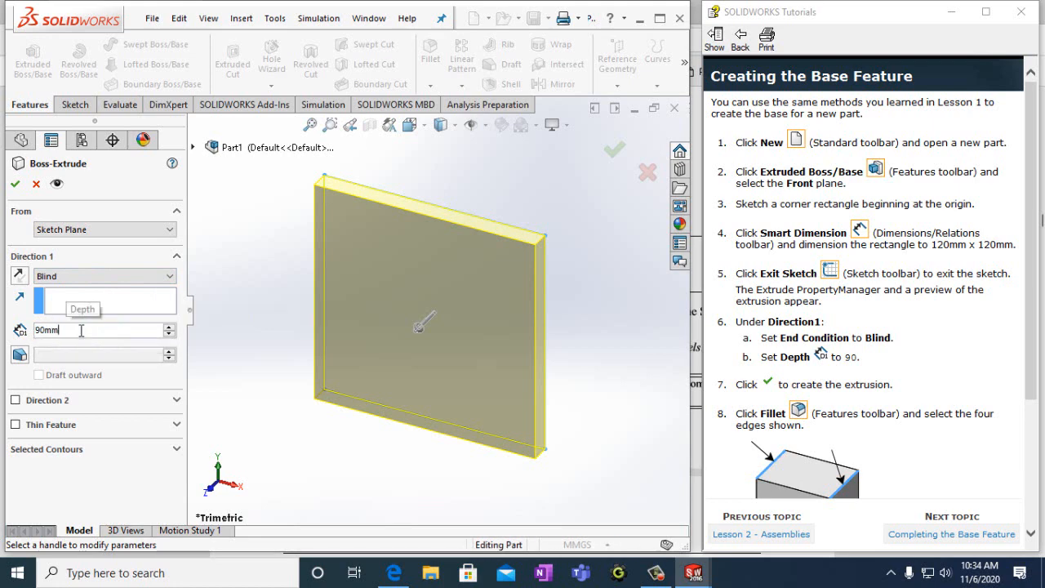
click(15, 184)
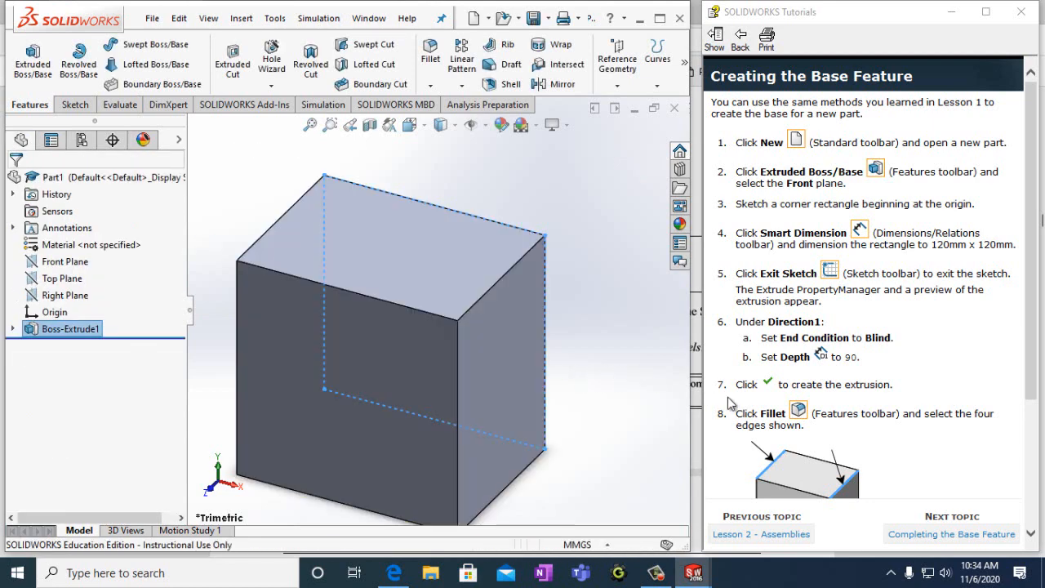
Fillet the block's four front-to-back edges shown in the tutorial with a symmetric 10 mm radius
drag(1030, 350, 1038, 423)
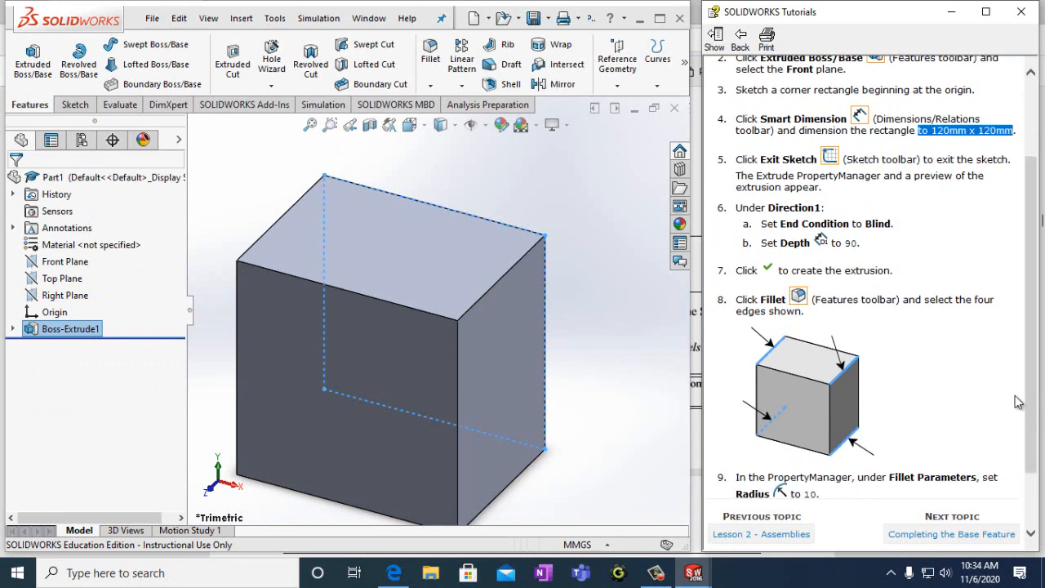
scroll(1031, 409, down, 1)
scroll(1032, 413, down, 1)
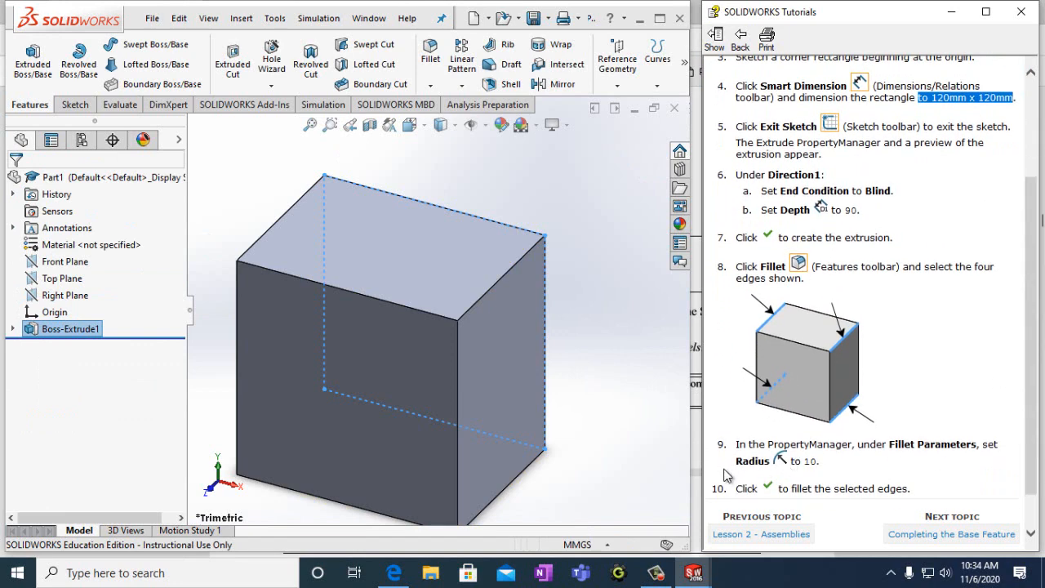
scroll(824, 457, down, 2)
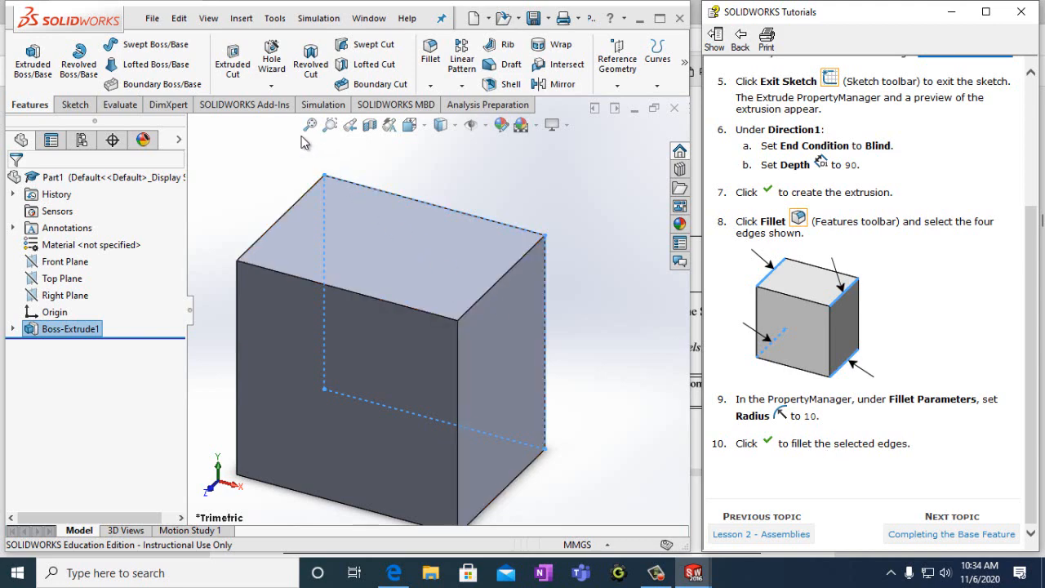
click(431, 70)
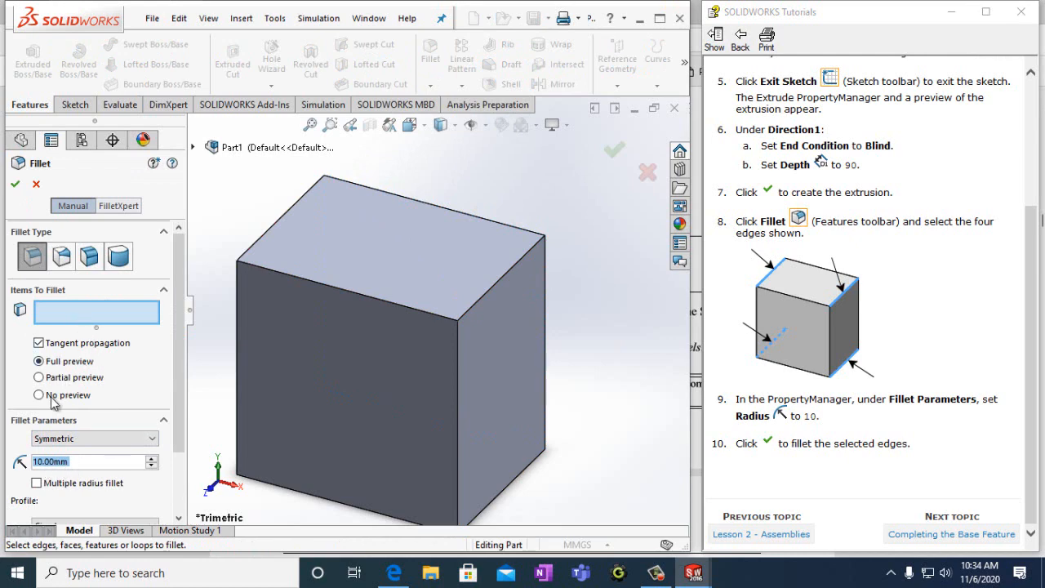
click(486, 300)
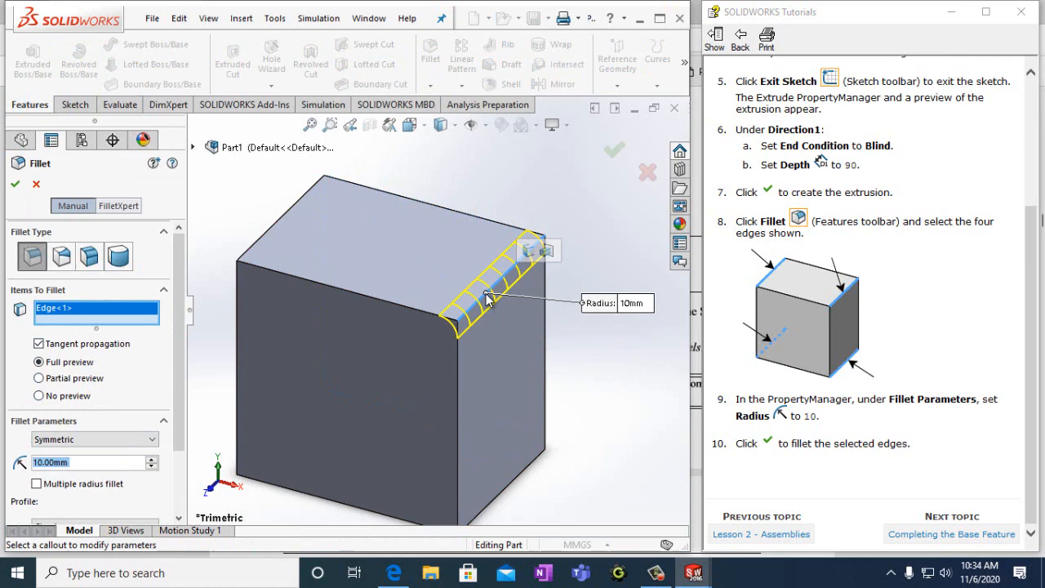
click(274, 234)
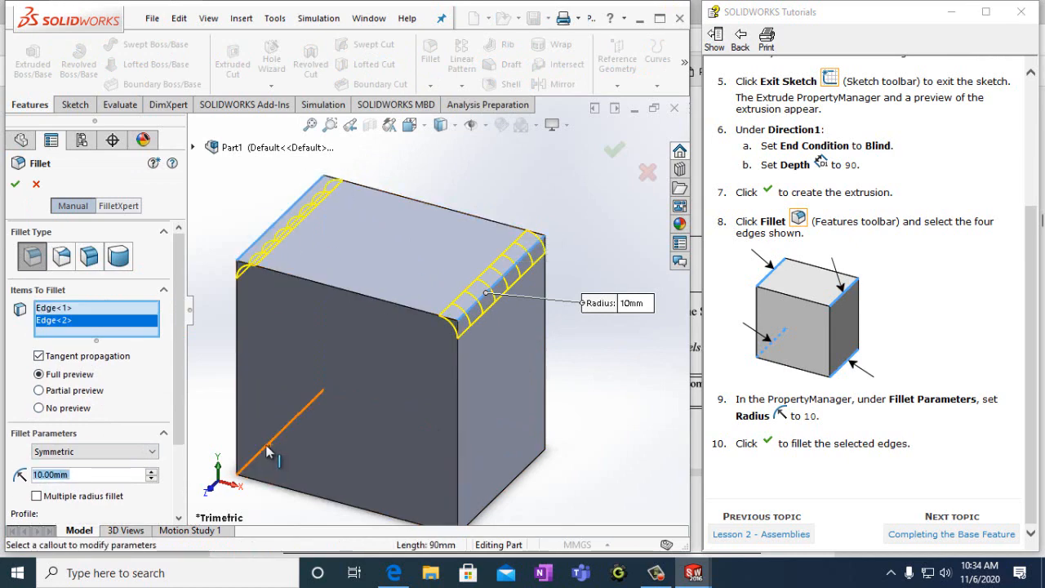
click(259, 458)
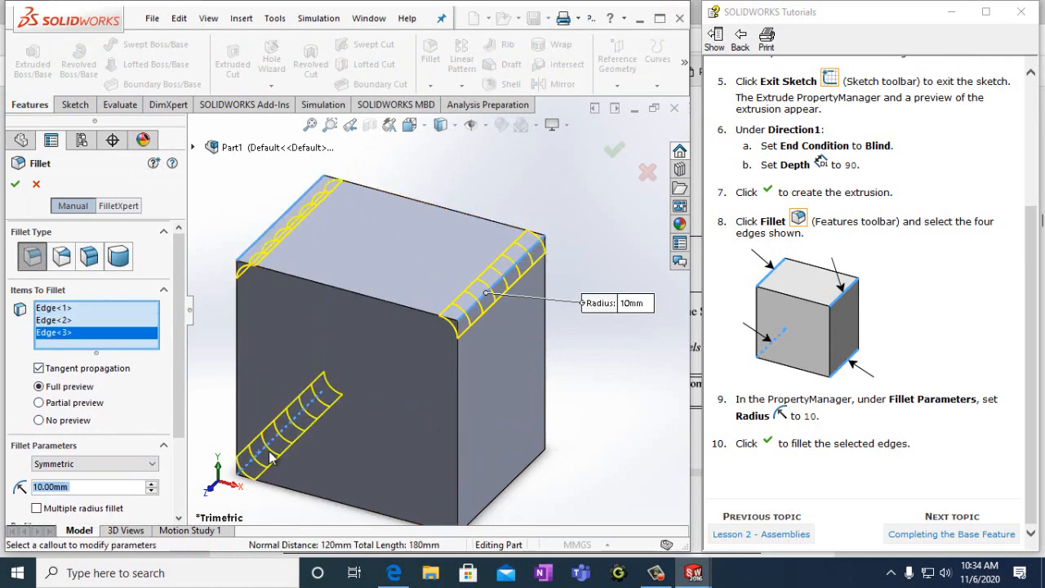
click(504, 500)
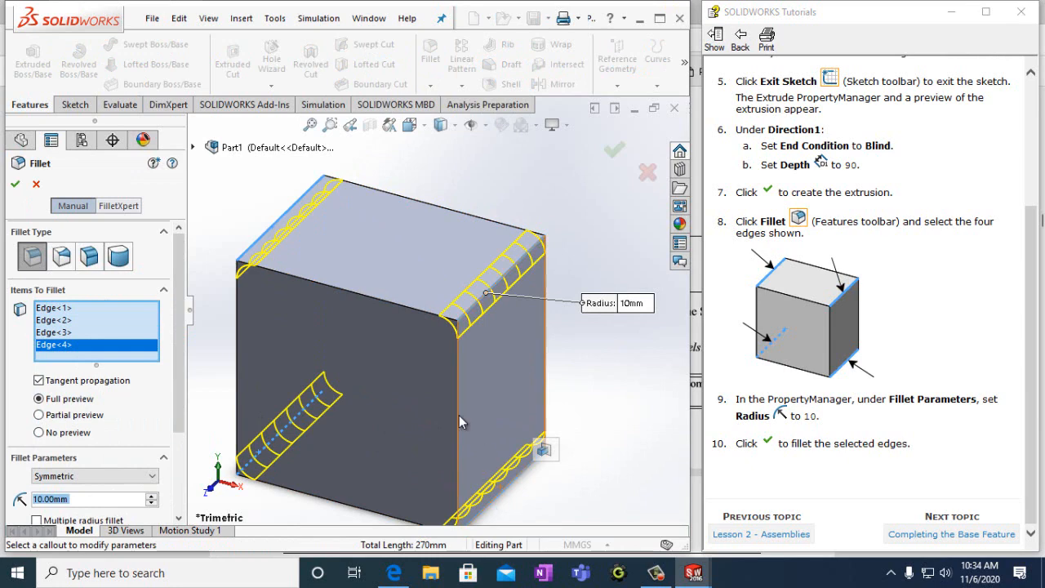
click(17, 183)
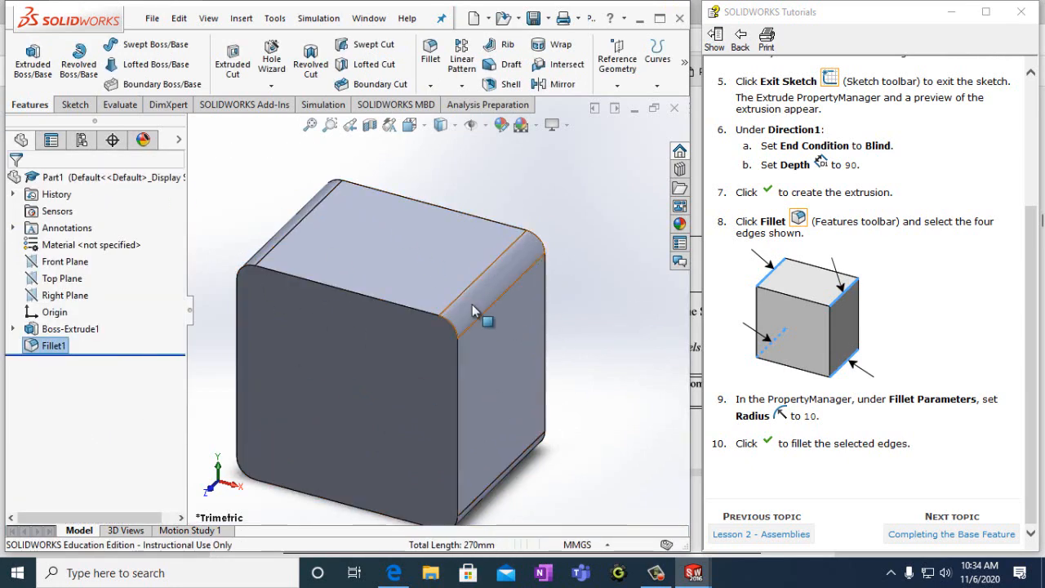
Save the part as Tutor2 in the Documents folder
click(154, 20)
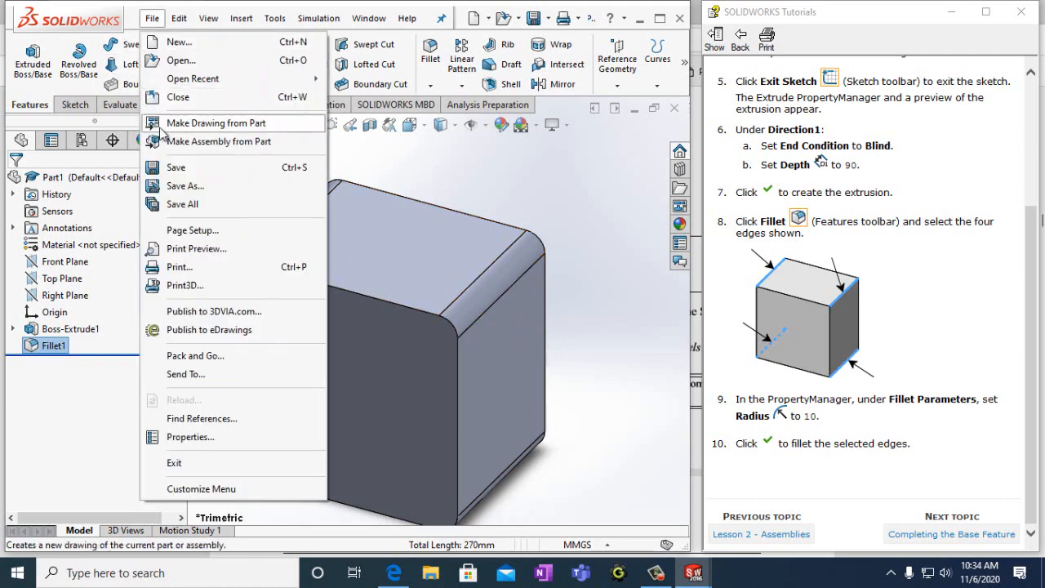
click(180, 186)
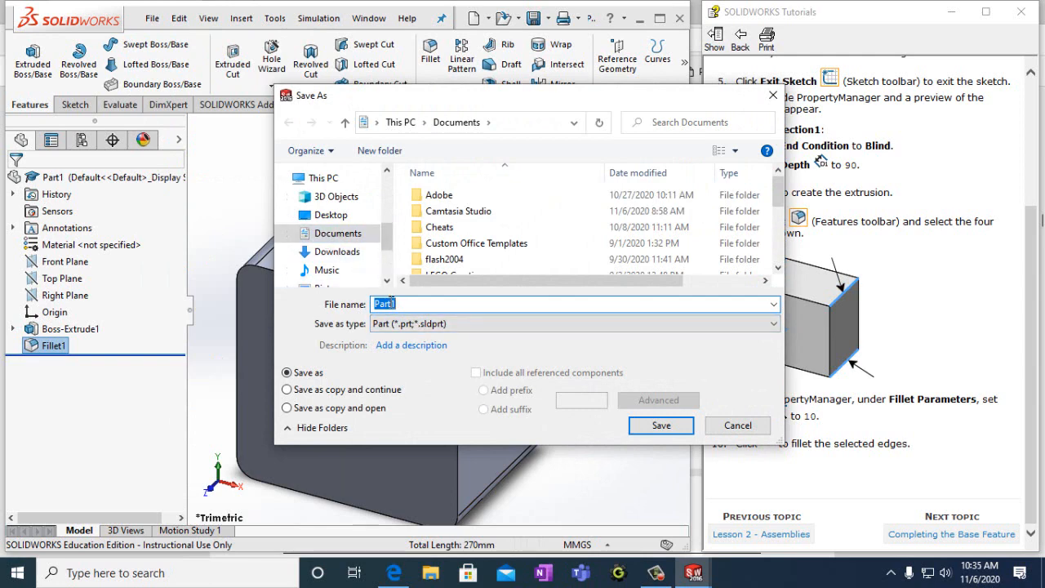
text(Tutor2)
click(659, 427)
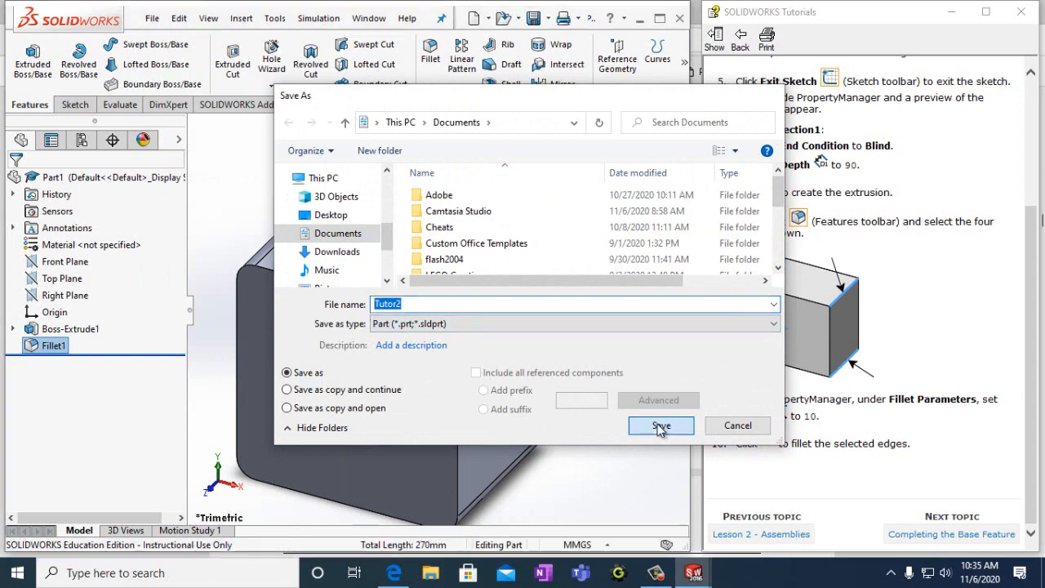
Follow the tutorial's Completing the Base Feature topic to shell the block 4 mm thick with its front face removed, previewing the result
click(951, 533)
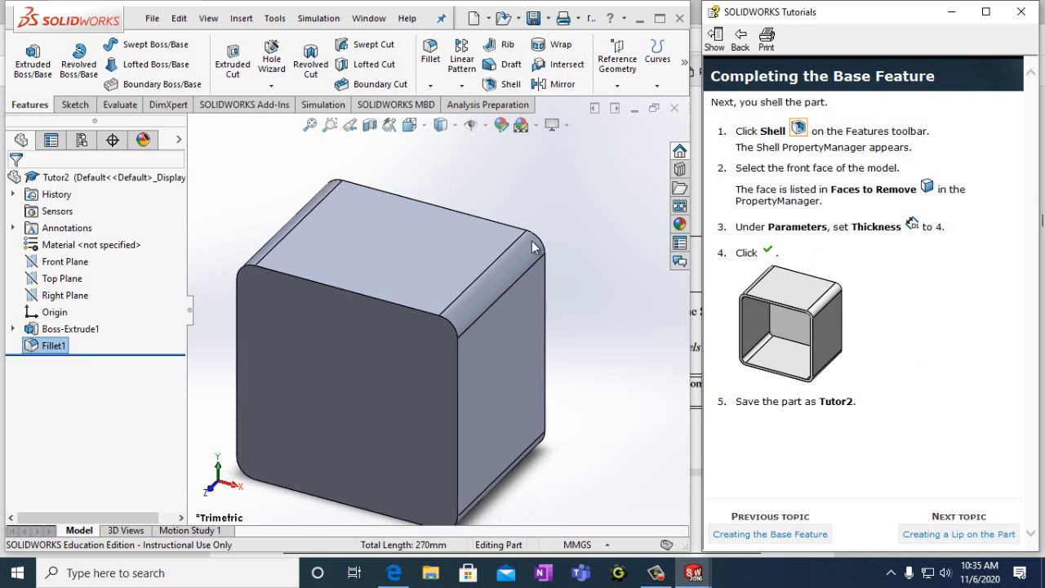
click(317, 337)
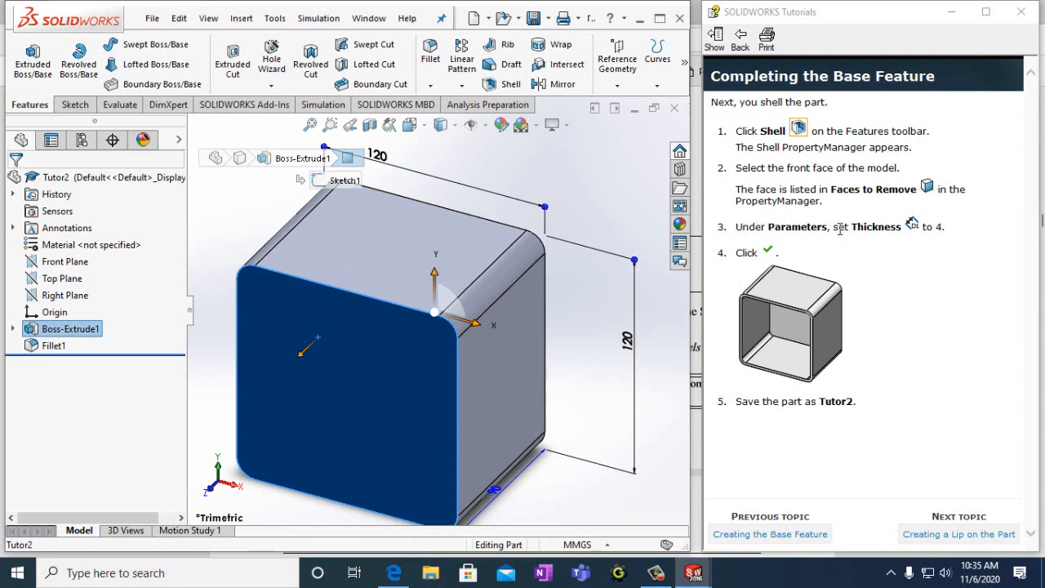
click(506, 87)
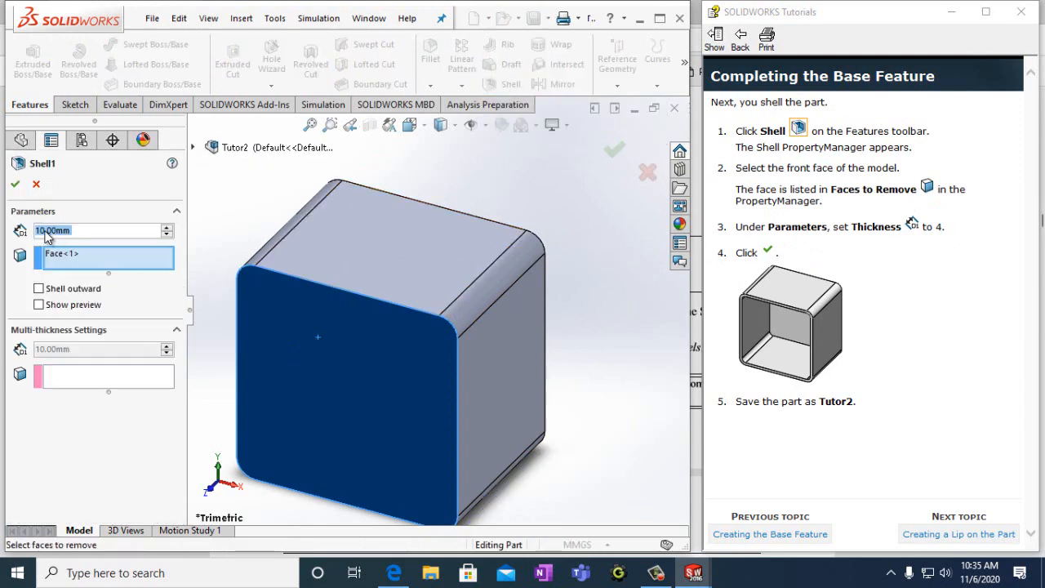
text(4)
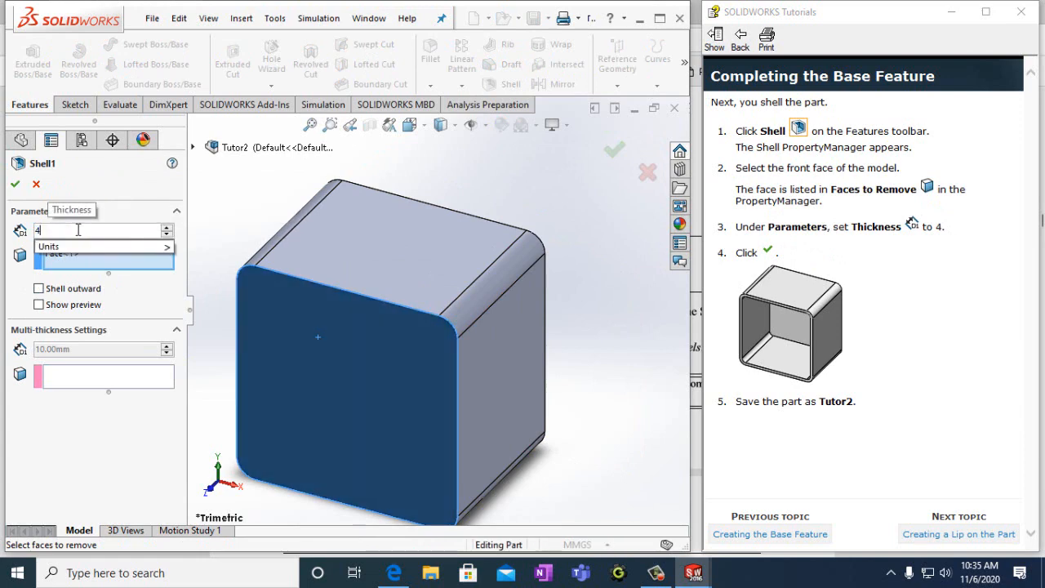
text(mm)
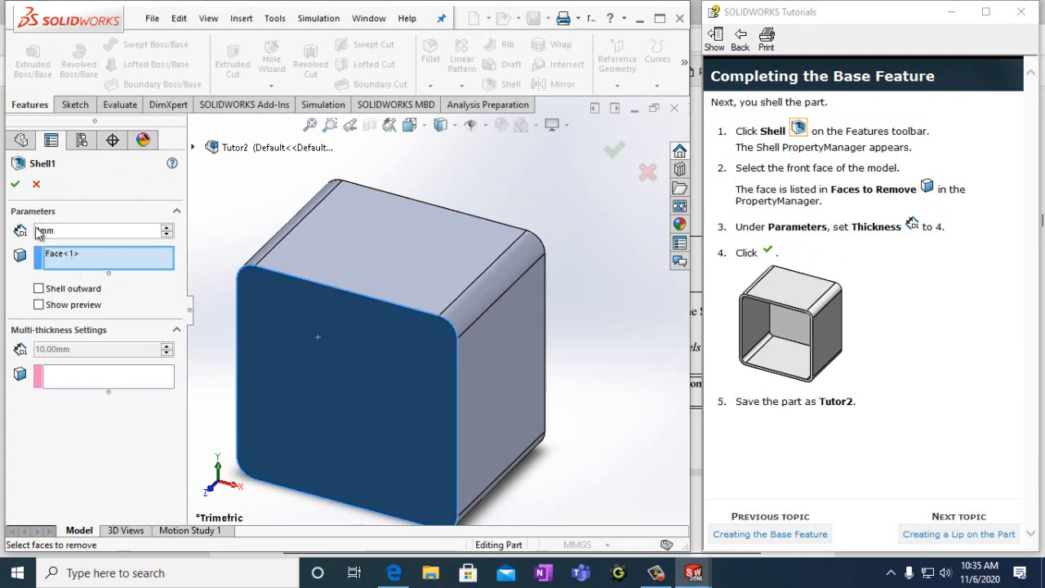
click(39, 304)
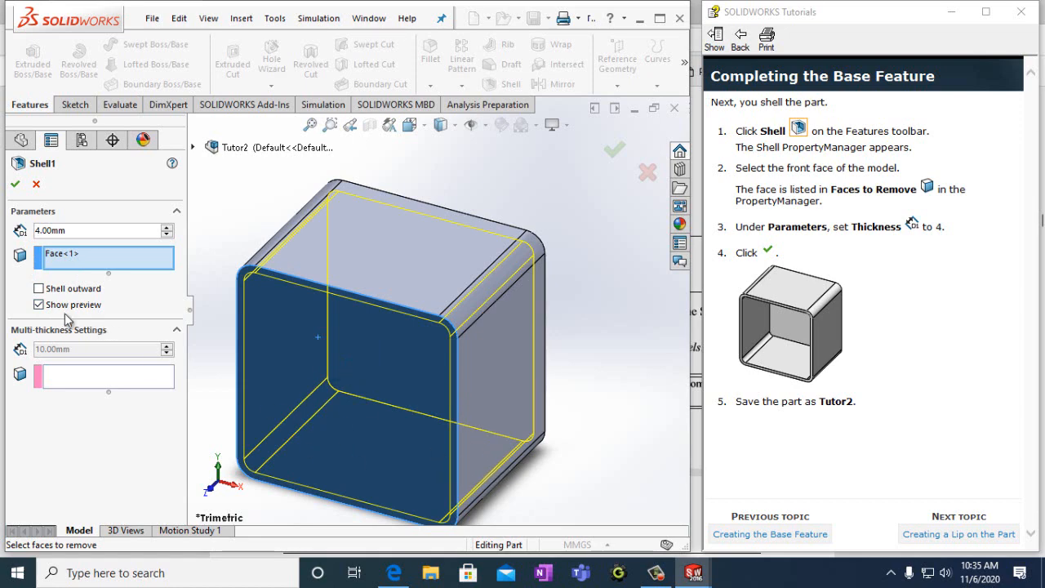
click(14, 187)
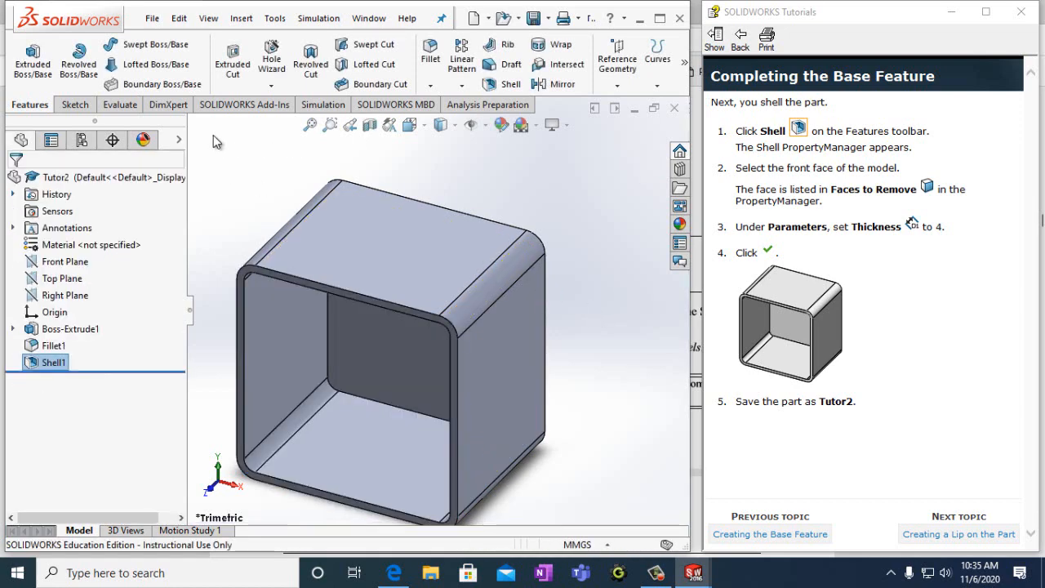
Save the shelled Tutor2 part and open the tutorial's Creating a Lip on the Part topic
click(152, 19)
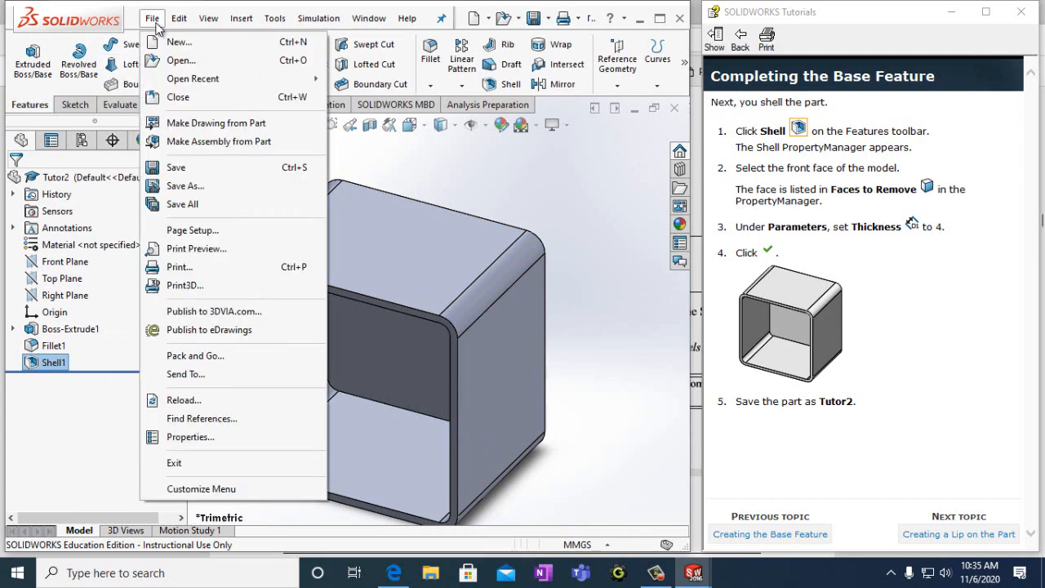
click(178, 168)
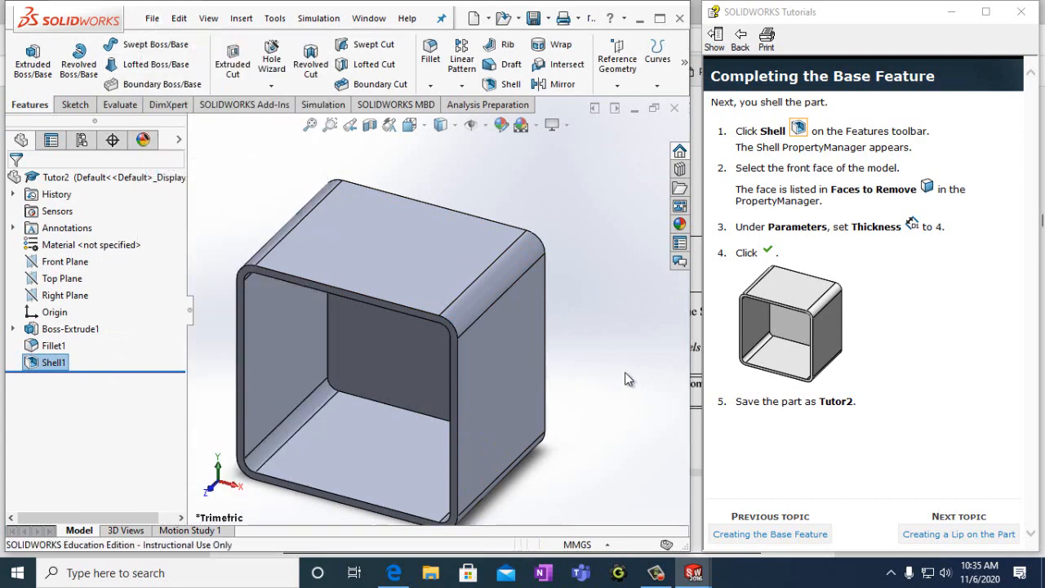
click(953, 537)
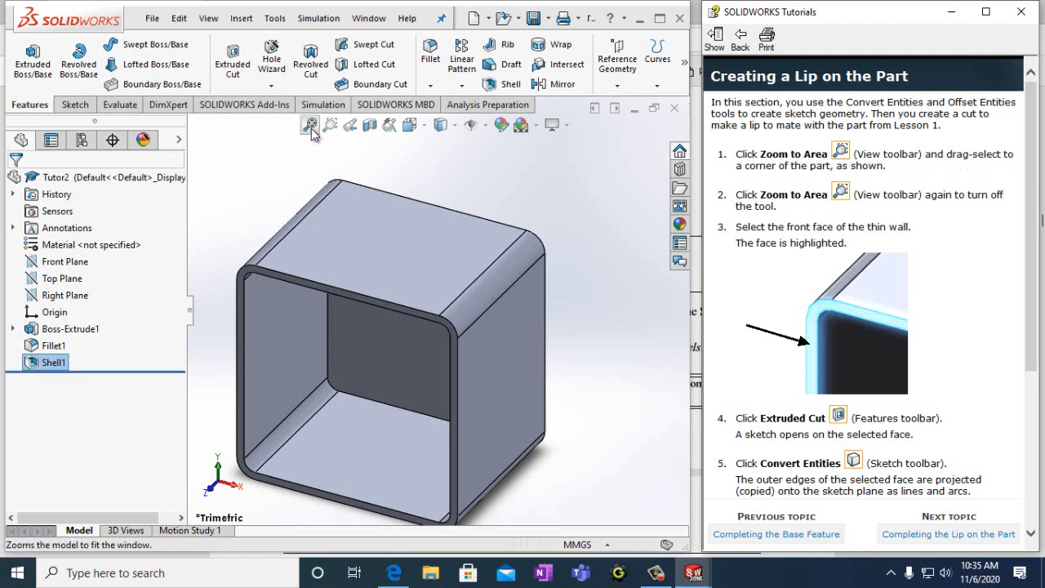
Start an Extruded Cut sketch on the thin wall's front face and convert the face's outer edges into sketch entities
click(228, 233)
scroll(290, 285, down, 5)
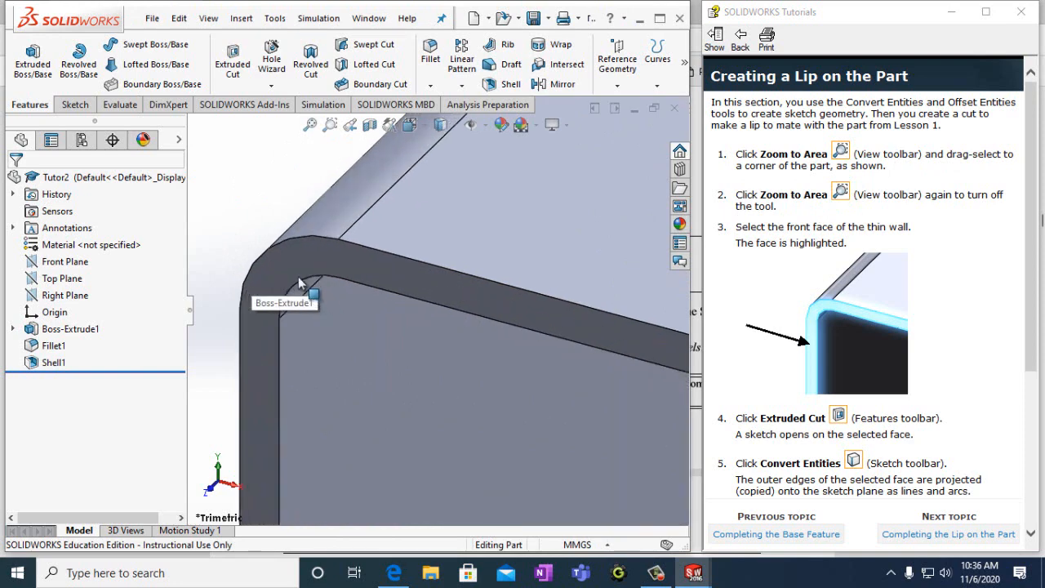
scroll(297, 276, down, 4)
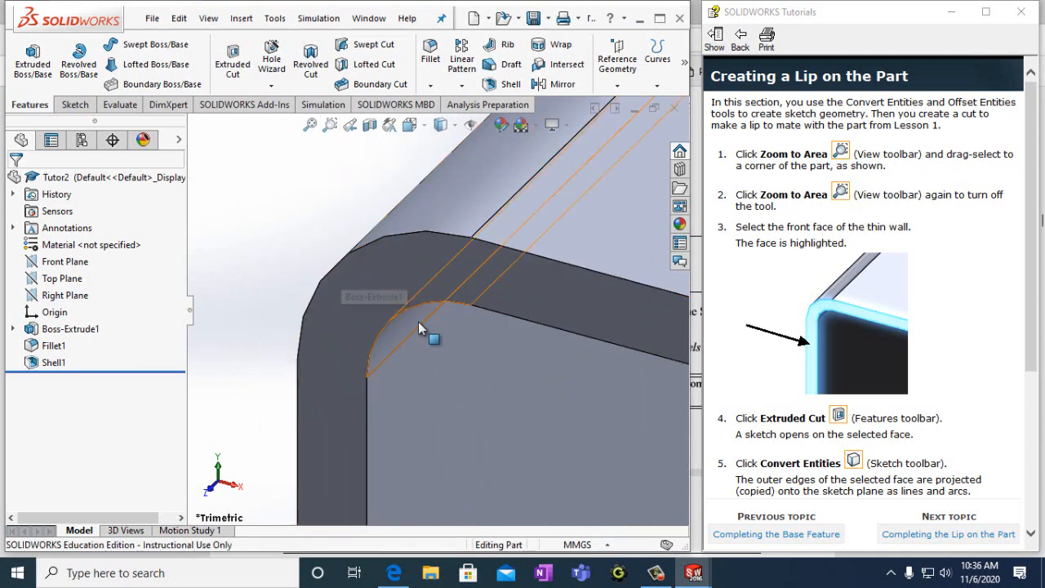
scroll(337, 264, up, 2)
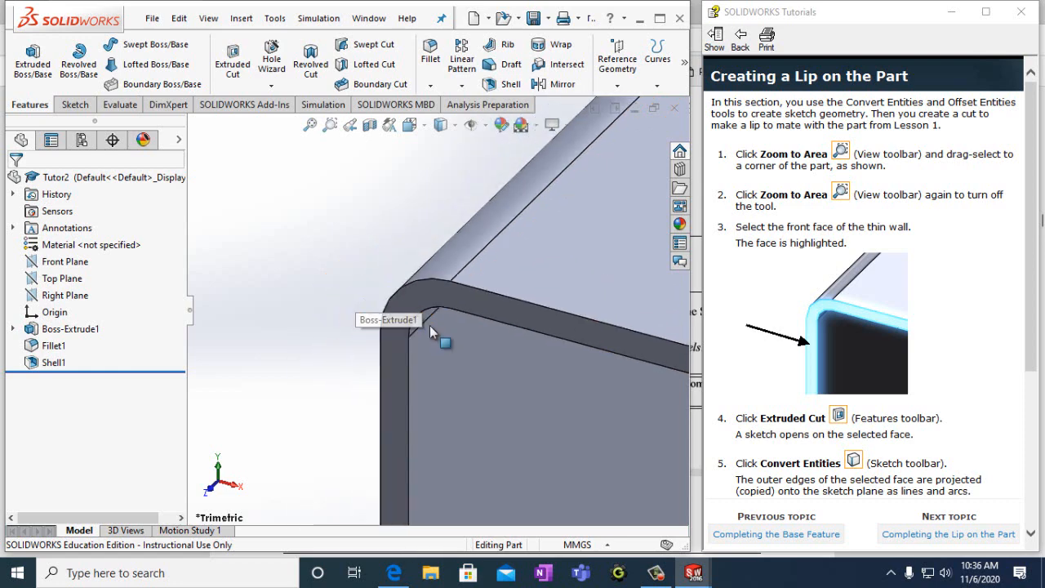
scroll(416, 316, down, 2)
scroll(384, 273, down, 1)
scroll(377, 267, up, 1)
click(416, 294)
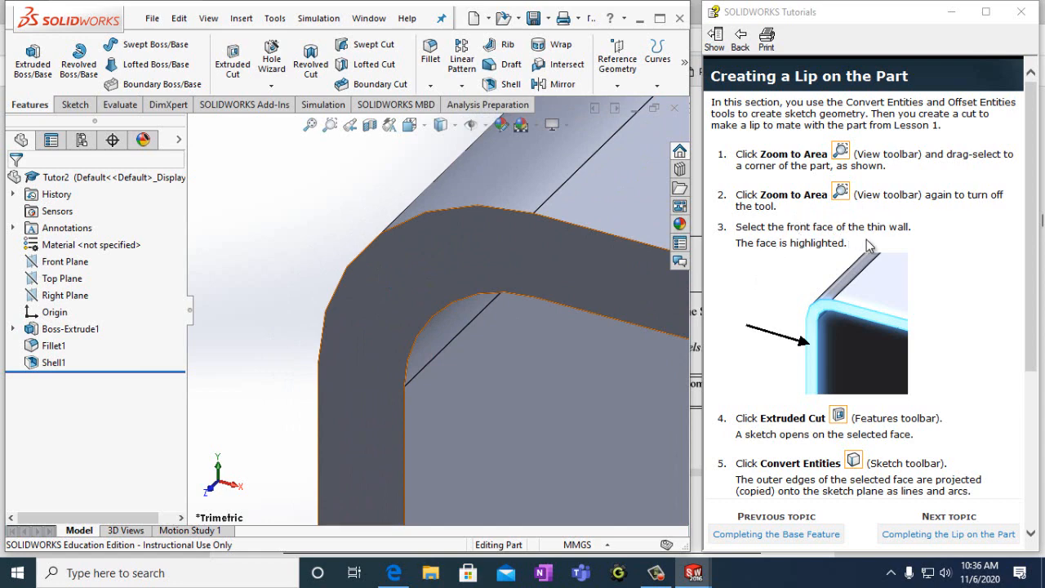
click(417, 271)
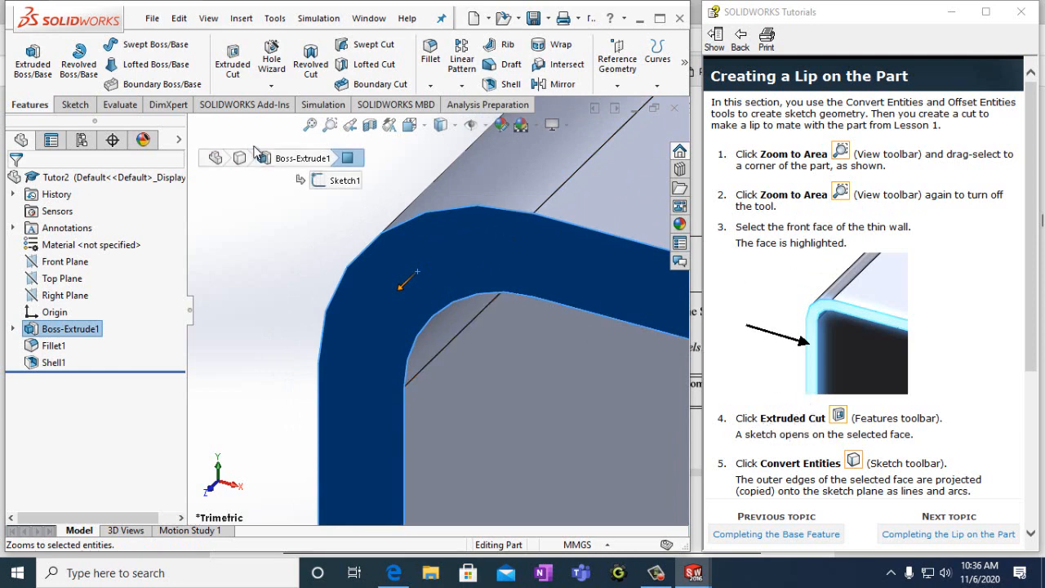
click(232, 67)
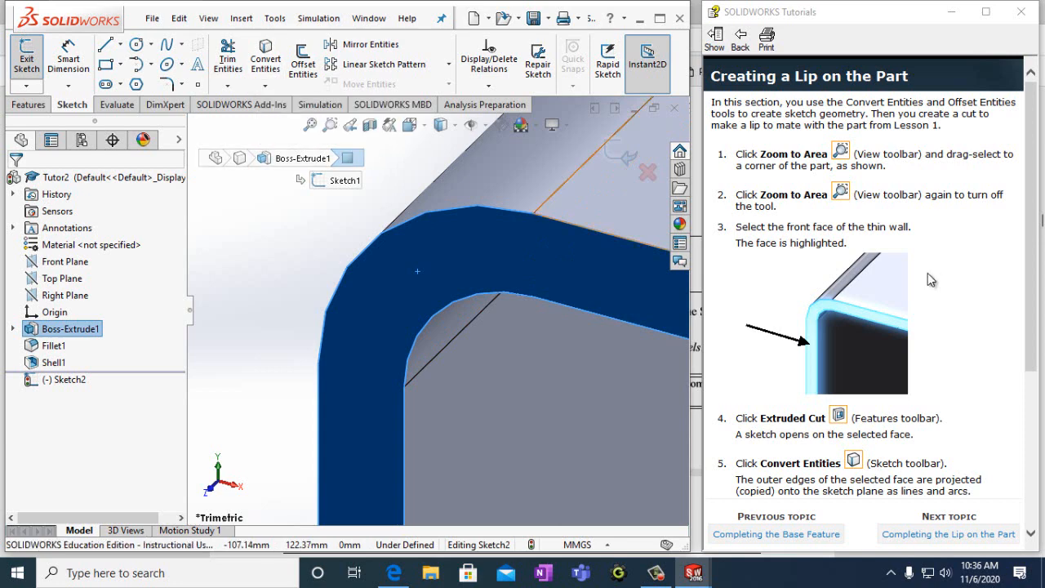
scroll(927, 272, down, 3)
click(266, 66)
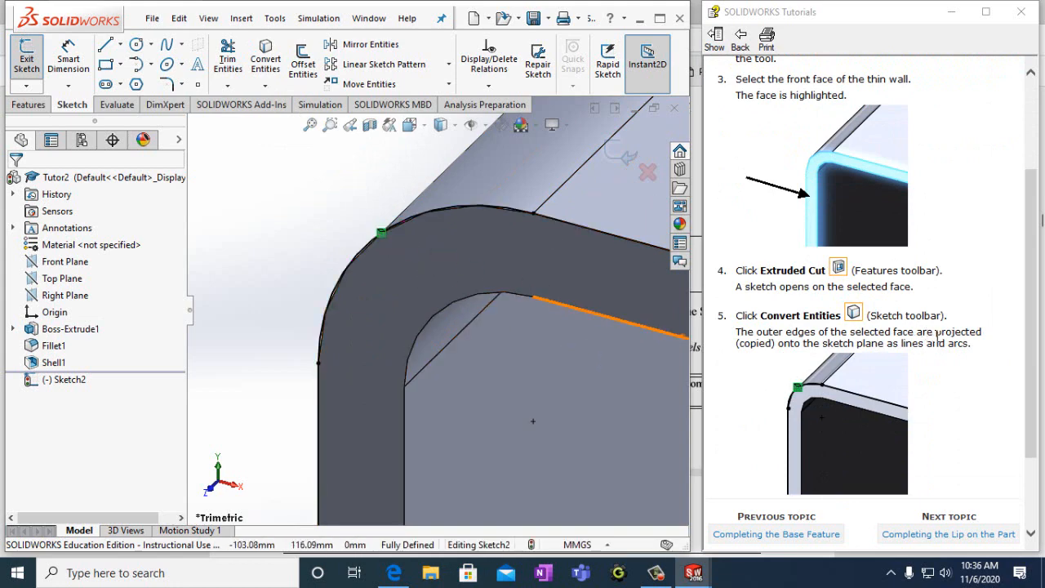
Offset the thin wall's front face outline inward by 2 mm using the Reverse option, following the tutorial's lip instructions
scroll(1028, 334, down, 3)
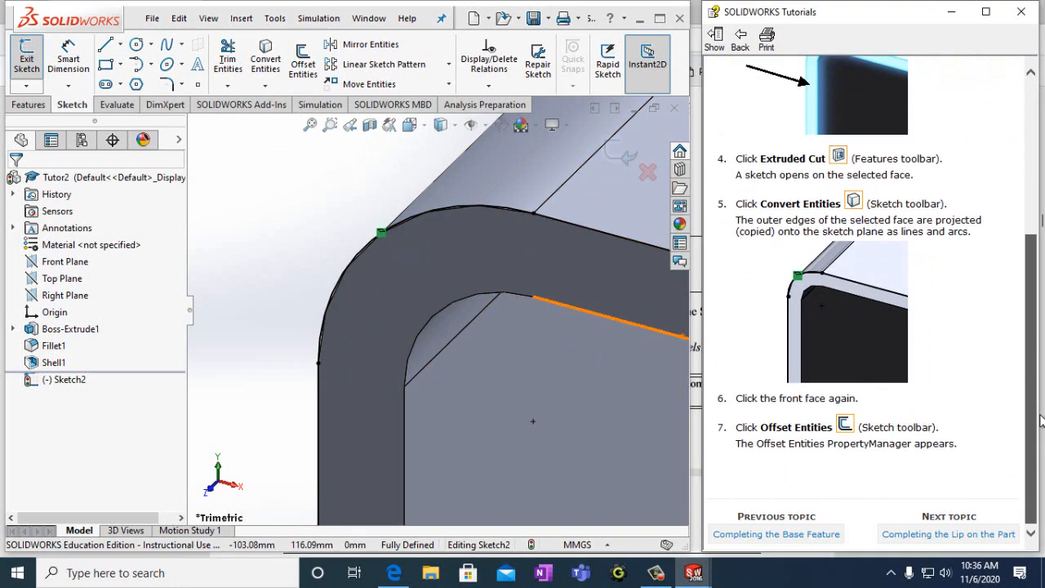
click(418, 292)
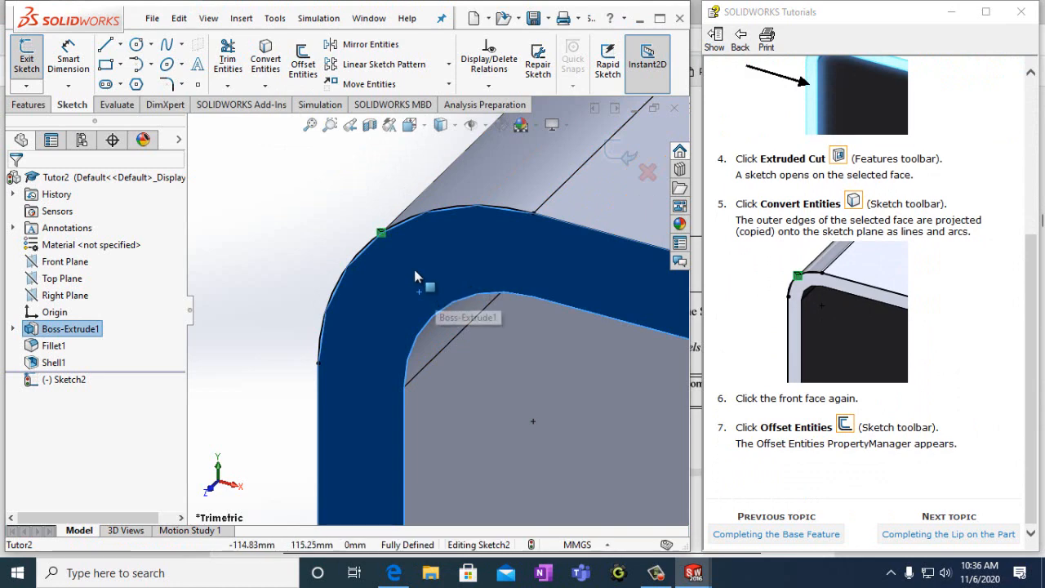
click(303, 62)
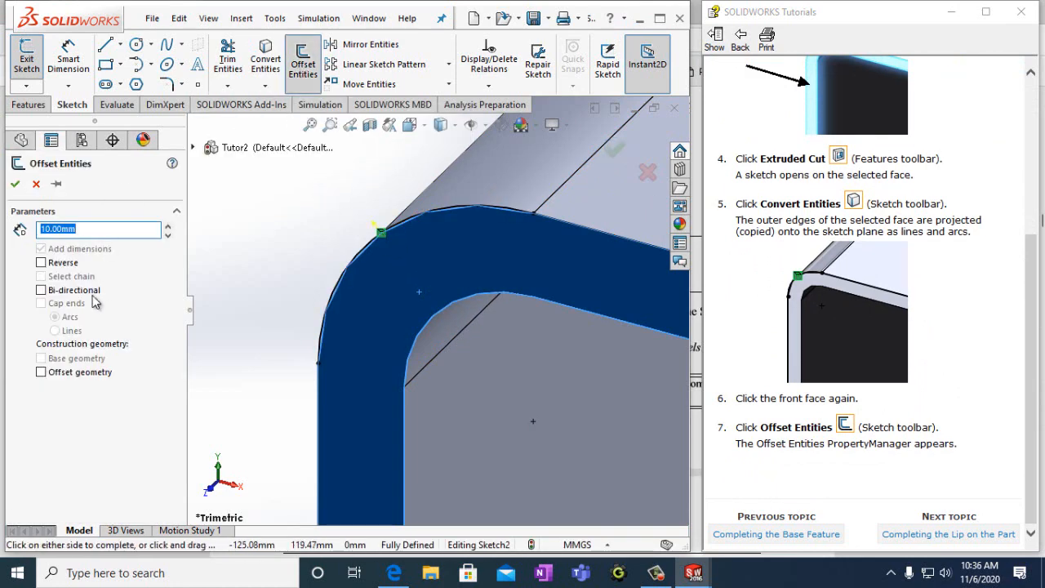
click(948, 533)
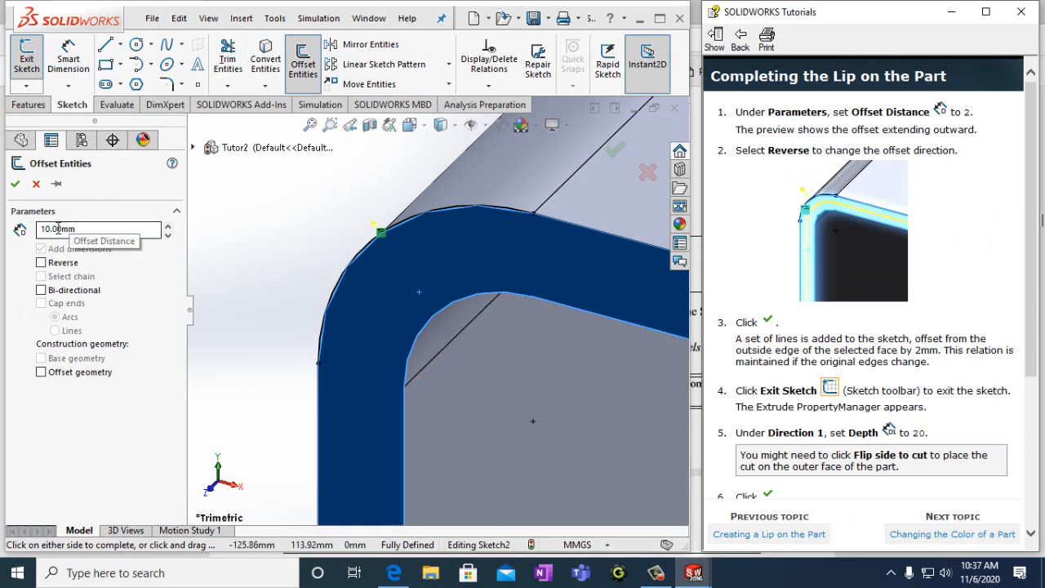
click(91, 230)
text(2)
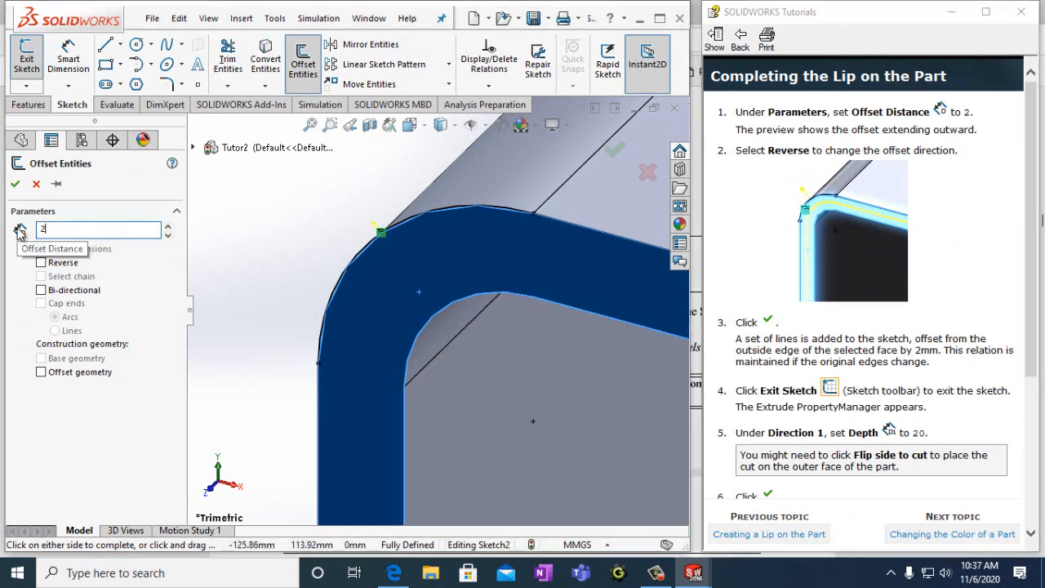
text(mm)
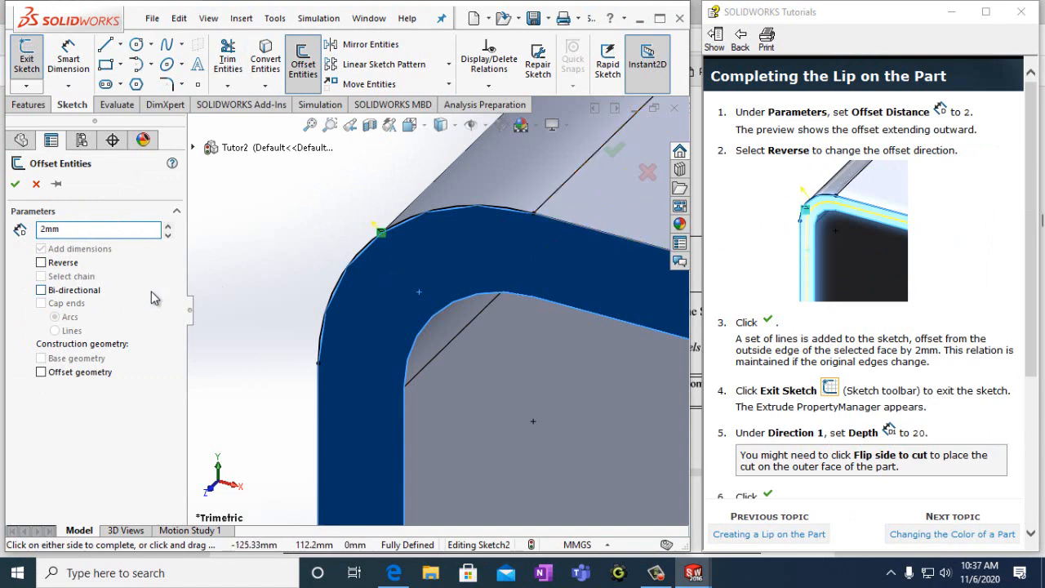
key(Return)
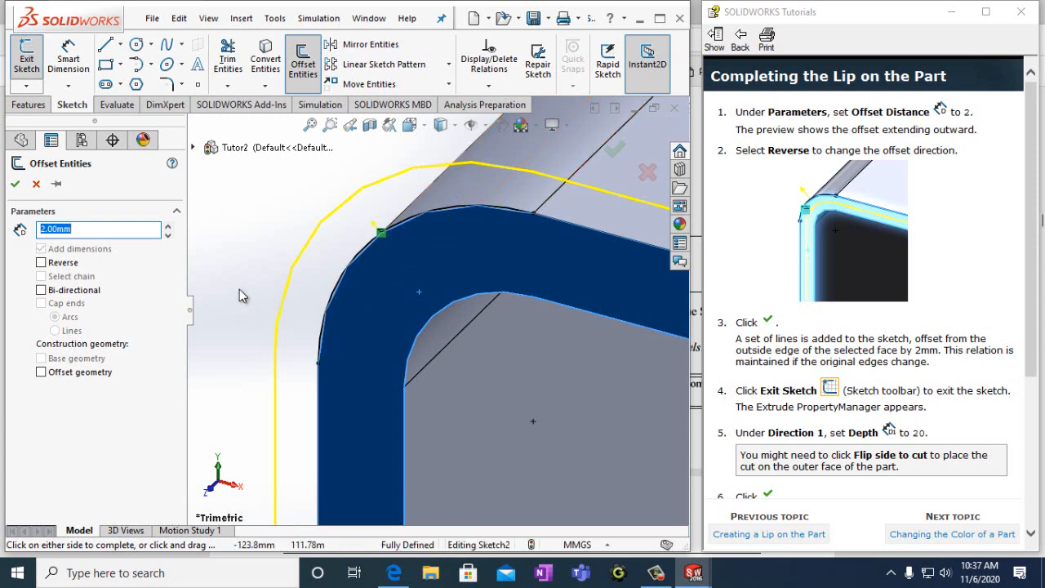
click(41, 263)
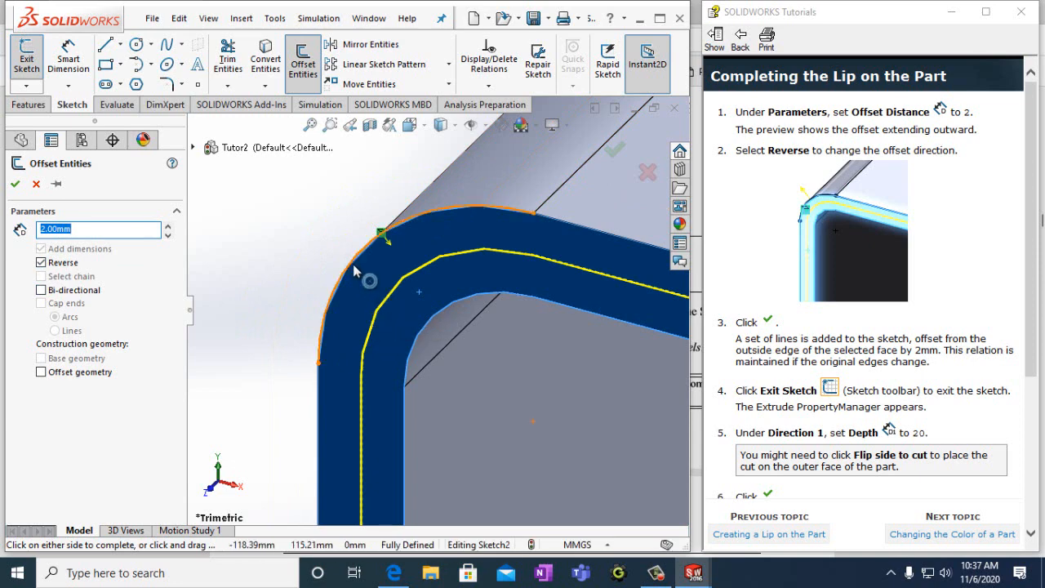
click(42, 264)
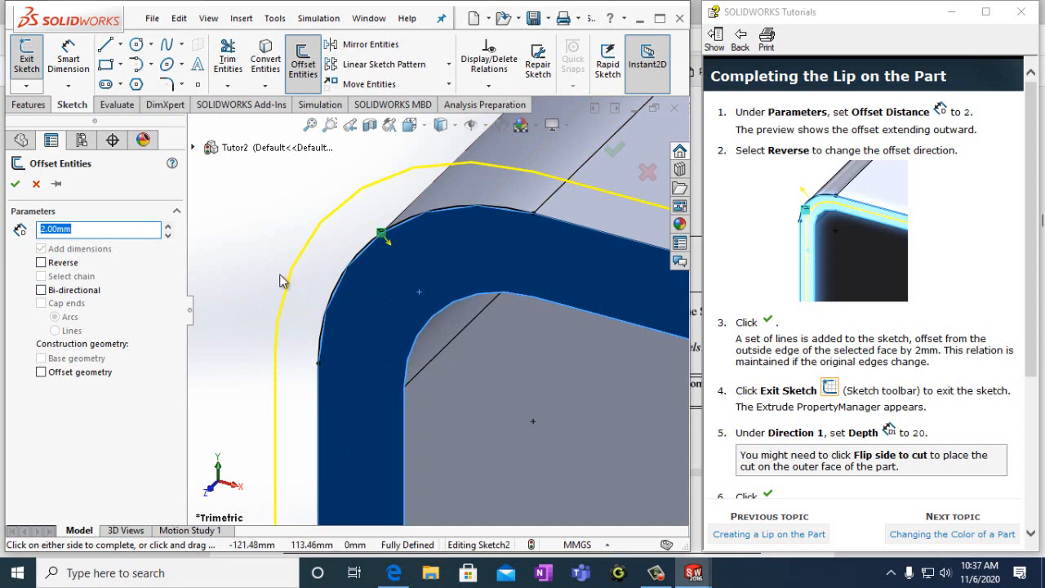
click(42, 263)
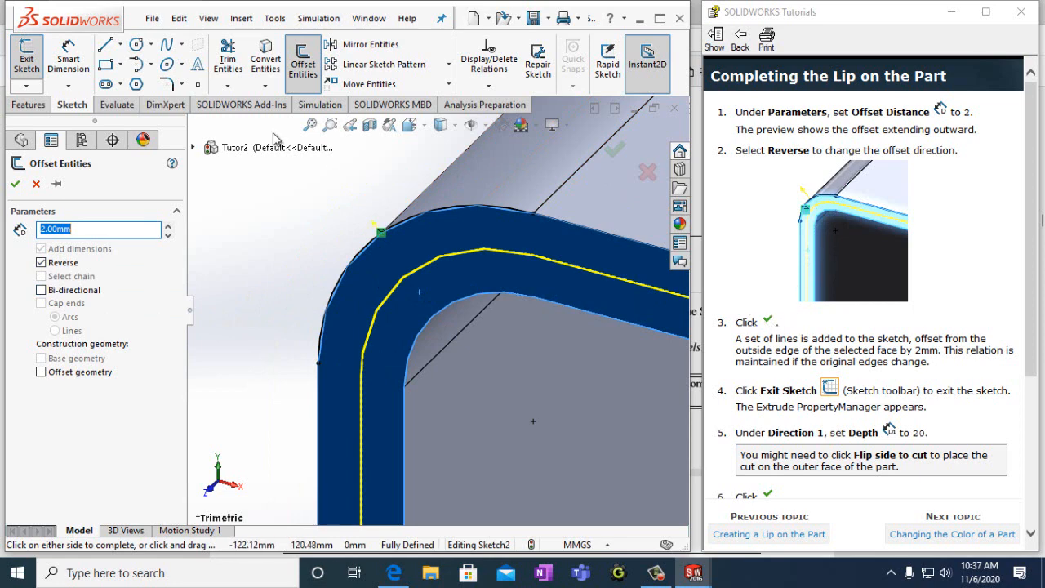
click(15, 186)
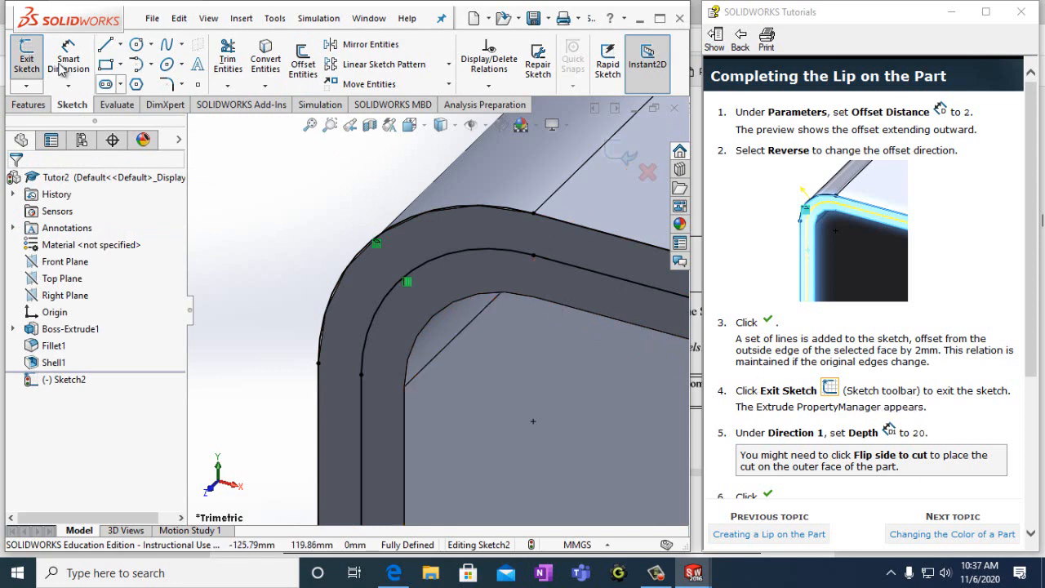
Exit the sketch and cut the material between the two outlines with a Blind depth of 20 mm to form the lip
click(25, 54)
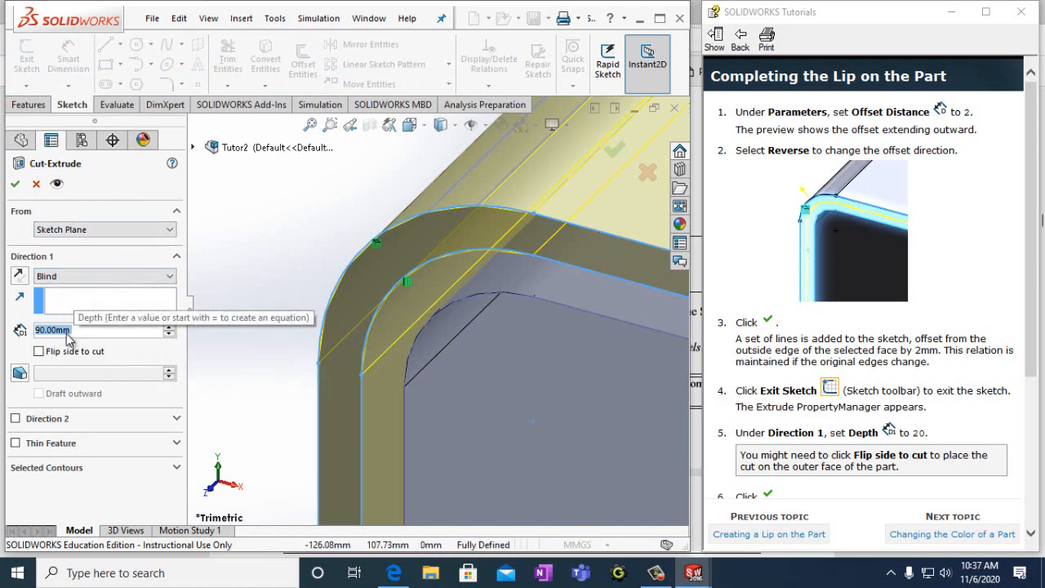
text(20mm)
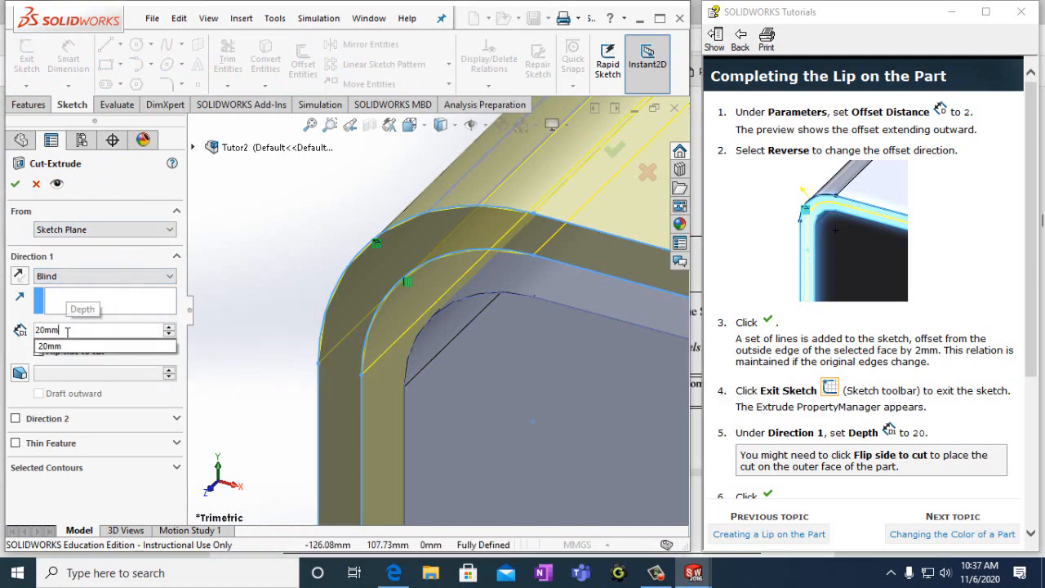
key(Return)
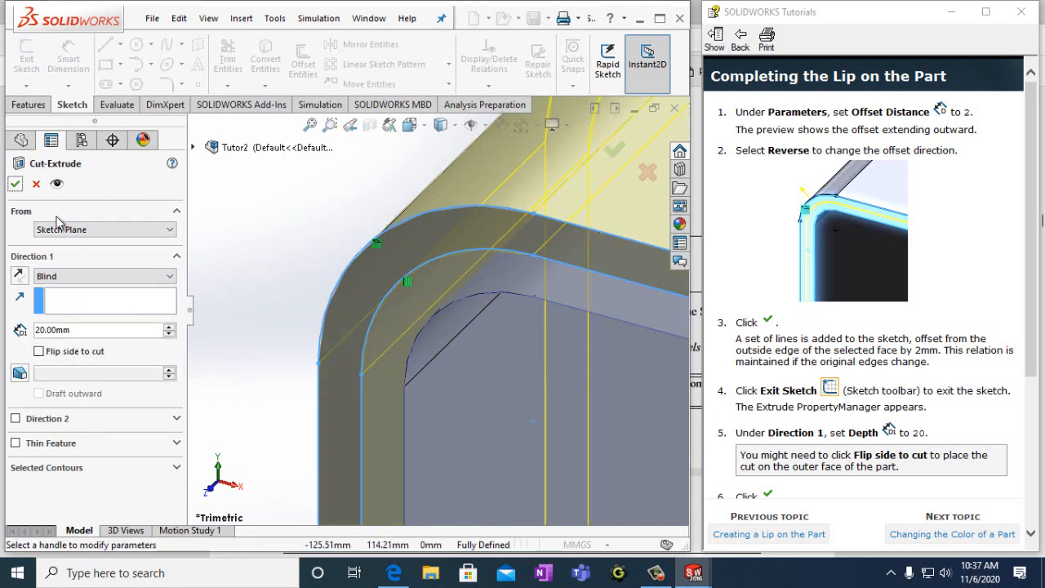
click(15, 183)
scroll(545, 234, up, 5)
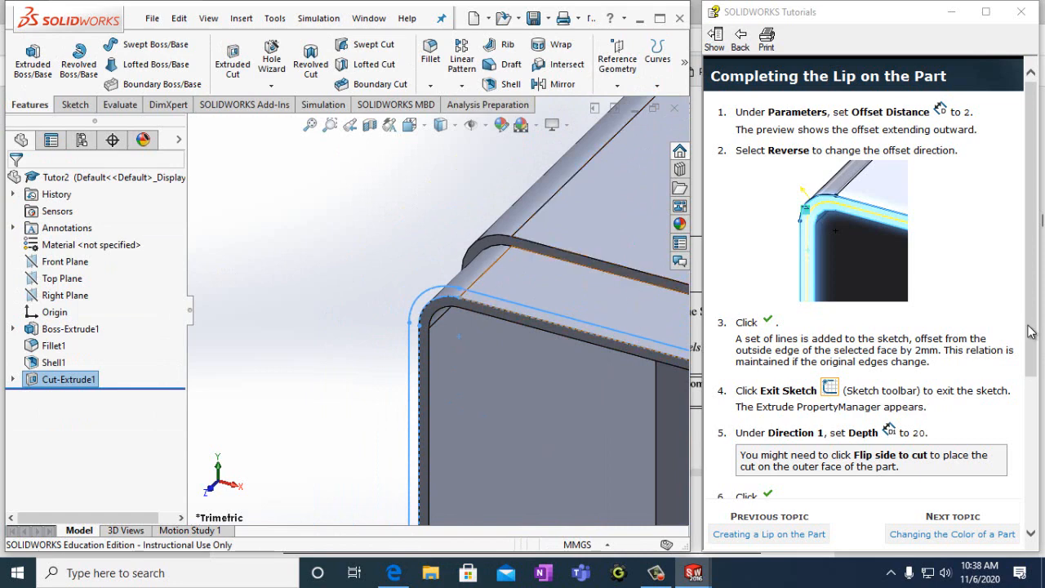
Compare the finished lip with the tutorial's illustration and open the Changing the Color of a Part topic
drag(1032, 329, 1033, 425)
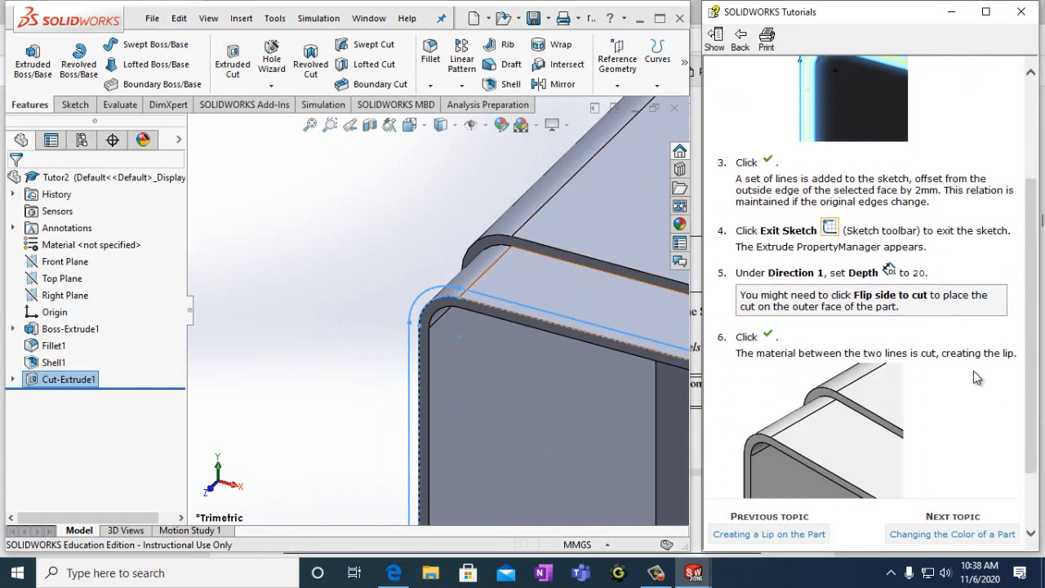
scroll(780, 463, down, 2)
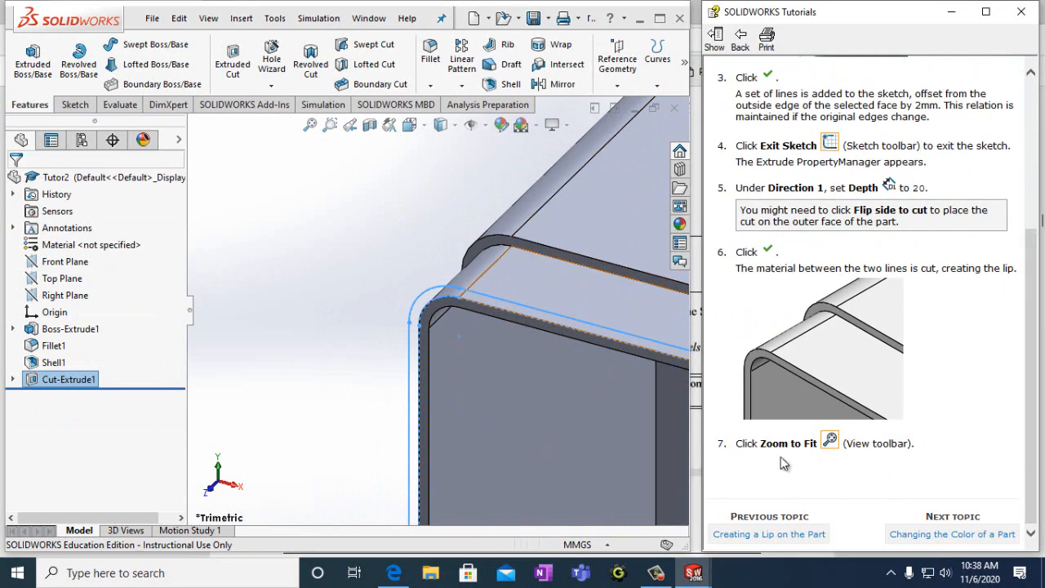
click(926, 535)
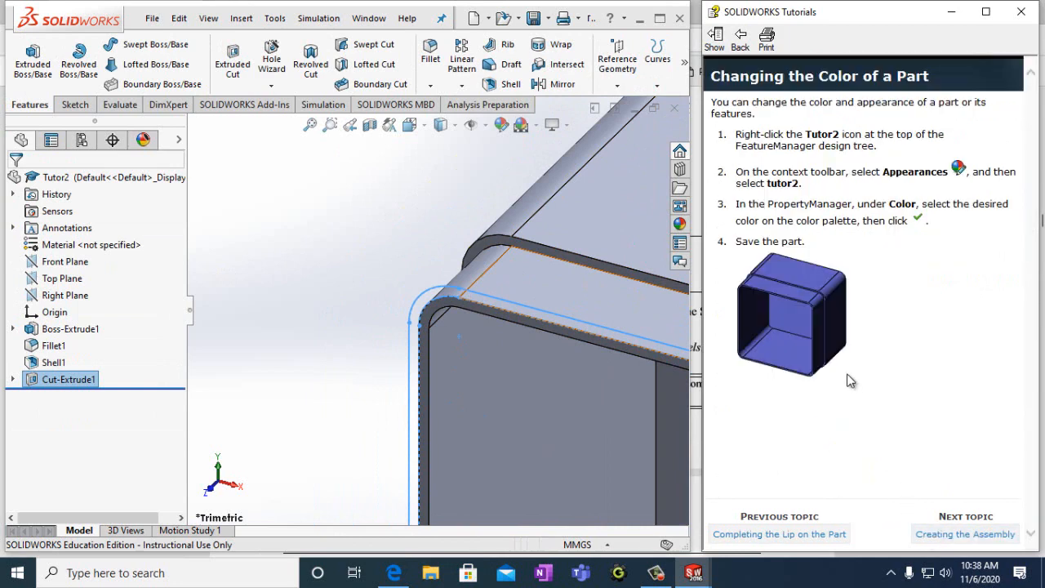
Save the Tutor2 part with its completed lip
click(152, 18)
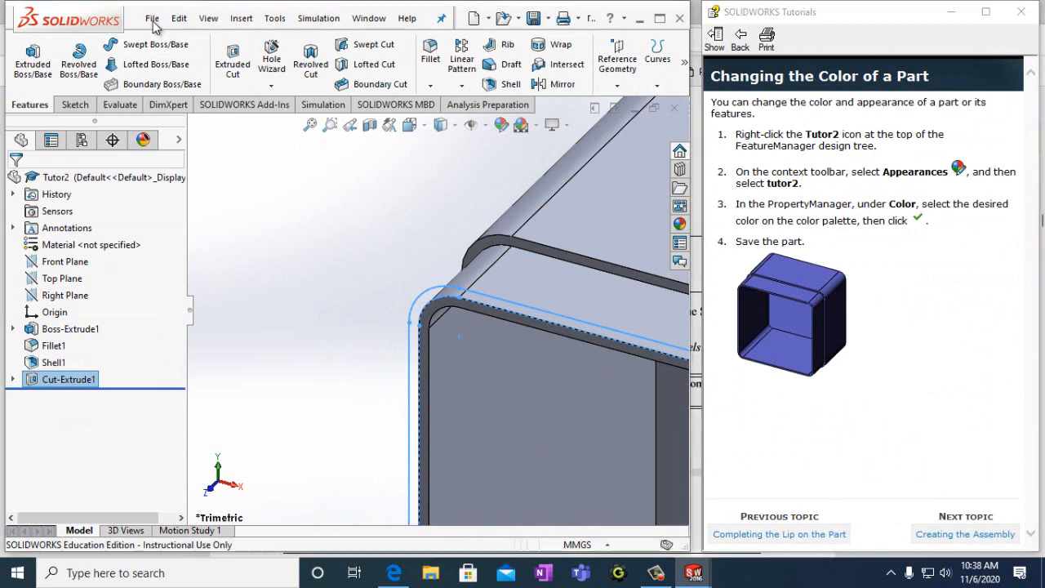
click(178, 167)
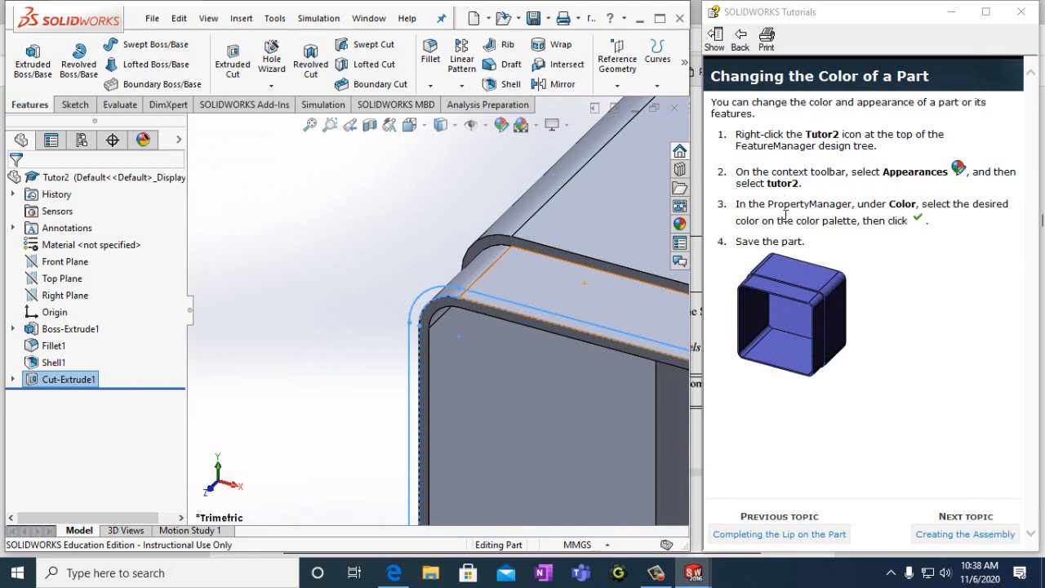
Try to apply the default color appearance to the model from the appearances library, starting with the box's upper outer face
click(679, 227)
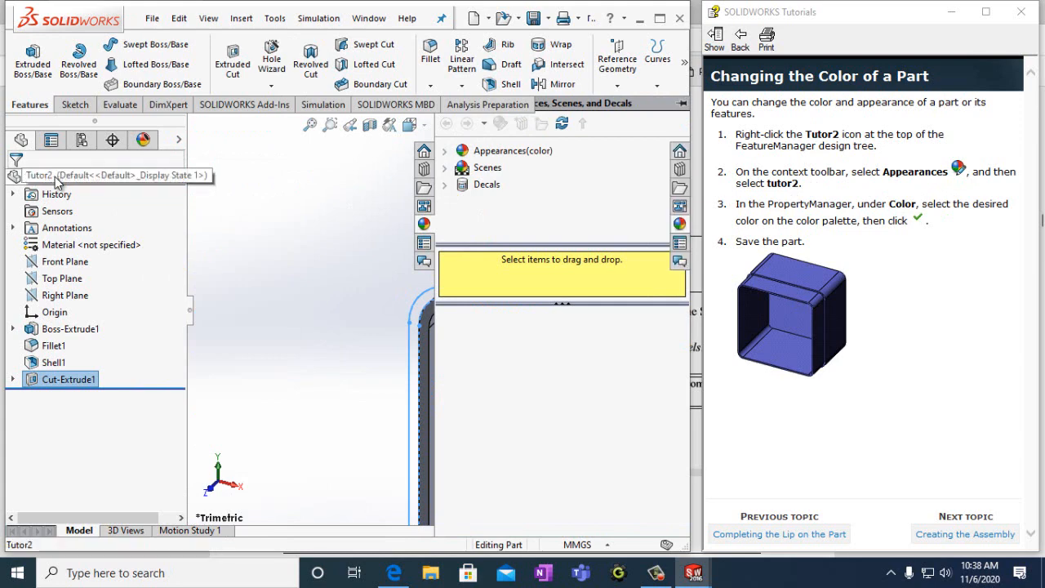
click(49, 177)
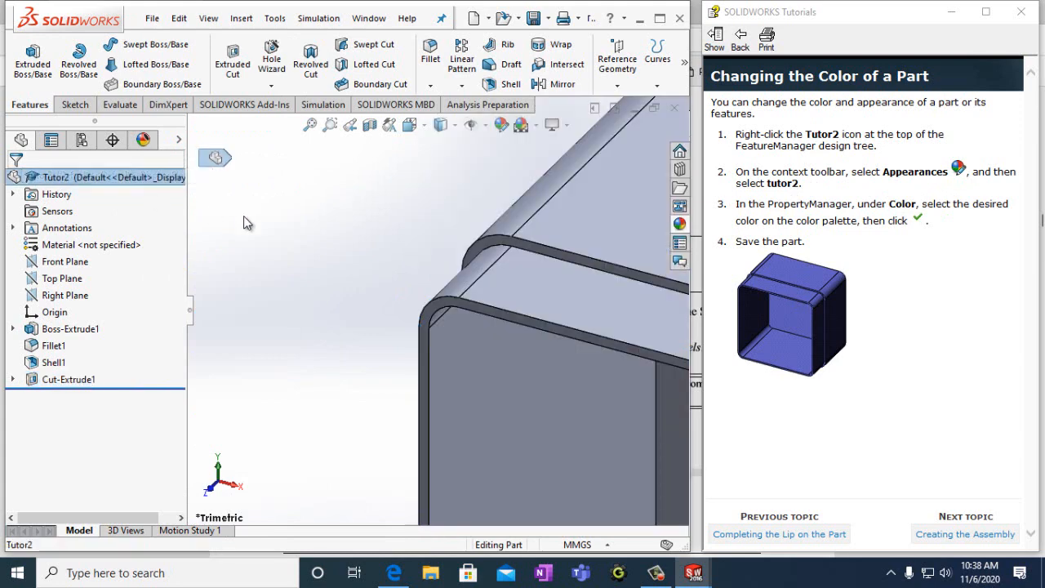
click(575, 242)
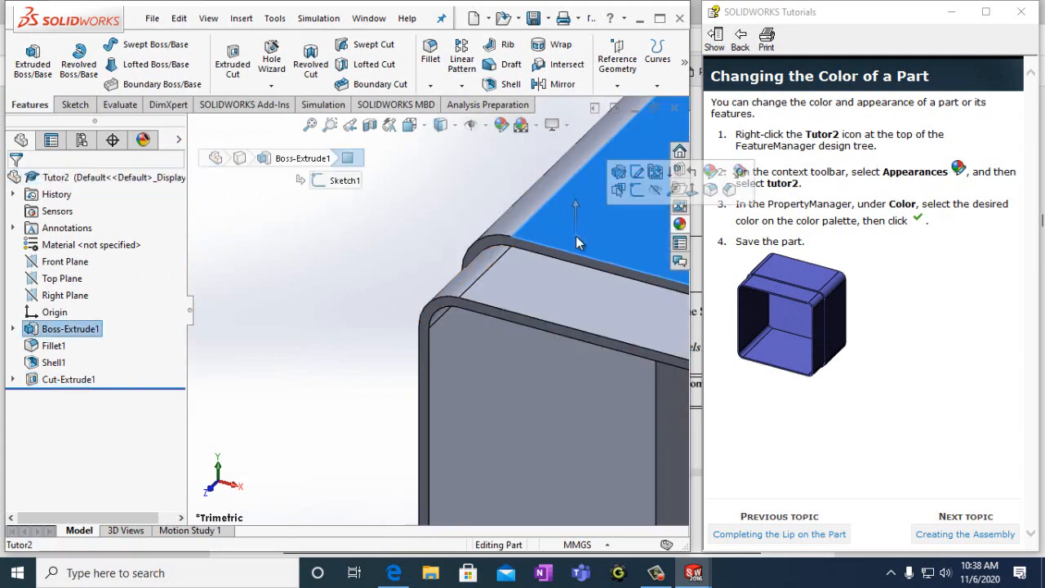
click(681, 226)
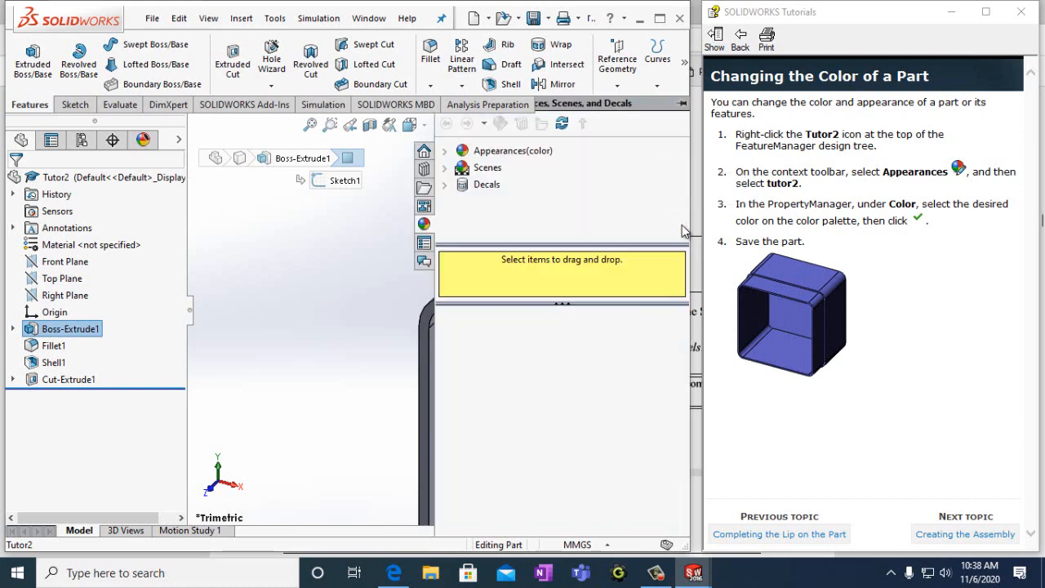
click(483, 160)
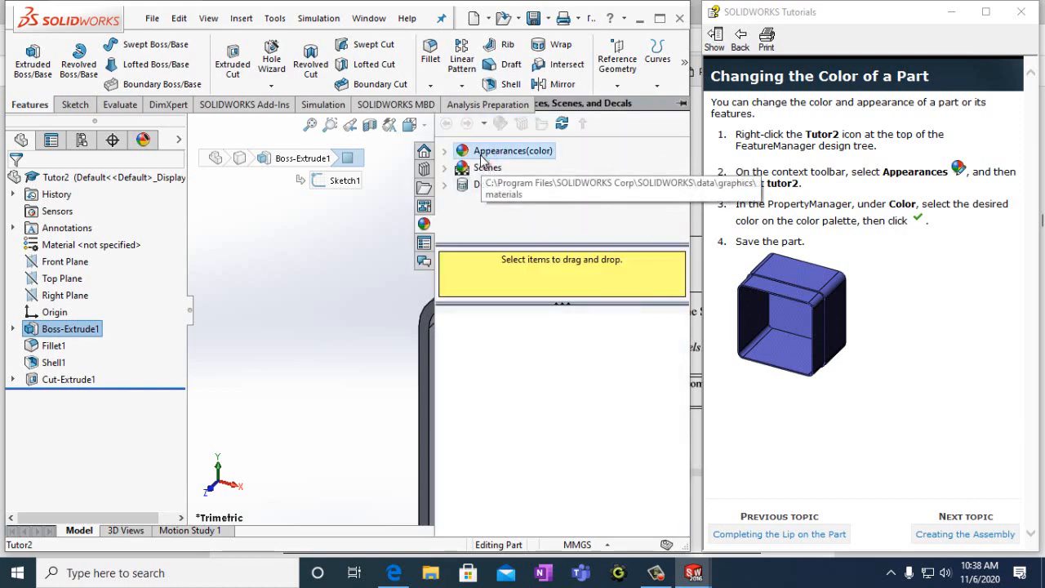
click(519, 372)
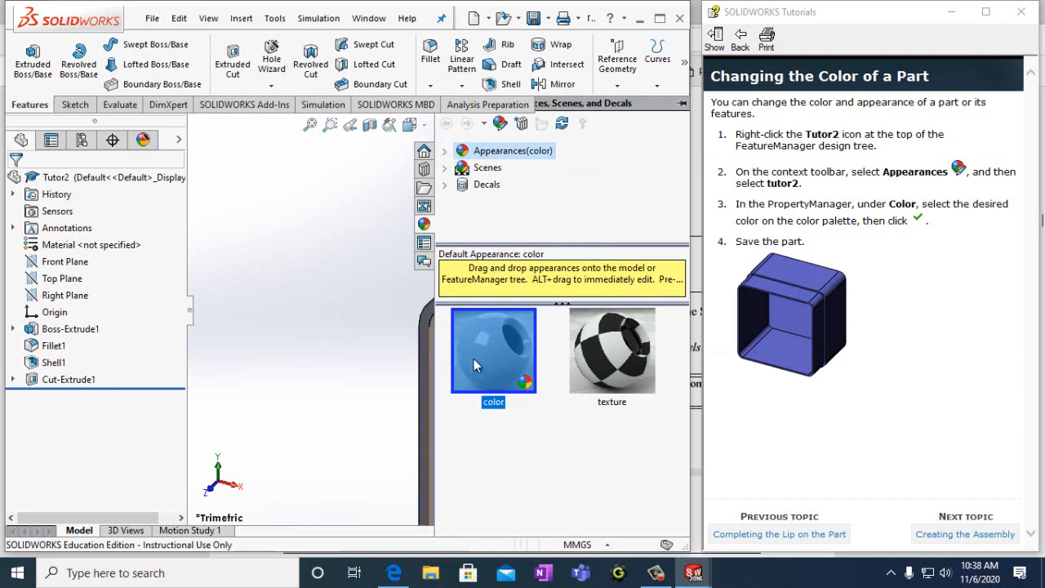
mouse_move(490, 362)
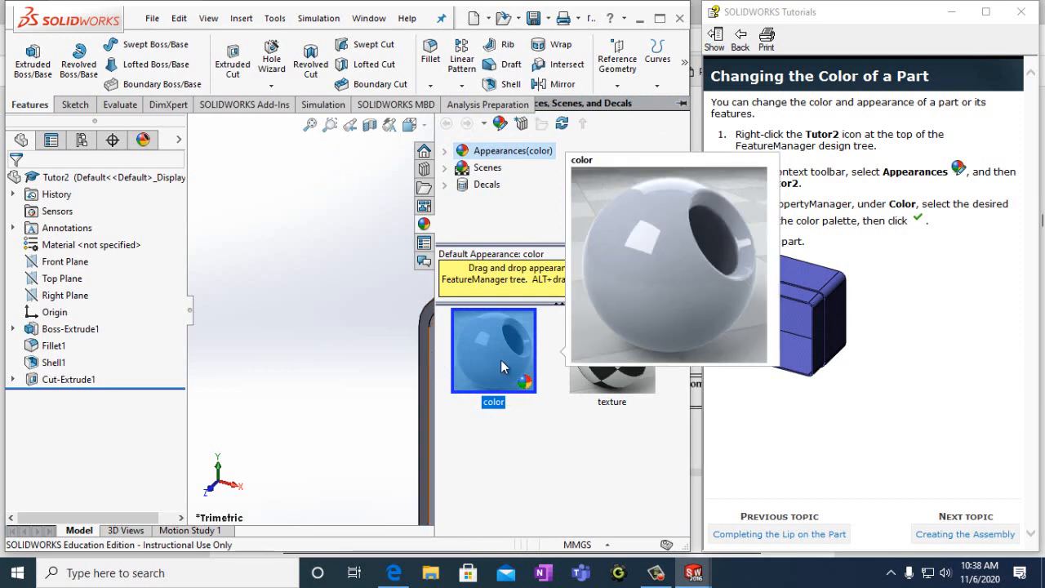
drag(507, 352, 518, 279)
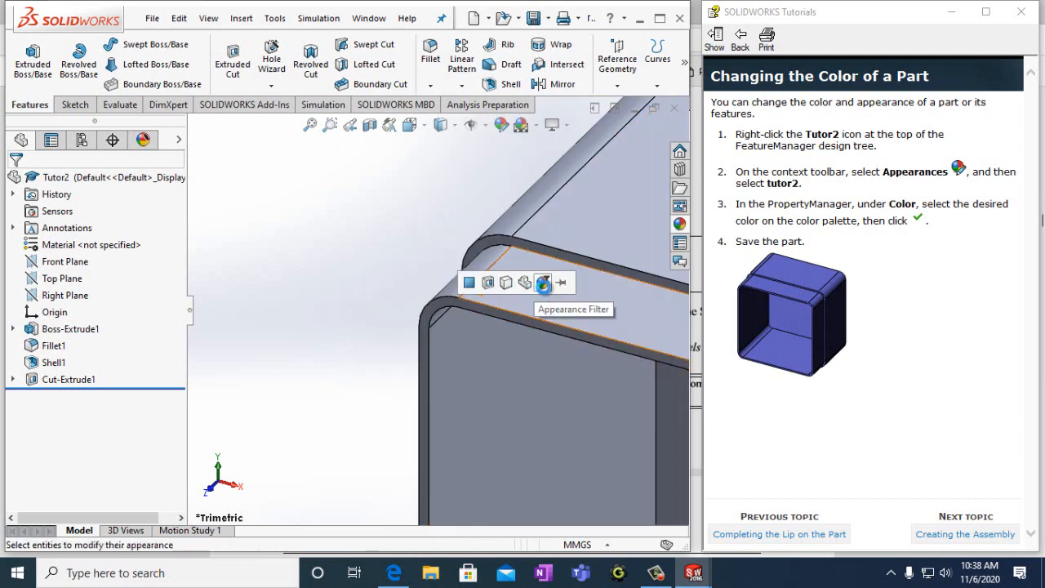
click(543, 284)
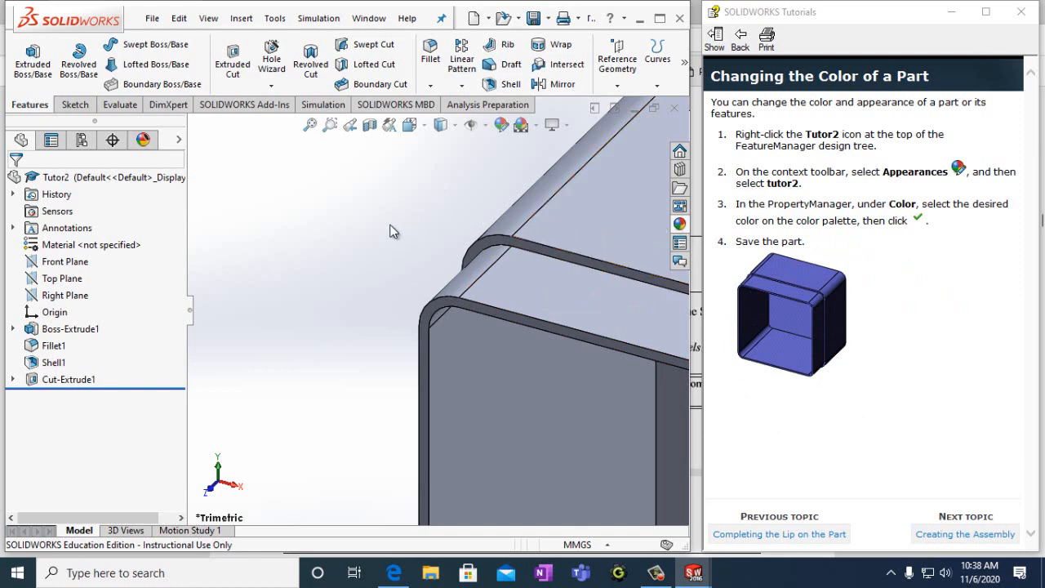
Select the whole Tutor2 part and try the candy apple red Painted appearance and the default color on it
scroll(408, 252, up, 3)
scroll(458, 269, up, 2)
click(582, 302)
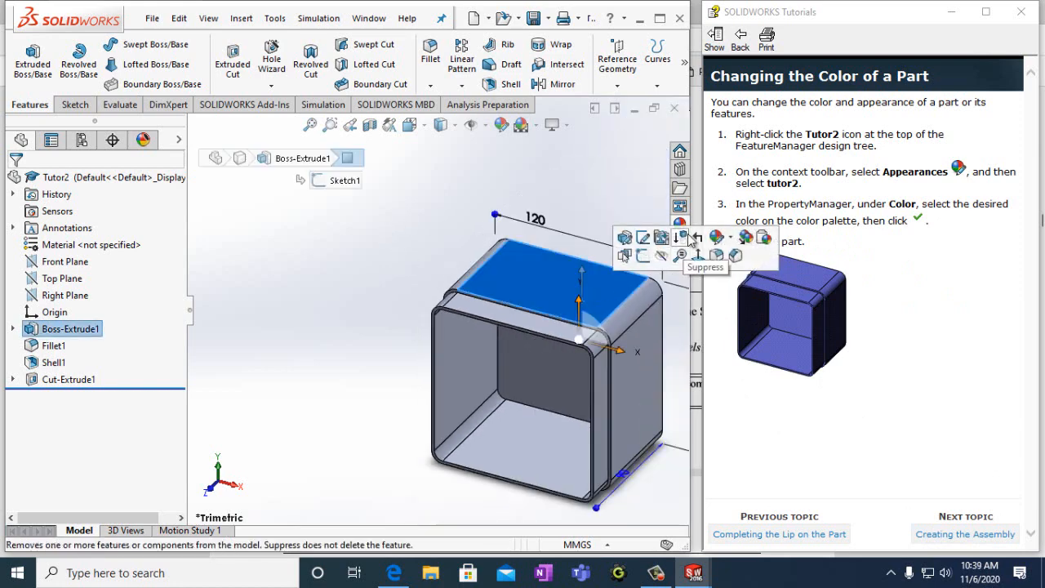
click(53, 178)
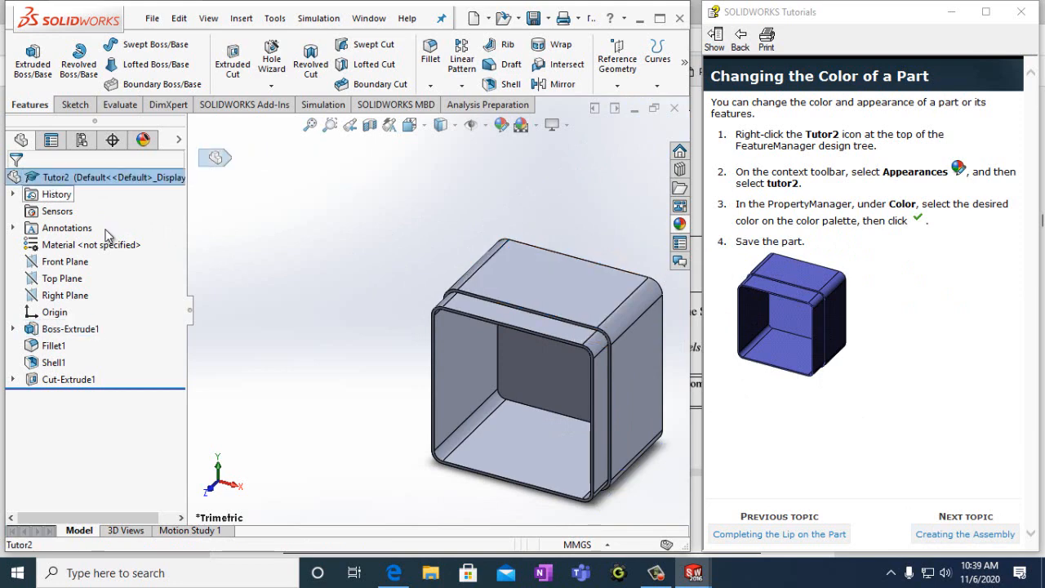
click(680, 225)
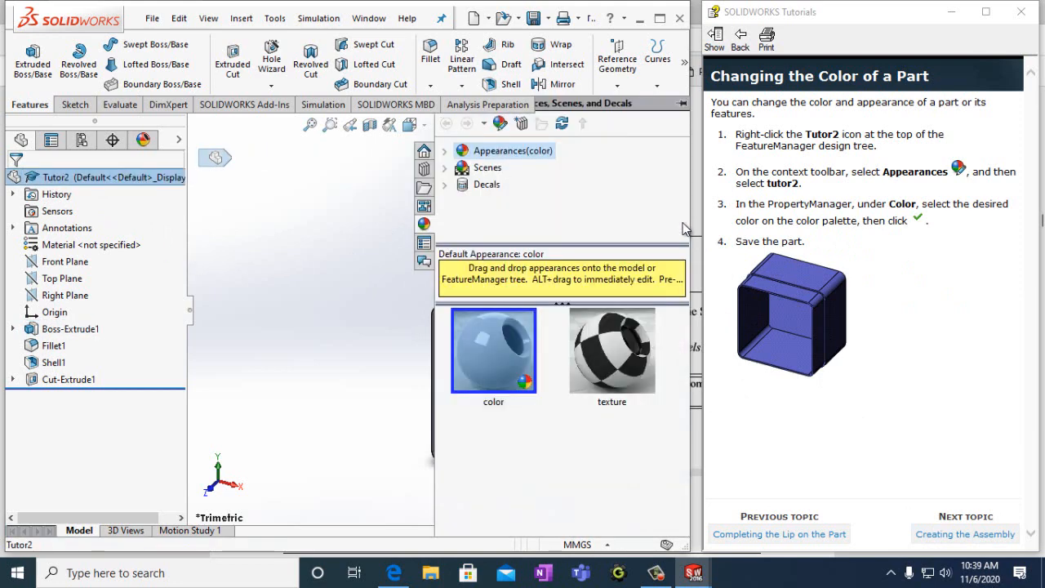
double_click(514, 155)
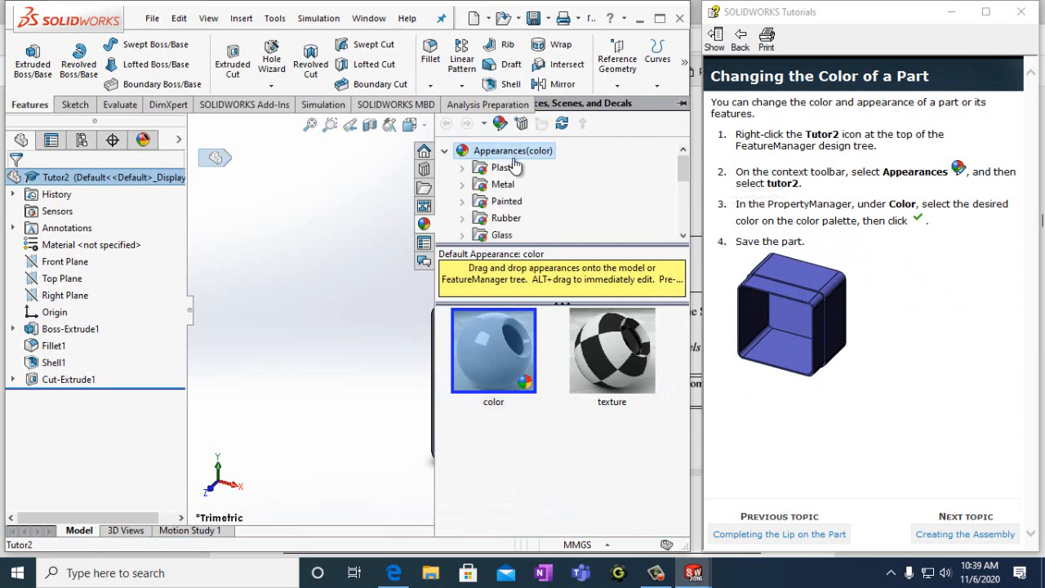
click(500, 203)
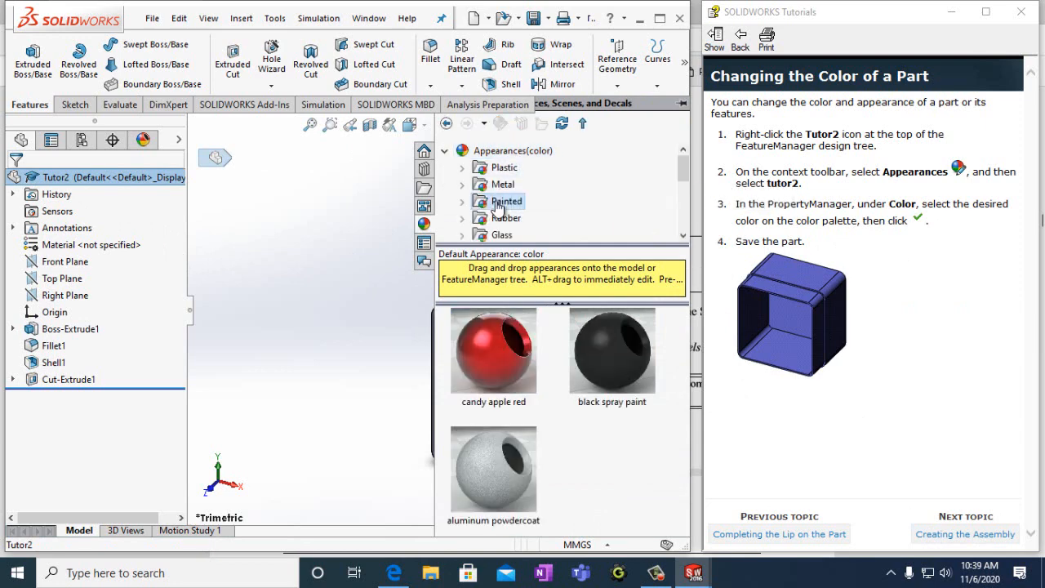
click(496, 354)
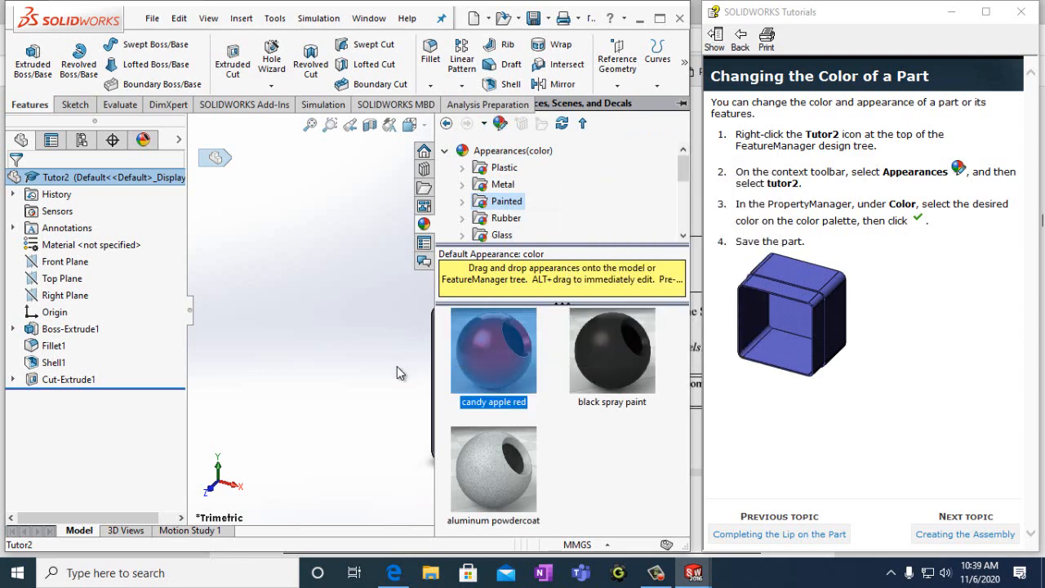
click(446, 123)
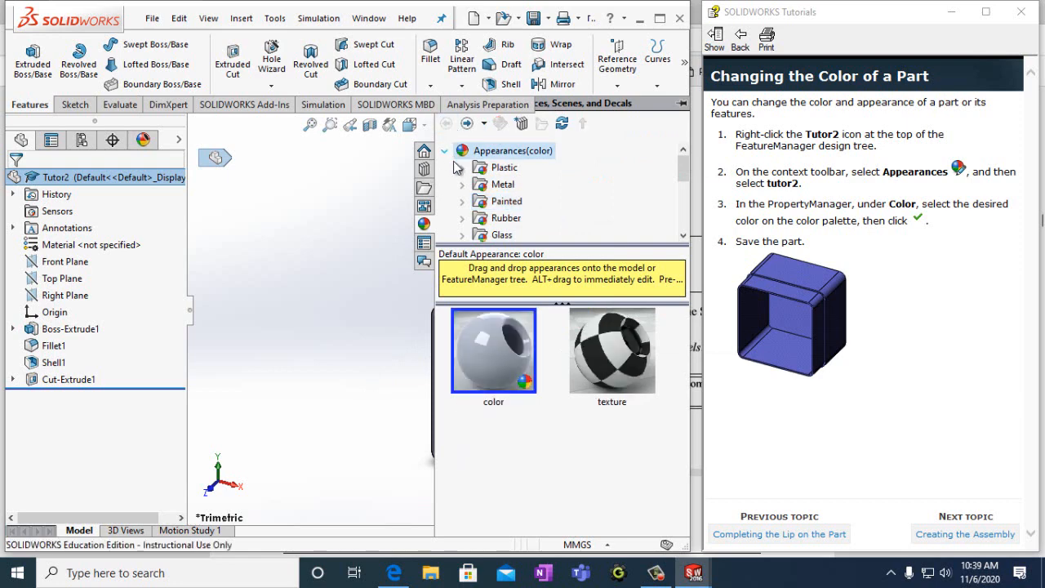
click(498, 372)
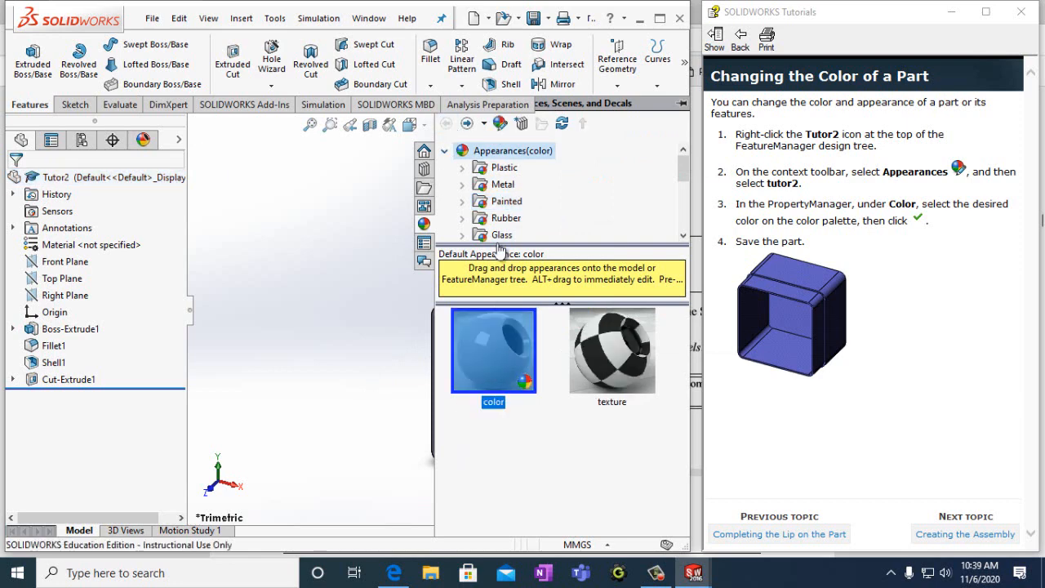
Apply the Pink appearance from the Solid category to the Tutor2 part and select the box's upper outer face
click(504, 201)
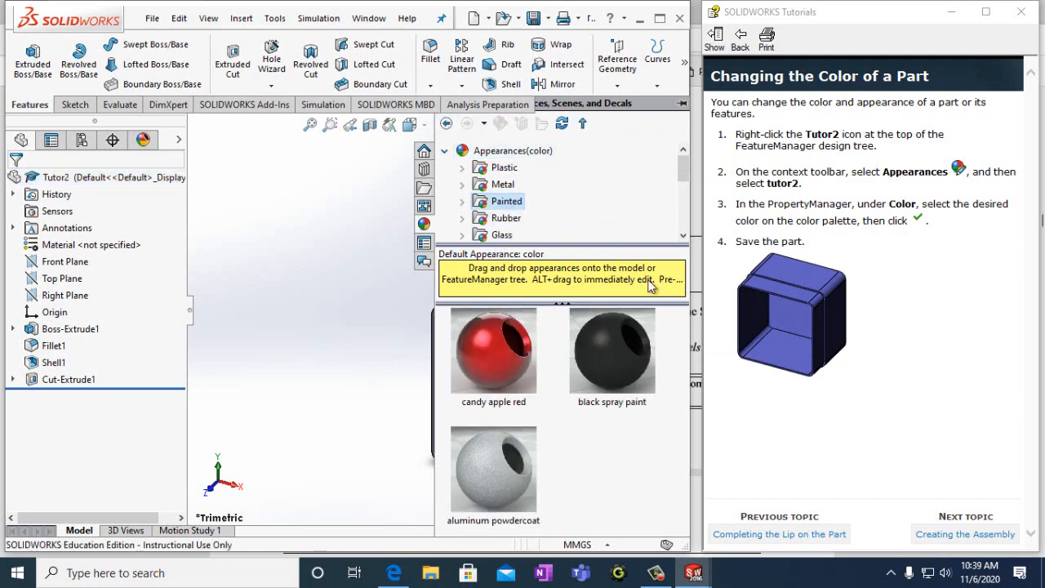
drag(684, 176, 684, 207)
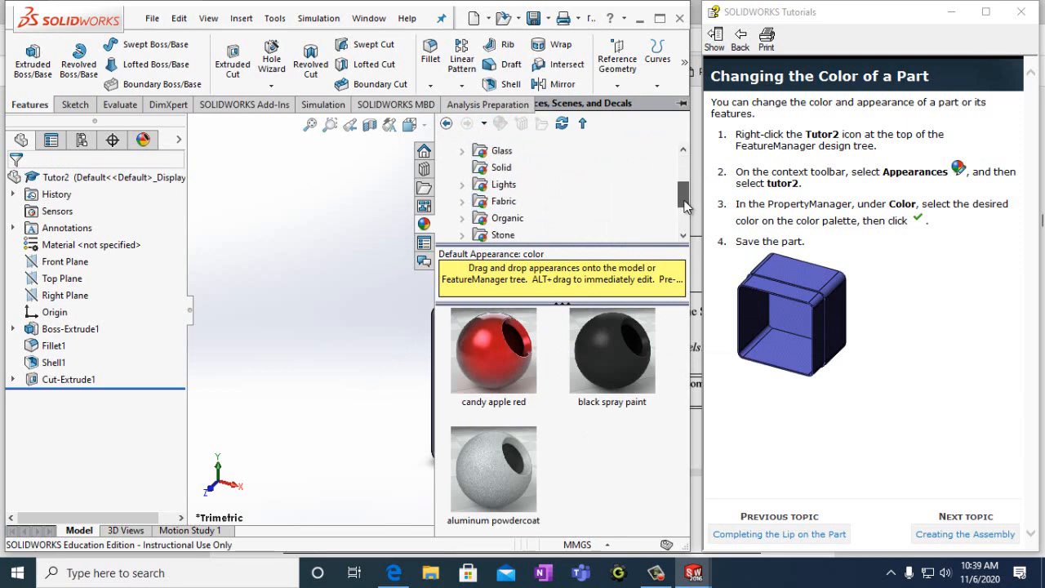
click(500, 169)
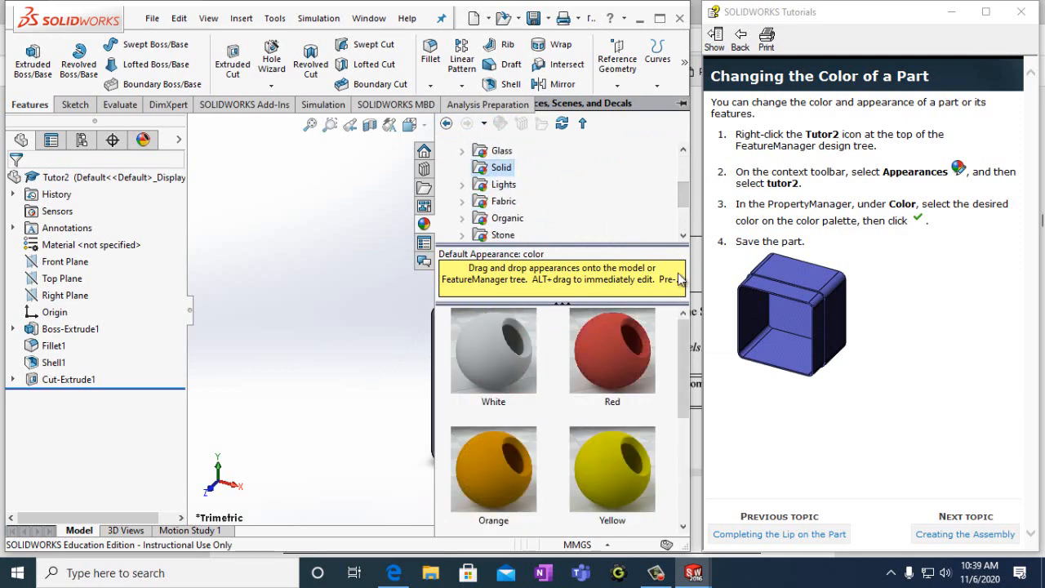
drag(686, 384, 684, 488)
click(515, 478)
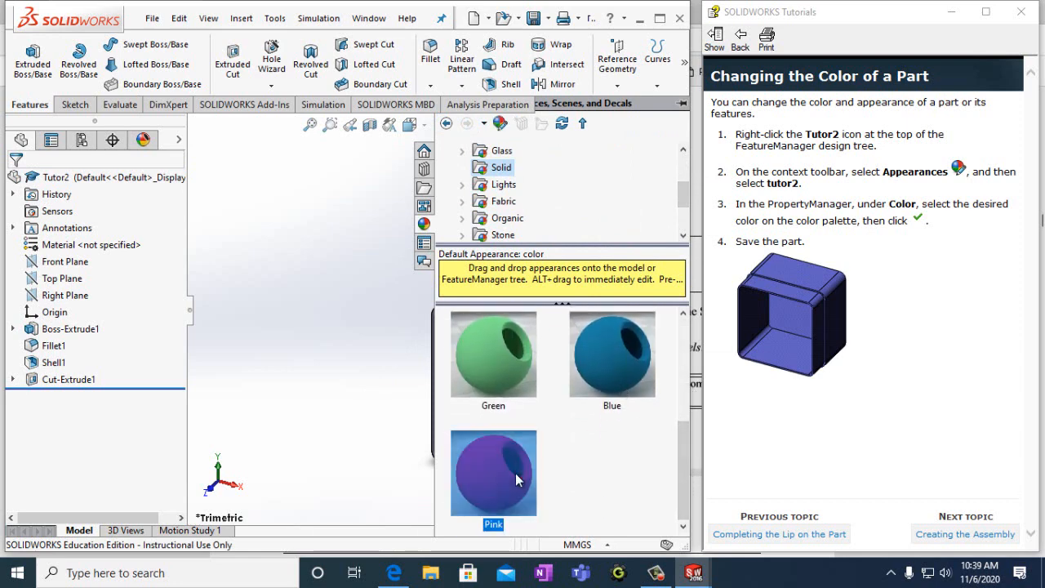
double_click(517, 473)
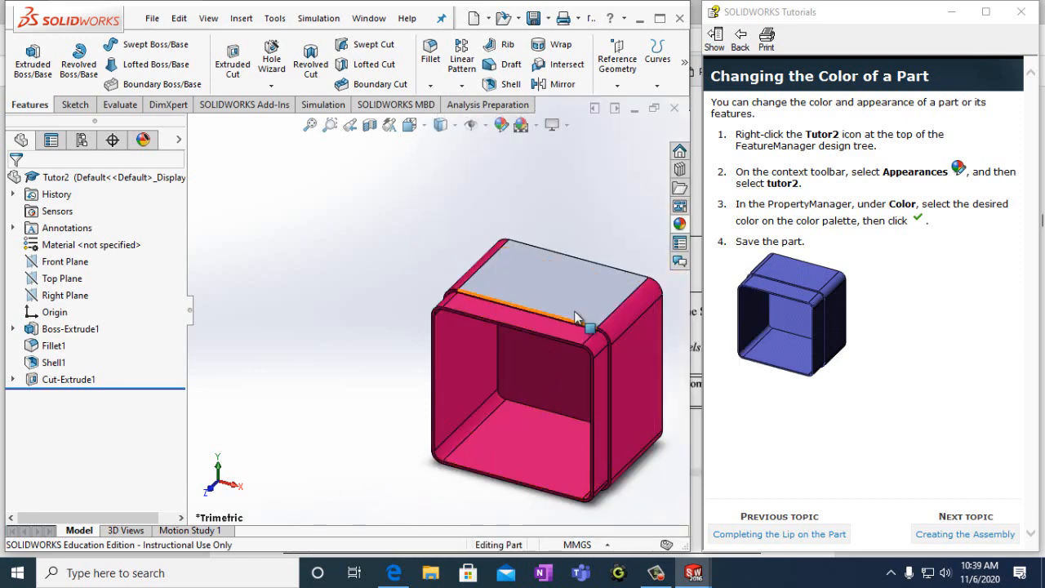
click(577, 297)
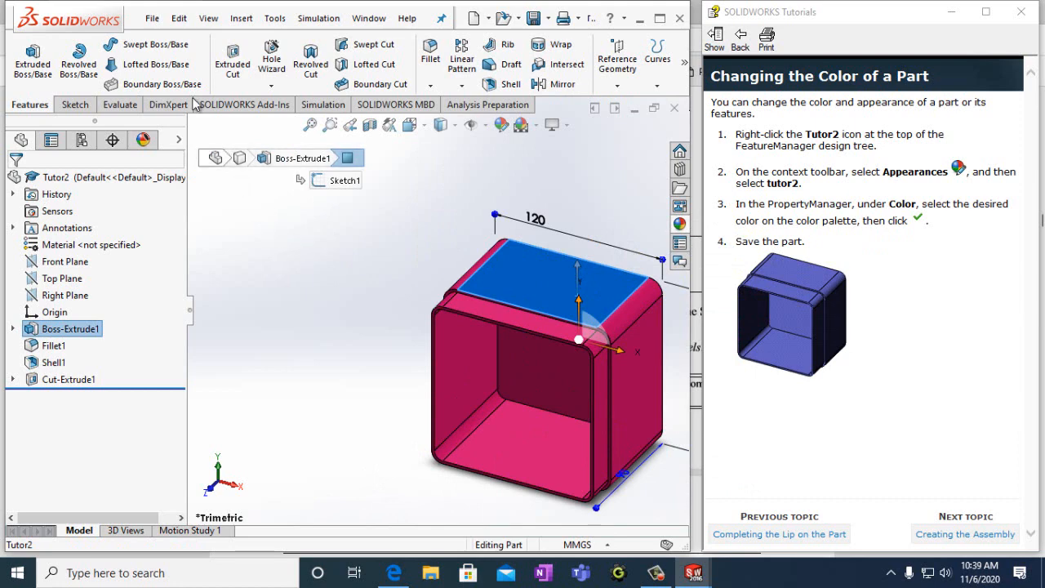
Open the tutorial's Creating the Assembly topic and save the recoloured Tutor2 part
click(963, 535)
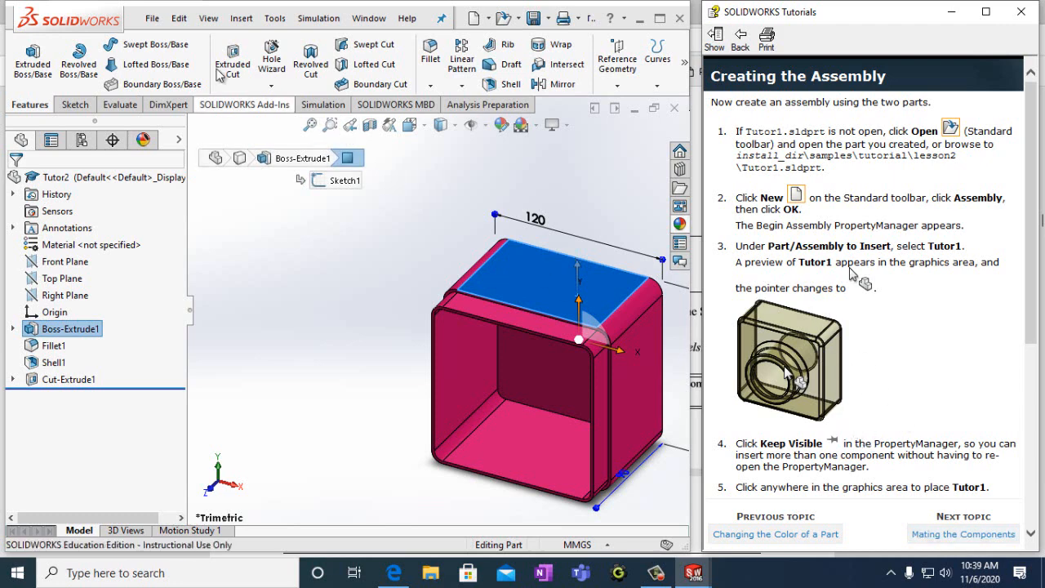
click(152, 18)
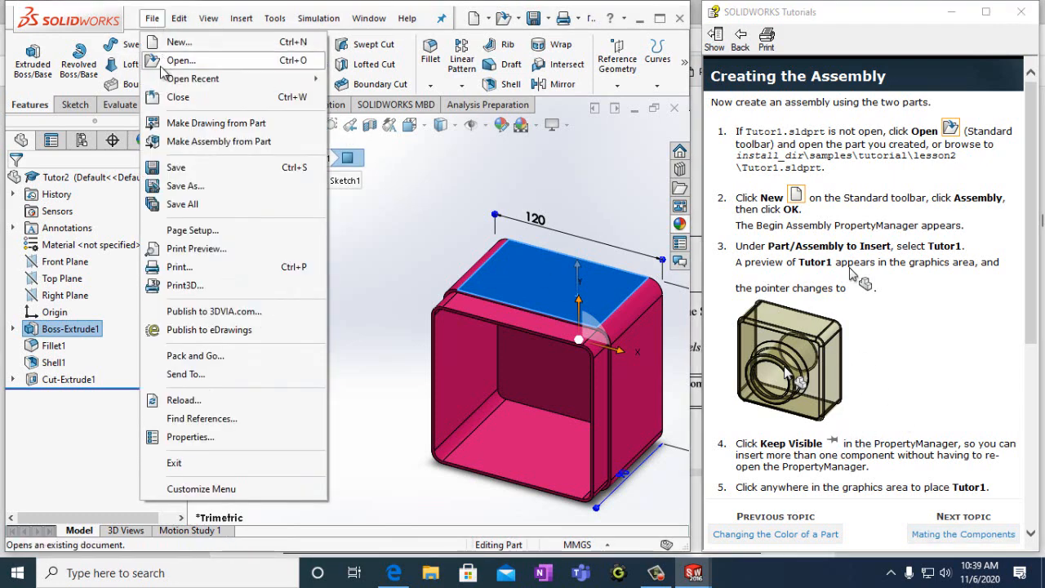
click(175, 172)
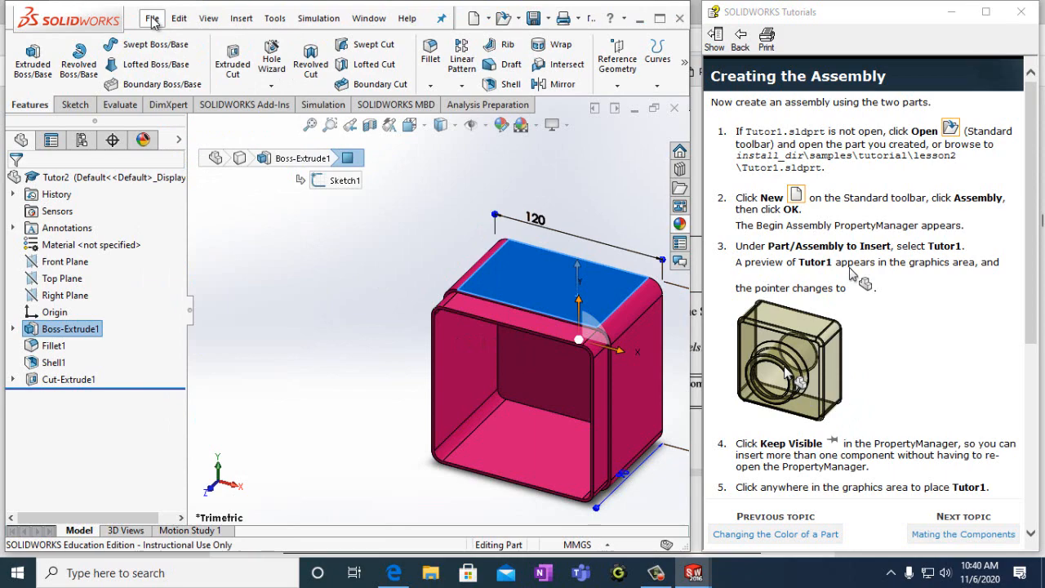
Switch to Microsoft Teams and download Tutor1.SLDPRT from the Lesson 04 Parts folder
click(582, 573)
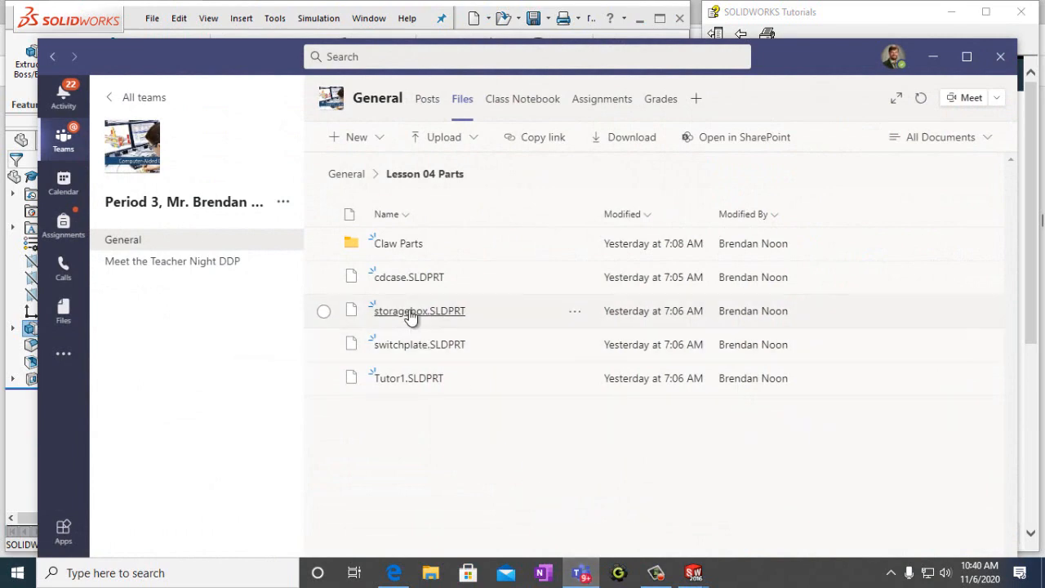
click(396, 379)
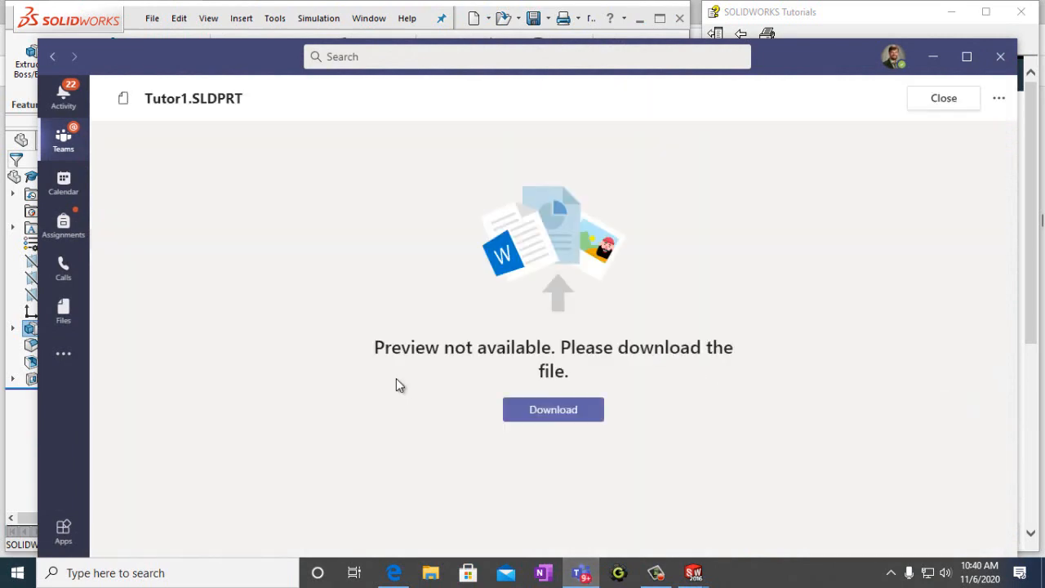
click(543, 411)
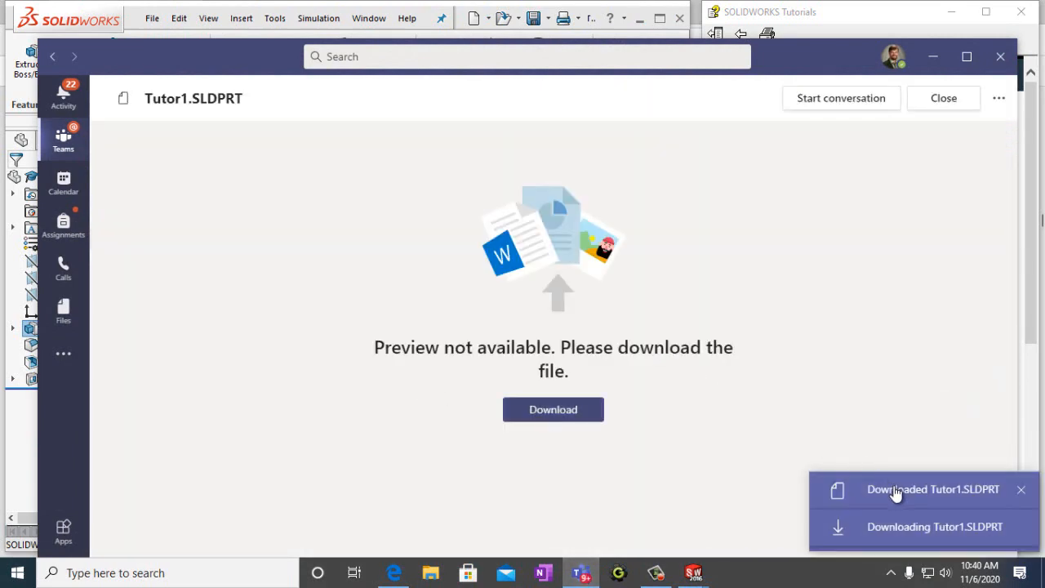
Show the downloaded Tutor1 part in the Downloads folder and copy the file
click(894, 490)
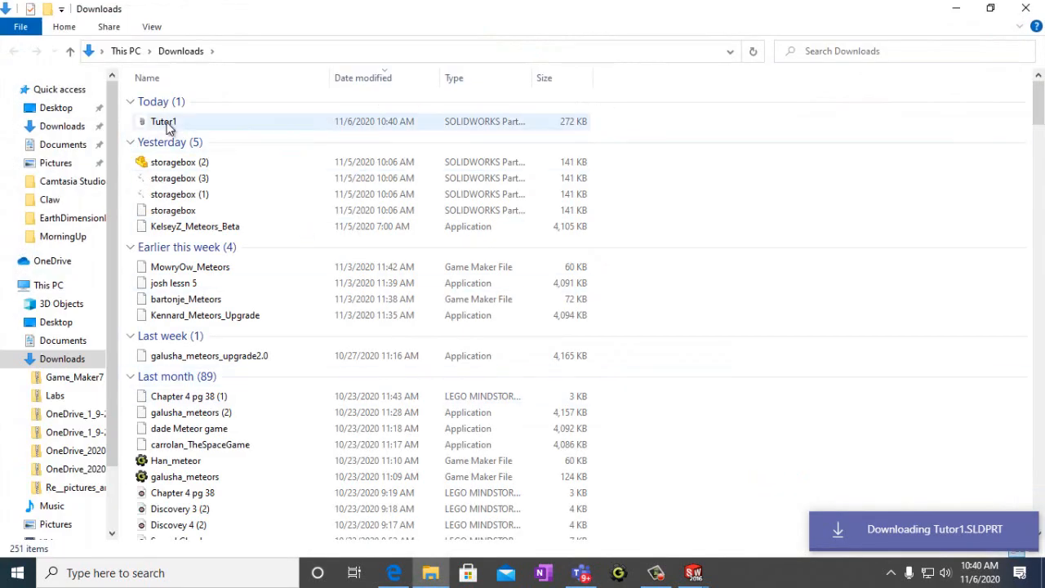
click(164, 123)
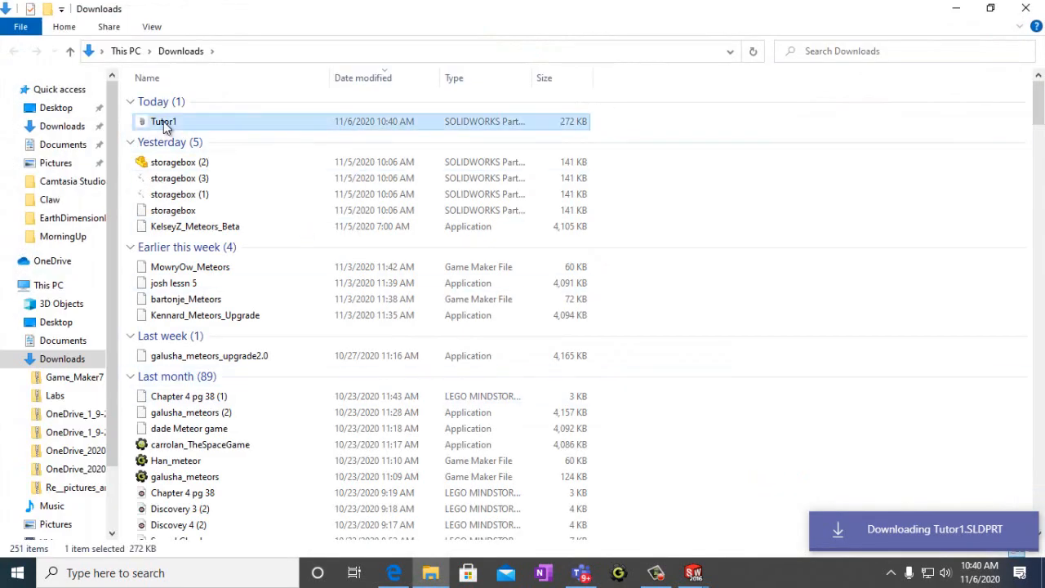
right_click(164, 124)
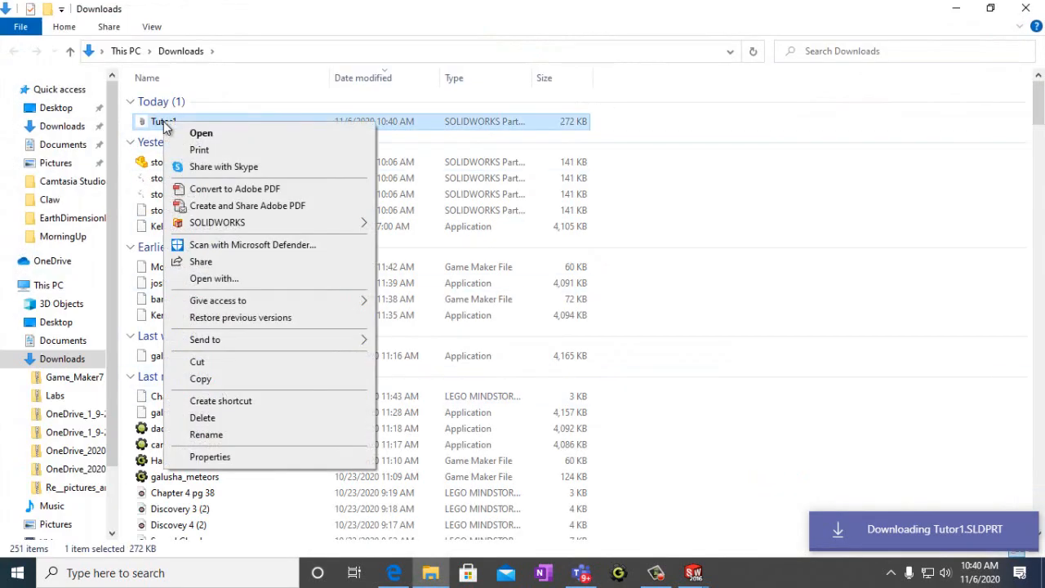
click(217, 379)
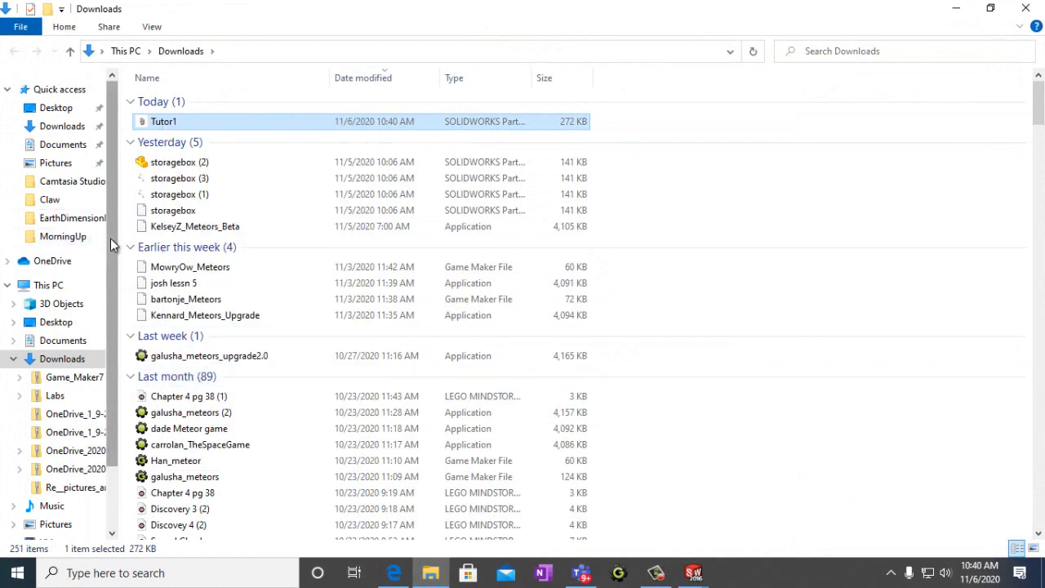
Paste the copied Tutor1 part into the Documents folder and open it in SOLIDWORKS
click(67, 341)
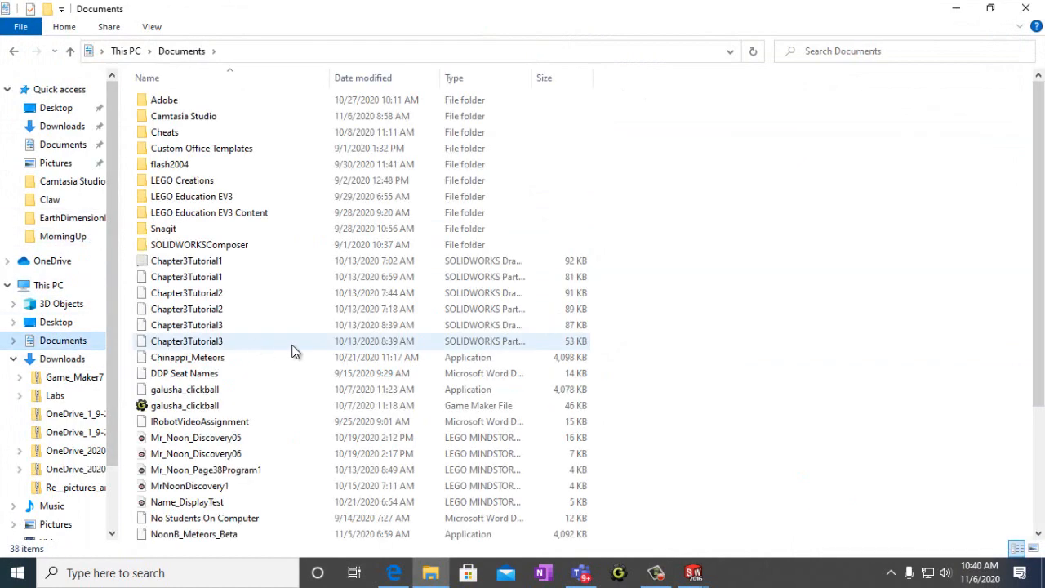
right_click(292, 361)
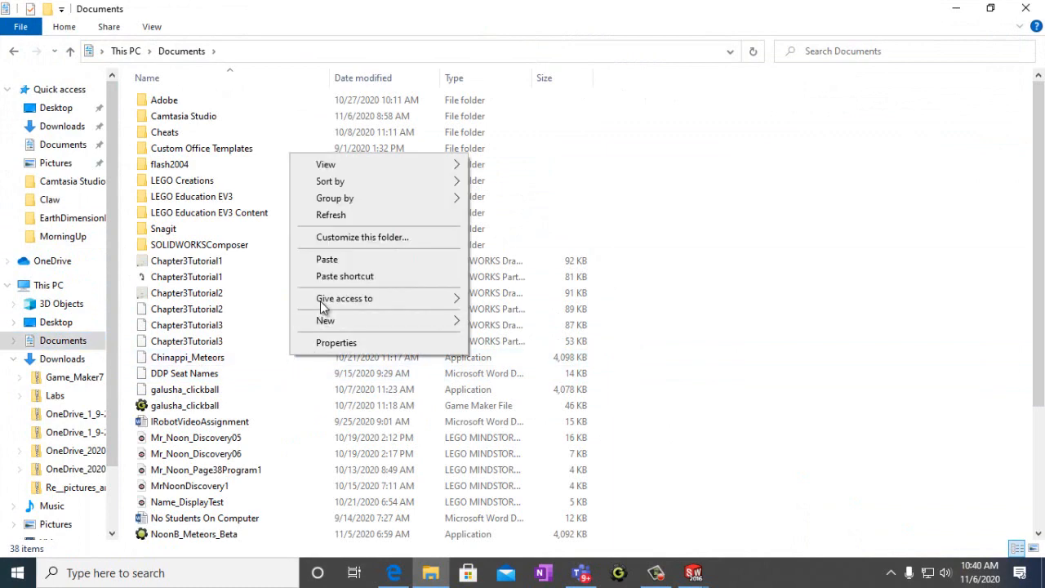
click(326, 259)
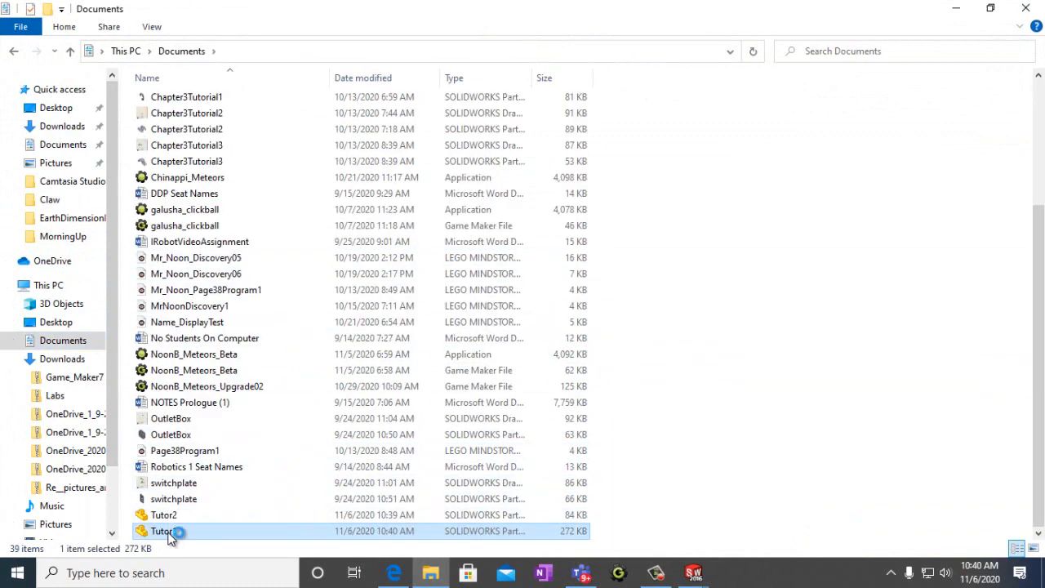
double_click(166, 532)
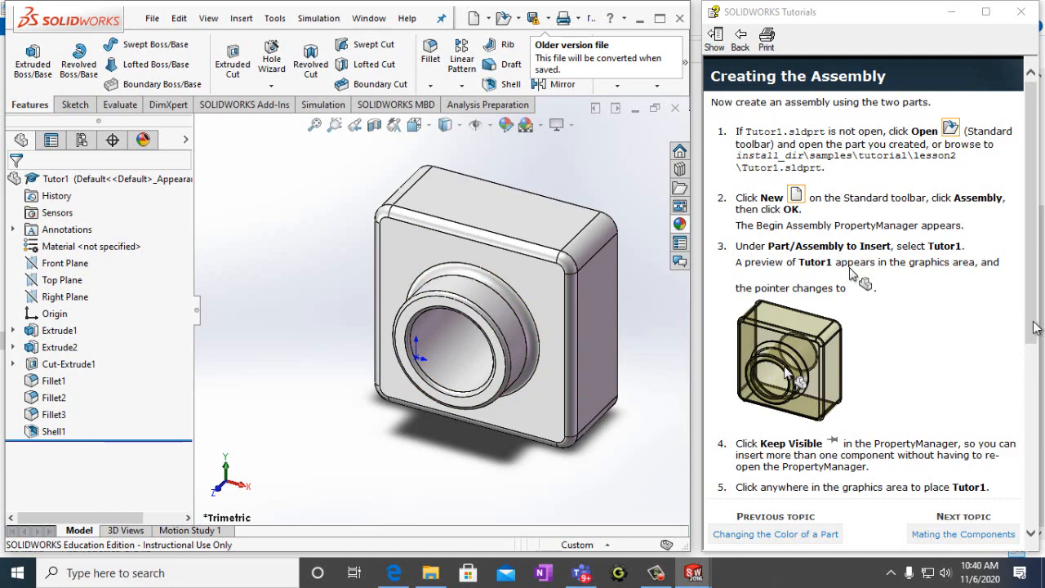
Advance the tutorial to the component placement instructions and create a new assembly document
drag(1038, 330, 1042, 396)
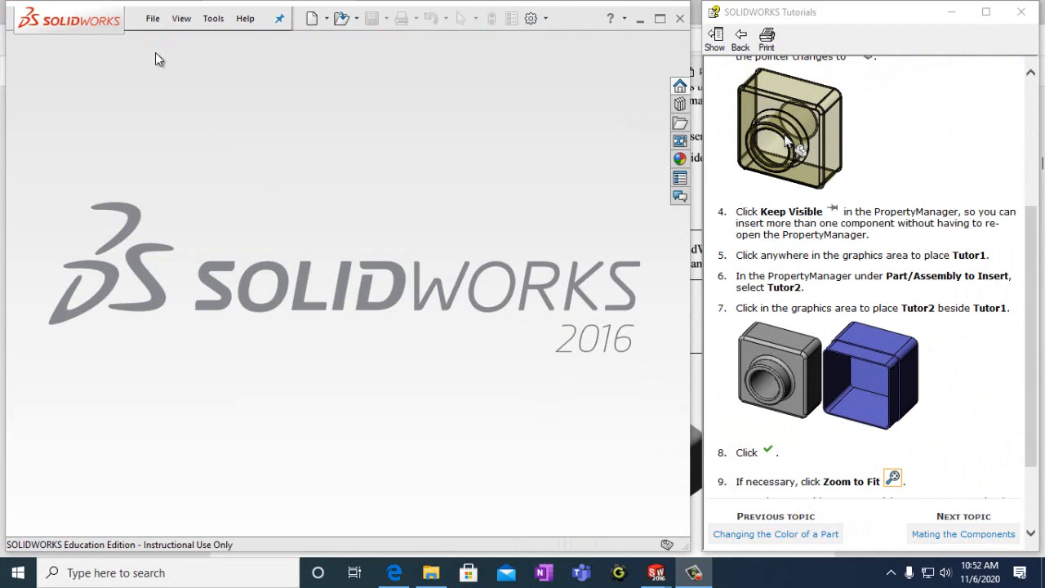
click(149, 22)
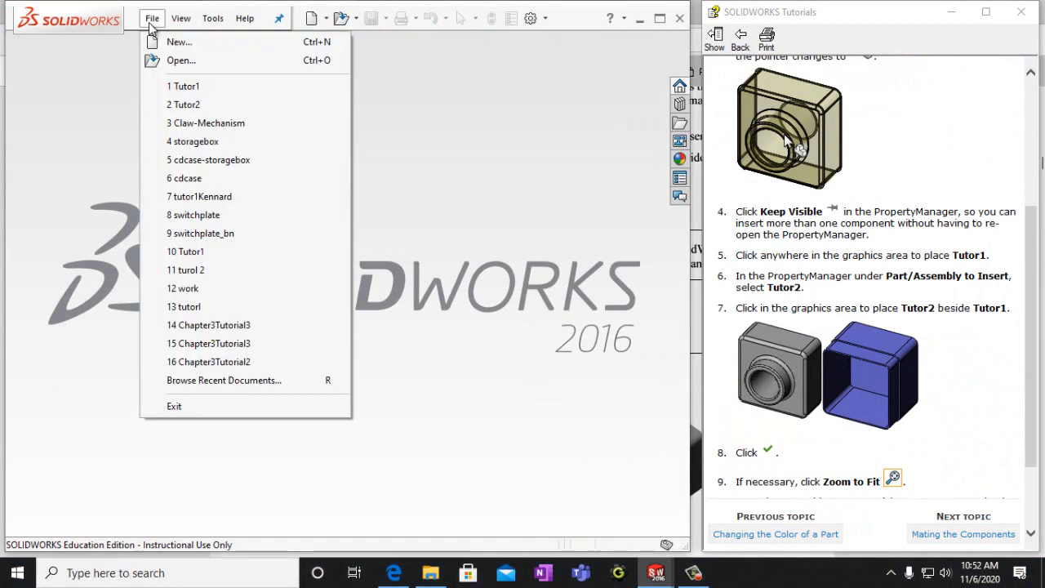
click(155, 43)
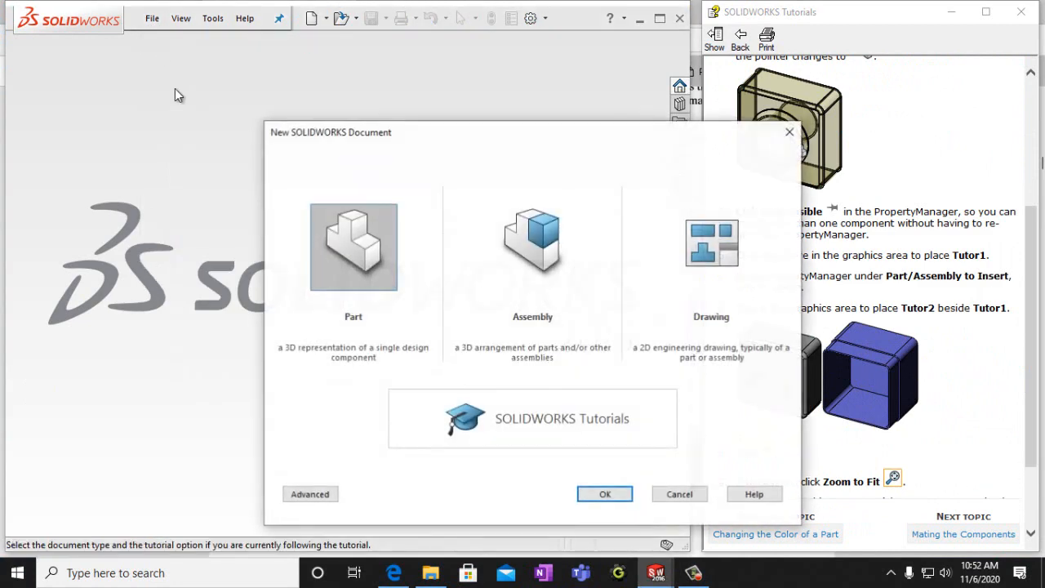
click(497, 256)
click(592, 498)
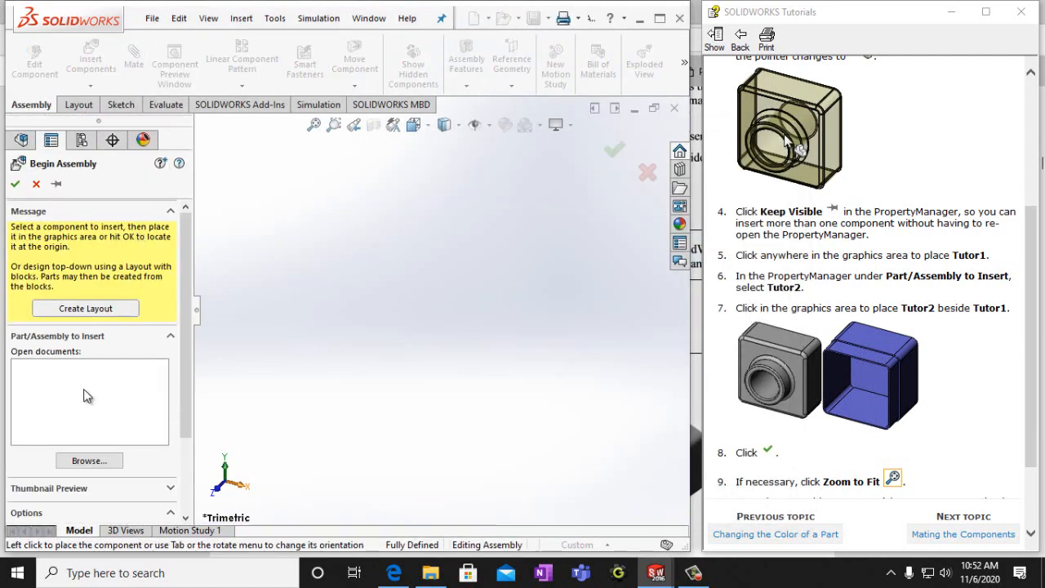
Insert the Tutor1 part from the Documents folder and place it in the assembly's graphics area
click(89, 460)
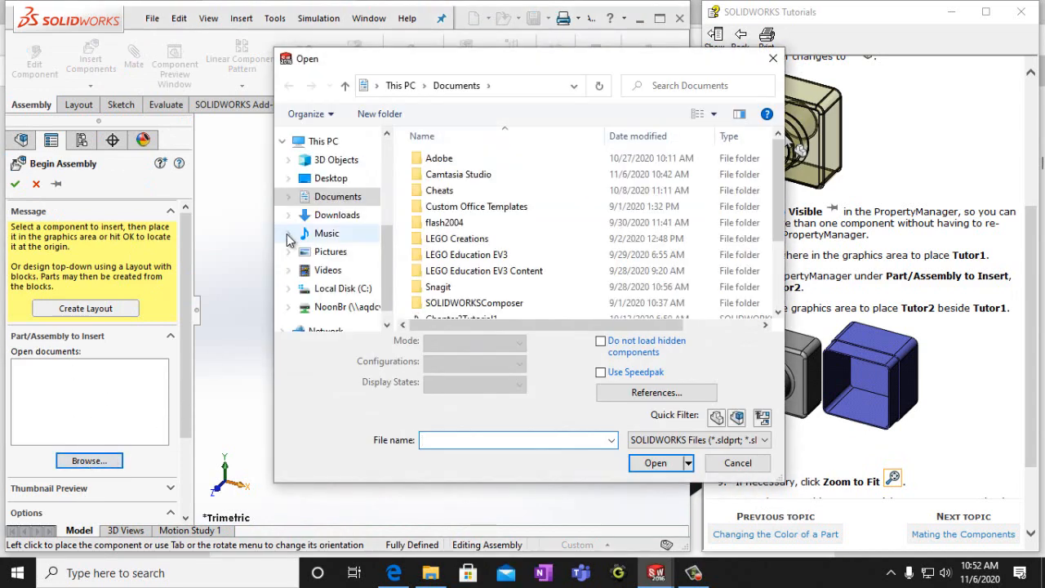
scroll(457, 277, down, 2)
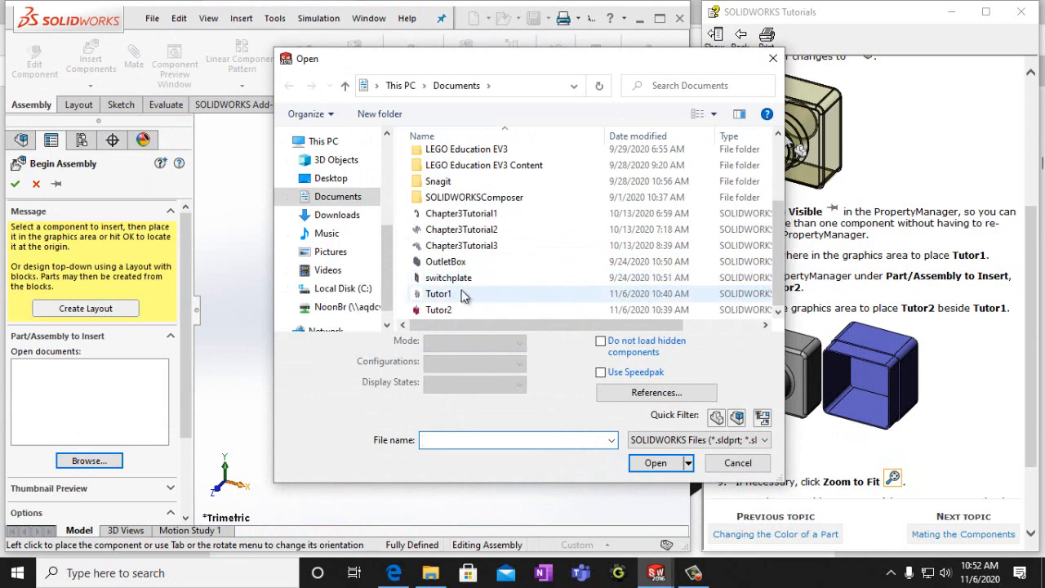
click(440, 294)
click(655, 463)
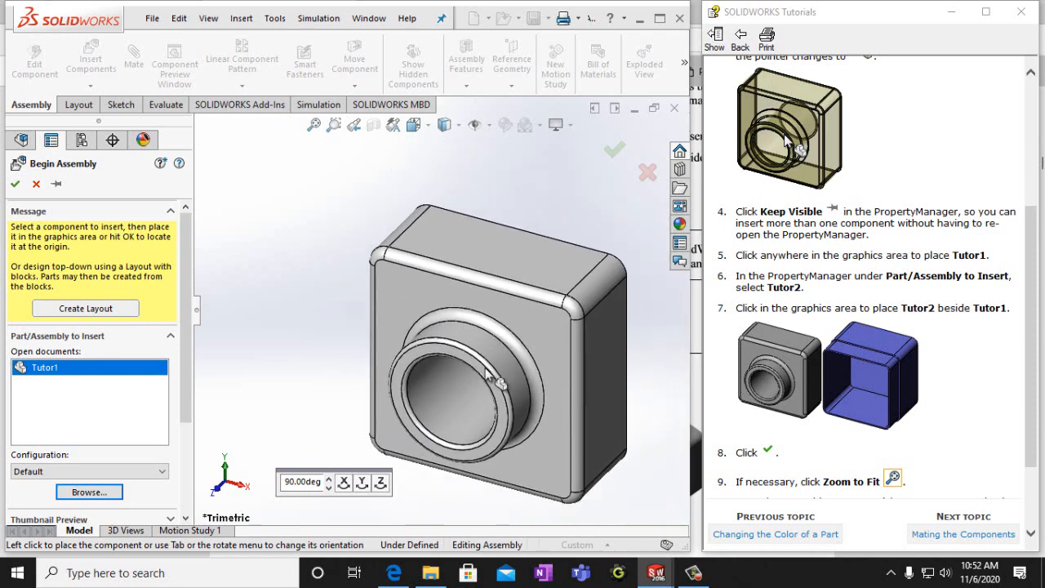
click(461, 386)
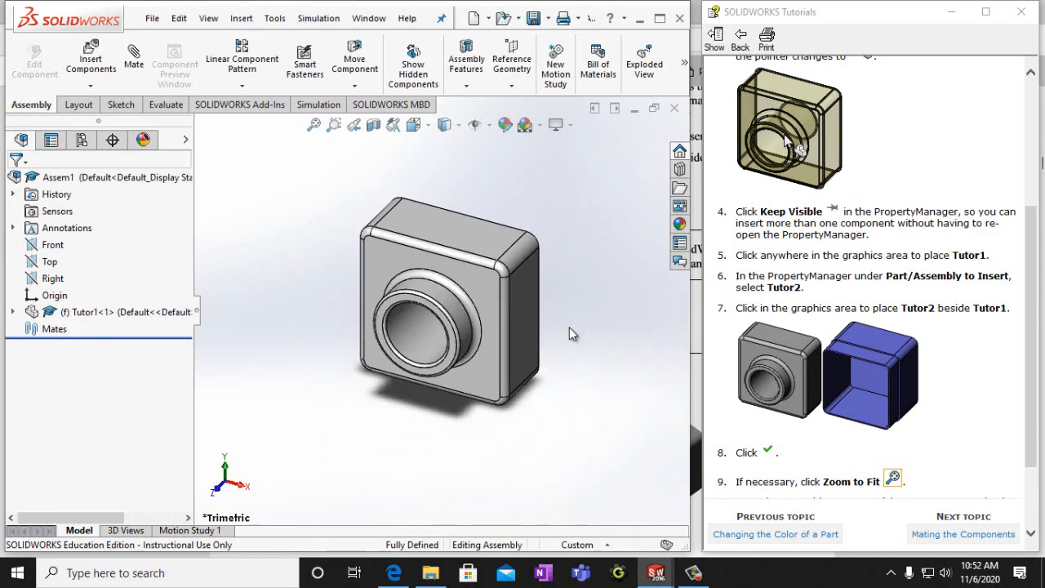
Insert the Tutor2 part from the Documents folder and place it beside Tutor1 in the assembly
scroll(569, 327, up, 3)
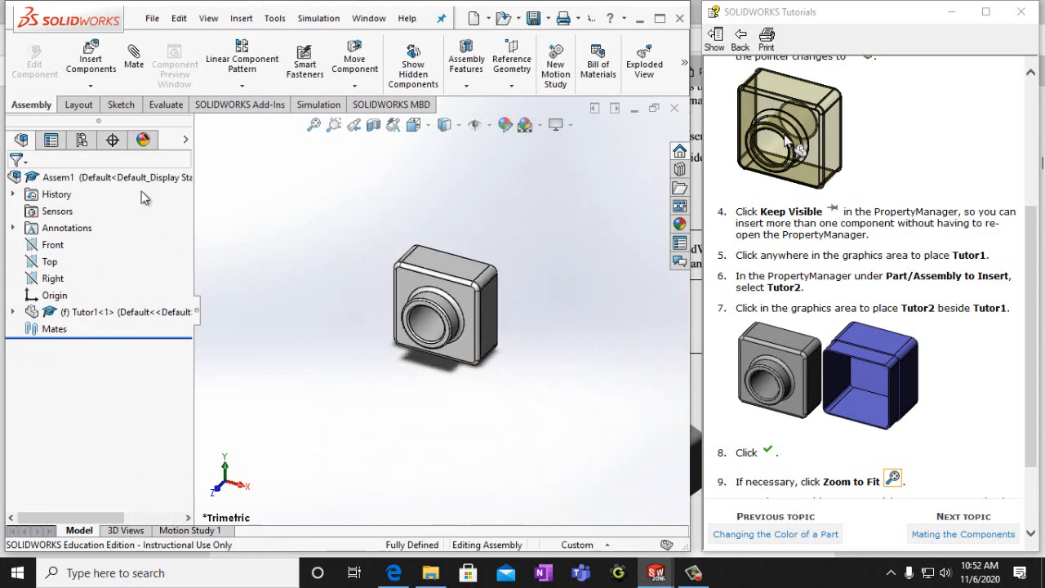
click(92, 66)
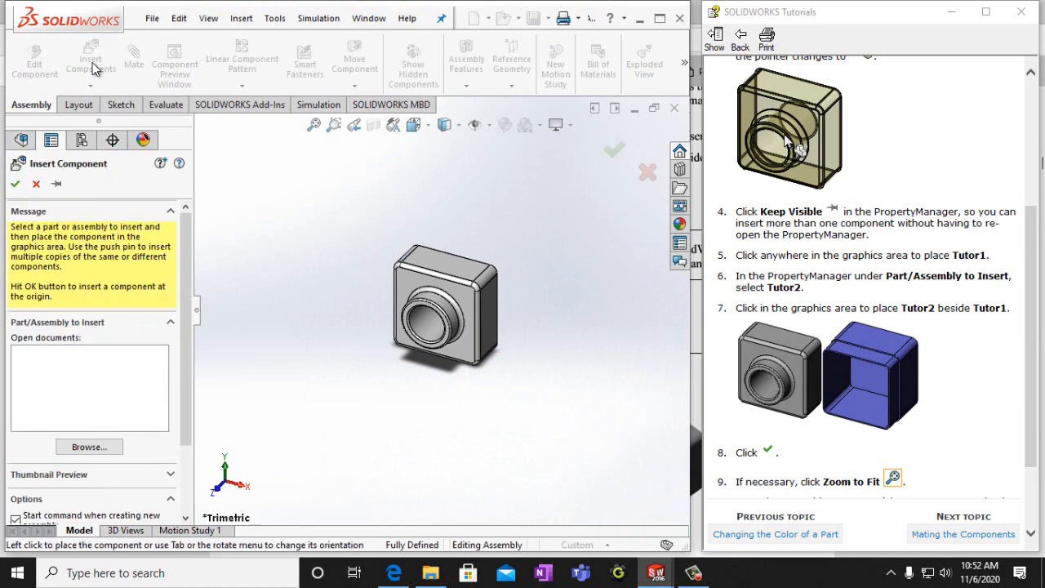
click(82, 447)
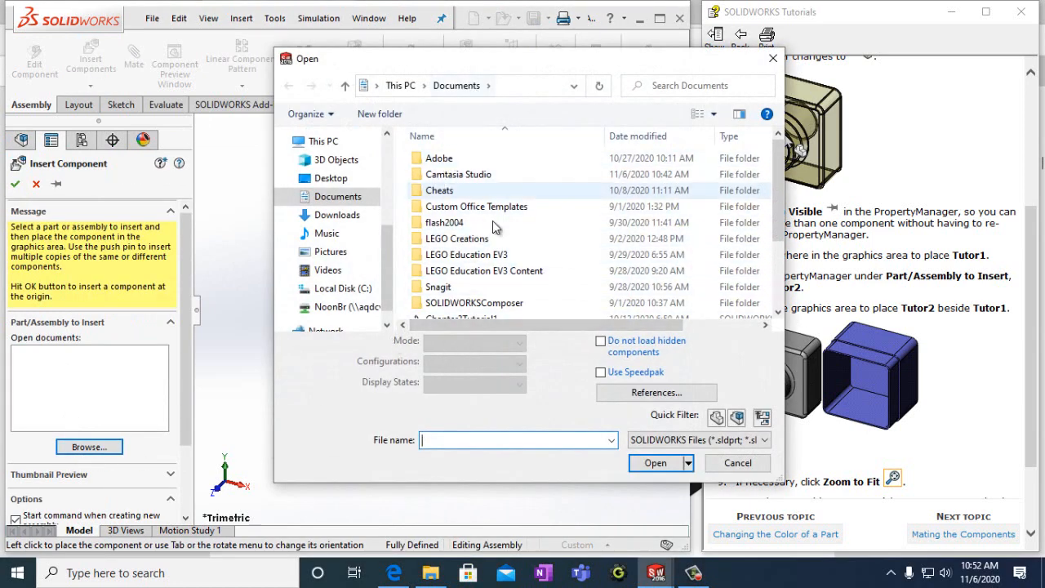
scroll(525, 247, down, 2)
click(457, 310)
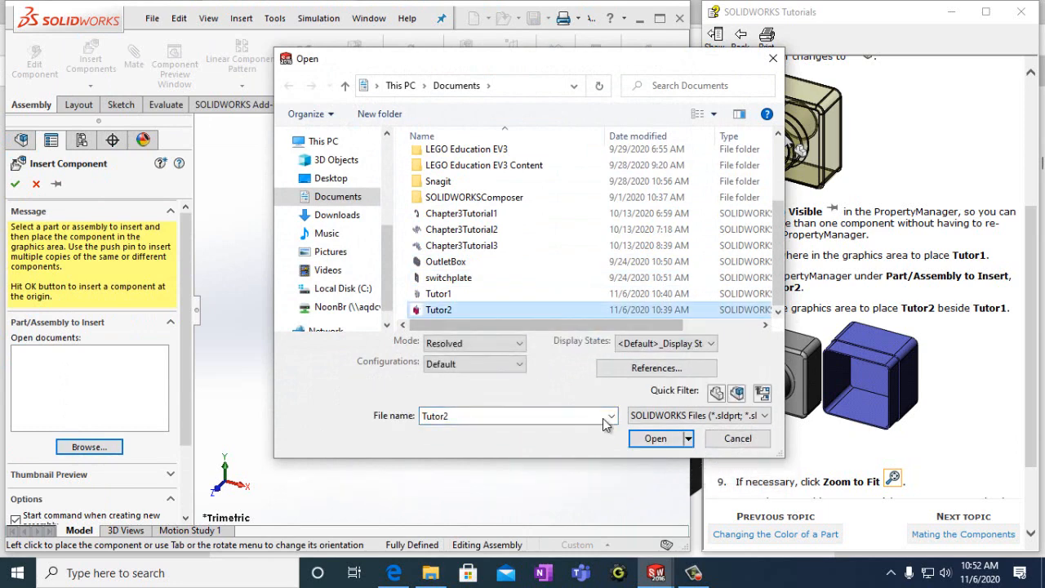
click(655, 439)
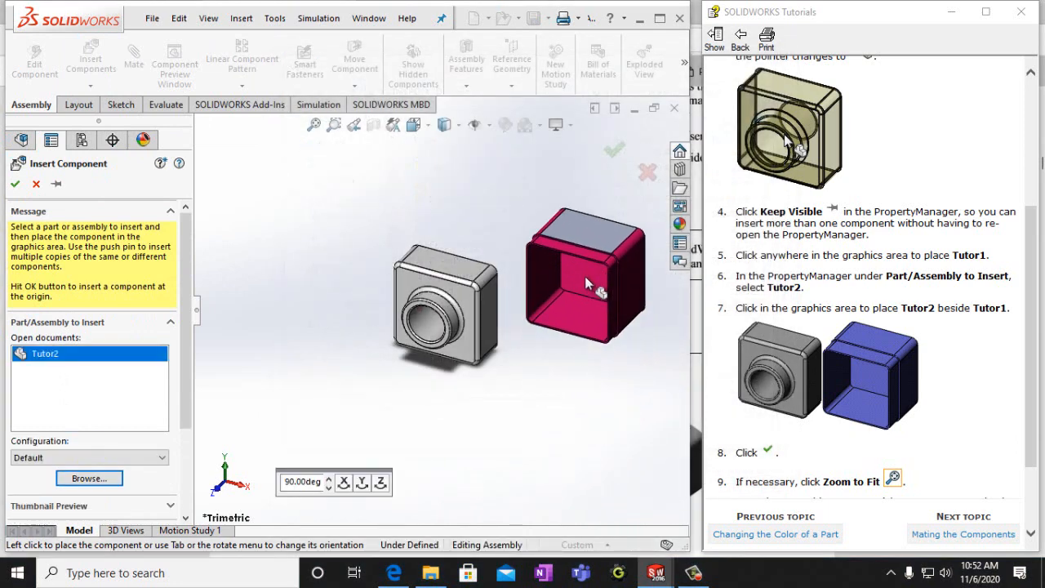
click(585, 276)
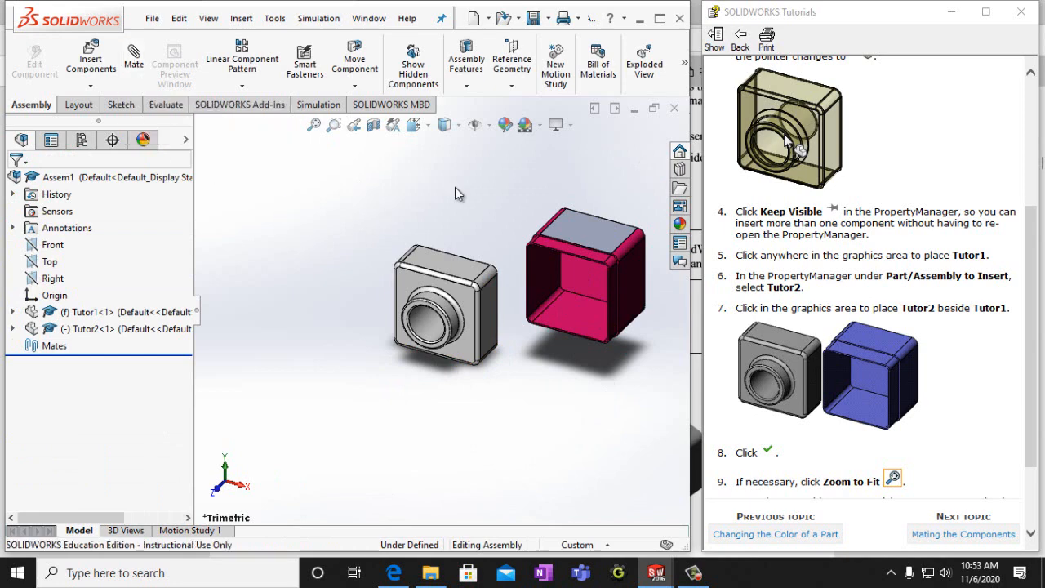
Start a Coincident mate and select the narrow lip face around Tutor2's open side as the first face
click(137, 72)
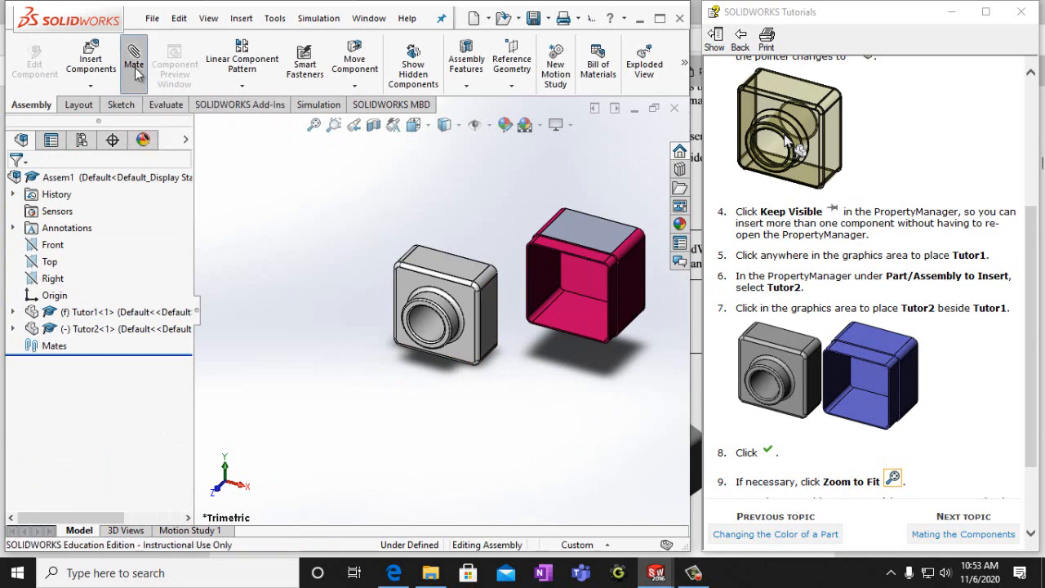
scroll(541, 282, up, 1)
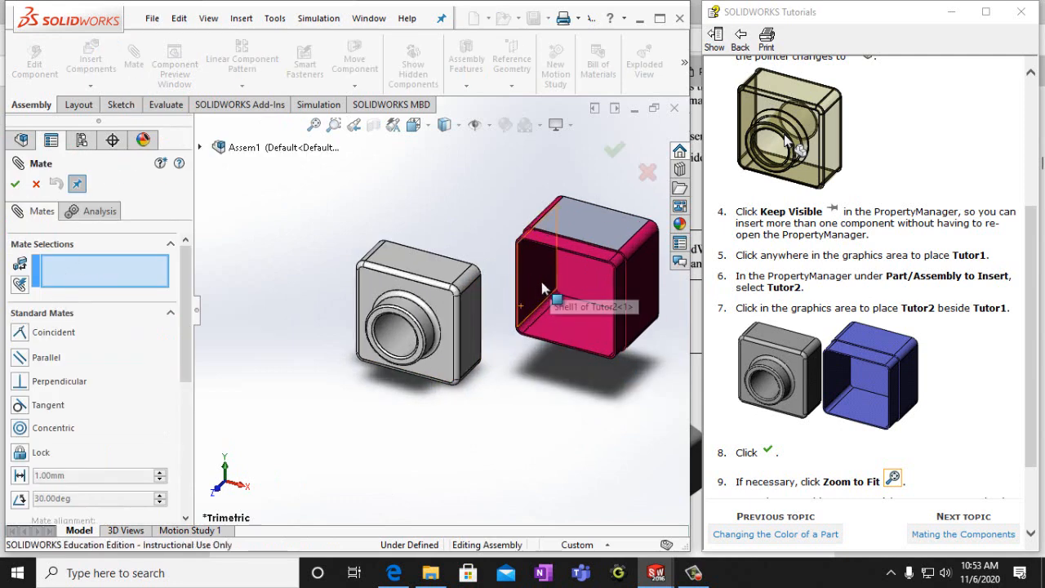
scroll(541, 282, down, 3)
scroll(604, 227, down, 2)
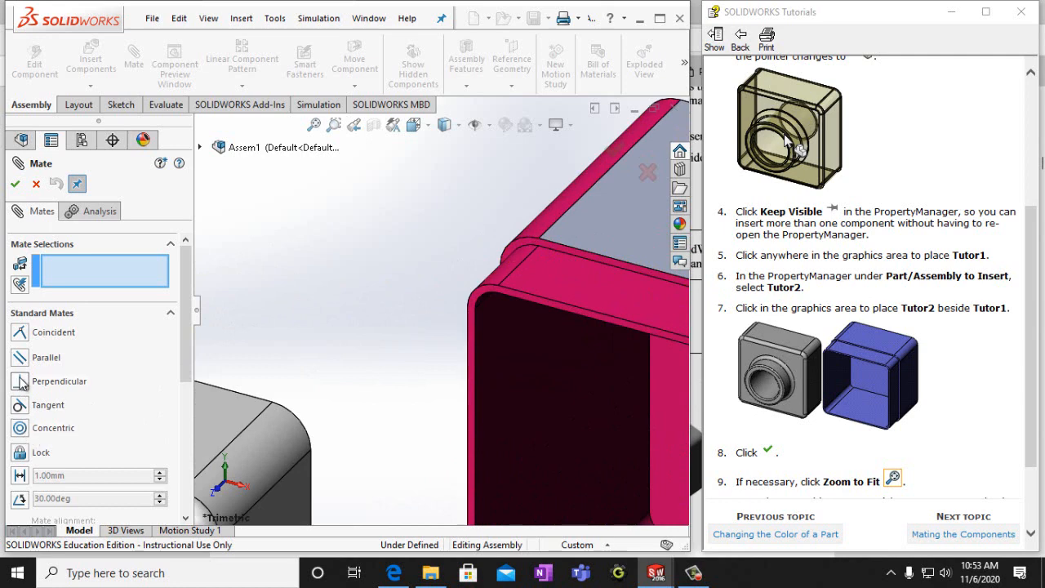
click(32, 330)
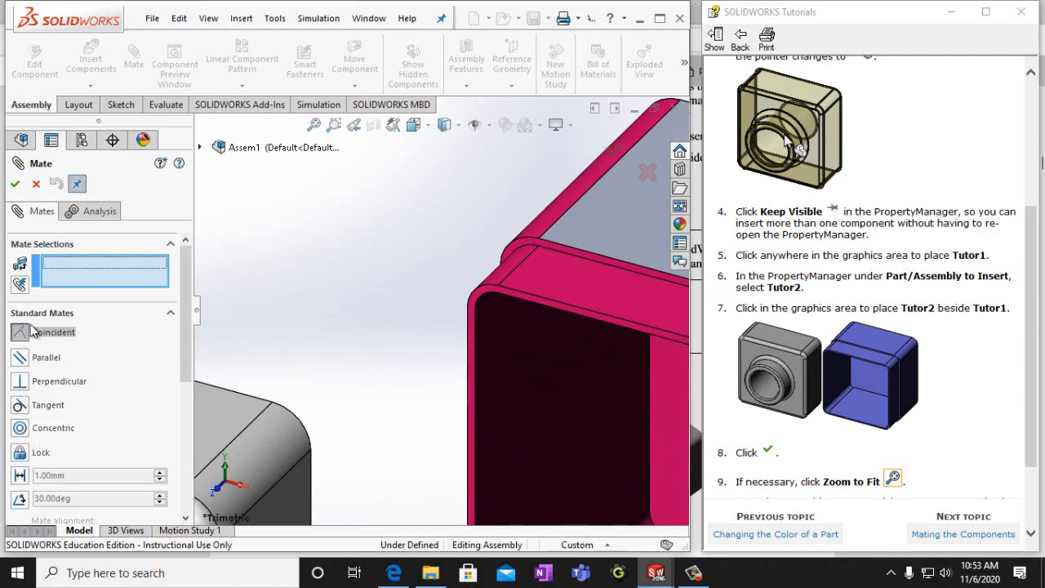
click(535, 244)
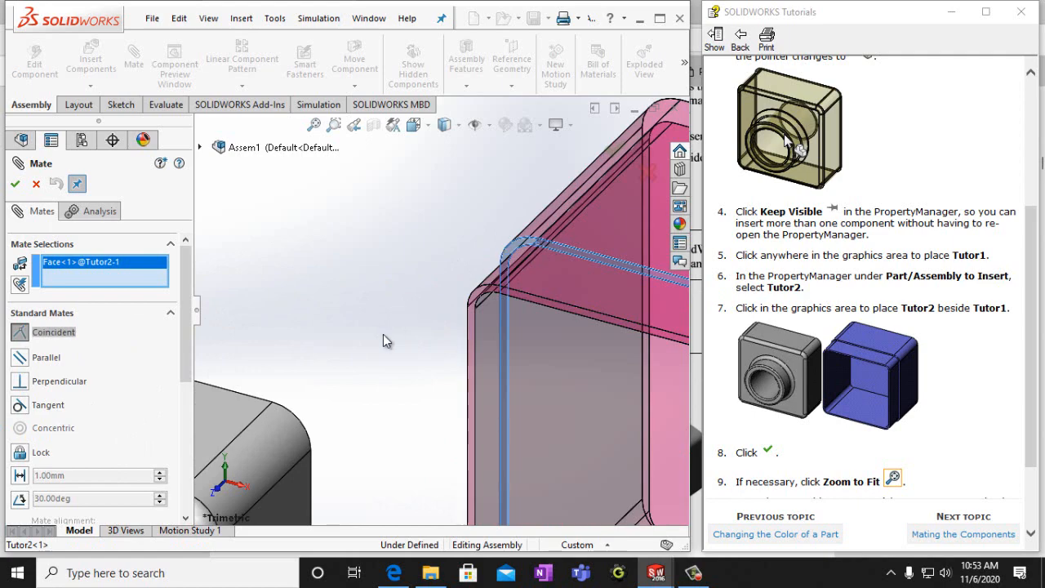
Select the thin rim face on Tutor1's open back as the second face and accept the coincident mate
scroll(382, 333, up, 4)
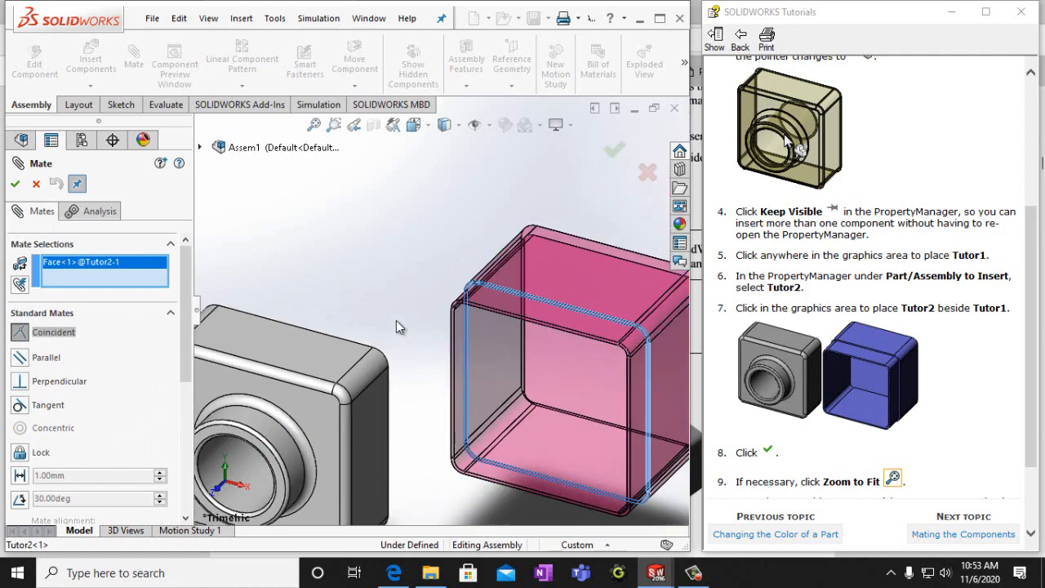
middle_drag(396, 320, 531, 280)
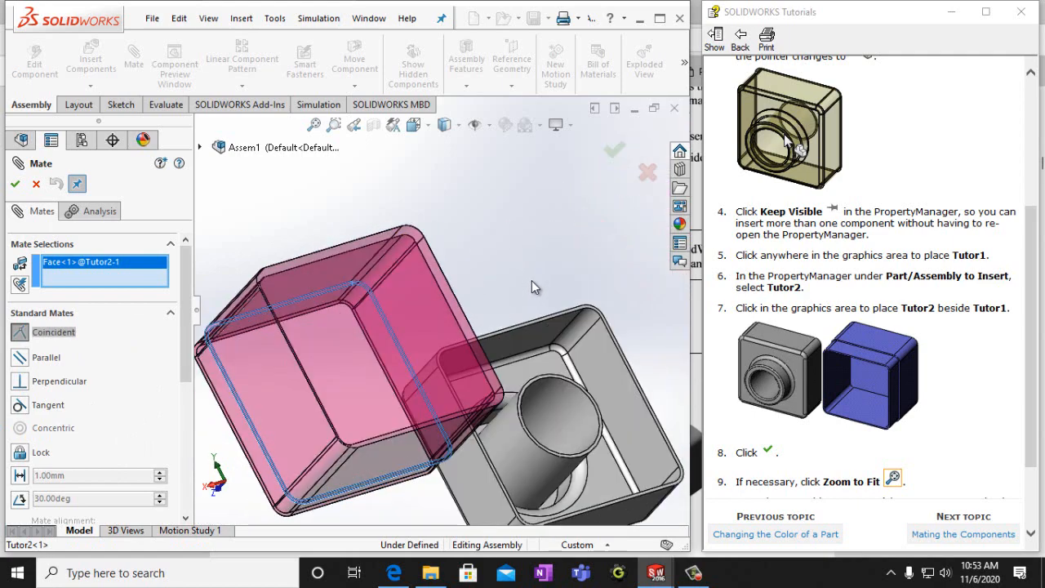
scroll(531, 280, down, 5)
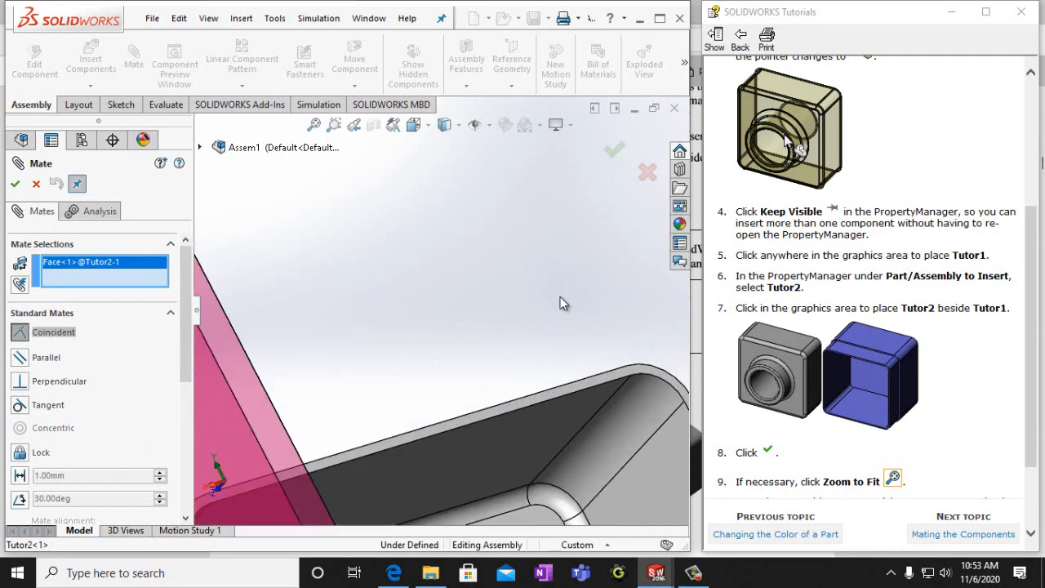
click(554, 398)
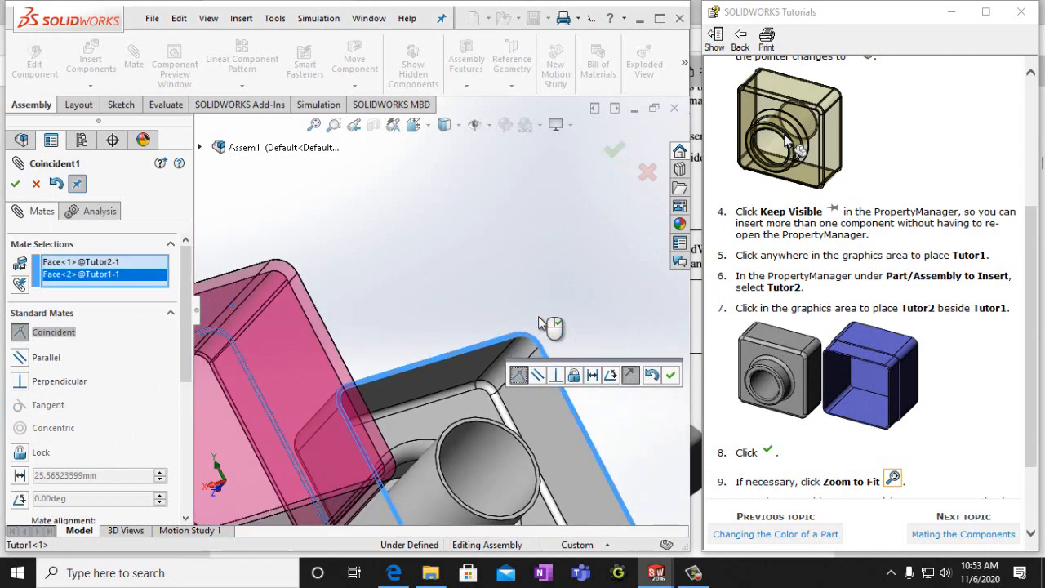
middle_drag(539, 308, 470, 333)
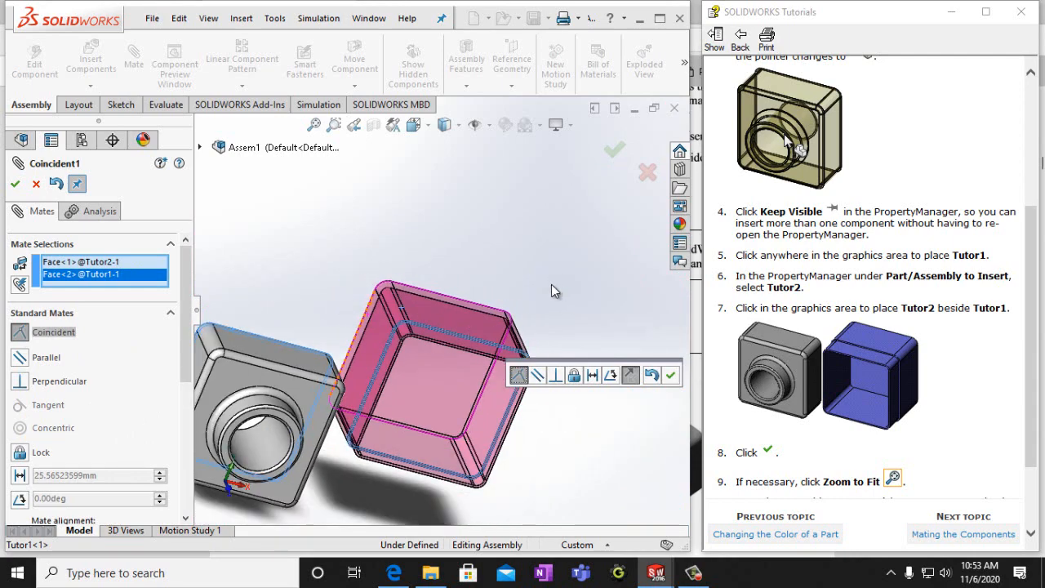
click(15, 183)
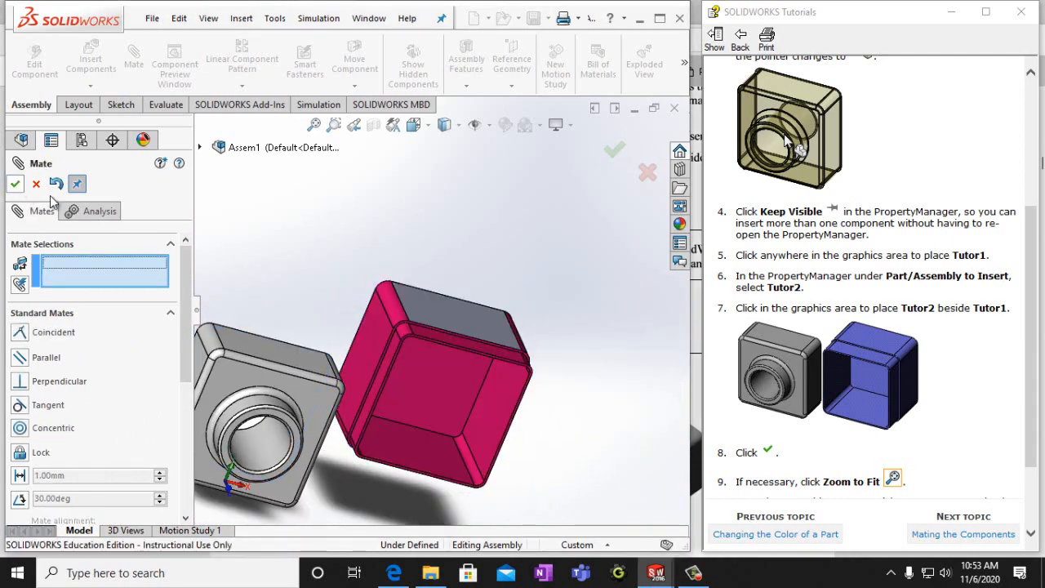
Move Tutor2 away from Tutor1 to test its remaining freedom, and finish the Mate command
middle_drag(561, 270, 534, 287)
scroll(534, 288, up, 4)
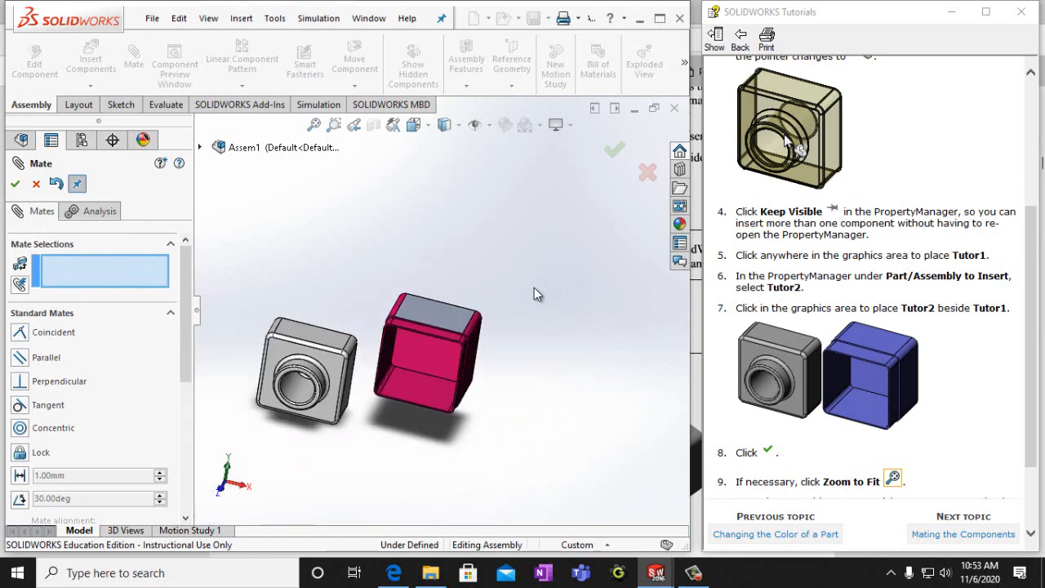
scroll(533, 288, down, 2)
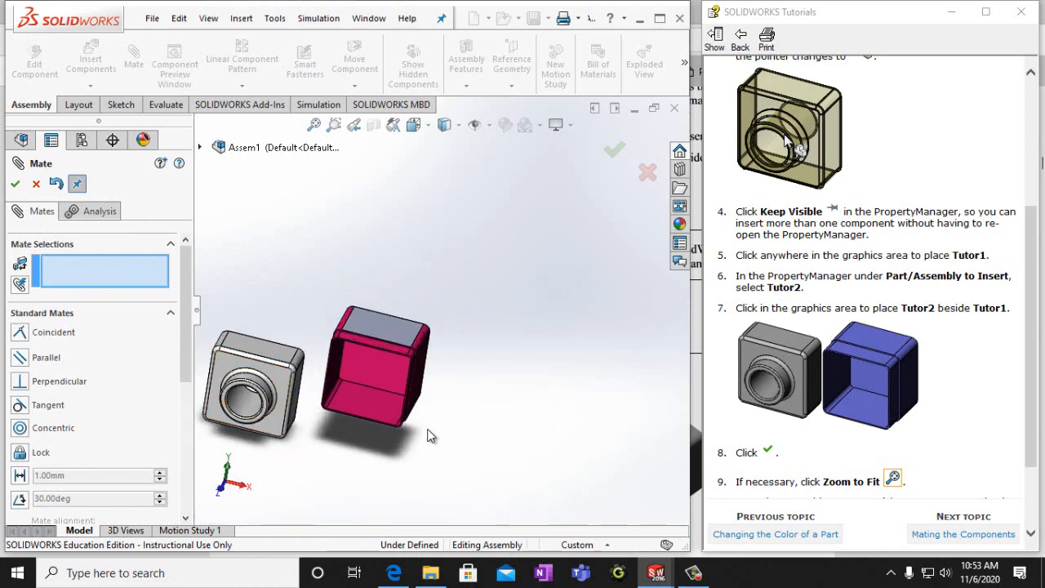
drag(387, 343, 421, 398)
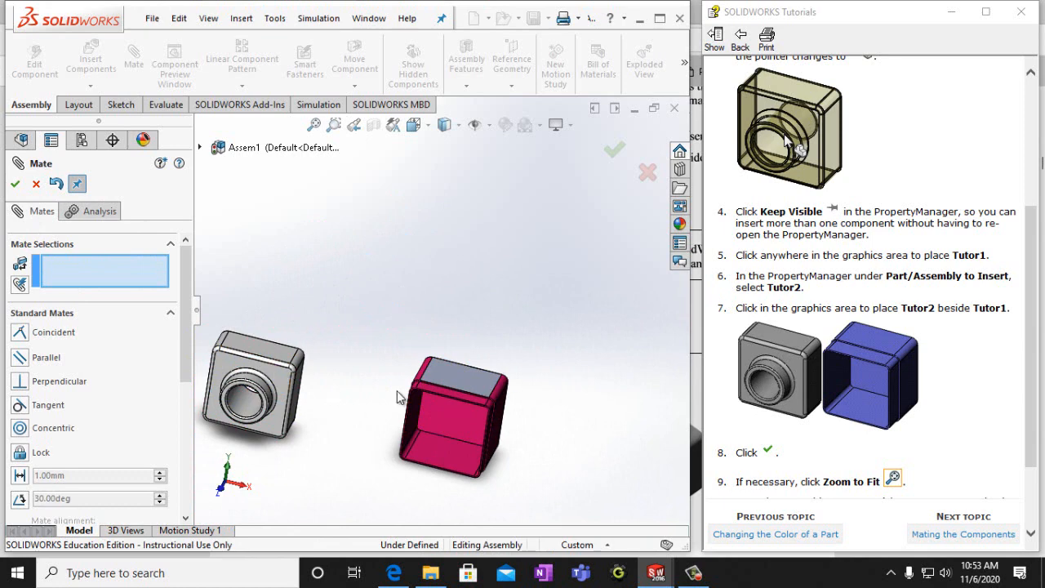
click(15, 183)
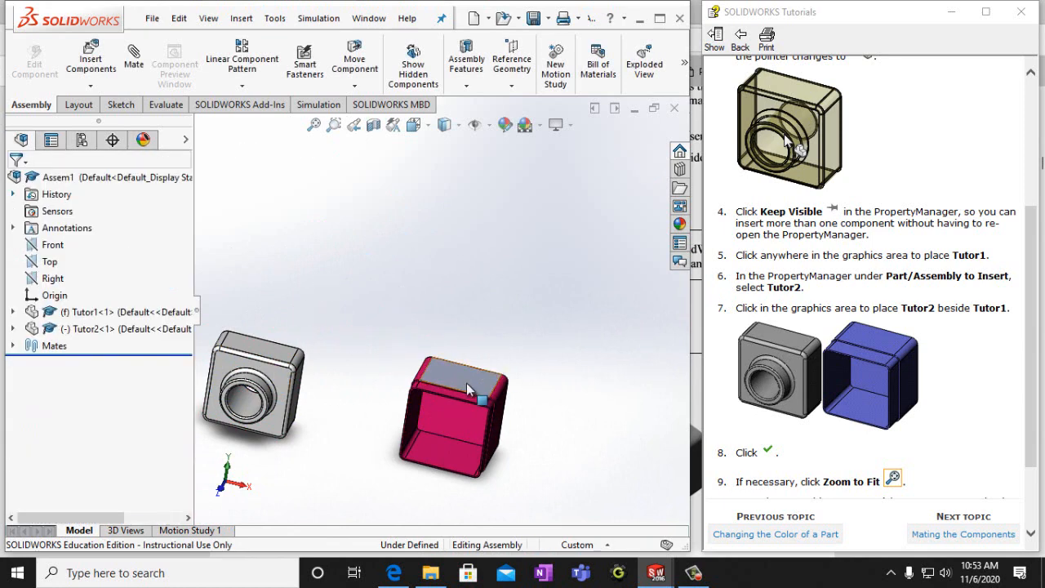
Move Tutor2 up and closer to Tutor1, and clear the selection
drag(466, 383, 445, 324)
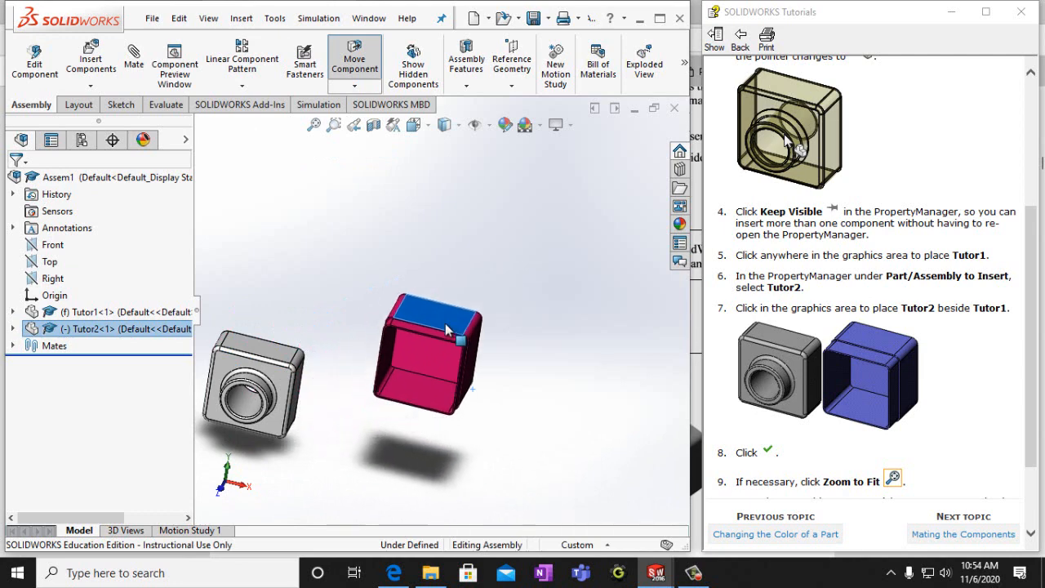
click(345, 430)
scroll(397, 434, up, 1)
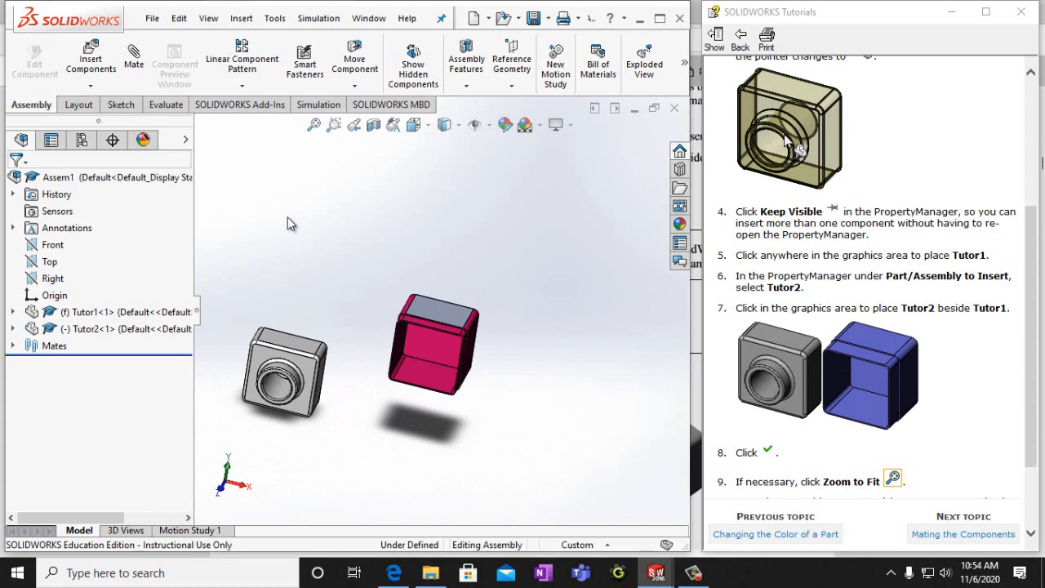
Add a Coincident mate between the matching outer side faces of Tutor2 and Tutor1, accept it, and finish the Mate command
click(134, 64)
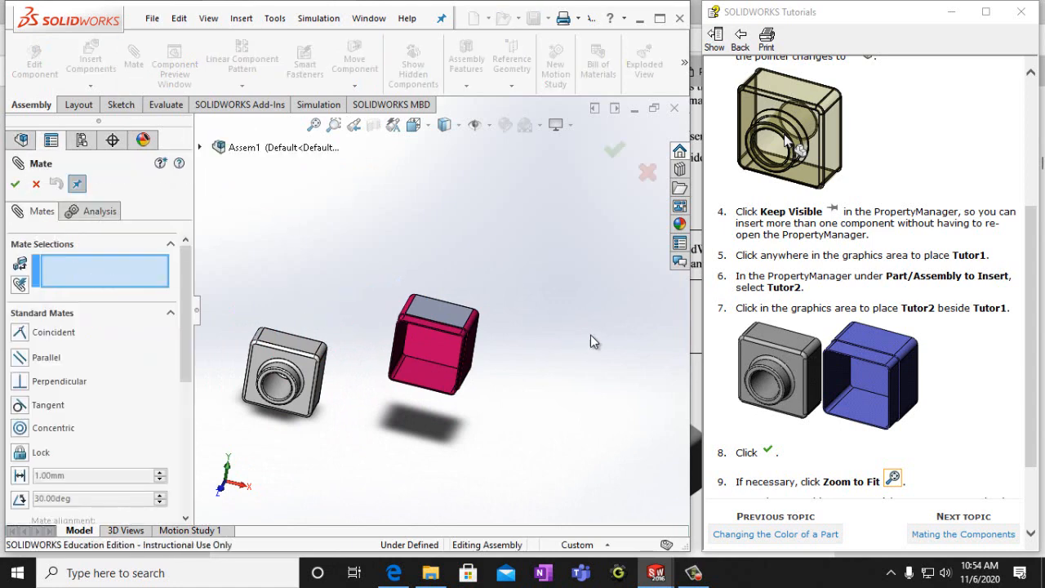
middle_drag(575, 338, 561, 361)
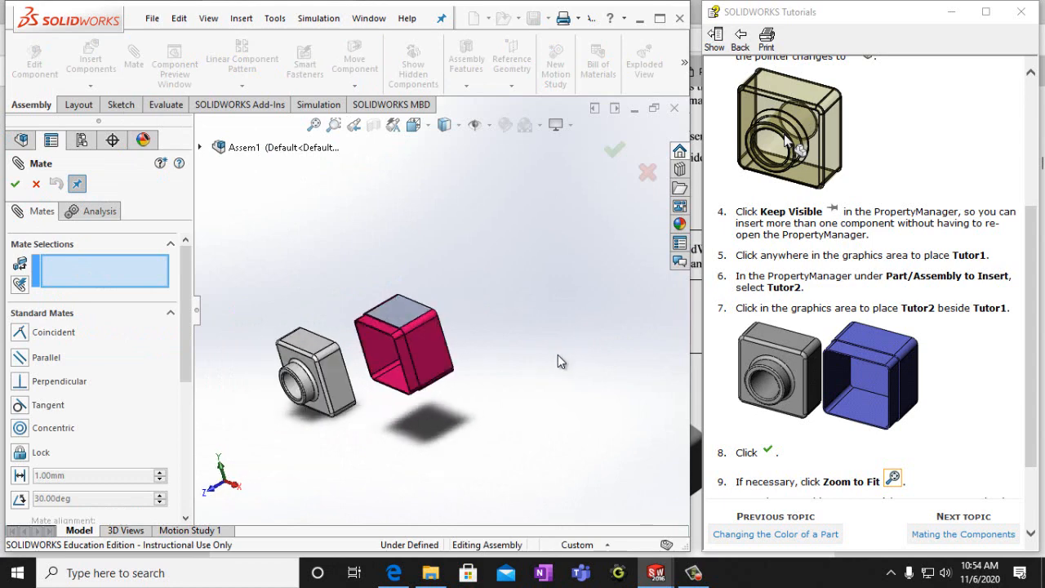
click(26, 335)
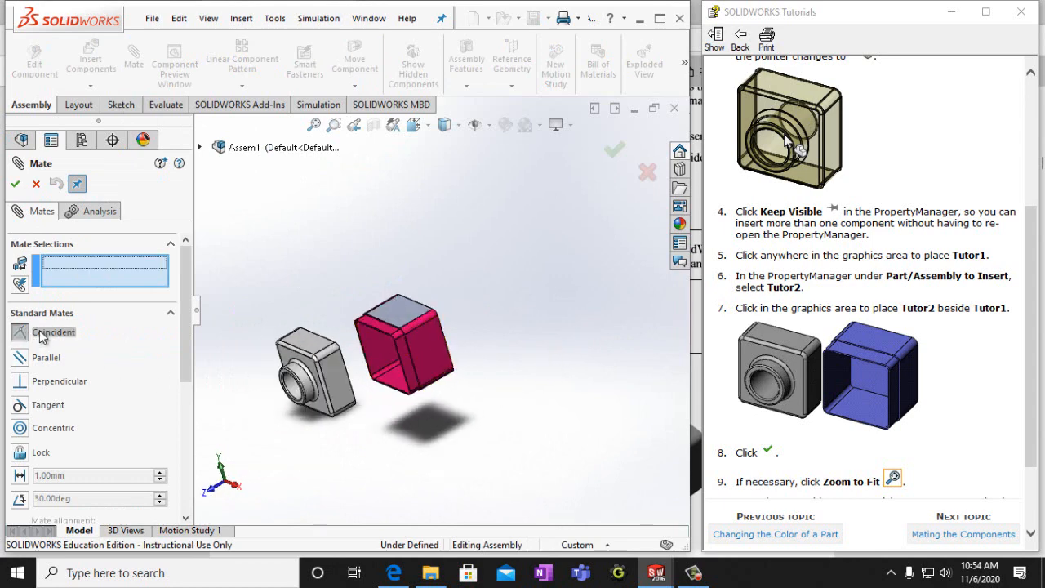
click(427, 355)
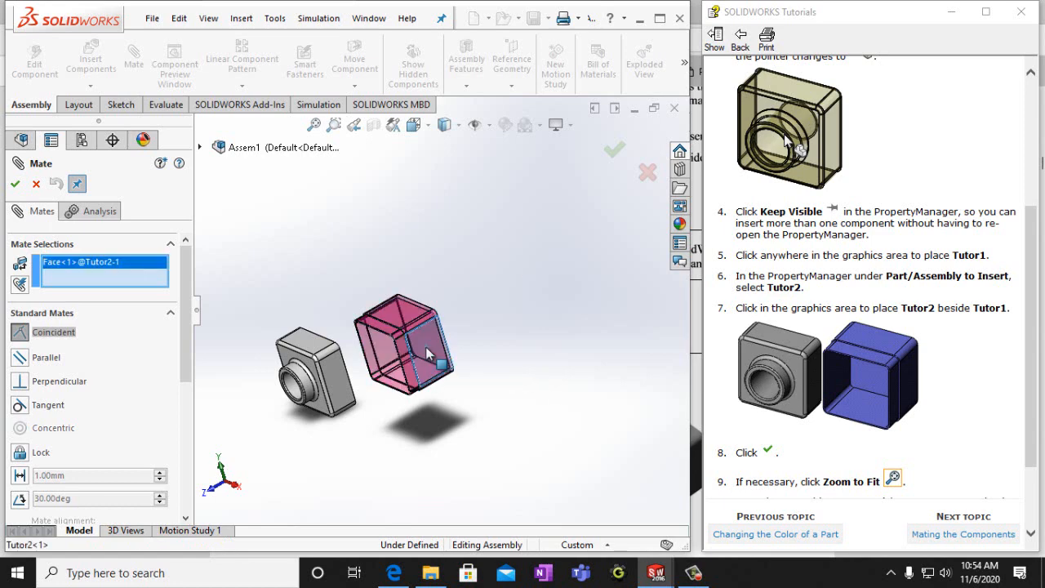
click(336, 391)
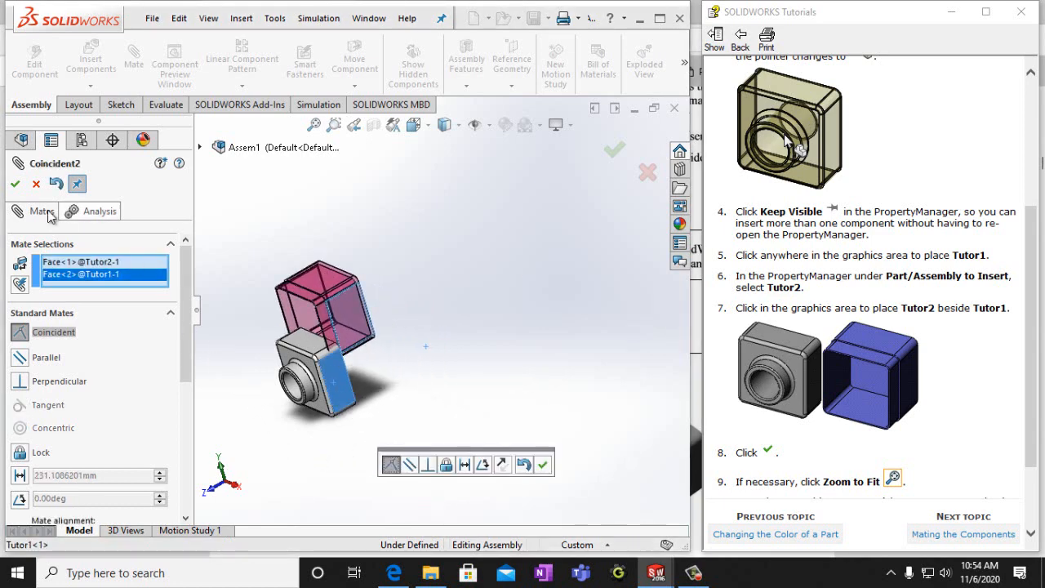
click(14, 184)
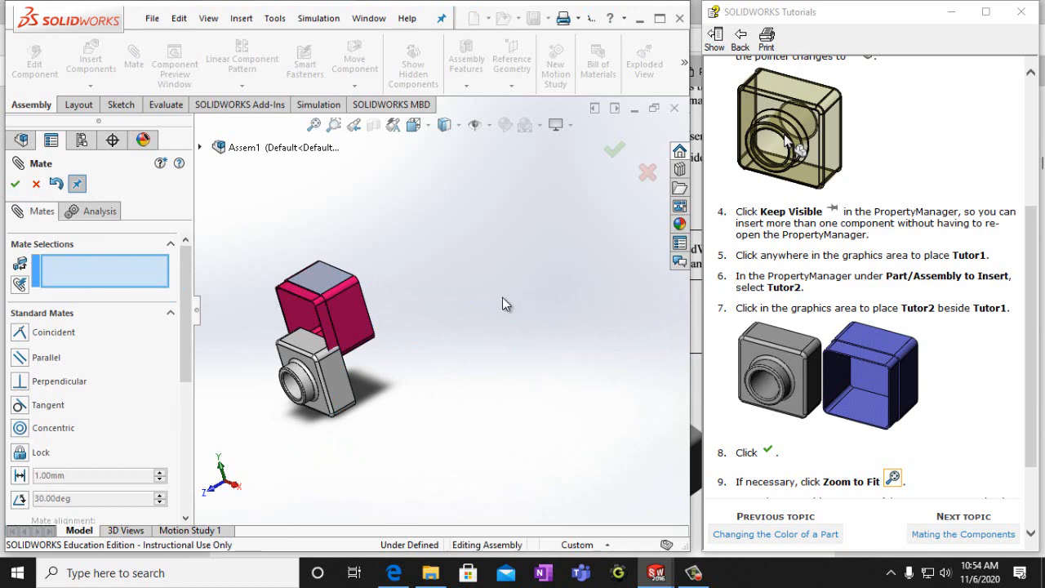
middle_drag(501, 302, 464, 327)
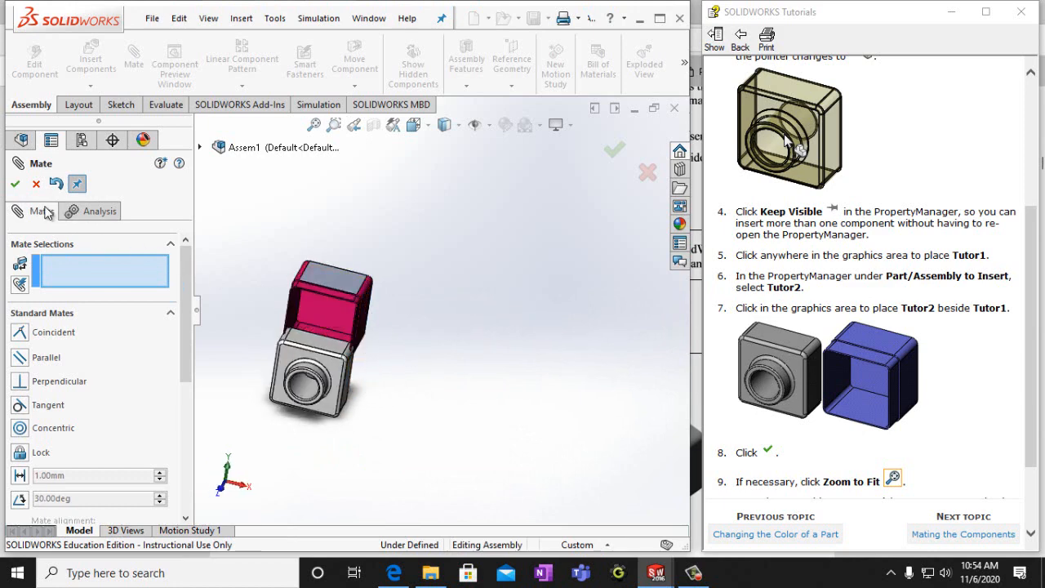
click(15, 184)
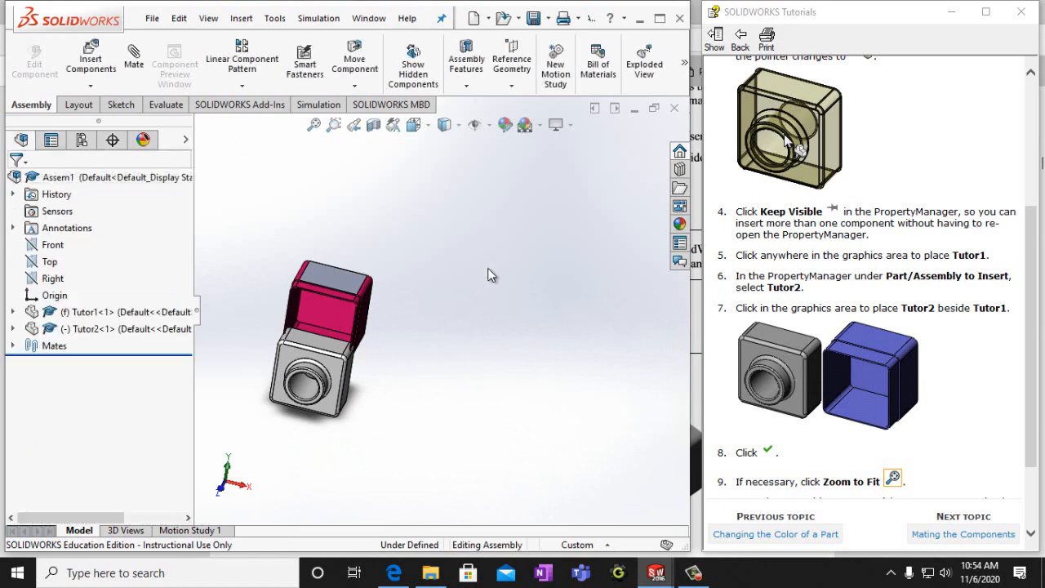
Move Tutor2 down below Tutor1 to test its remaining freedom, and clear the selection
key(Right)
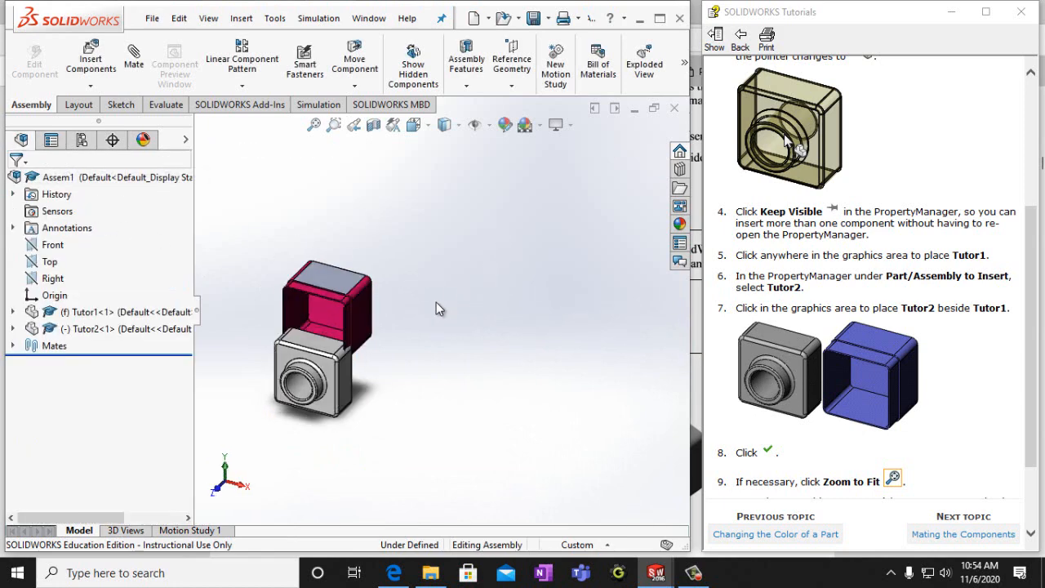
key(Left)
key(ctrl+1)
key(ctrl+7)
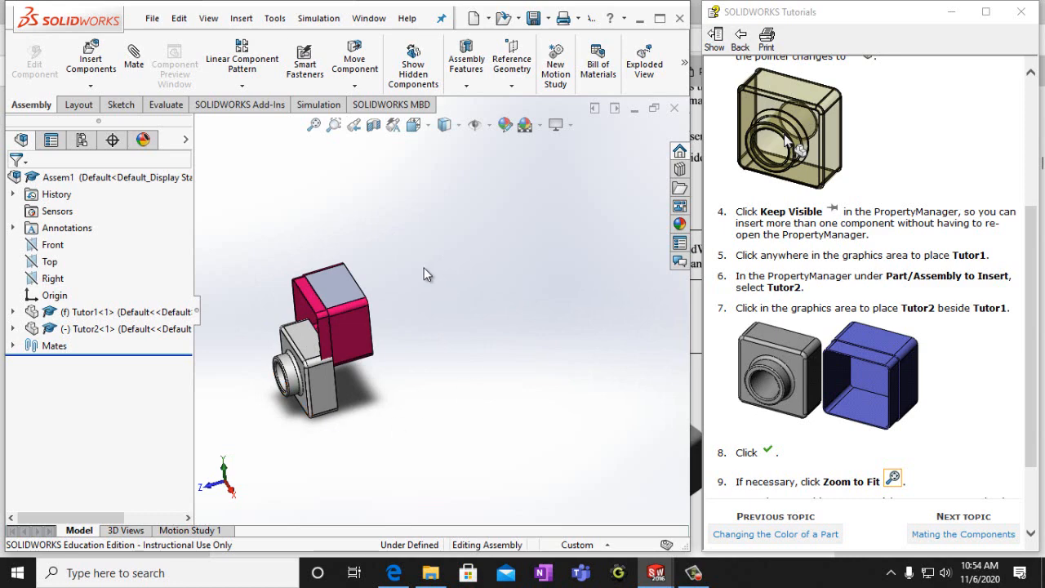
drag(335, 284, 365, 428)
click(431, 365)
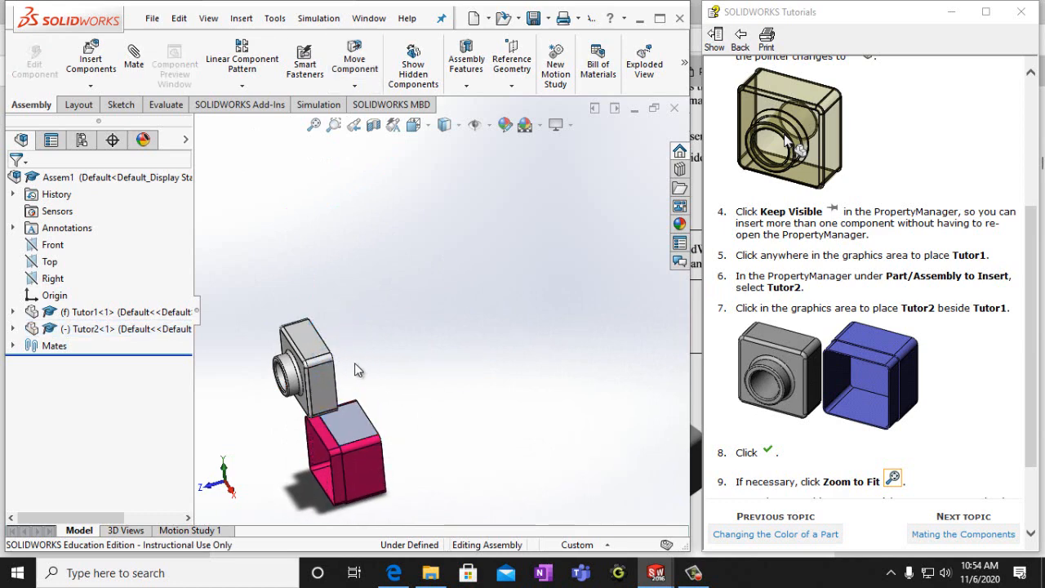
click(367, 429)
click(357, 423)
click(460, 290)
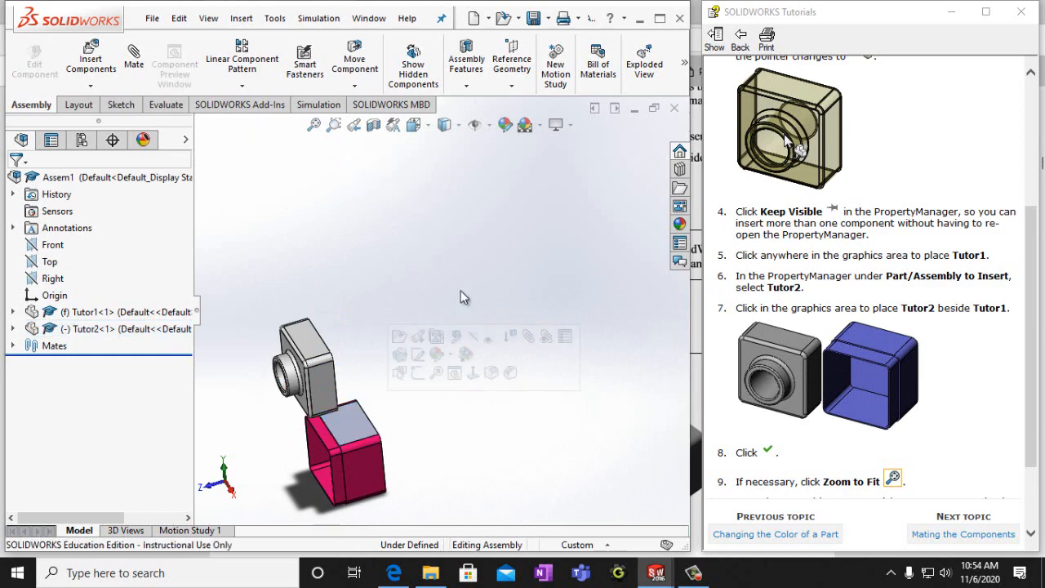
Mate the top faces of Tutor2 and Tutor1 as Coincident, and finish the Mate command
click(135, 56)
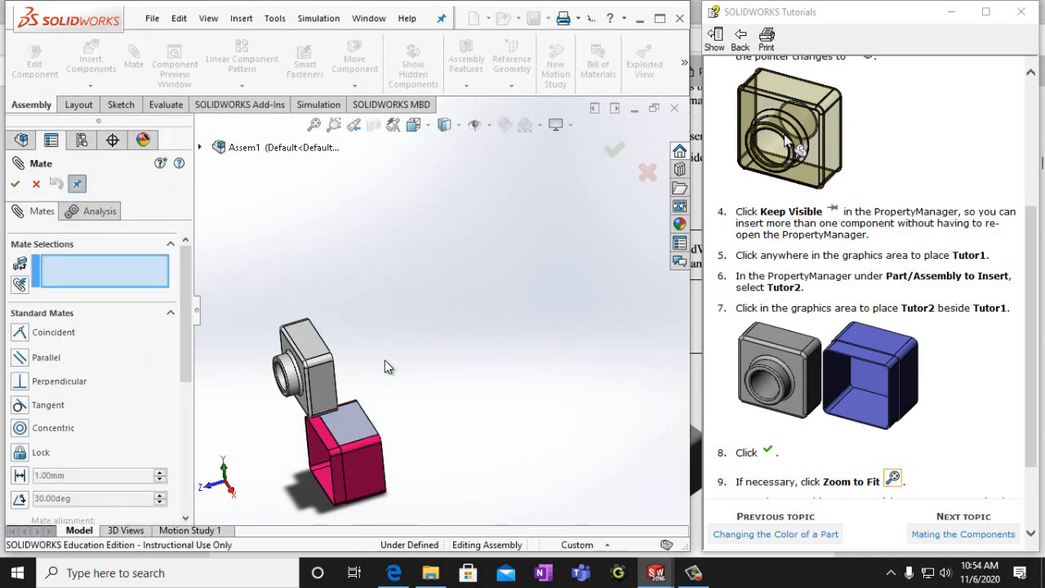
click(351, 422)
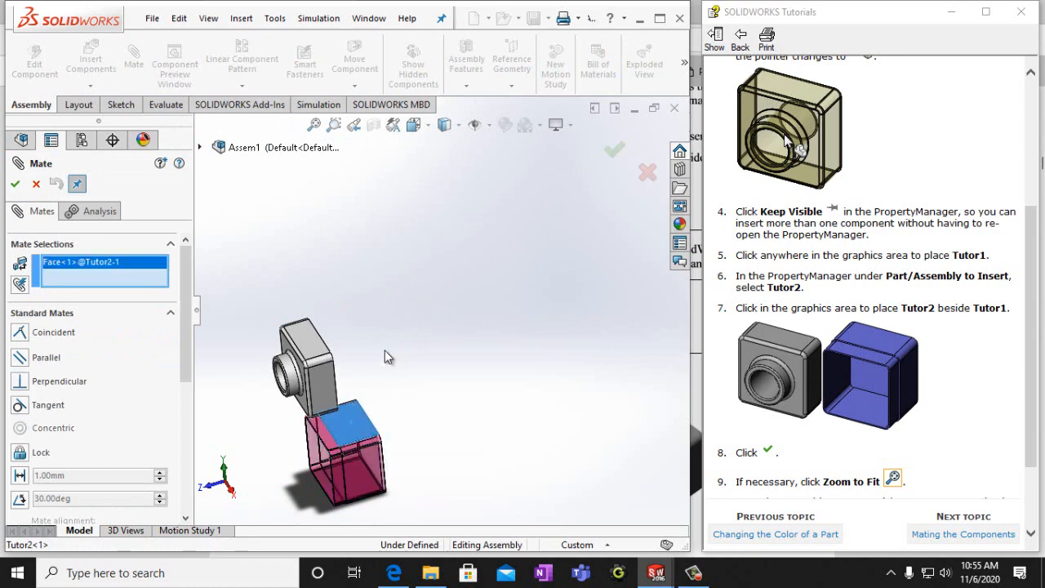
click(306, 346)
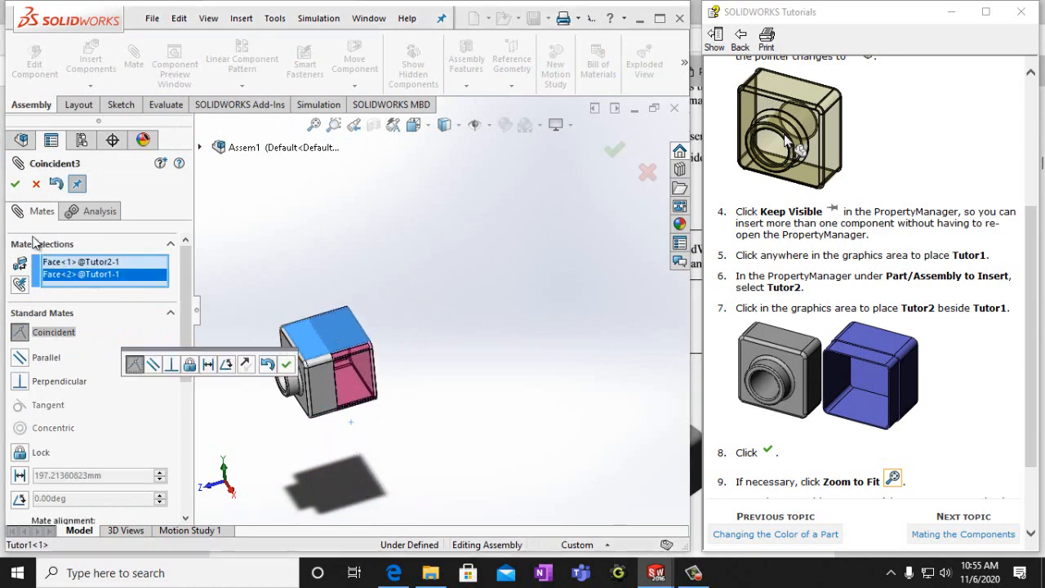
click(15, 184)
click(15, 184)
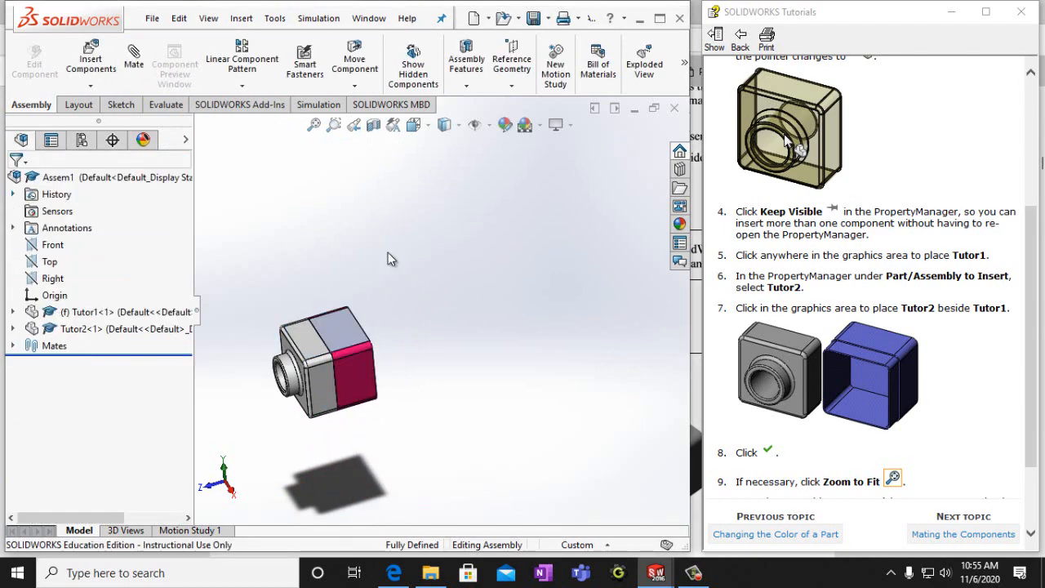
Save the assembly in Documents under the author's name followed by TutorAssembly, accepting conversion of the older part file
key(ctrl+1)
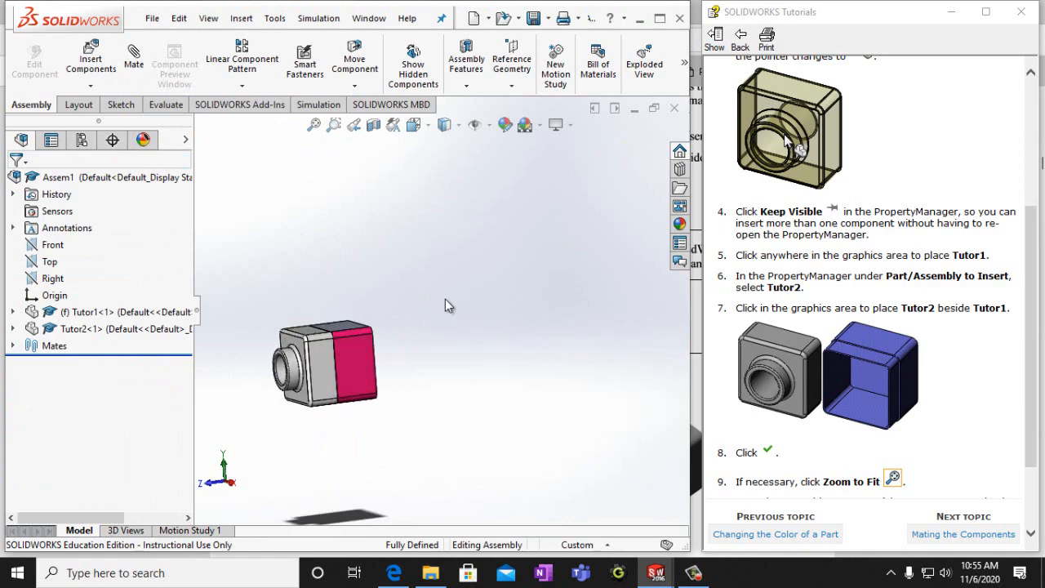
click(153, 19)
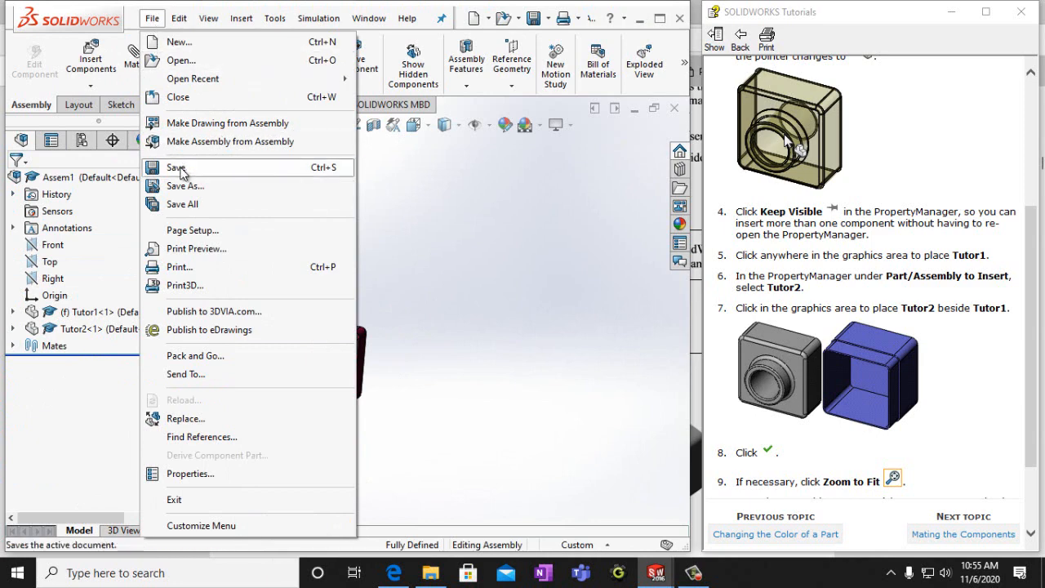
click(179, 187)
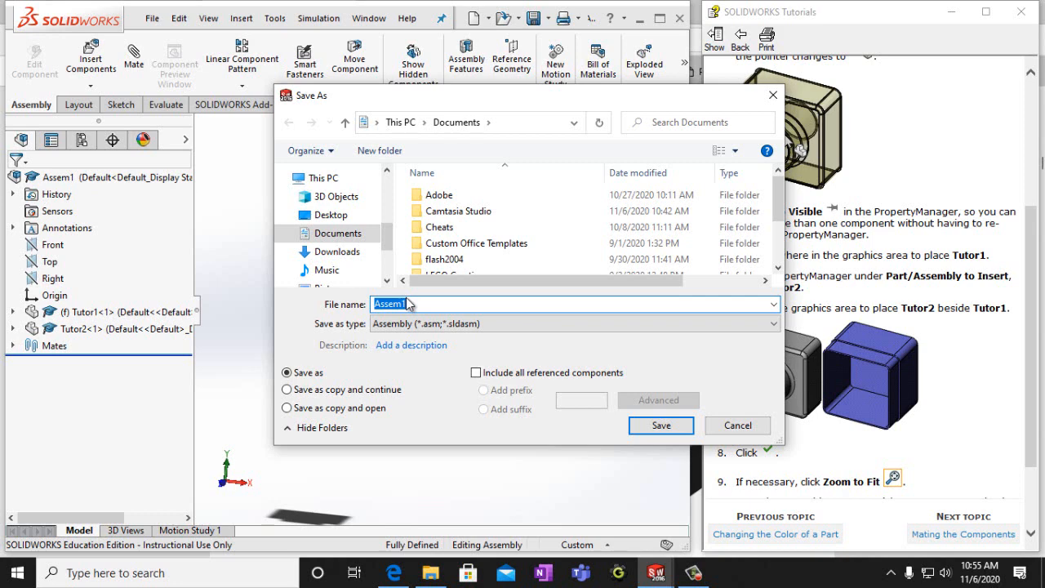
text(MrNoo)
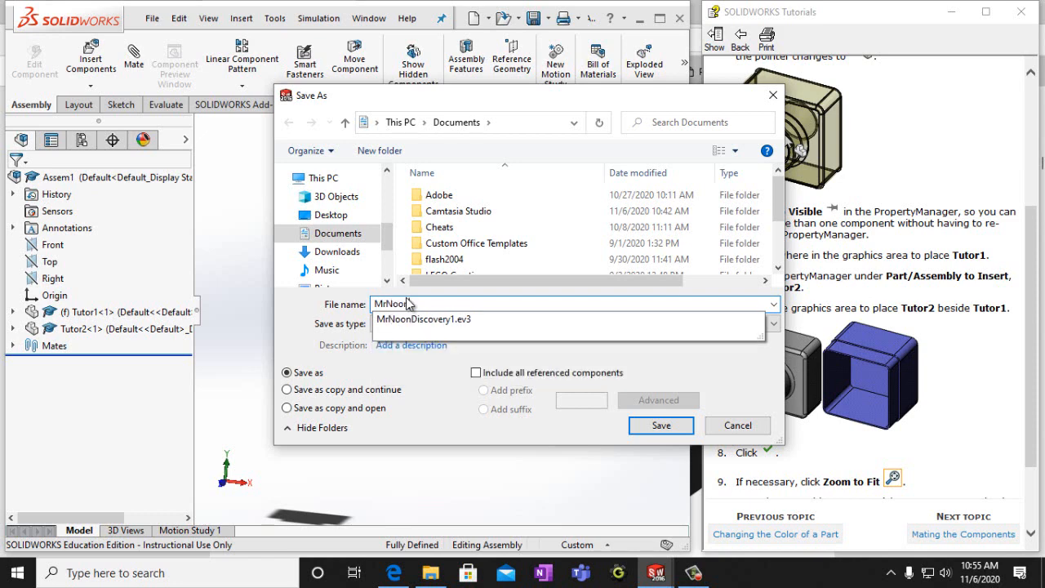
text(nTutorAssembly)
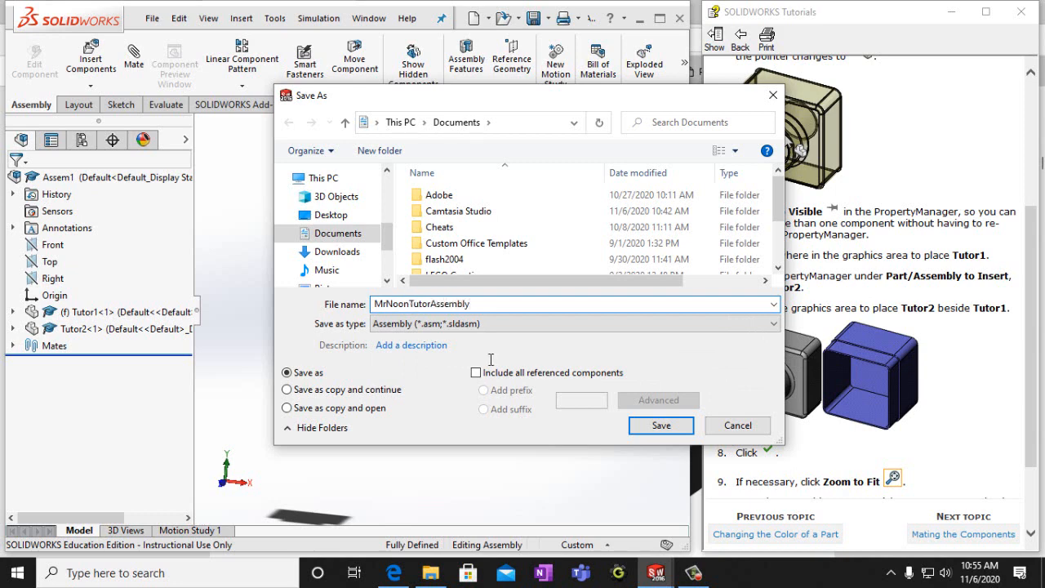
click(641, 423)
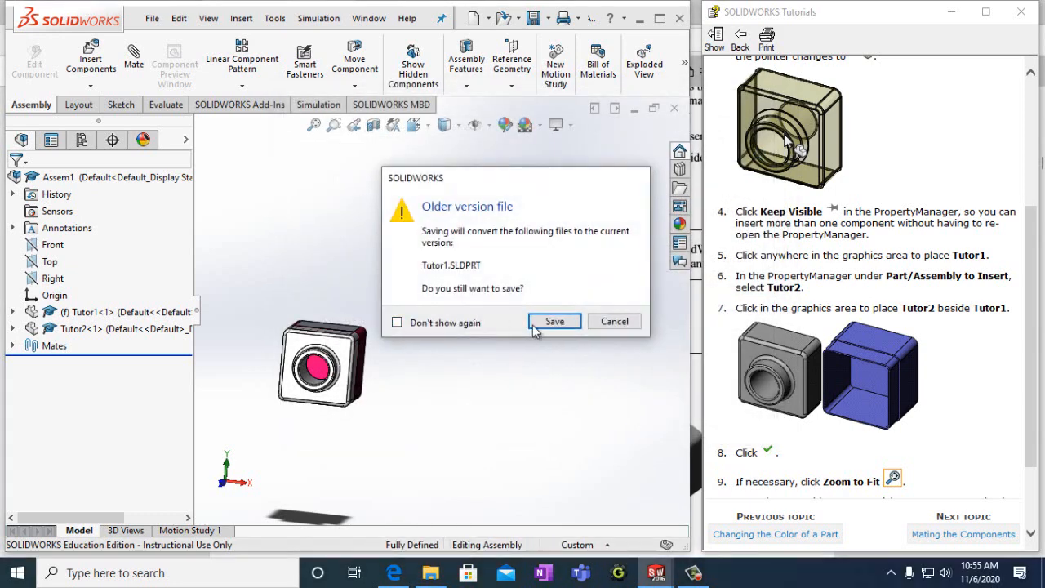
click(554, 321)
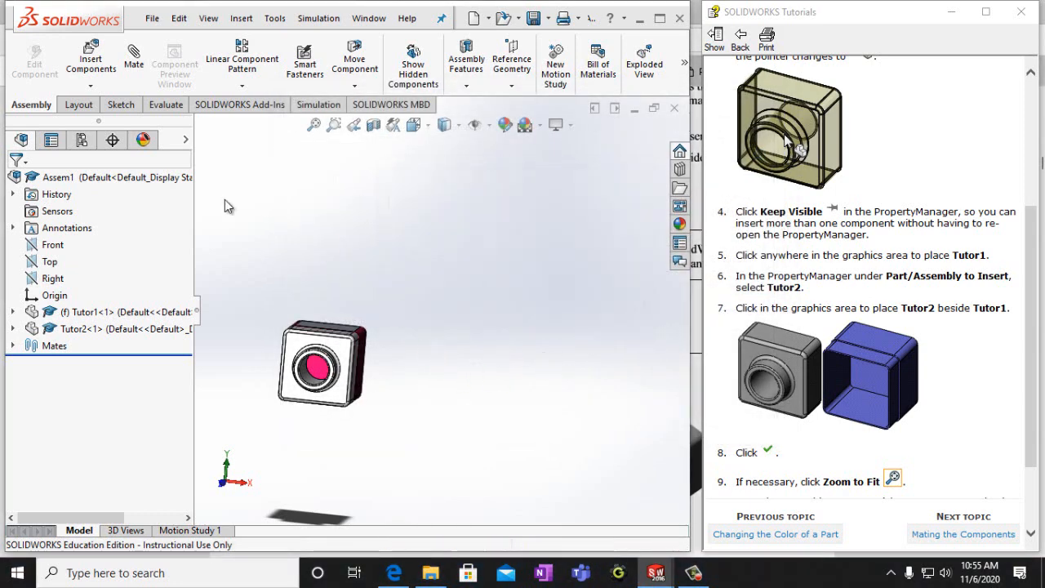
Create a drawing from the assembly and place its Trimetric view on the sheet above the title block
click(153, 19)
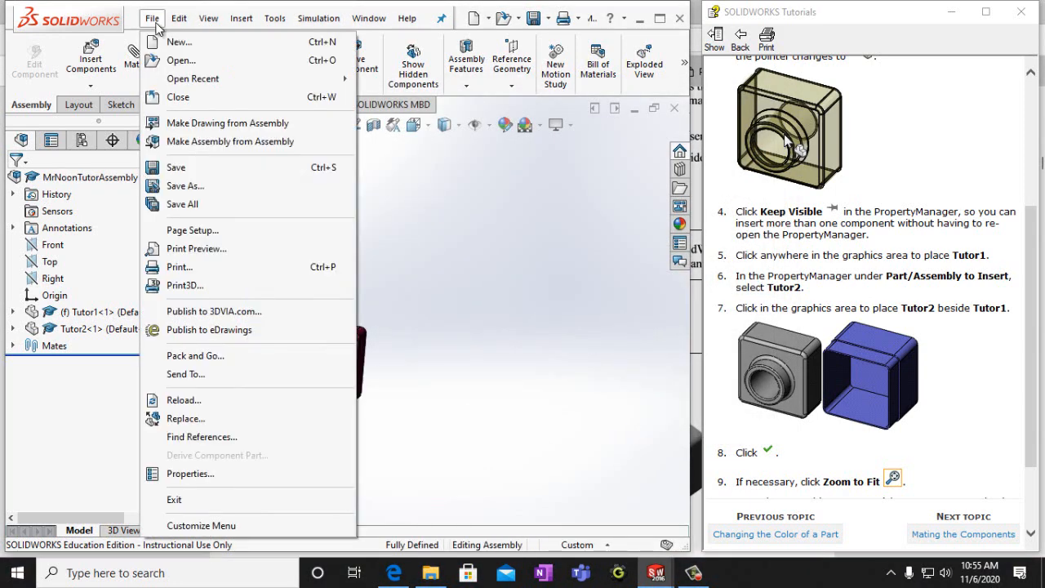
click(268, 129)
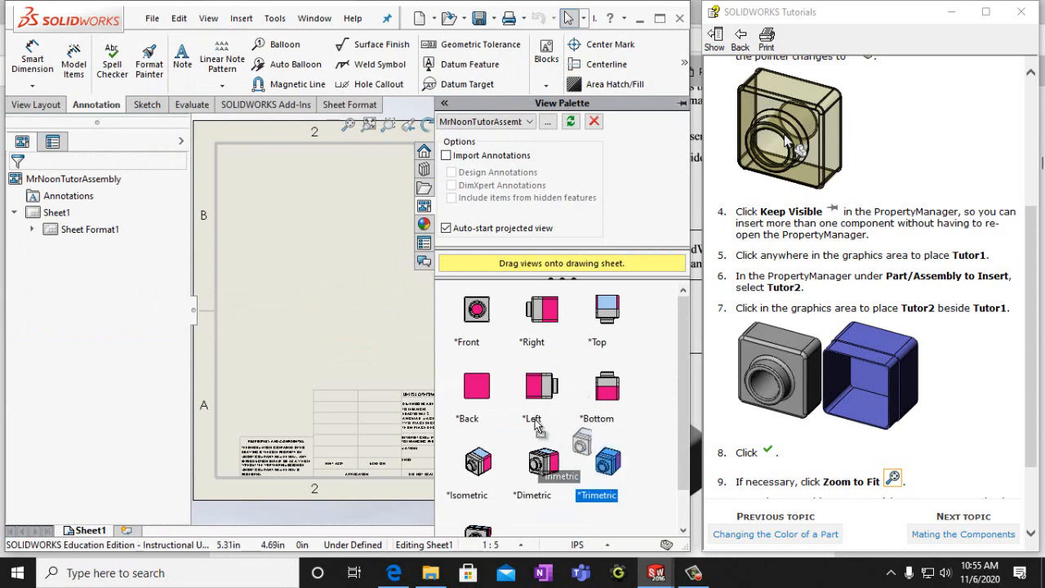
drag(610, 464, 452, 291)
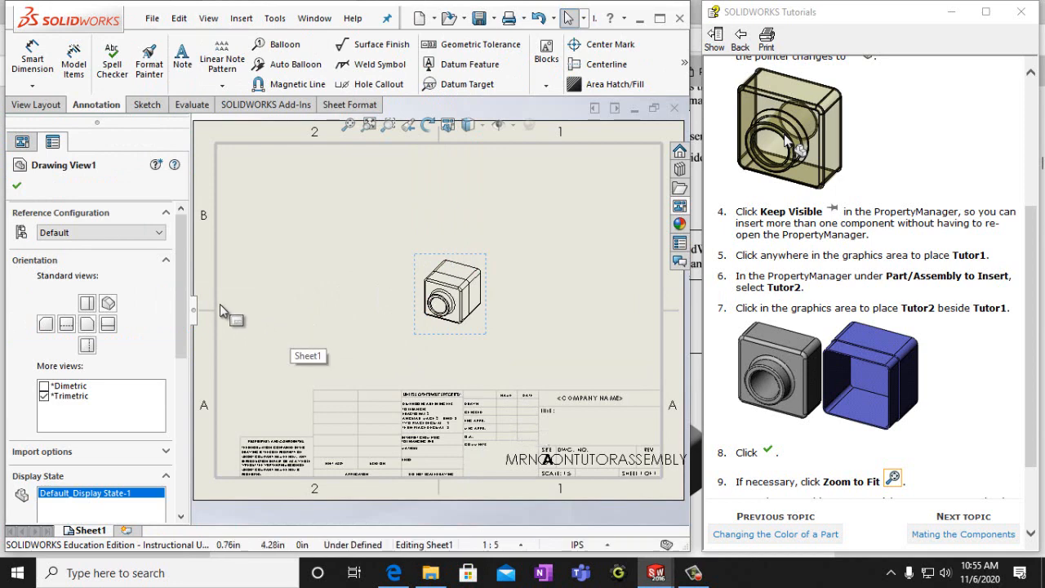
Set the trimetric drawing view to a custom scale of 1:2 and accept the view properties
drag(181, 299, 187, 411)
click(42, 392)
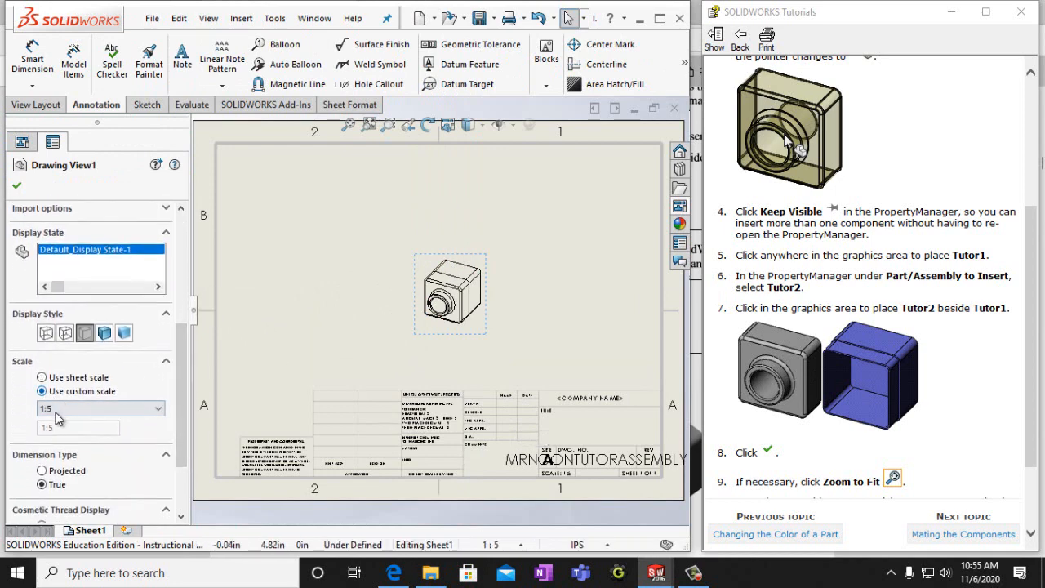
click(158, 410)
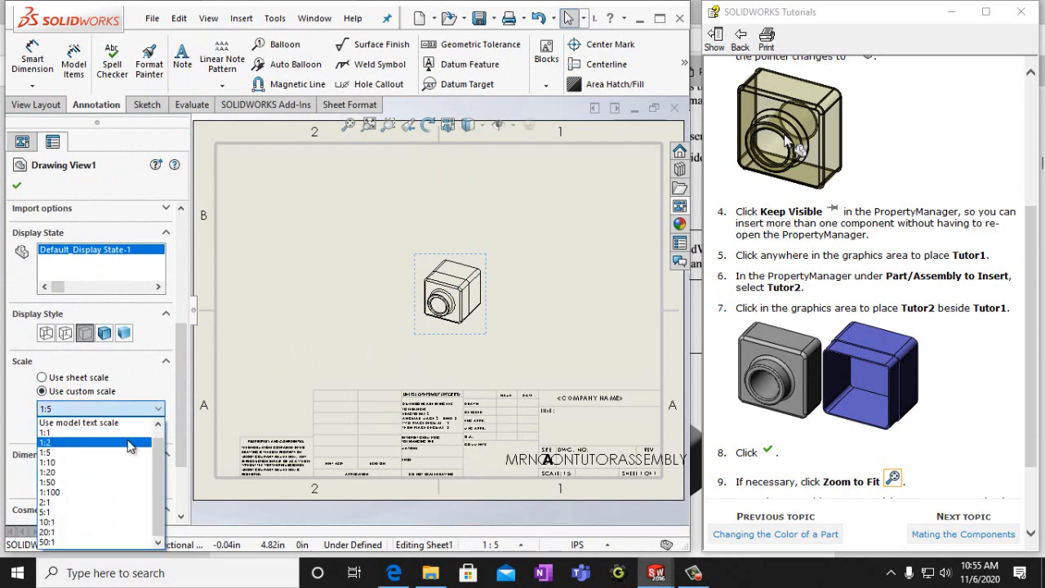
click(98, 442)
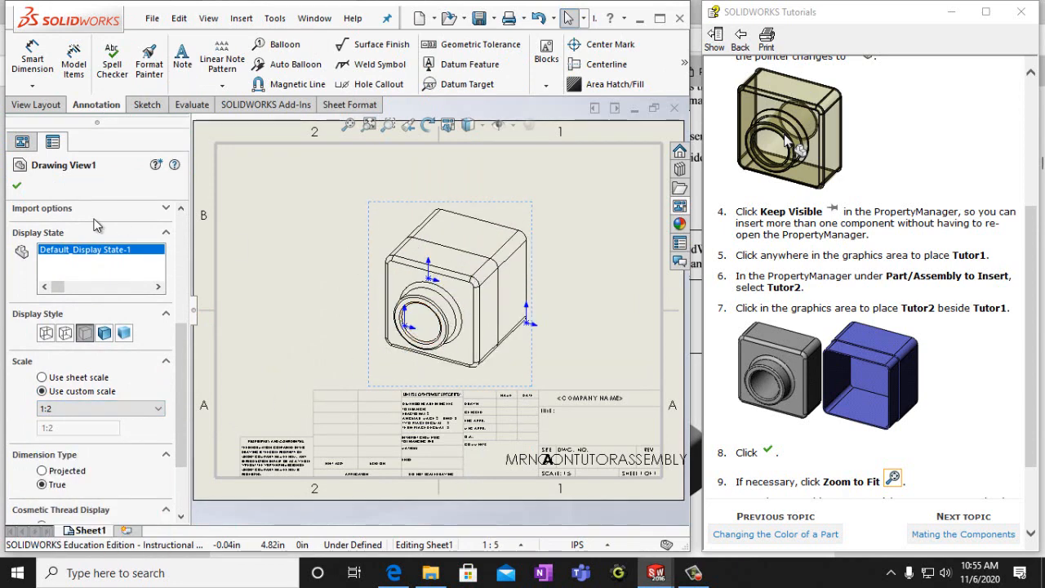
click(17, 185)
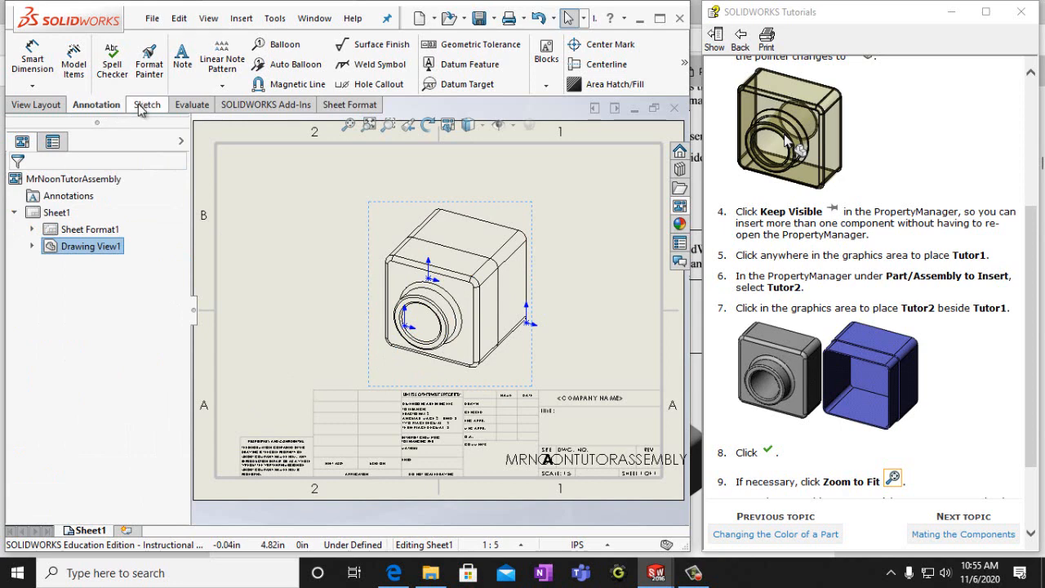
Add a note with the author's name over the company name field in the title block
click(181, 56)
click(559, 398)
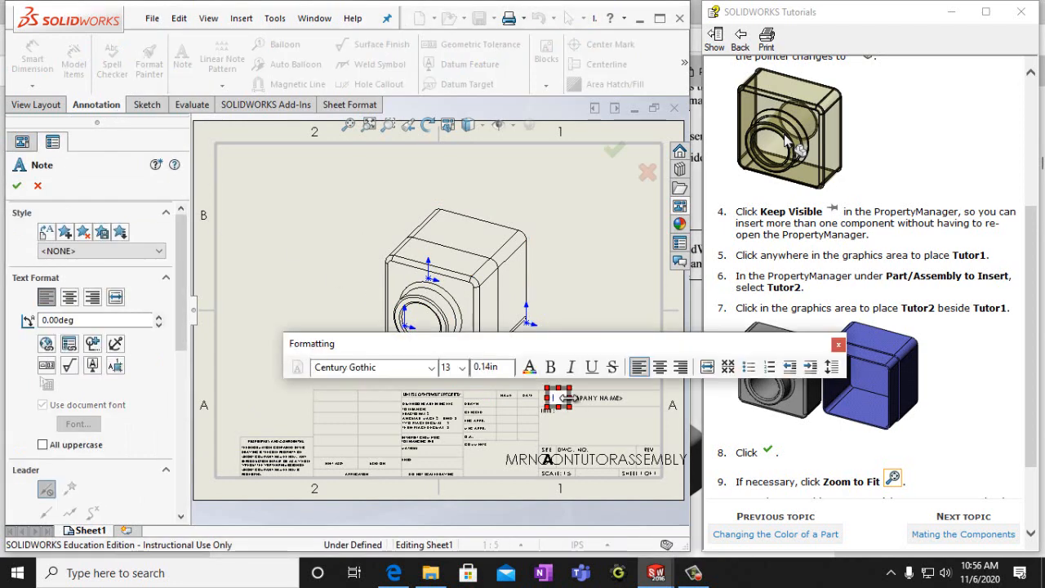
text(Mr )
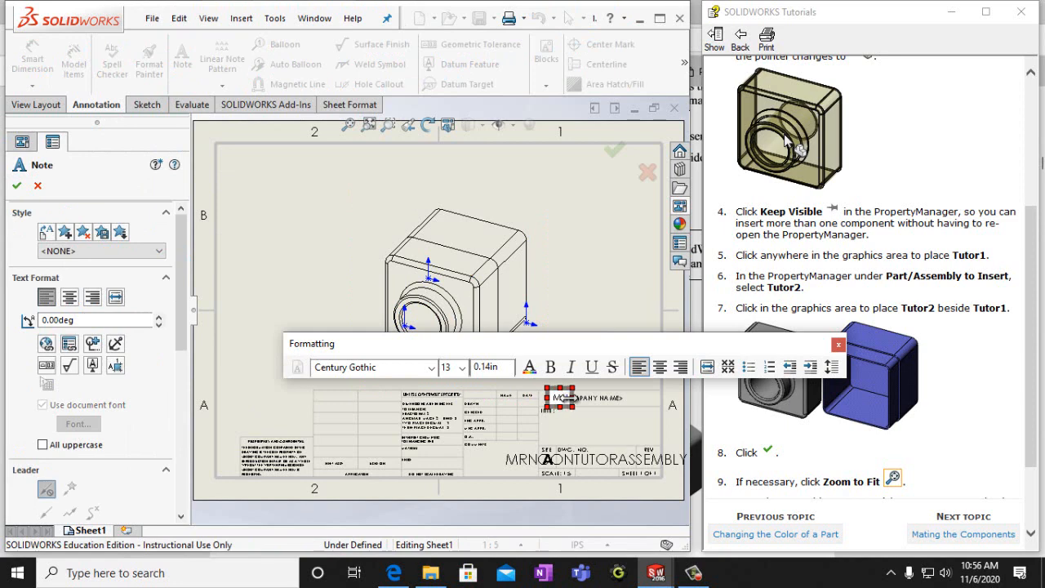
text(Noon)
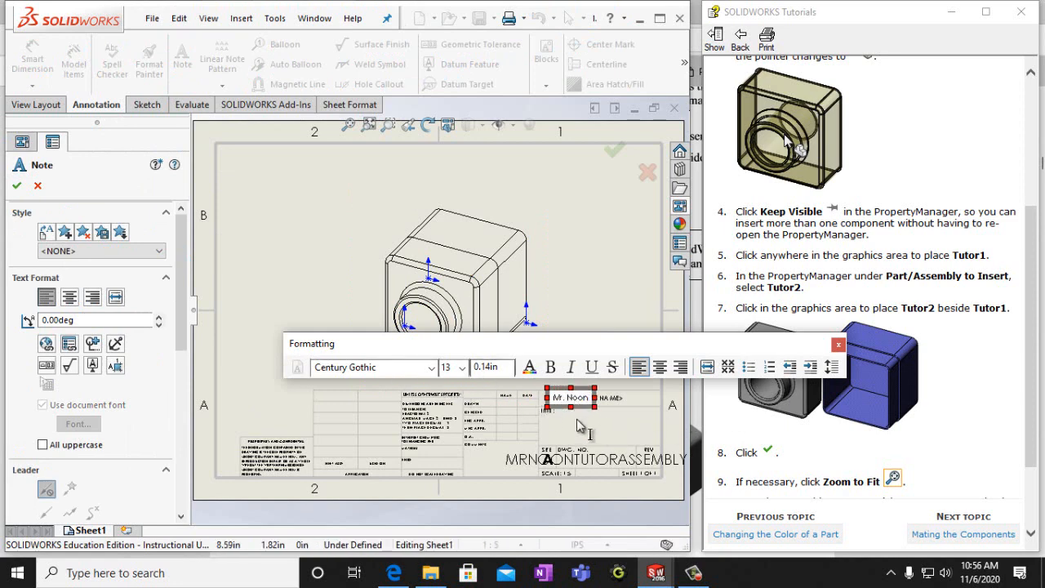
click(16, 186)
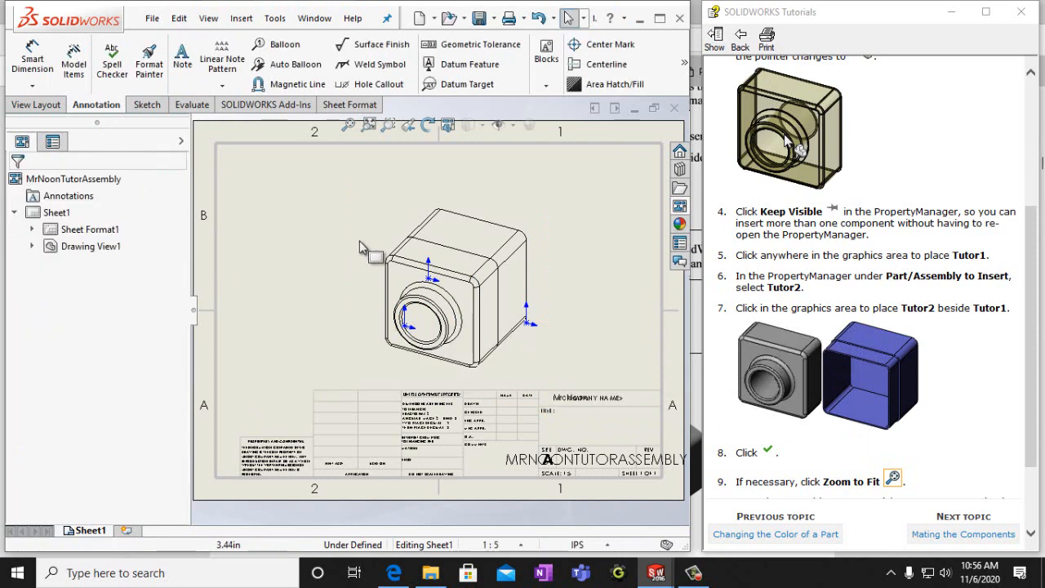
Add a note with the author's name in the title field of the title block
click(576, 399)
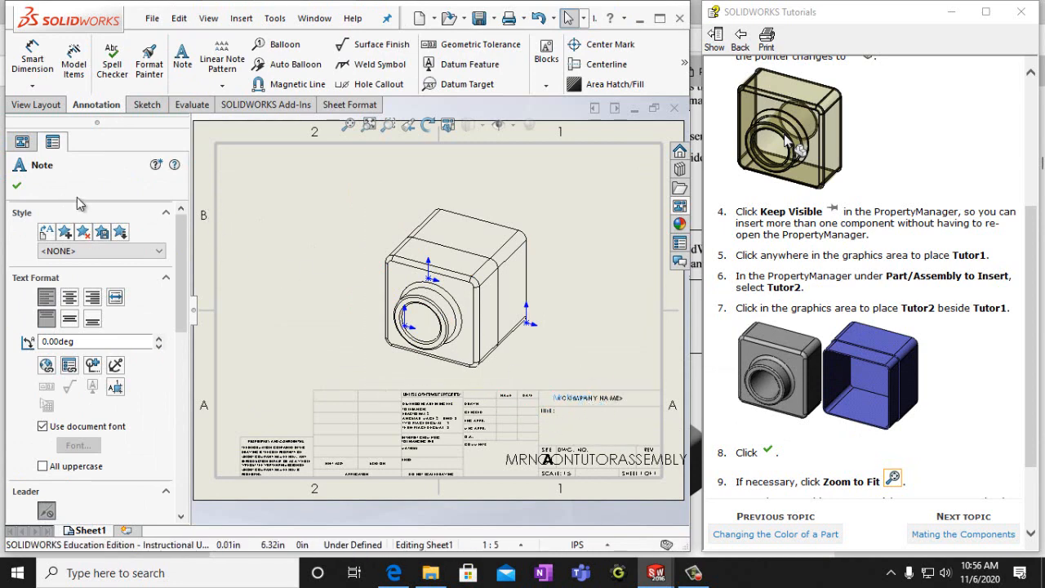
click(182, 59)
click(570, 425)
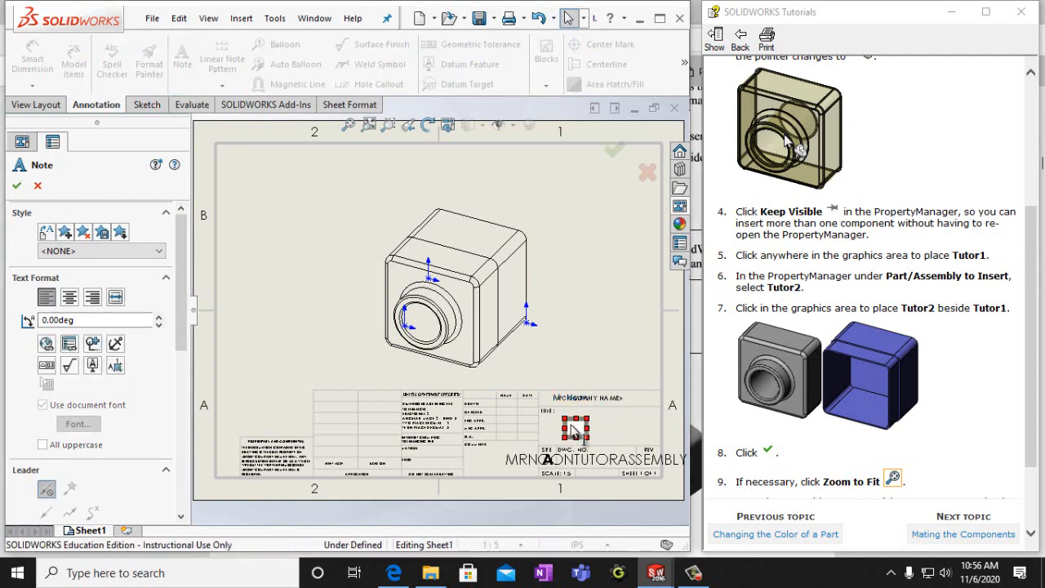
text(M)
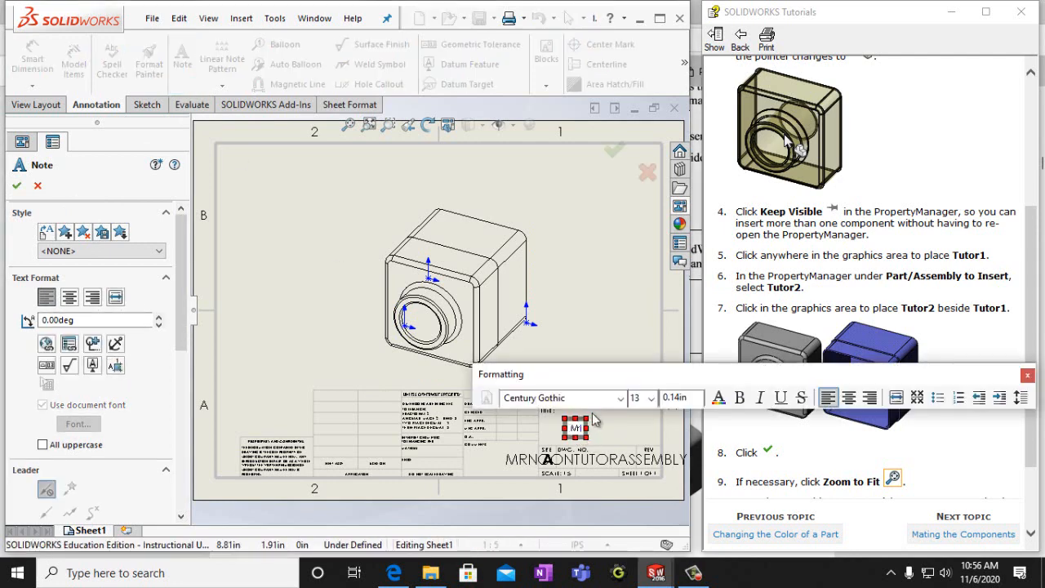
text(r. Noon)
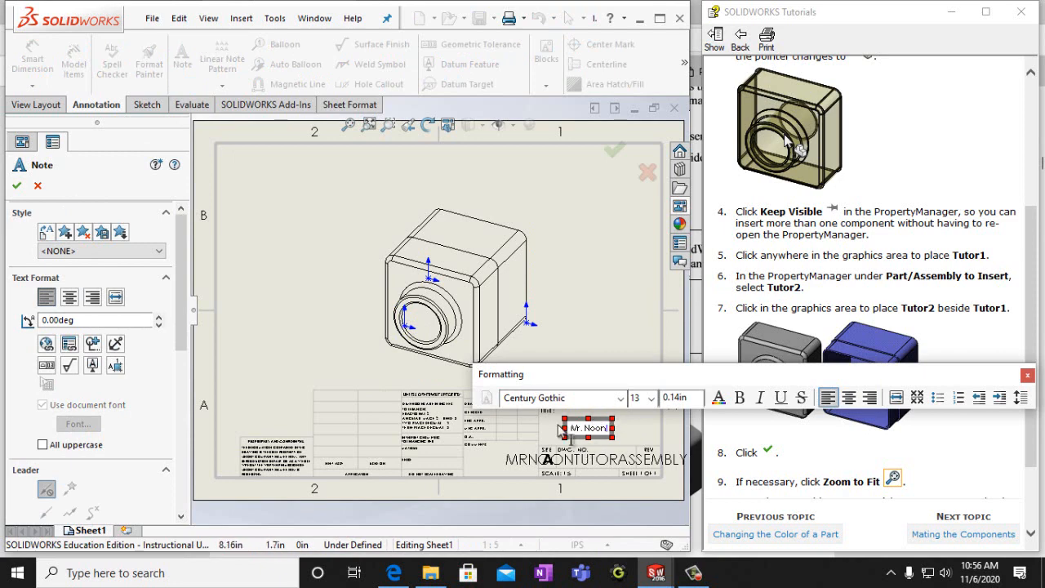
click(16, 186)
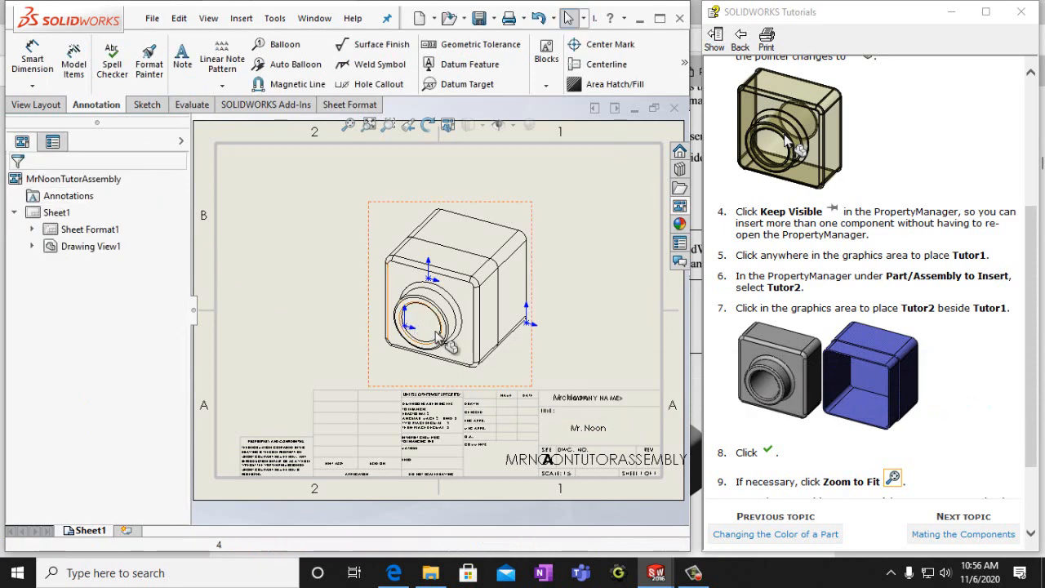
Save the drawing in Documents as a Drawing file under the proposed file name
click(152, 18)
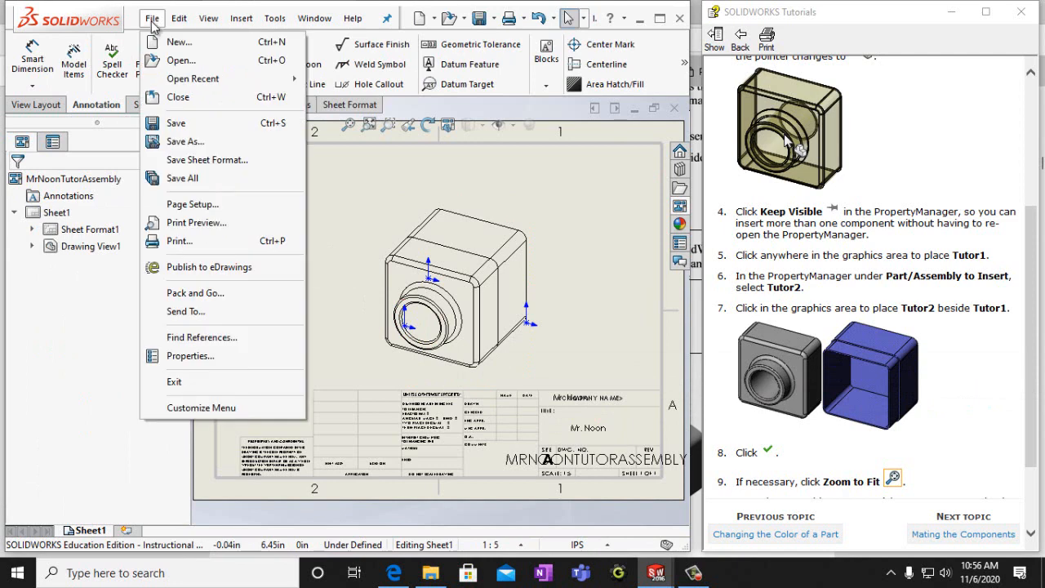
click(177, 123)
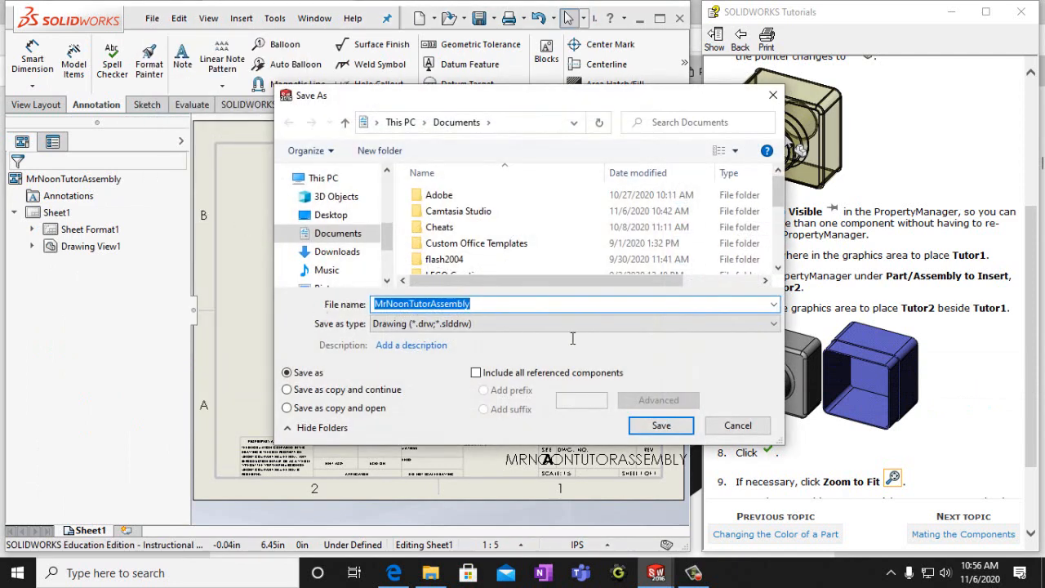
click(661, 425)
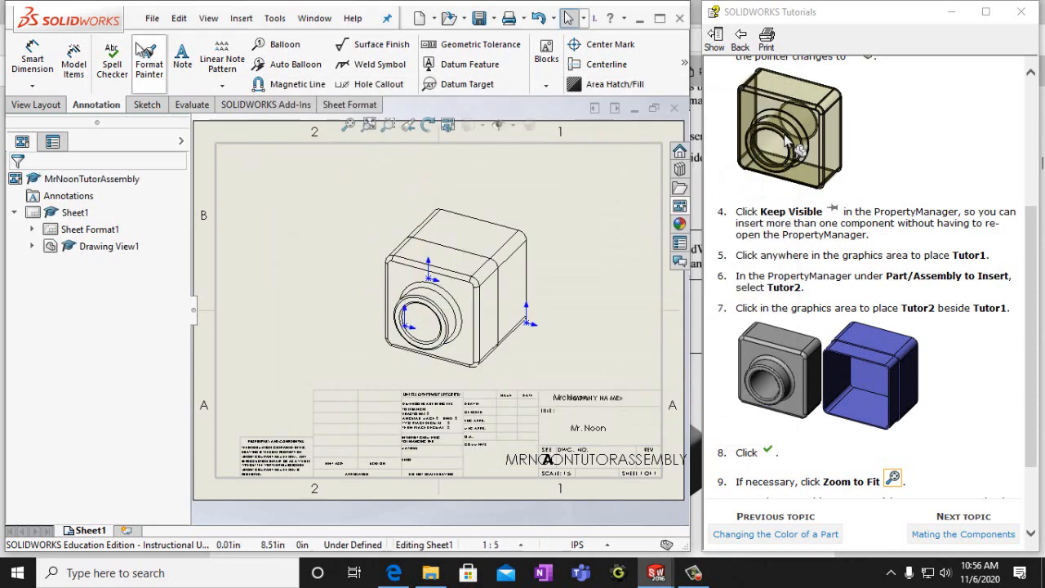
Print the current sheet of the drawing with OneNote for Windows 10 as the printer
click(152, 18)
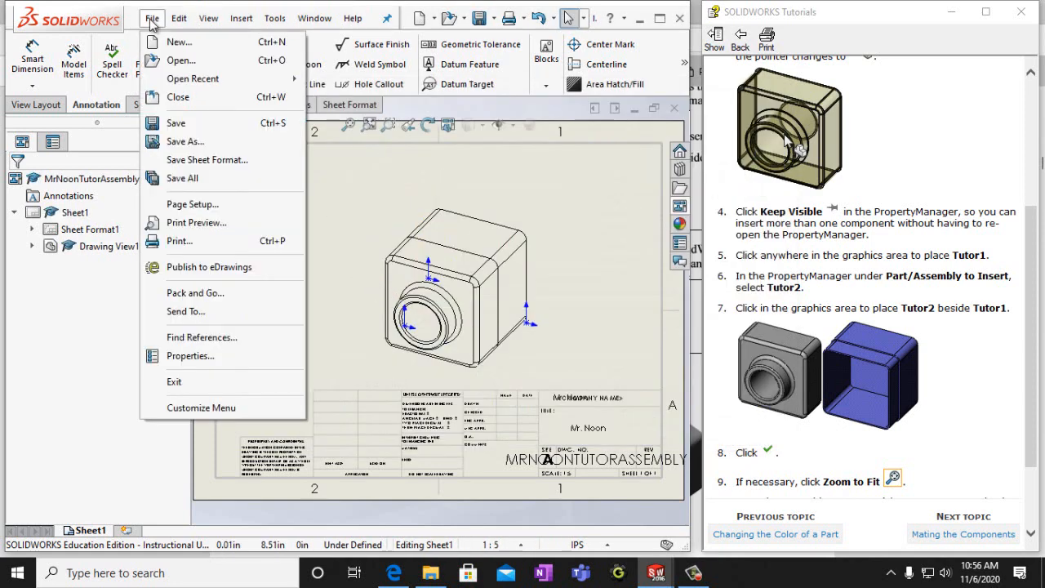
click(179, 240)
click(416, 144)
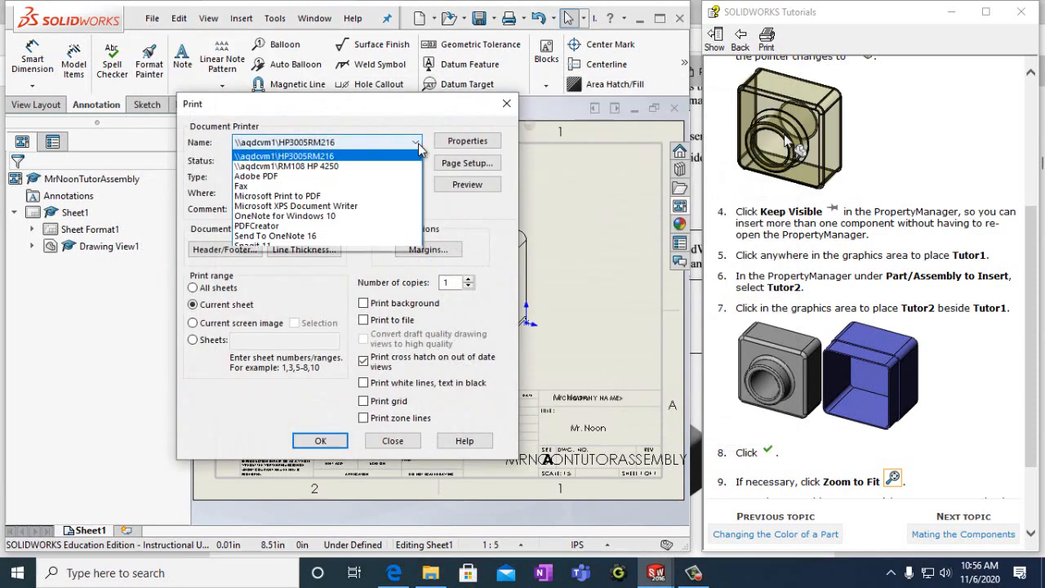
click(343, 216)
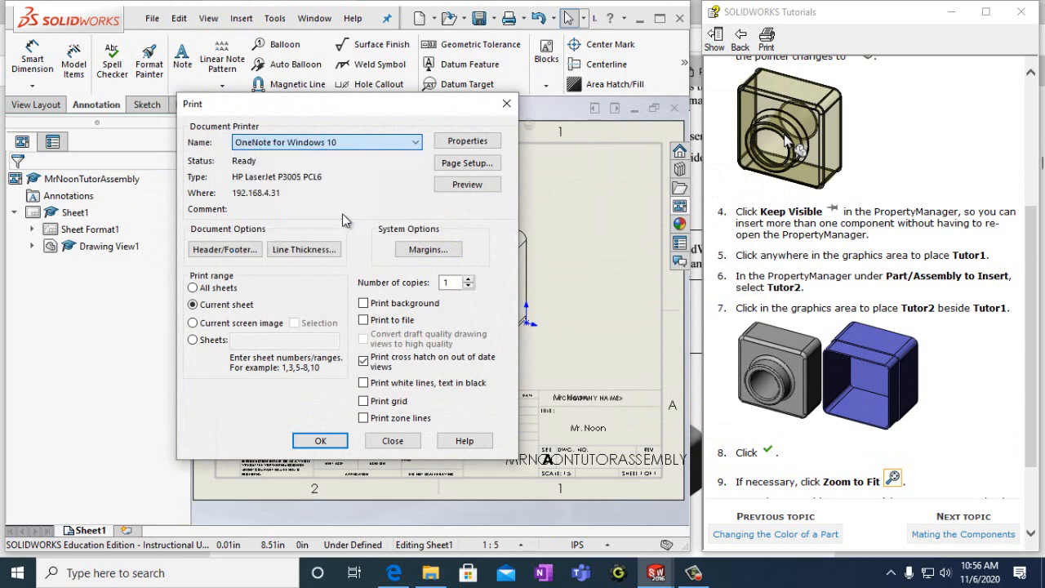
click(346, 441)
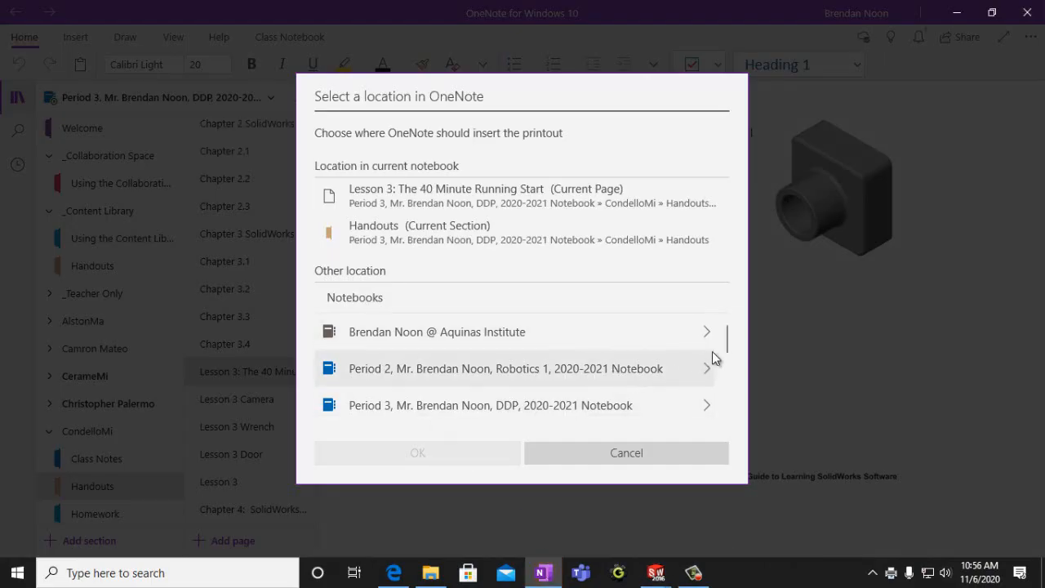
Insert the printout into the Handouts section of the Period 3 DDP notebook's _Content Library and check the resulting page
click(706, 404)
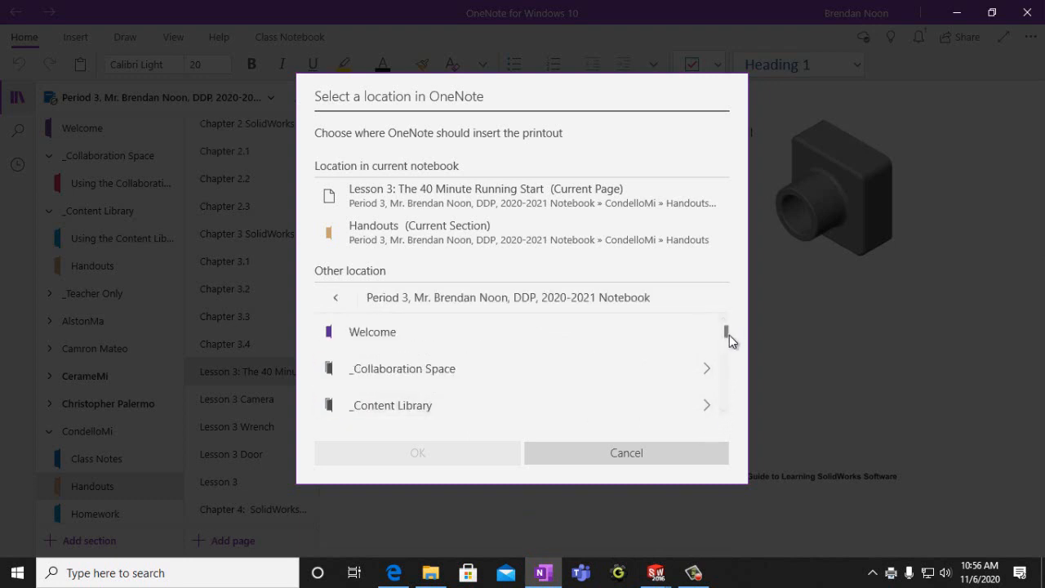
mouse_move(727, 335)
mouse_down()
mouse_move(726, 348)
mouse_move(726, 337)
mouse_up()
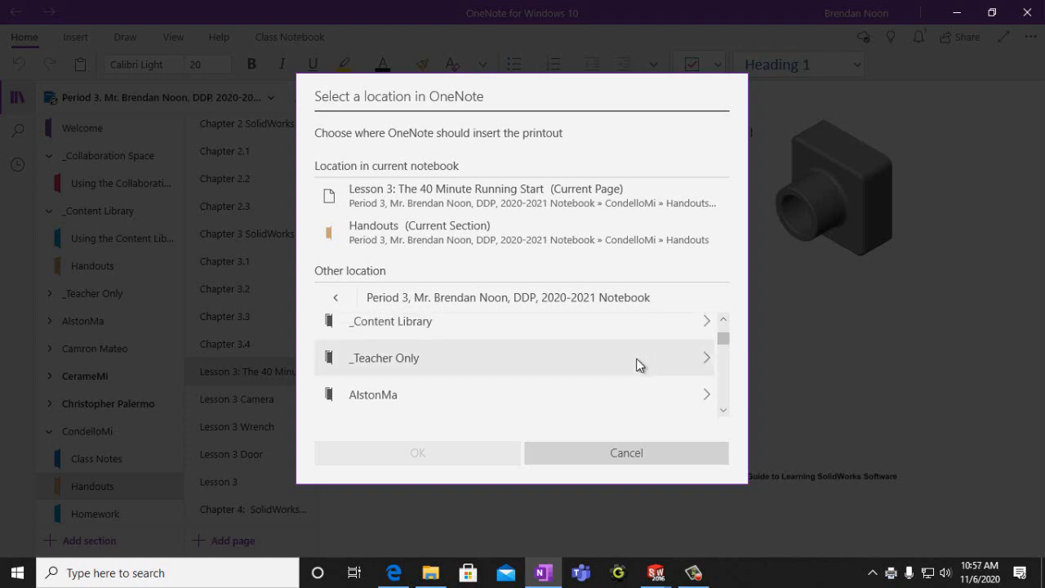
click(406, 334)
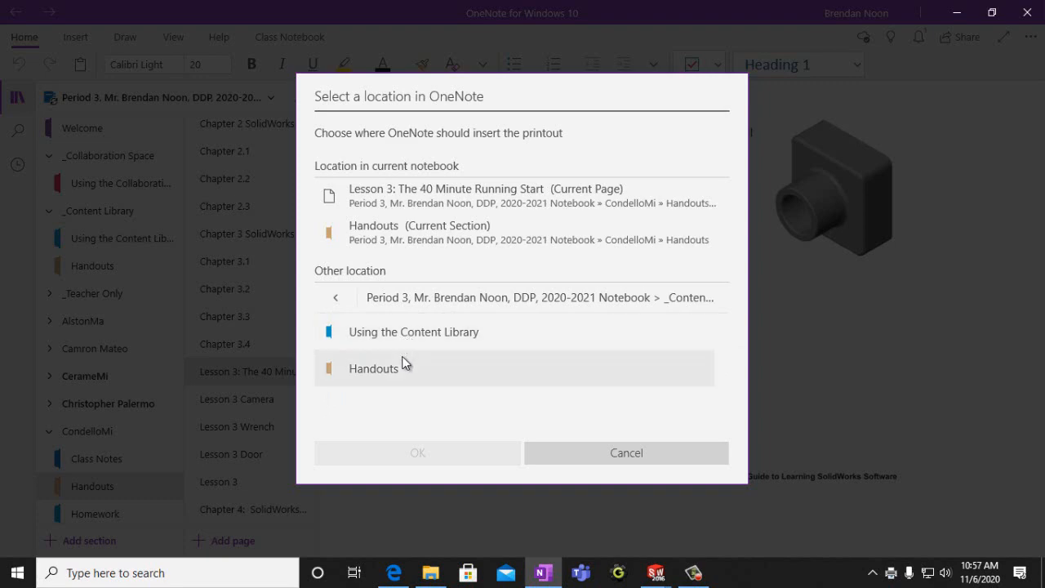
click(384, 369)
click(398, 452)
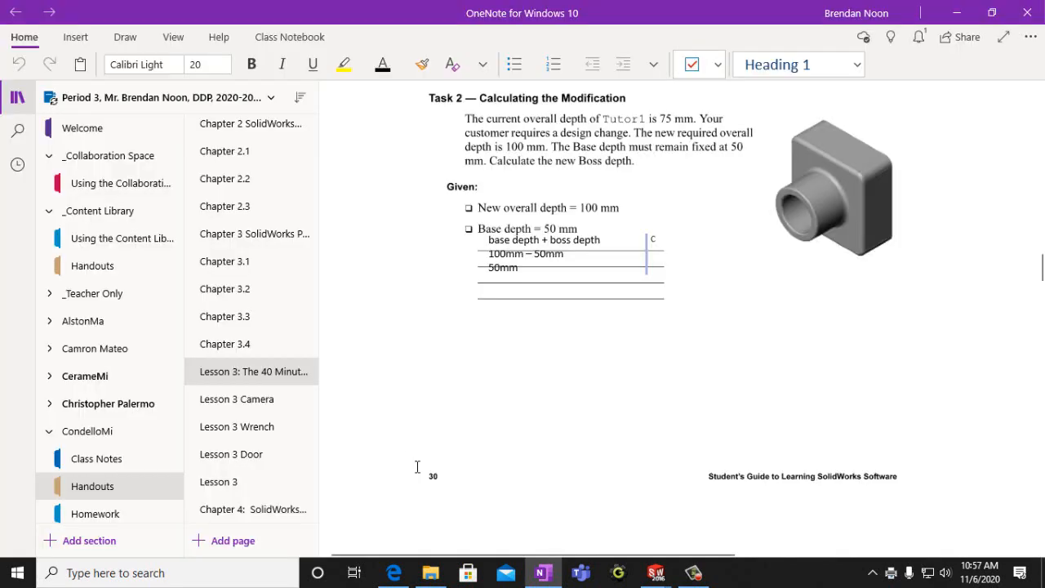
scroll(698, 364, up, 3)
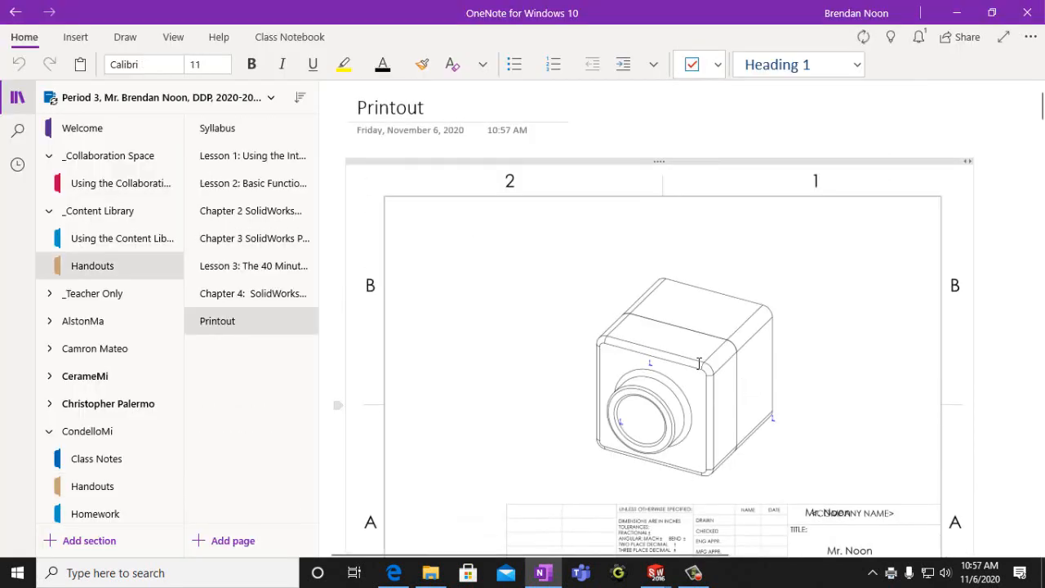
scroll(698, 364, down, 4)
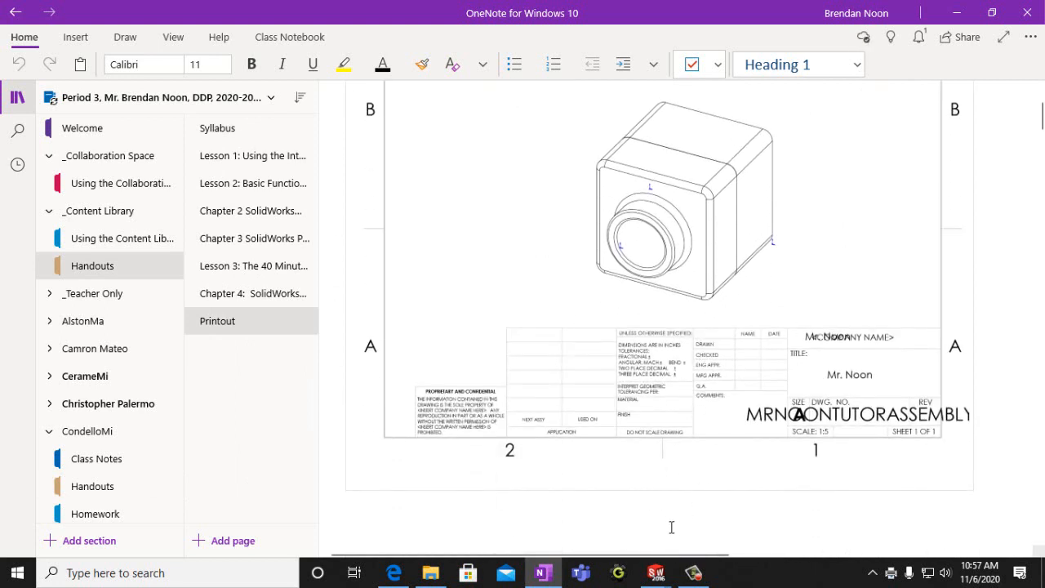
mouse_move(657, 572)
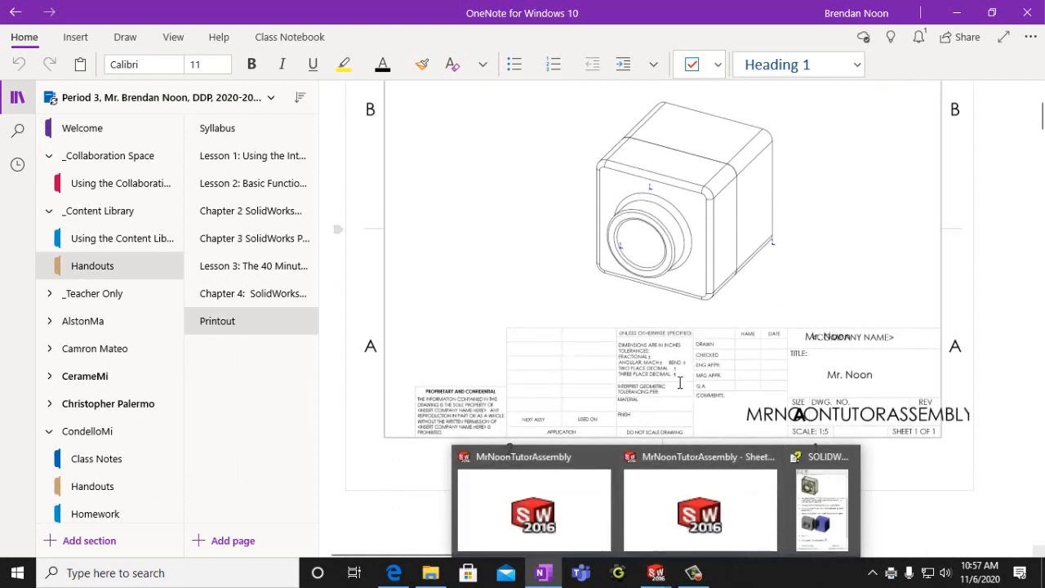
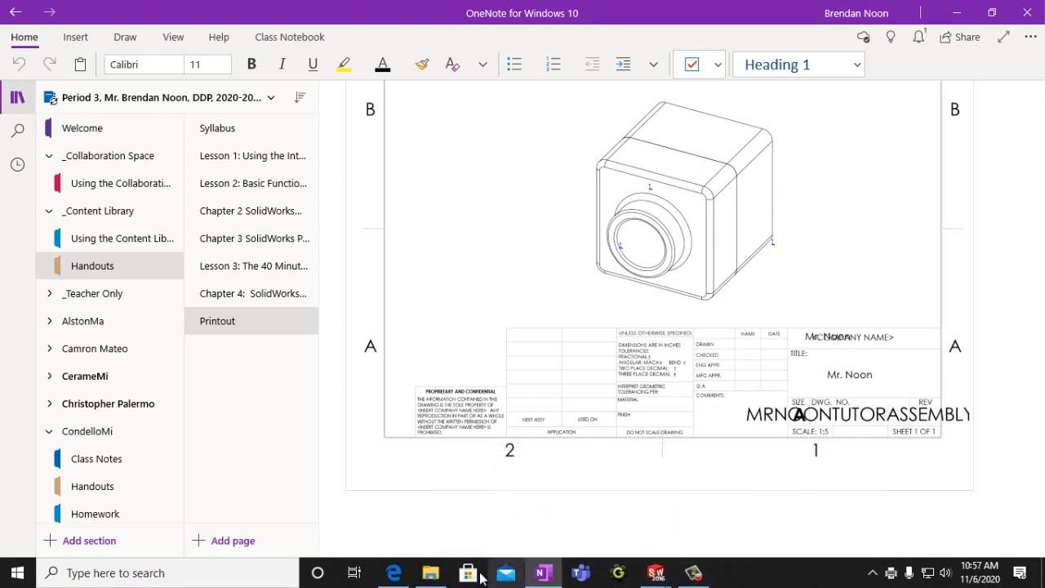
Switch to Edge to review the Lesson 4 switchplate and fastener tasks in the student guide, then view the Lesson 04 Parts files in Teams
click(394, 572)
scroll(609, 430, down, 5)
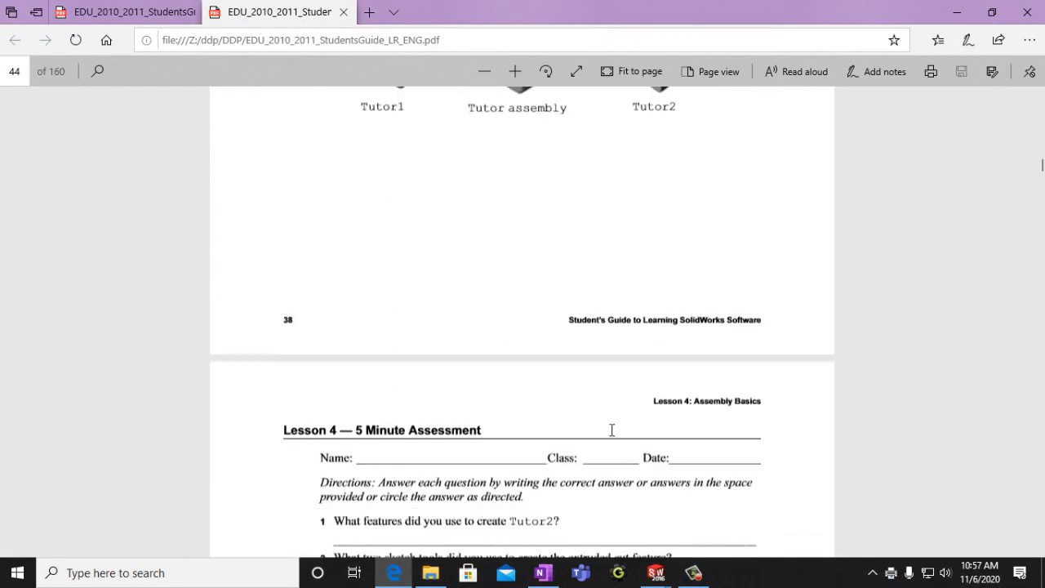
scroll(612, 429, down, 10)
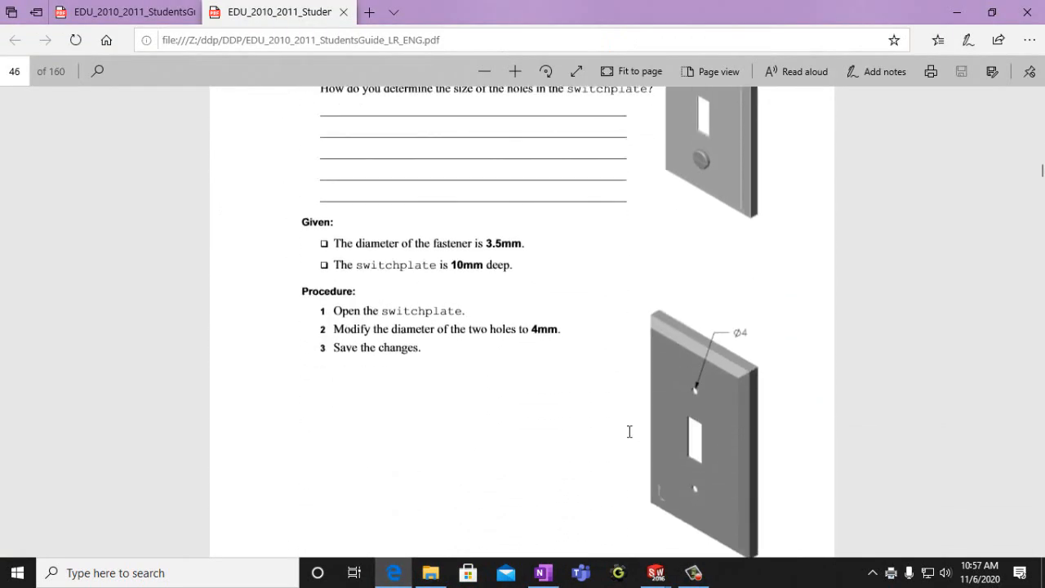
scroll(628, 433, up, 3)
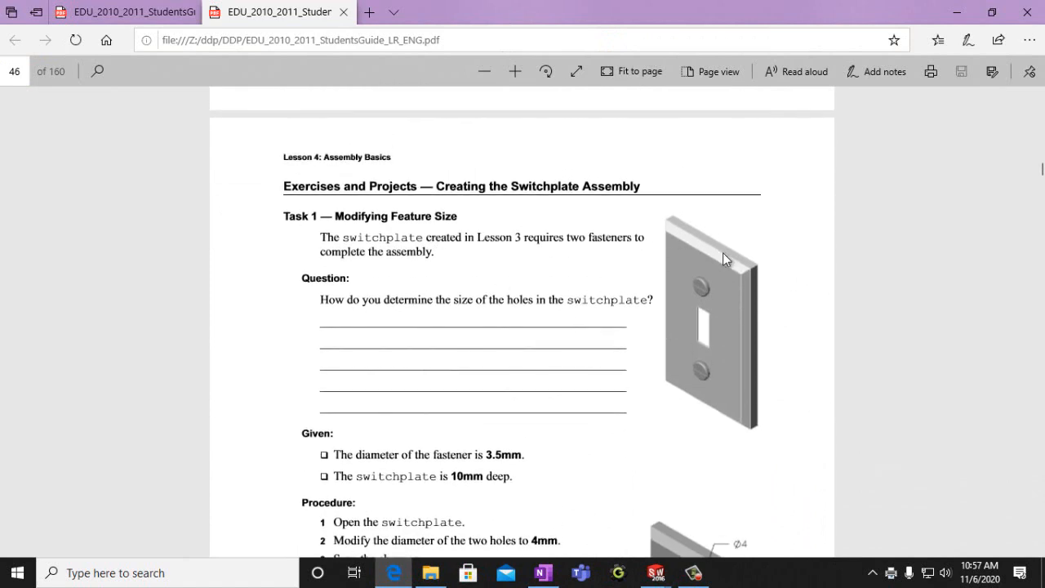
scroll(668, 352, down, 3)
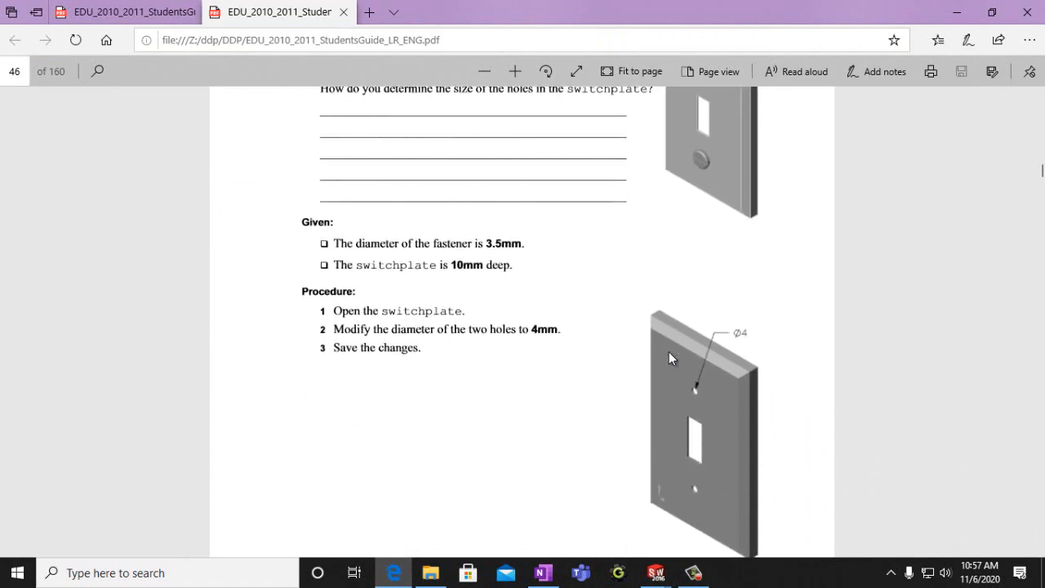
scroll(677, 326, down, 1)
scroll(694, 269, up, 1)
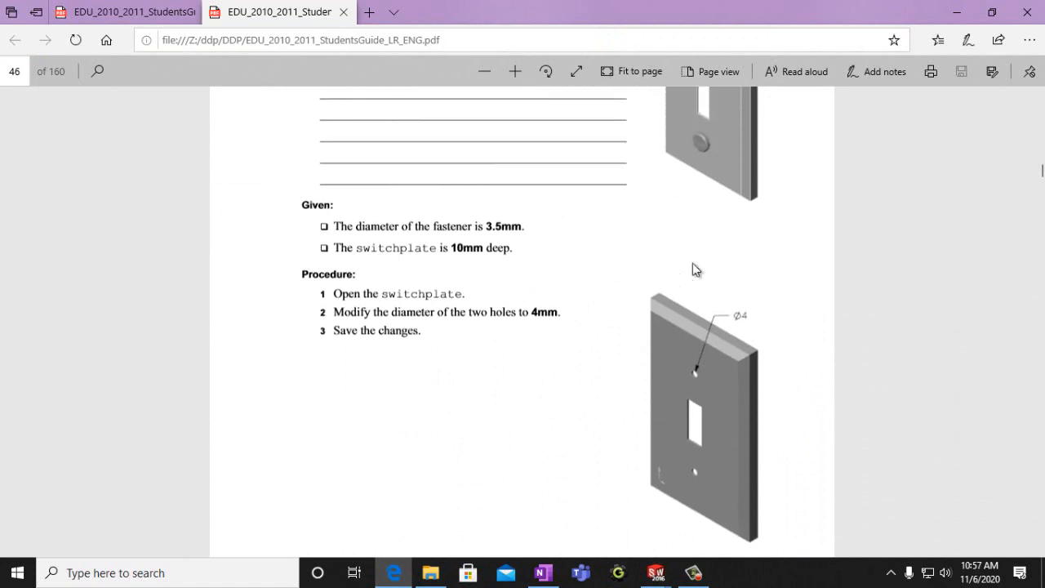
scroll(702, 310, down, 1)
scroll(714, 347, down, 8)
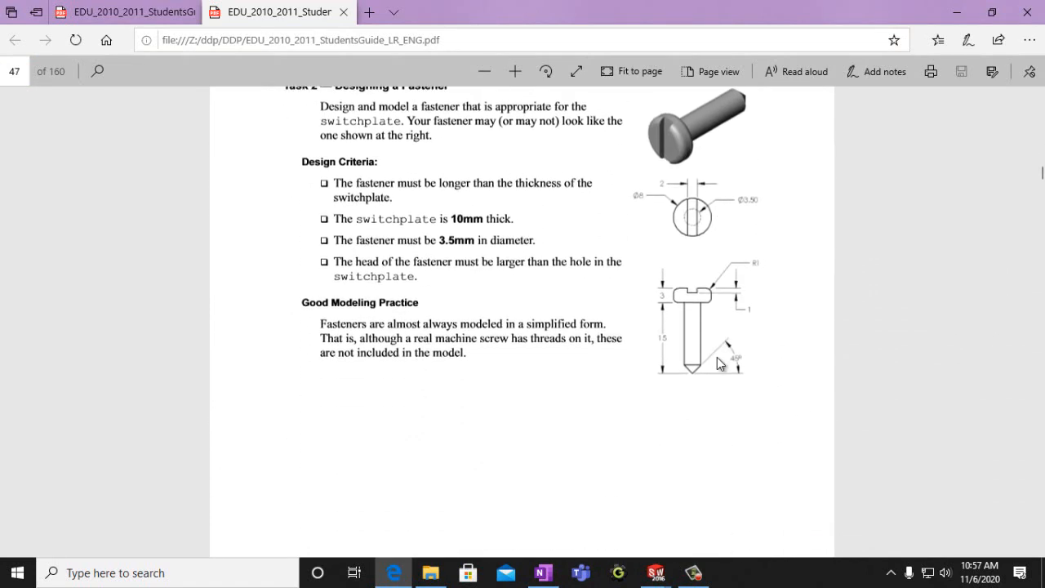
scroll(716, 356, up, 2)
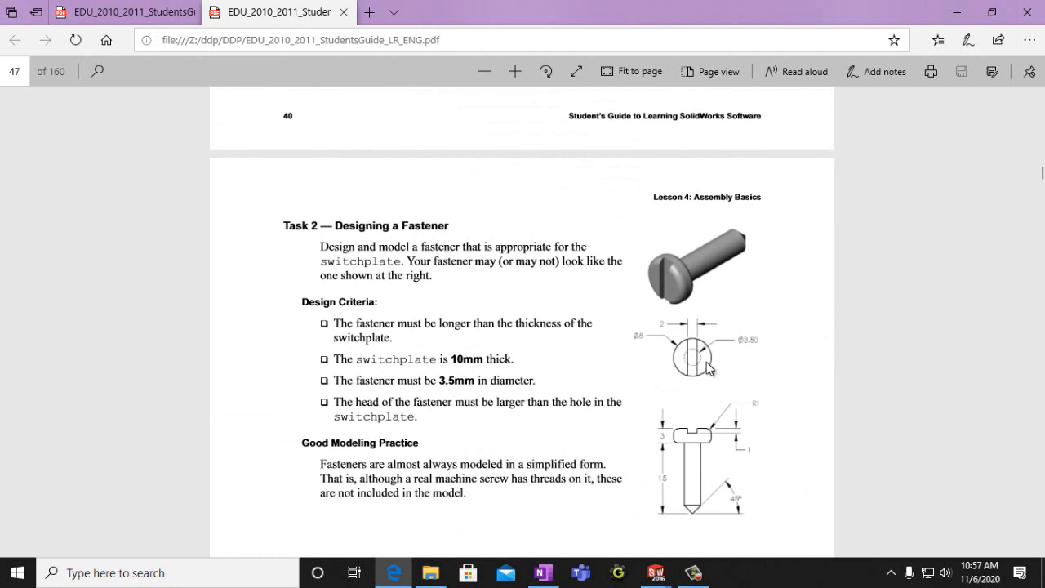
scroll(707, 368, down, 2)
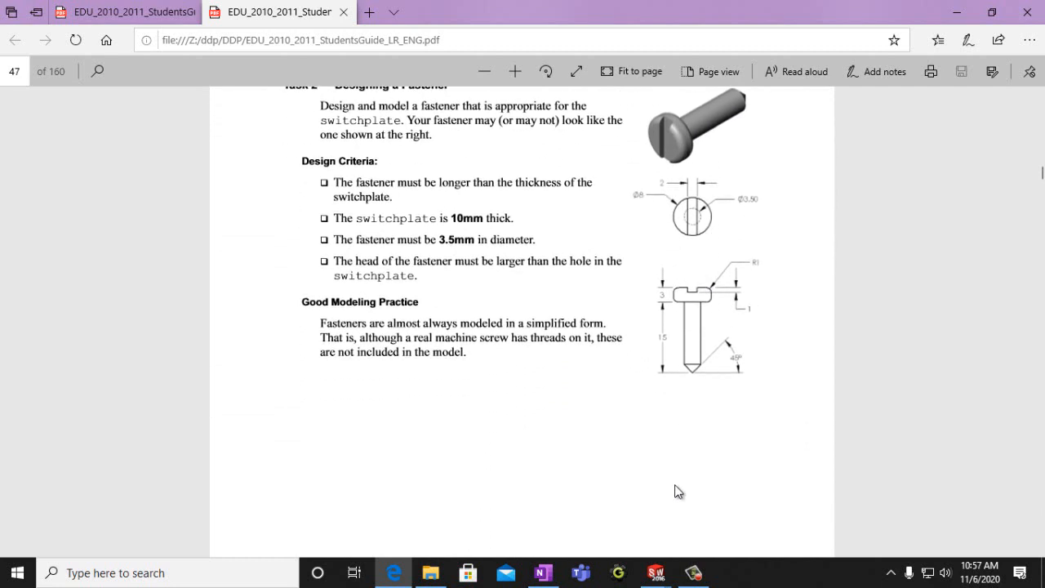
scroll(694, 462, up, 8)
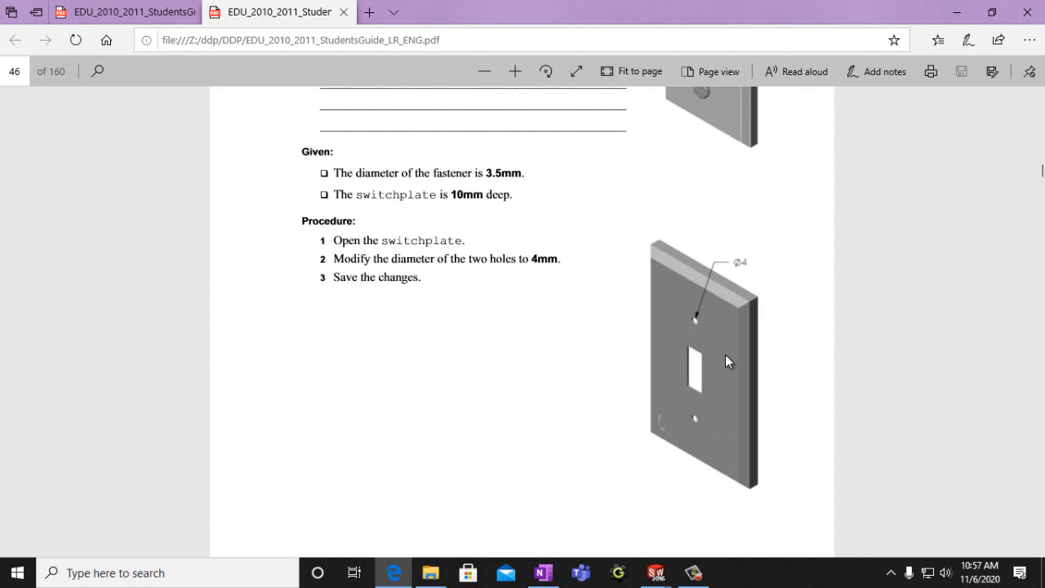
click(581, 571)
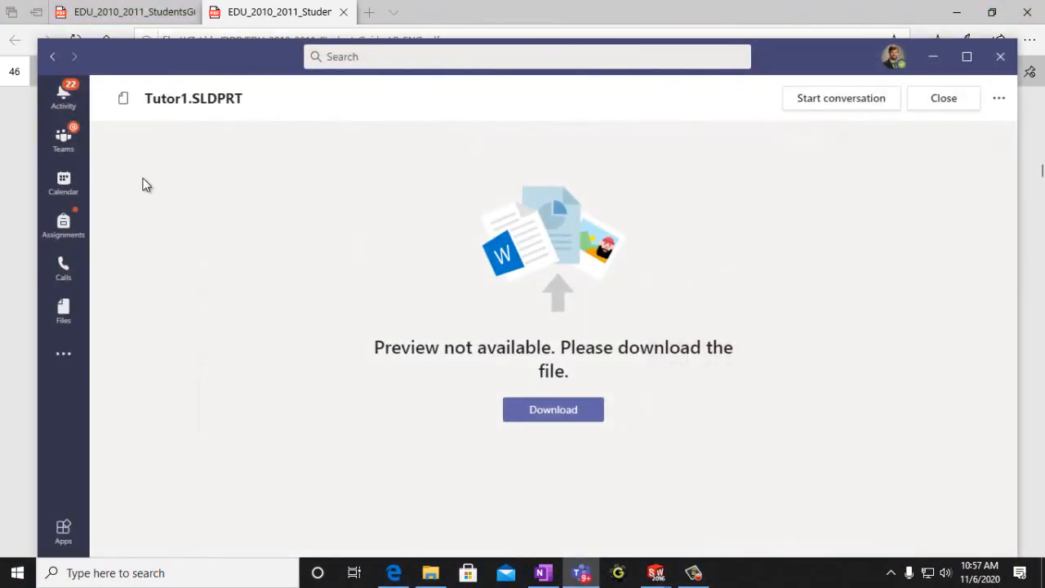
click(65, 141)
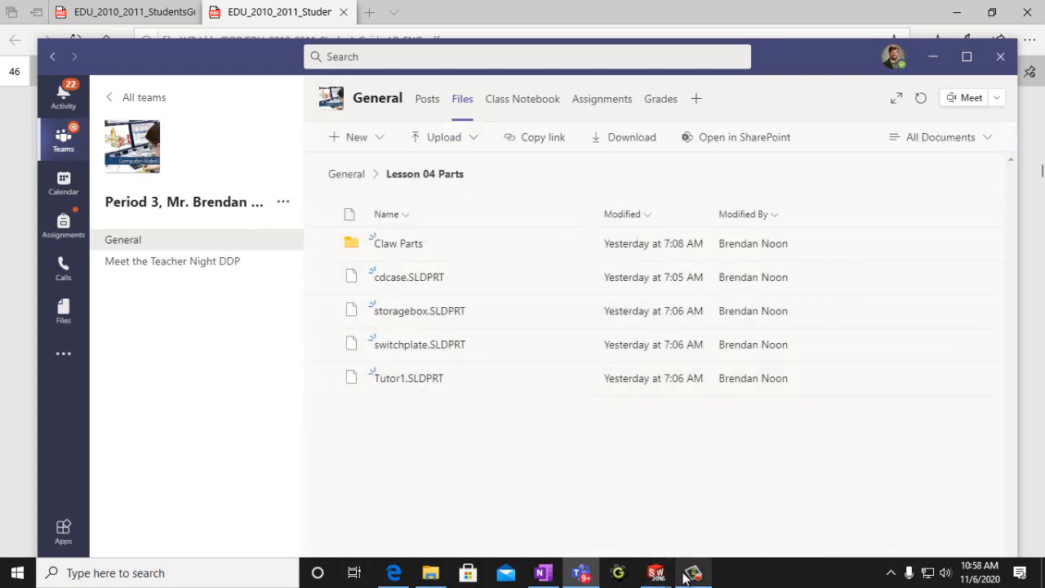
Switch back to the SOLIDWORKS drawing and create a new part document
click(657, 570)
click(679, 530)
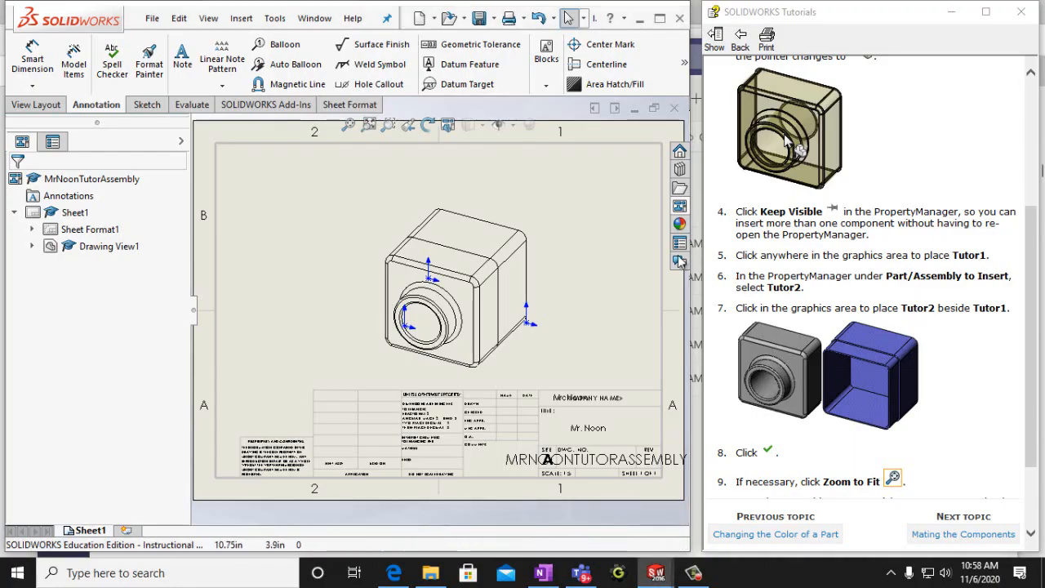
click(145, 18)
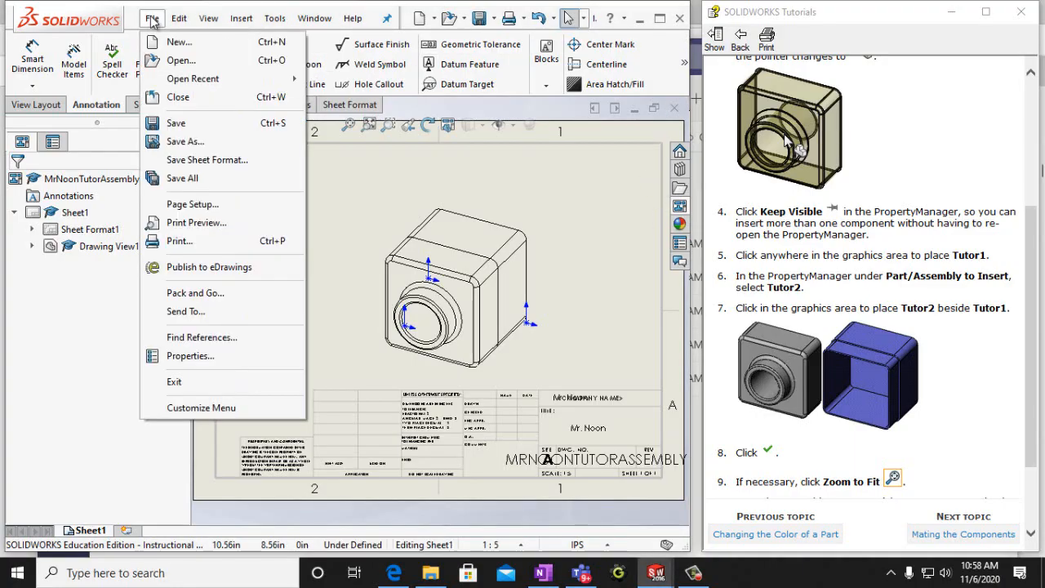
click(178, 46)
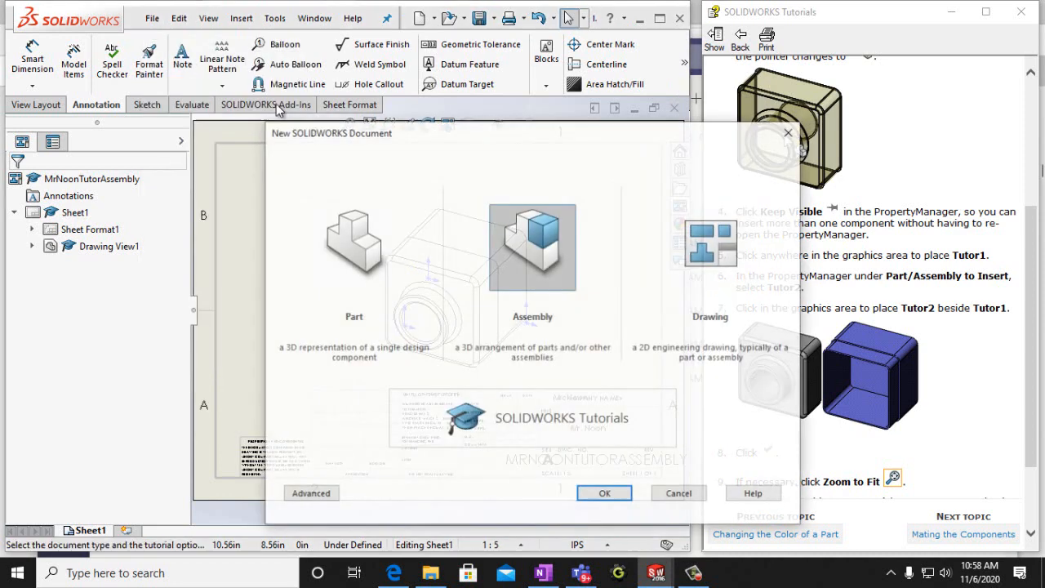
click(390, 257)
click(601, 495)
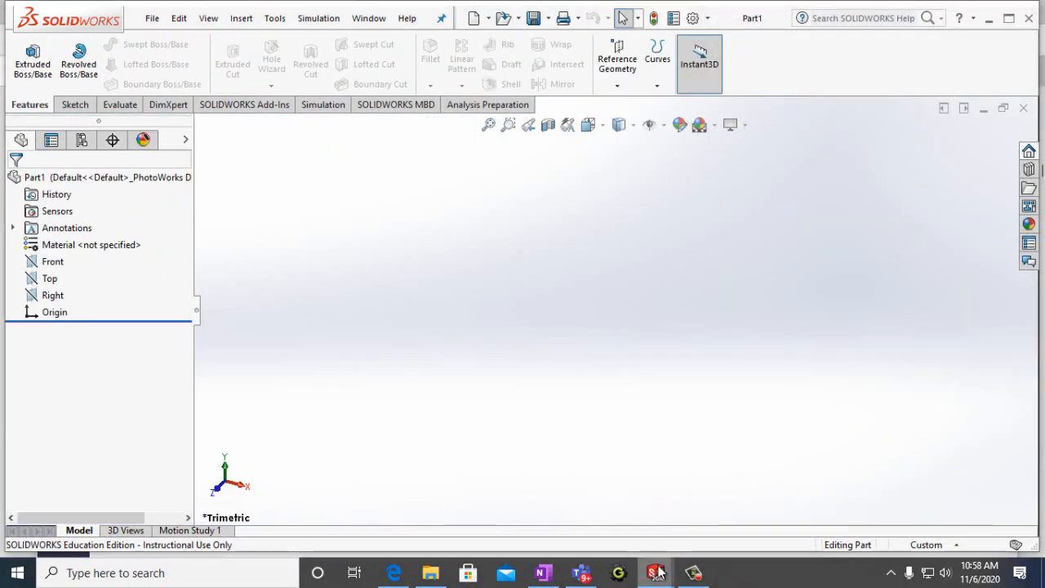
Switch to Edge and review the Task 2 fastener design criteria and dimensioned drawing in the student guide
click(402, 581)
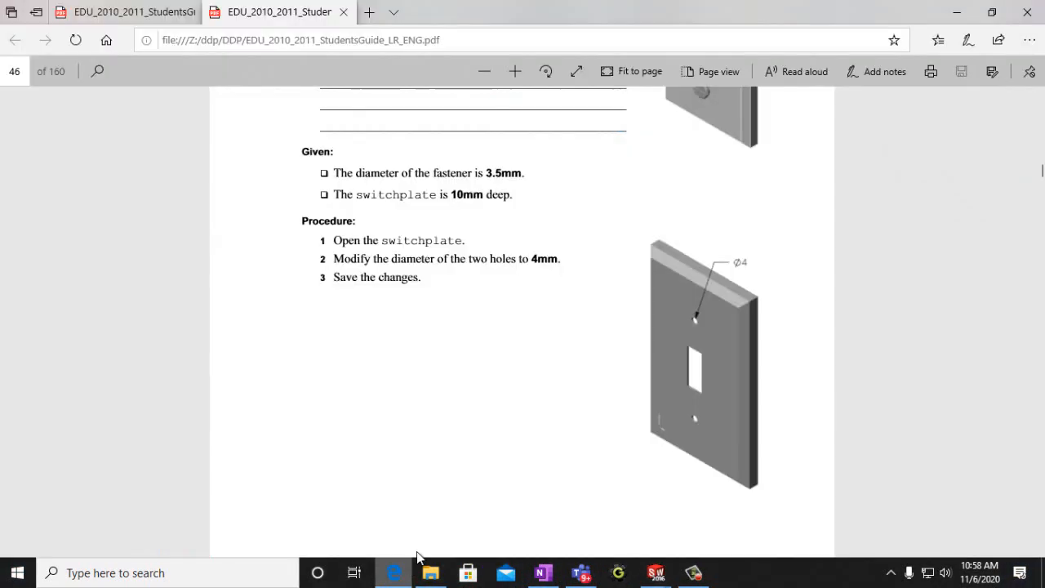
scroll(531, 459, down, 8)
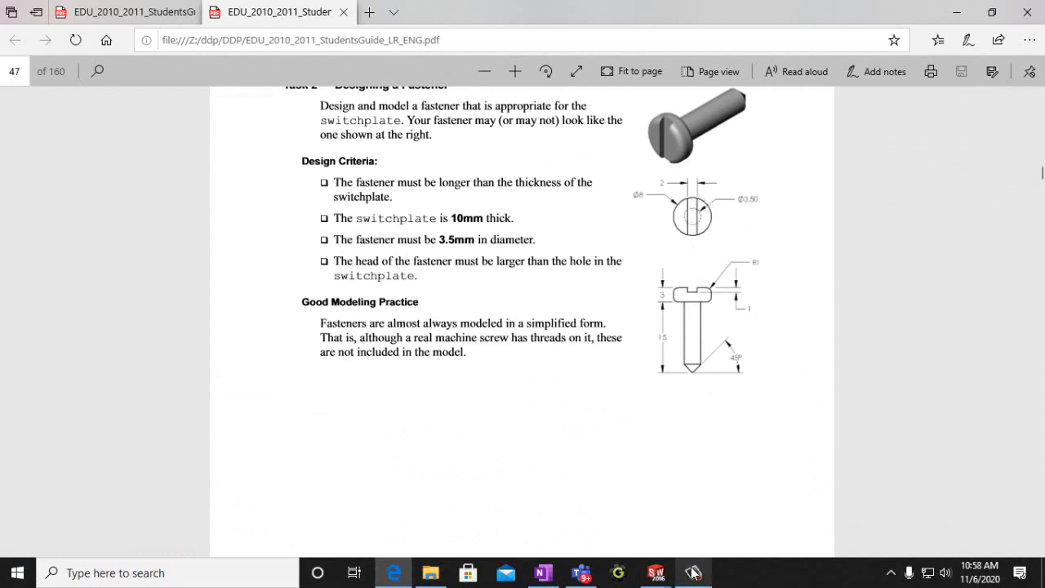
Switch back to the Tutor assembly drawing in SOLIDWORKS and close it, saving all modified documents
mouse_move(692, 572)
mouse_move(656, 572)
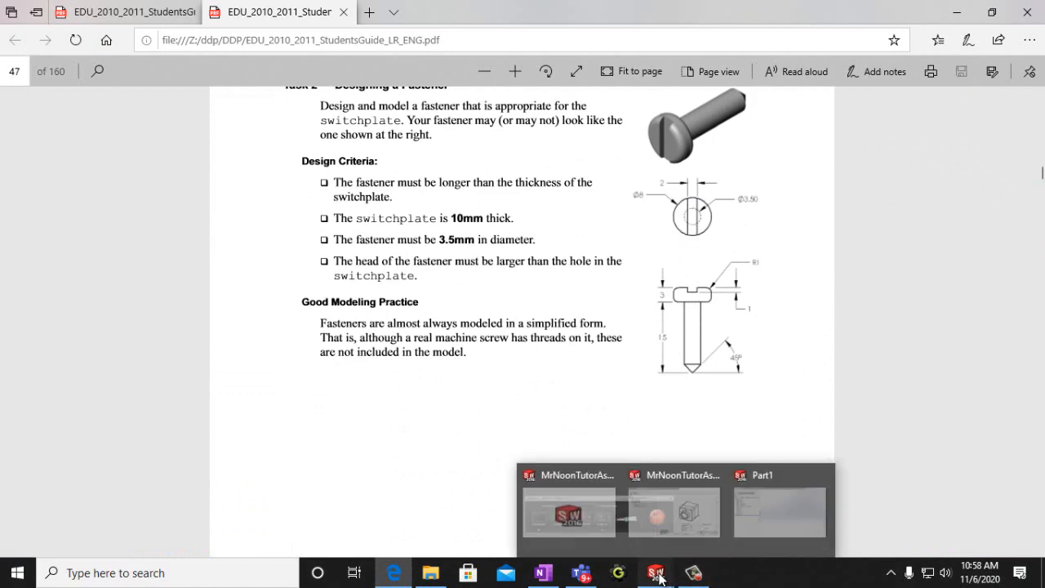
click(683, 523)
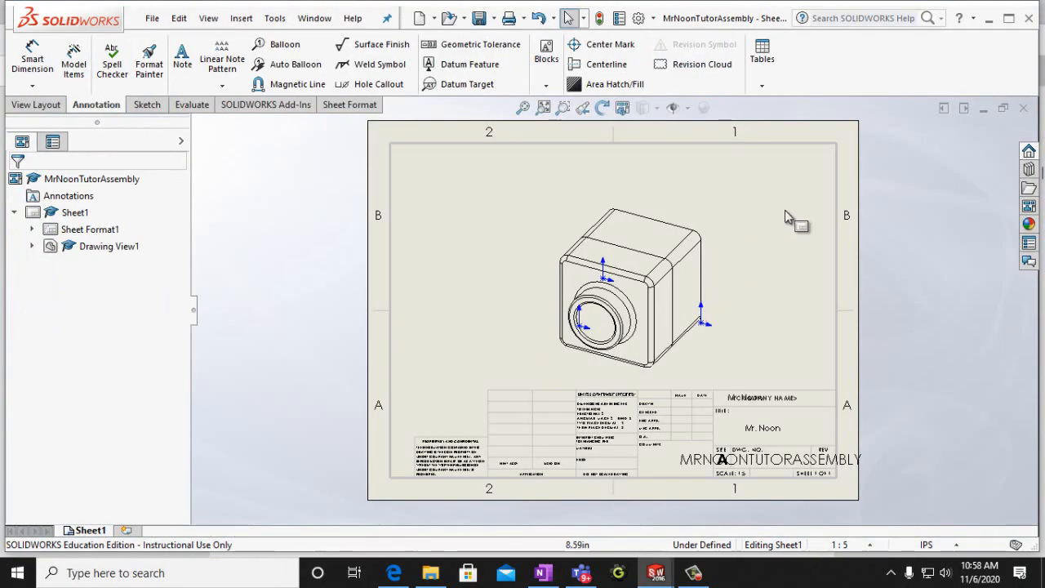
click(1024, 109)
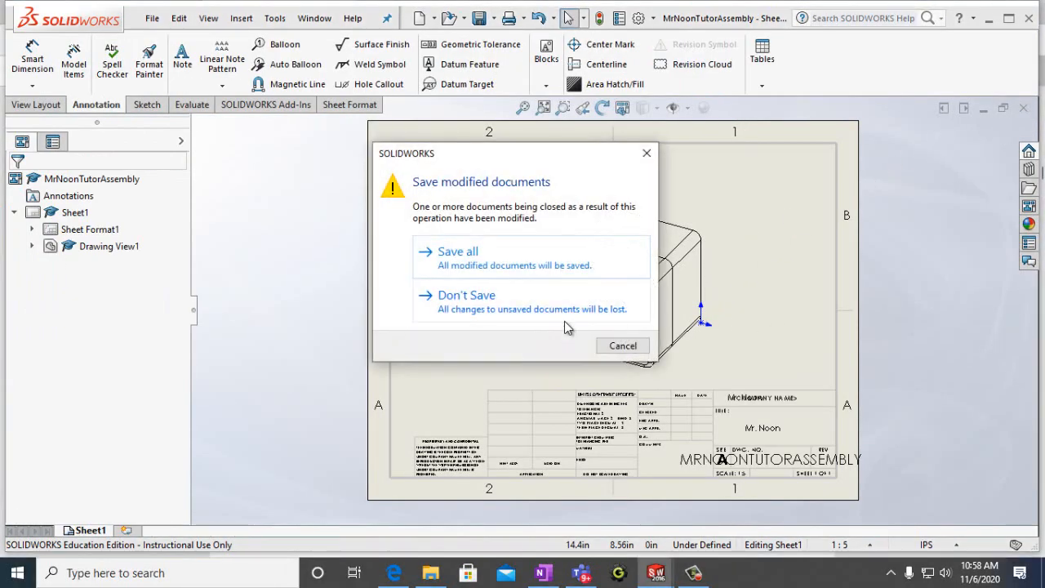
click(487, 271)
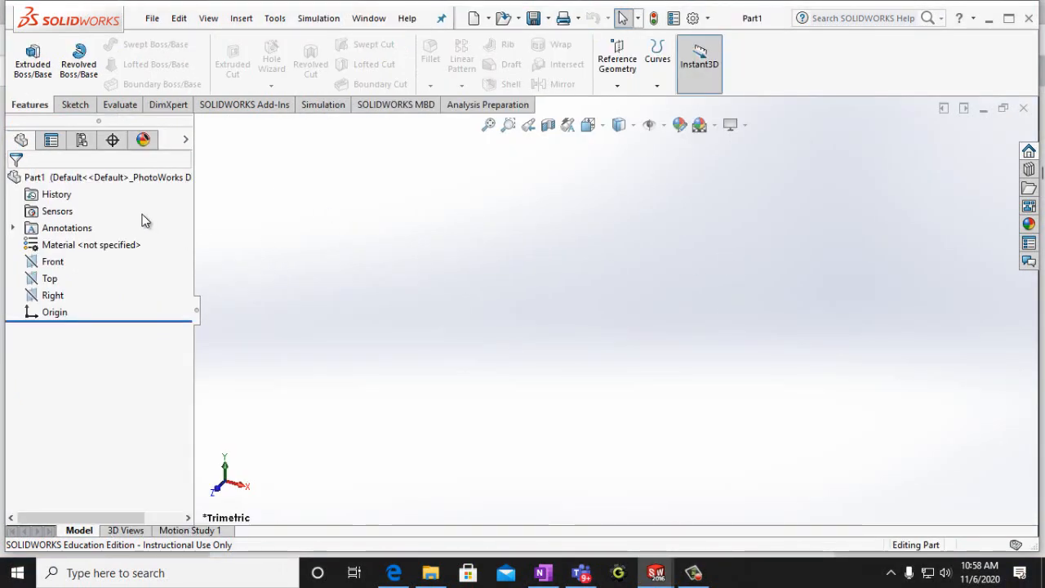
Sketch a circle about 47 mm in diameter on the Front plane, centred on the origin
click(52, 261)
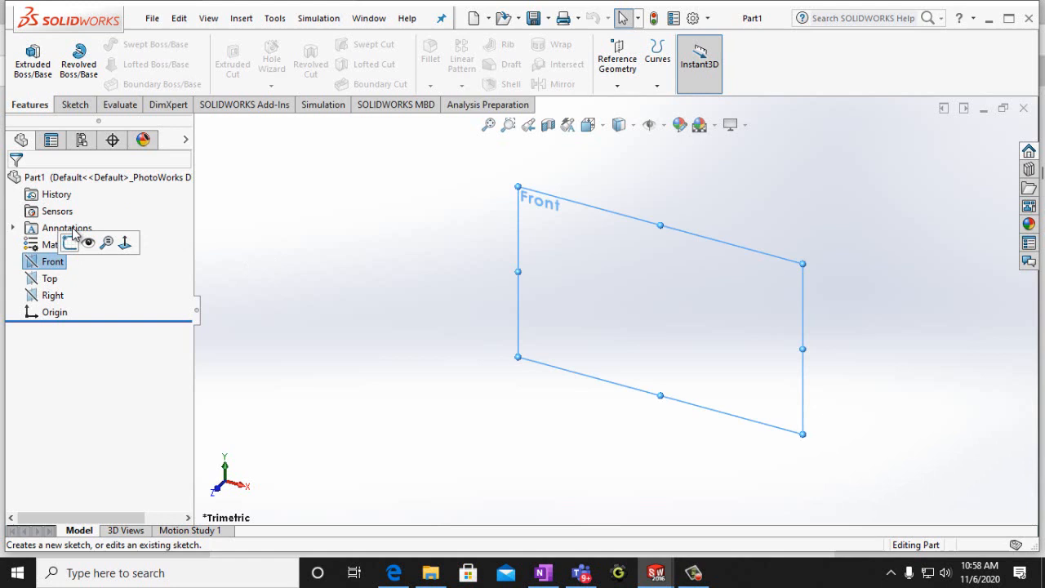
click(73, 106)
click(33, 70)
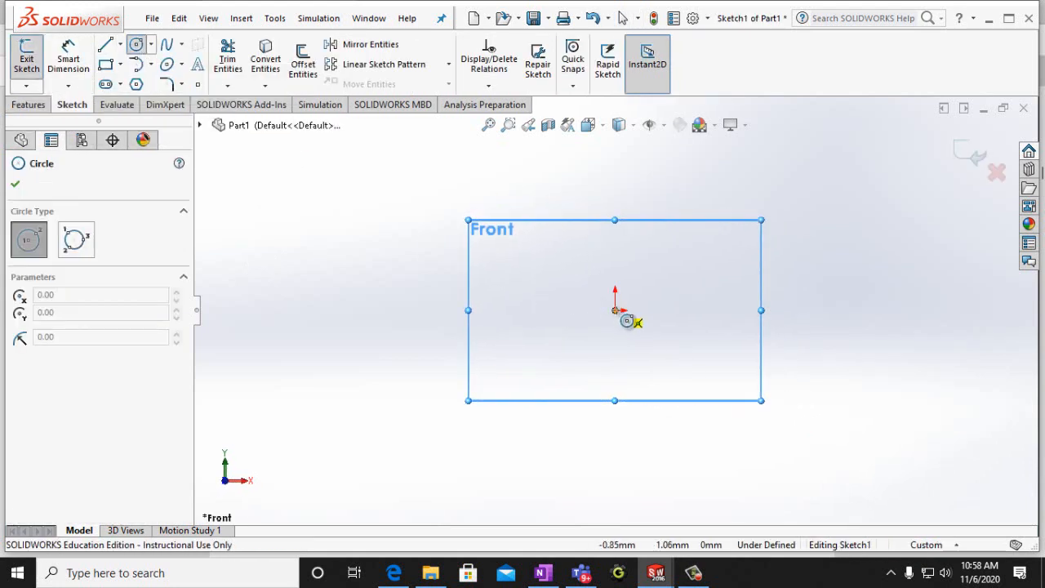
click(615, 309)
click(586, 282)
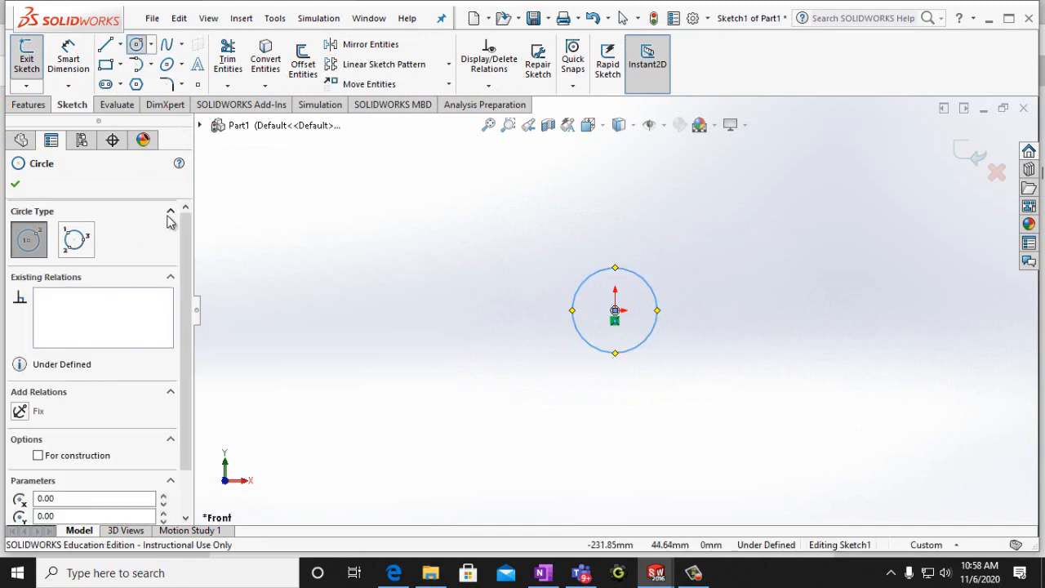
Dimension the circle's diameter and set it to 8 mm
click(69, 62)
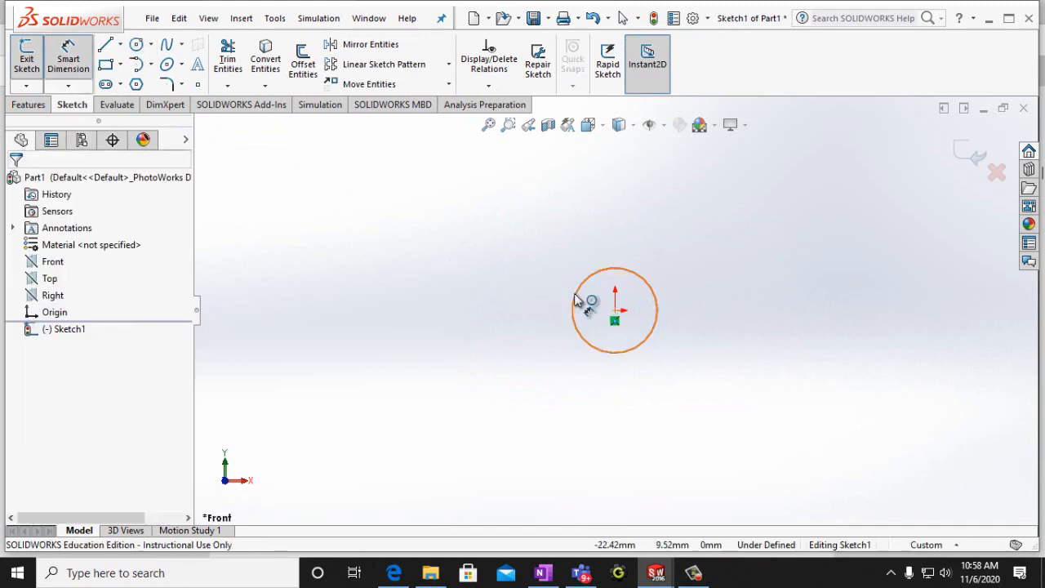
click(555, 283)
click(519, 271)
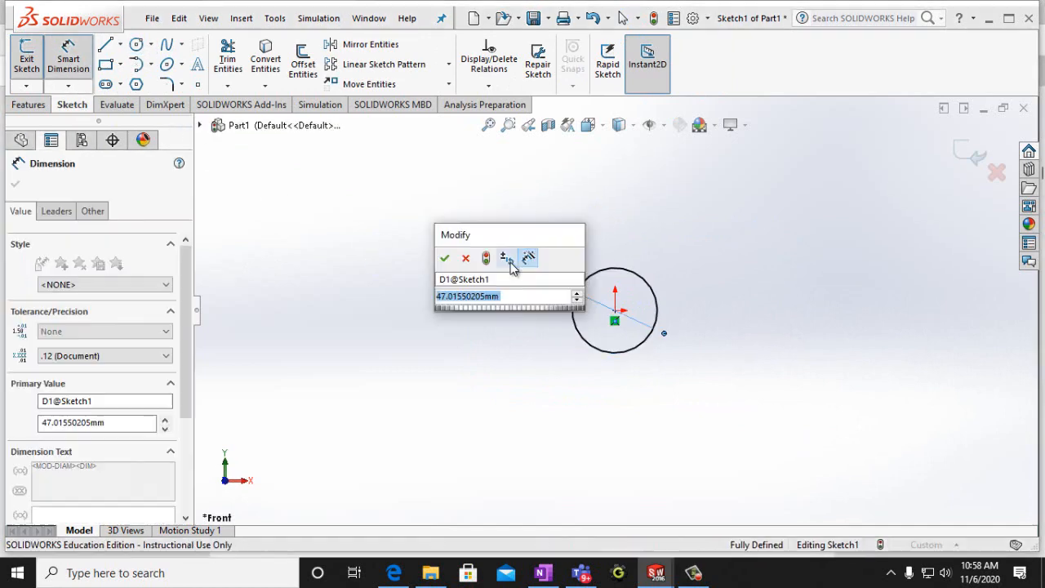
text(8mm)
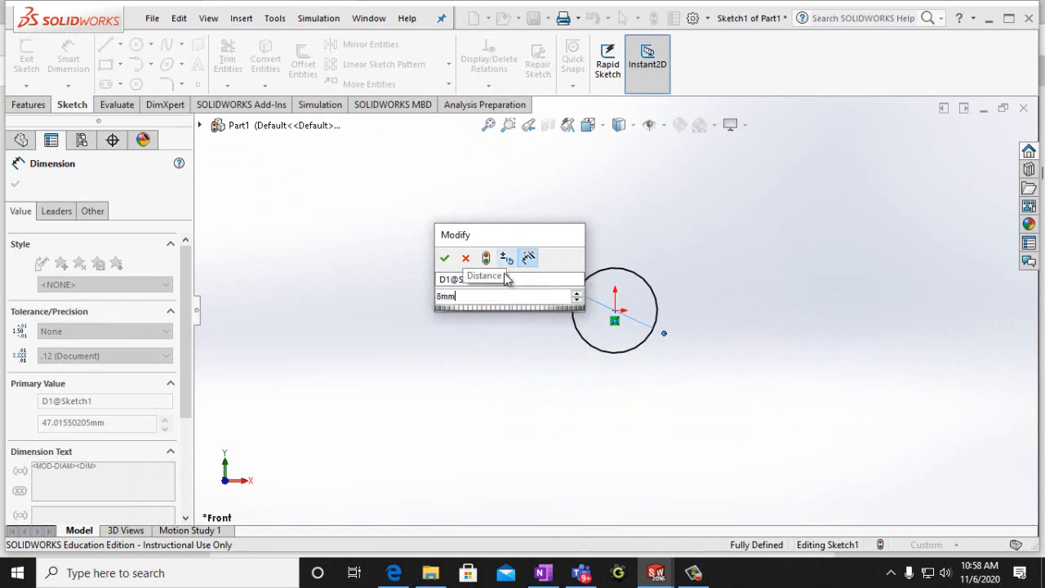
click(446, 259)
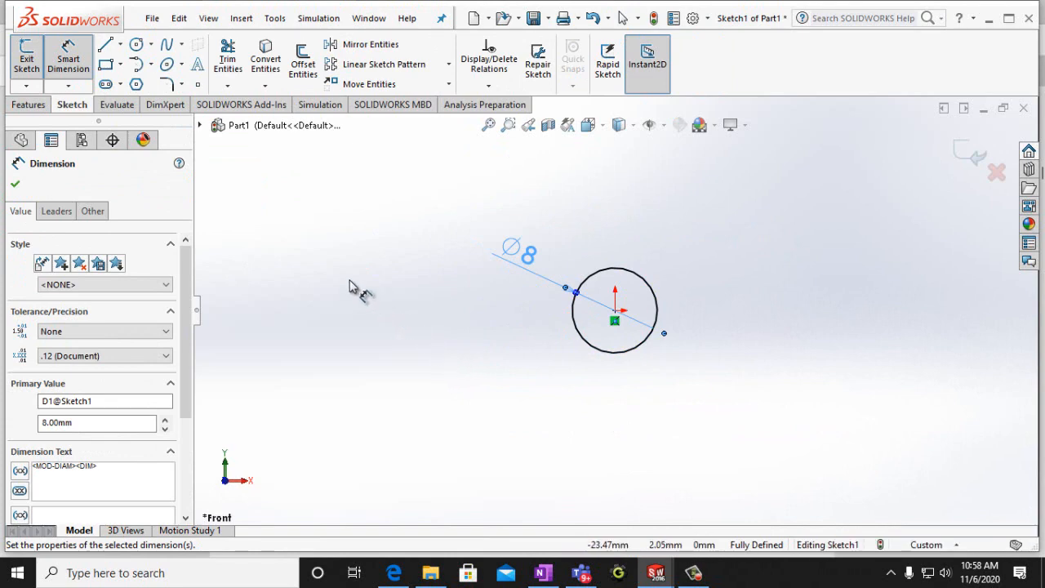
click(16, 186)
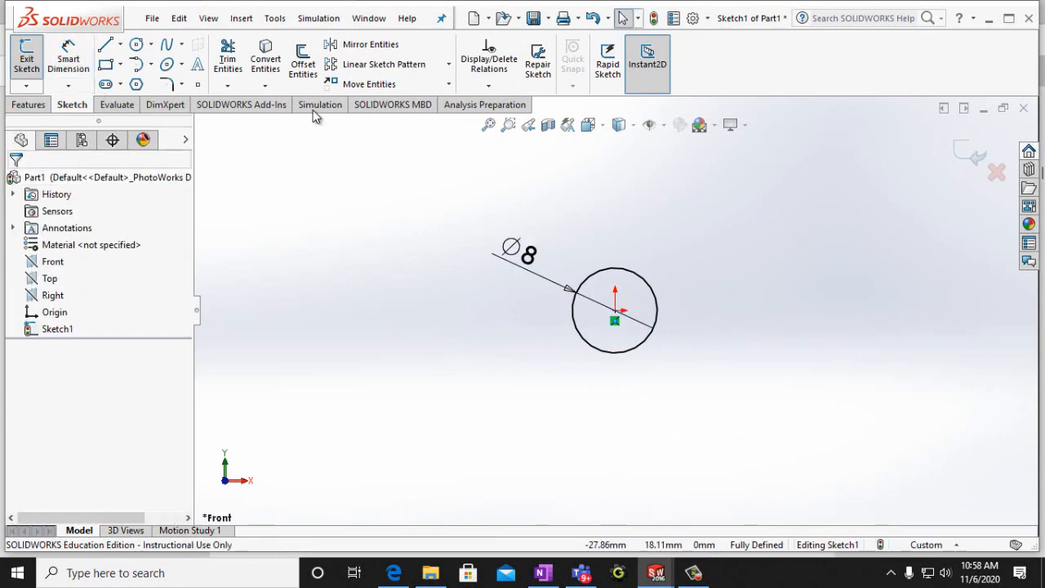
Set the part document's unit system to MMGS (millimeter, gram, second)
click(267, 20)
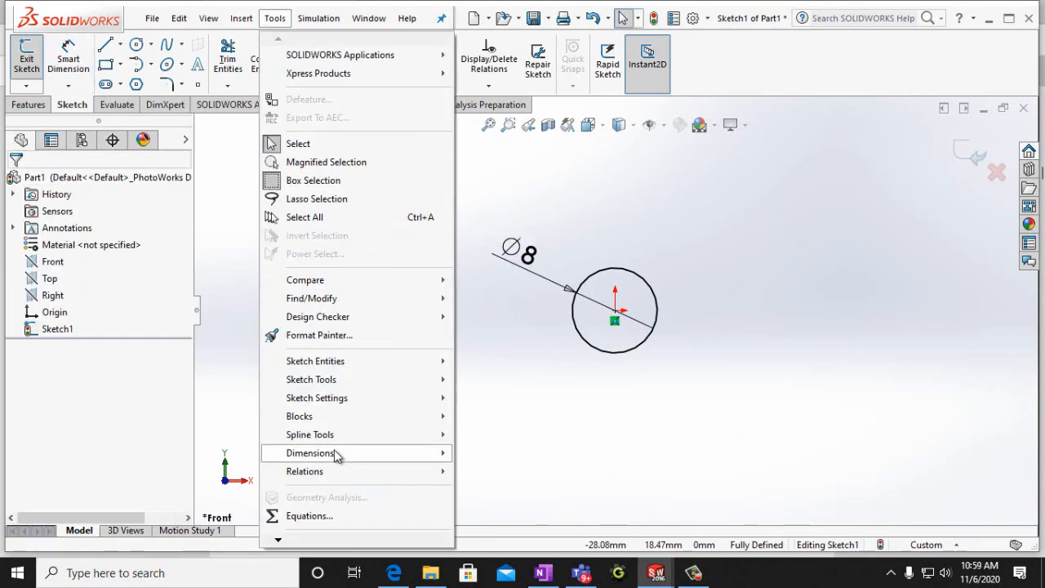
mouse_move(306, 544)
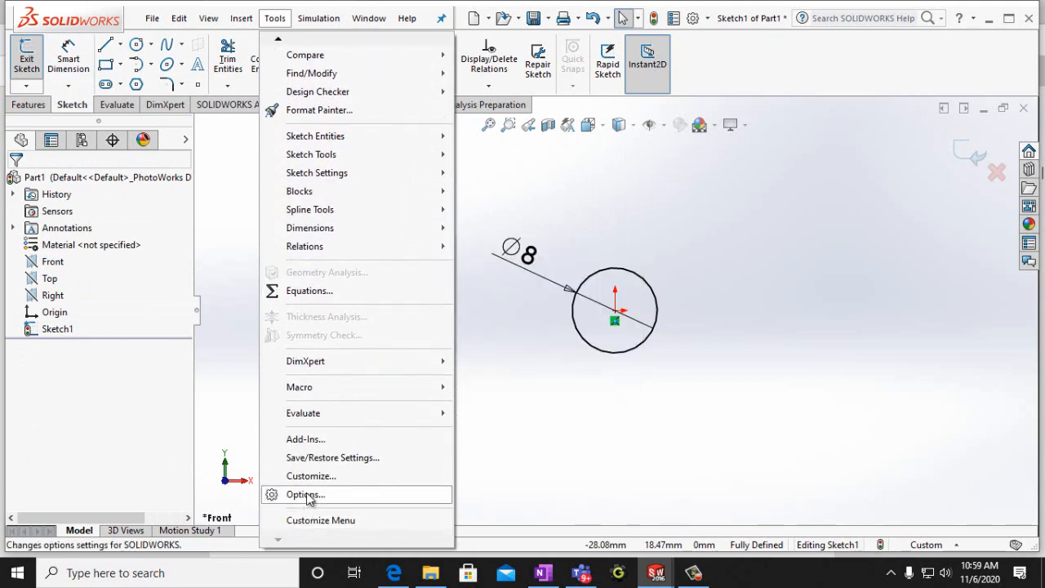
click(303, 492)
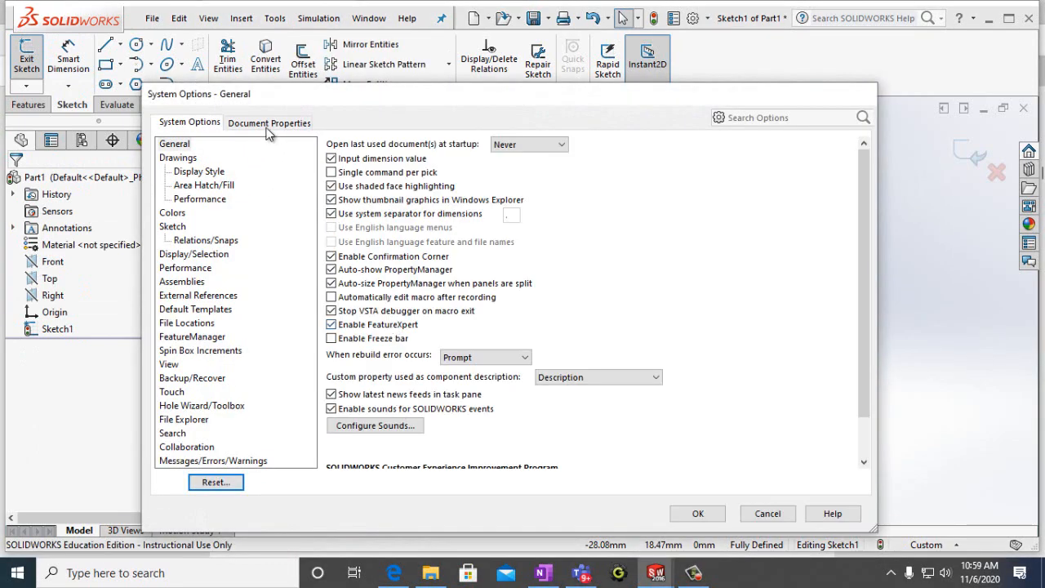
click(268, 124)
click(173, 254)
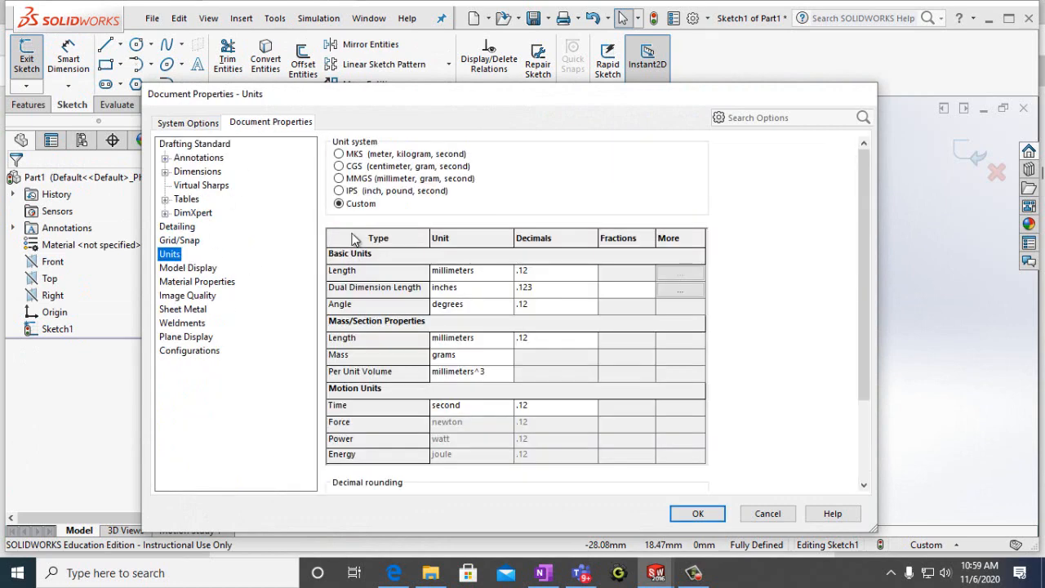
click(339, 178)
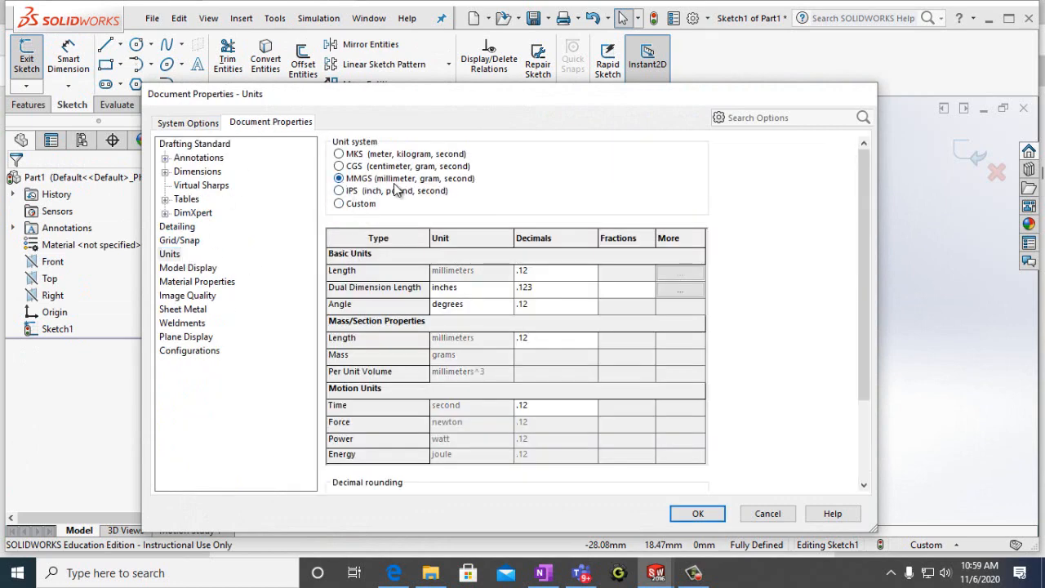
click(696, 513)
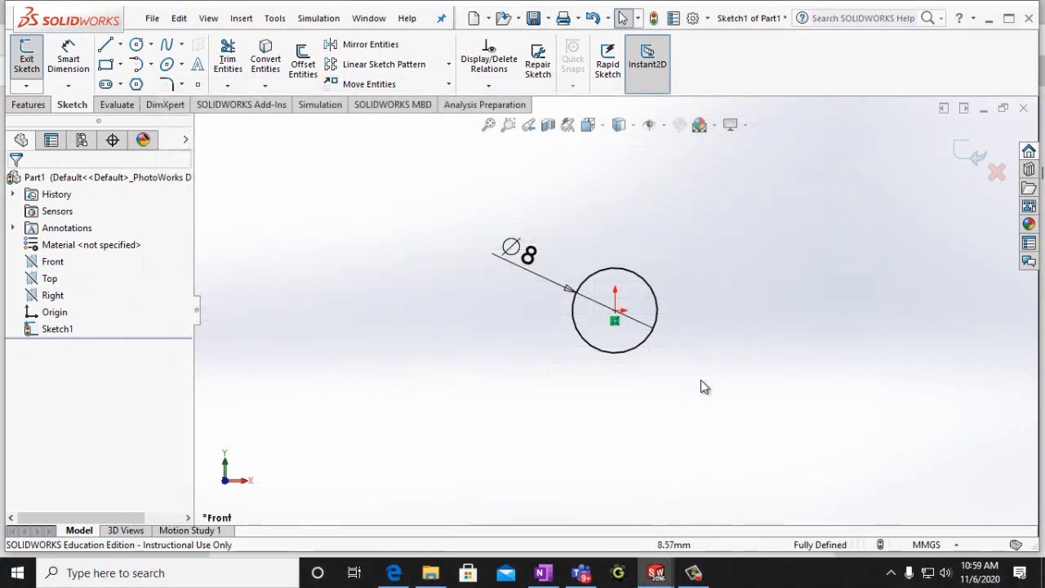
Extrude the 8 mm circle to a blind depth of 3 mm, checking the head thickness in the student guide in Edge
click(29, 105)
click(33, 62)
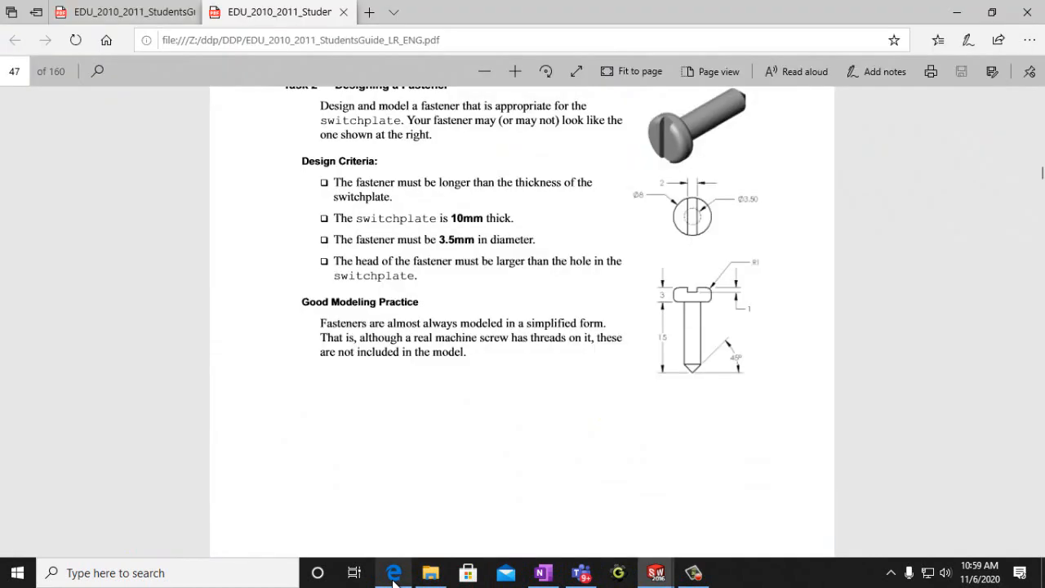
click(394, 573)
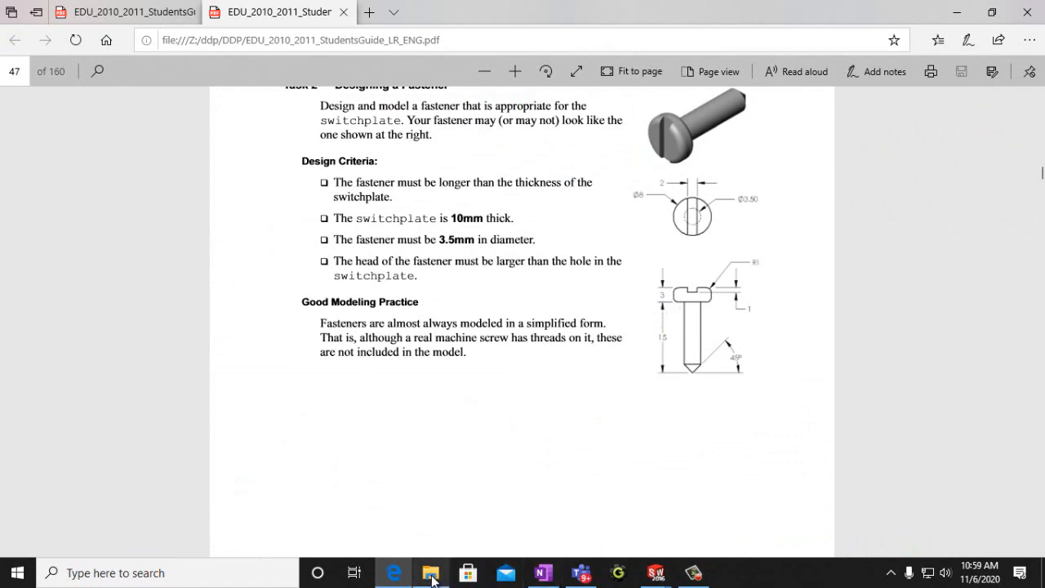
mouse_move(431, 576)
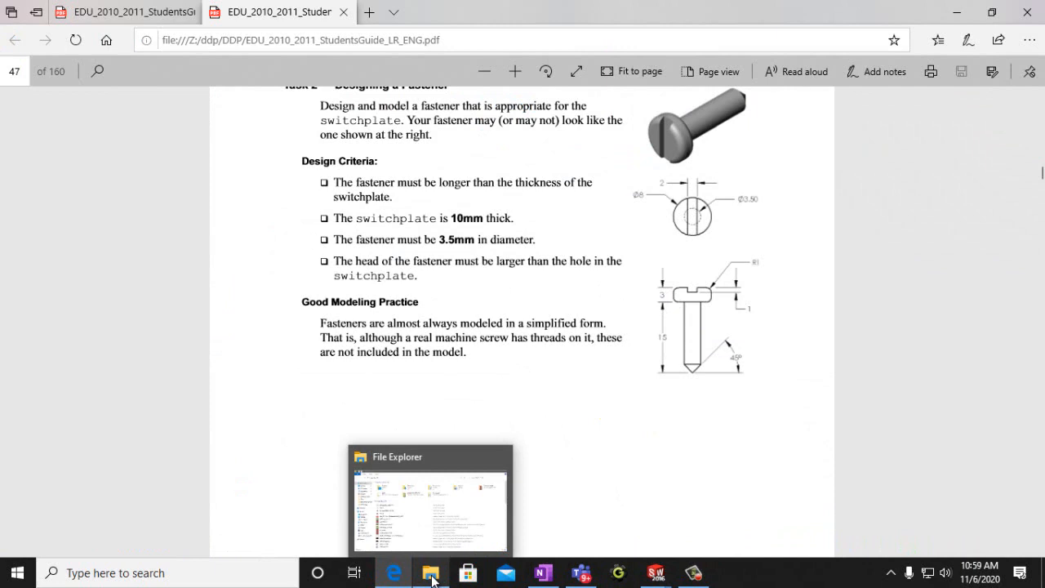
mouse_move(652, 580)
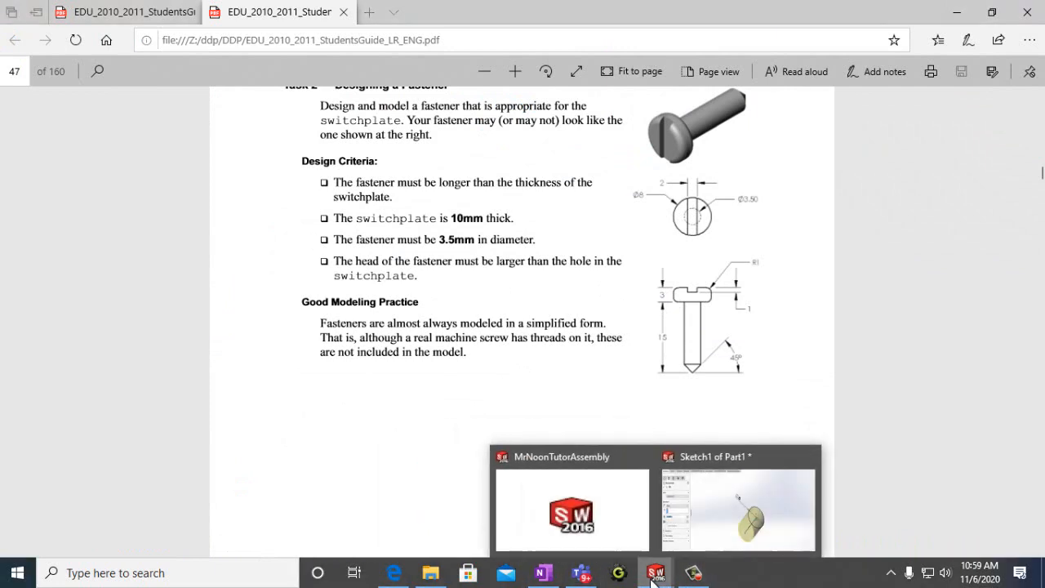
click(735, 507)
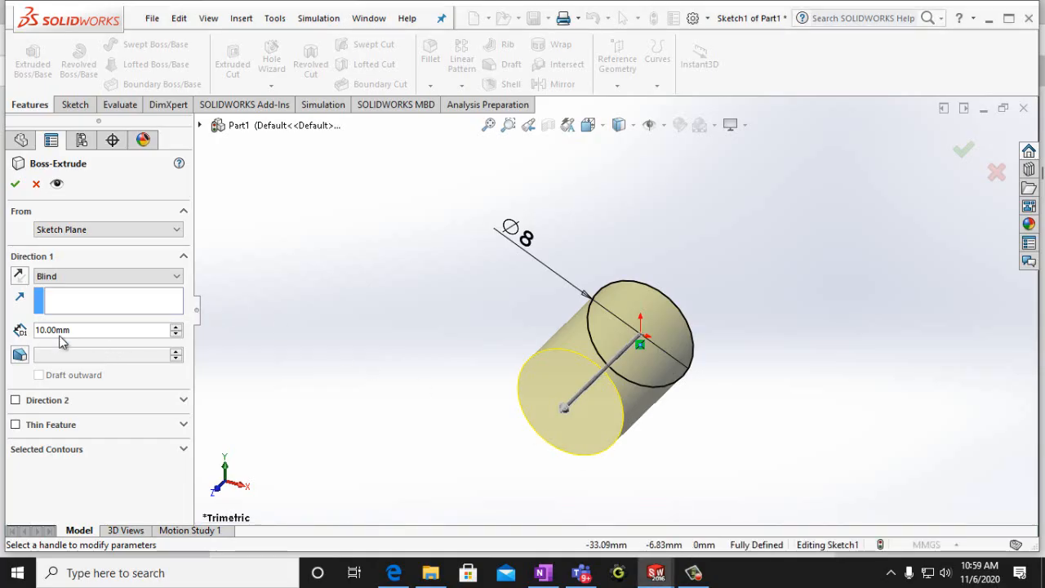
text(3mm)
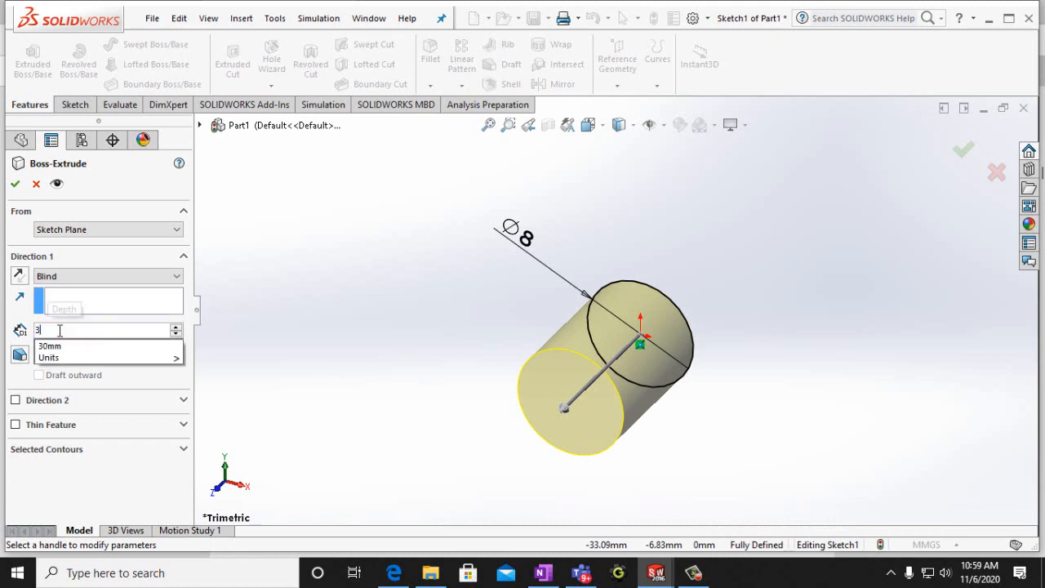
click(16, 185)
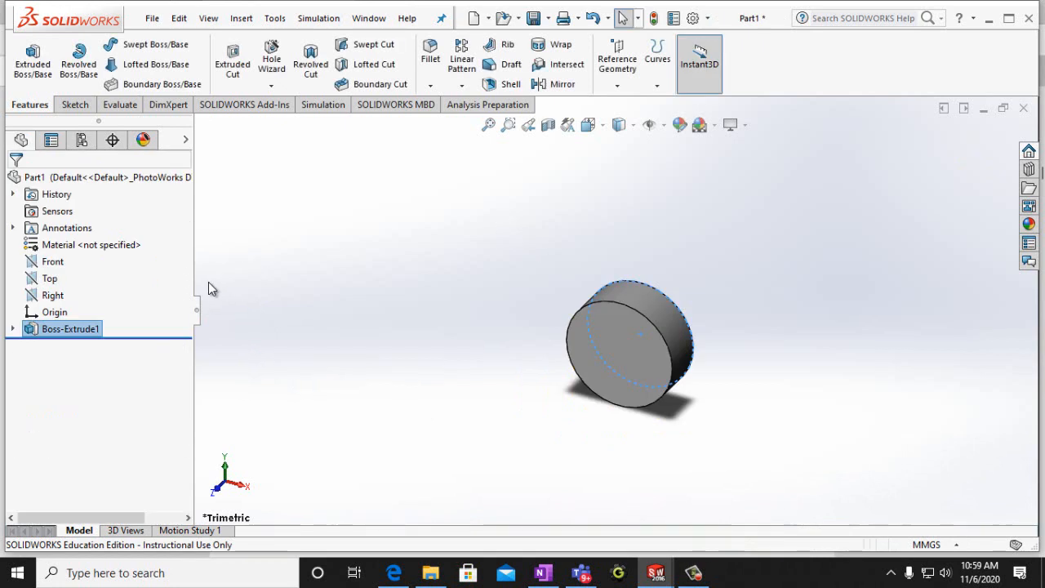
click(397, 372)
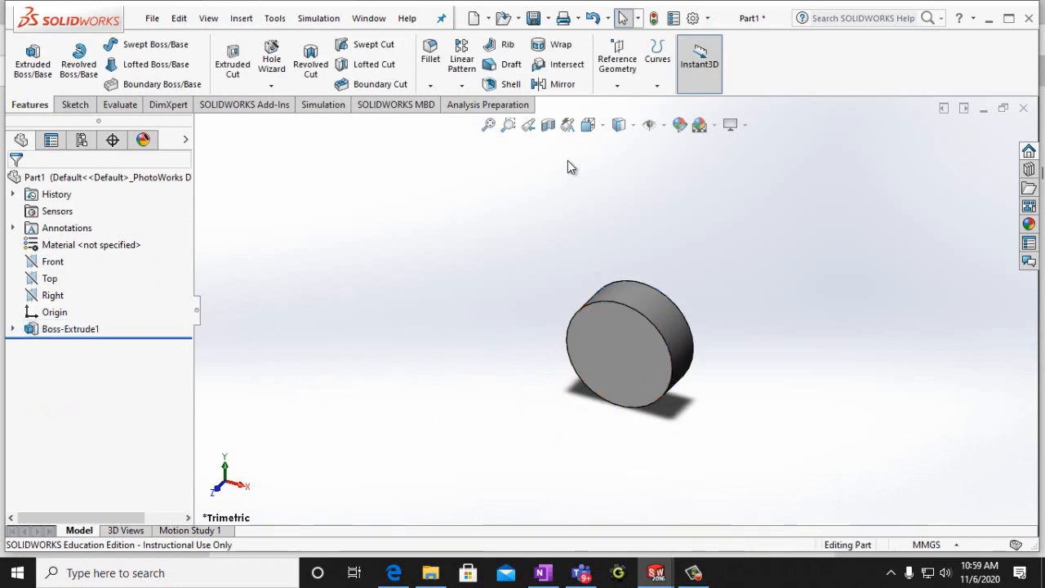
Sketch a center rectangle about 11 mm by 1.9 mm on the disc's front face, centred on the origin and extending past both sides
click(589, 126)
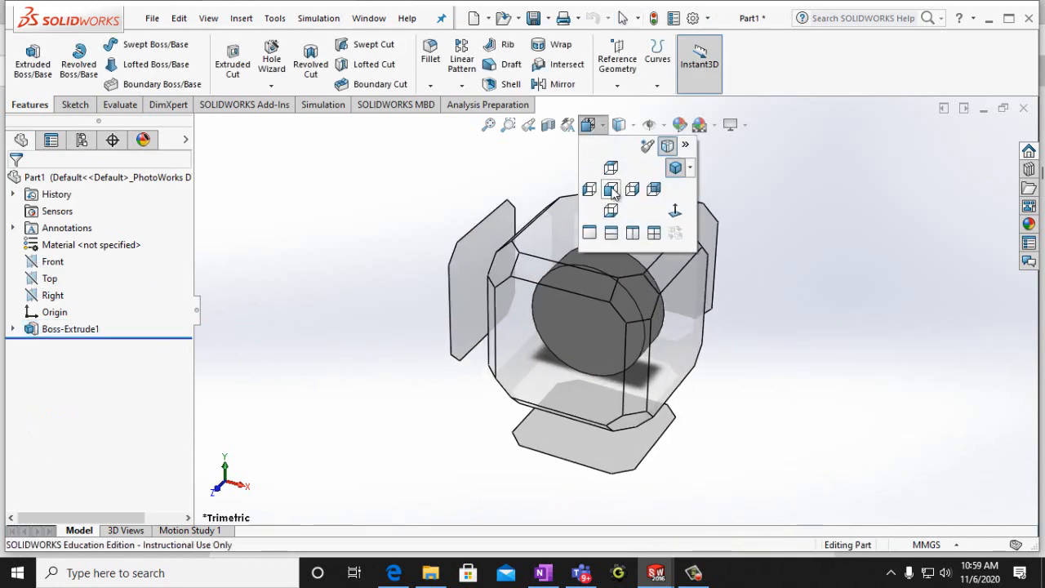
click(611, 190)
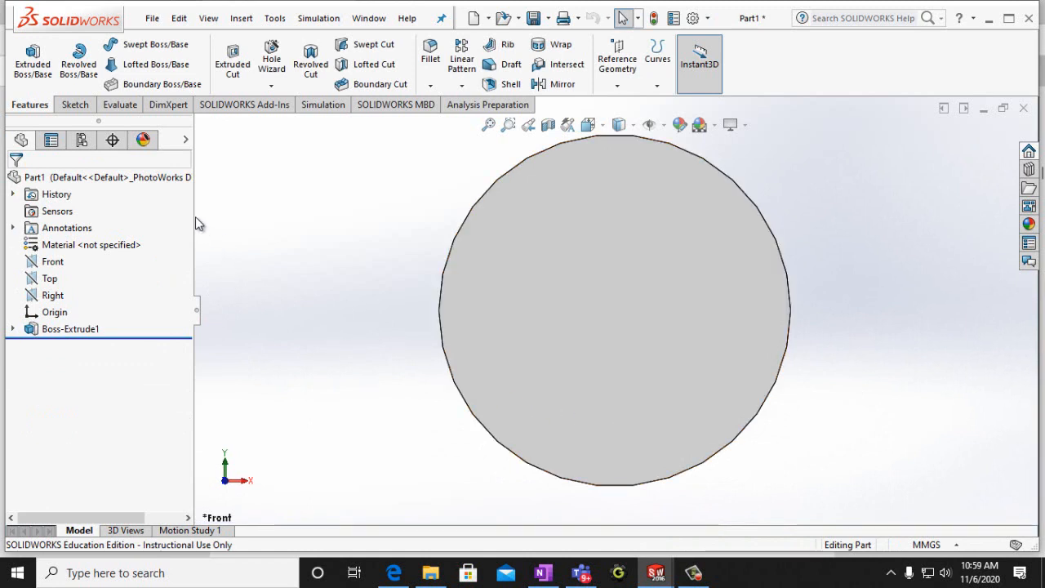
click(551, 275)
click(75, 105)
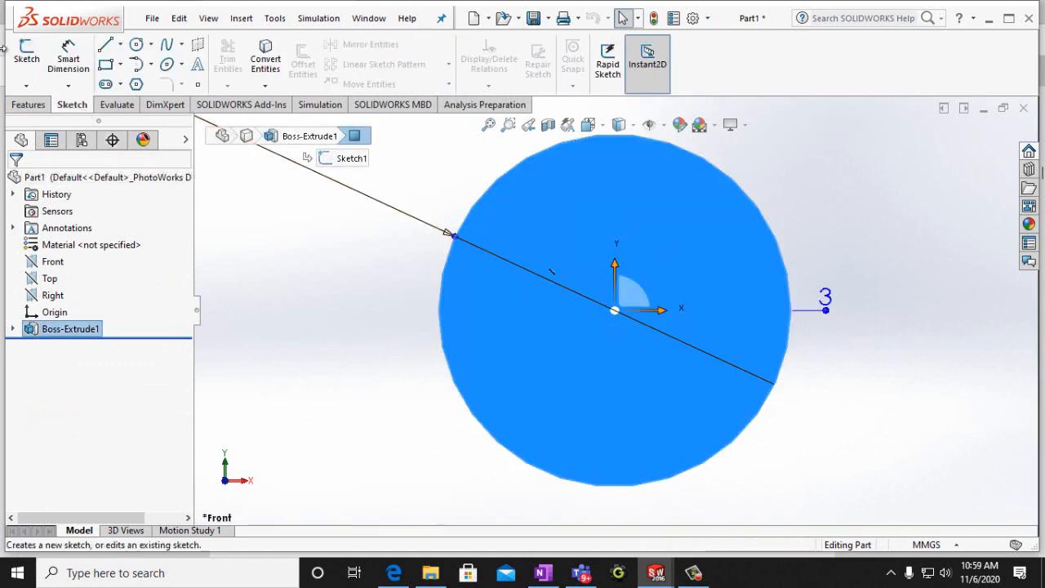
click(27, 58)
click(107, 67)
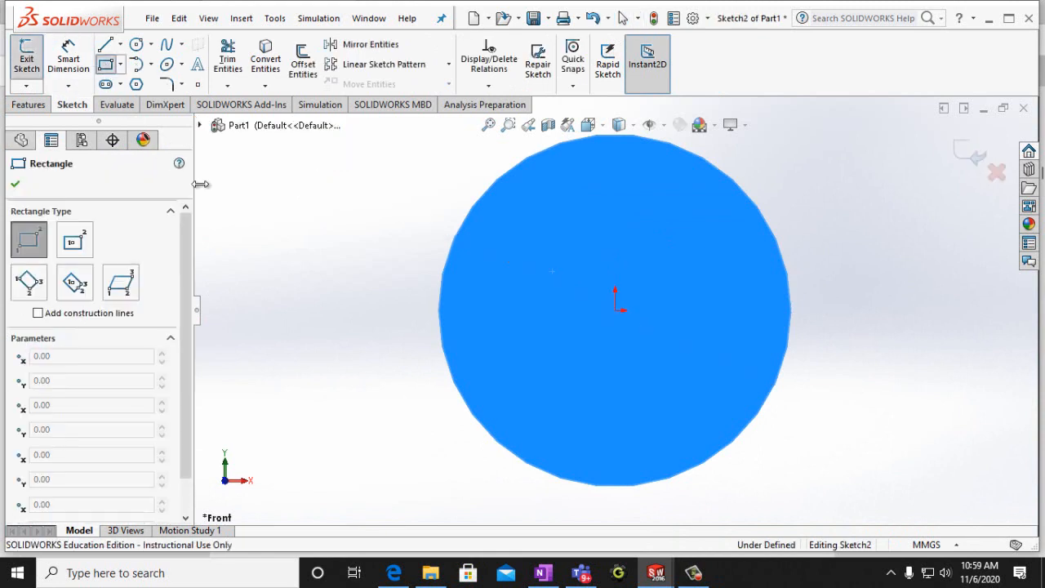
click(121, 65)
click(131, 101)
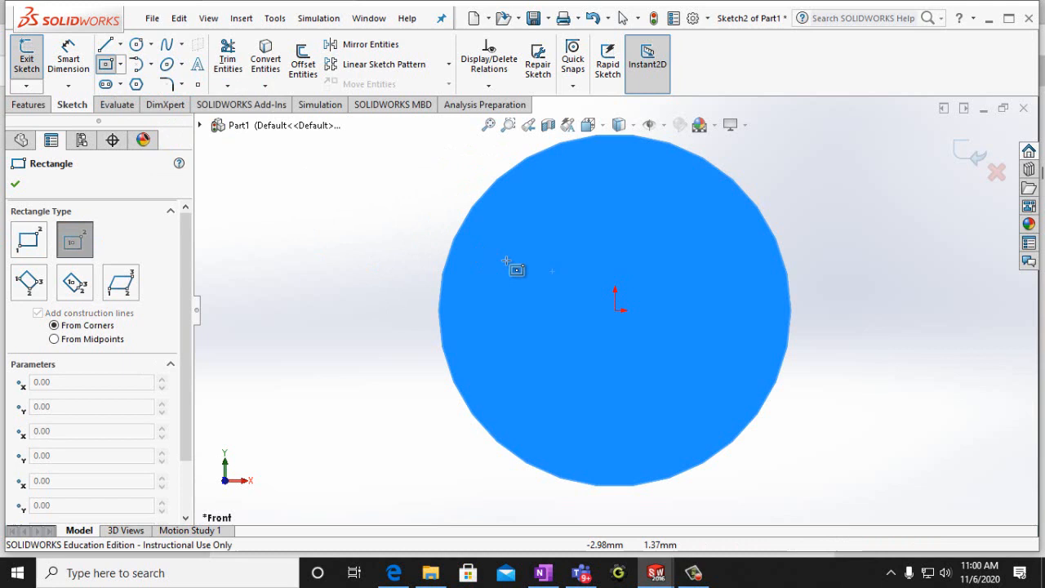
click(619, 311)
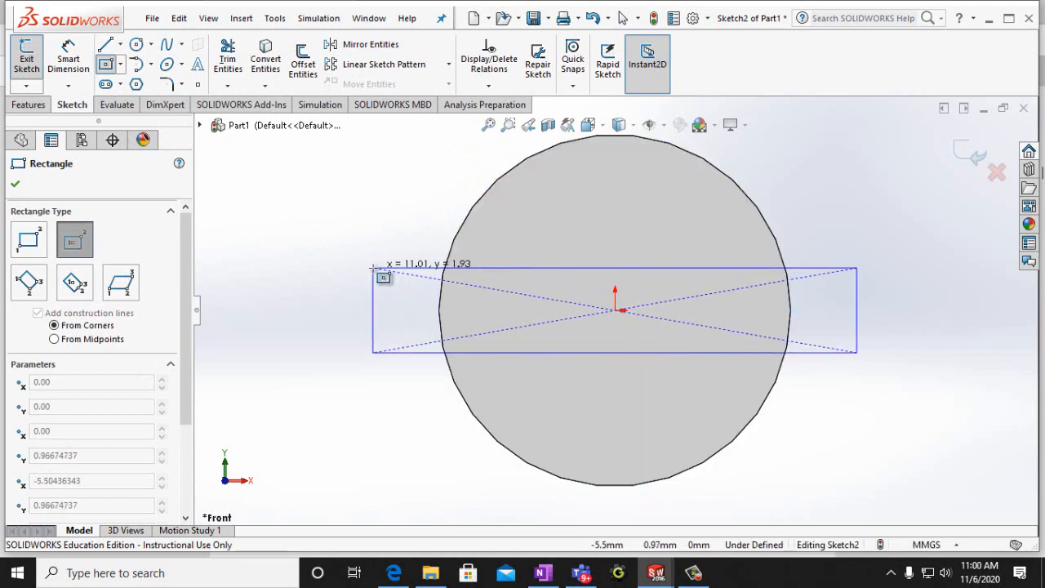
click(373, 268)
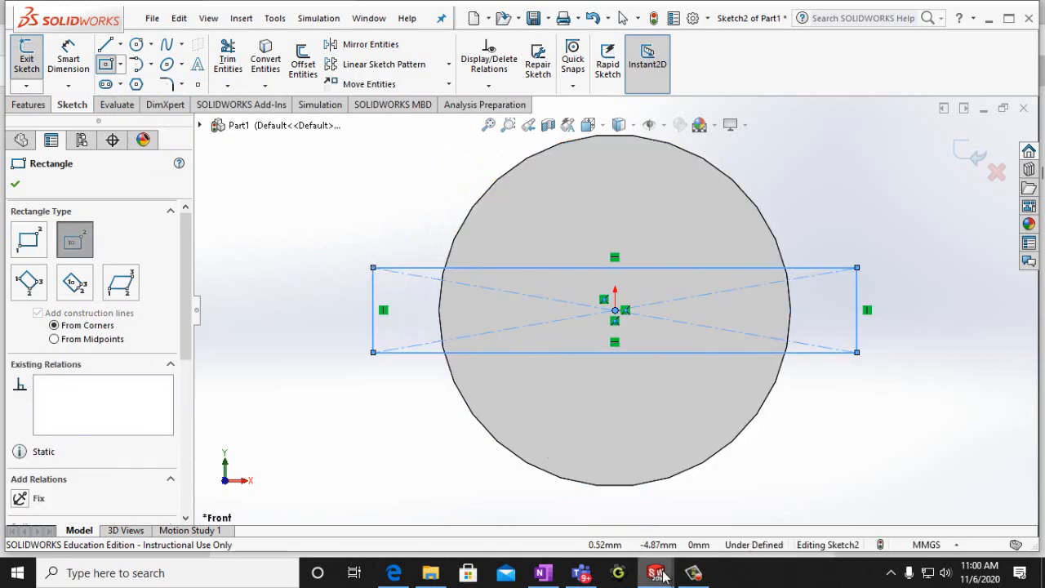
Check the slot width in the student guide in Edge and dimension the rectangle's height to 2 mm in SOLIDWORKS
click(393, 572)
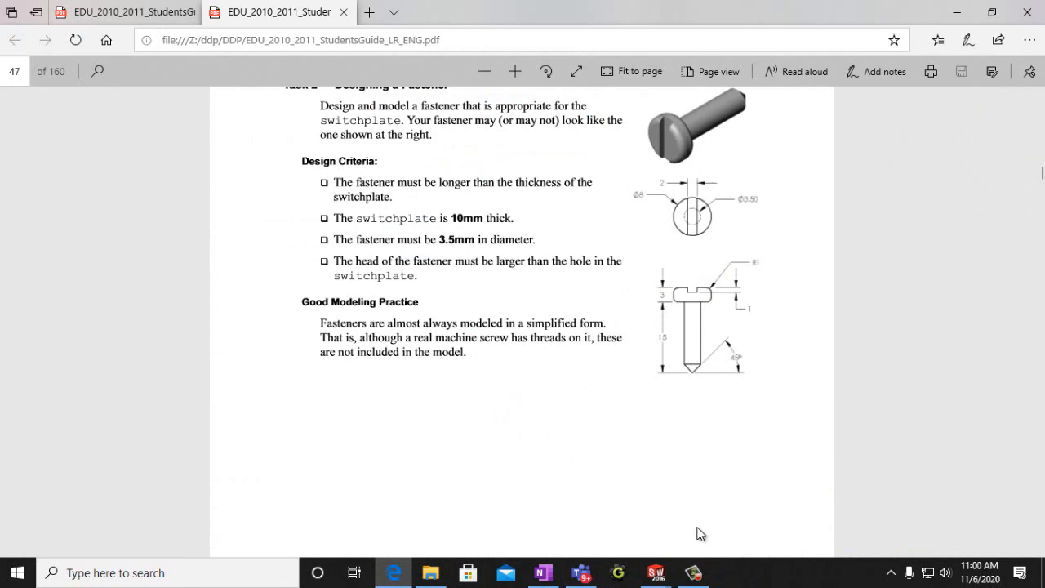
mouse_move(655, 572)
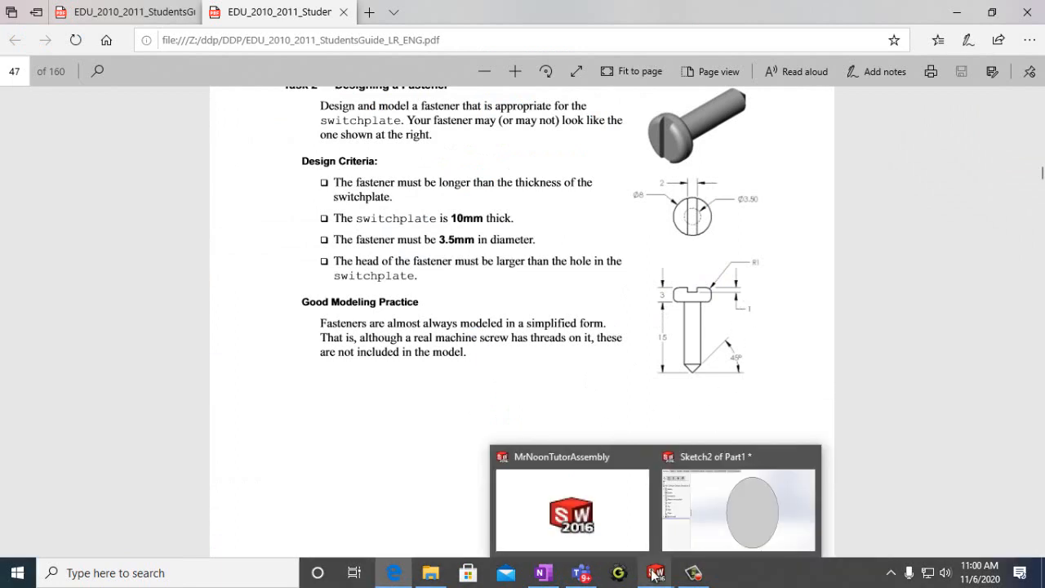
click(714, 523)
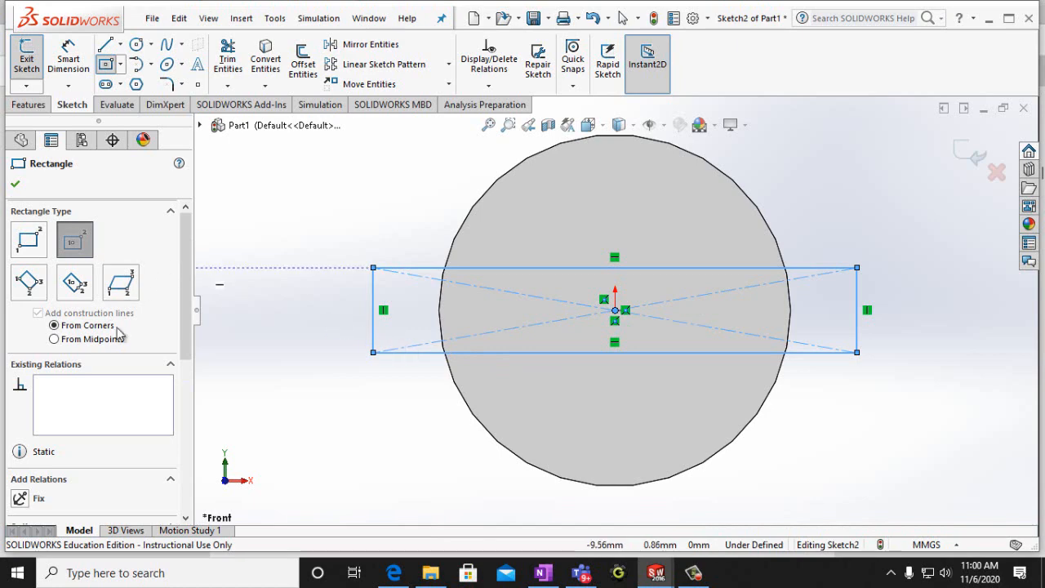
click(69, 62)
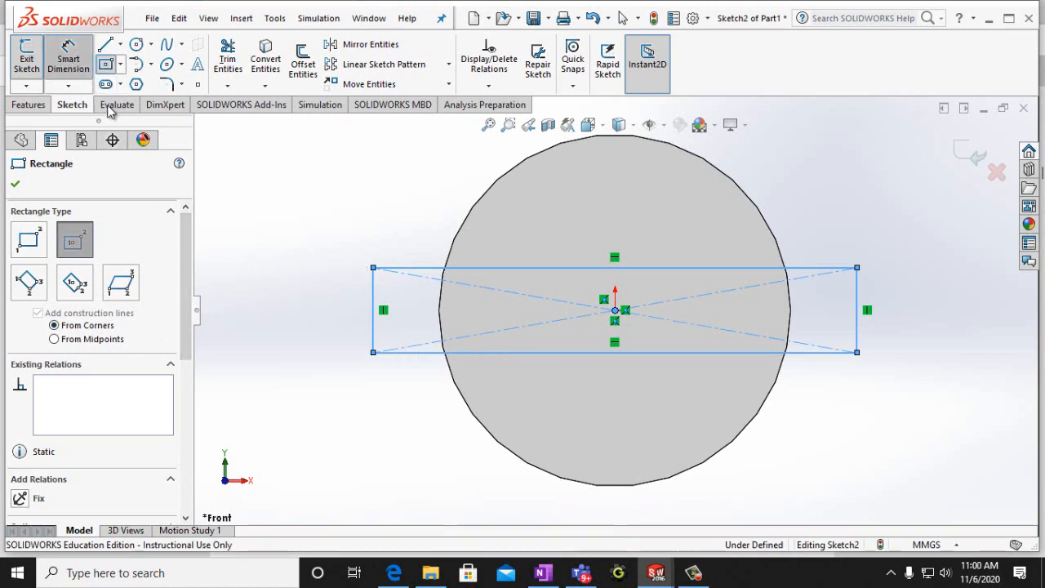
click(371, 298)
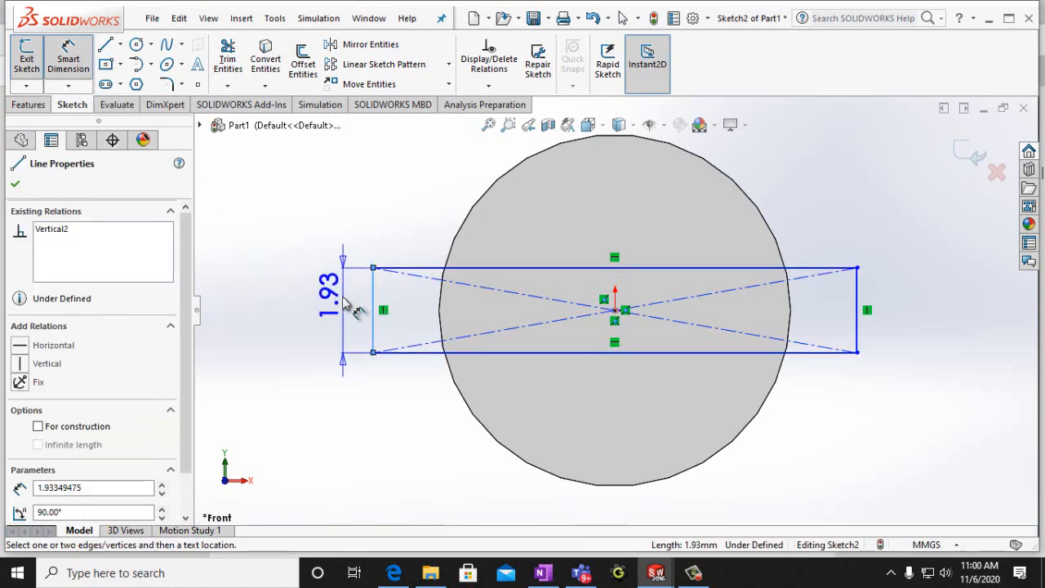
click(346, 303)
text(2mm)
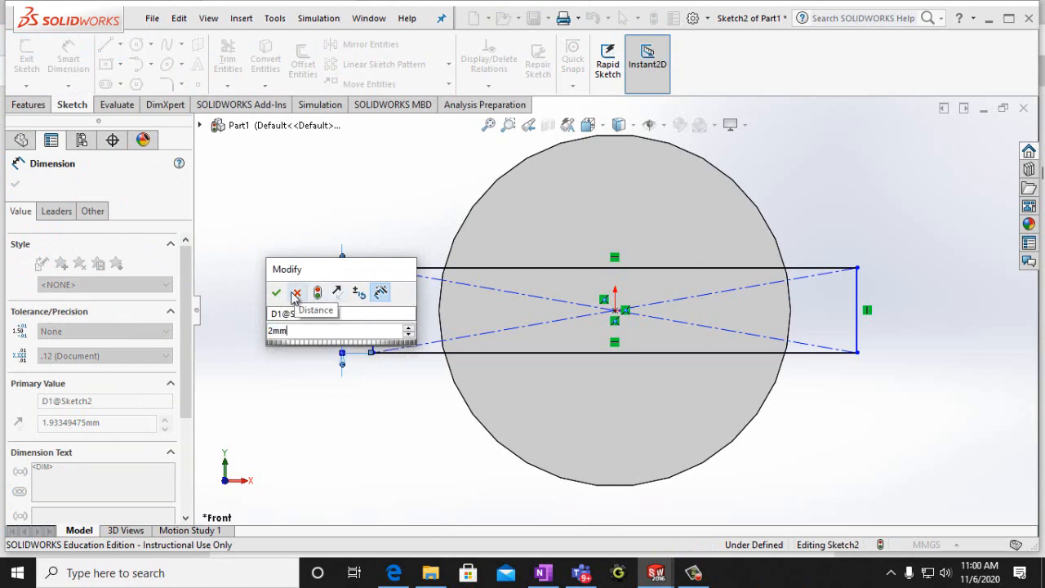
click(276, 292)
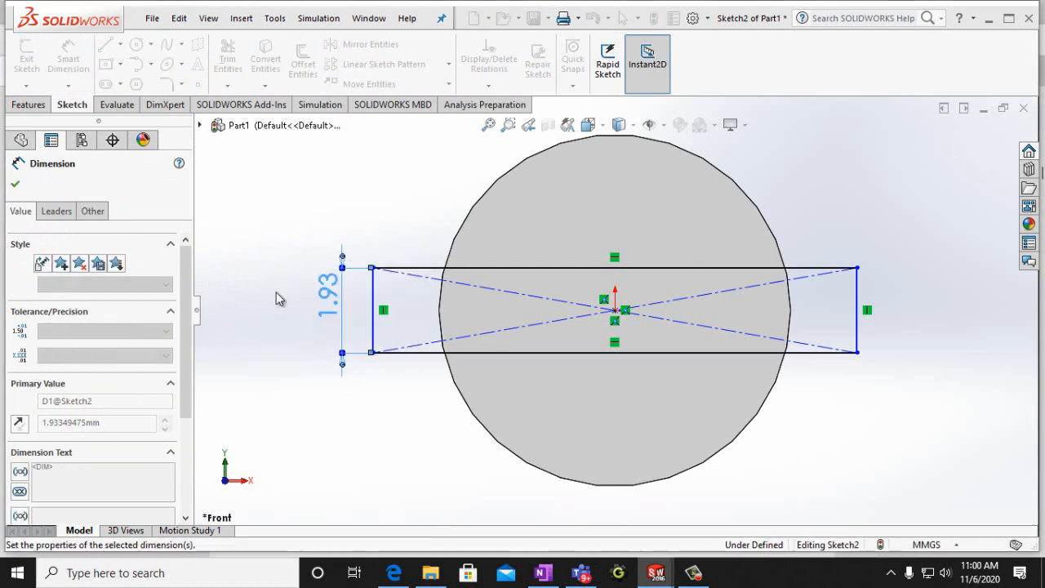
click(15, 183)
Cut-extrude the rectangle into the disc to a blind depth of 1 mm to form the screwdriver slot
click(30, 104)
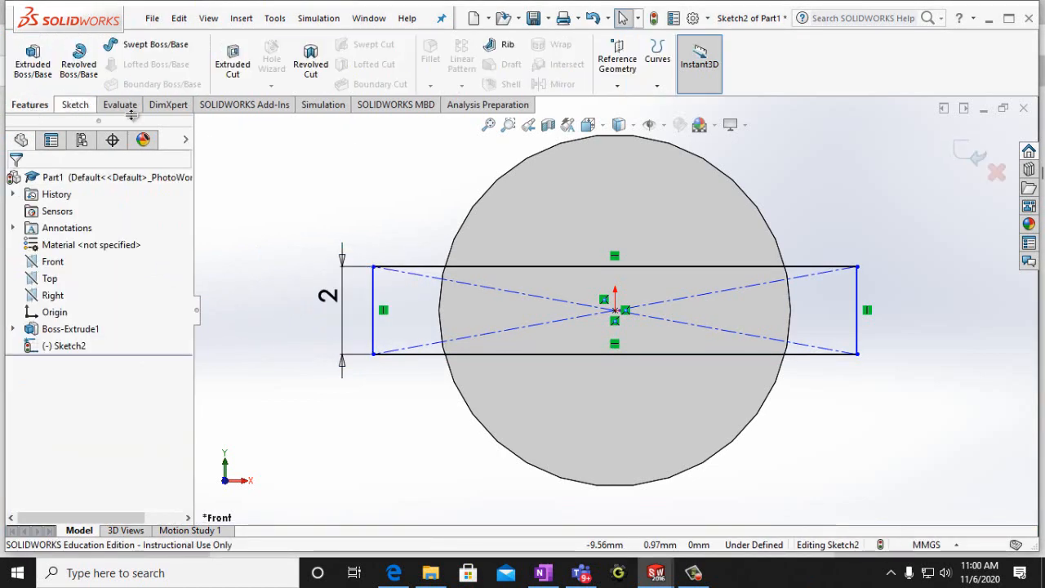
click(233, 65)
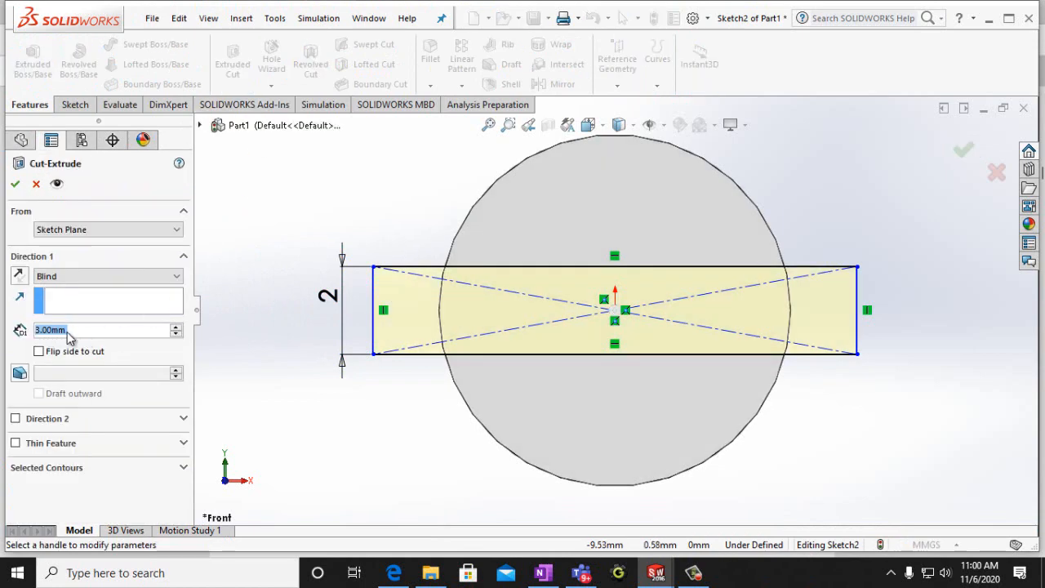
text(1mm)
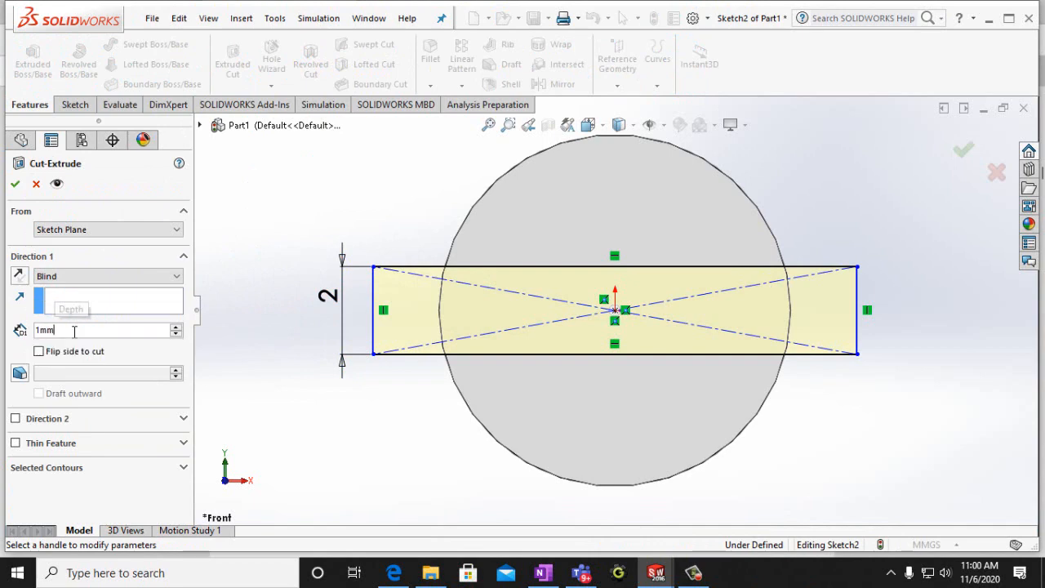
click(15, 186)
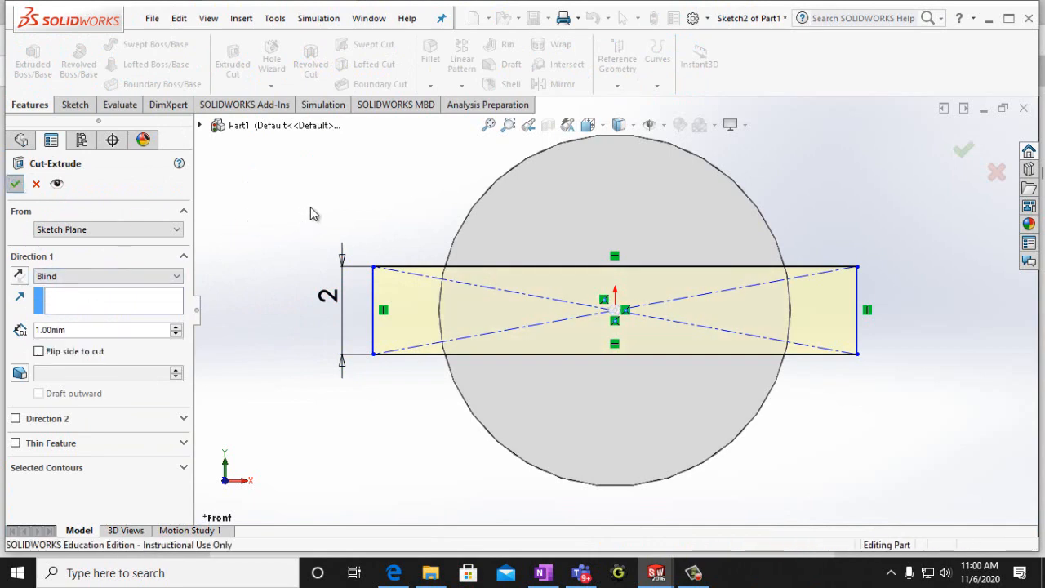
Examine the slotted head from all around, including its back, and return to the front view
key(Up)
key(Up)
key(Up)
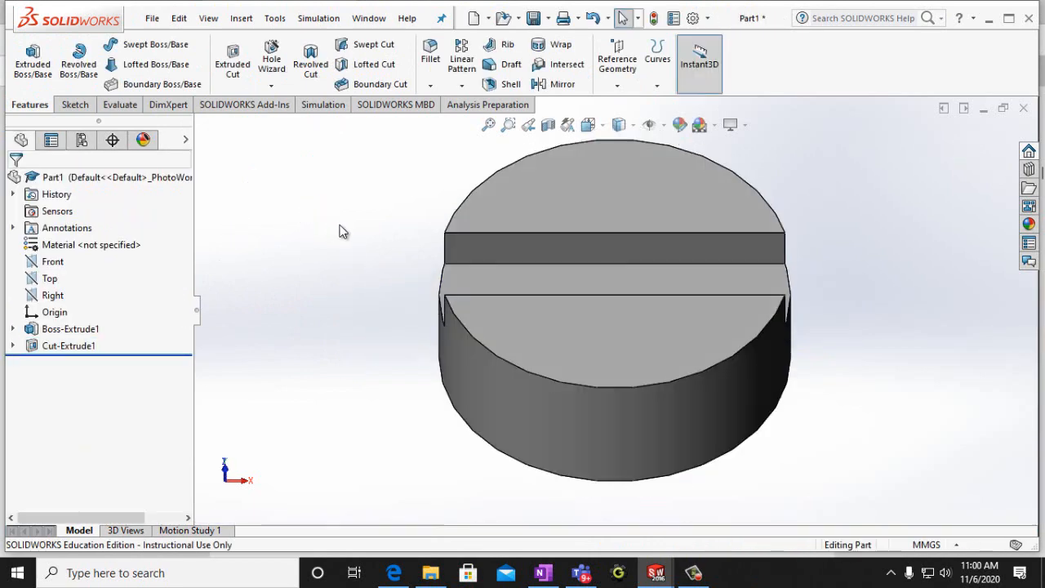
key(Up)
key(Up)
key(Up)
key(Up)
key(Up)
key(Up)
key(Up)
key(Up)
key(Up)
key(Up)
key(Up)
key(Up)
key(Up)
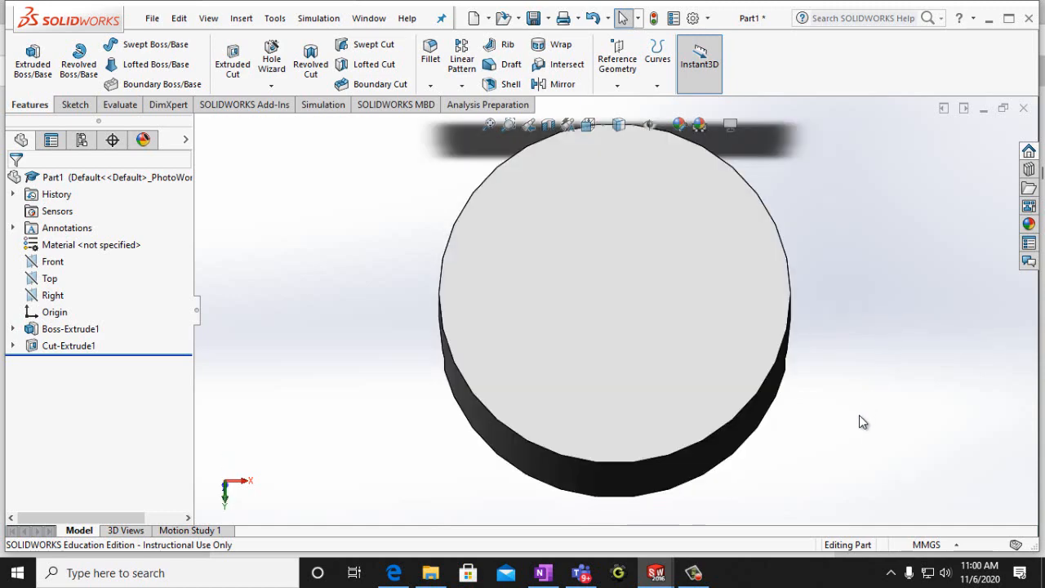
key(Up)
key(Up)
key(Up)
key(Up)
key(Up)
key(Up)
key(Up)
key(Up)
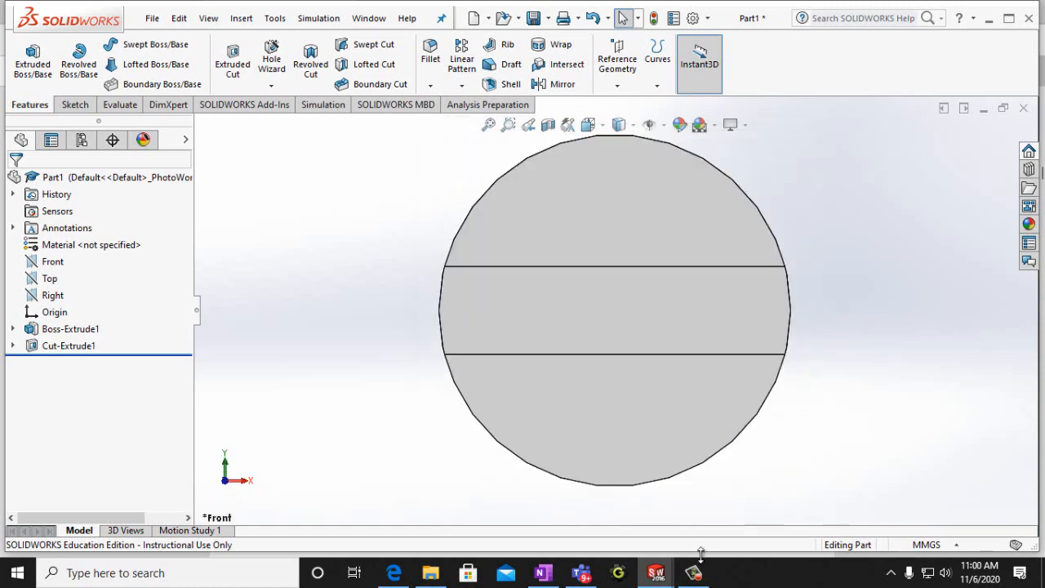
Check the edge rounding in the student guide in Edge and start a 0.5 mm fillet on the head's circular back edge
click(393, 572)
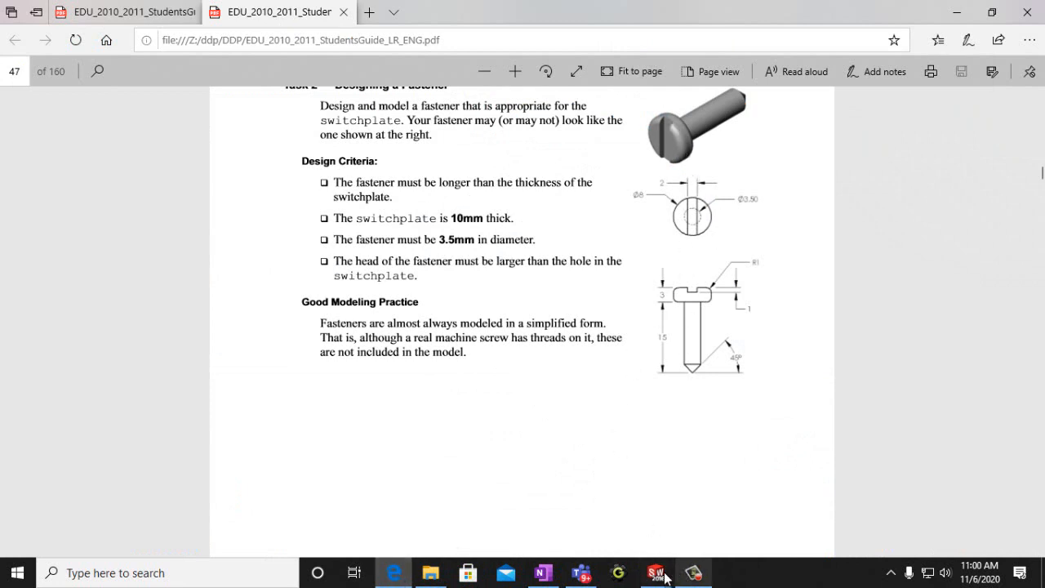
mouse_move(660, 574)
click(734, 513)
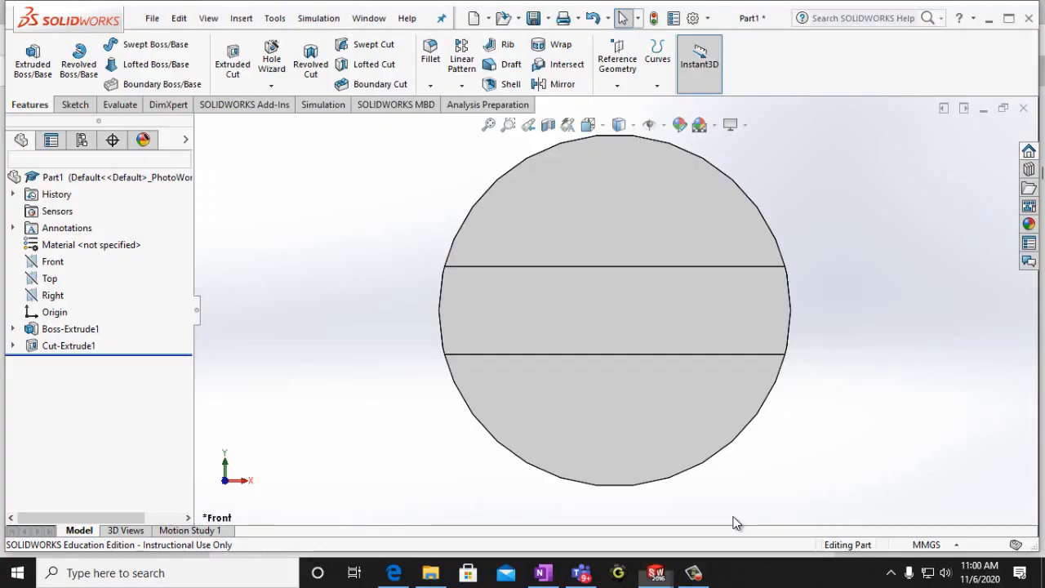
key(Up)
key(Up)
key(Up)
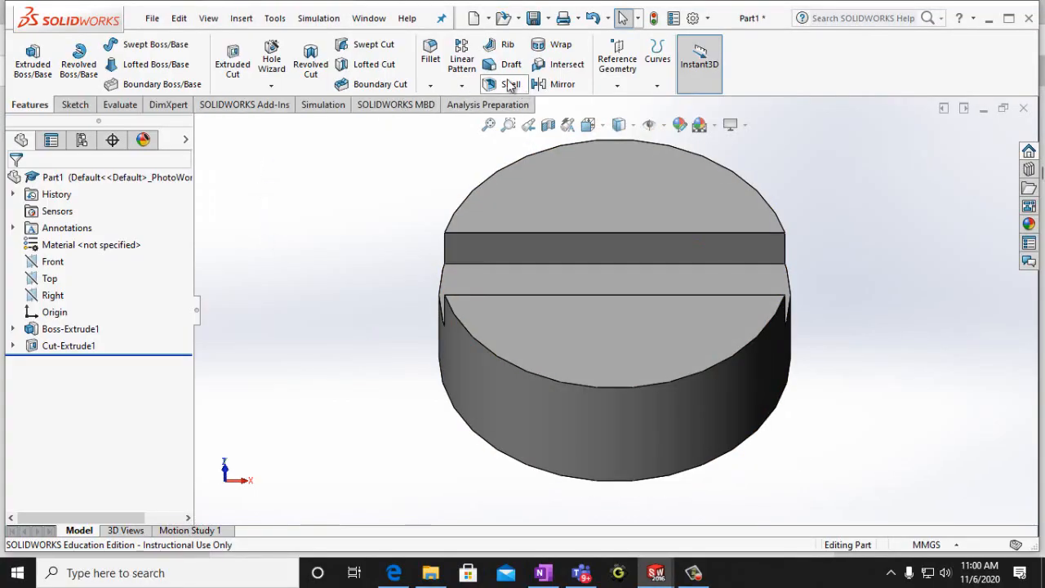
click(429, 55)
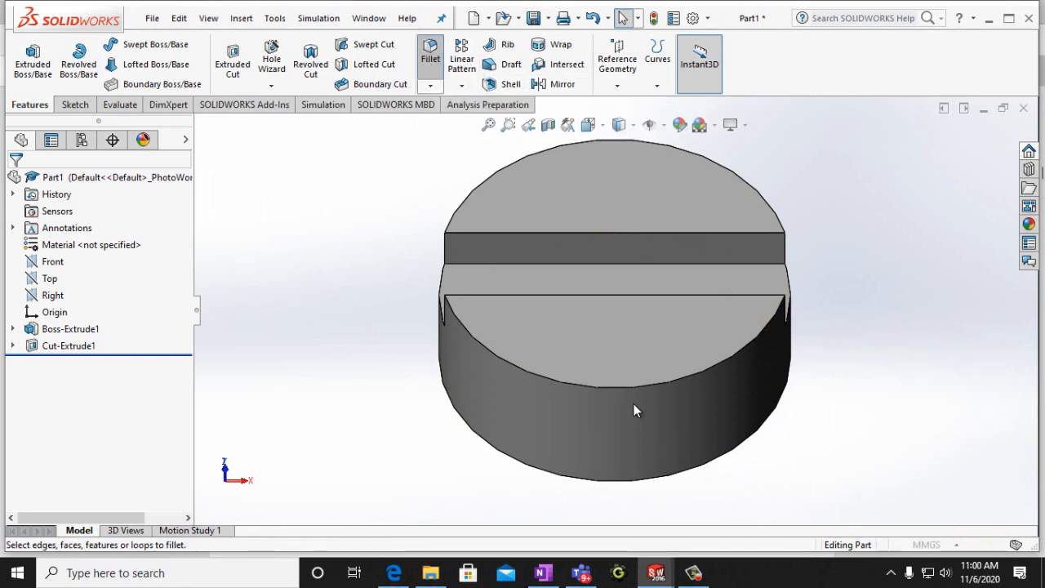
click(672, 476)
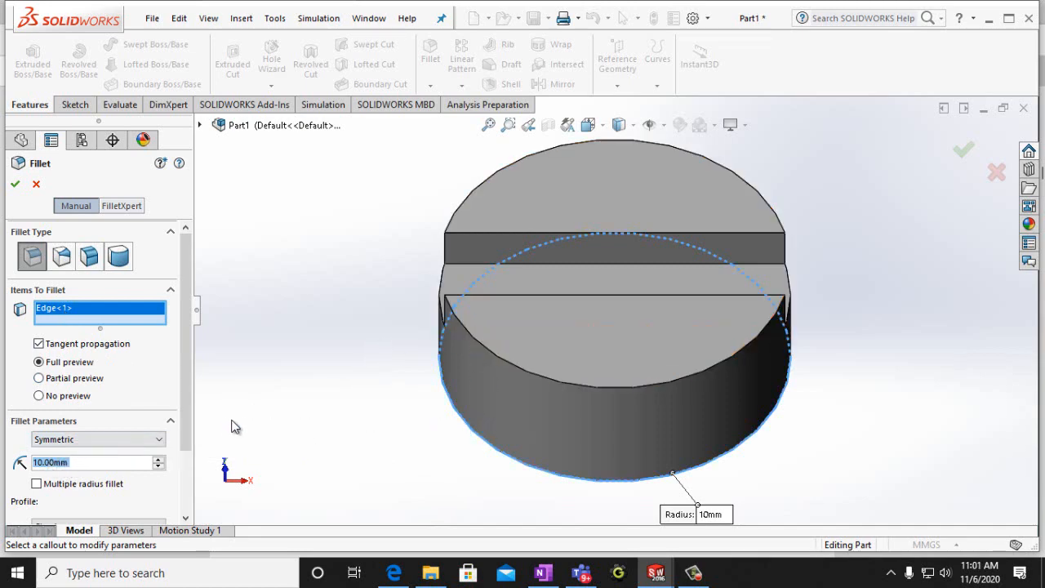
text(0.)
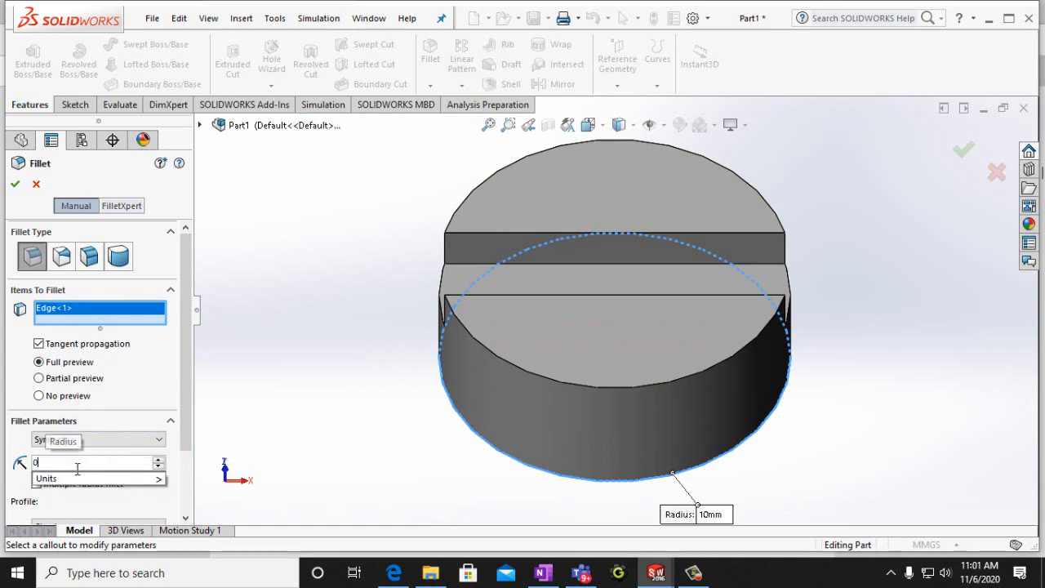
text(5)
key(Return)
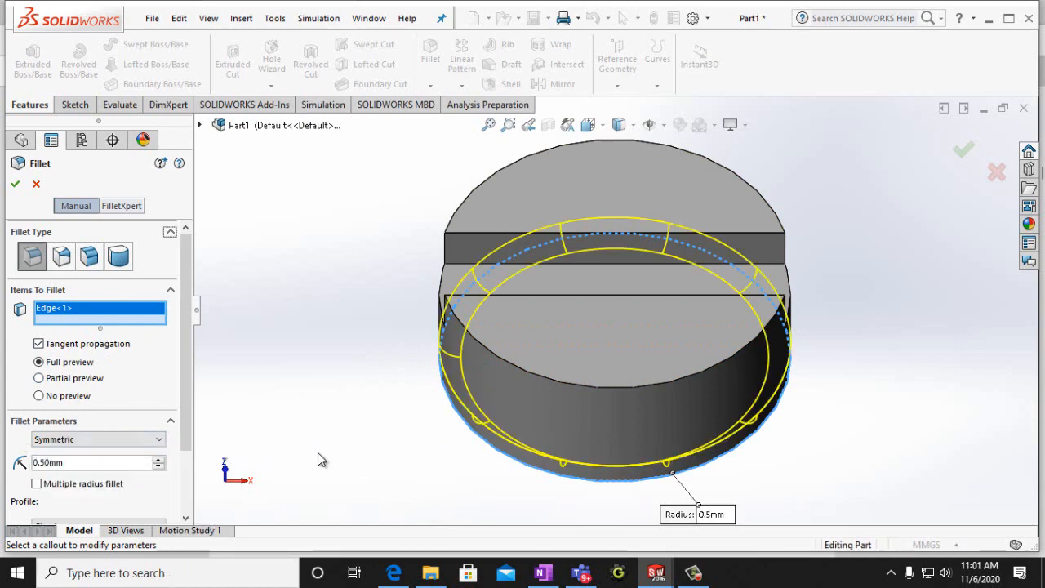
Add the two outer arc edges of the slotted face to the 0.5 mm fillet and apply it
key(ctrl+6)
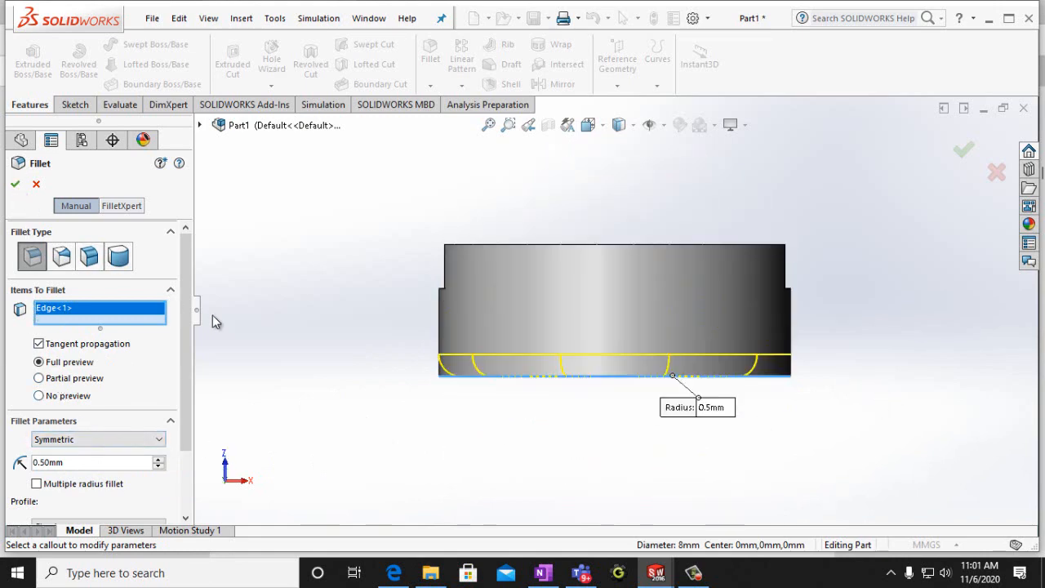
key(Down)
key(Down)
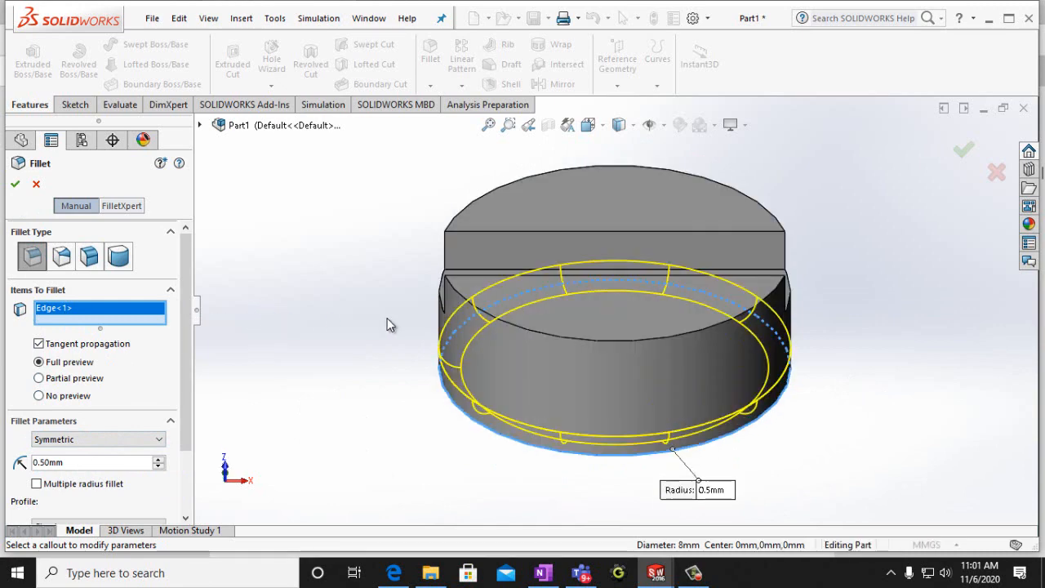
click(495, 318)
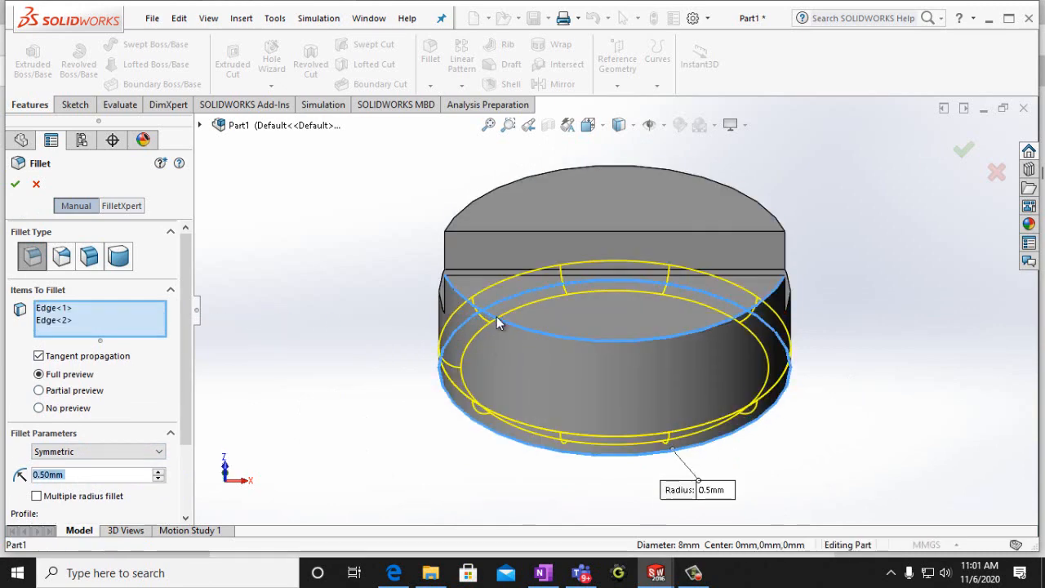
click(519, 182)
click(17, 186)
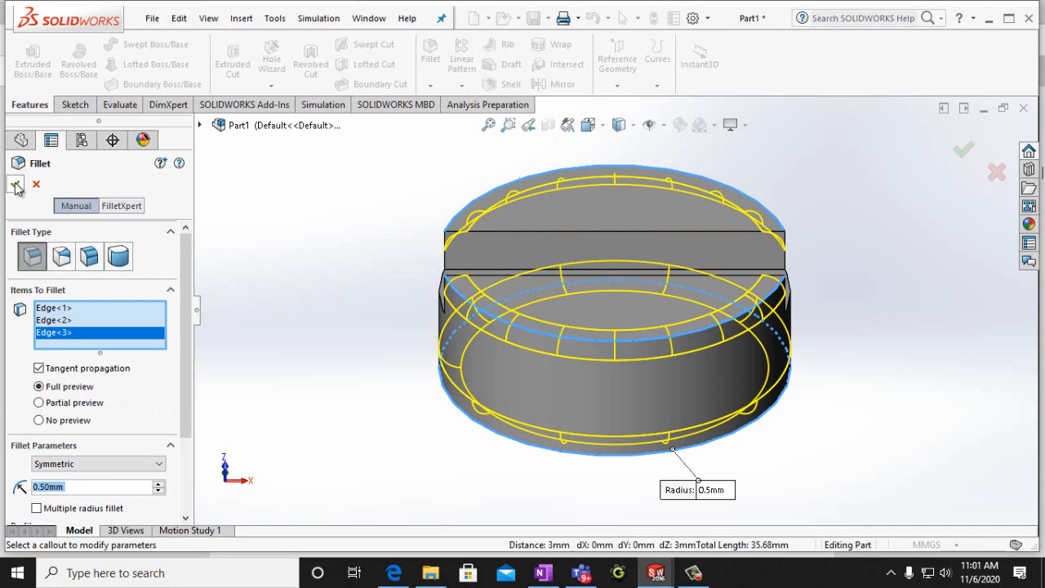
click(300, 245)
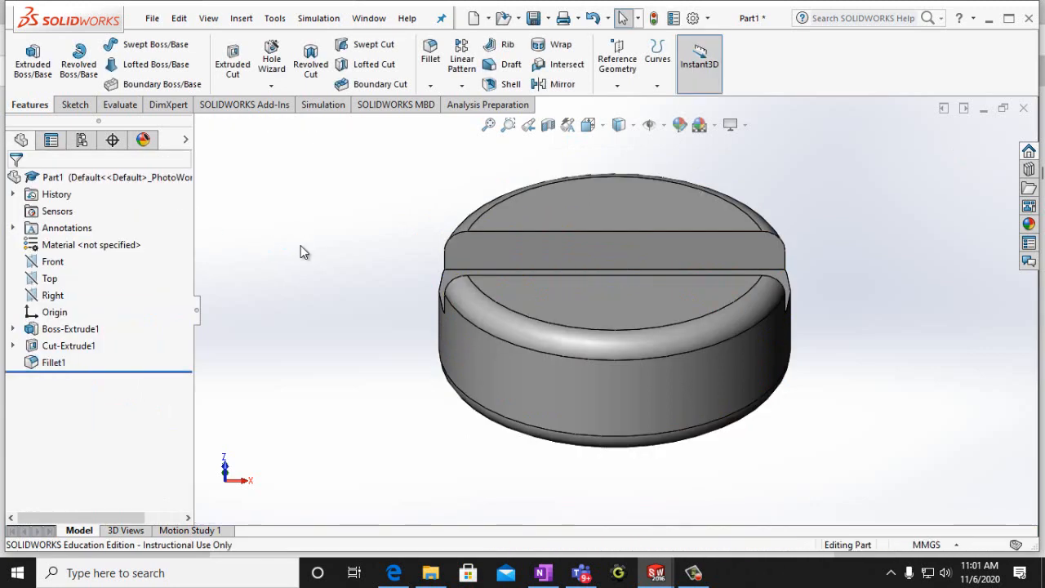
Turn the head over to examine the filleted edges and the flat back face
key(Down)
key(Down)
key(Down)
key(Down)
key(Down)
key(Down)
key(Down)
key(Down)
key(Down)
key(Down)
key(Down)
key(Down)
key(Down)
key(Down)
key(Down)
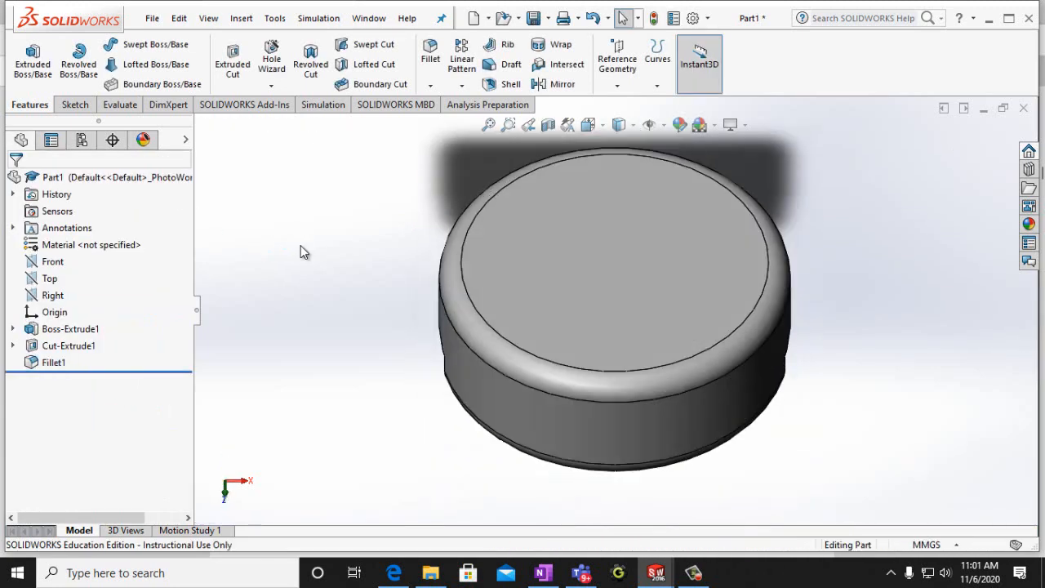
key(Down)
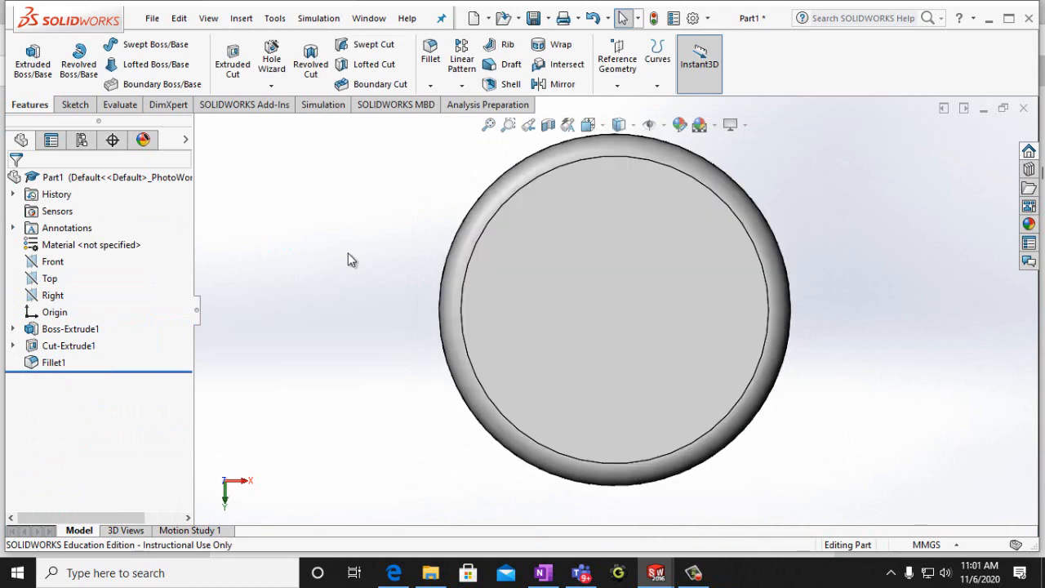
Sketch a circle about 2.5 mm in diameter centred on the origin on the head's flat back face
click(604, 123)
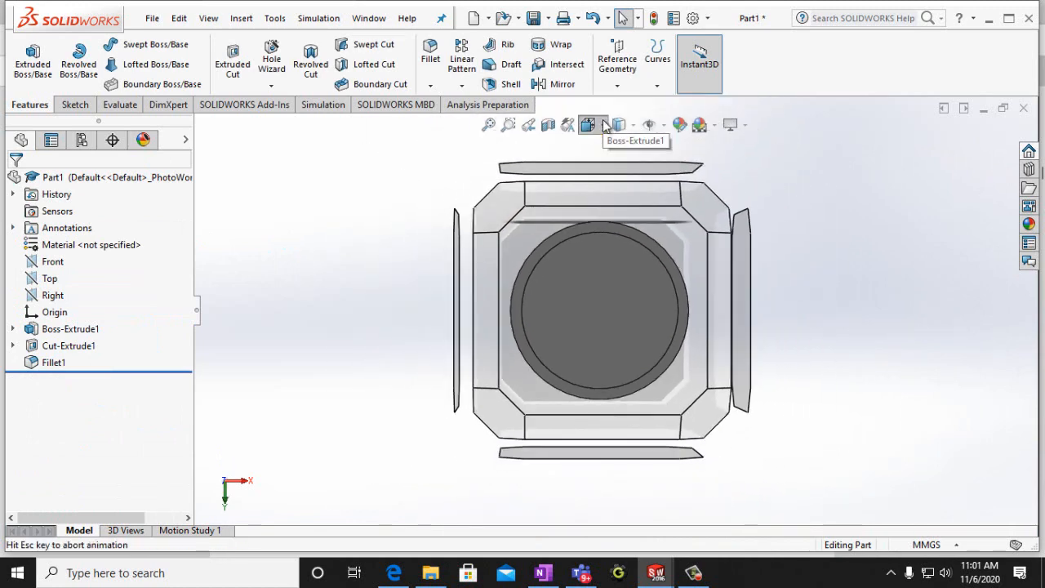
click(610, 189)
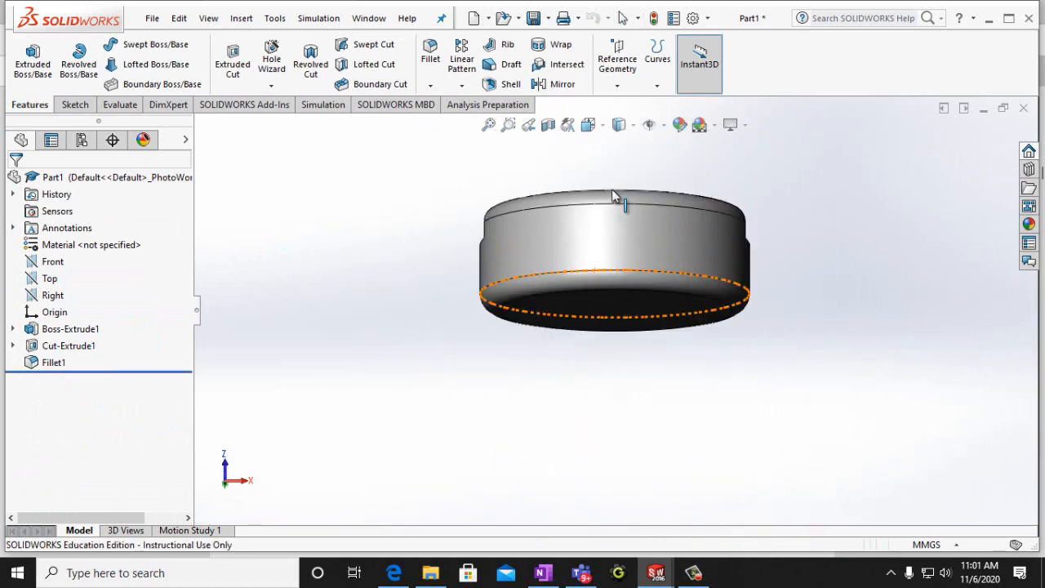
click(592, 126)
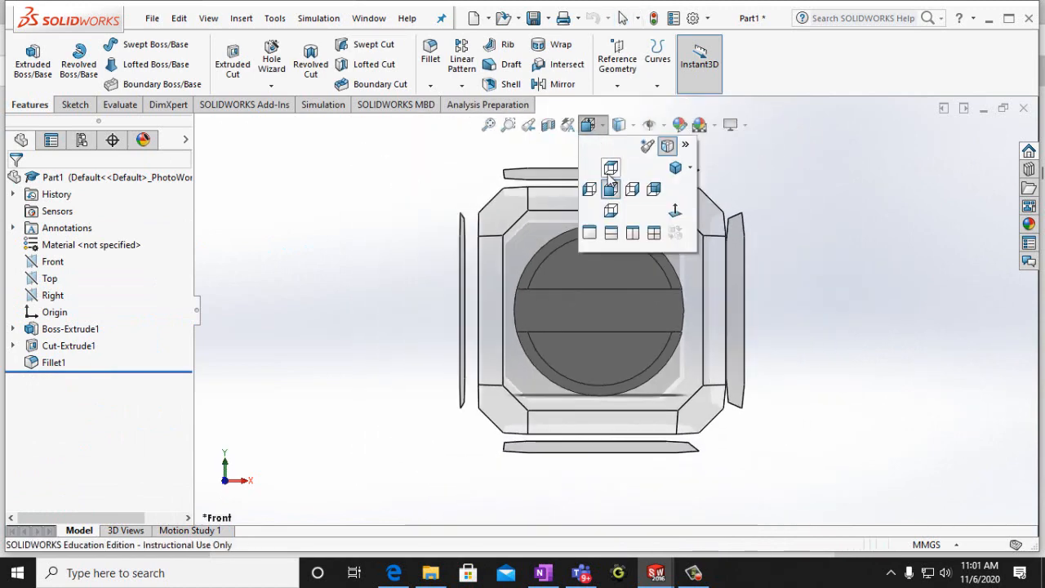
click(636, 187)
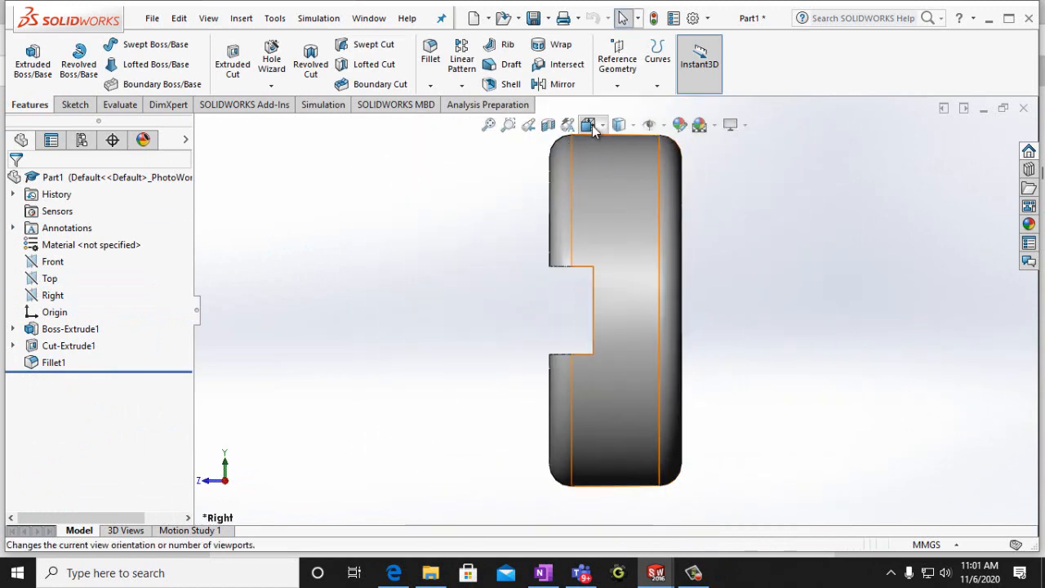
click(591, 126)
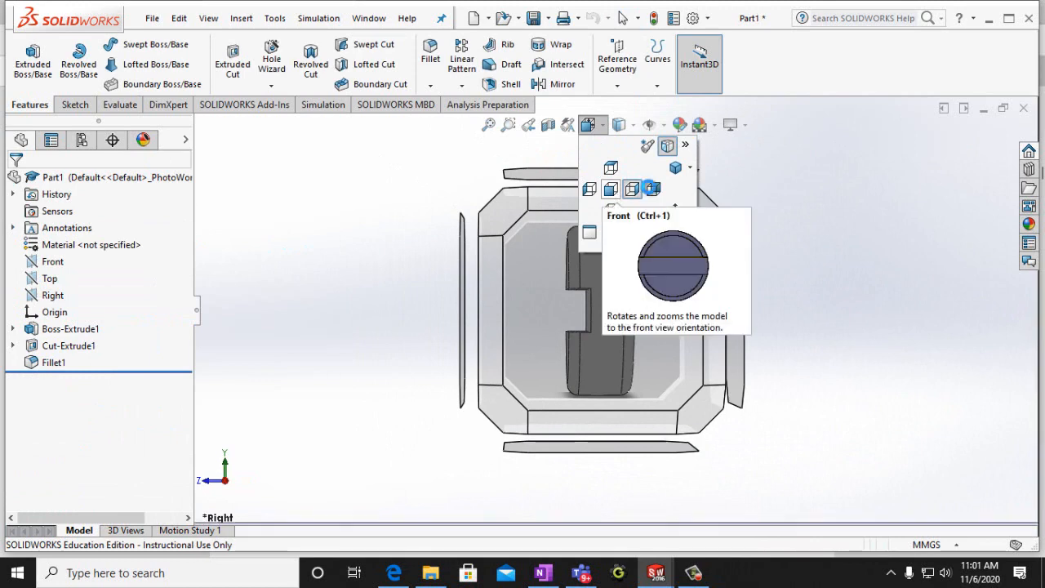
click(653, 190)
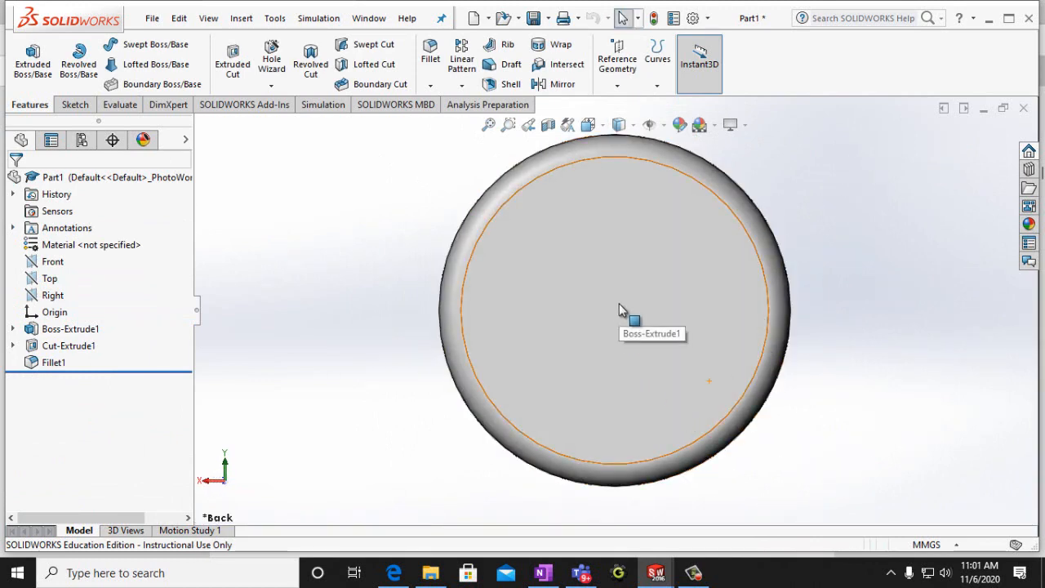
click(619, 304)
click(75, 105)
click(27, 59)
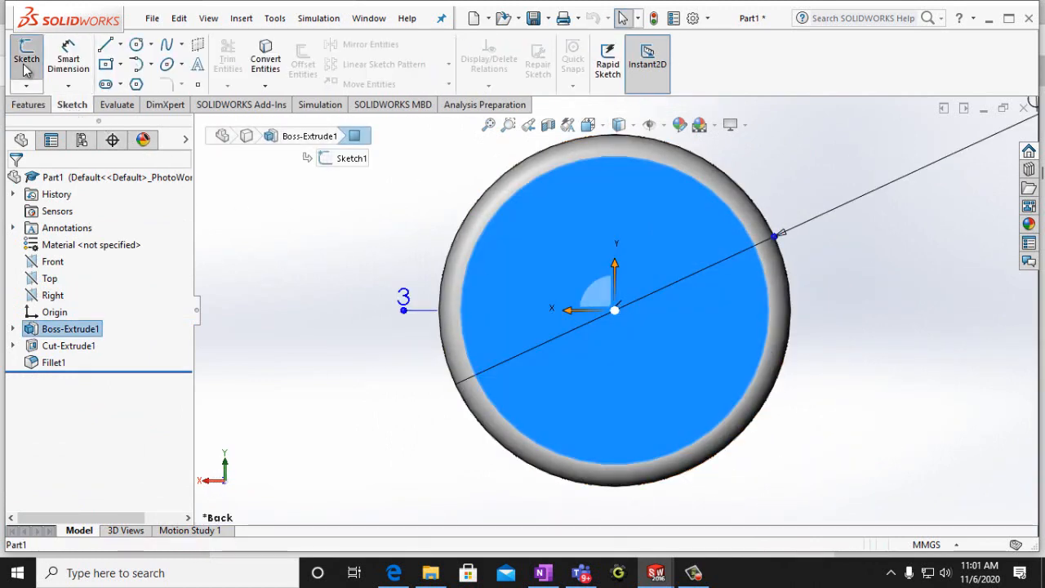
click(616, 311)
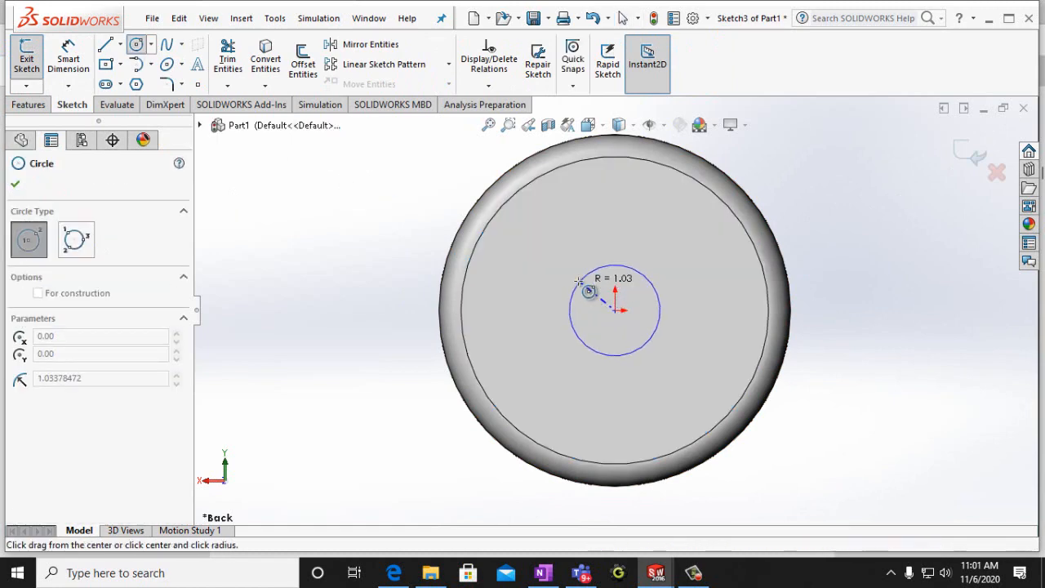
click(577, 273)
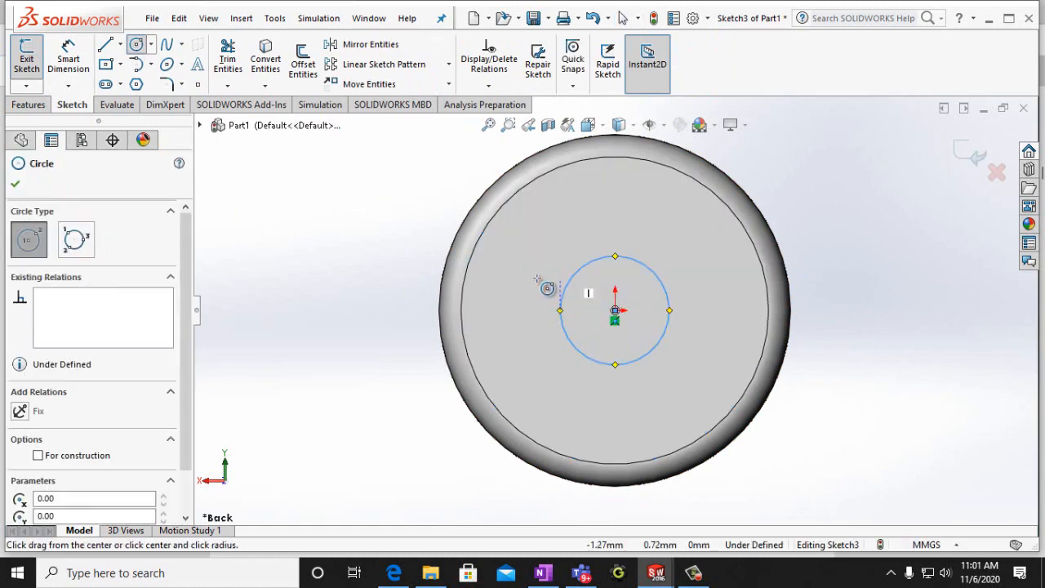
Dimension the circle's diameter and set it to 3.5 mm
click(72, 70)
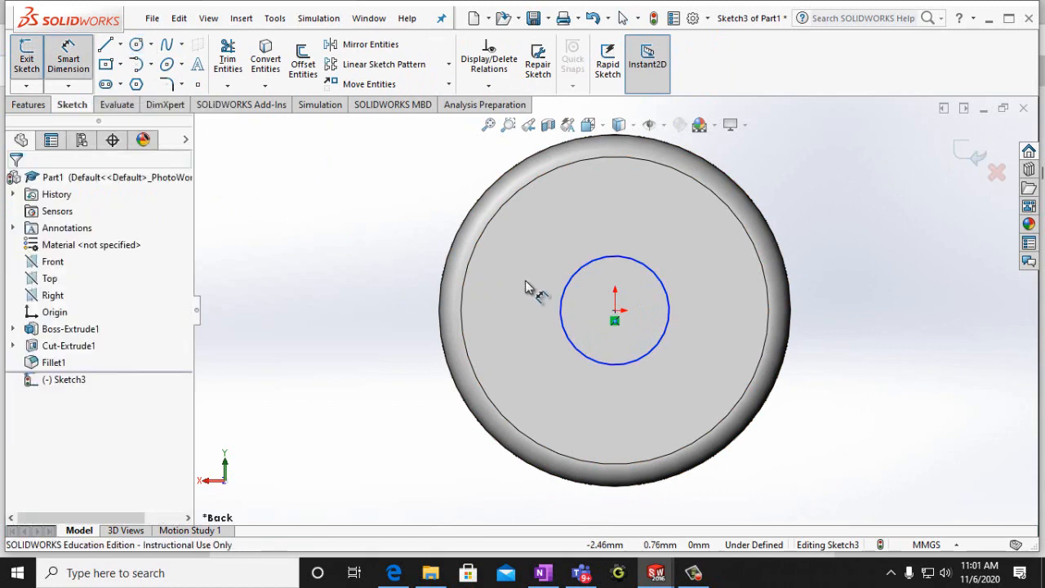
click(571, 297)
click(355, 272)
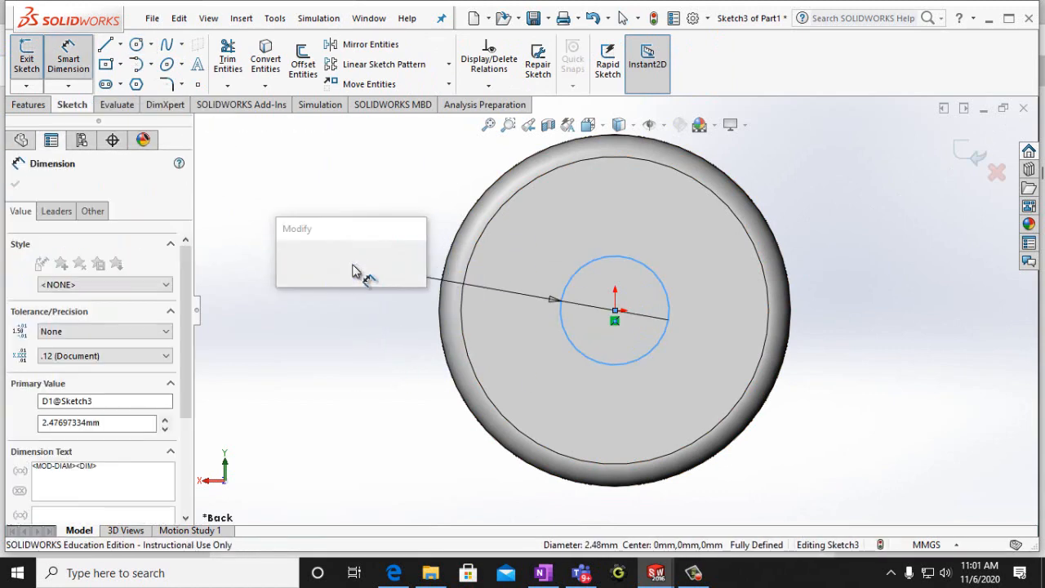
text(3.)
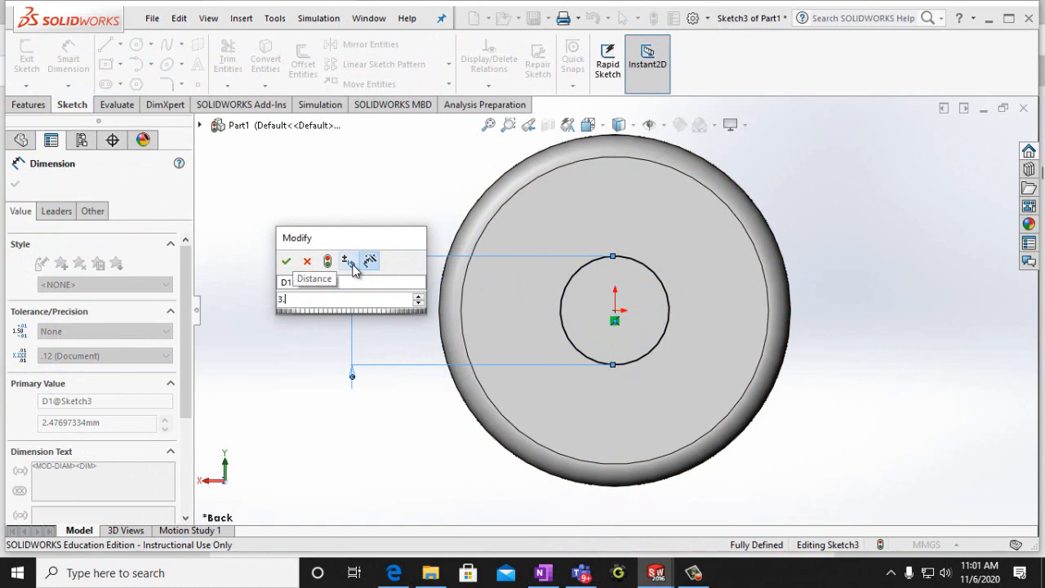
text(5mm)
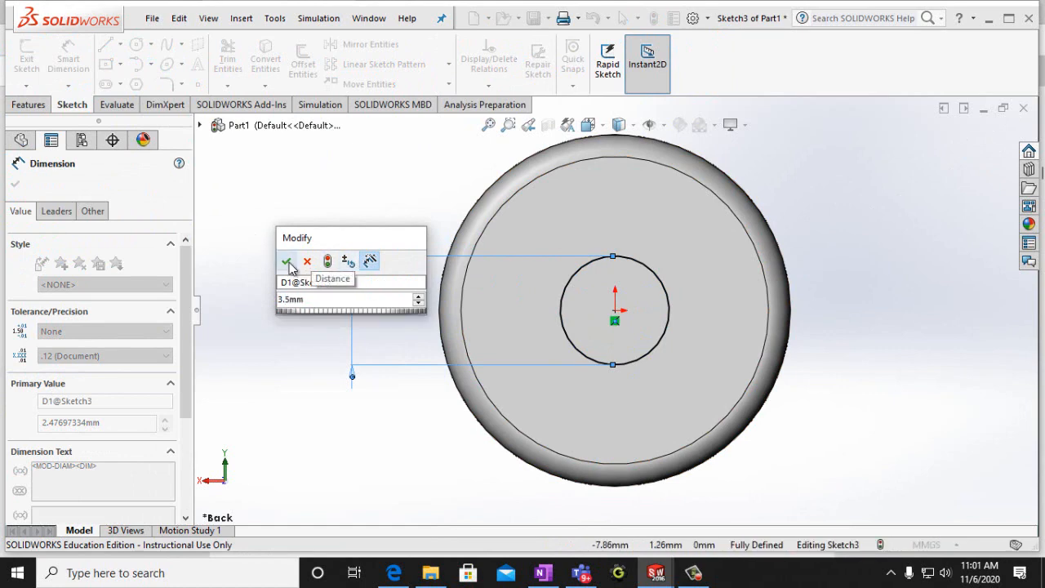
key(Return)
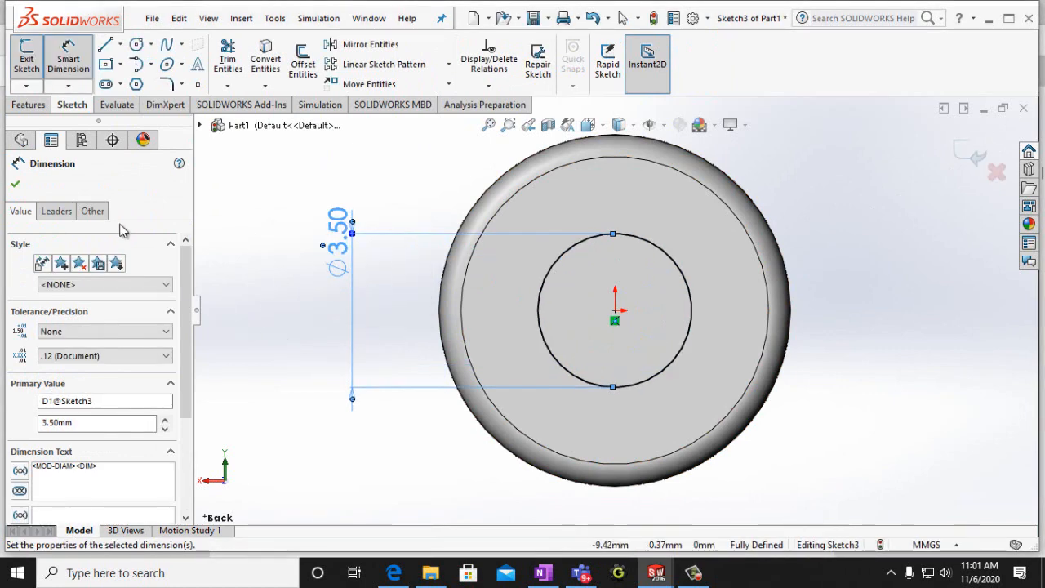
click(15, 185)
Start a boss extrusion of the circle and check the shank length in the student guide in Edge
click(27, 58)
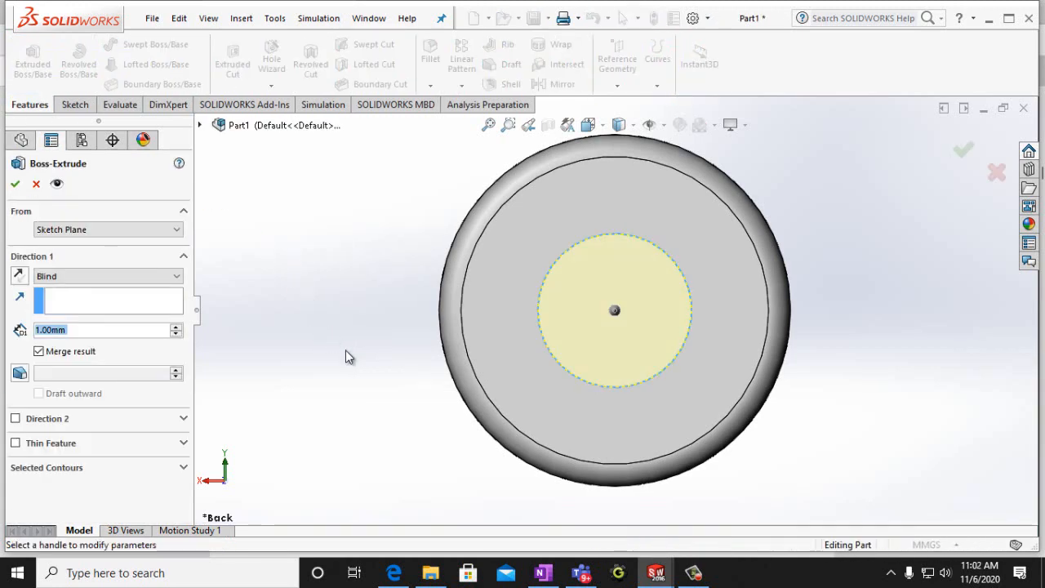
click(394, 574)
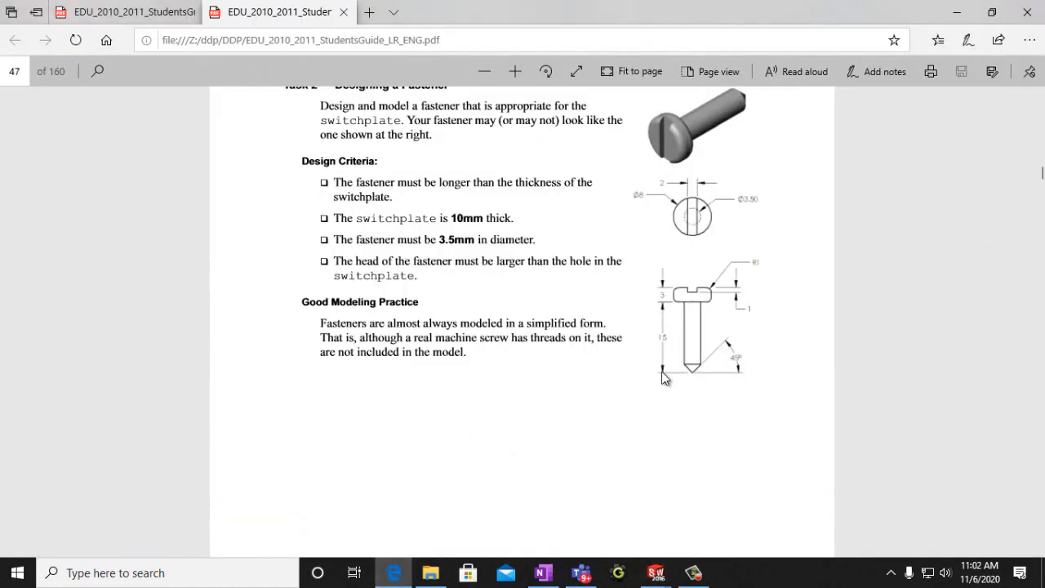
mouse_move(693, 572)
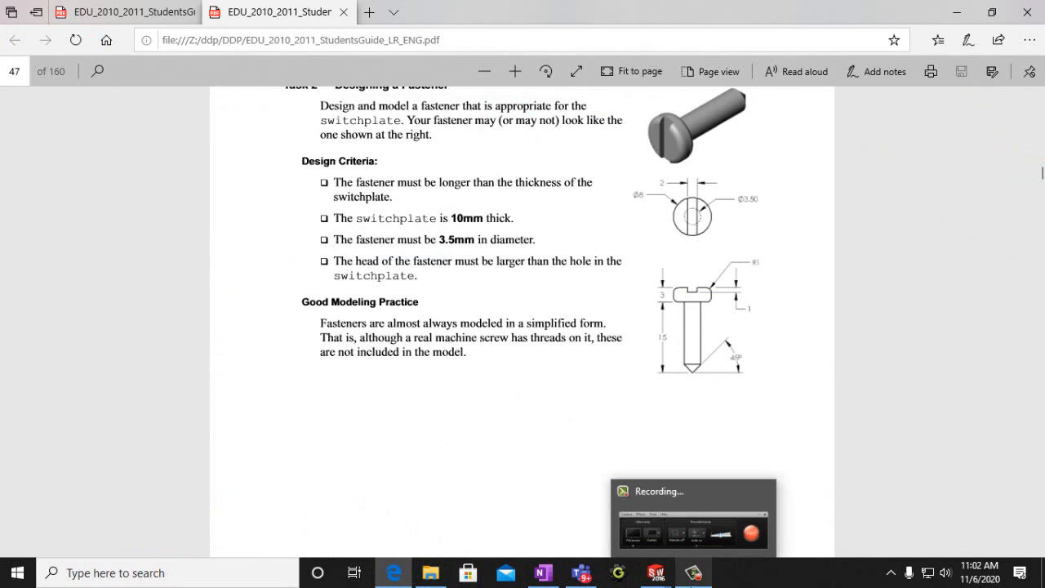
click(711, 518)
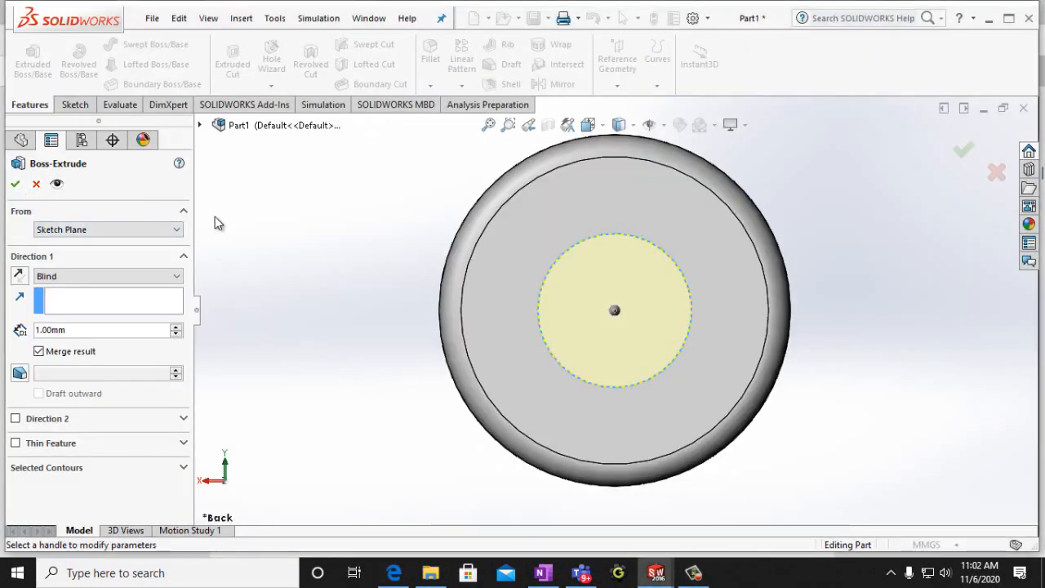
Extrude the circle 15 mm outward from the head's back face as a blind boss merged with the head
click(55, 330)
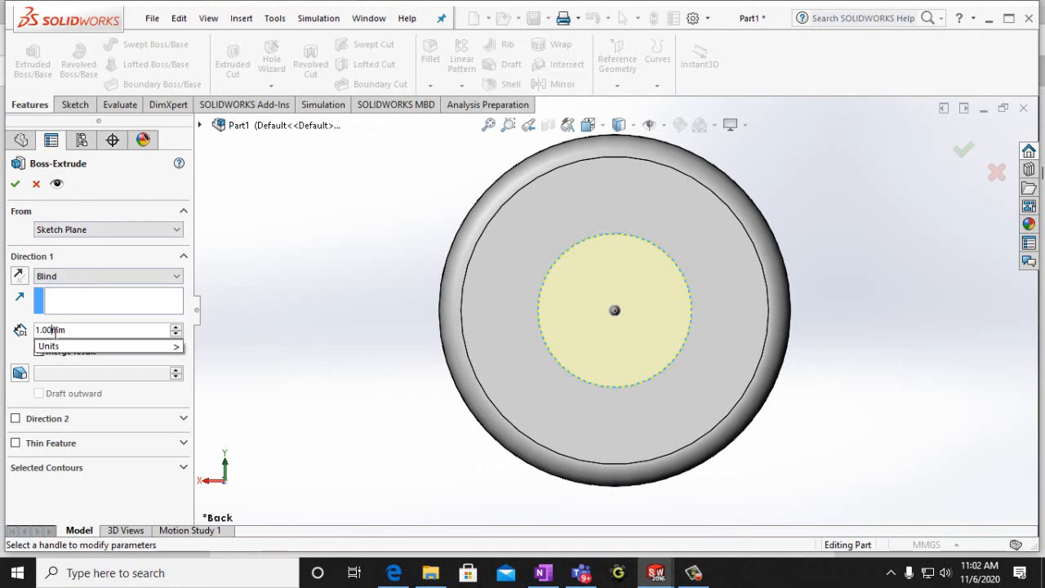
drag(74, 331, 33, 337)
text(15)
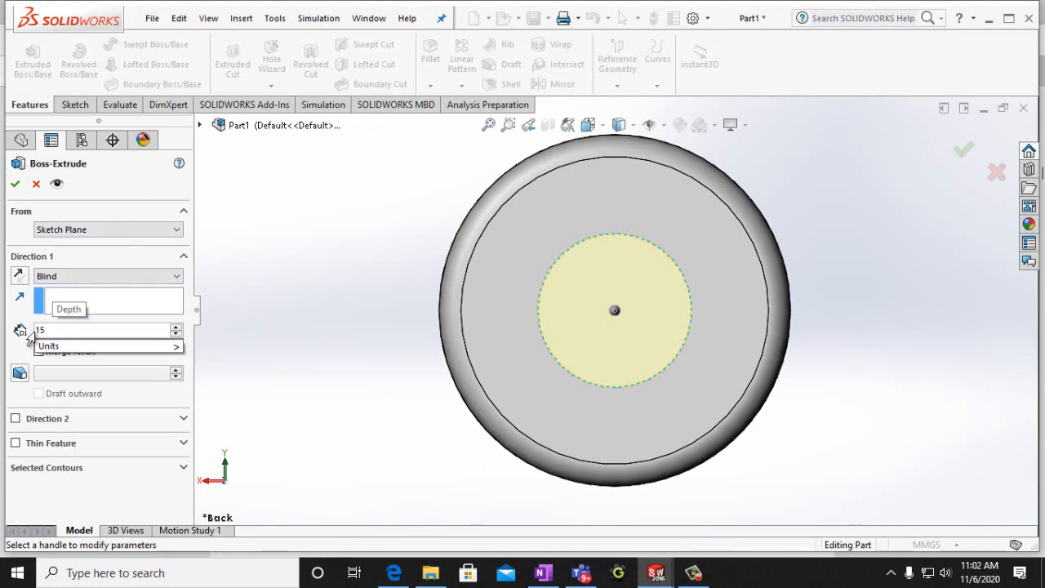
key(Return)
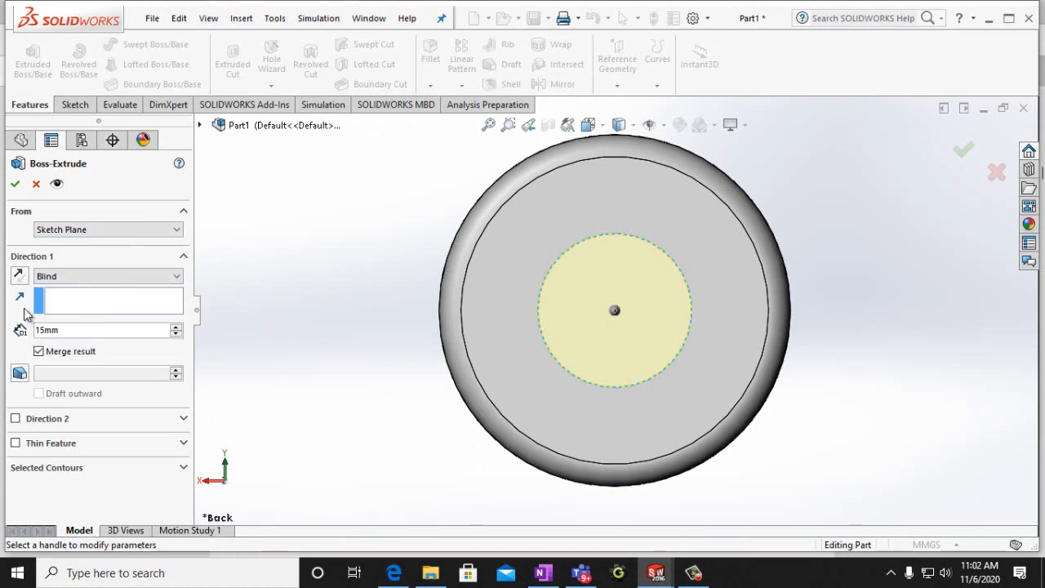
key(Right)
key(Right)
key(Right)
key(Right)
key(Right)
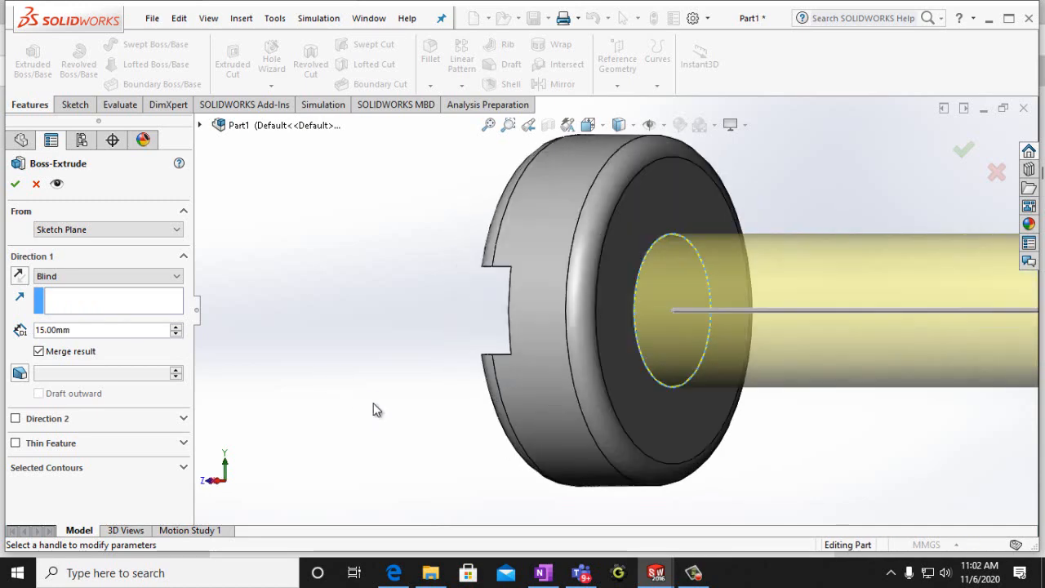
key(z)
key(z)
key(z)
key(z)
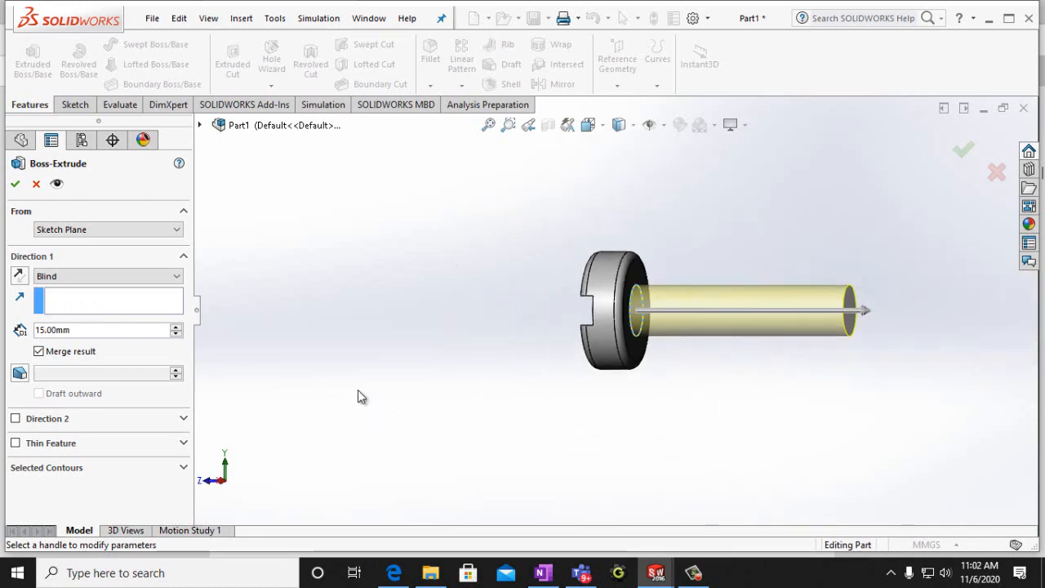
click(14, 184)
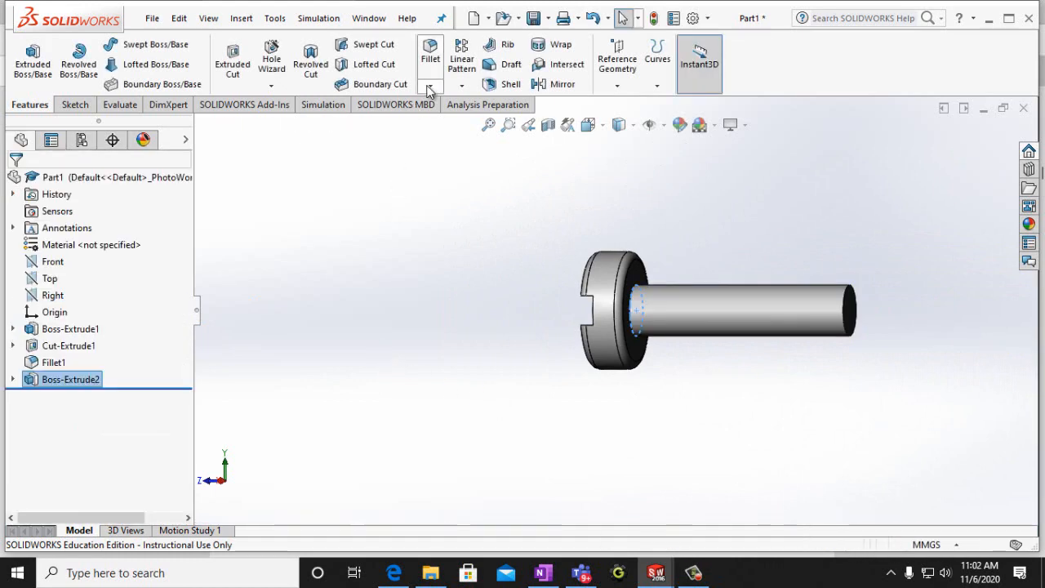
Start an angle-distance chamfer at 45 degrees on the circular edge at the shank's free end
click(429, 85)
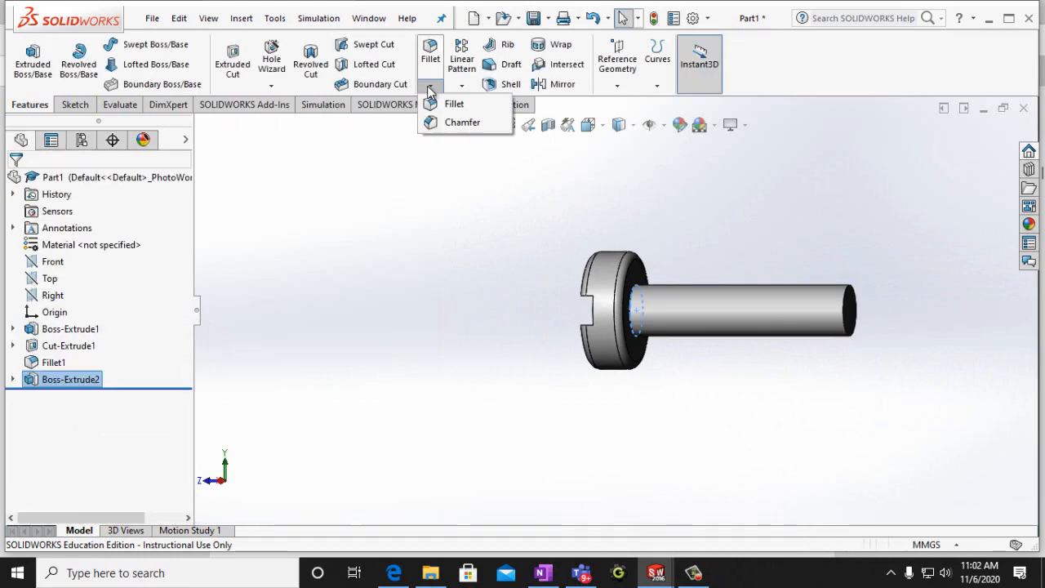
click(460, 123)
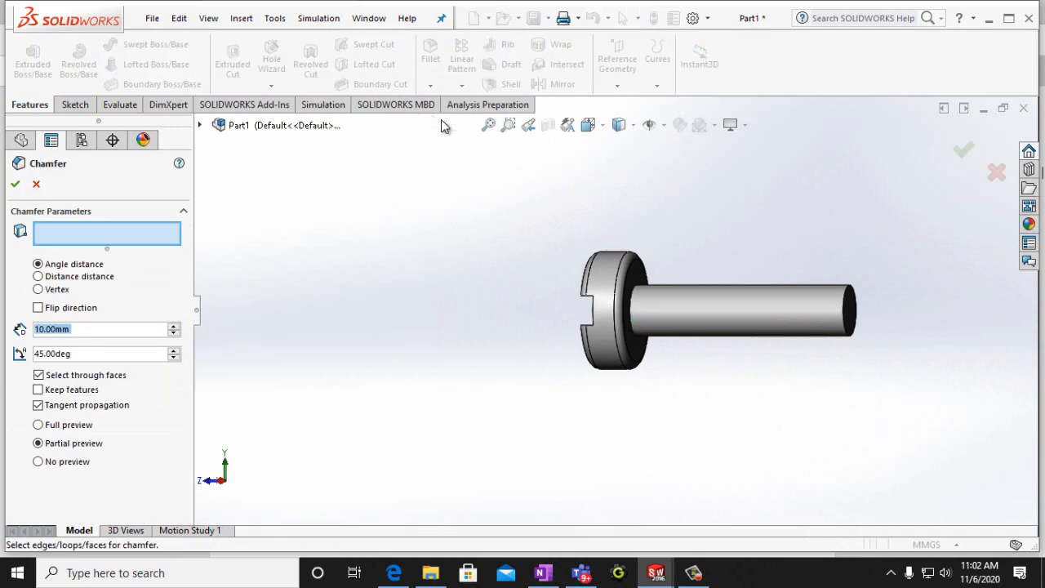
click(847, 301)
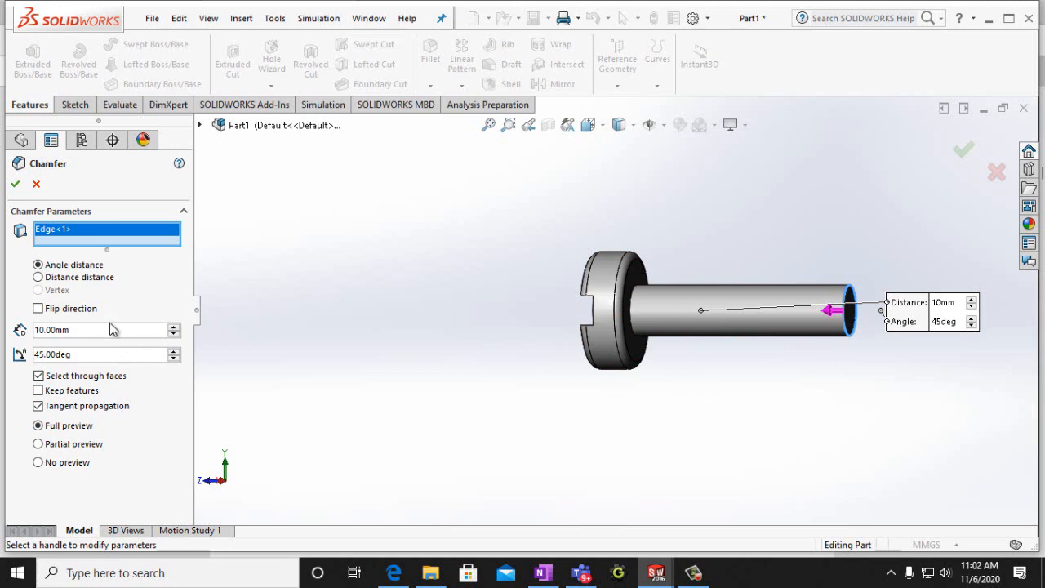
Try a chamfer distance of 2 mm on the shank's end edge
click(173, 334)
click(66, 330)
text(5)
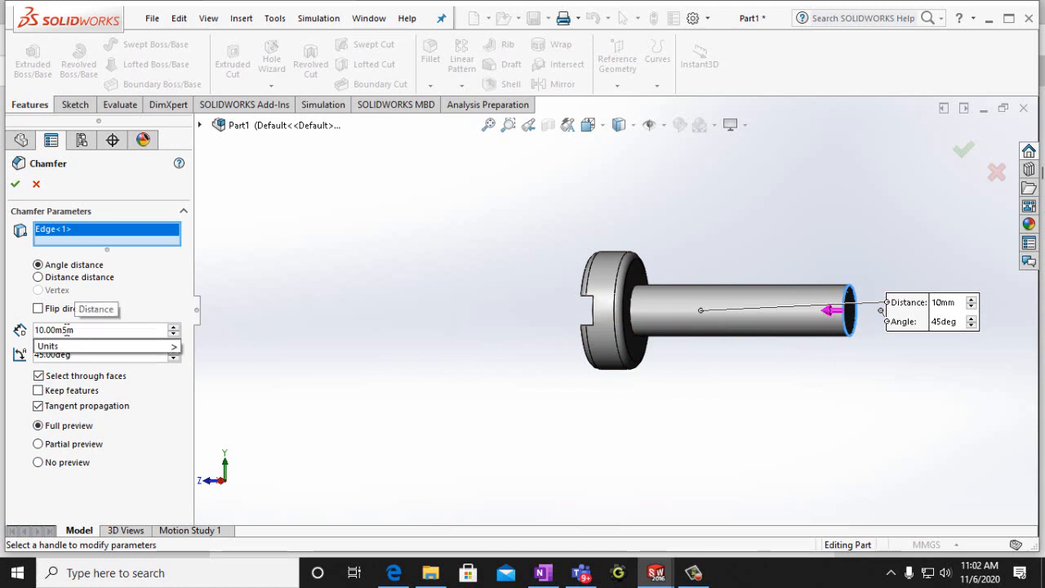
drag(82, 331, 37, 332)
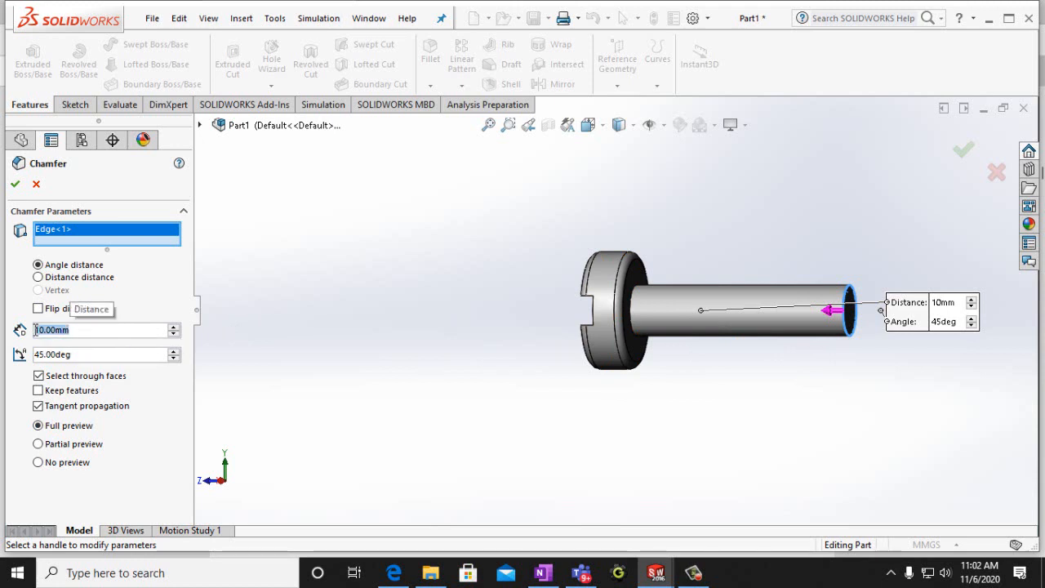
text(2.00mm)
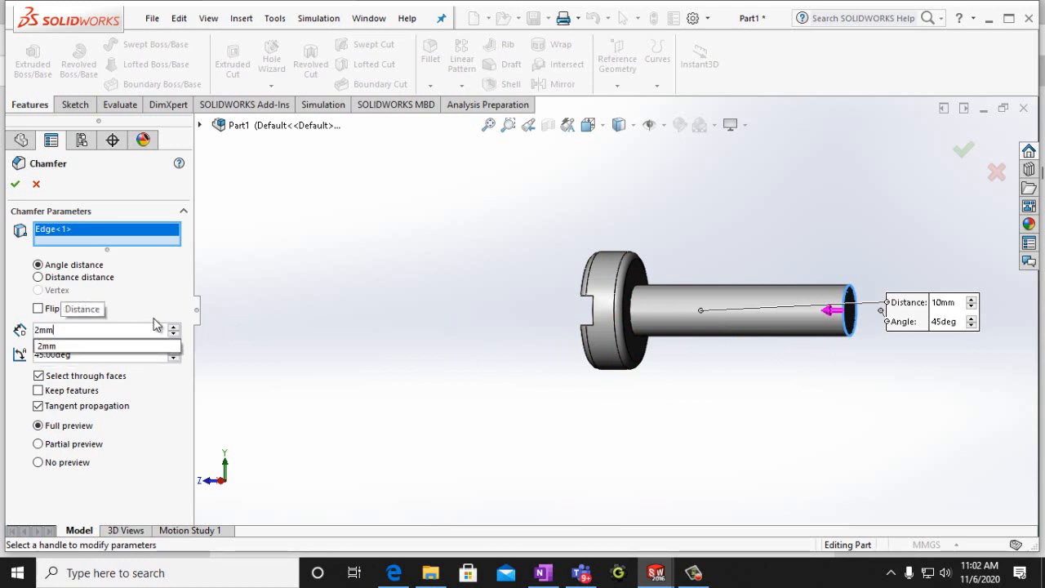
key(Return)
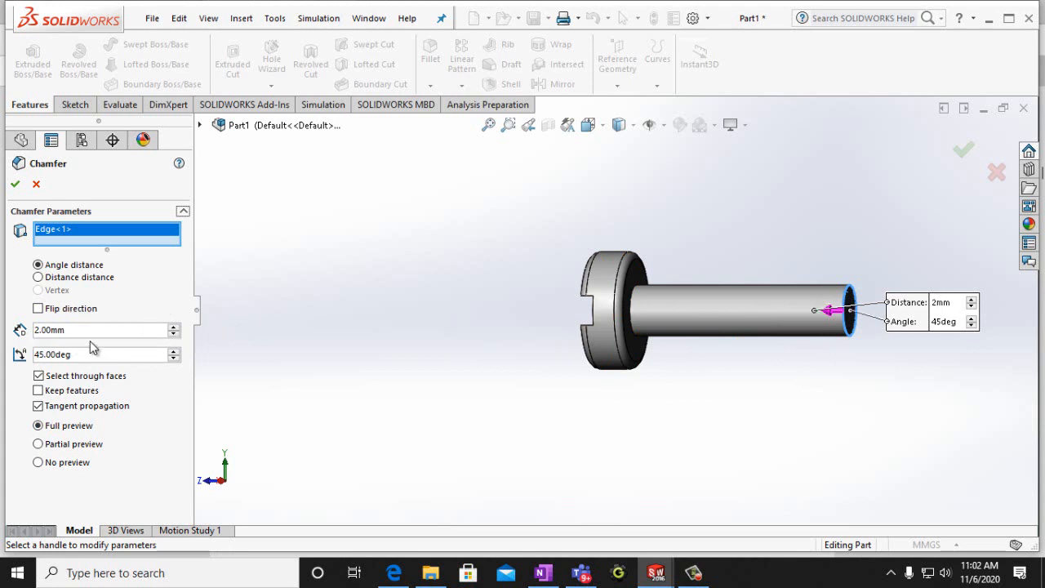
Set the chamfer distance to 1 mm and apply the chamfer to the shank's end
drag(71, 332, 33, 333)
text(1)
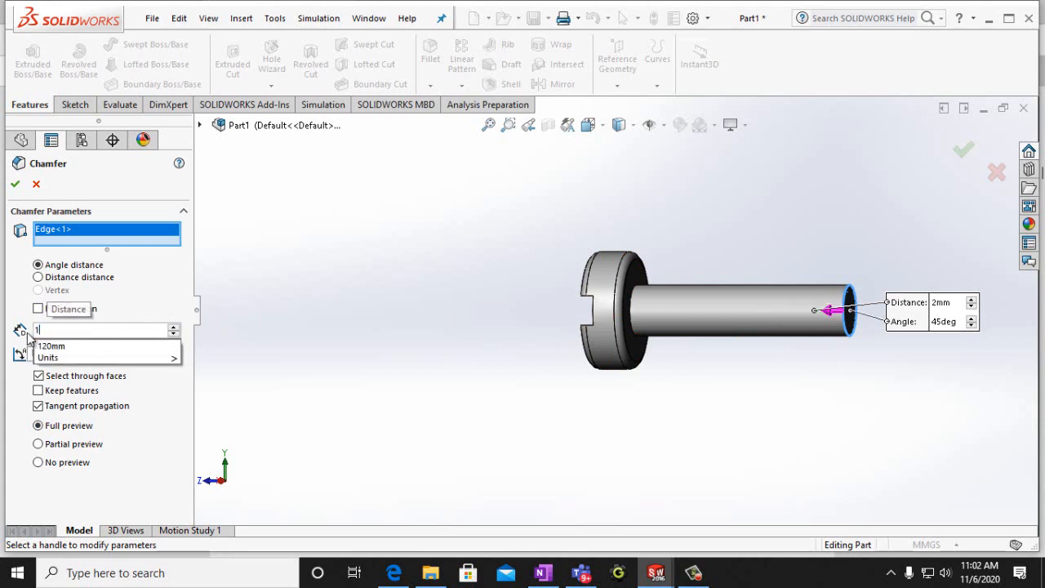
text(mm)
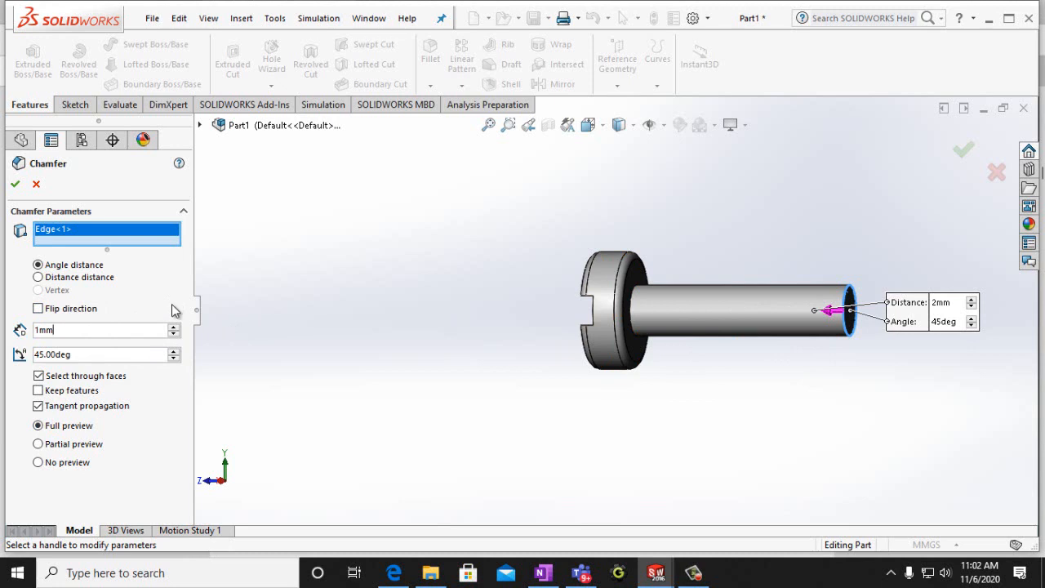
drag(84, 332, 35, 329)
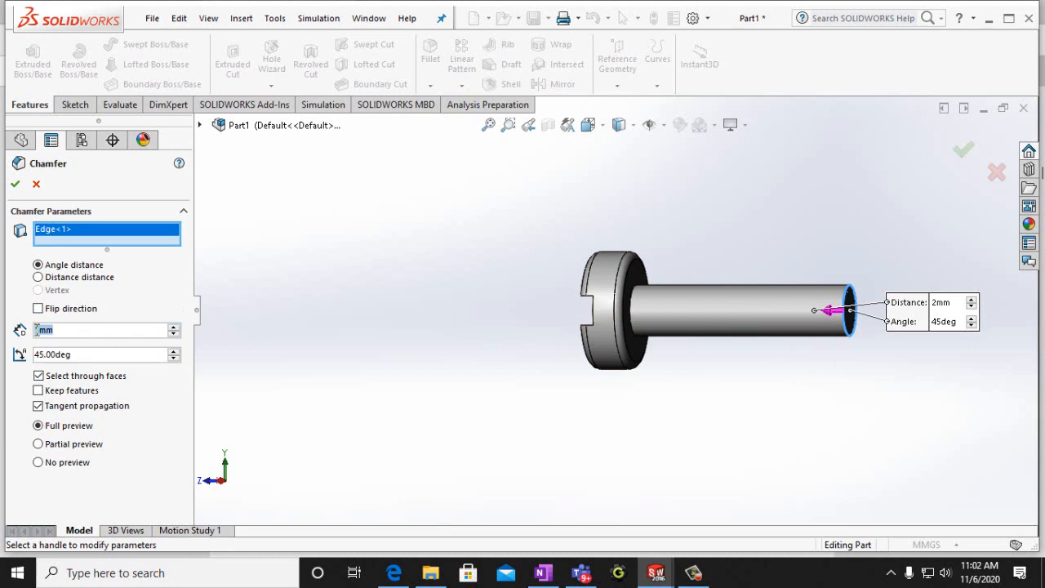
click(14, 183)
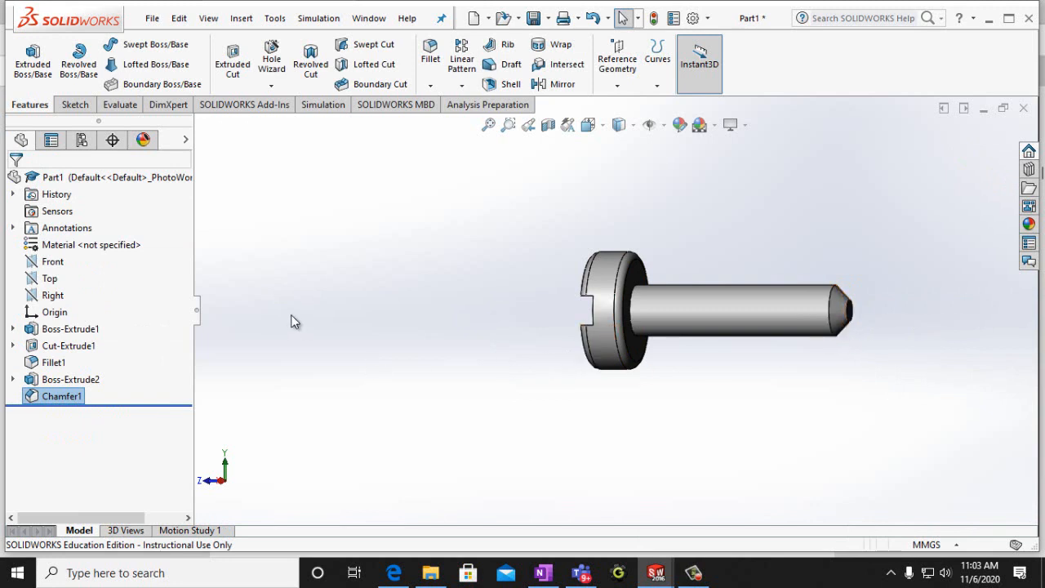
Undo the chamfer and apply a new 1.5 mm angle-distance chamfer at 45 degrees to the shank's free end edge
click(181, 18)
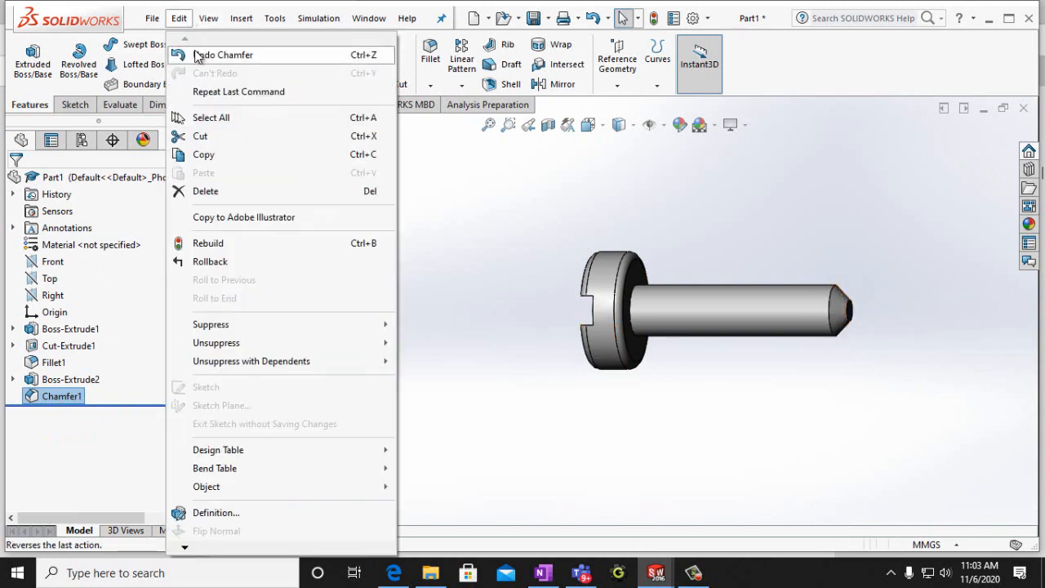
click(220, 55)
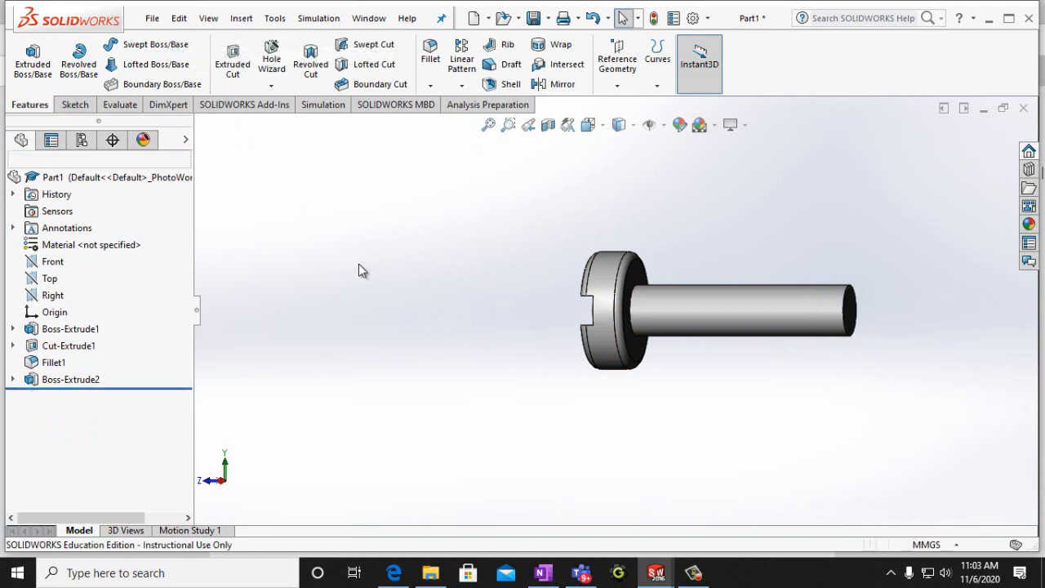
click(430, 84)
click(459, 122)
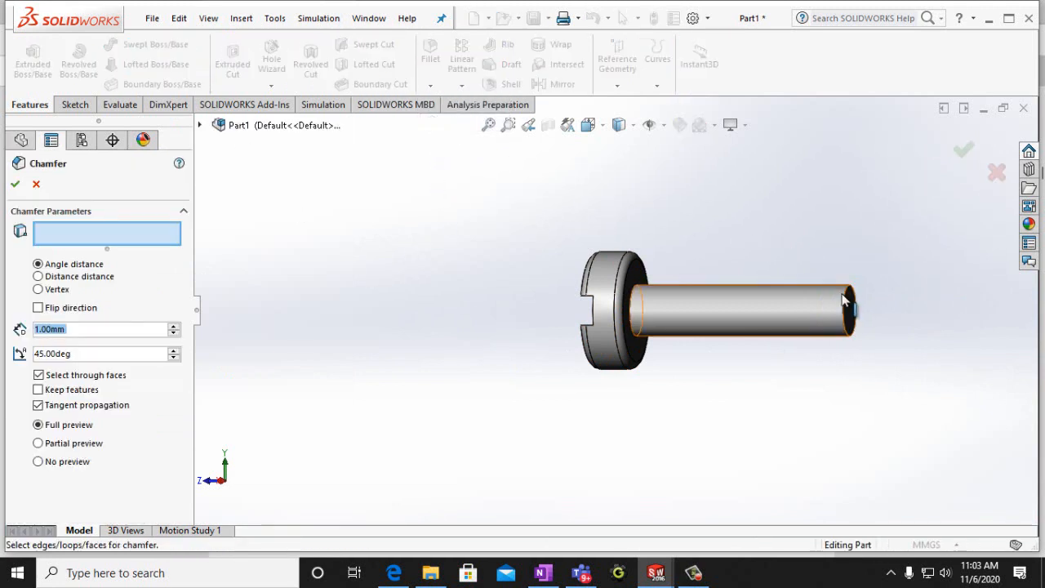
click(846, 318)
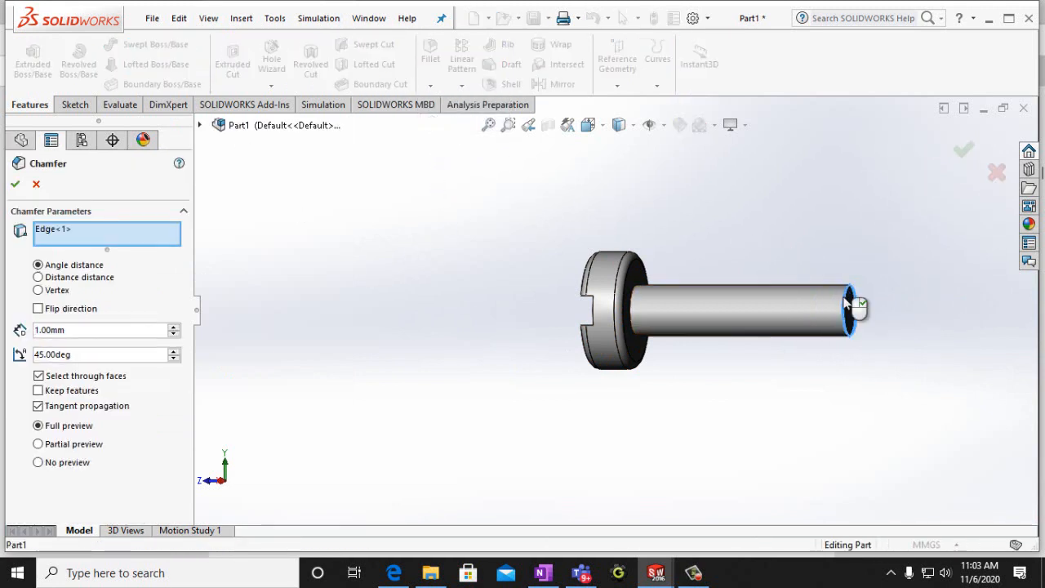
click(46, 330)
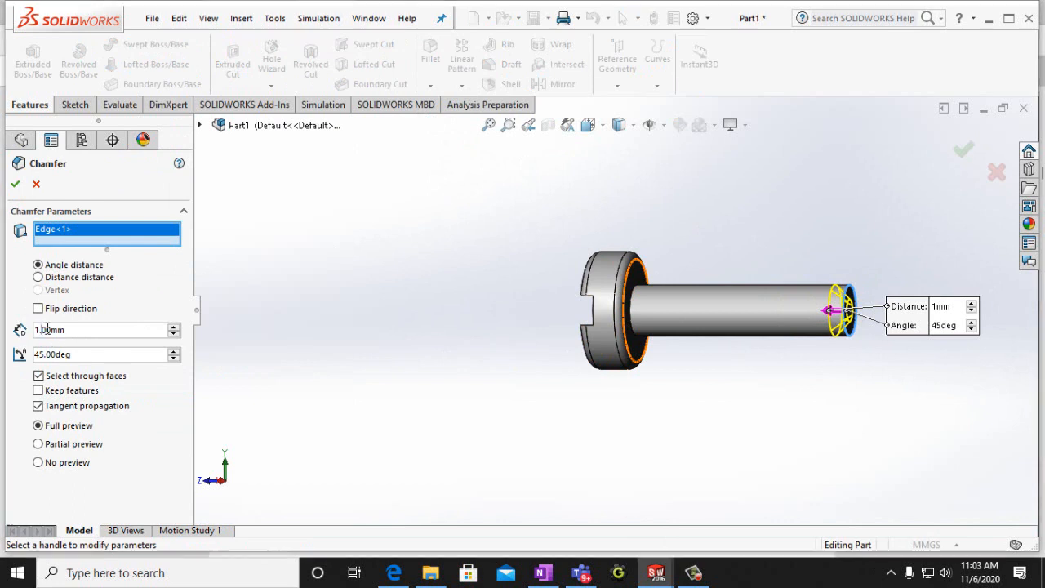
text(5)
click(18, 188)
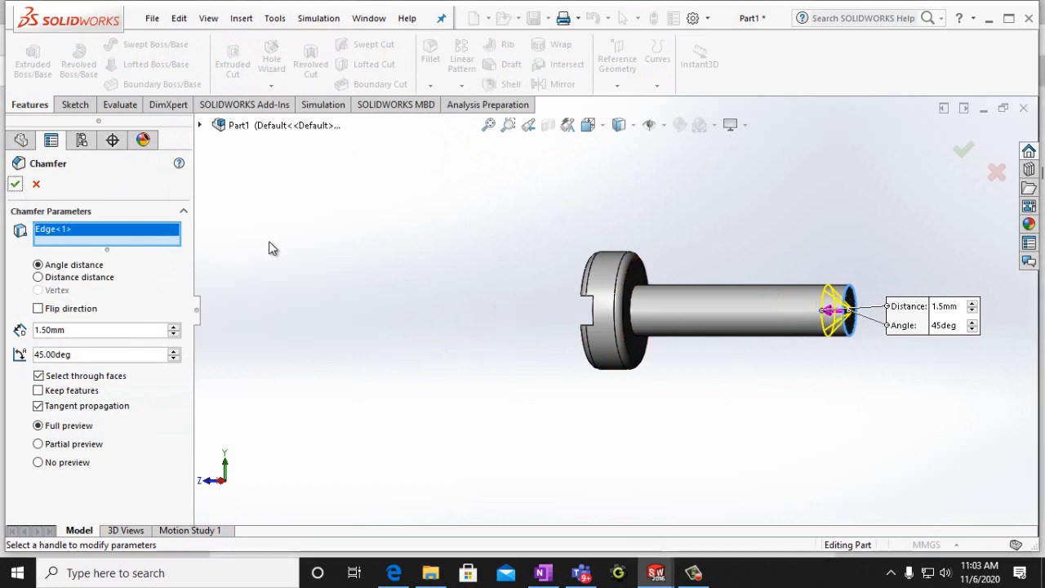
click(16, 185)
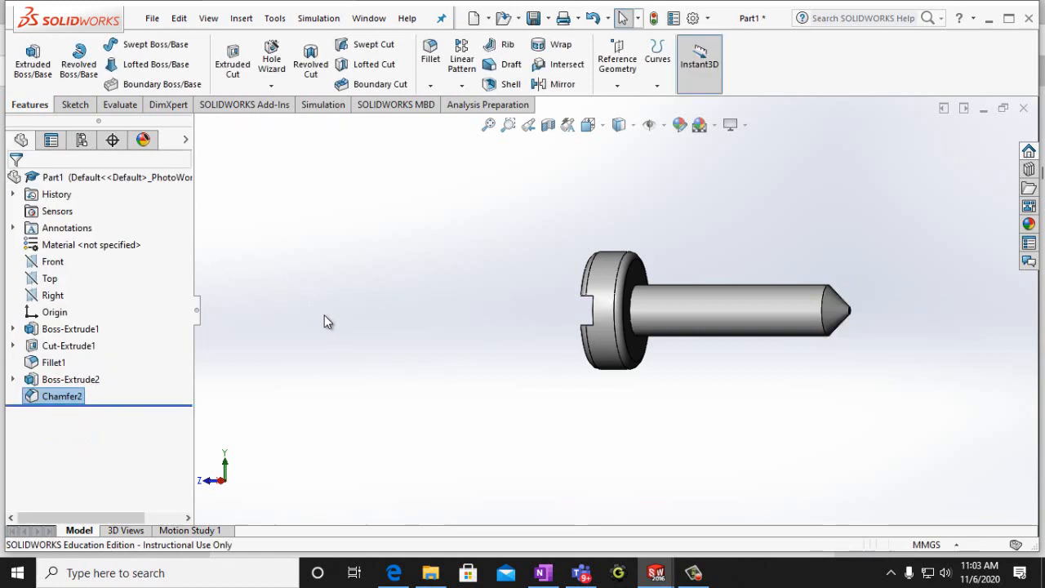
click(832, 432)
middle_drag(817, 431, 529, 354)
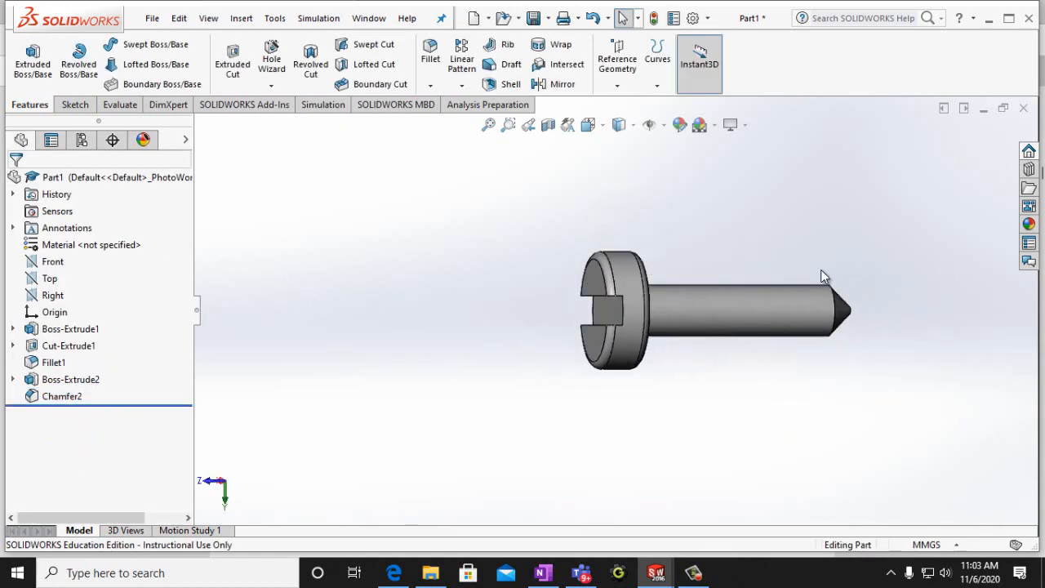
Save the part in the Documents folder as fastener, checking the student's guide for the part name
click(152, 18)
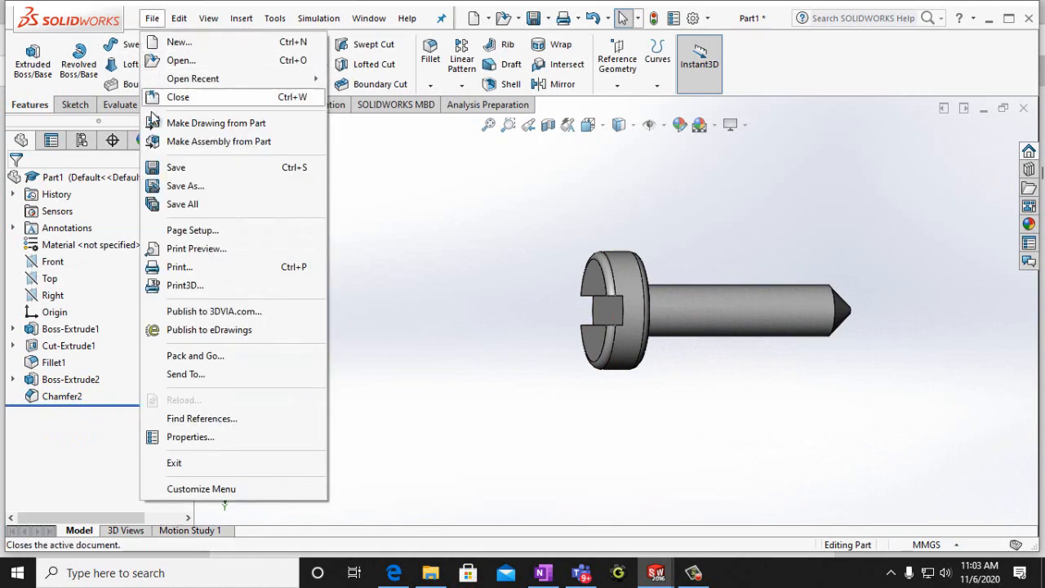
click(184, 186)
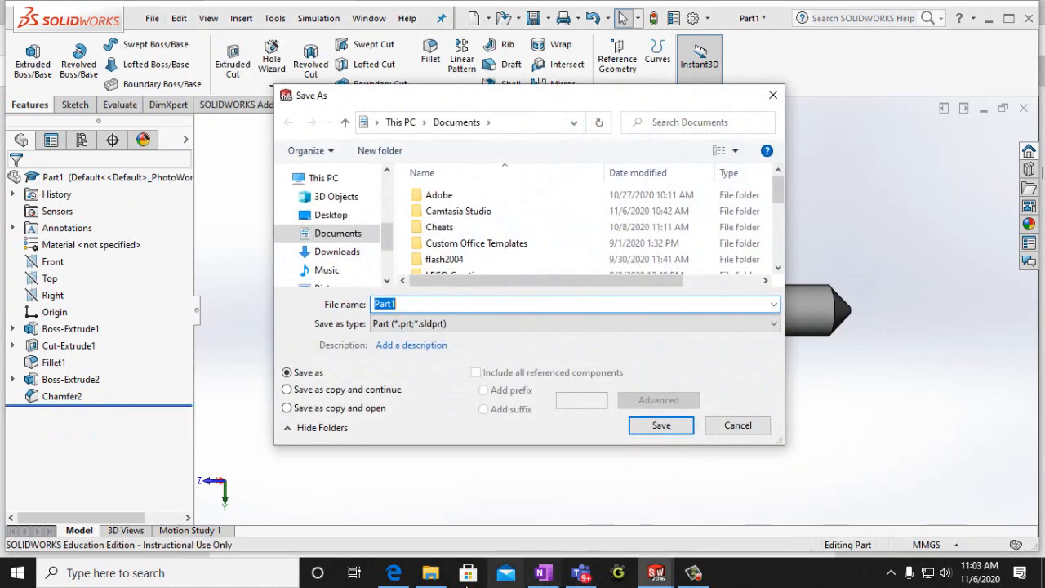
mouse_move(397, 577)
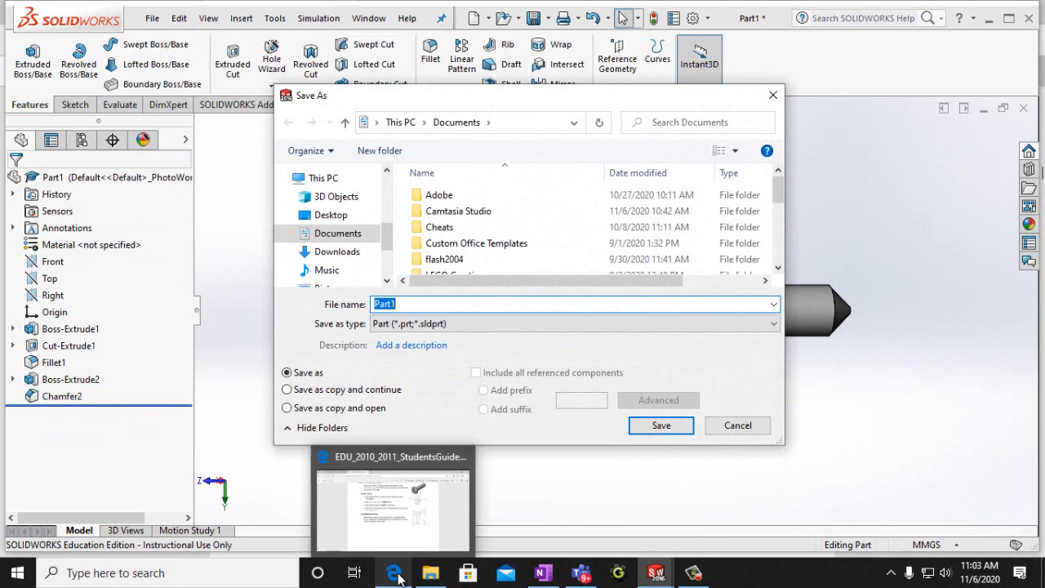
click(439, 474)
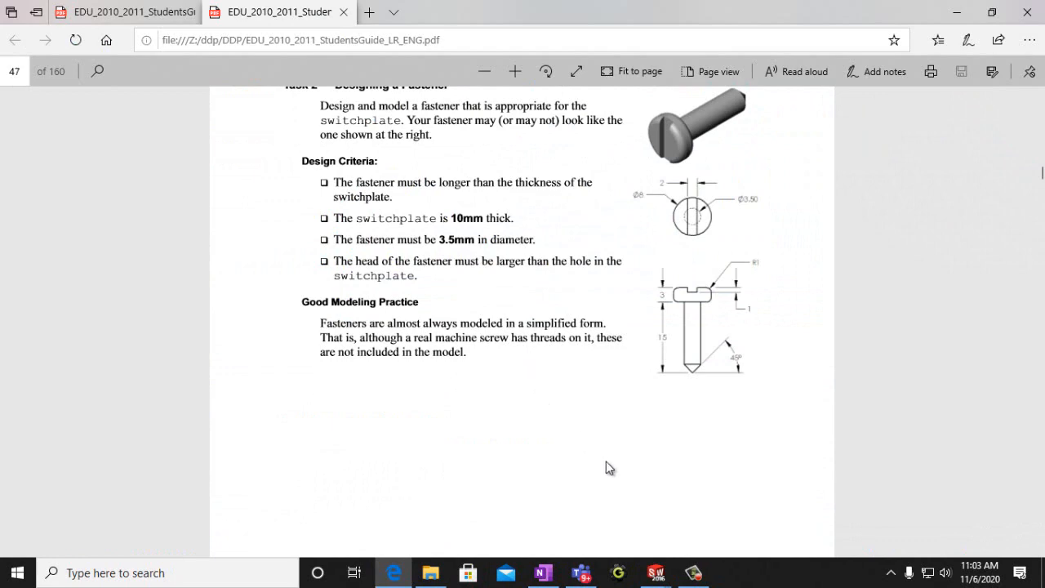
mouse_move(656, 579)
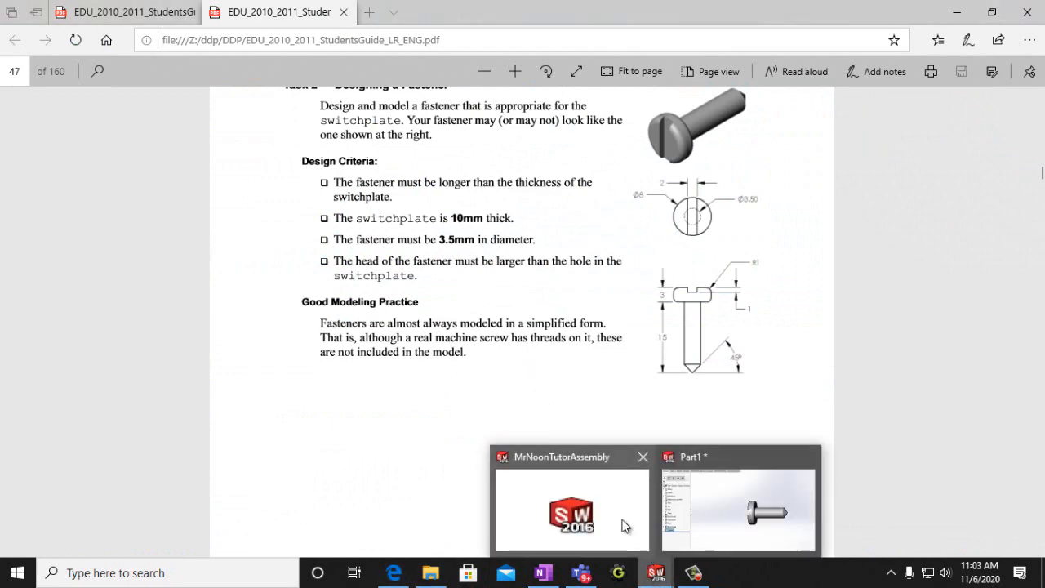
click(704, 515)
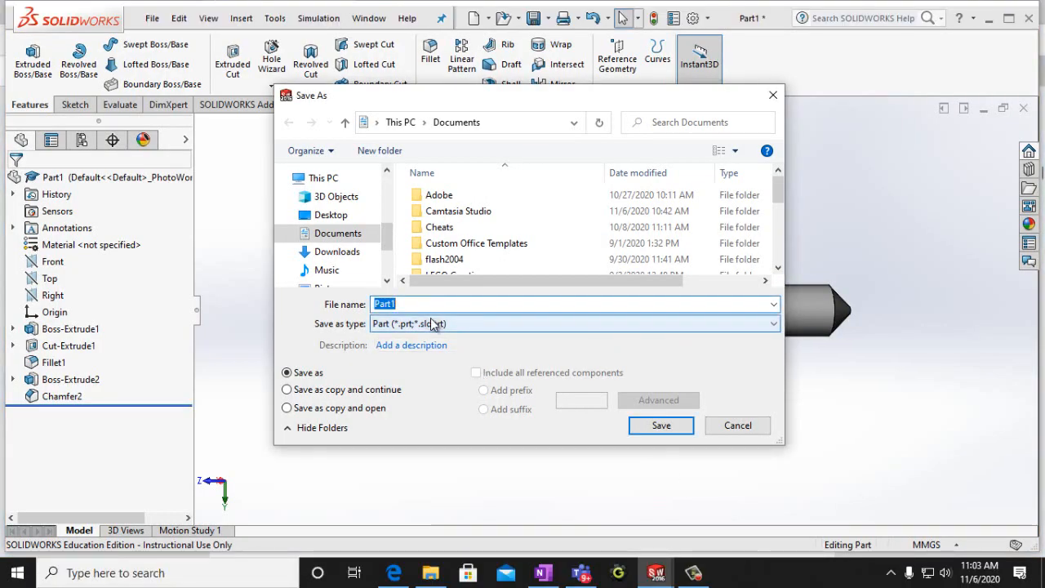
text(fasten)
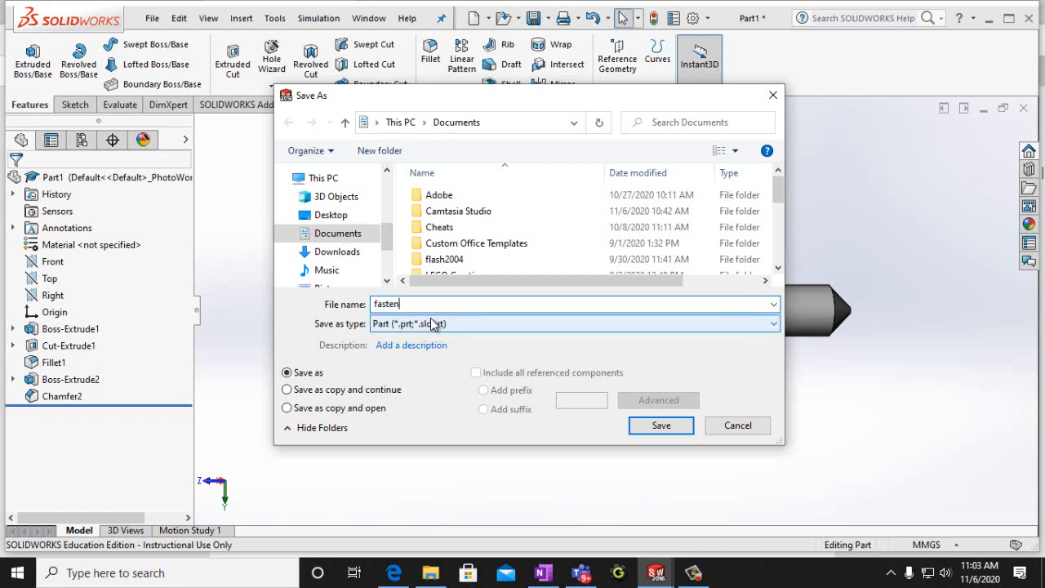
text(er)
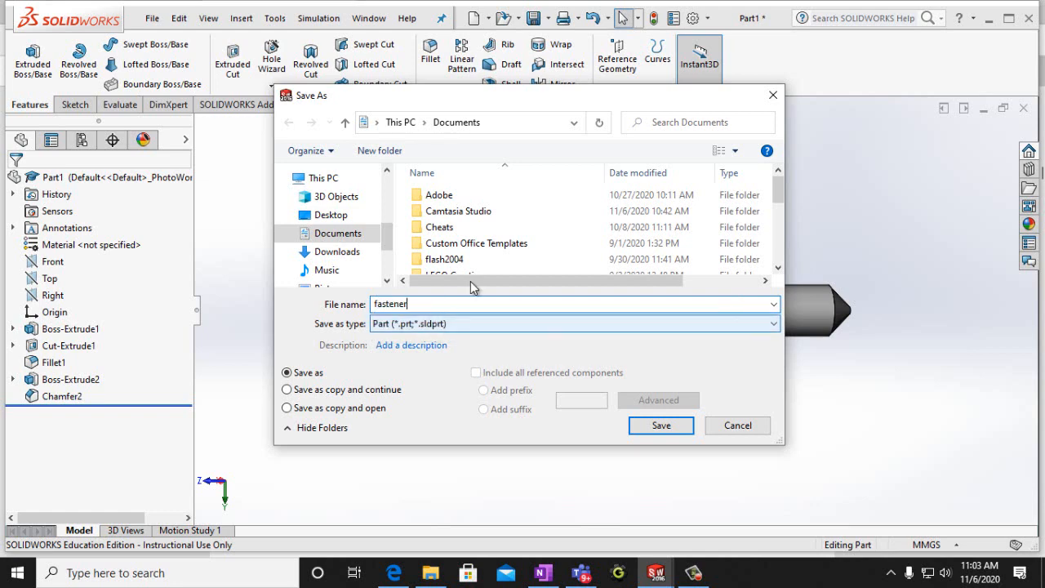
click(662, 427)
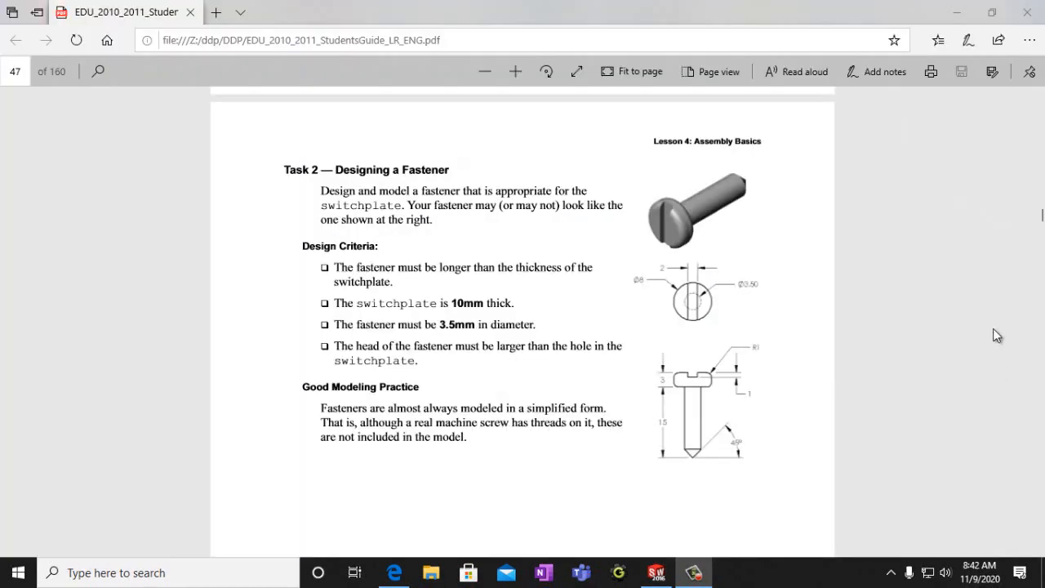
Read the Task 3 assembly procedure in the student's guide, switch to SOLIDWORKS and create a new assembly document
drag(1039, 216, 1039, 227)
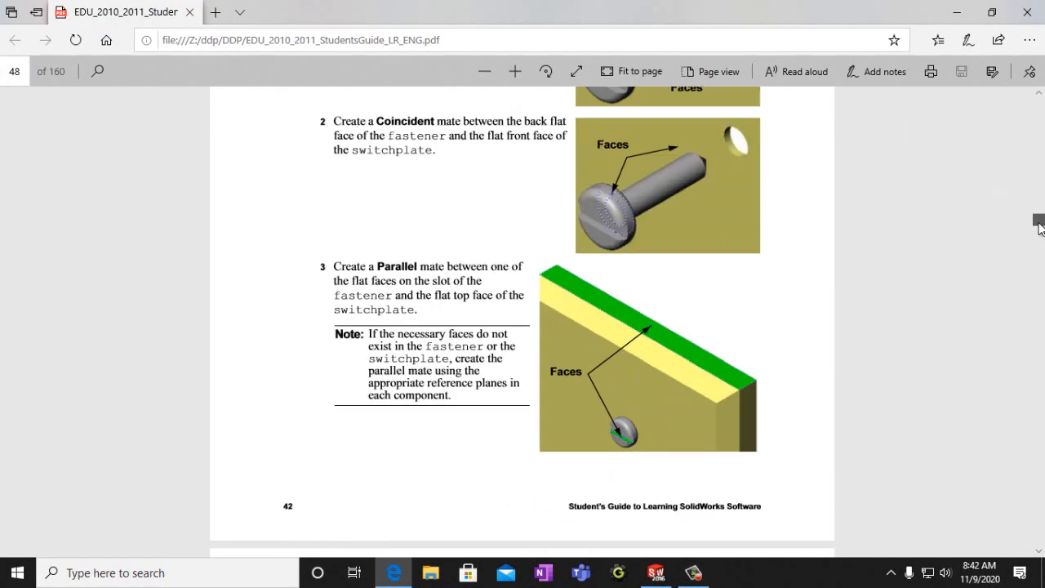
scroll(981, 266, up, 5)
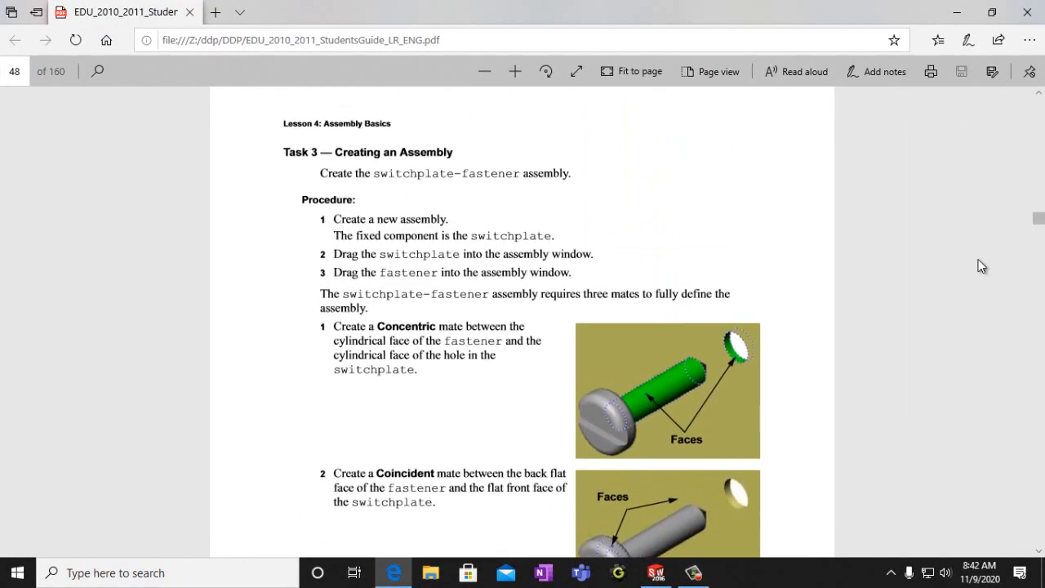
scroll(975, 266, up, 1)
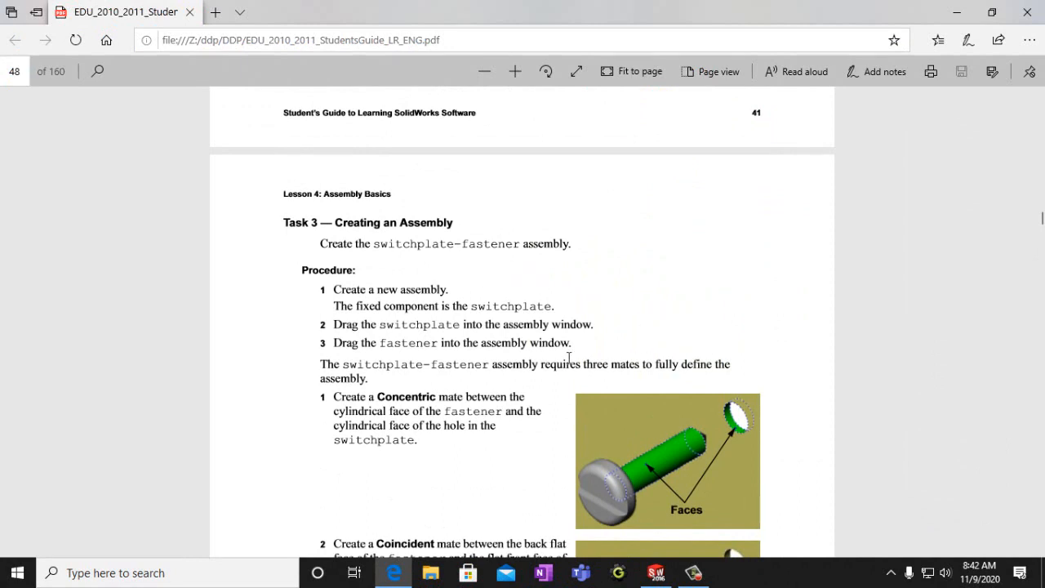
click(655, 572)
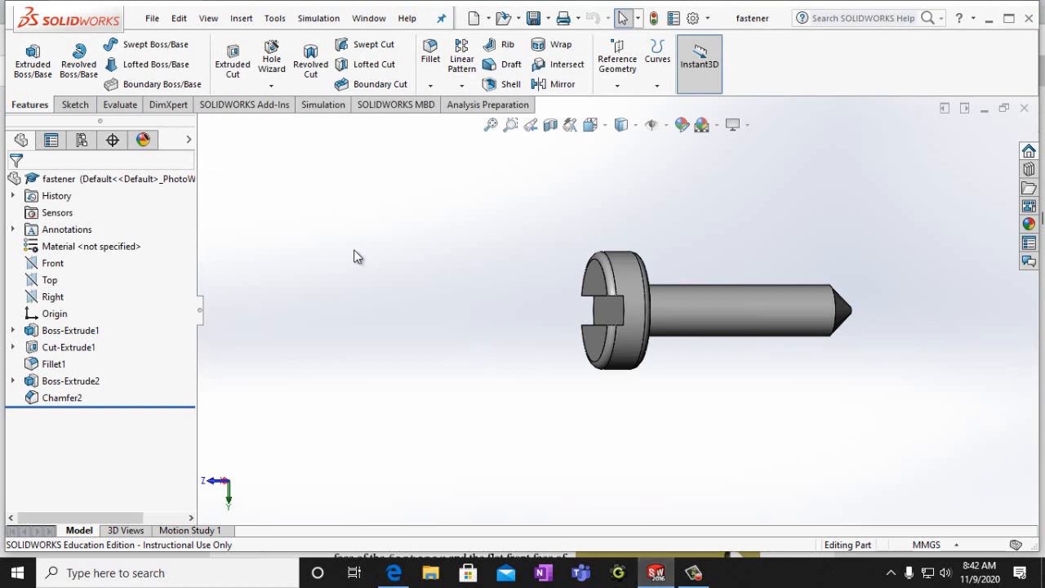
click(153, 19)
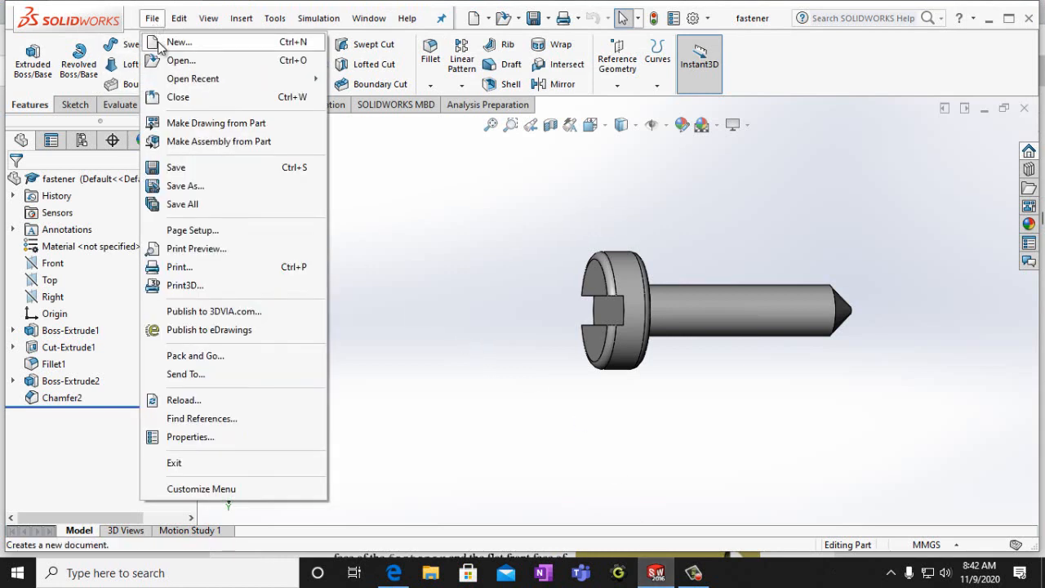
click(166, 41)
click(553, 256)
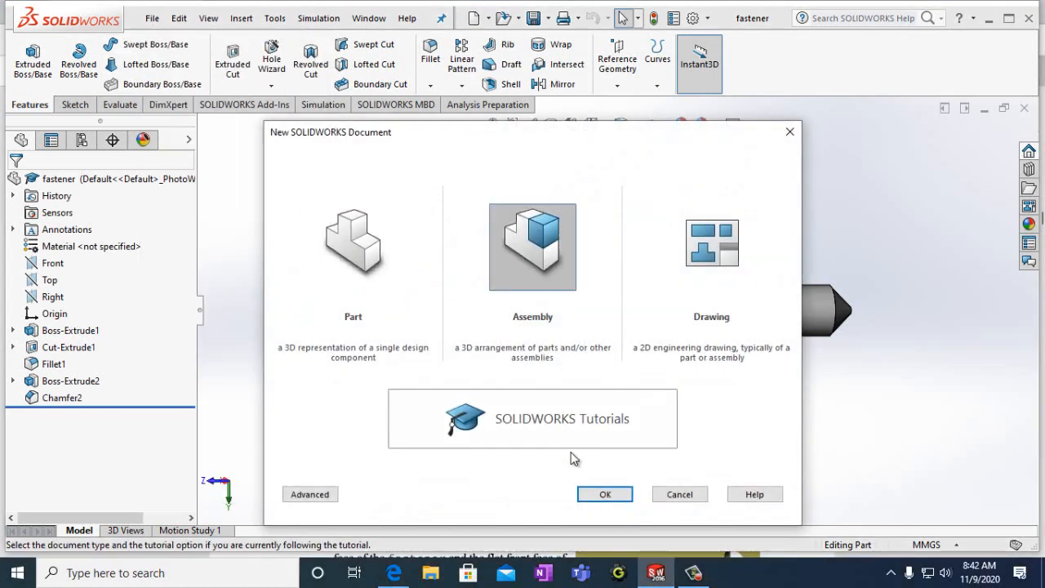
click(606, 494)
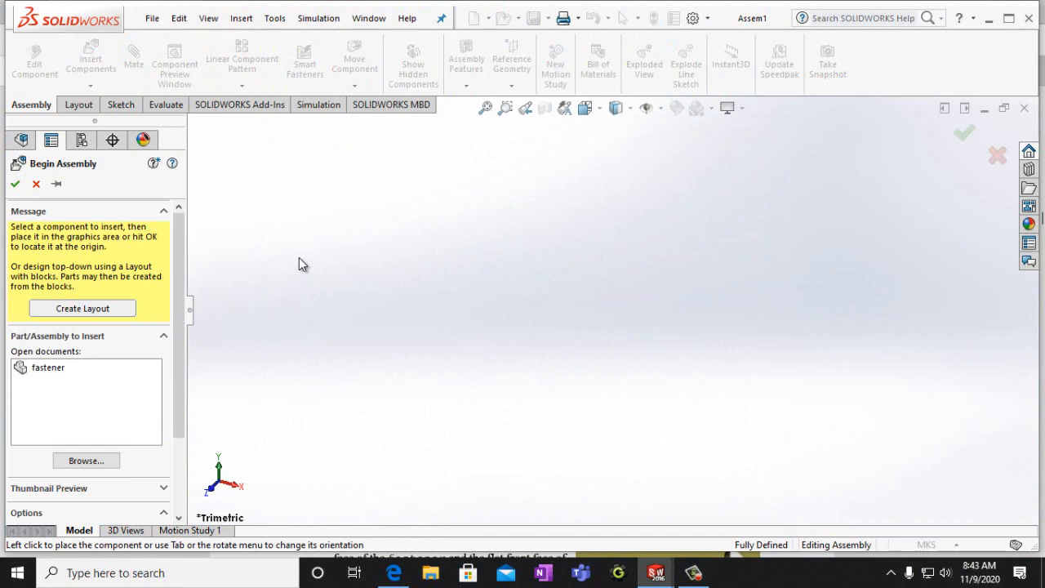
Insert the switchplate part from the Documents folder as the assembly's first component and place it in the graphics area
click(85, 462)
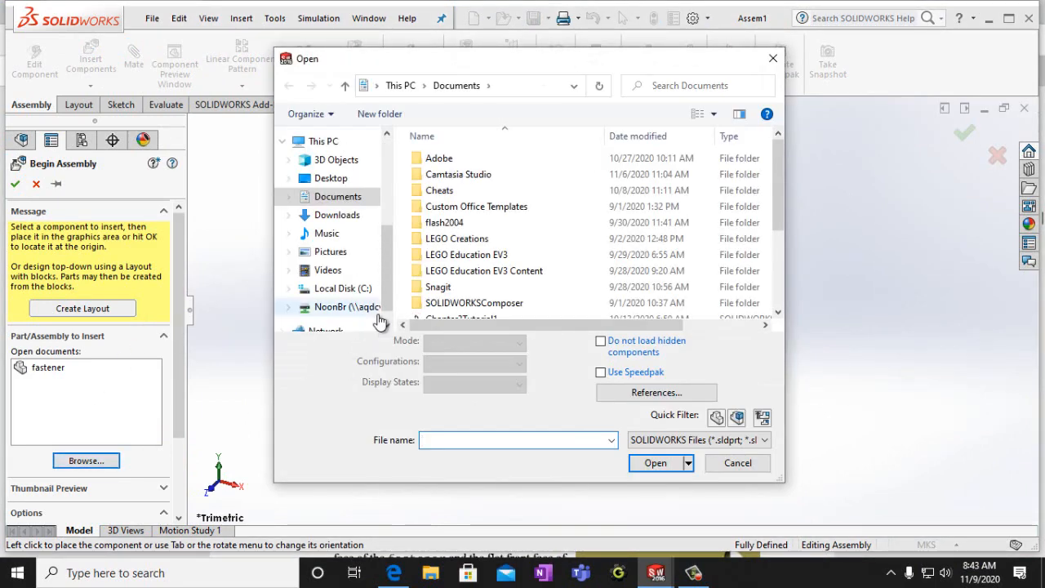
scroll(490, 245, down, 3)
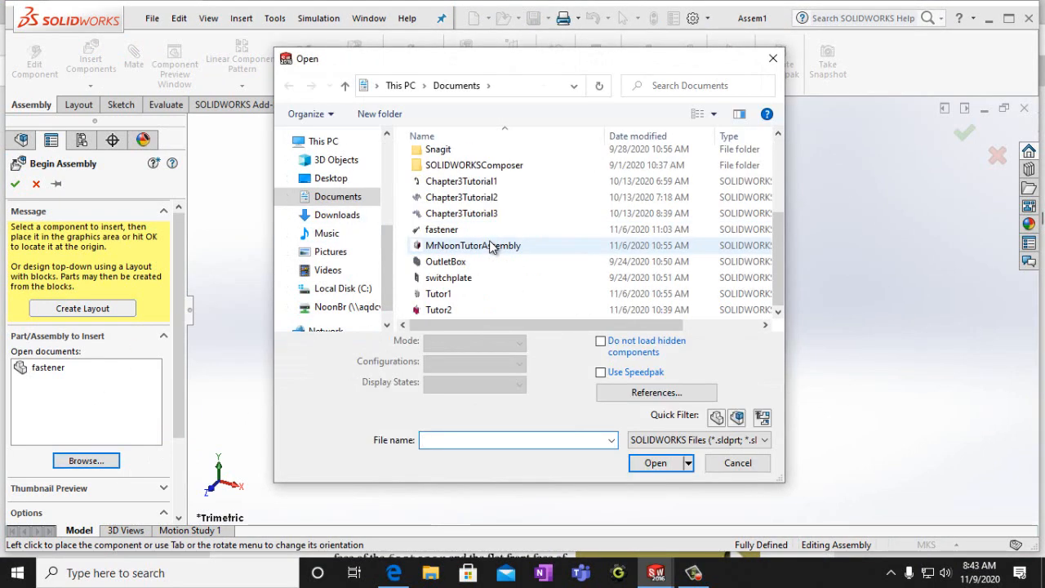
click(457, 278)
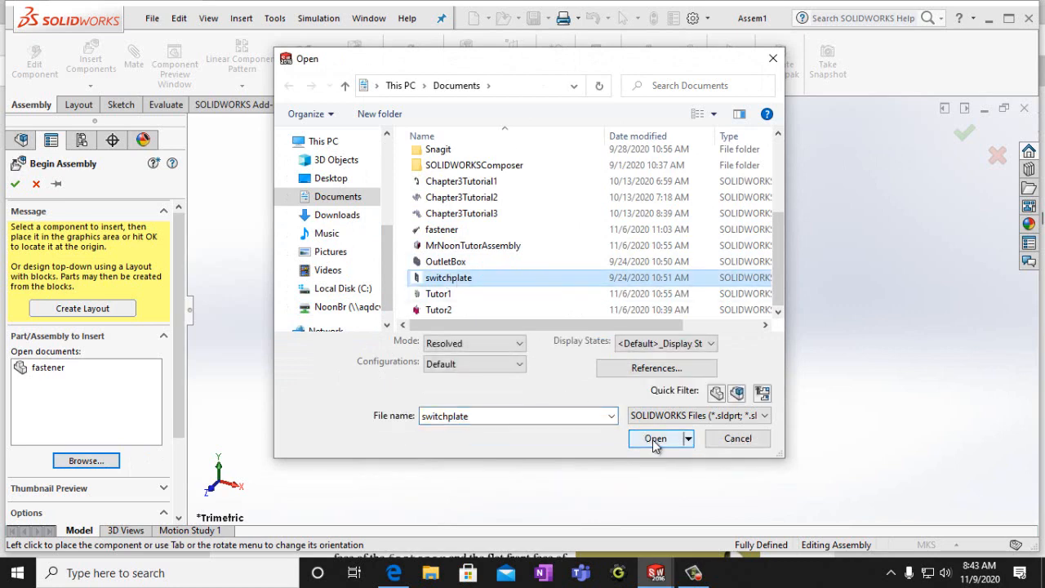
click(655, 439)
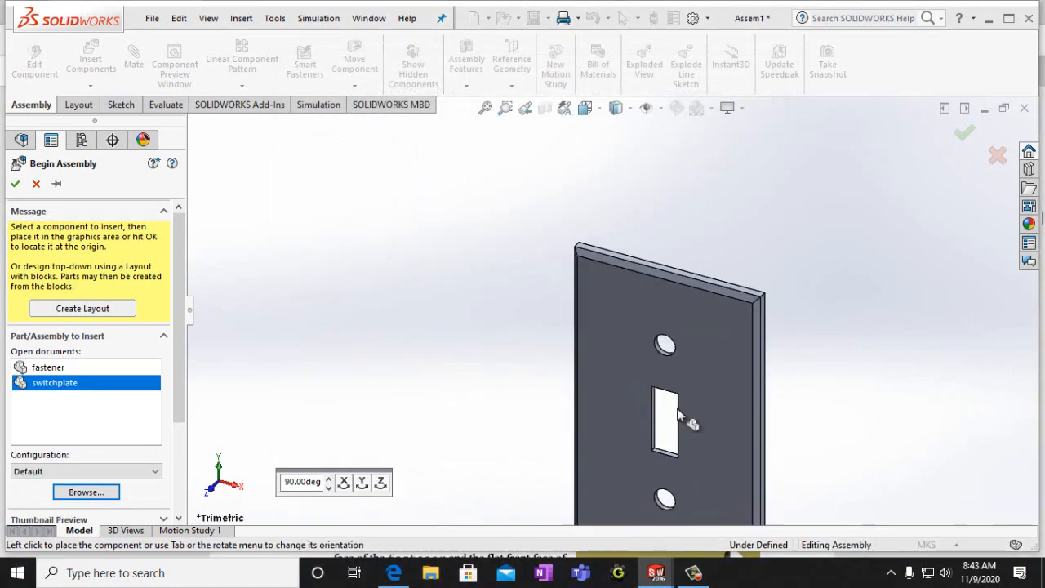
click(650, 353)
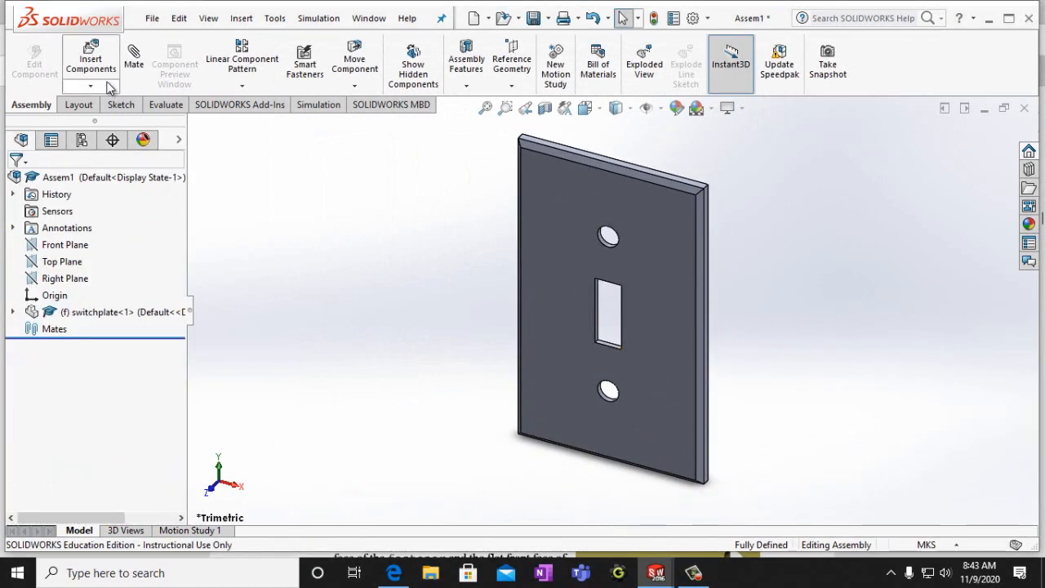
Insert the fastener part into the assembly and place it in empty space beside the switchplate
click(91, 61)
click(49, 353)
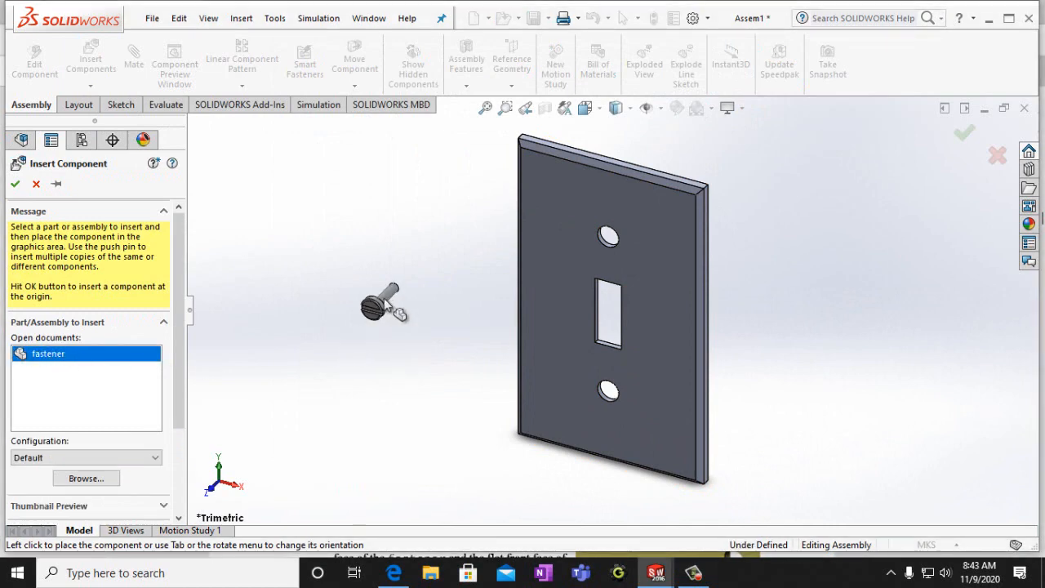
click(384, 299)
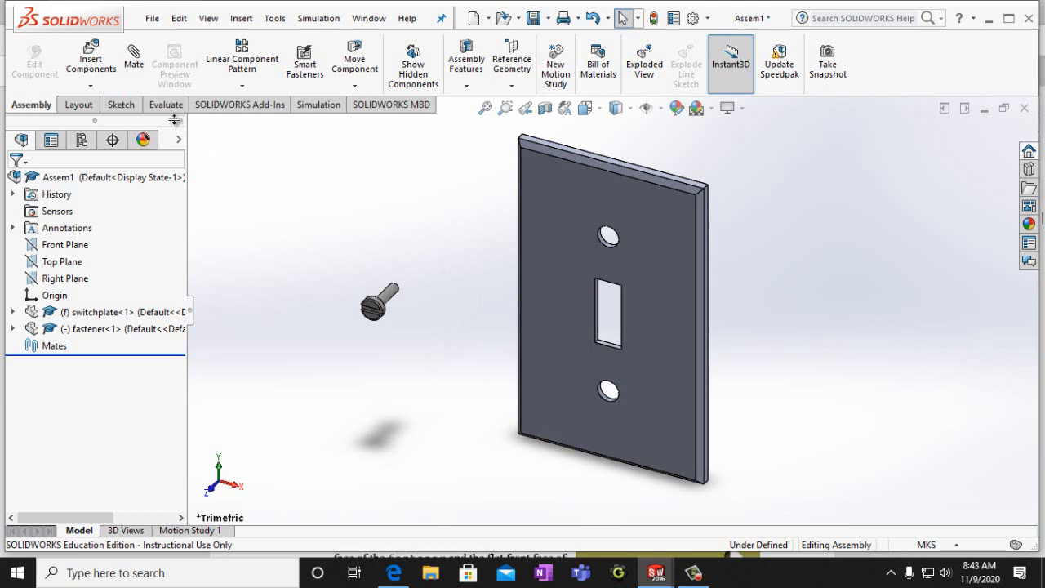
Consult the mate instructions in the PDF guide in Edge, and mate the fastener's shank concentric with the switchplate's upper hole in SOLIDWORKS
click(133, 59)
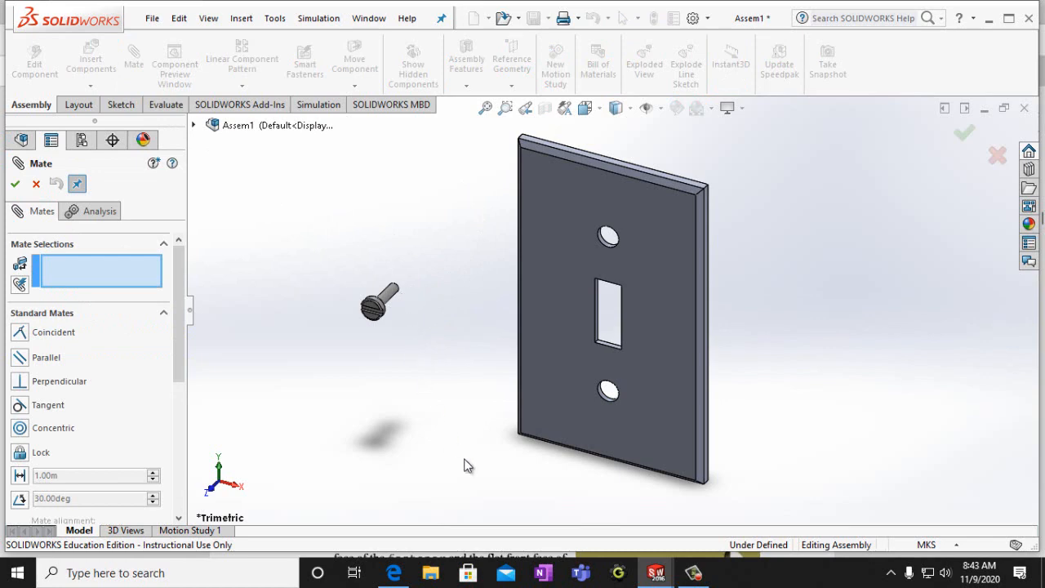
click(394, 573)
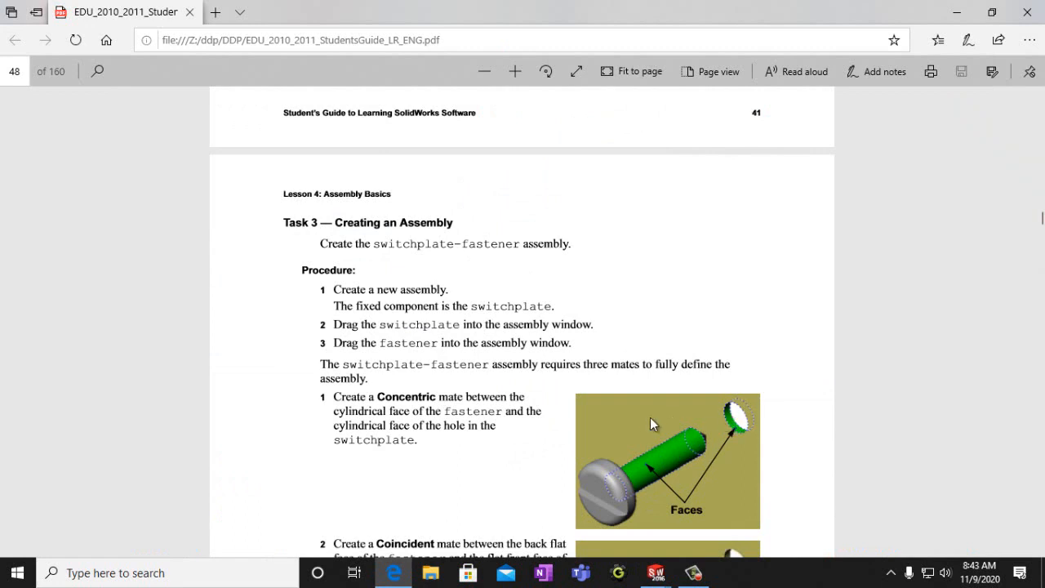
scroll(641, 417, down, 5)
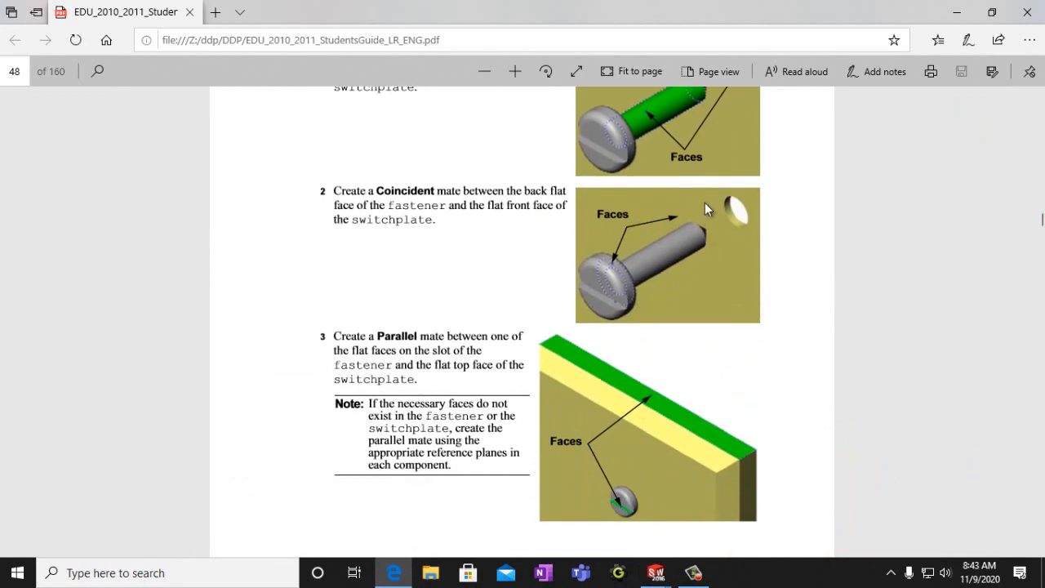
scroll(614, 471, down, 1)
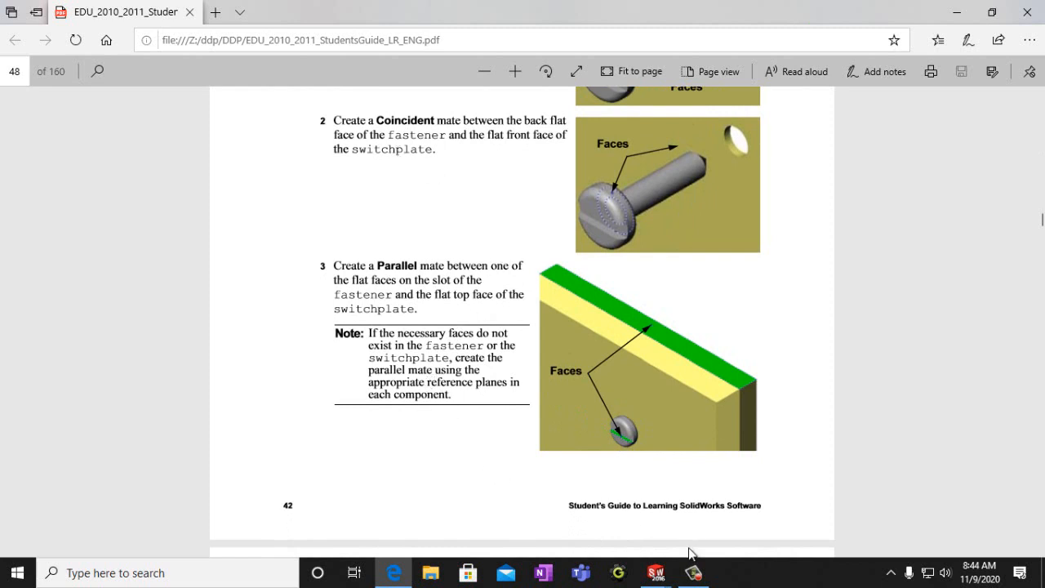
mouse_move(665, 578)
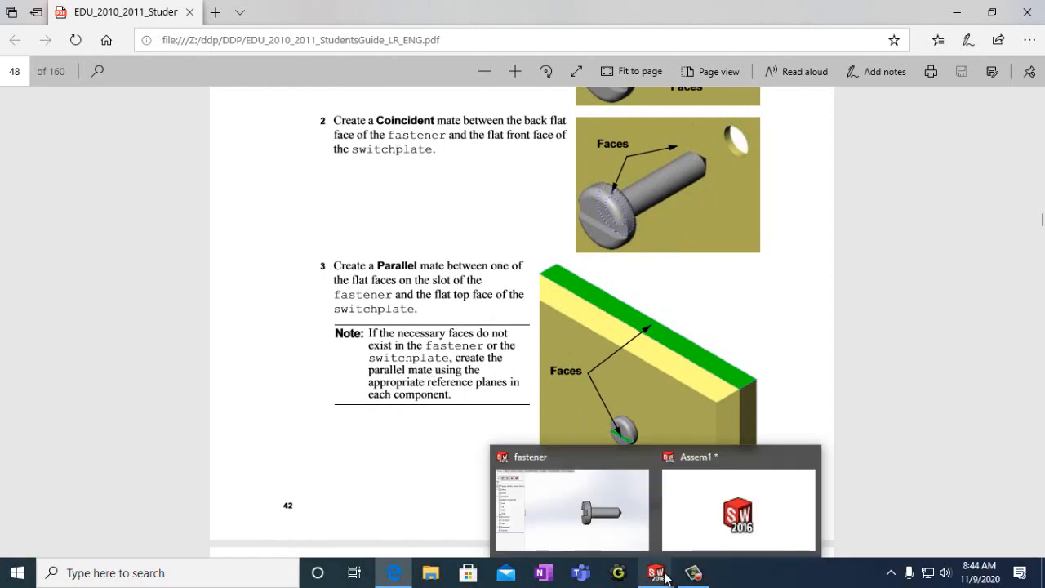
click(727, 520)
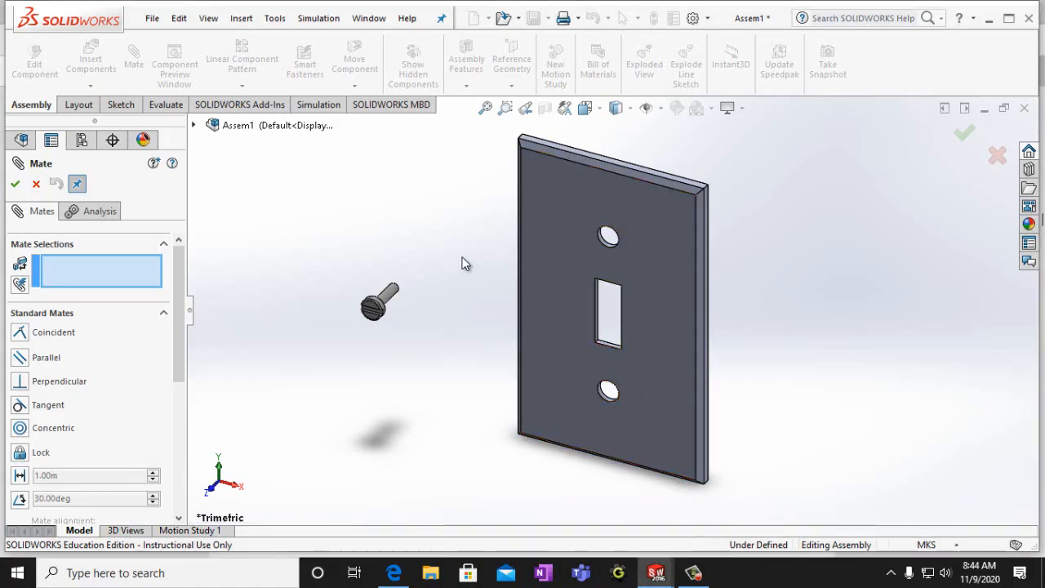
scroll(580, 256, down, 3)
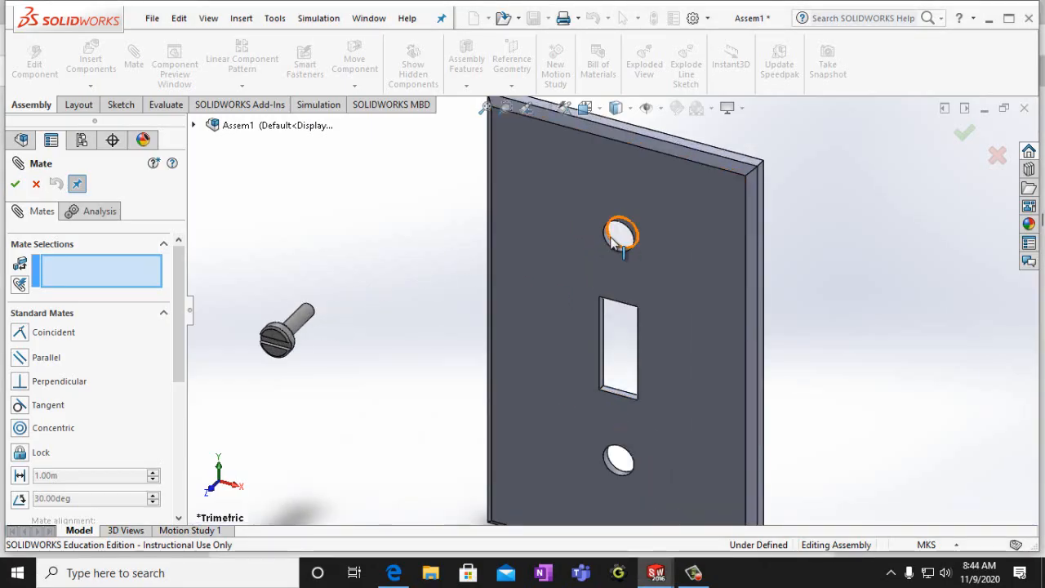
click(610, 248)
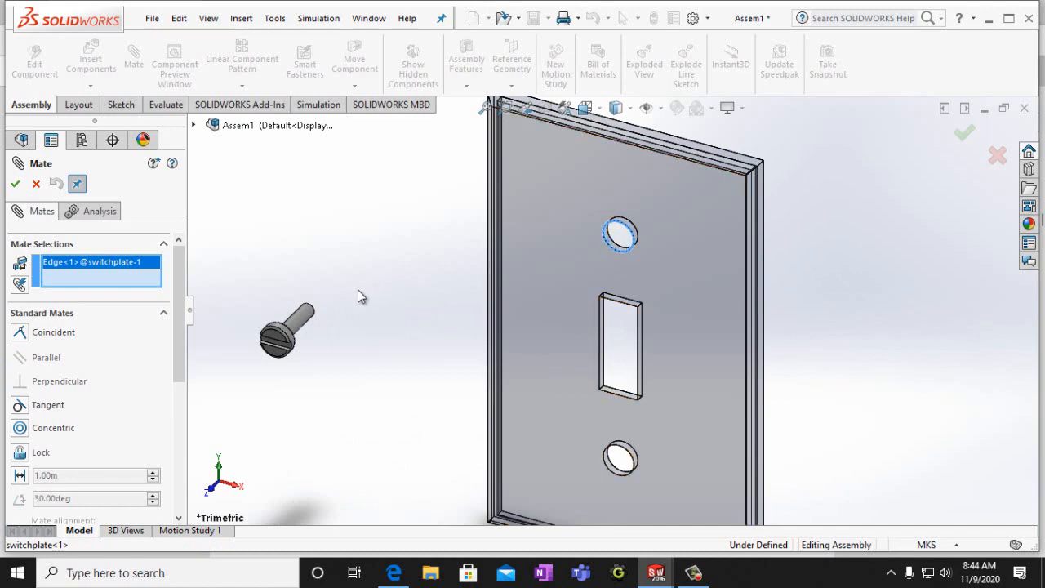
click(306, 319)
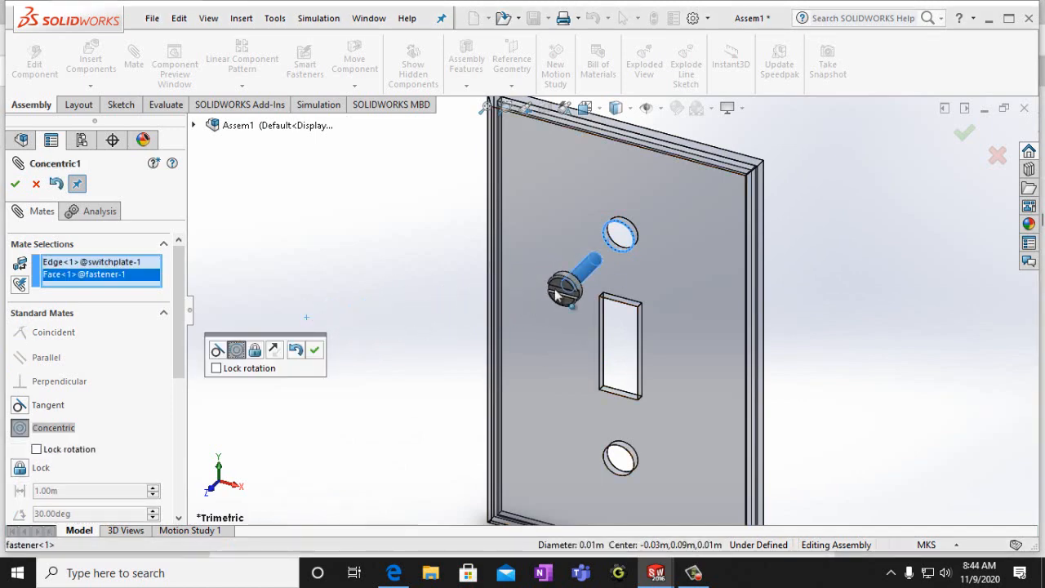
click(15, 184)
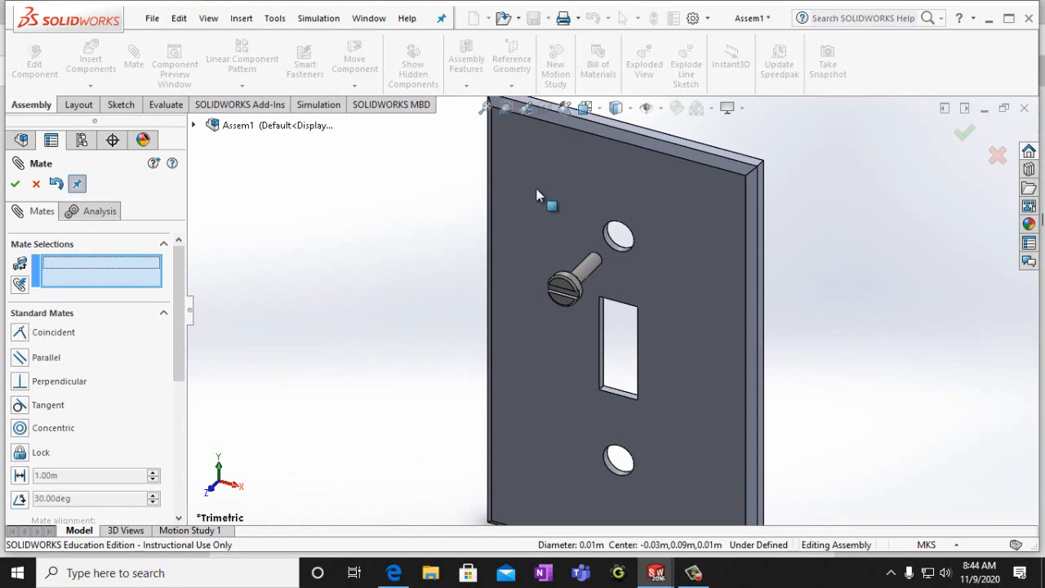
Add a coincident mate between the switchplate's flat front face and the back flat face of the fastener's head
click(576, 178)
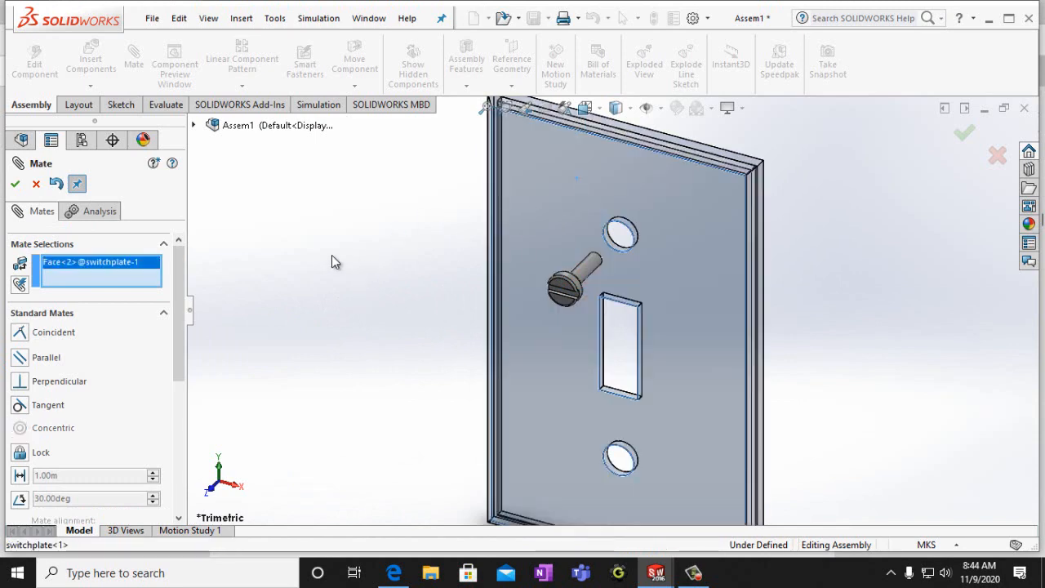
key(Right)
key(Right)
key(Right)
key(Right)
key(Right)
key(Right)
key(Right)
key(Right)
key(Right)
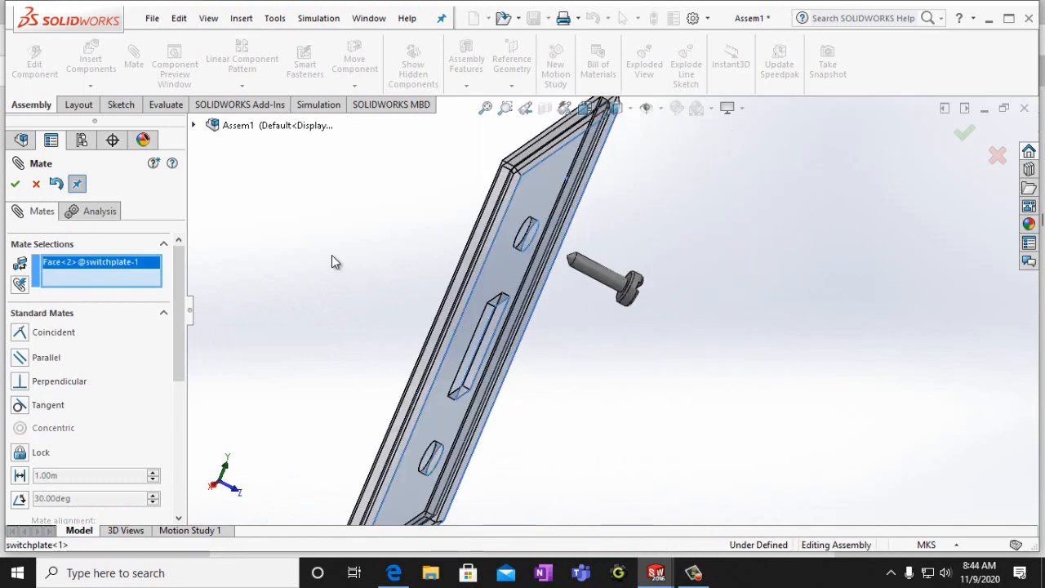
key(Right)
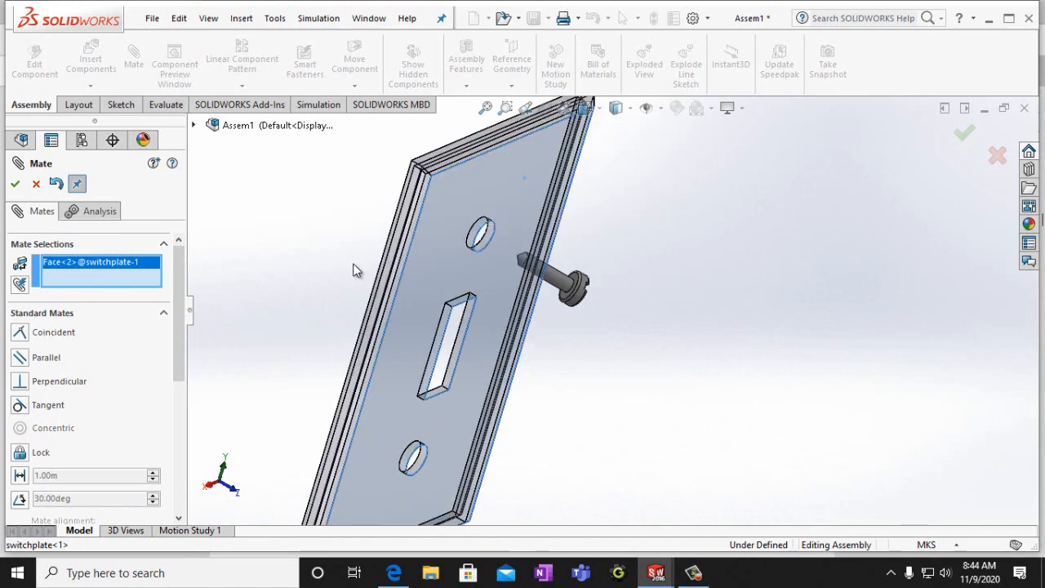
scroll(620, 311, down, 5)
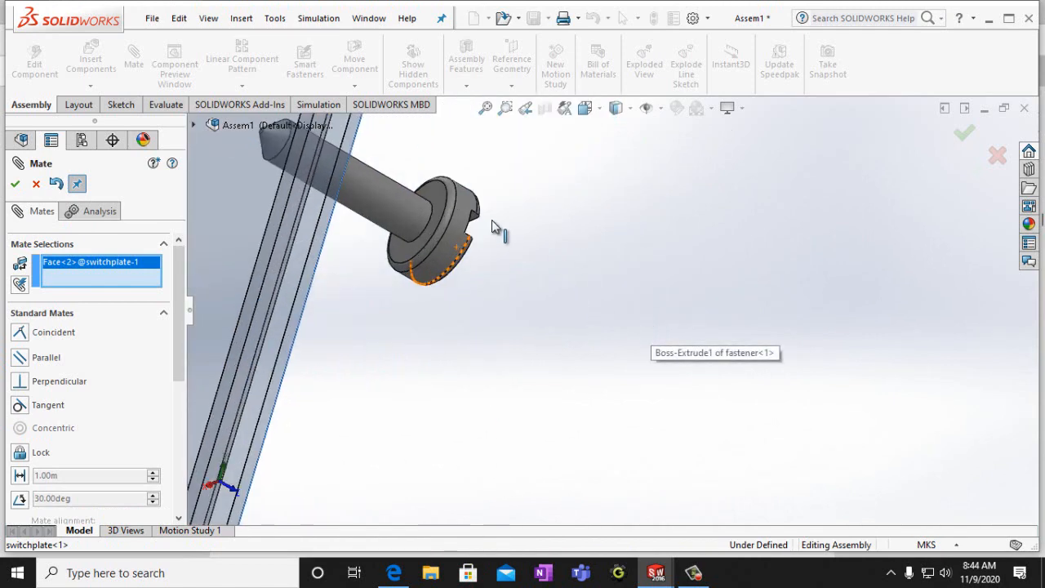
click(438, 198)
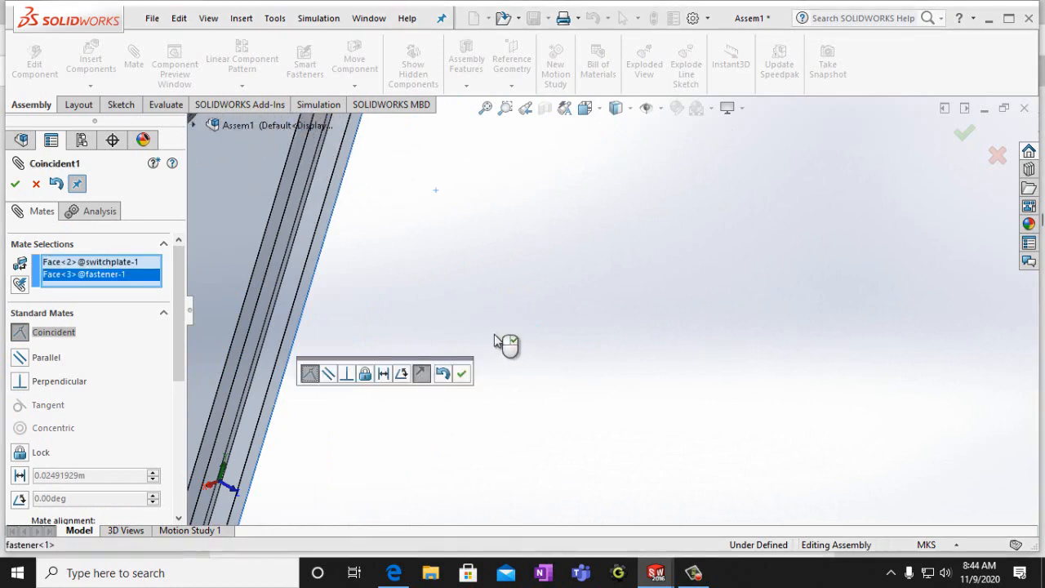
click(14, 183)
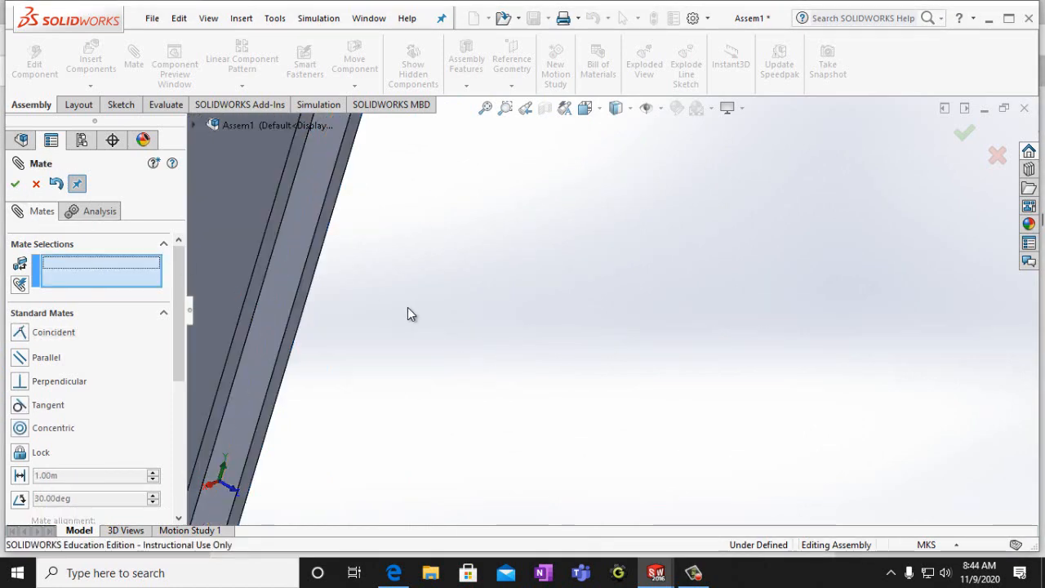
Add a parallel mate between the switchplate's flat top face and a flat side face of the fastener's slot, and finish mating
click(411, 307)
key(Left)
key(Left)
key(Left)
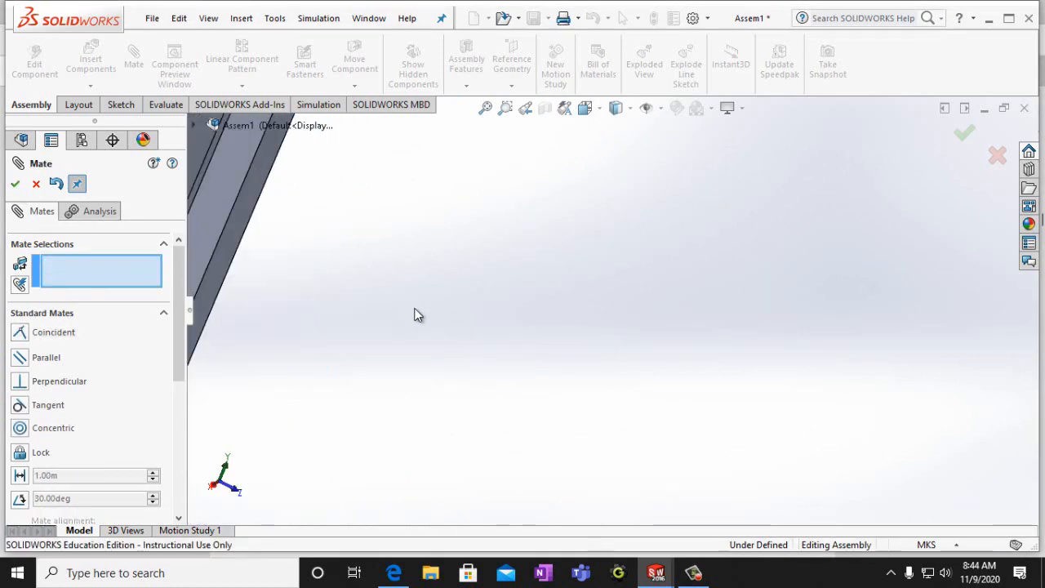
key(Left)
key(Left)
key(Left)
key(Left)
scroll(413, 308, up, 5)
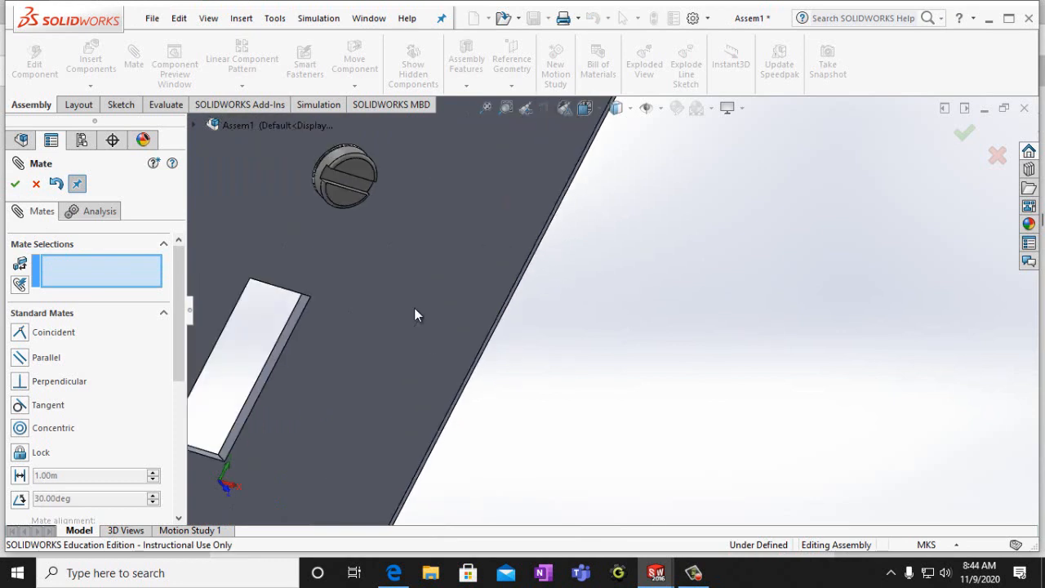
scroll(491, 257, up, 1)
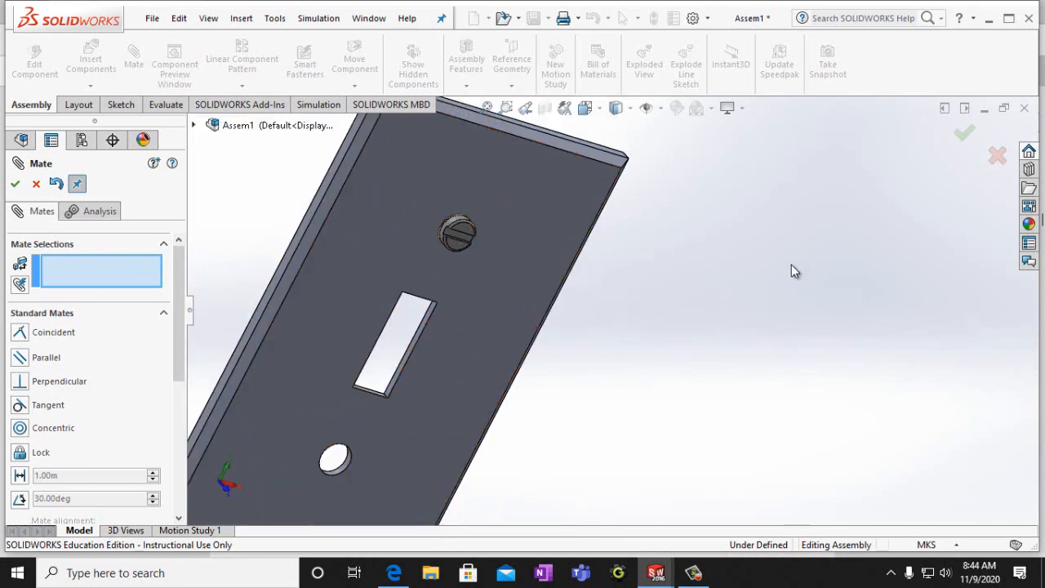
key(z)
scroll(633, 180, down, 1)
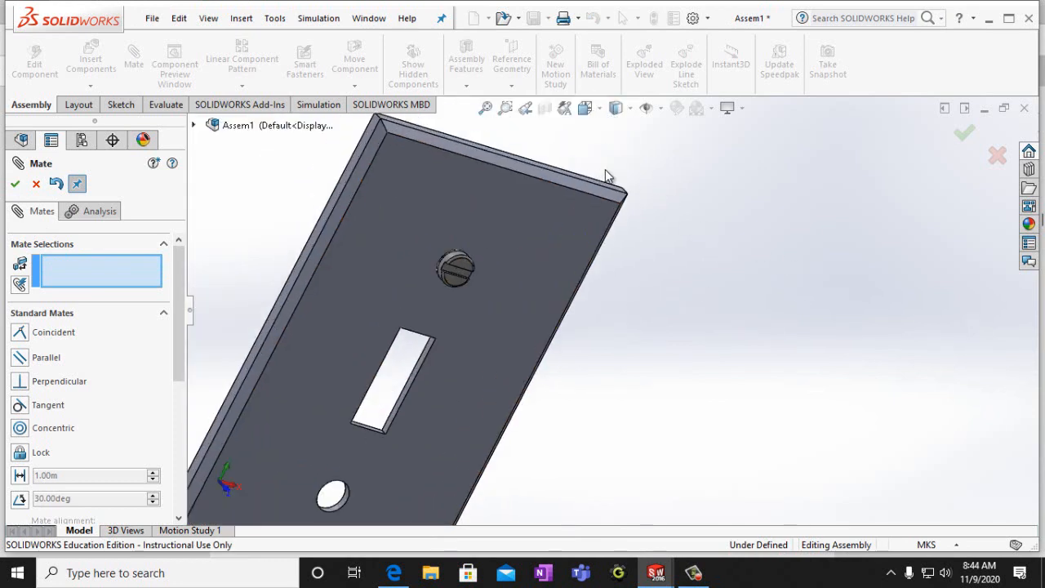
click(47, 358)
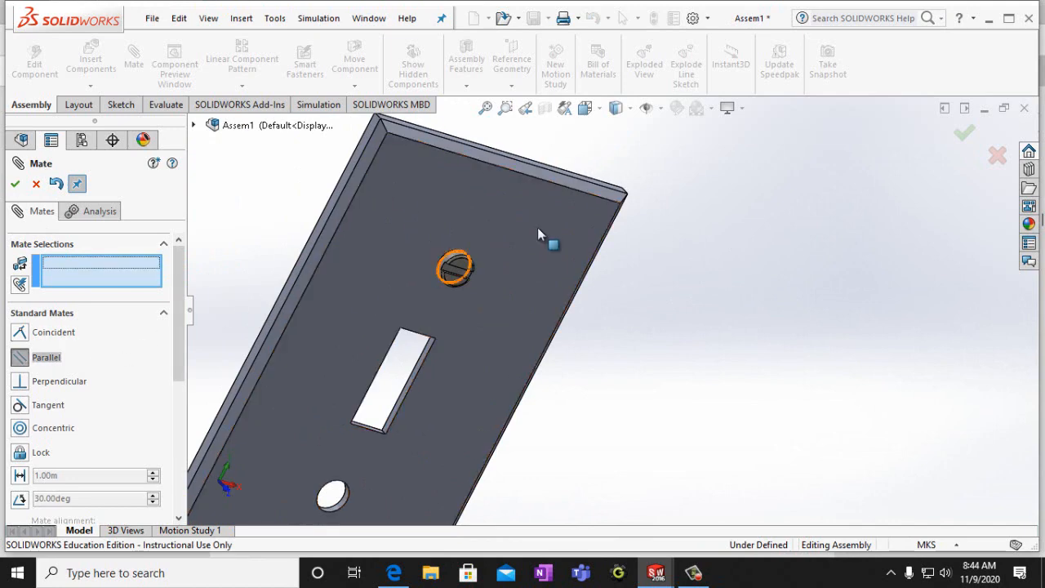
scroll(555, 213, down, 2)
scroll(502, 161, down, 2)
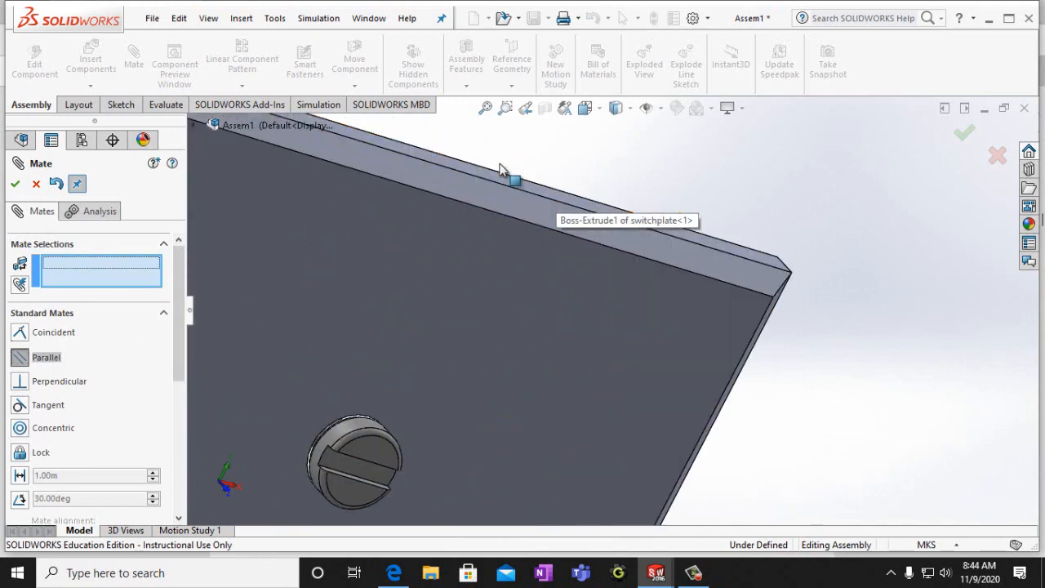
click(492, 178)
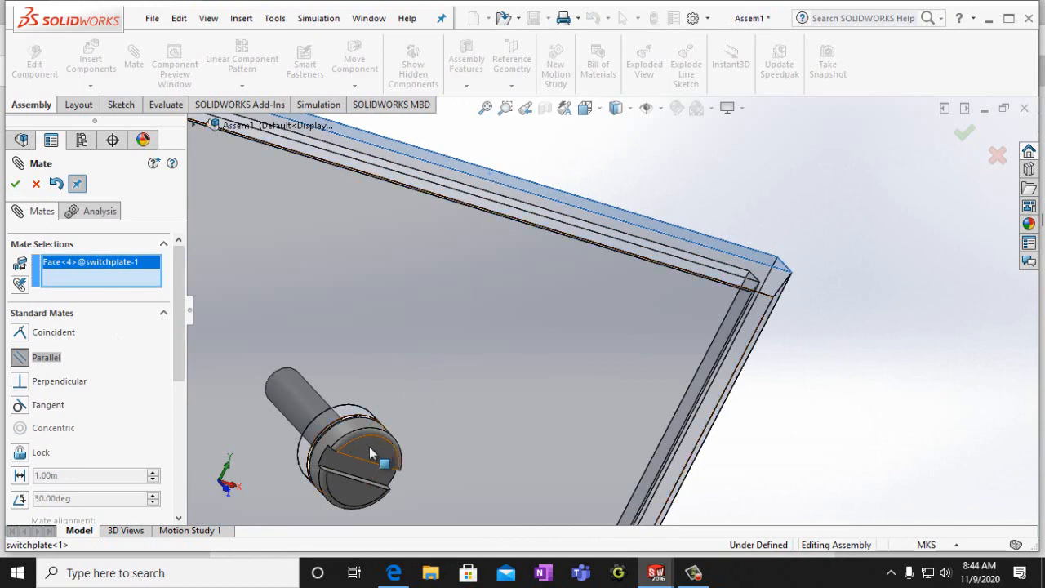
scroll(348, 470, up, 2)
scroll(470, 411, down, 3)
scroll(469, 404, down, 4)
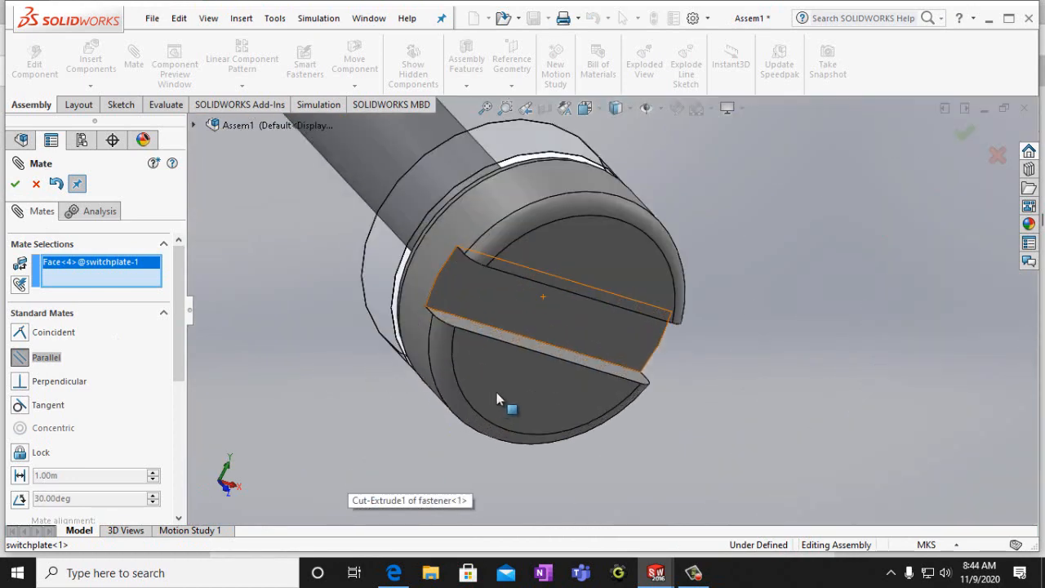
click(498, 336)
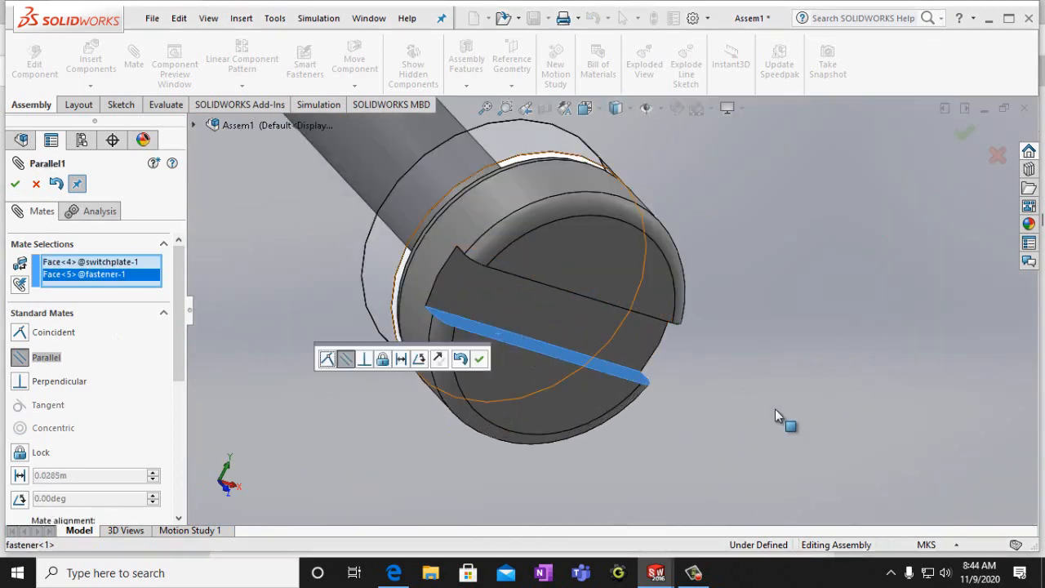
click(15, 184)
click(15, 184)
Insert a second fastener into the assembly and place it in empty space beside the switchplate
scroll(704, 350, up, 10)
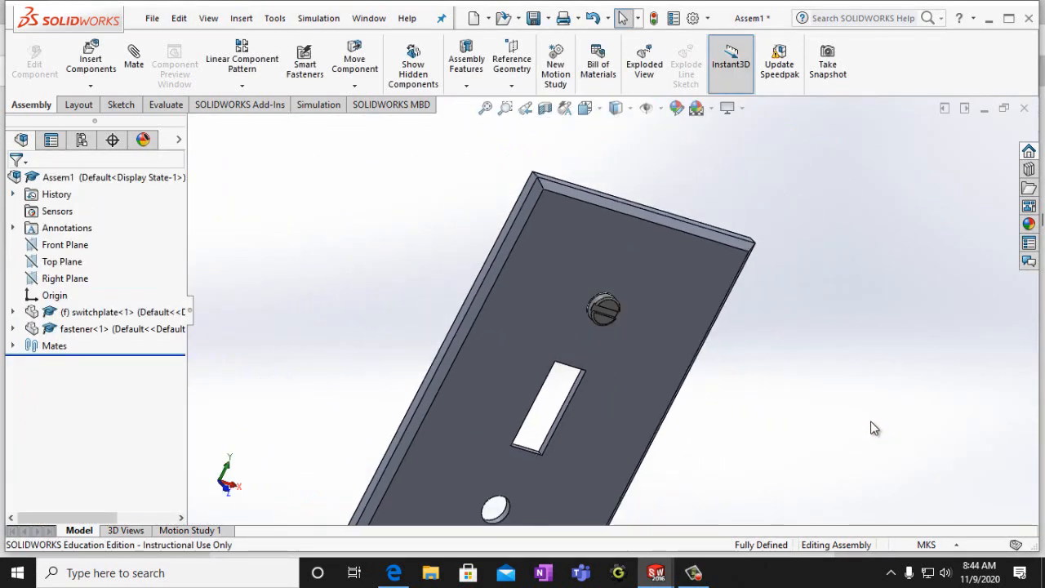
key(Left)
key(Left)
key(Left)
key(Left)
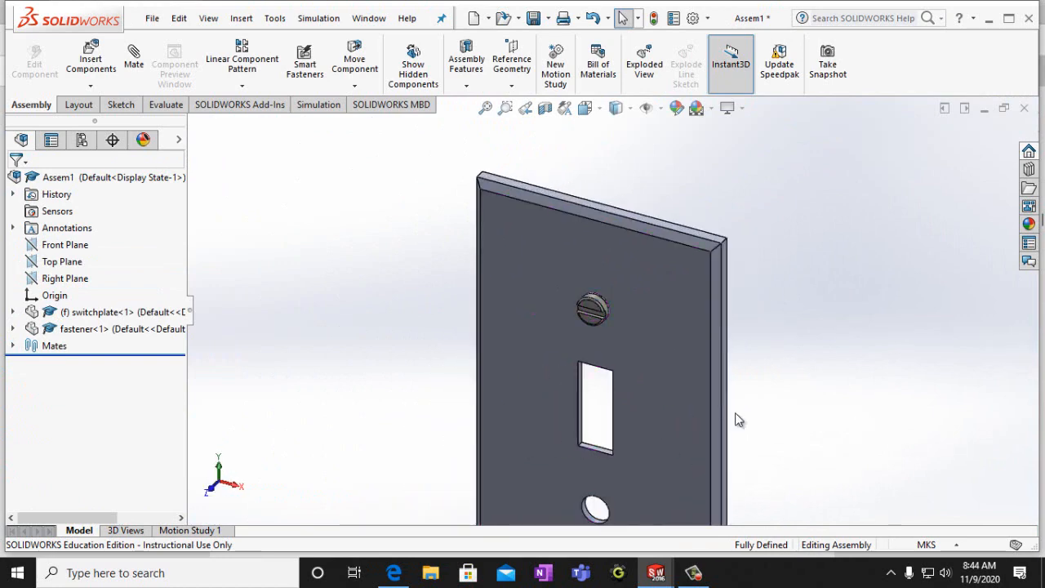
click(98, 66)
click(48, 354)
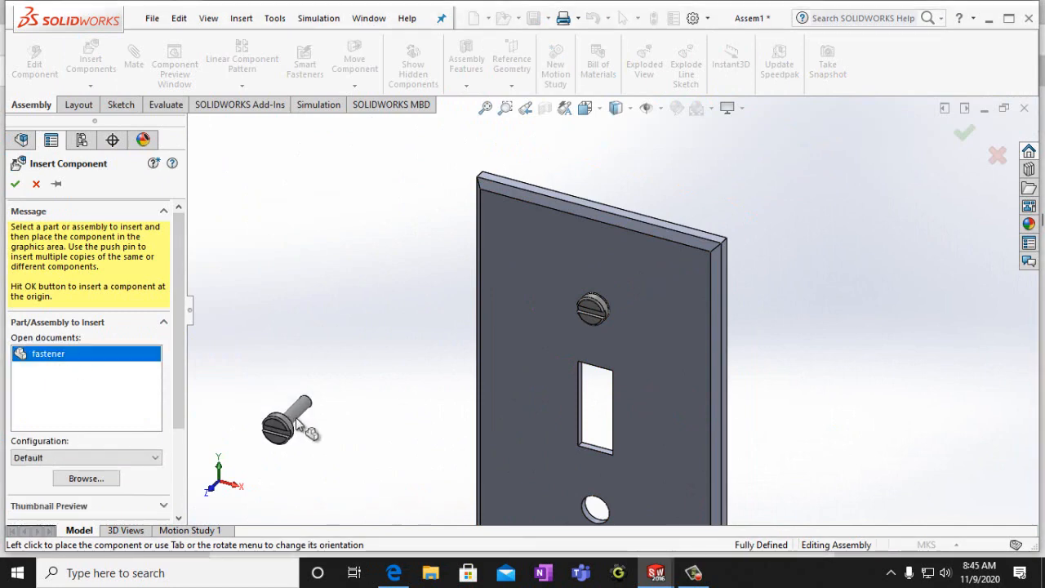
click(296, 417)
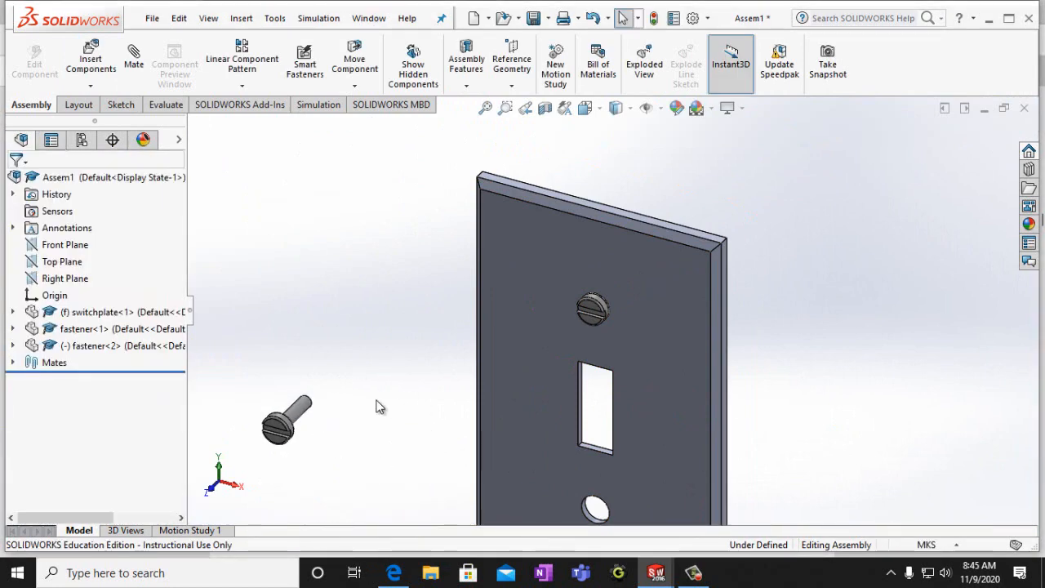
Add a concentric mate between the edge of the switchplate's lower hole and the second fastener's cylindrical shank
click(133, 57)
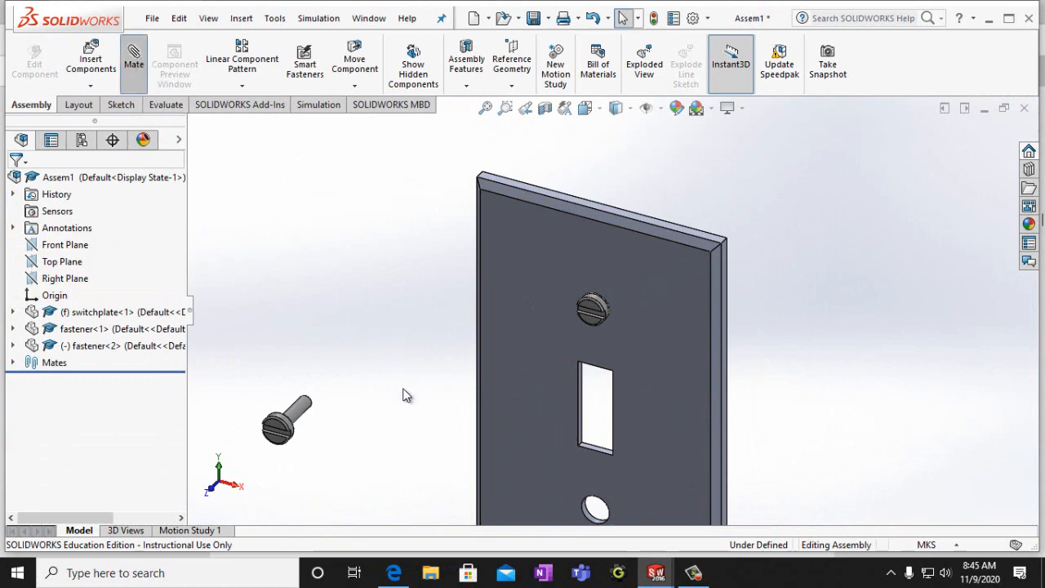
scroll(584, 506, down, 3)
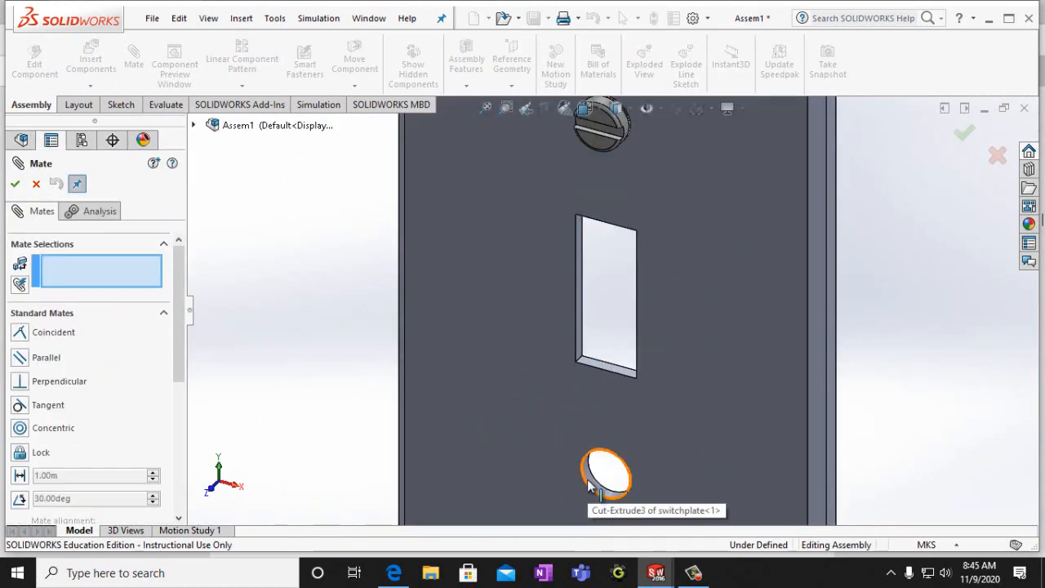
click(588, 485)
scroll(391, 397, up, 3)
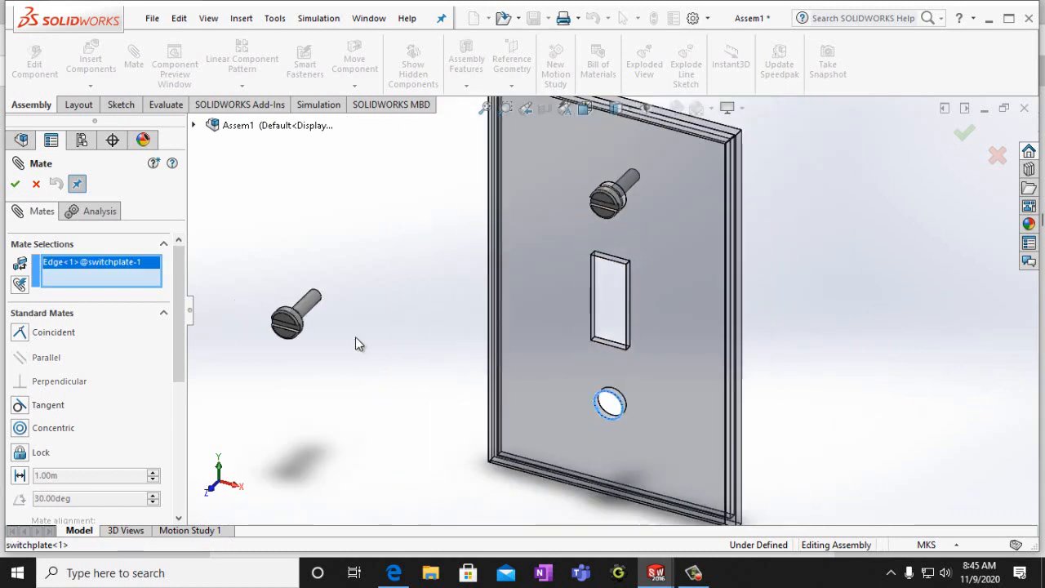
click(309, 302)
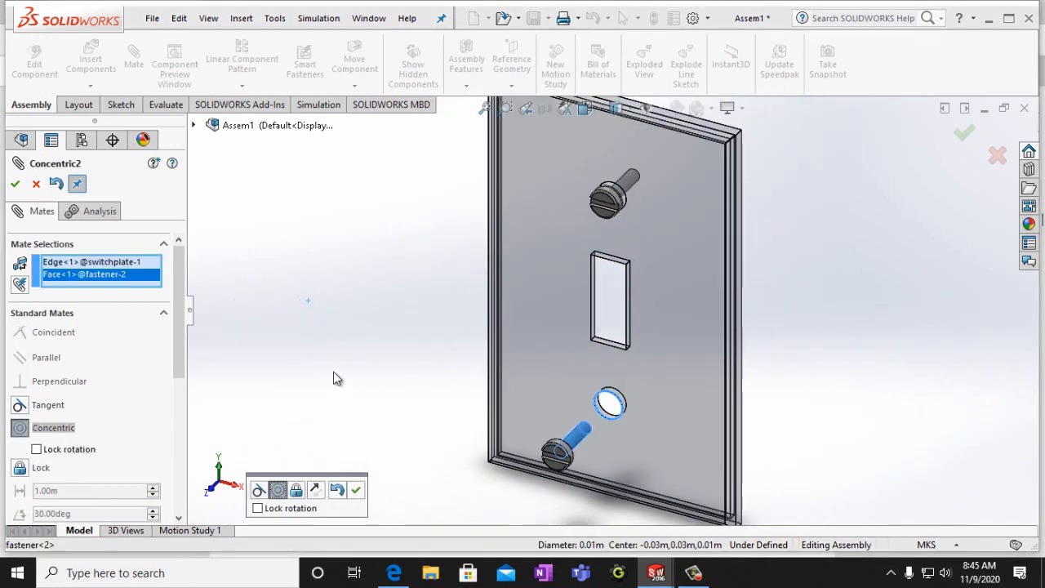
click(15, 184)
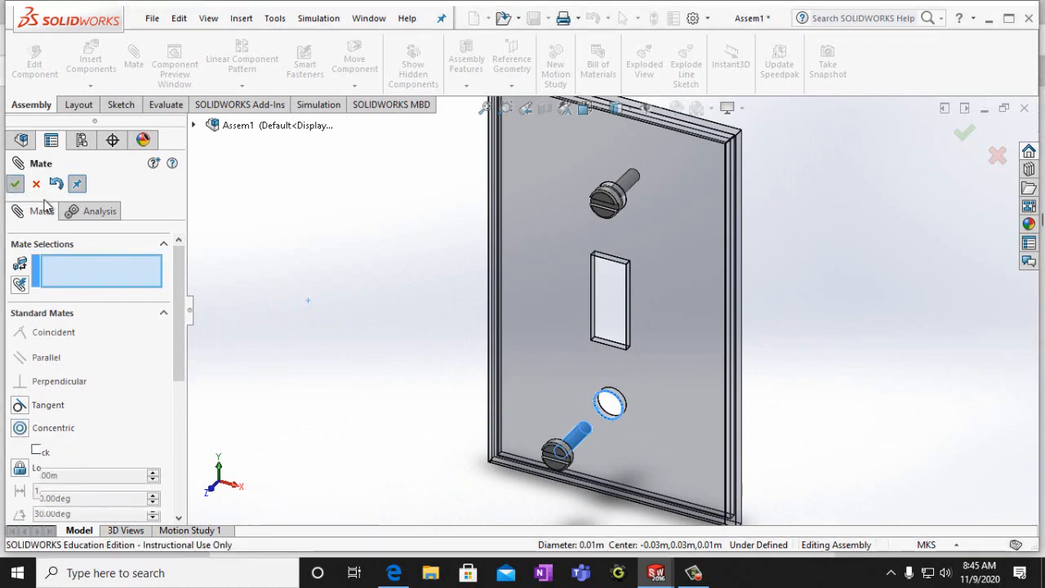
Add a coincident mate between the switchplate's flat front face and the back flat face of the second fastener's head, and finish mating
click(543, 354)
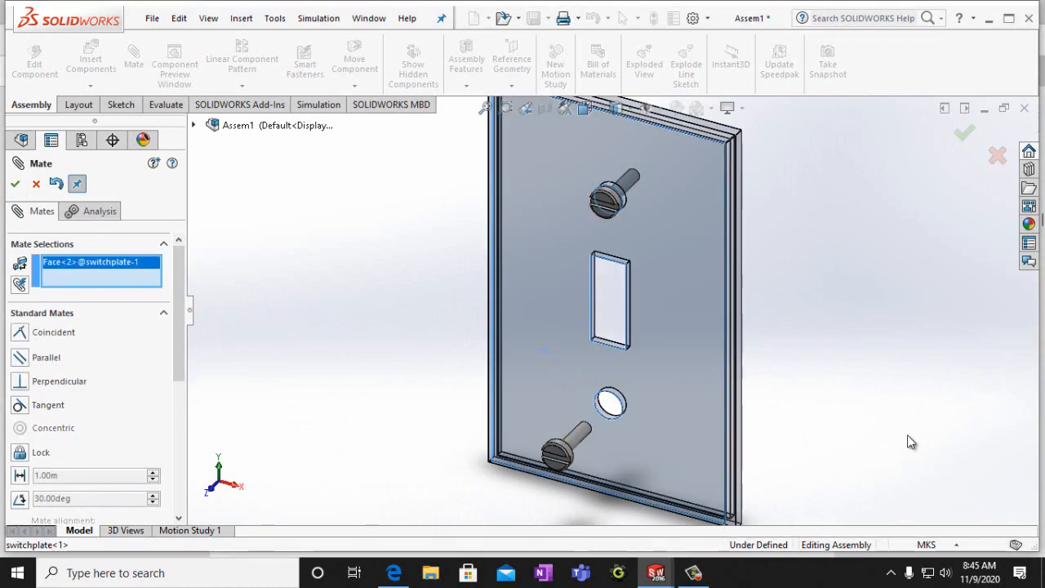
key(Left)
key(Left)
key(Left)
key(Left)
key(Left)
key(Left)
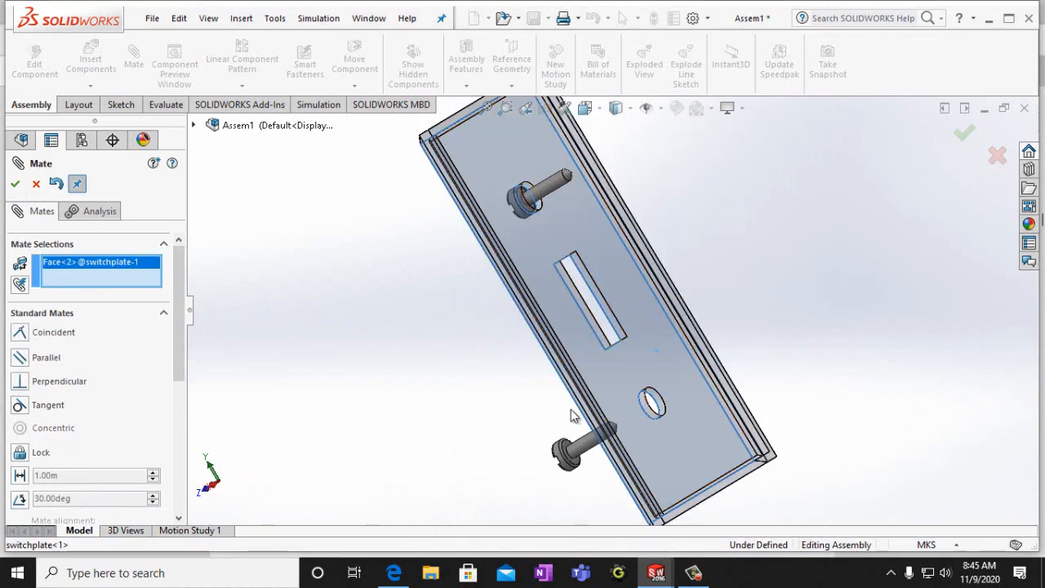
scroll(571, 409, down, 5)
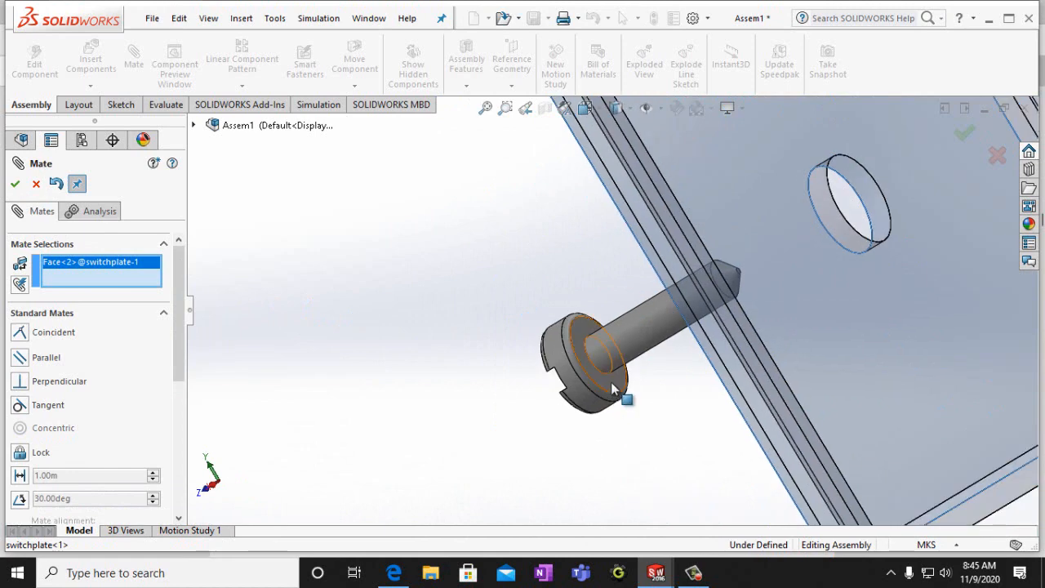
click(615, 395)
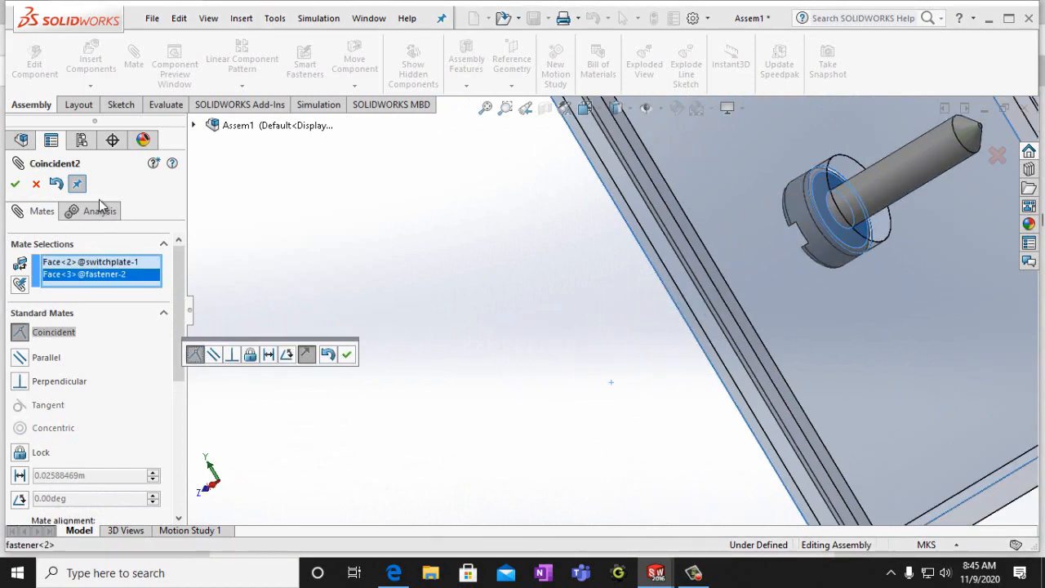
click(15, 184)
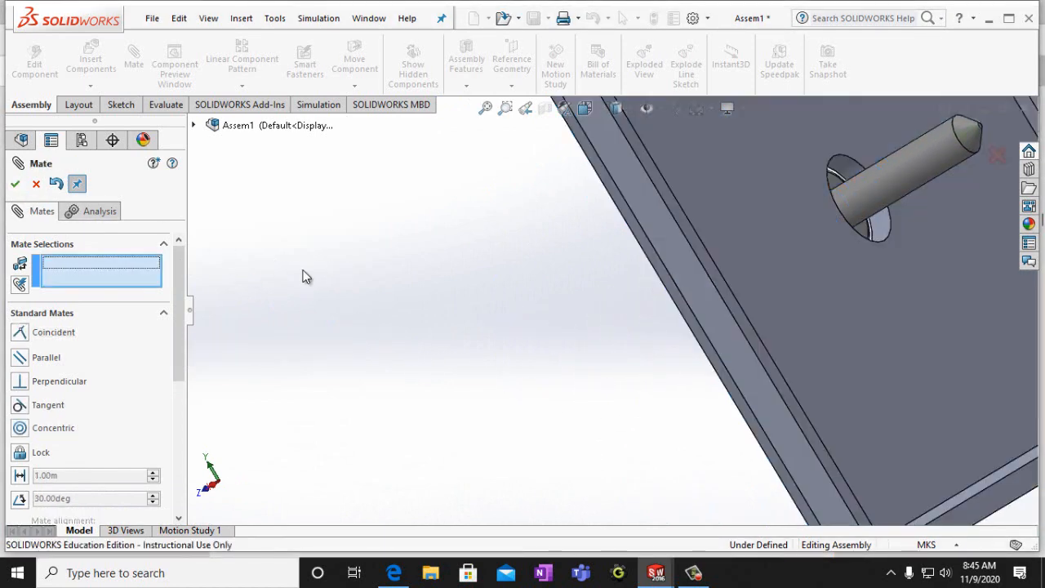
key(Right)
key(Right)
key(Right)
key(Right)
key(Right)
key(Right)
key(Right)
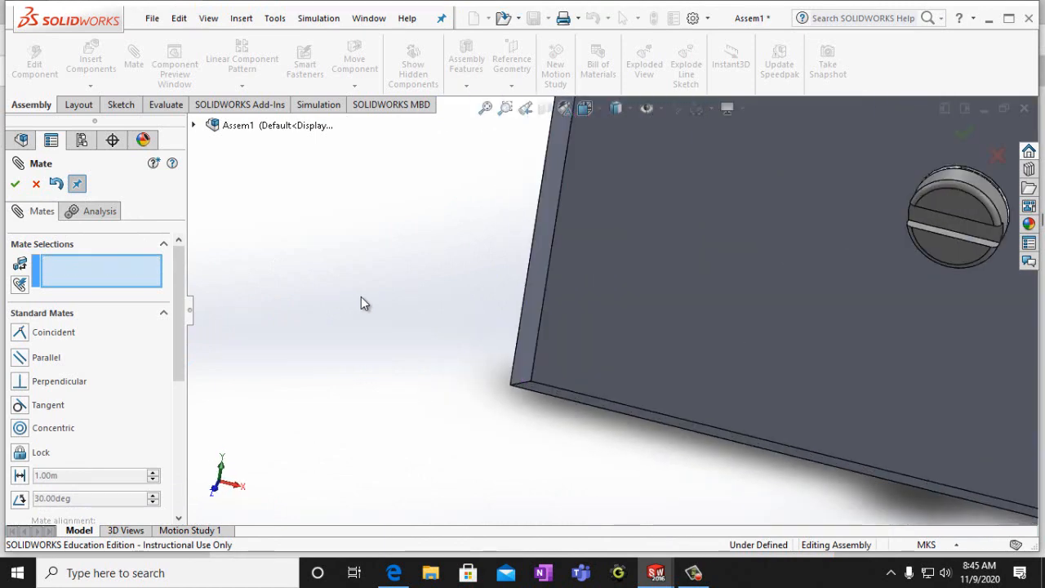
click(15, 184)
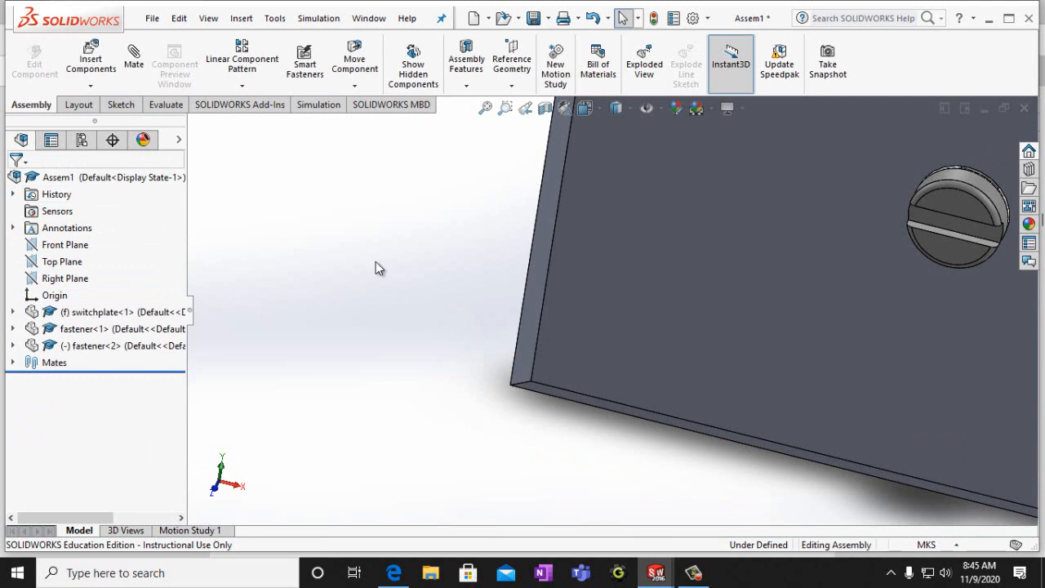
Rotate the lower fastener within its hole to test its remaining freedom of movement, and clear the selection
drag(954, 247, 890, 229)
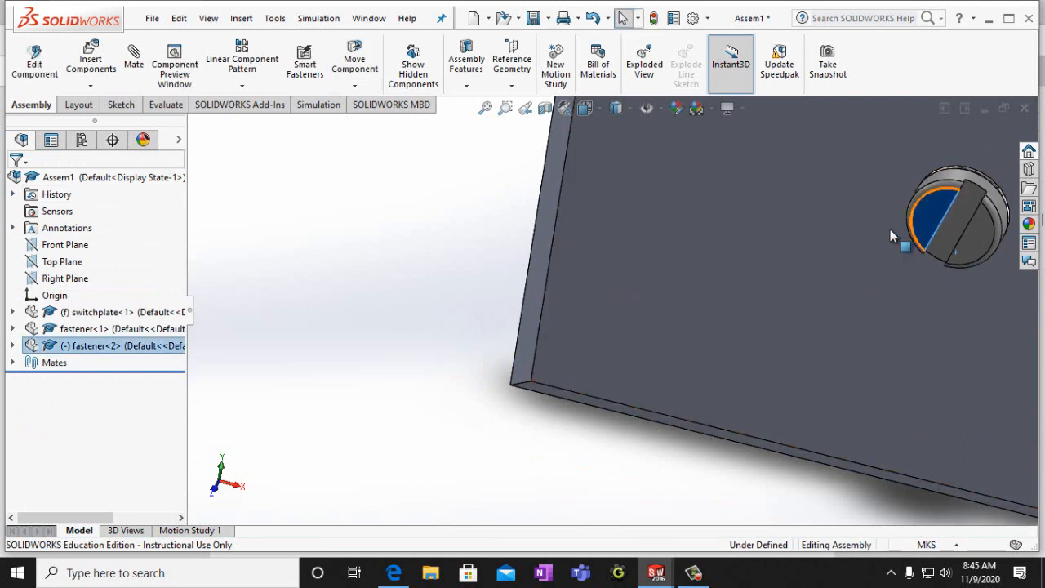
scroll(345, 300, up, 1)
scroll(359, 303, up, 2)
scroll(461, 278, up, 1)
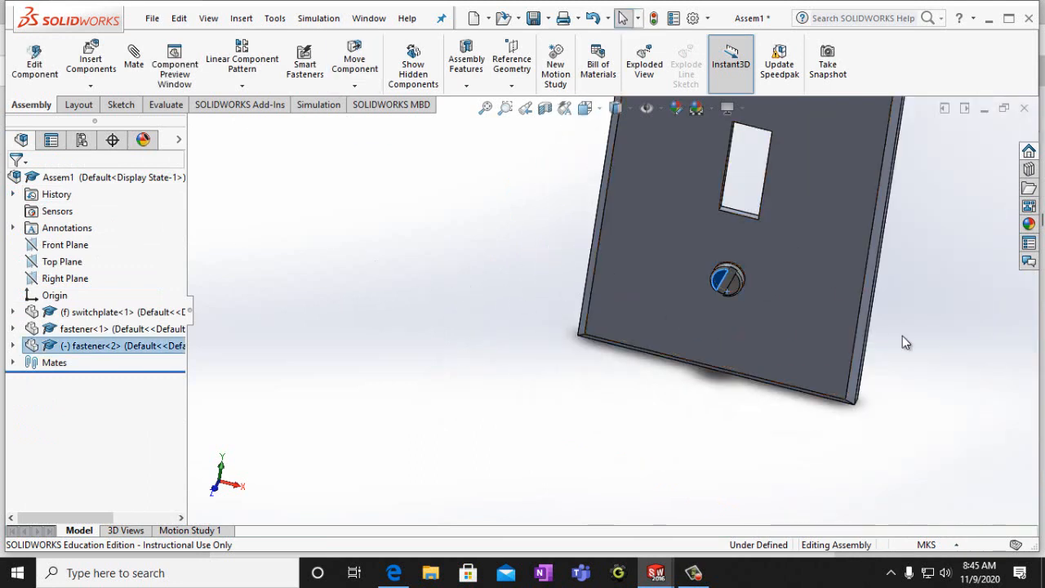
scroll(939, 323, up, 1)
scroll(928, 276, down, 1)
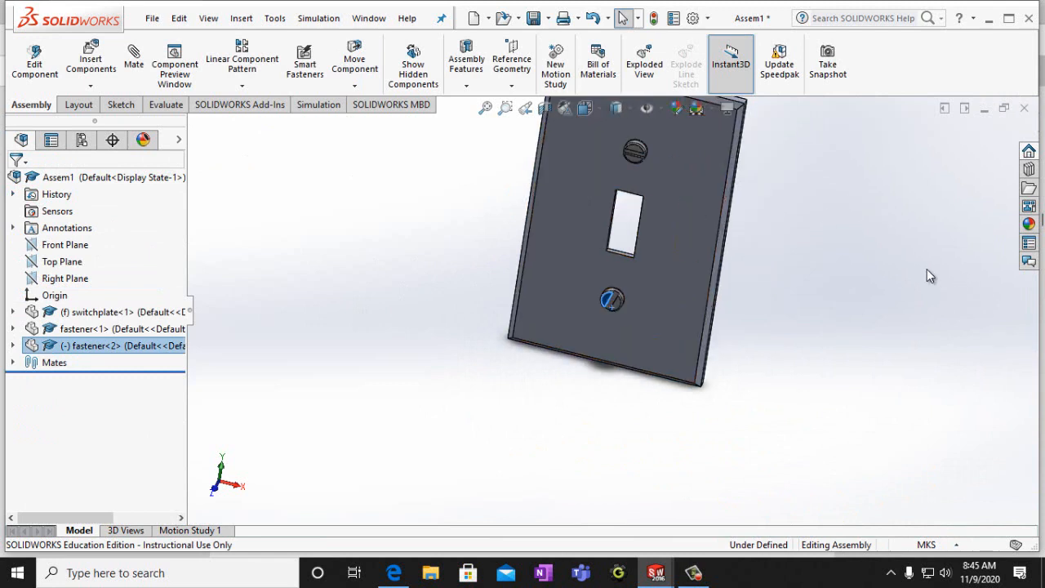
click(861, 308)
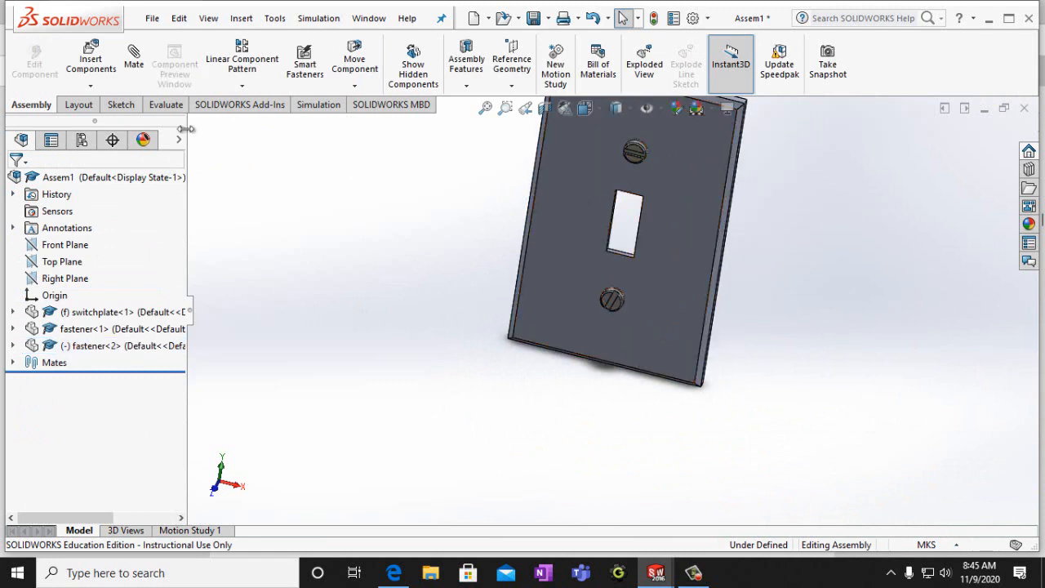
Add a parallel mate between the switchplate's flat top face and a flat side face of the lower fastener's slot, and finish mating
click(134, 65)
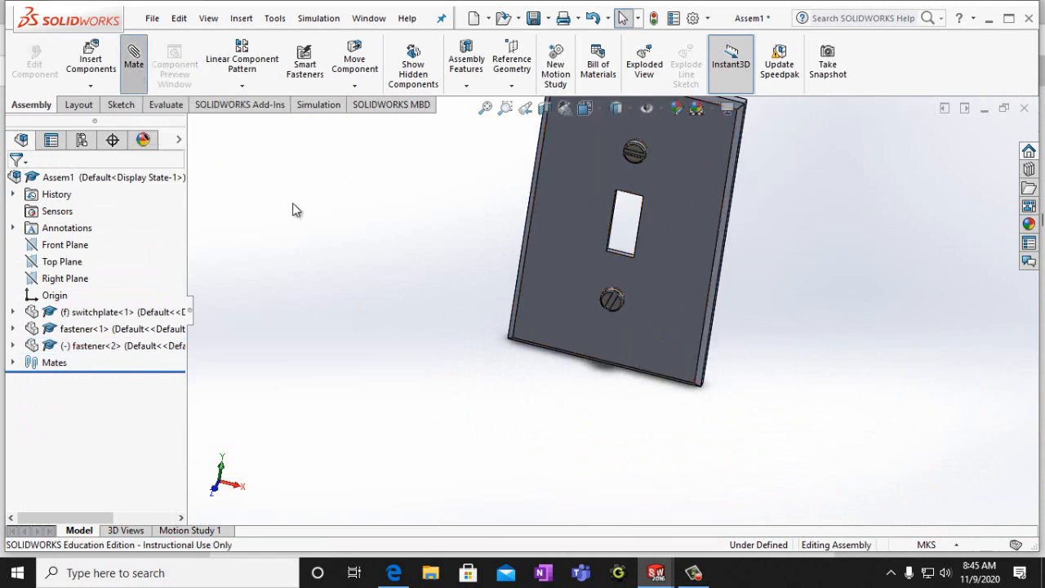
scroll(774, 179, up, 2)
scroll(659, 199, down, 3)
scroll(483, 197, down, 3)
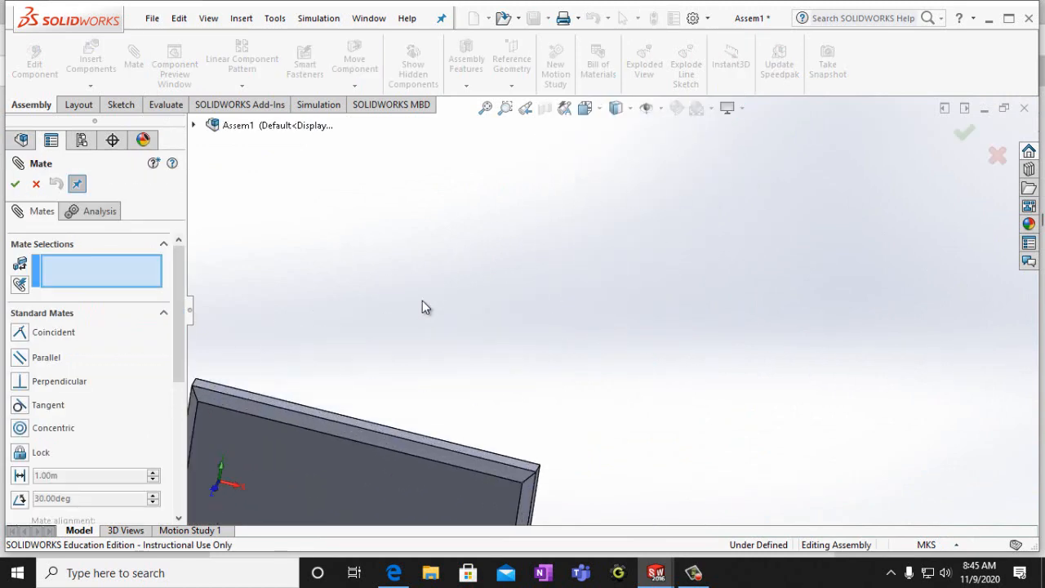
scroll(359, 423, down, 5)
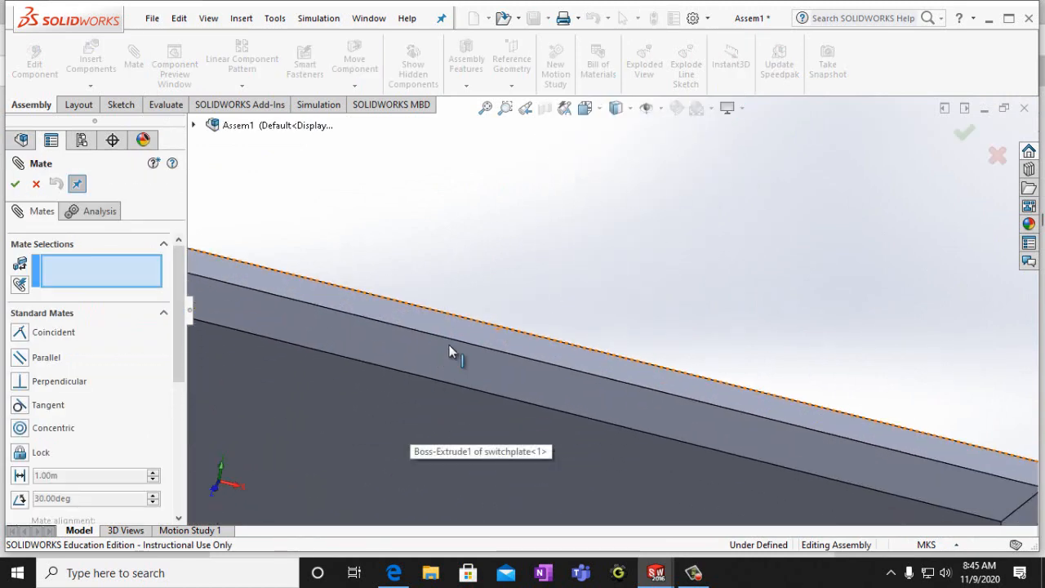
click(47, 357)
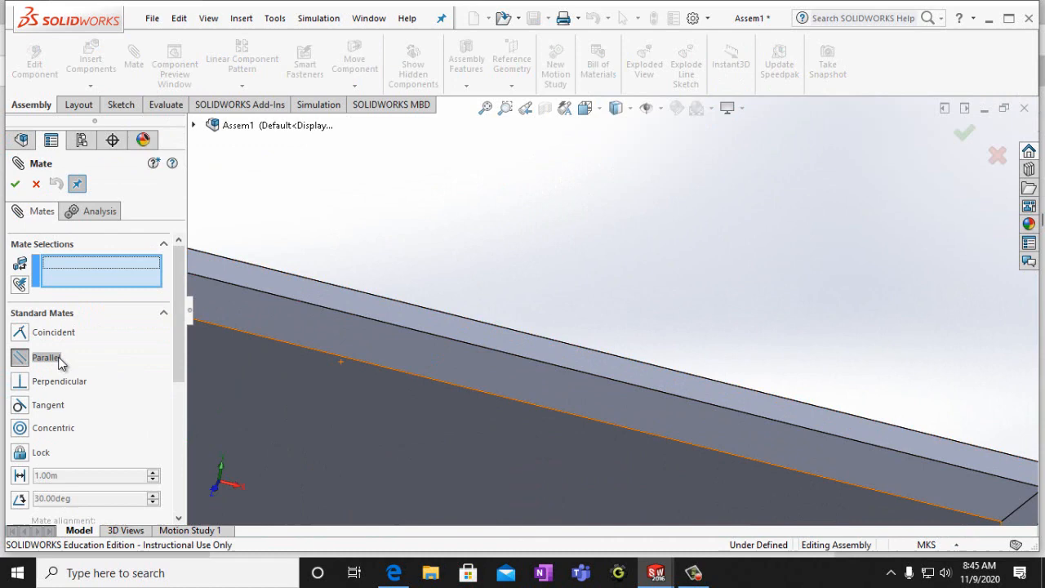
click(347, 308)
scroll(547, 309, up, 8)
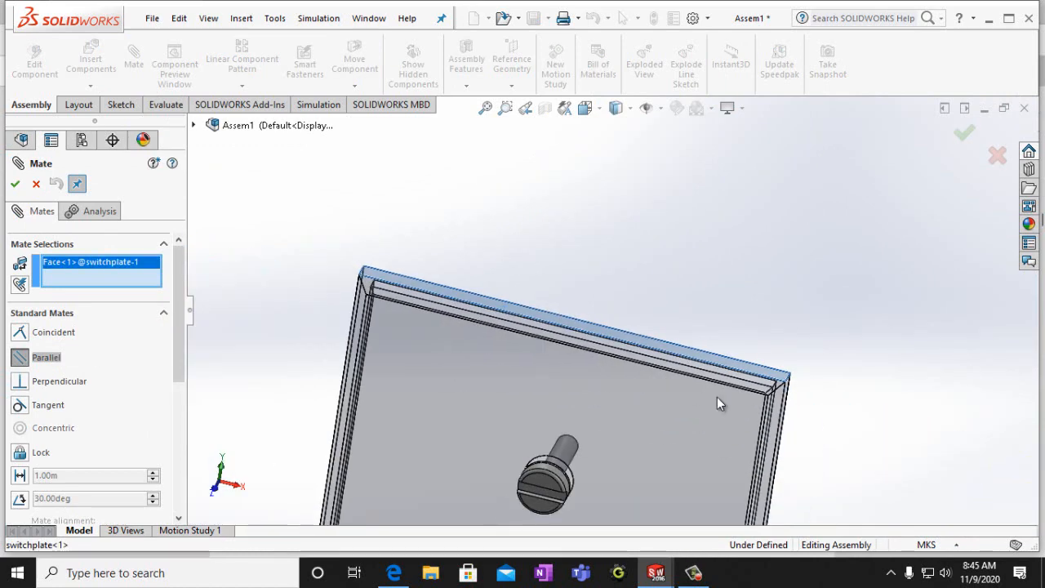
scroll(906, 464, up, 5)
scroll(775, 441, down, 7)
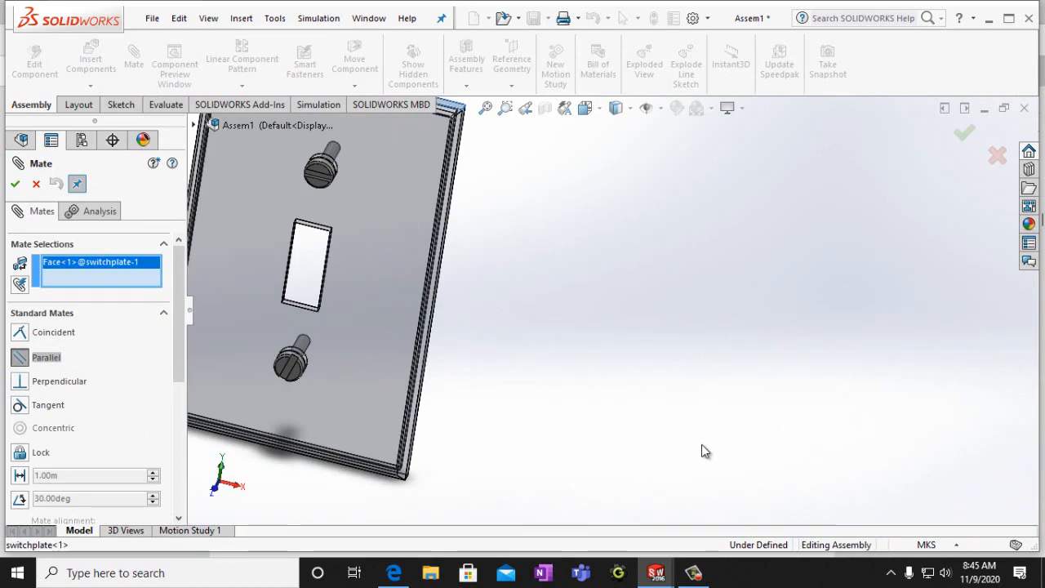
scroll(249, 355, down, 6)
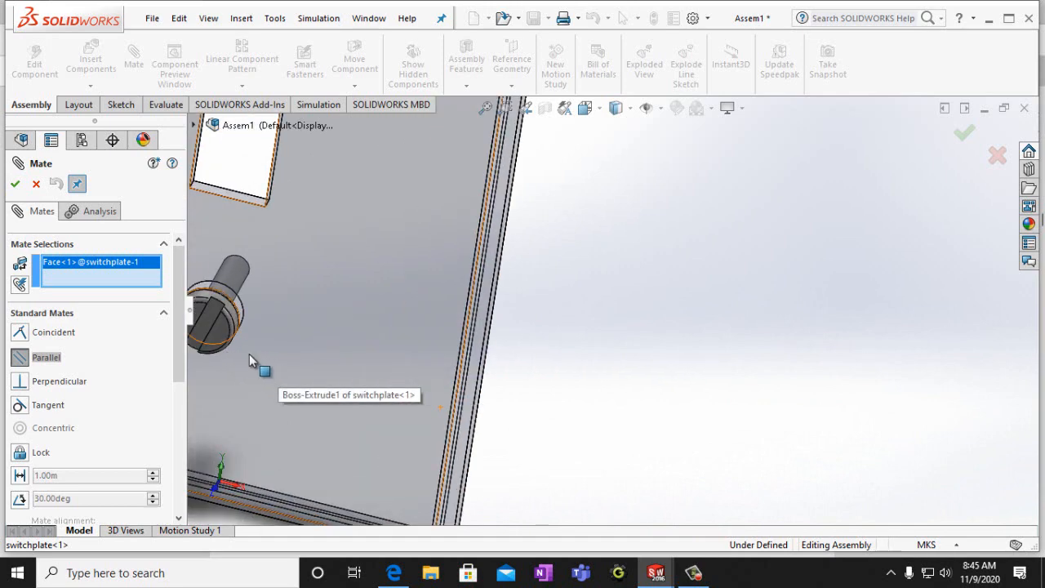
scroll(242, 352, down, 2)
key(Left)
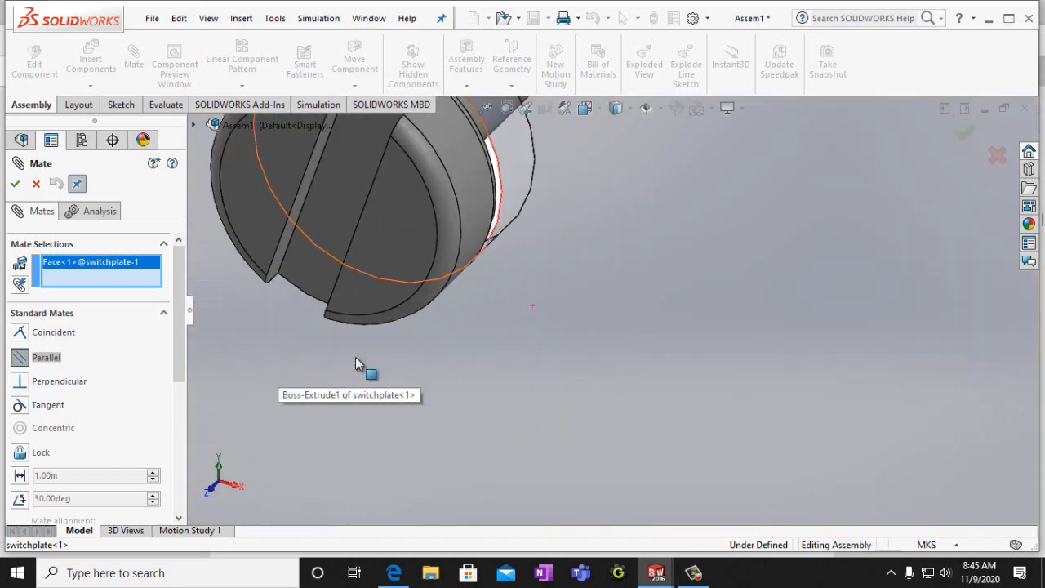
click(278, 260)
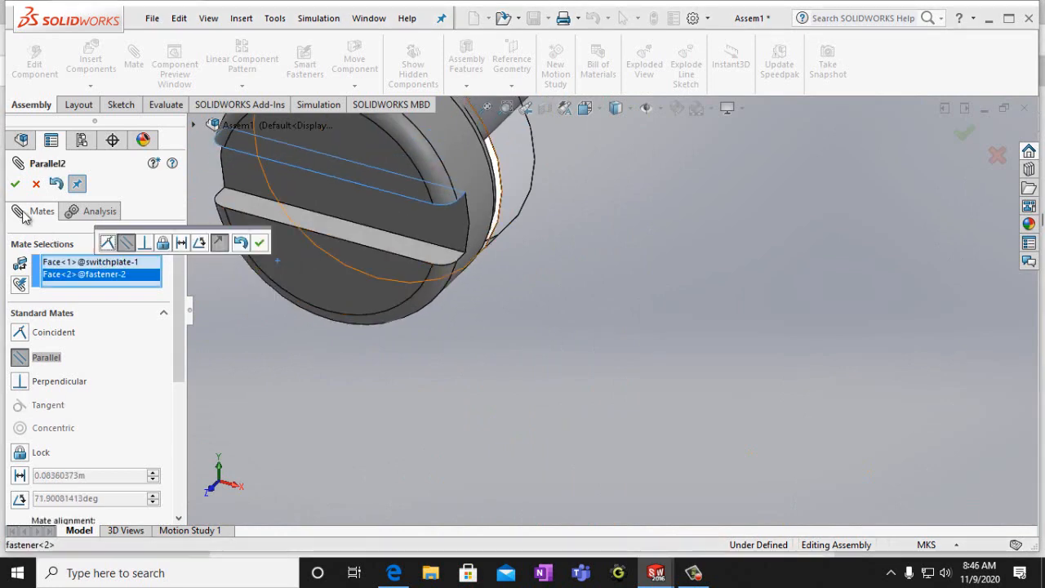
click(16, 186)
scroll(626, 332, up, 8)
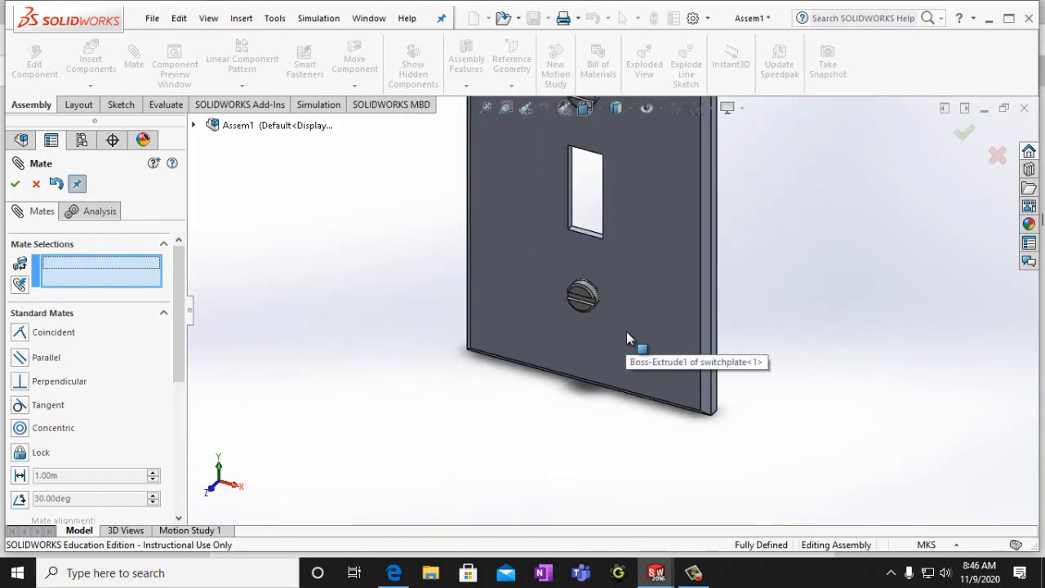
scroll(627, 333, up, 3)
click(15, 183)
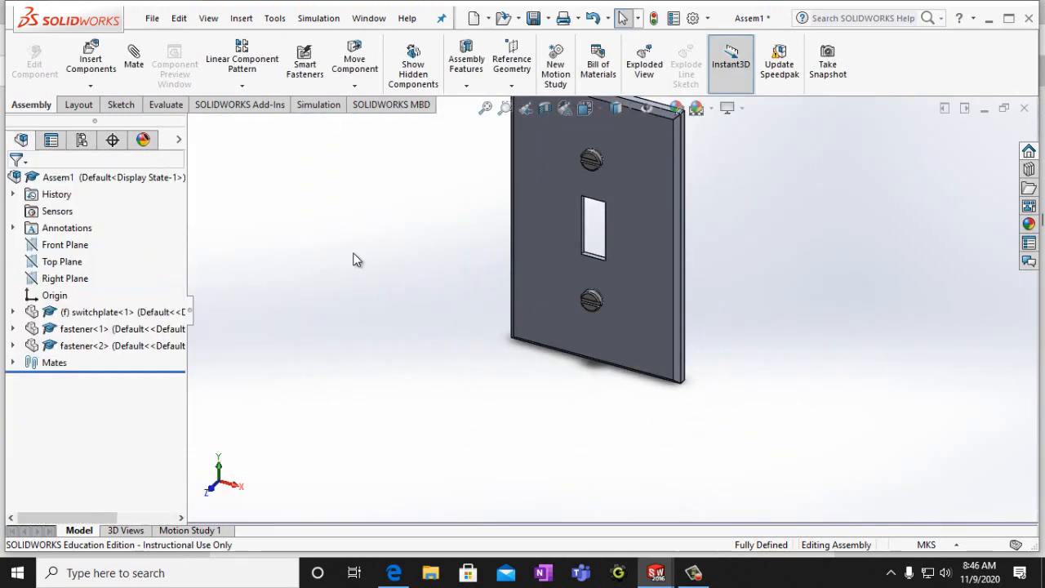
Examine the whole switchplate assembly from the side to check how both fasteners sit in their holes
scroll(354, 253, up, 4)
key(Left)
key(Left)
key(Left)
key(Left)
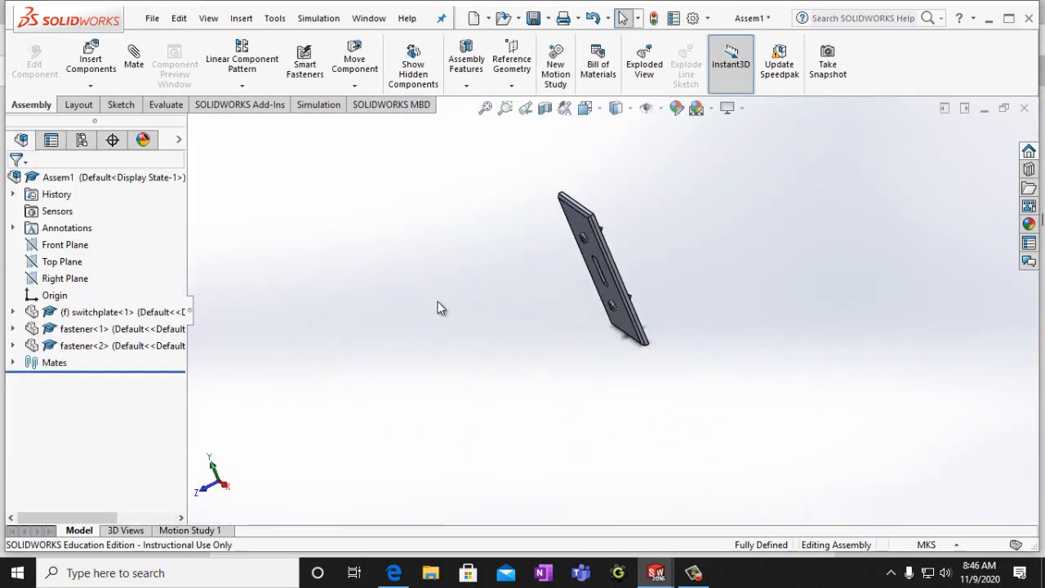
key(Left)
key(Left)
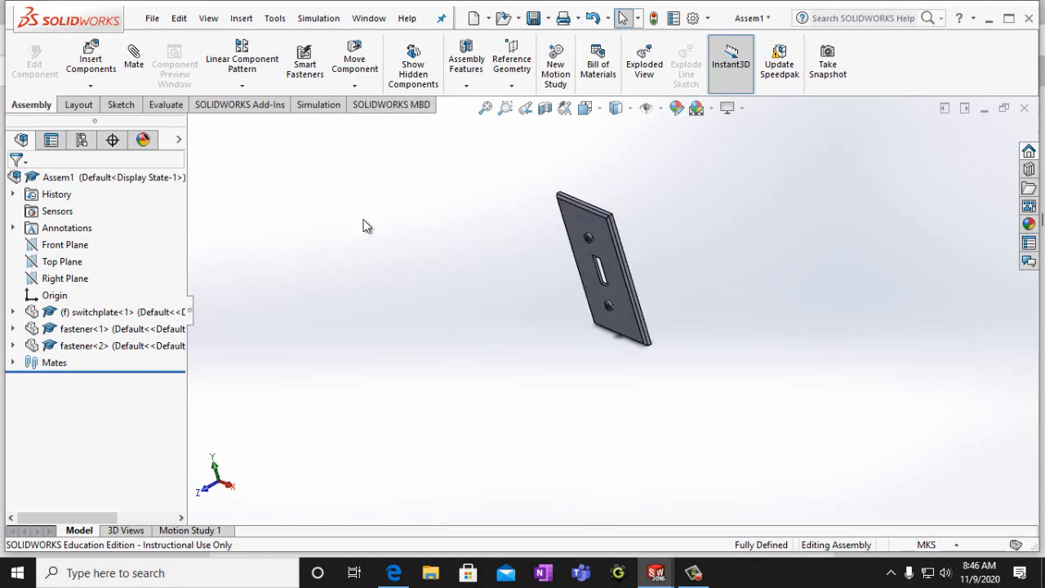
Save the assembly in the Documents folder under the name SwitchplateFastener
click(152, 18)
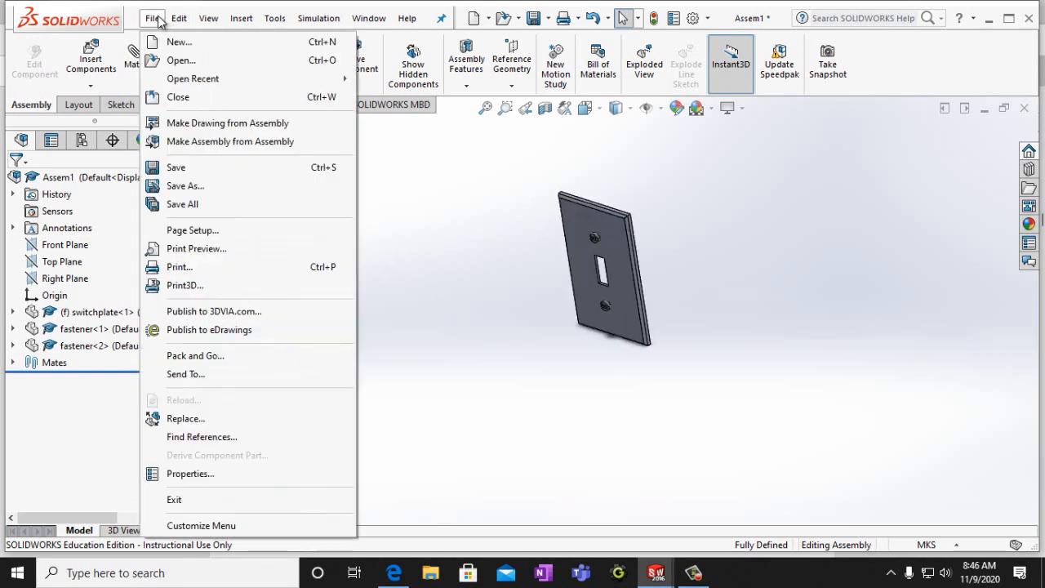
click(175, 186)
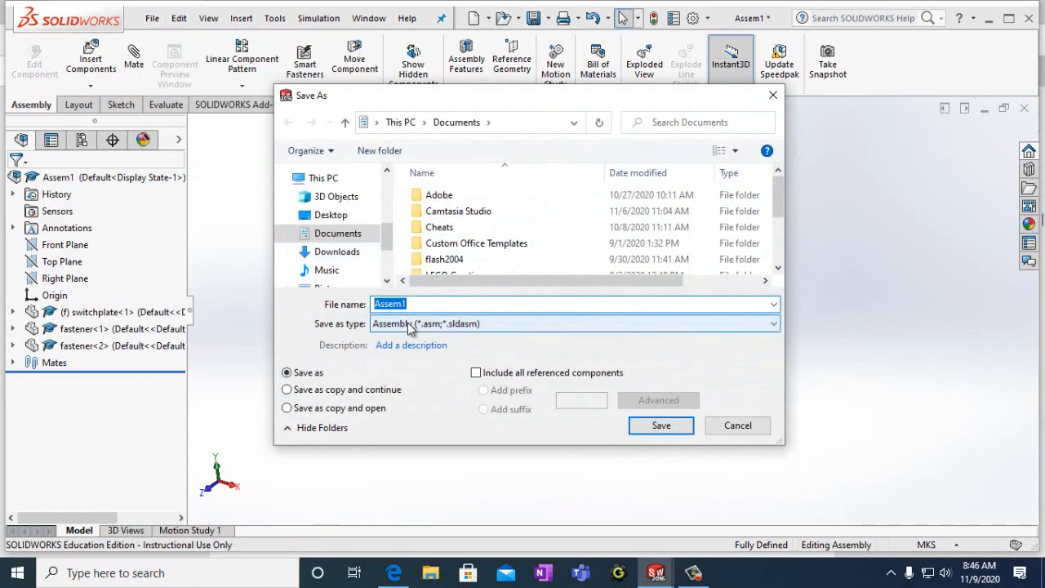
text(Sw)
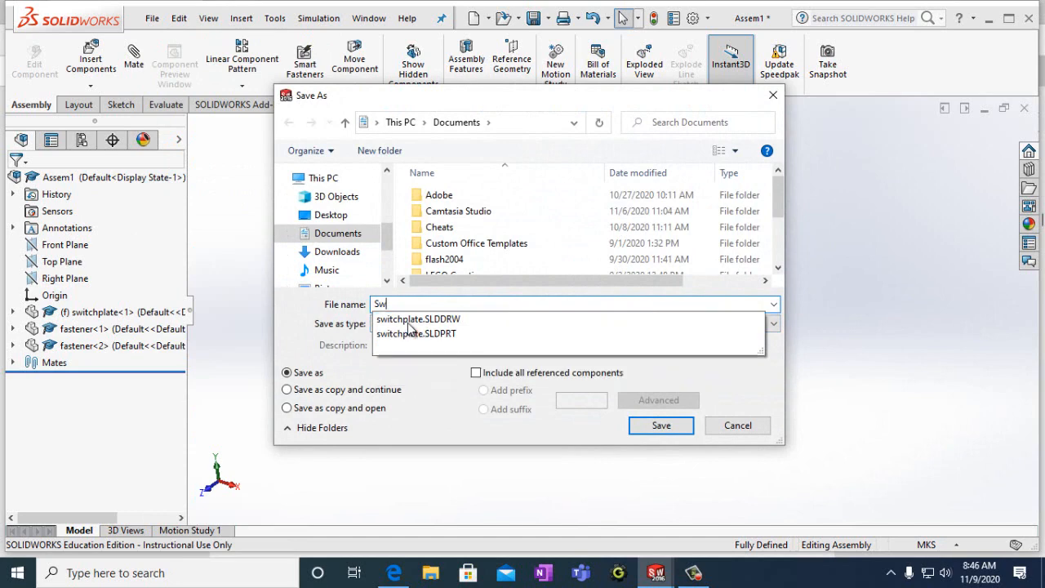
text(itschplateFastener)
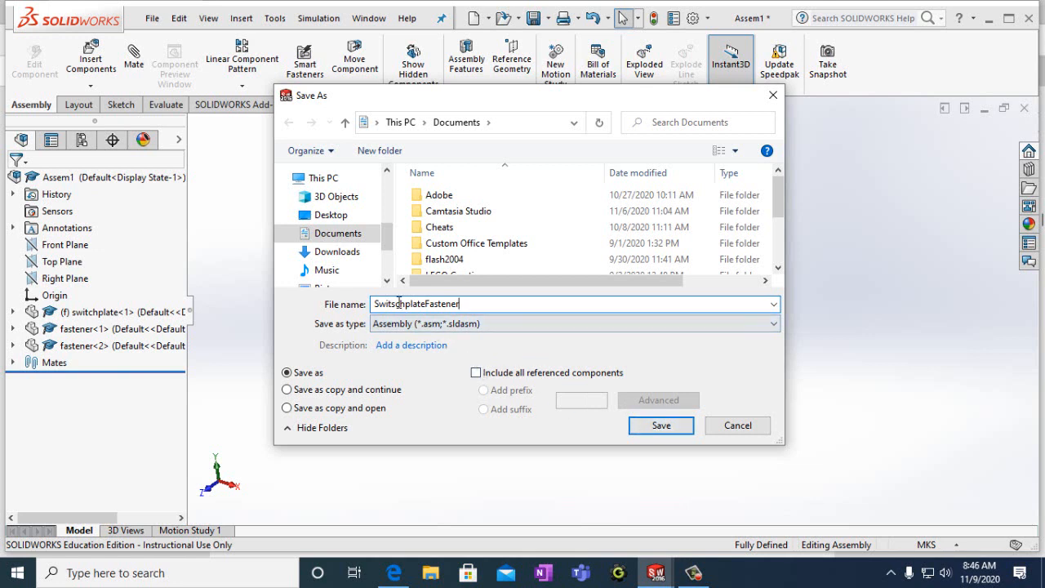
click(398, 303)
key(BackSpace)
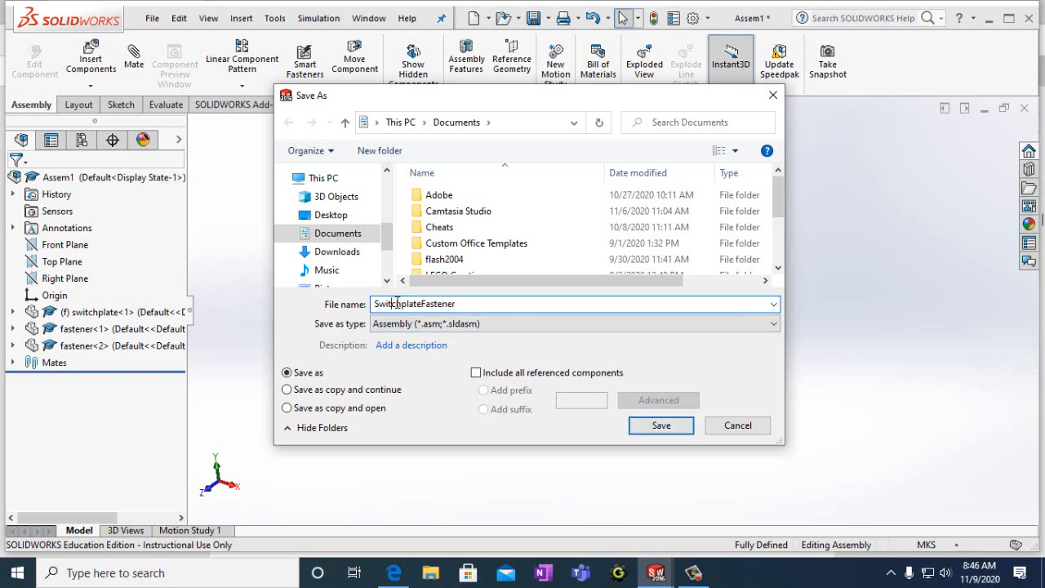
click(674, 426)
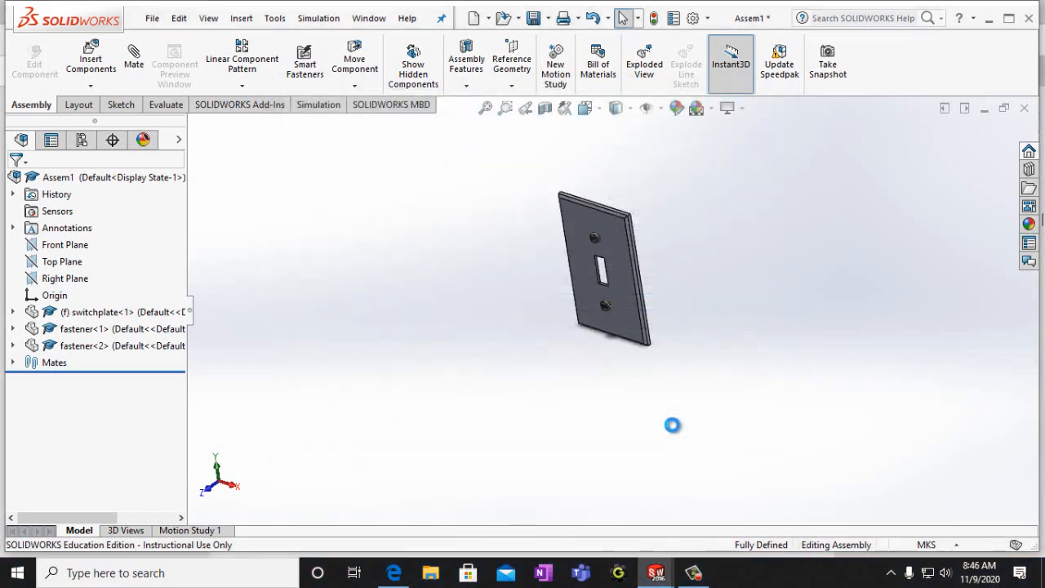
Create a drawing from the assembly on an A (ANSI) Landscape sheet and place its trimetric view above the title block
click(152, 18)
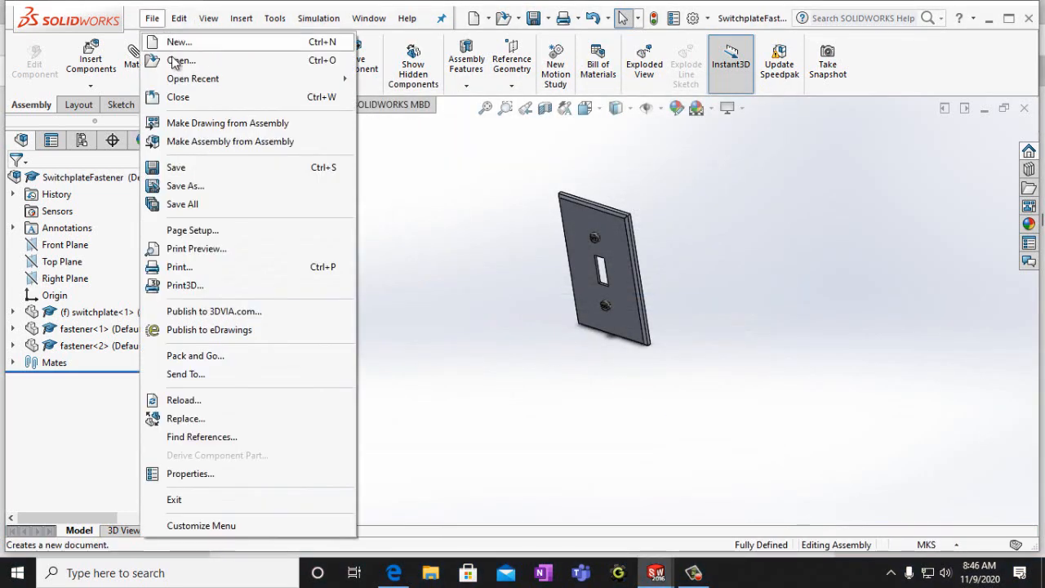
click(181, 124)
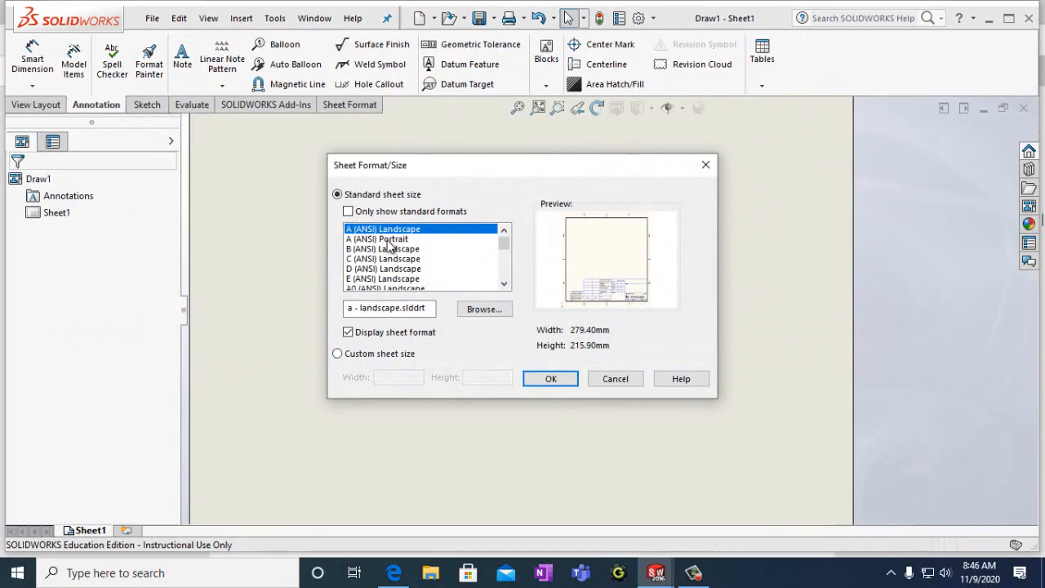
click(553, 379)
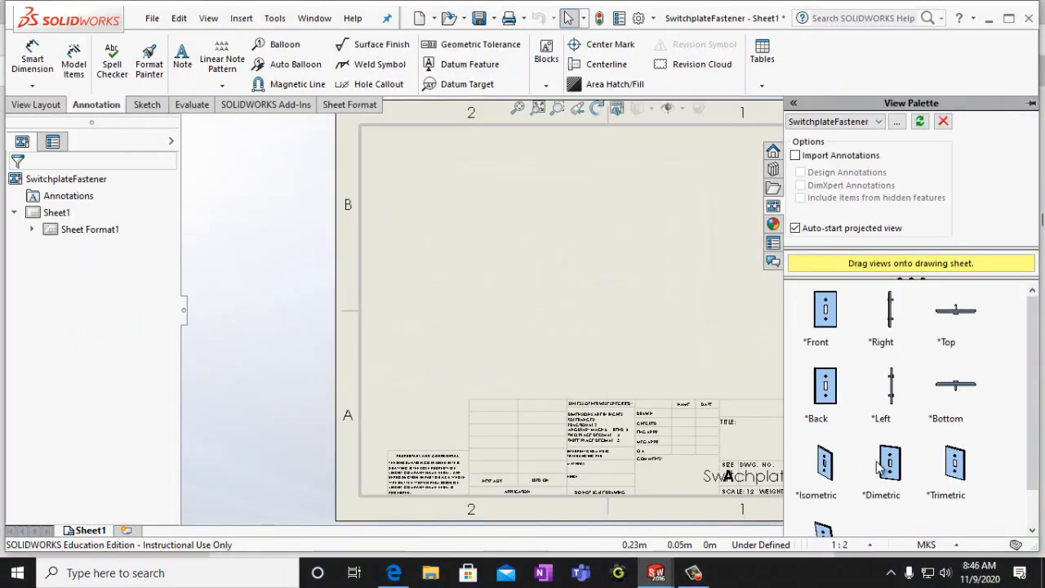
mouse_move(955, 464)
mouse_down()
mouse_move(606, 272)
mouse_move(612, 278)
mouse_up()
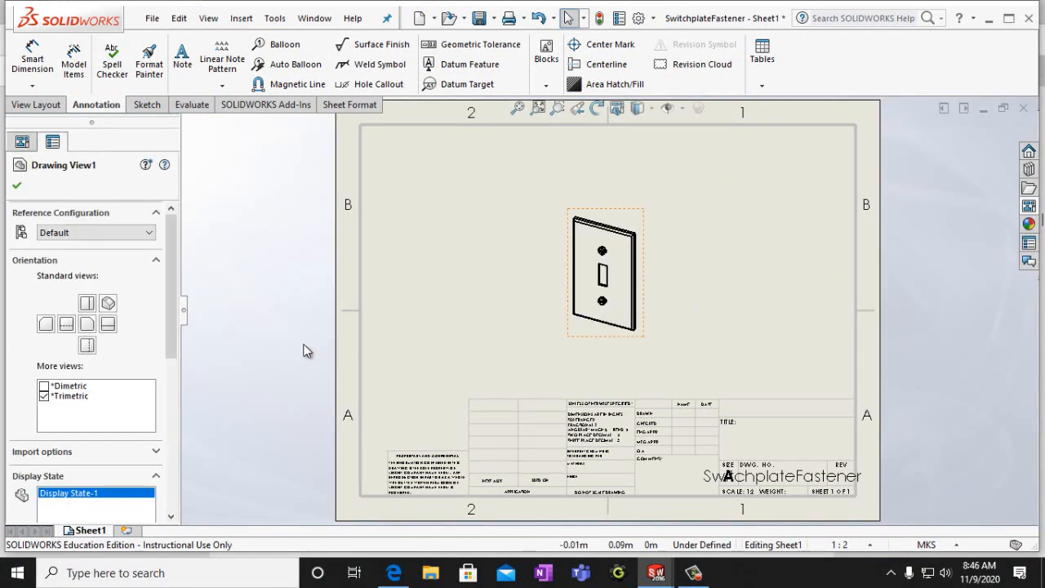
Set the trimetric drawing view to a custom scale of 1:1
drag(168, 337, 177, 440)
click(41, 393)
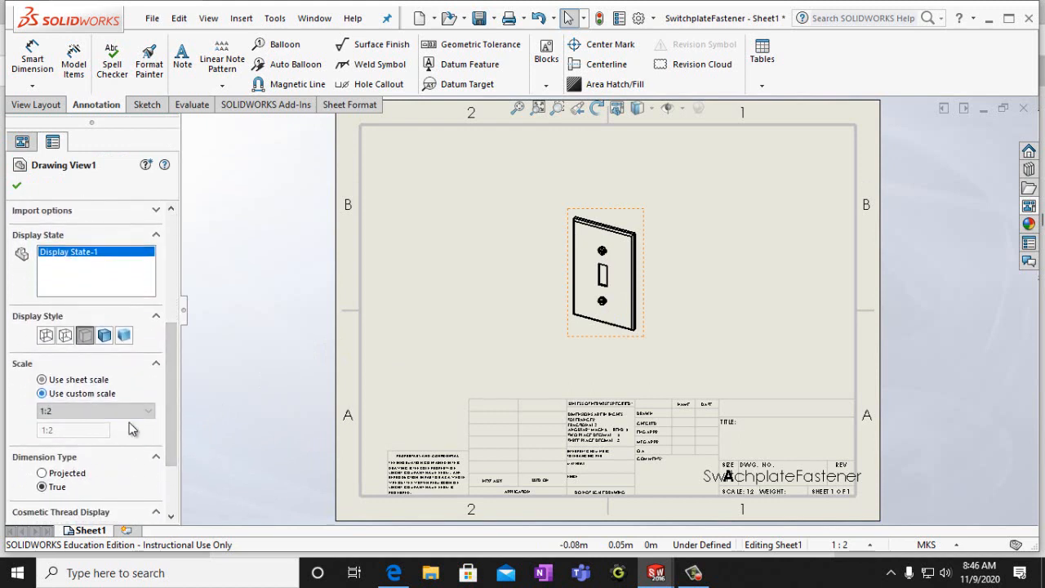
click(147, 411)
click(121, 435)
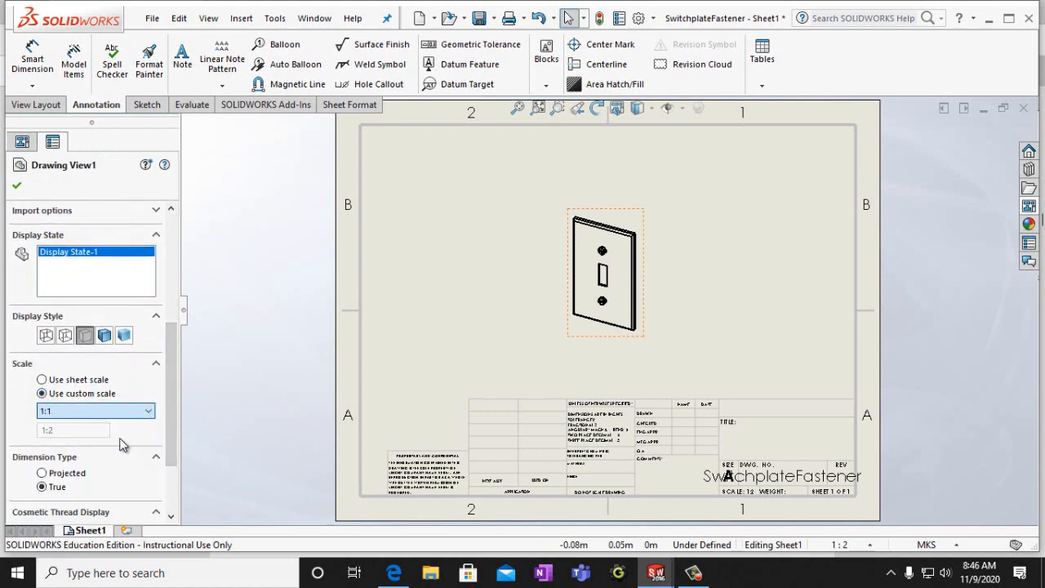
click(17, 186)
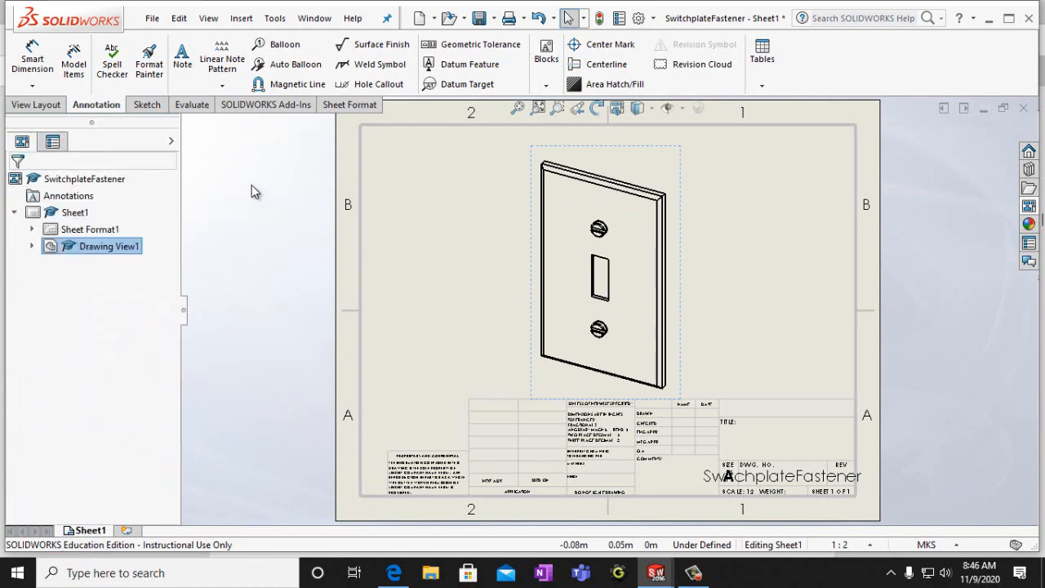
Add a note reading "Your Name Here" in the title block cell above TITLE
click(185, 76)
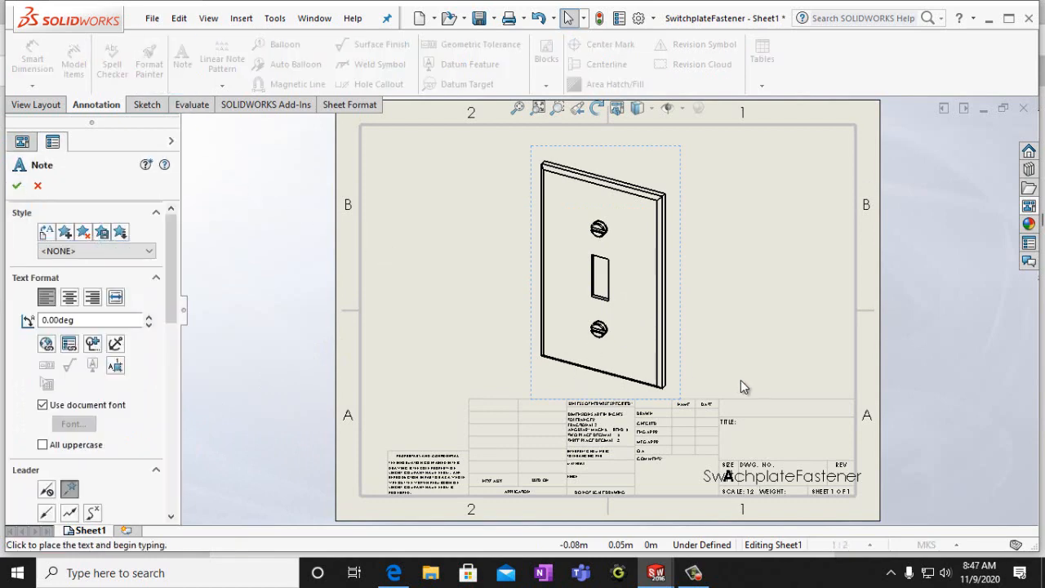
click(729, 409)
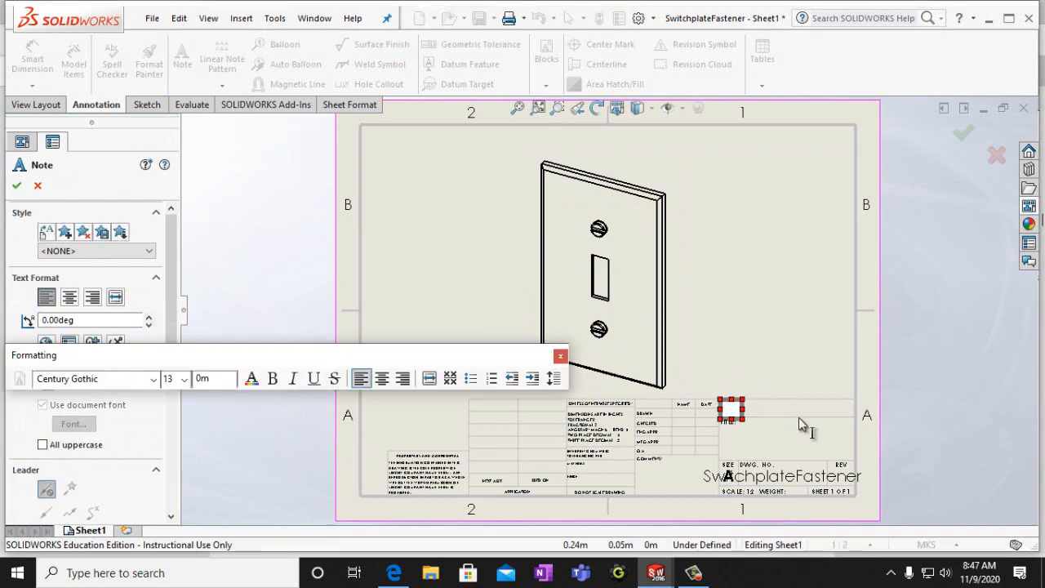
text(M)
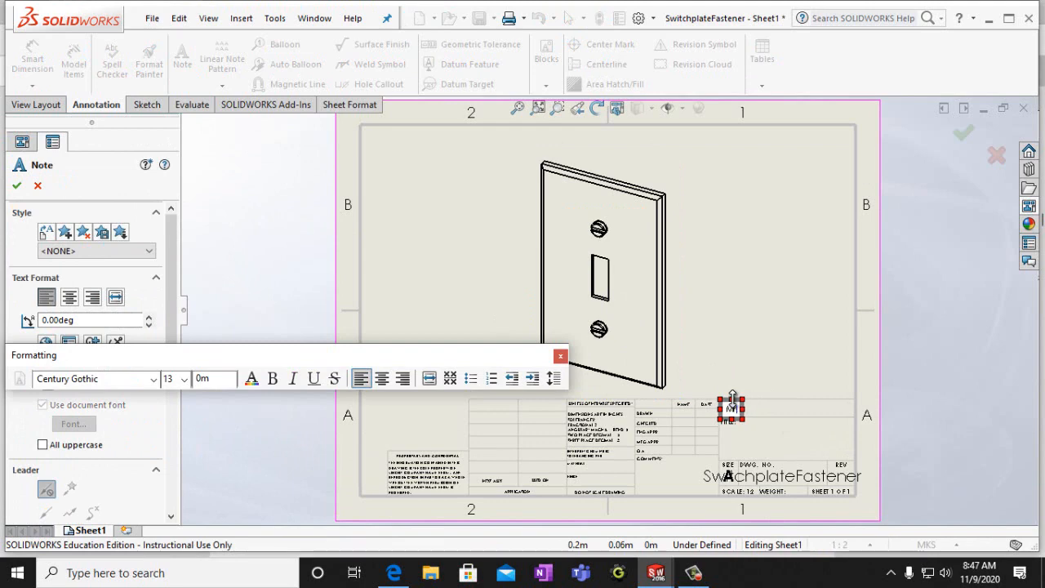
text(YOUr)
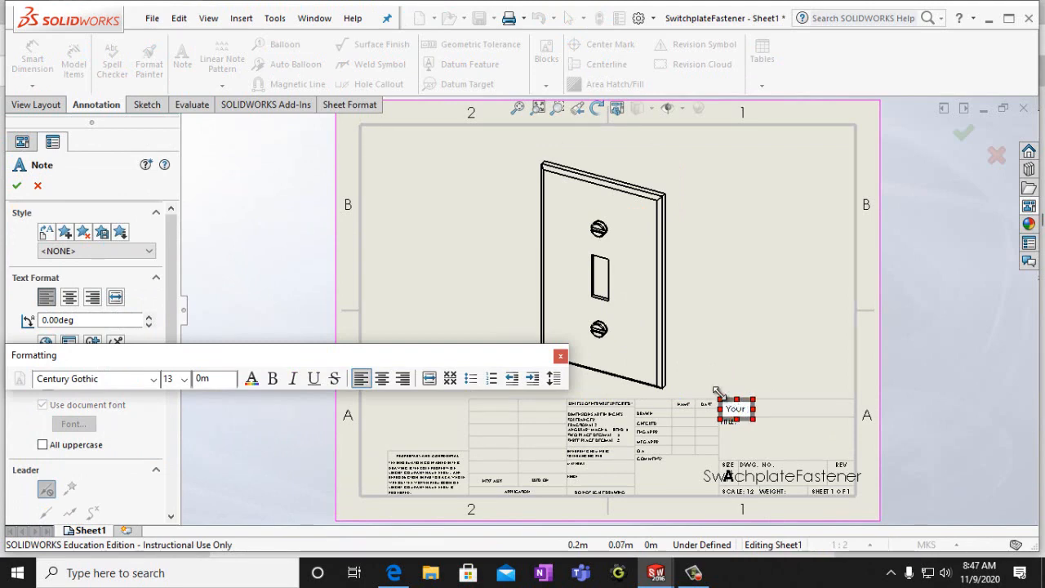
text( Name )
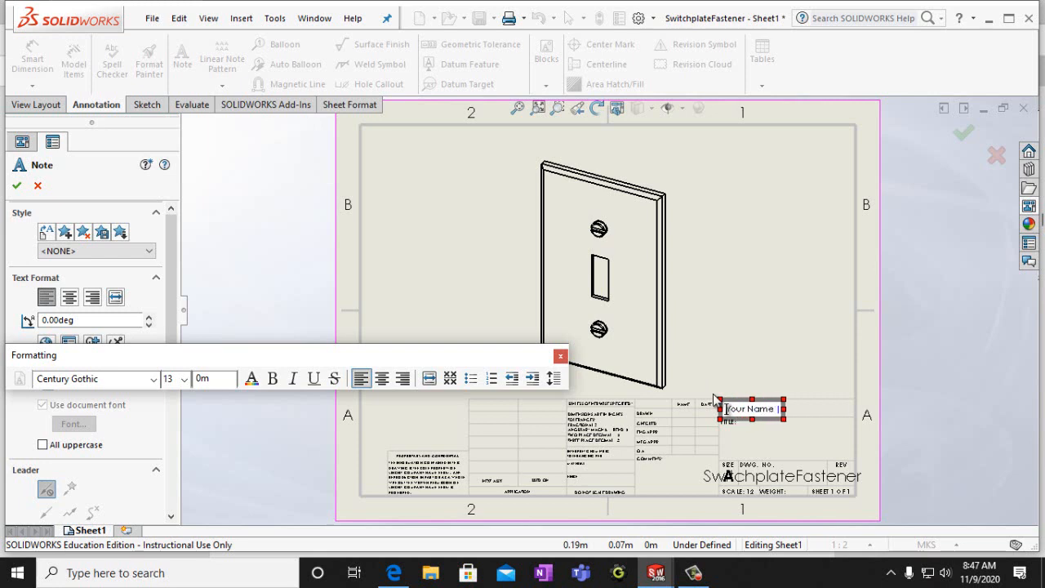
text(Here)
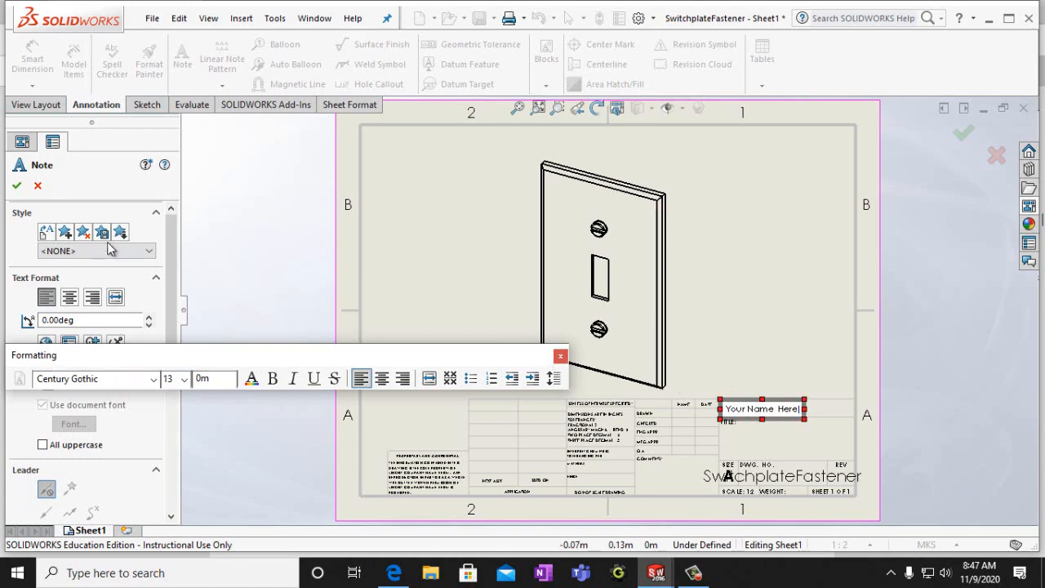
click(17, 187)
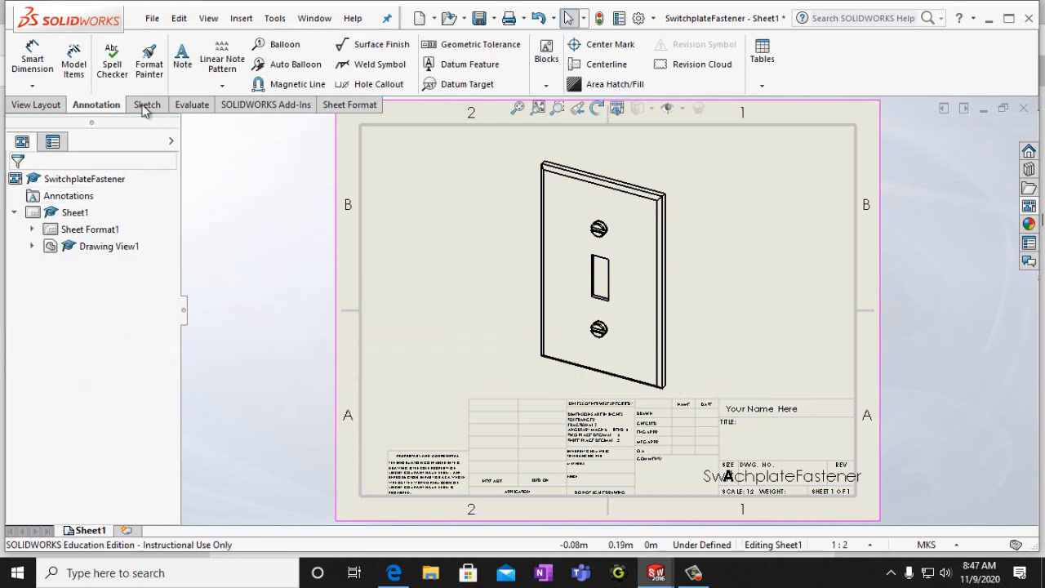
Save the drawing in the Documents folder under the name NameSwitchplateFastener
click(152, 18)
click(181, 141)
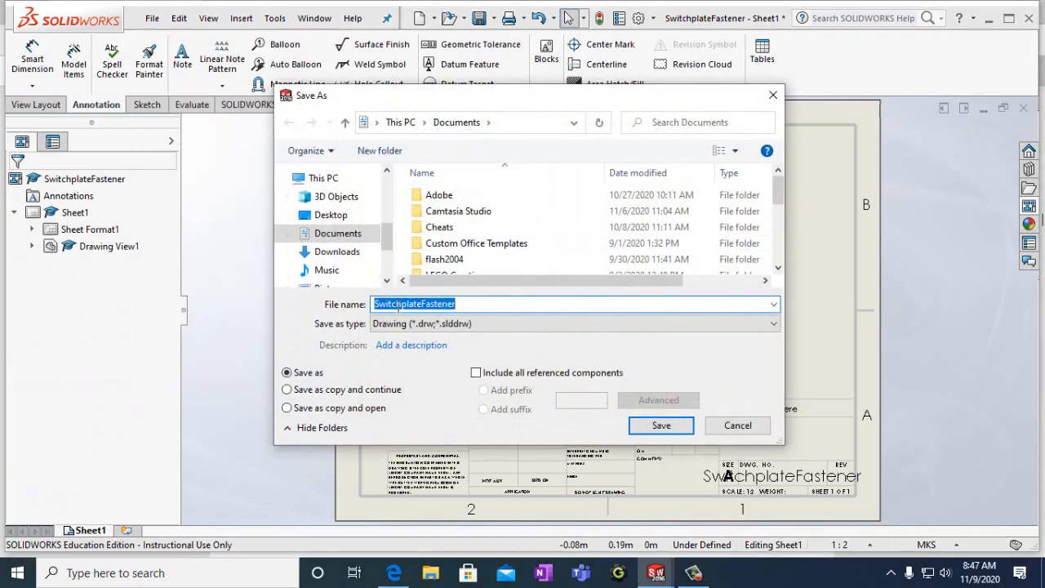
click(376, 305)
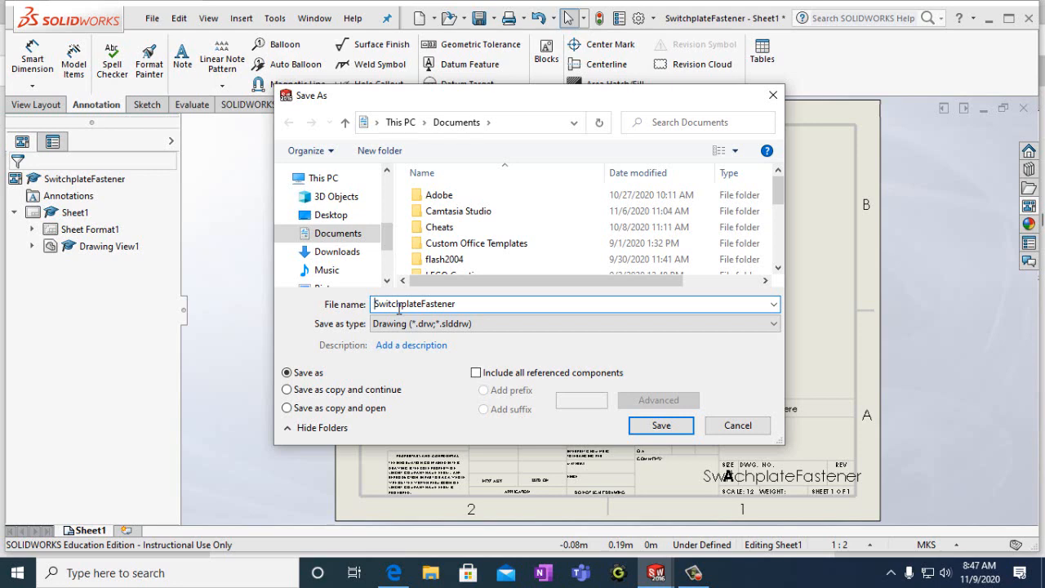
text(Name)
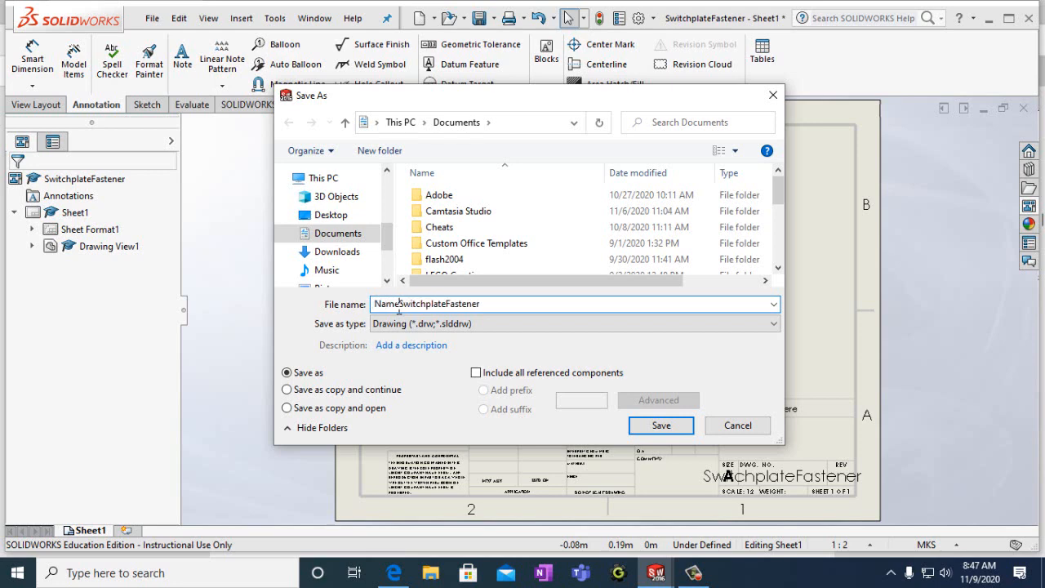
click(661, 425)
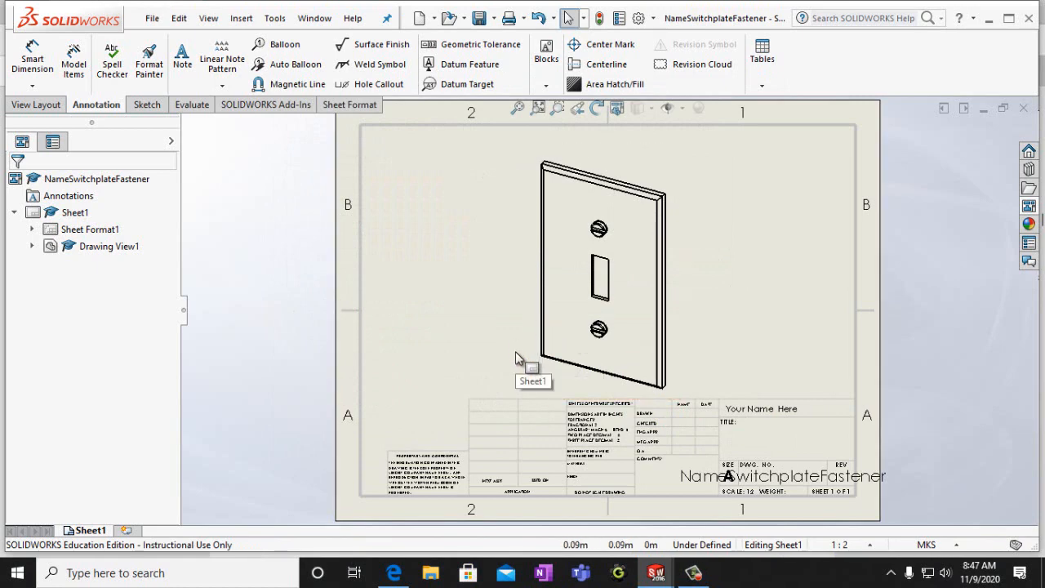
Print the current drawing sheet to the OneNote for Windows 10 printer
click(150, 19)
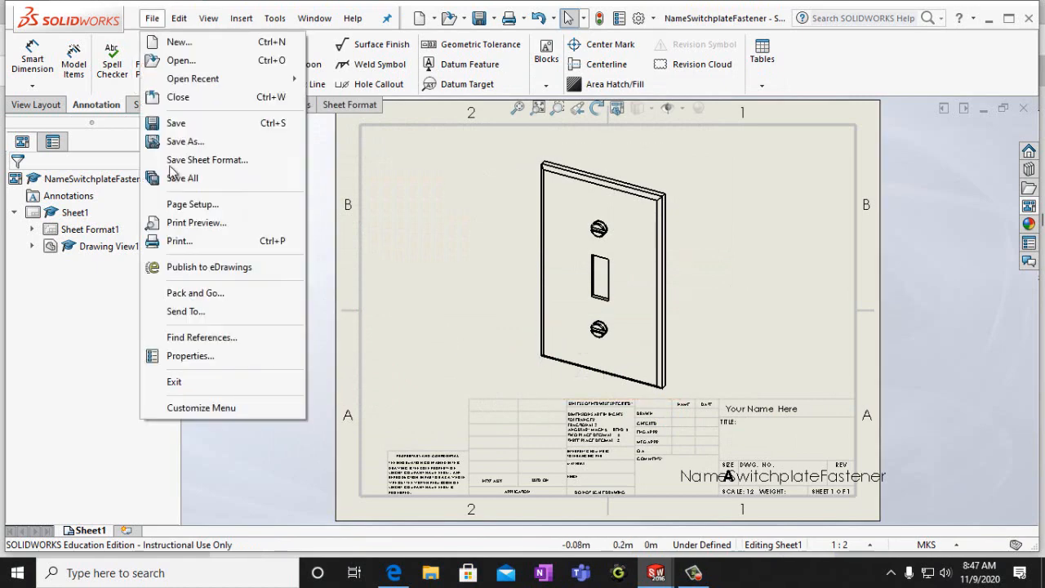
click(180, 241)
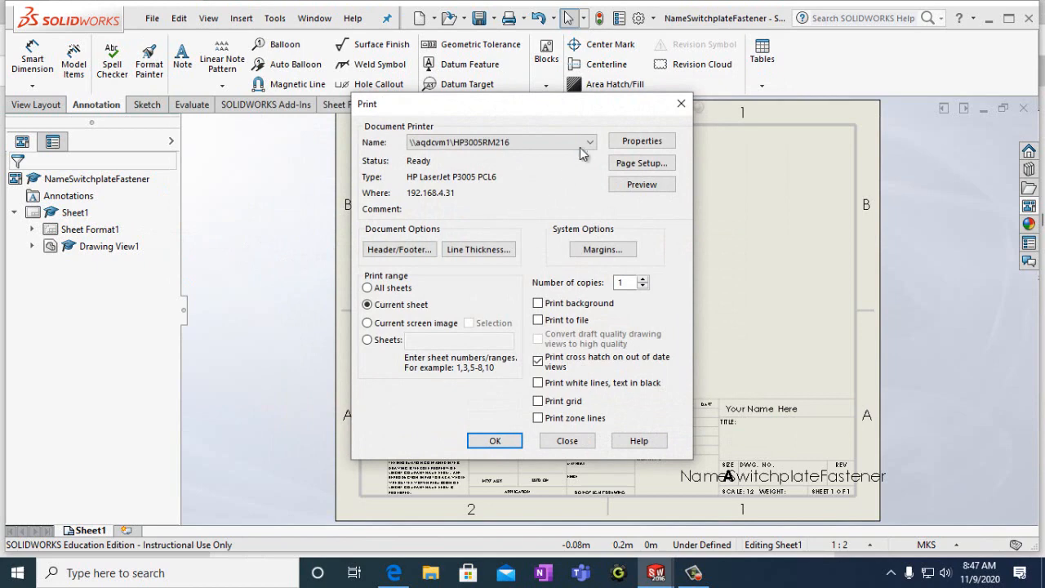
click(582, 147)
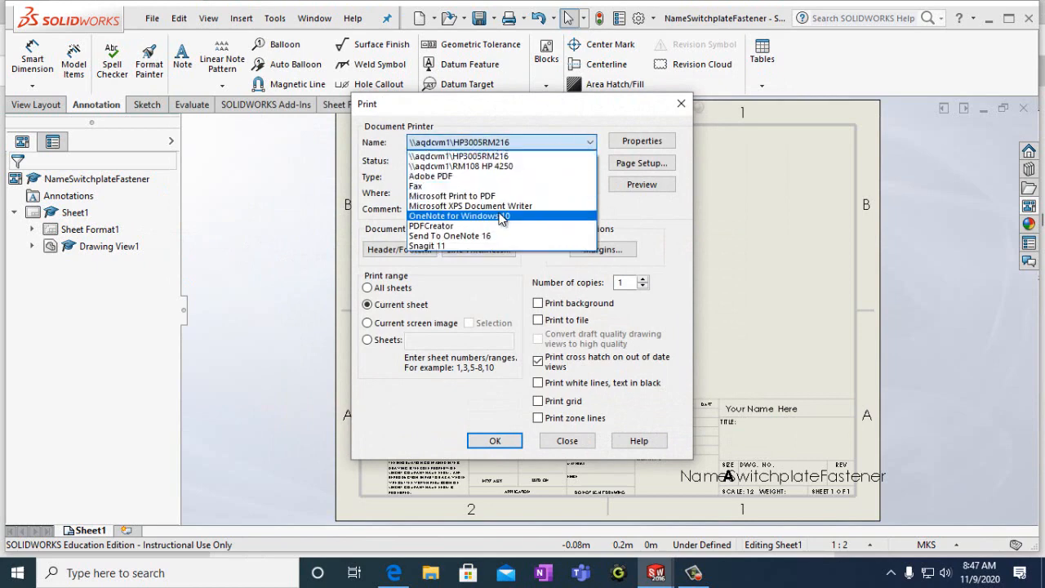
click(501, 218)
click(492, 445)
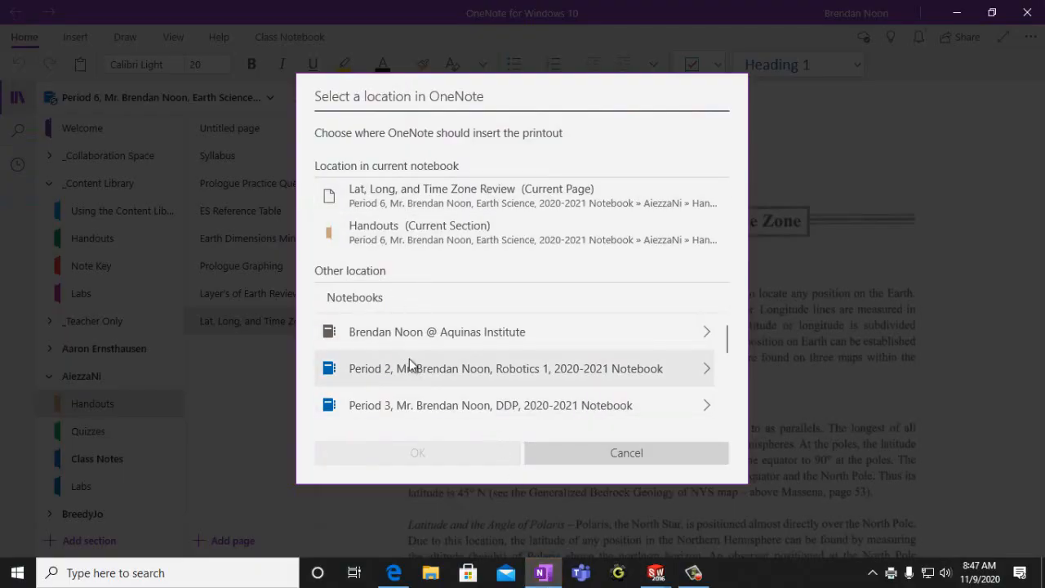
Insert the printout into the Handouts section of the _Content Library in the Period 3 DDP 2020-2021 notebook
click(415, 406)
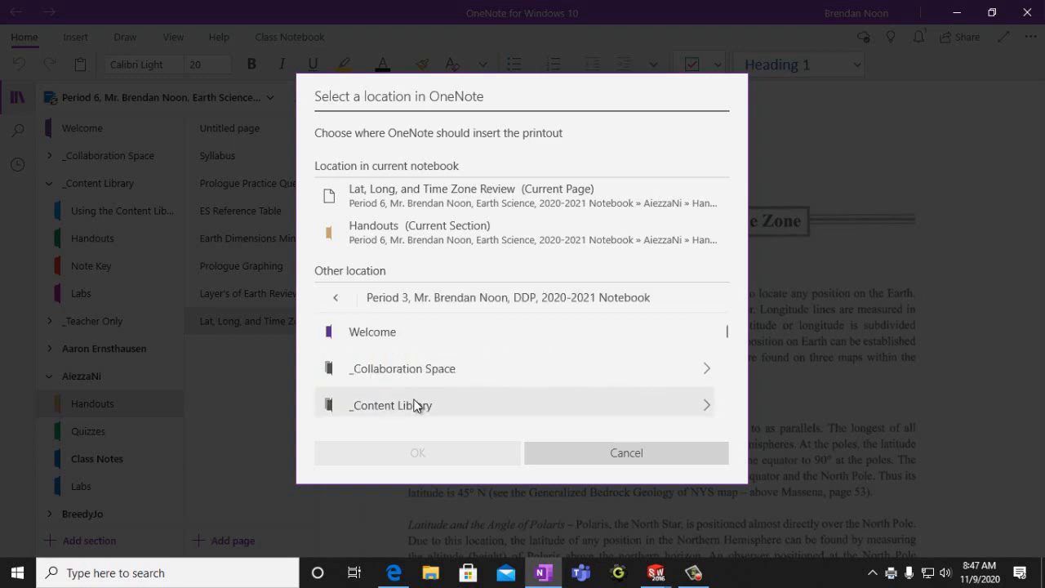
click(416, 406)
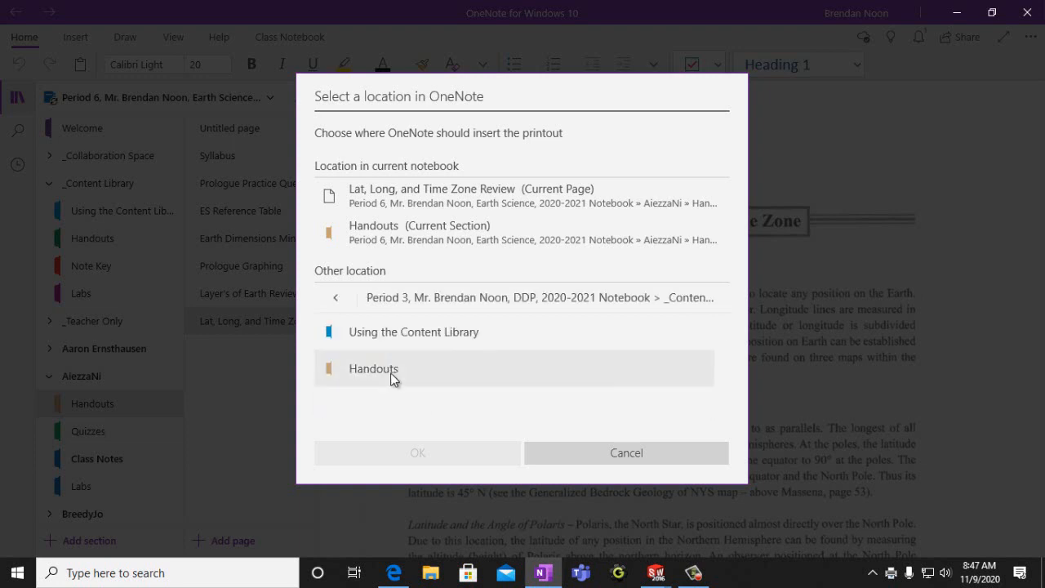
click(393, 375)
click(461, 455)
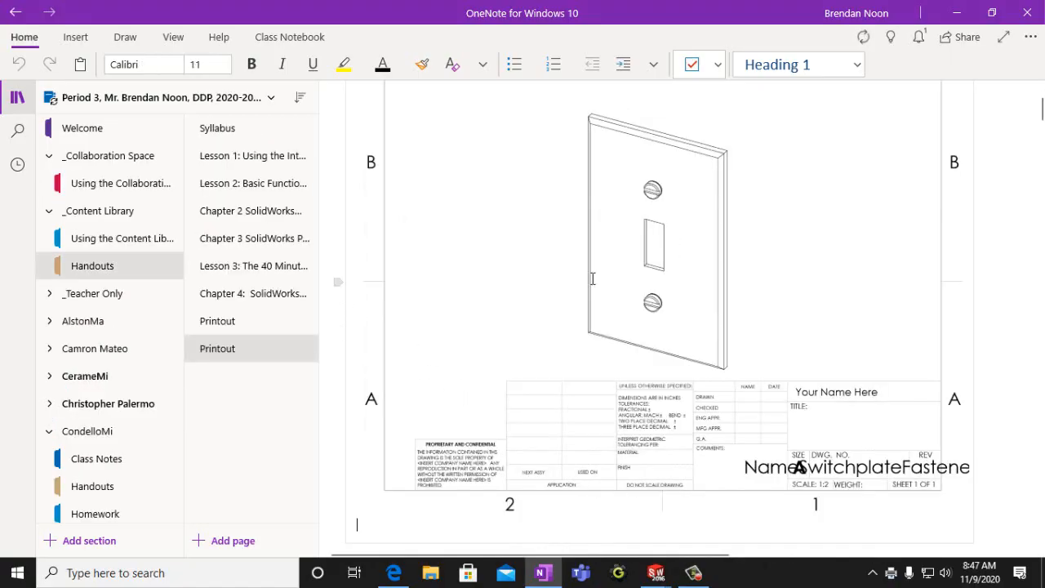
Check the new switchplate printout page and compare it with the earlier printout page in the Handouts section
scroll(538, 292, up, 3)
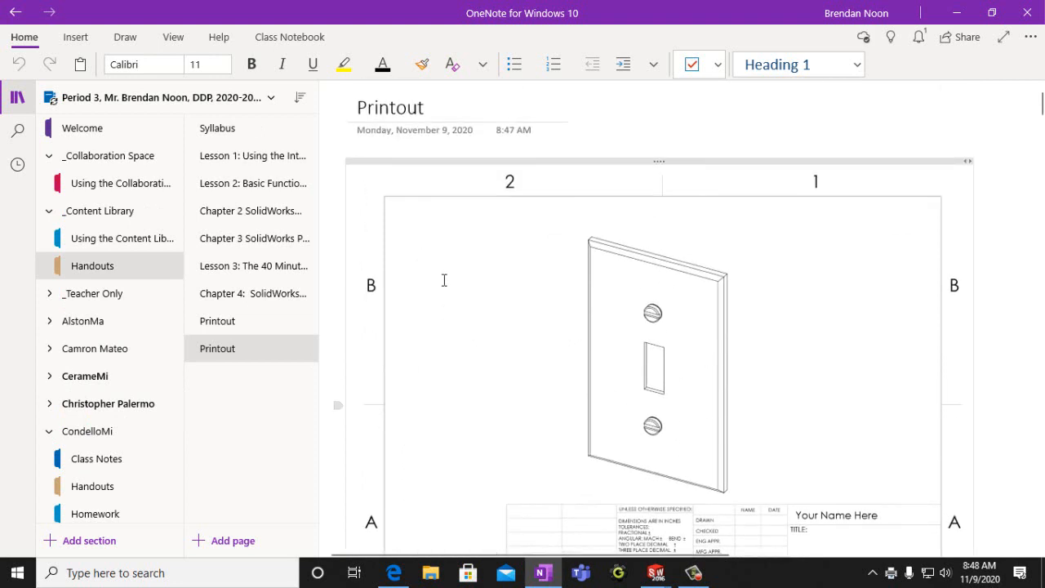
click(248, 318)
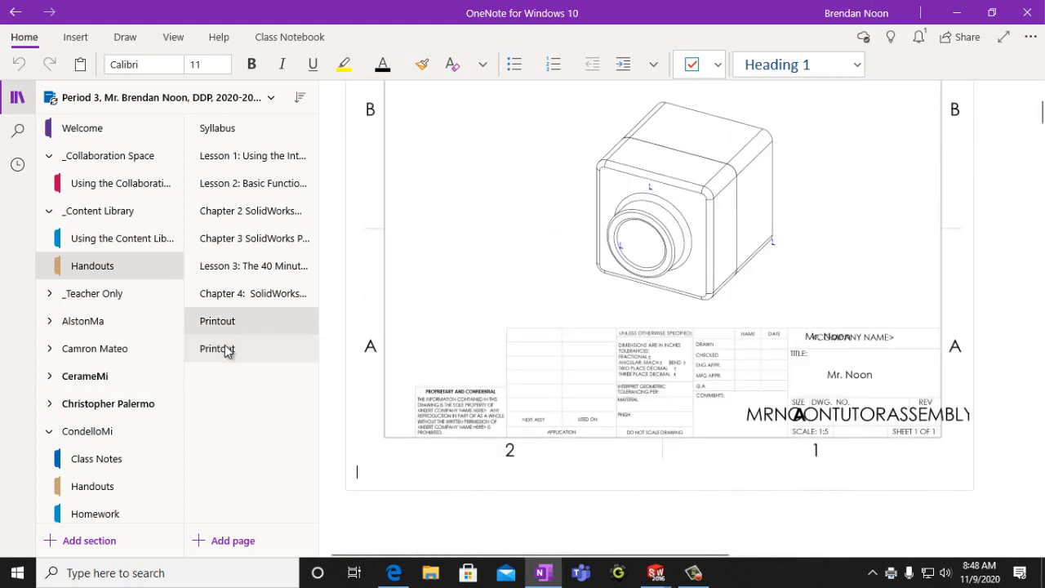
click(227, 351)
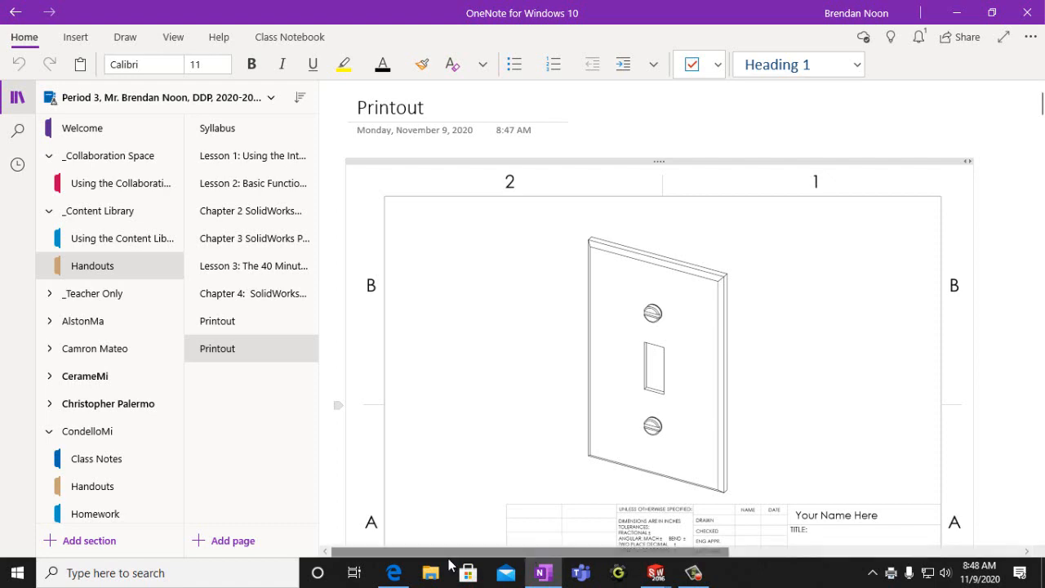
Switch to the student guide PDF in Edge and read through the CD storage box assembly exercise in Lesson 4
click(394, 572)
scroll(562, 427, down, 5)
scroll(563, 429, down, 12)
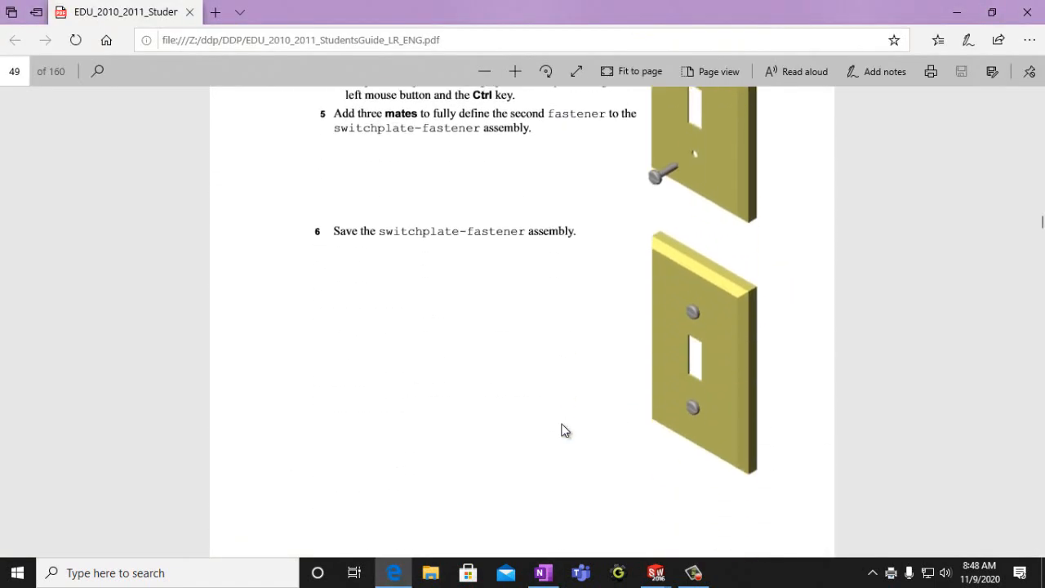
scroll(629, 250, up, 4)
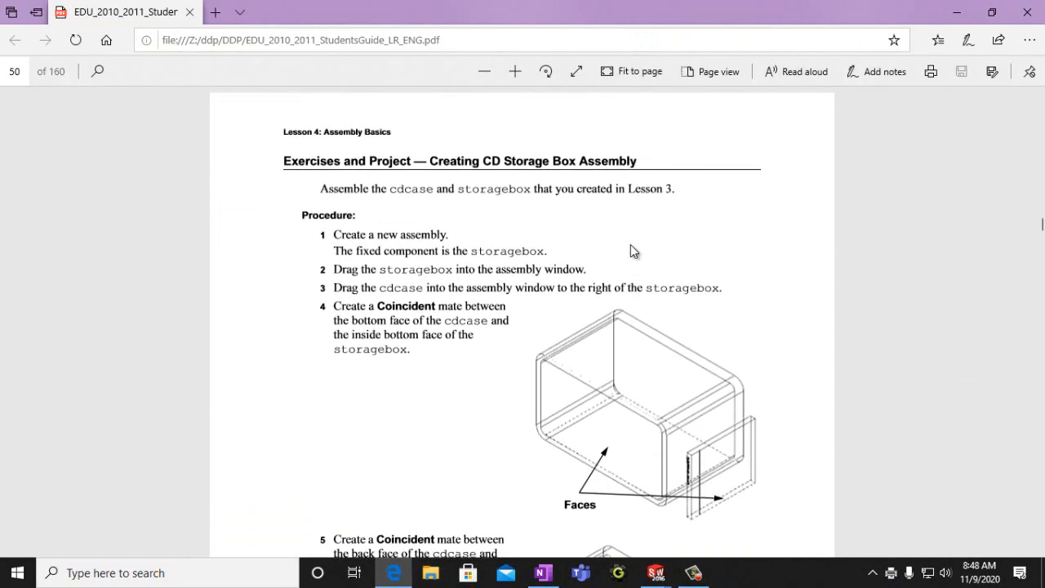
scroll(562, 325, down, 3)
scroll(561, 325, down, 8)
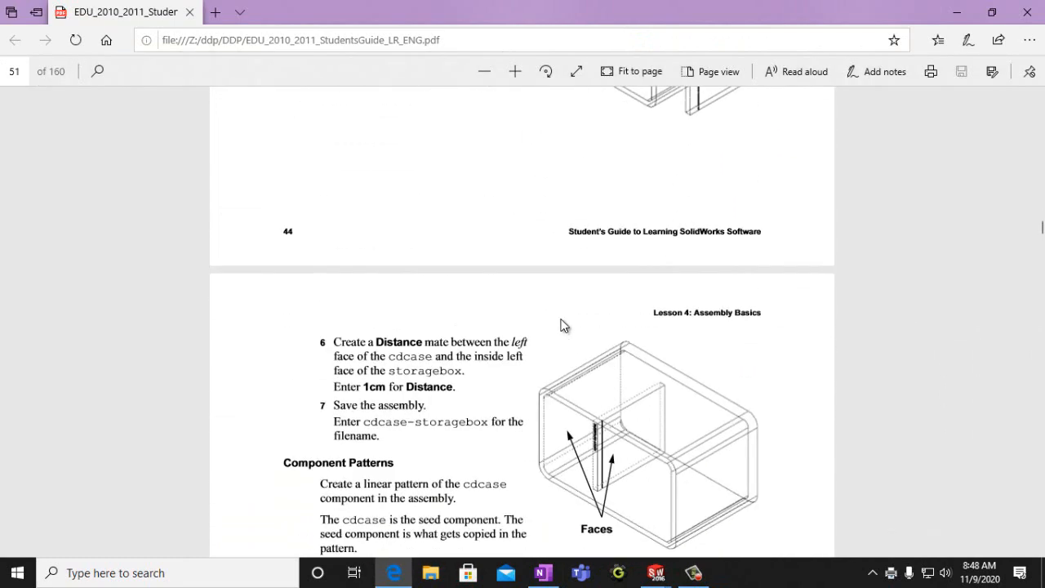
scroll(560, 326, up, 3)
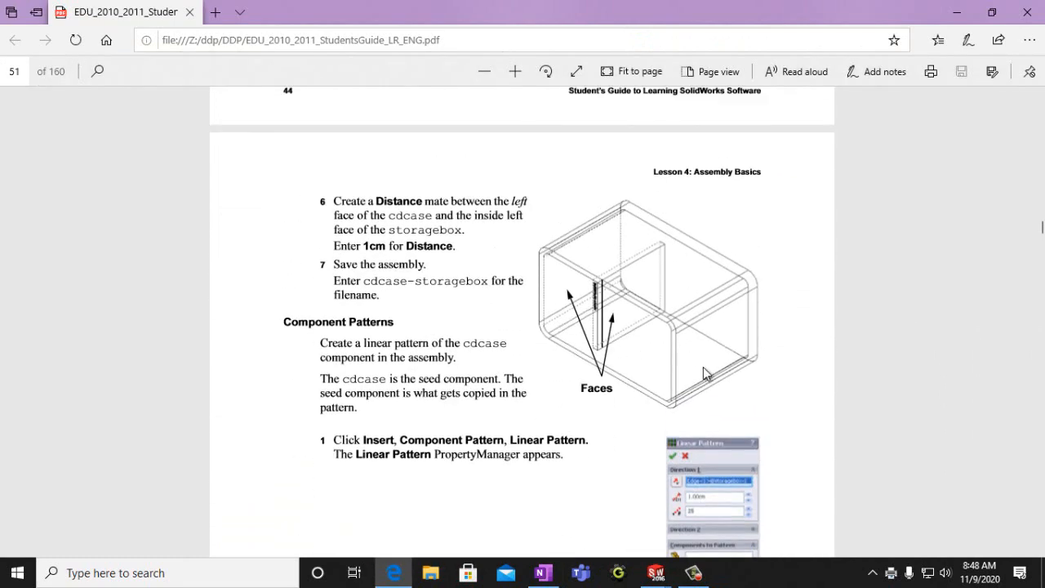
scroll(706, 372, up, 6)
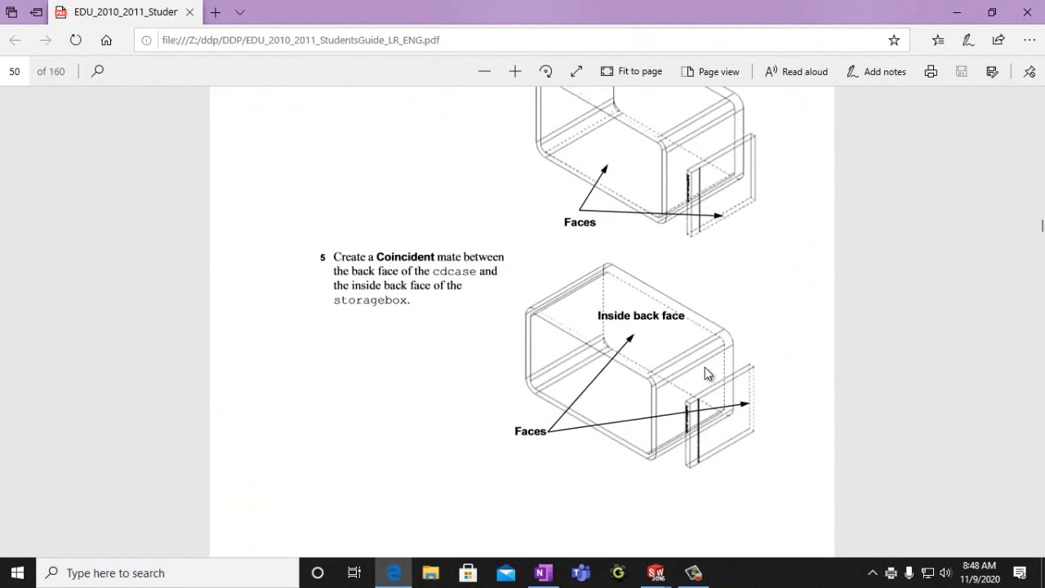
scroll(704, 367, down, 10)
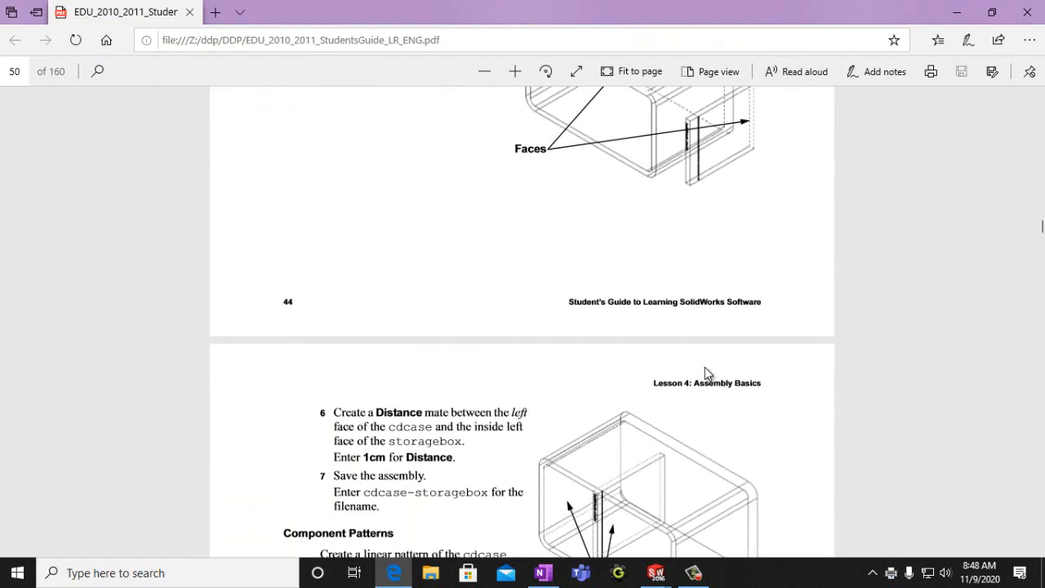
scroll(704, 367, down, 15)
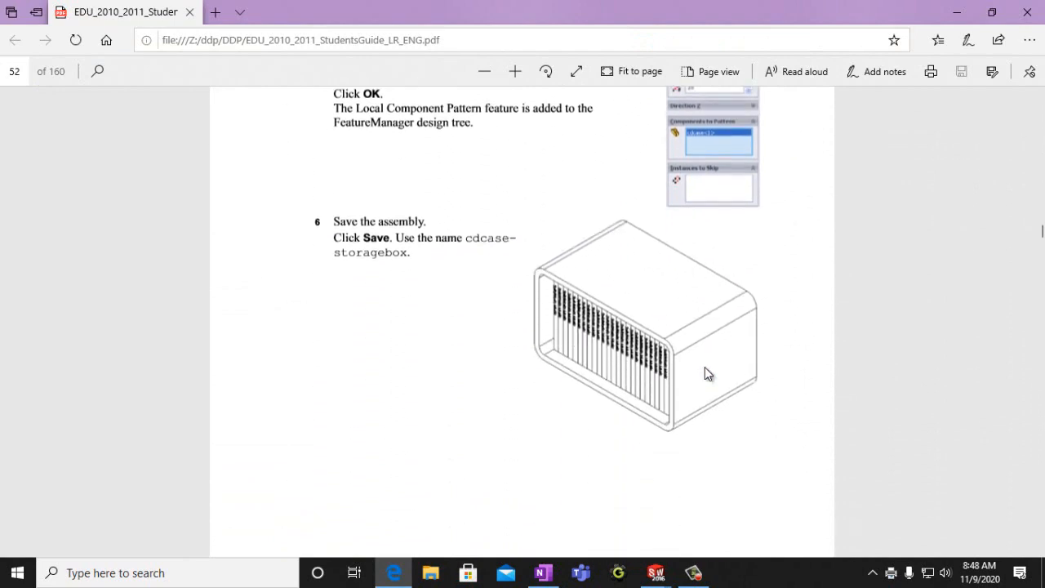
Skim the mechanical claw exercise and vocabulary worksheet in Lesson 4, and play the SolidWorks Lesson 4: Assembly Basics video
scroll(705, 366, down, 5)
scroll(545, 306, up, 3)
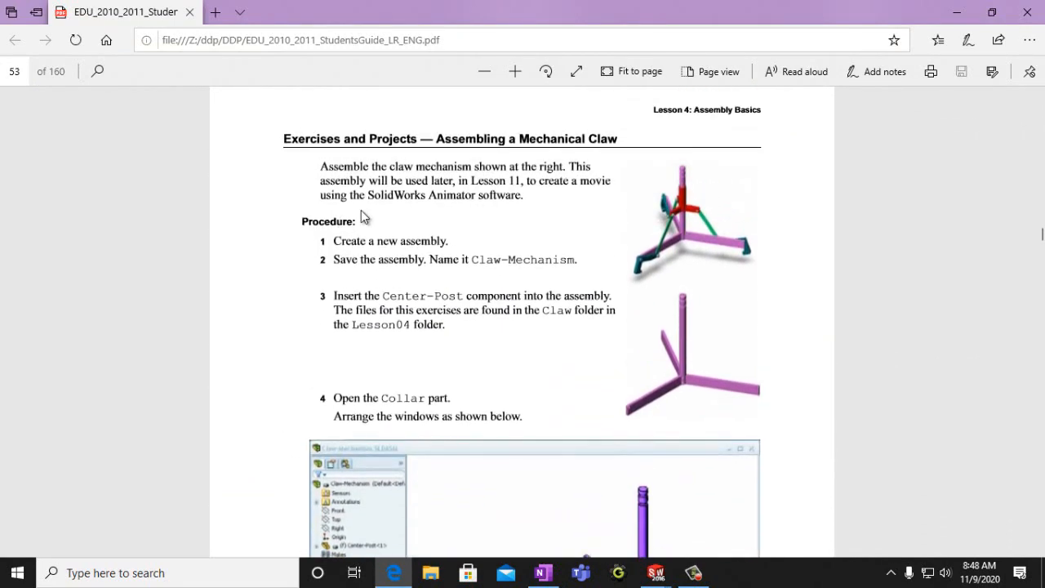
scroll(718, 386, down, 18)
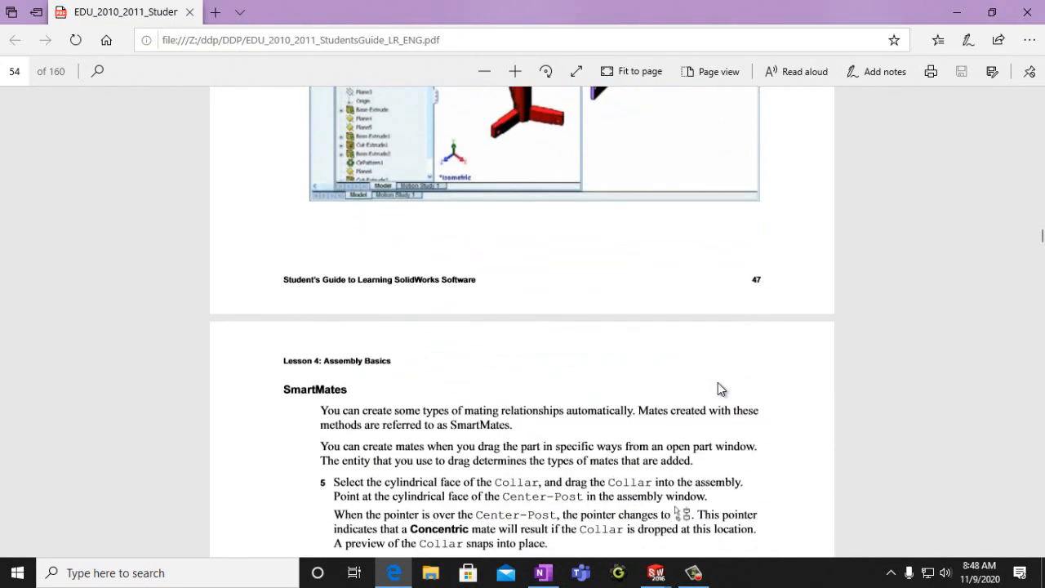
scroll(717, 382, down, 18)
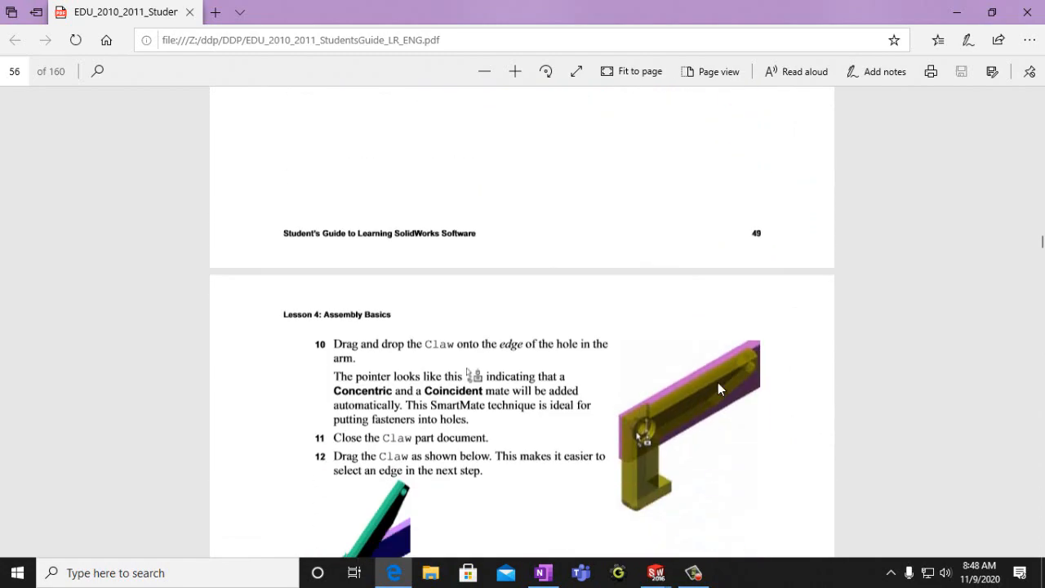
scroll(717, 382, down, 15)
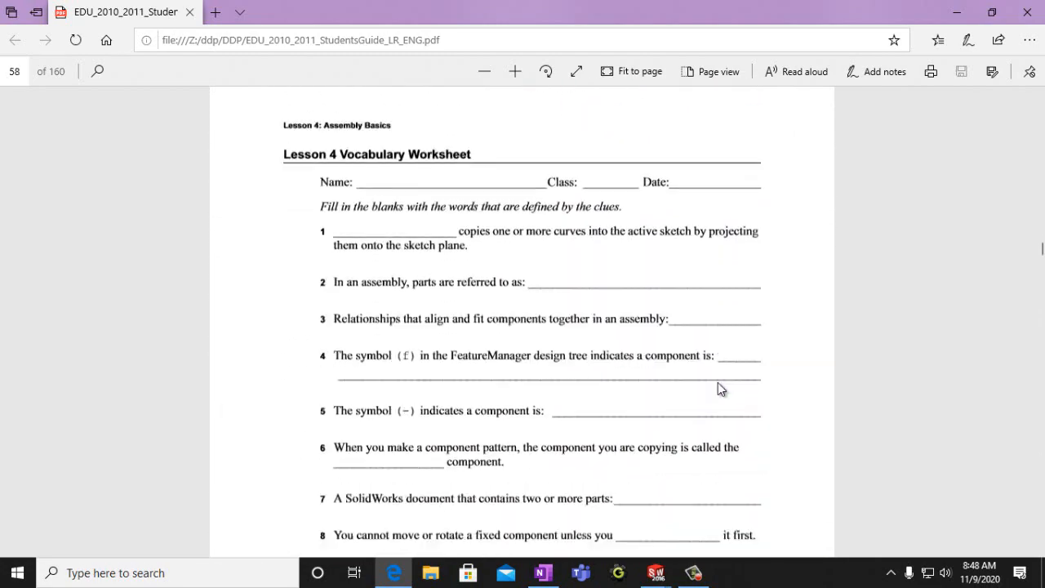
scroll(539, 304, down, 2)
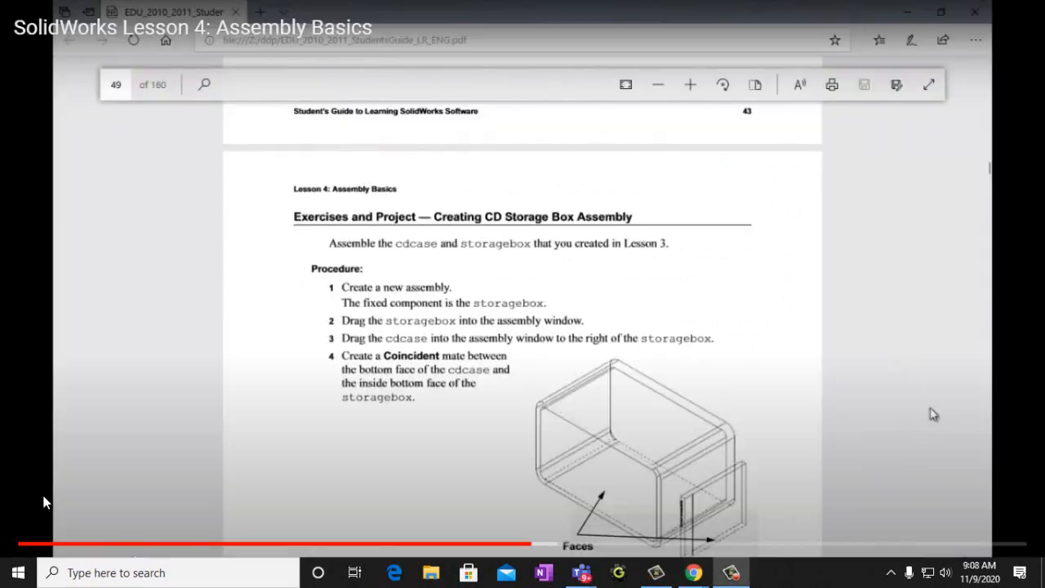
click(44, 498)
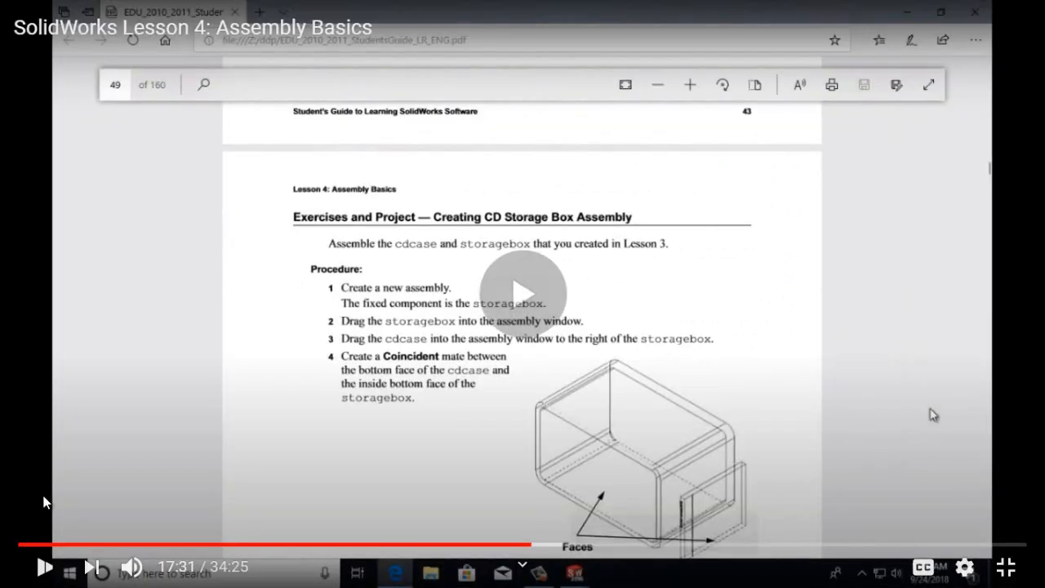
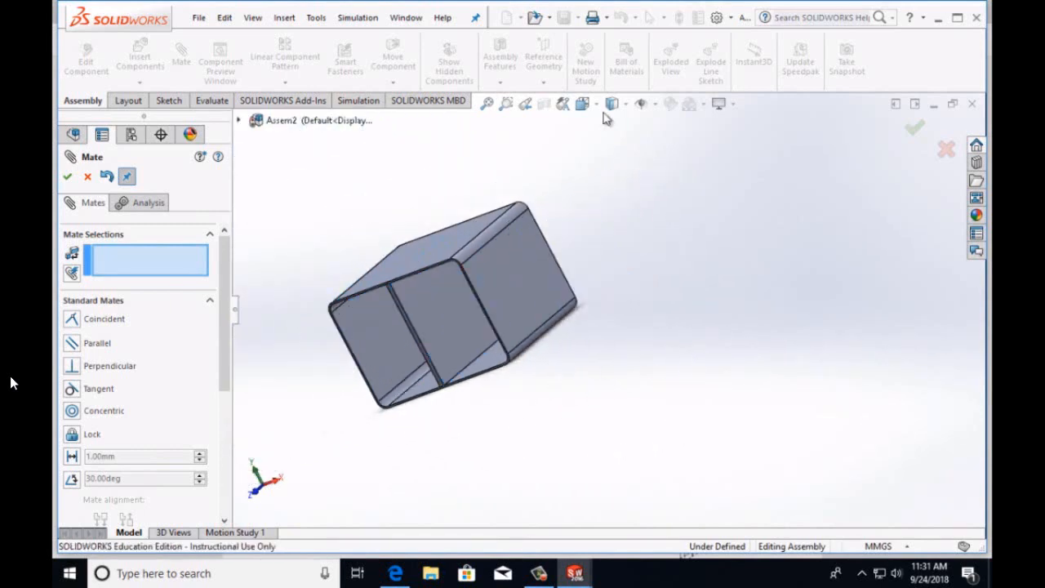
Add a 10 mm distance mate between the storage box's inner side wall and the broad side face of the CD case
click(584, 103)
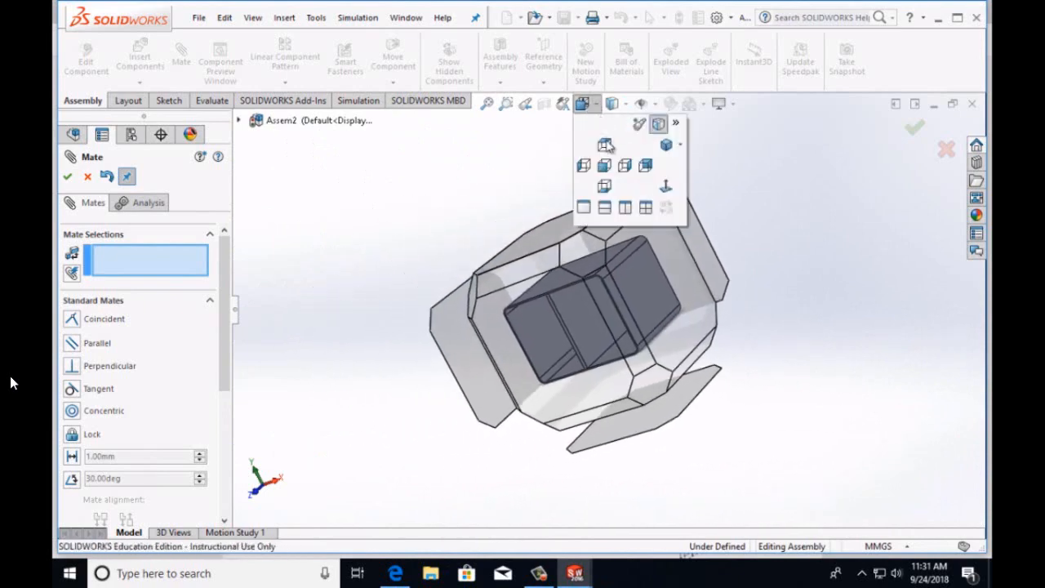
click(605, 145)
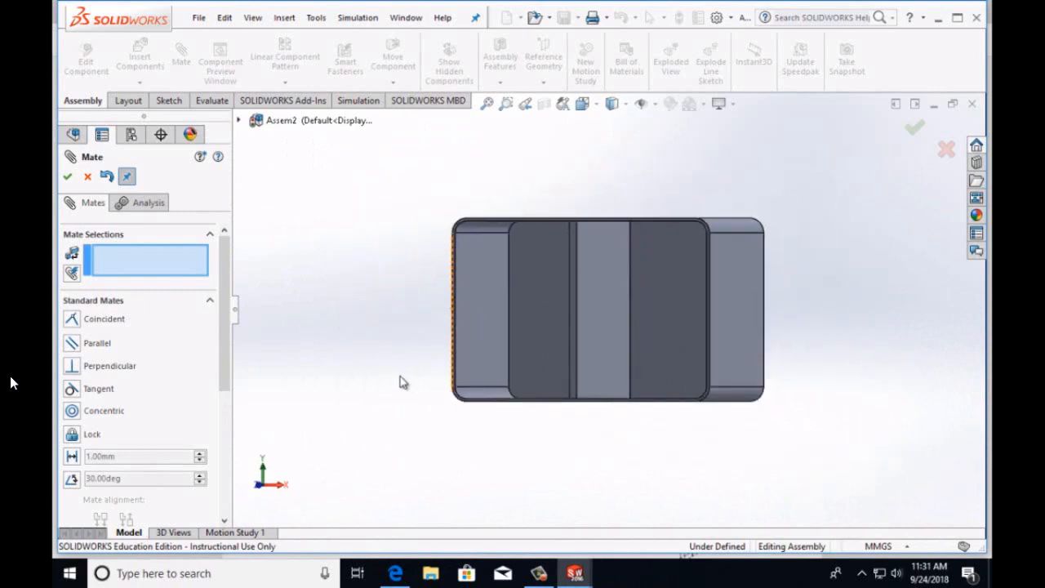
click(73, 458)
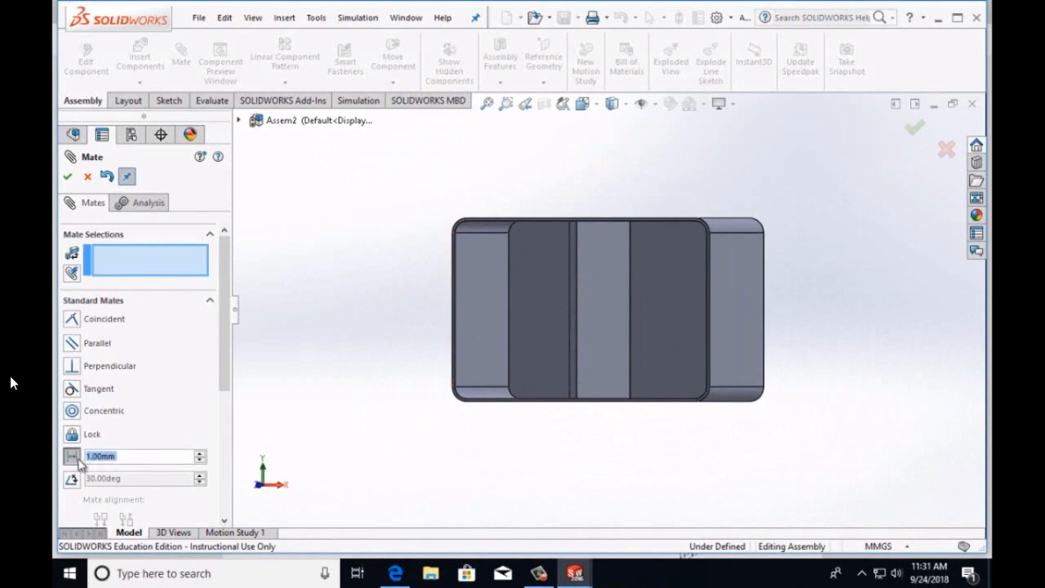
click(89, 456)
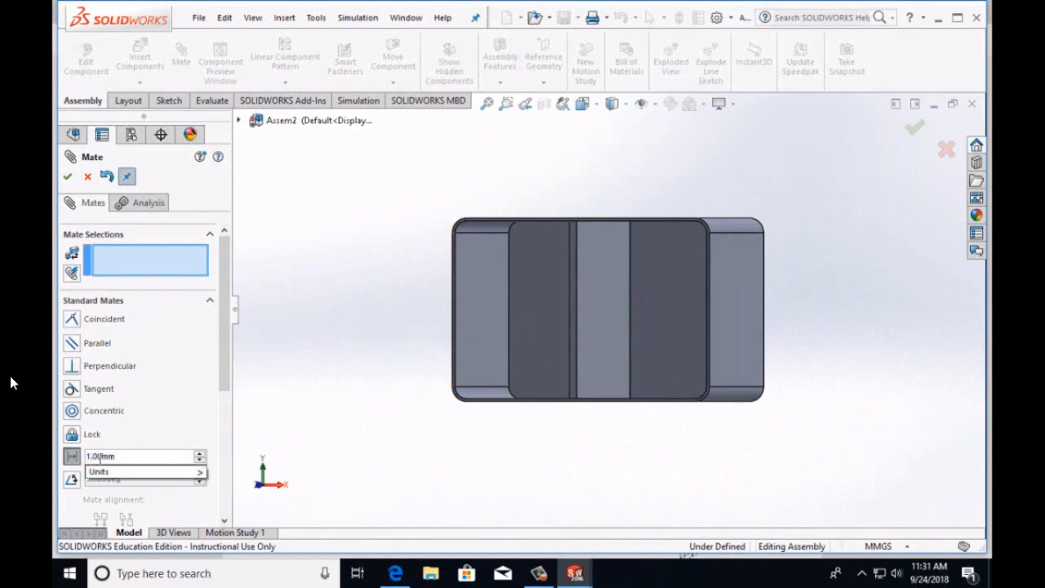
text(0)
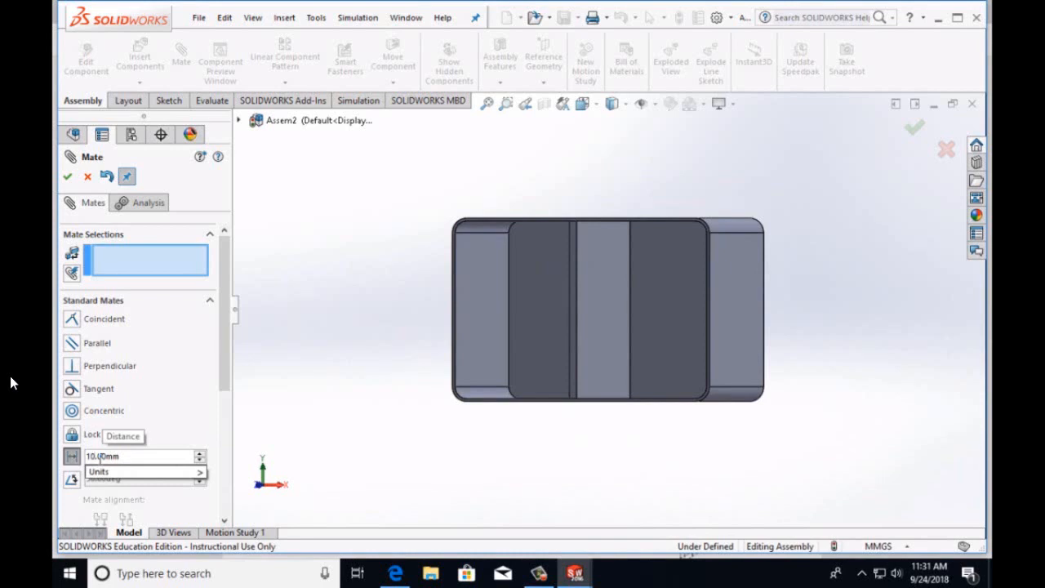
click(480, 330)
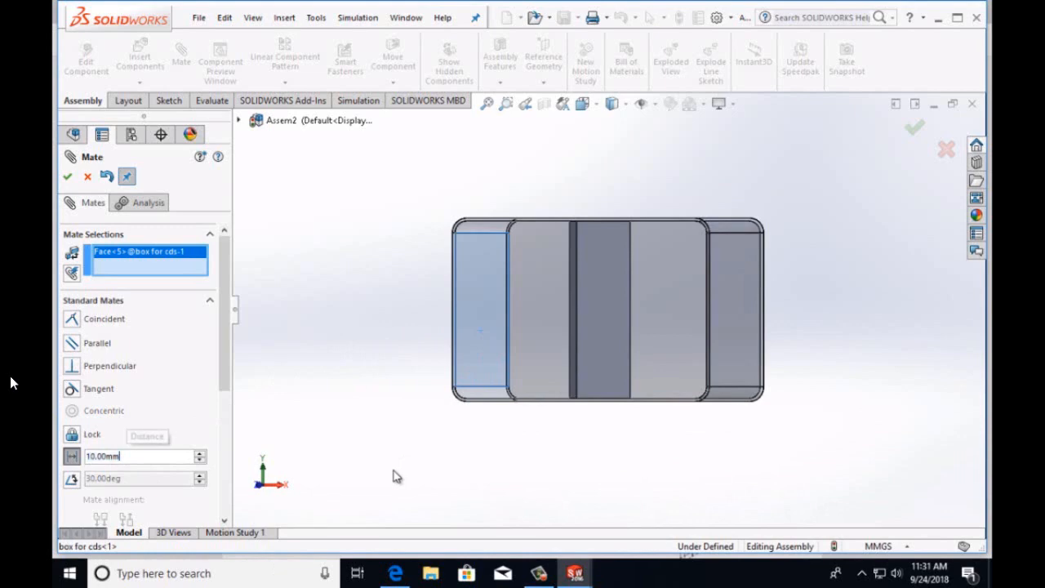
key(Right)
key(Right)
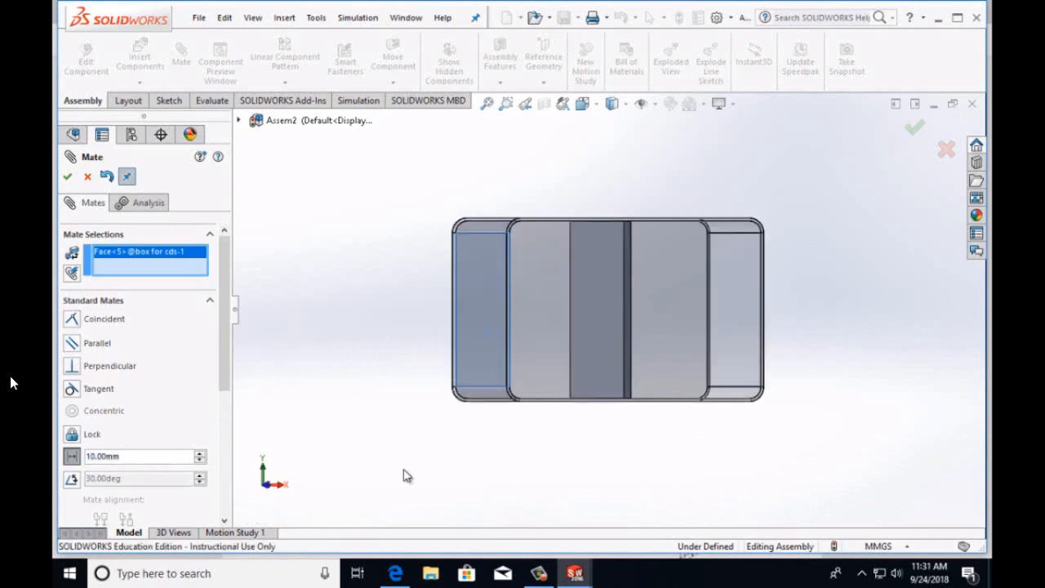
click(596, 342)
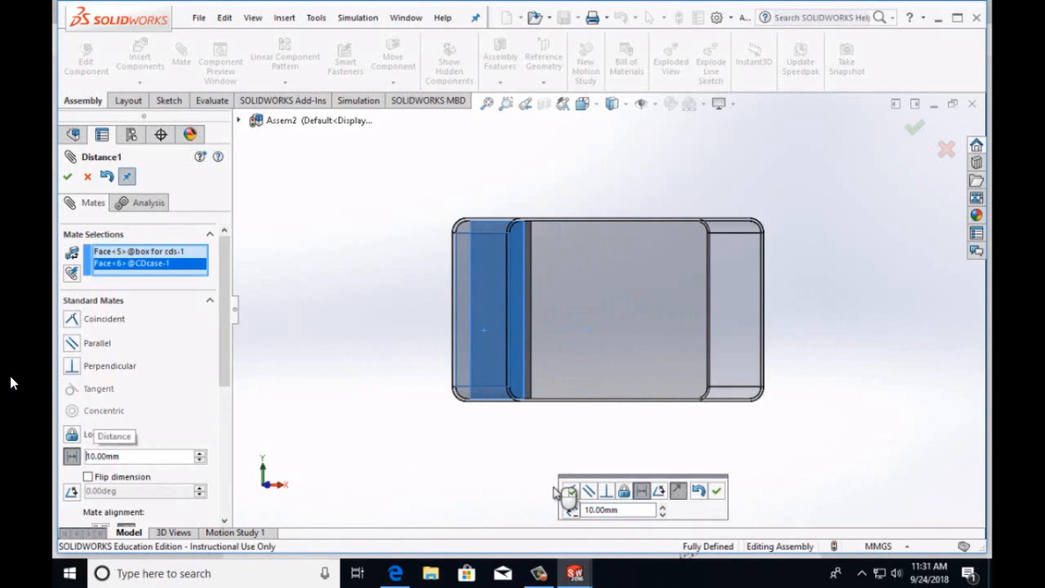
click(68, 177)
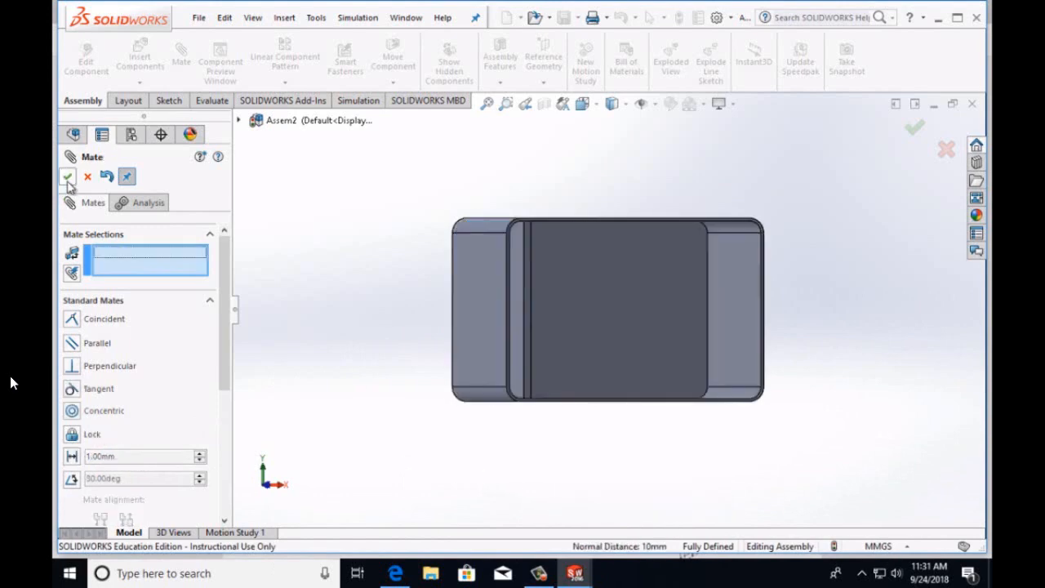
click(68, 178)
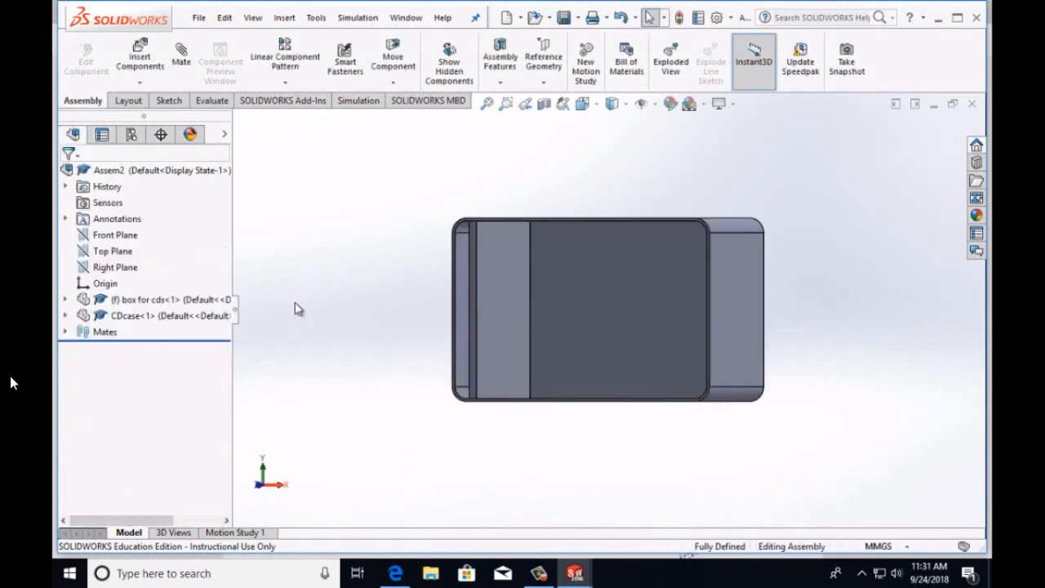
Set up a linear component pattern of the CD case along the box's lower front edge, with 25 instances at 6 mm spacing
key(Left)
key(Down)
key(Right)
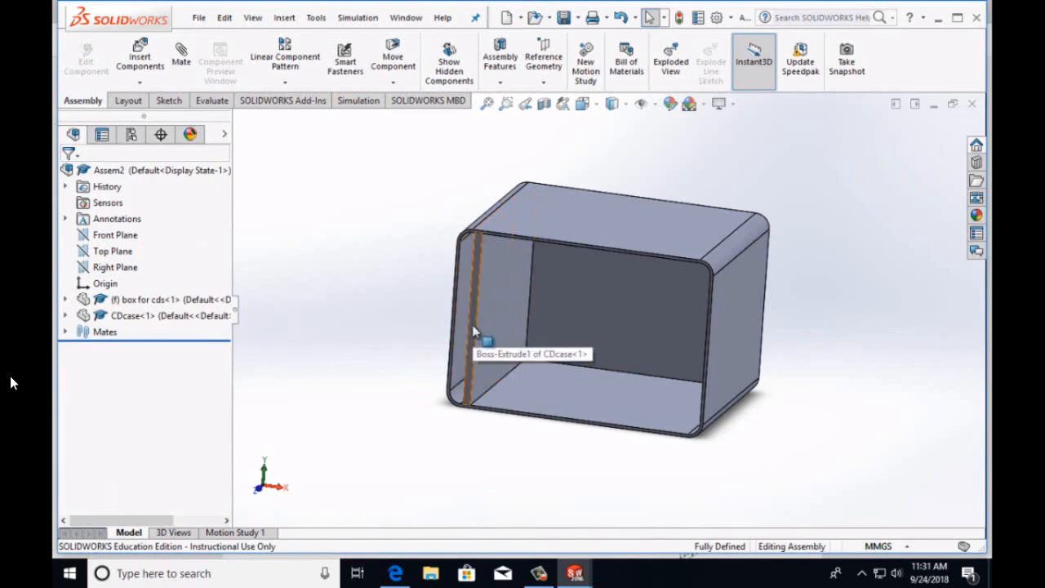
click(286, 61)
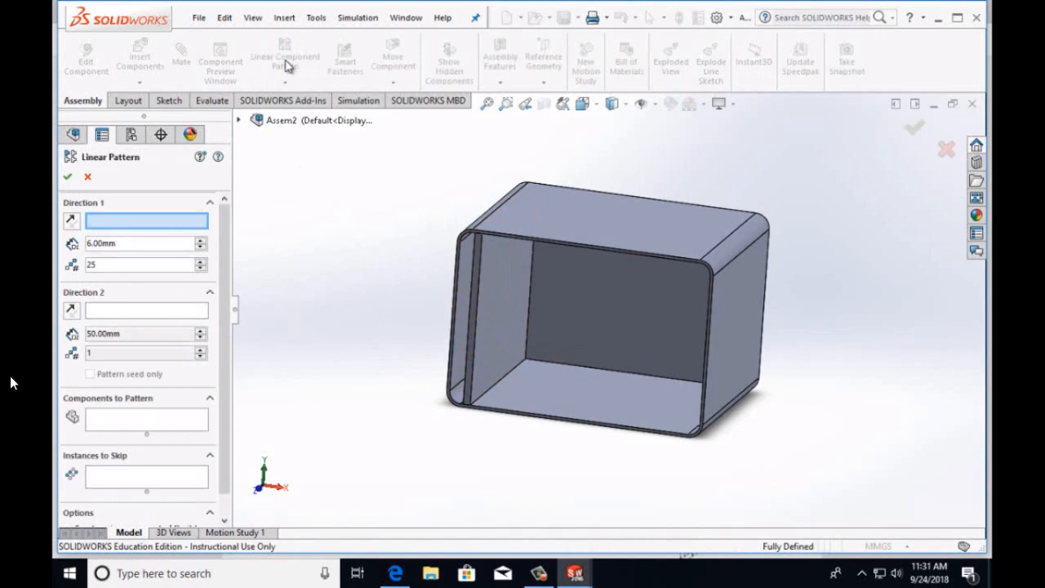
scroll(530, 392, down, 2)
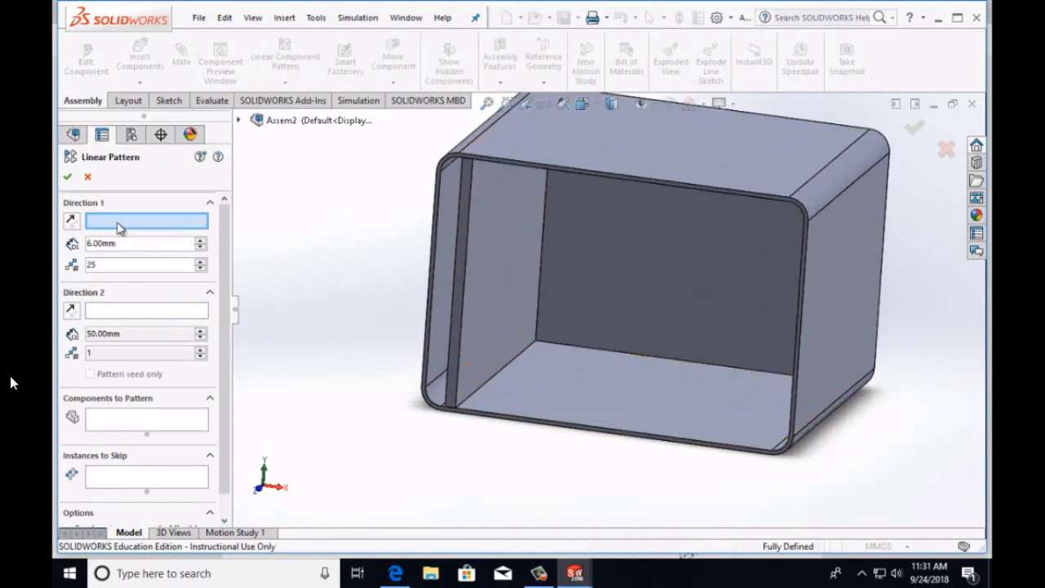
scroll(525, 434, down, 2)
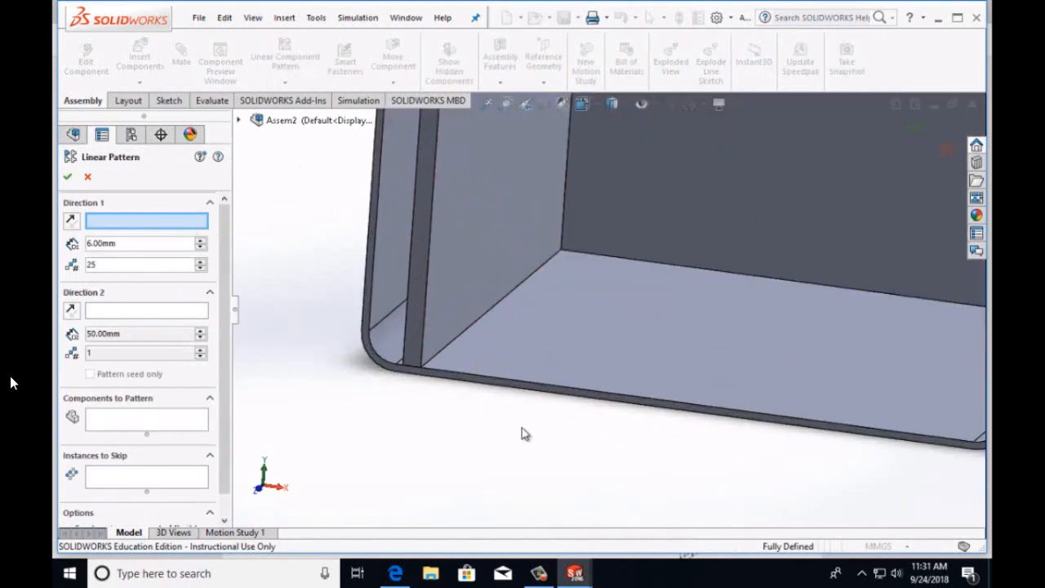
click(514, 387)
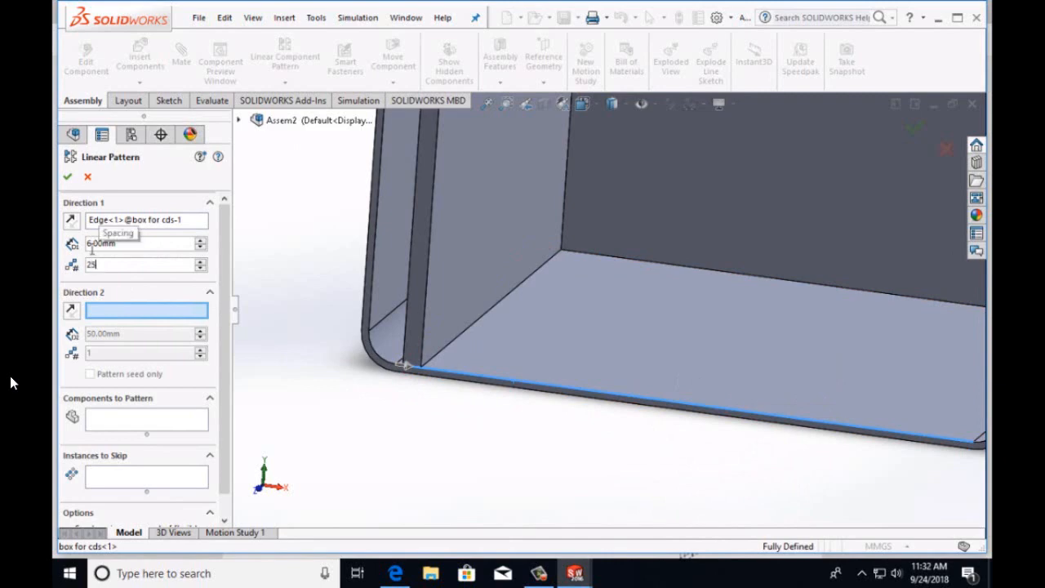
click(147, 419)
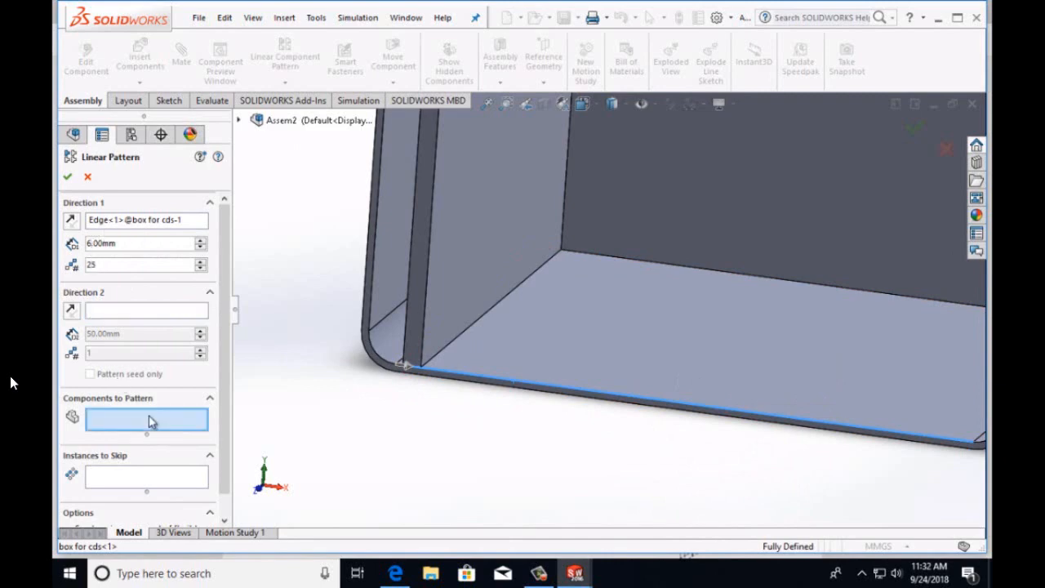
click(445, 308)
scroll(427, 395, up, 2)
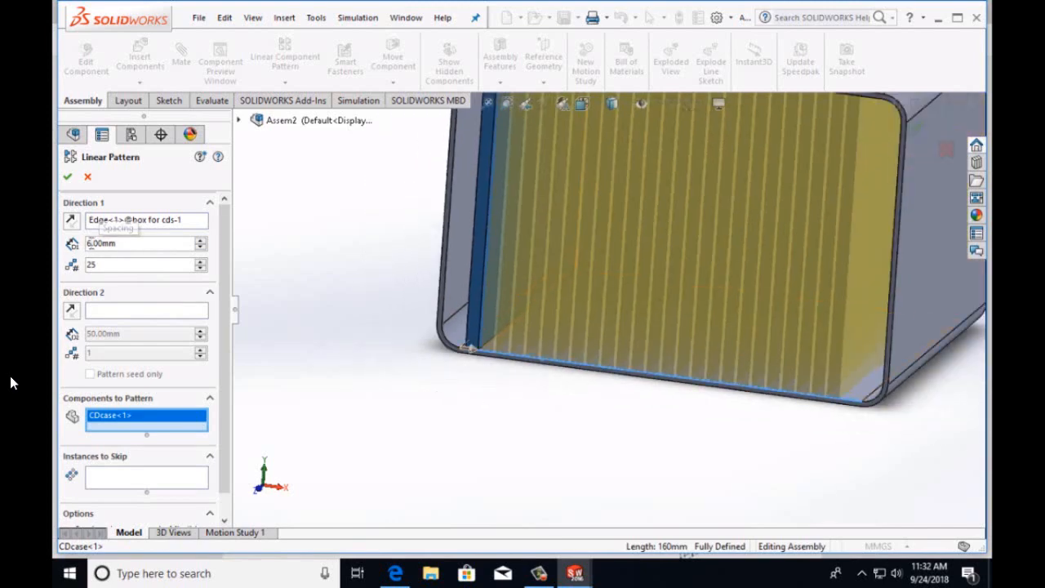
Try spacings of 5 mm and 10 mm for the CD case pattern
click(92, 243)
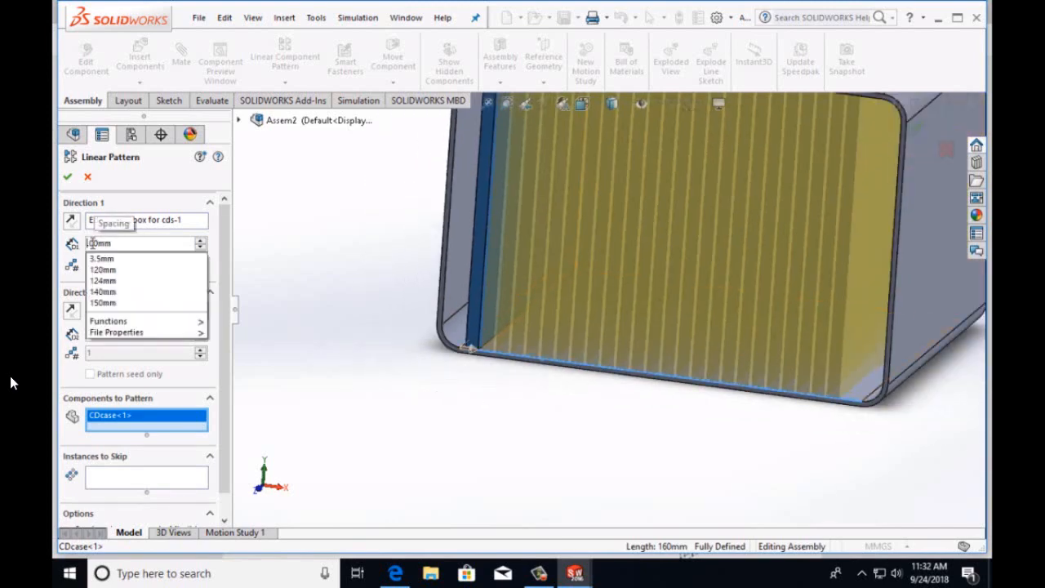
text(5)
click(69, 279)
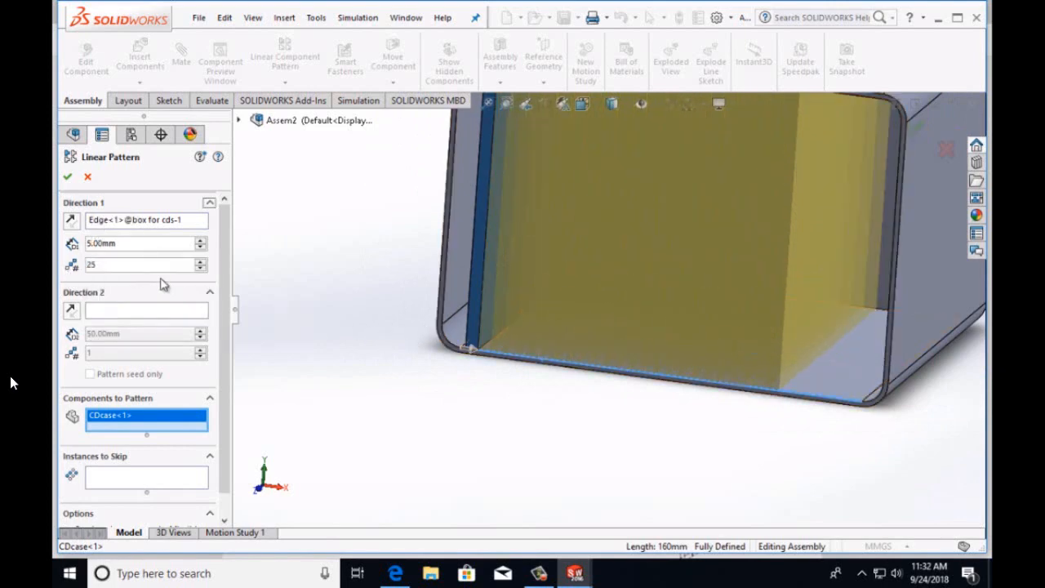
click(114, 244)
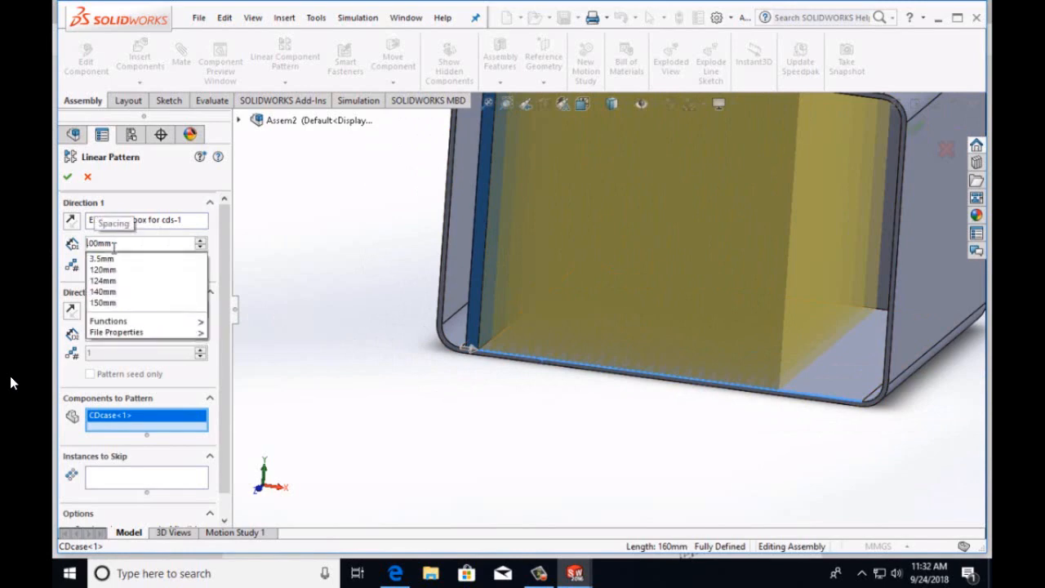
text(10.)
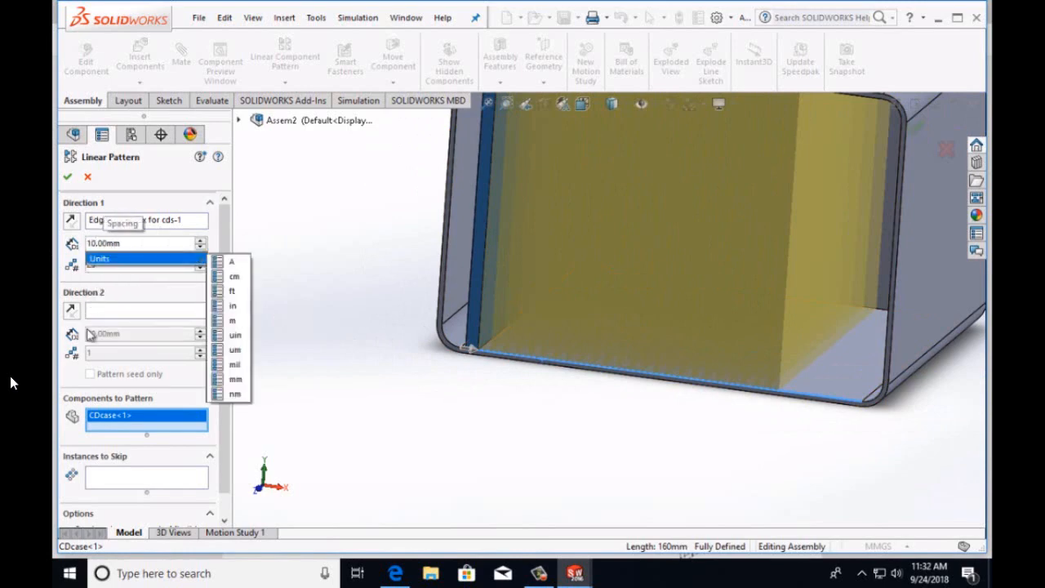
click(61, 339)
scroll(390, 400, up, 4)
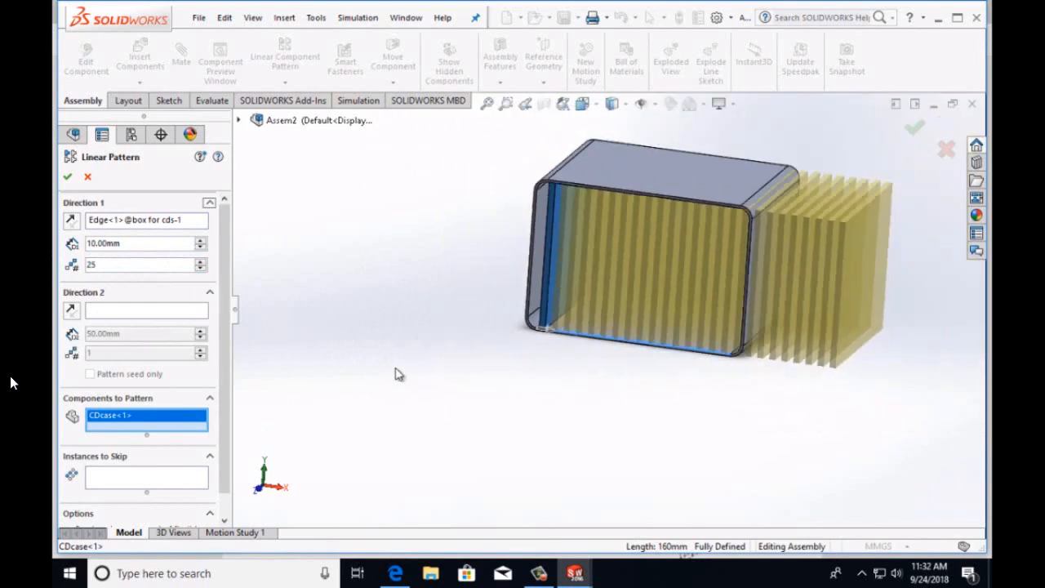
Set the pattern spacing to 6 mm and create the linear pattern of CD cases
click(95, 243)
key(BackSpace)
key(BackSpace)
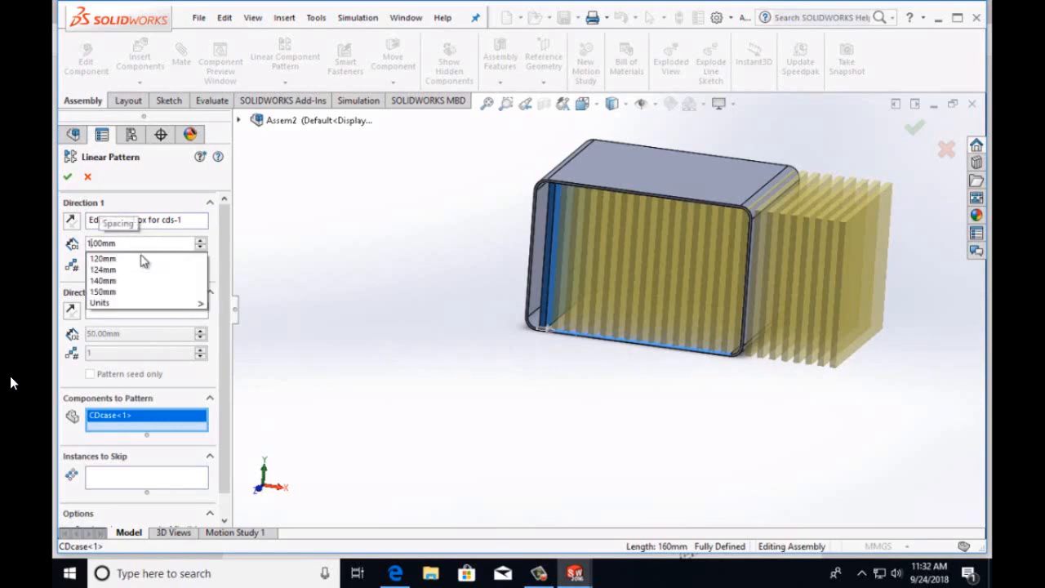
text(6)
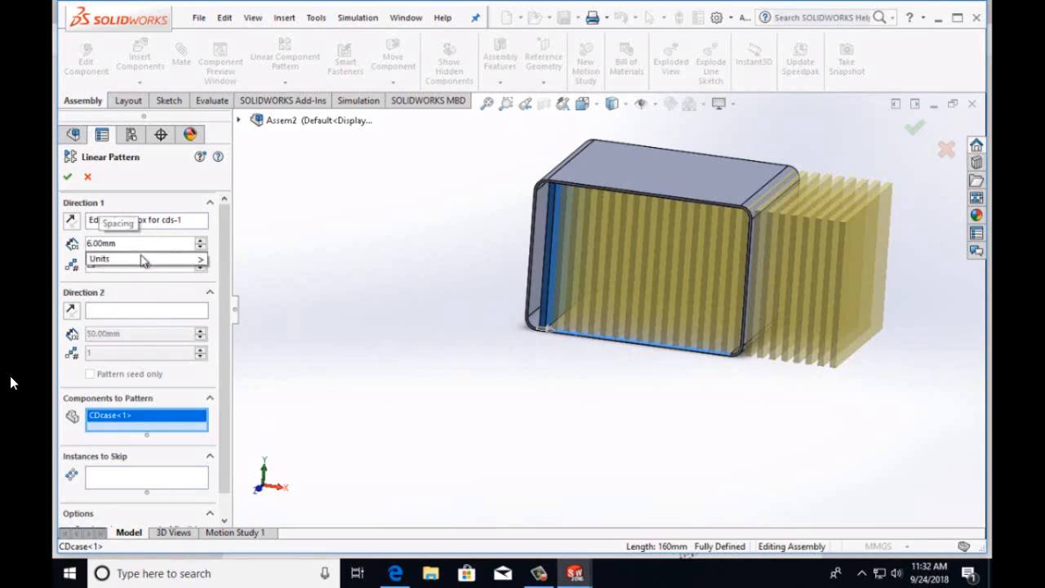
key(Return)
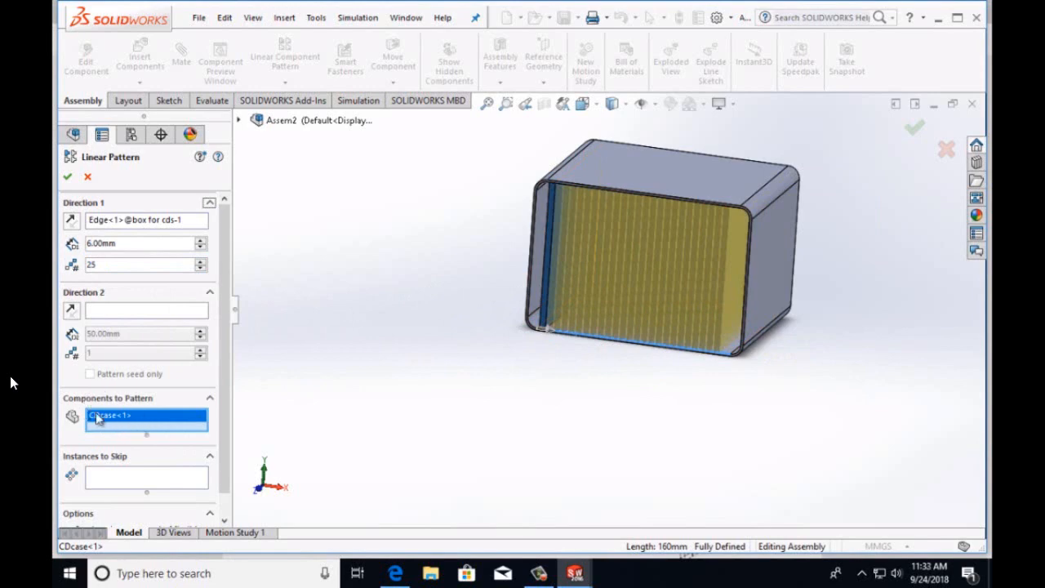
click(68, 176)
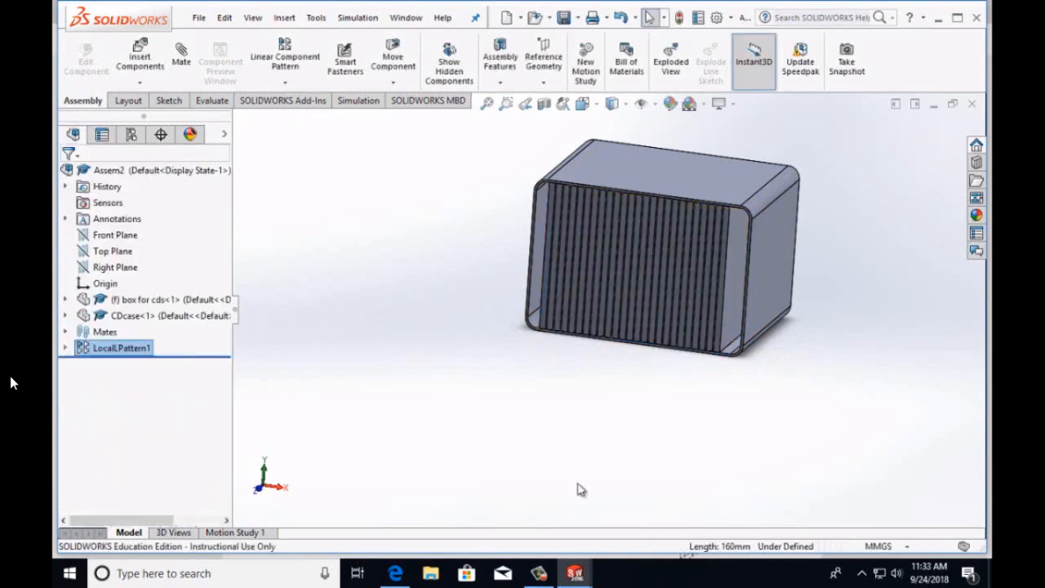
Examine the patterned CD cases in the storage box from both sides
scroll(648, 428, up, 2)
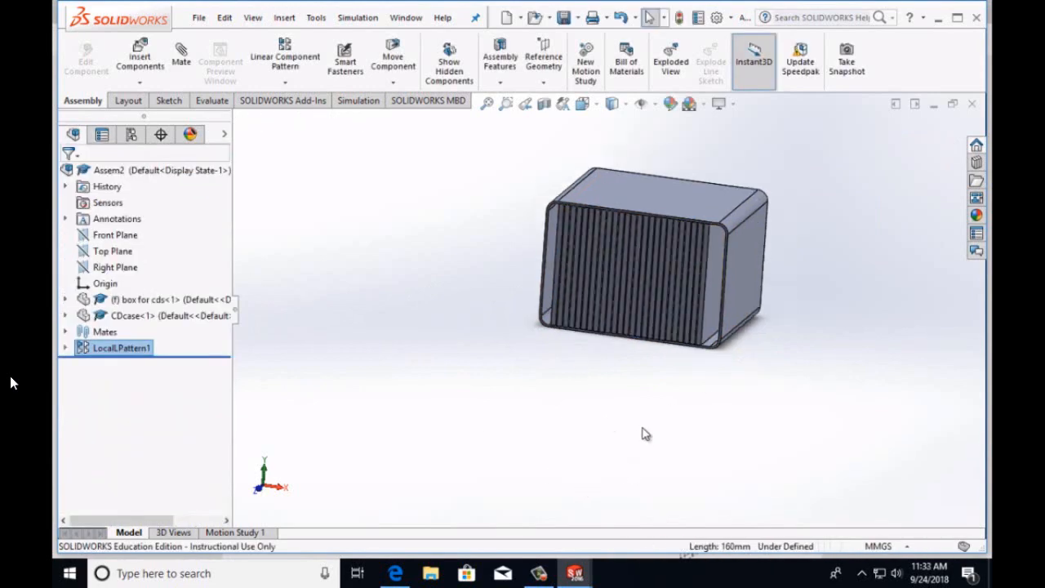
key(Left)
key(Left)
key(Right)
key(Right)
key(Right)
key(Right)
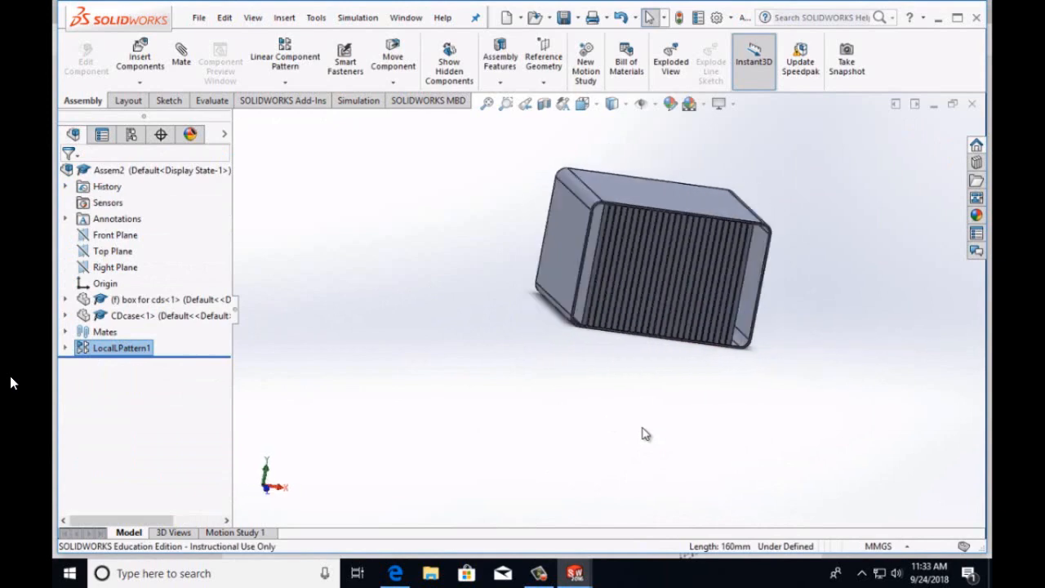
Rotate around the CD storage box to inspect the row of cases through its open front
key(Right)
key(Right)
key(Left)
key(Left)
key(Left)
key(Left)
key(Left)
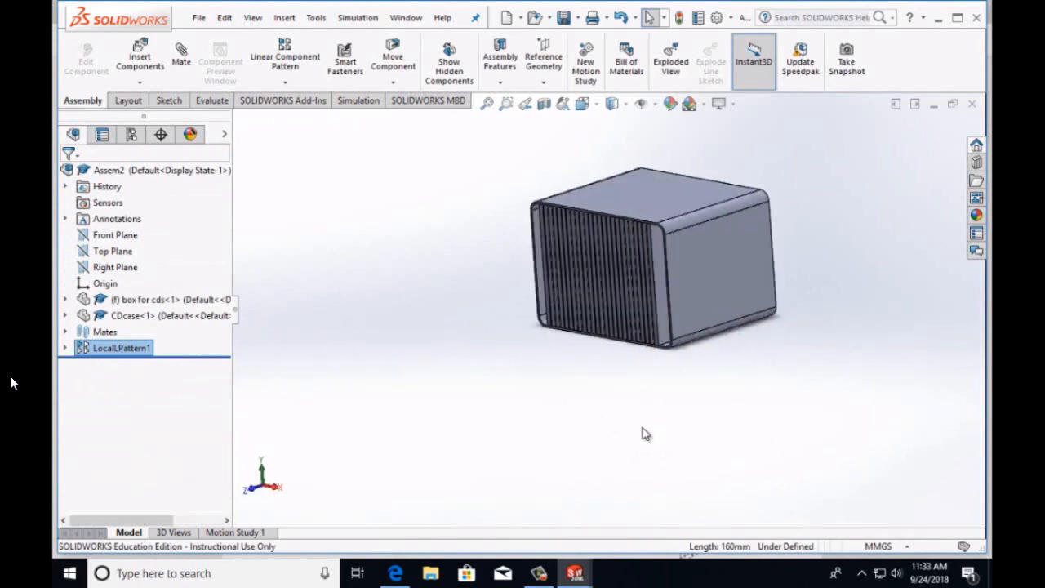
key(Right)
key(Right)
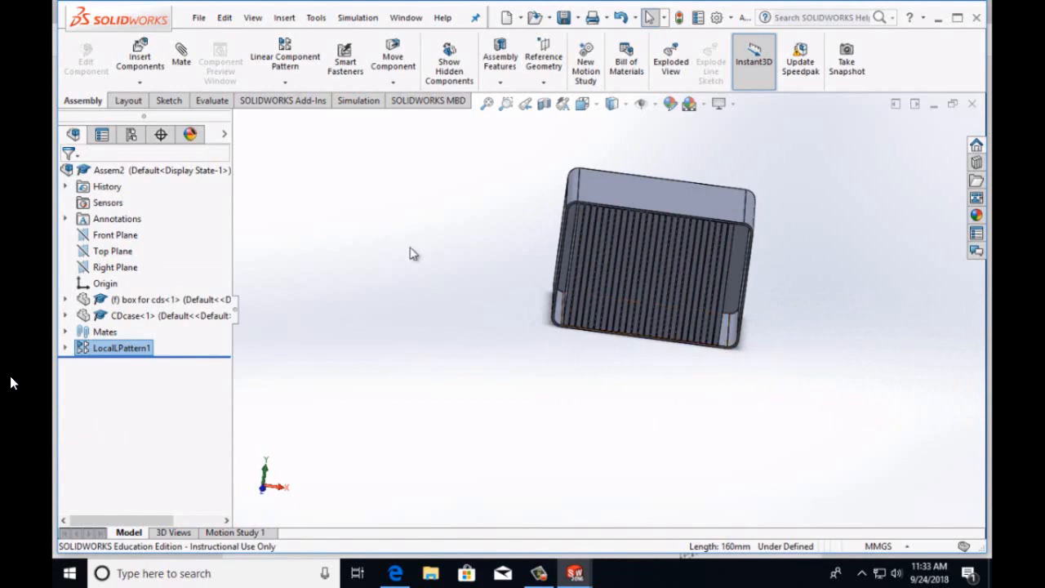
click(198, 17)
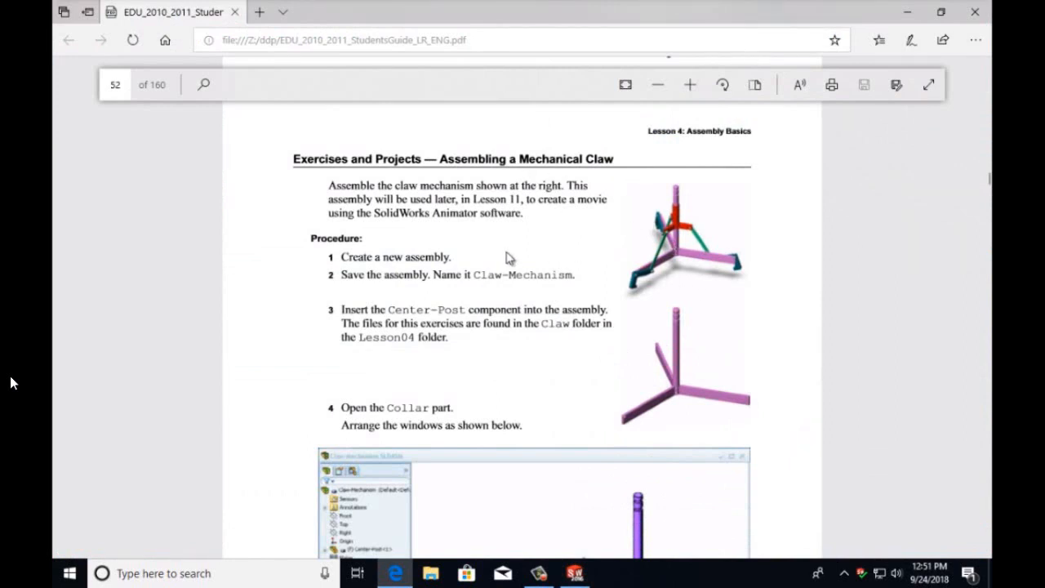
Read through the Assembling a Mechanical Claw exercise in the student guide, from creating the assembly to adding the Claw with SmartMates
scroll(585, 359, down, 1)
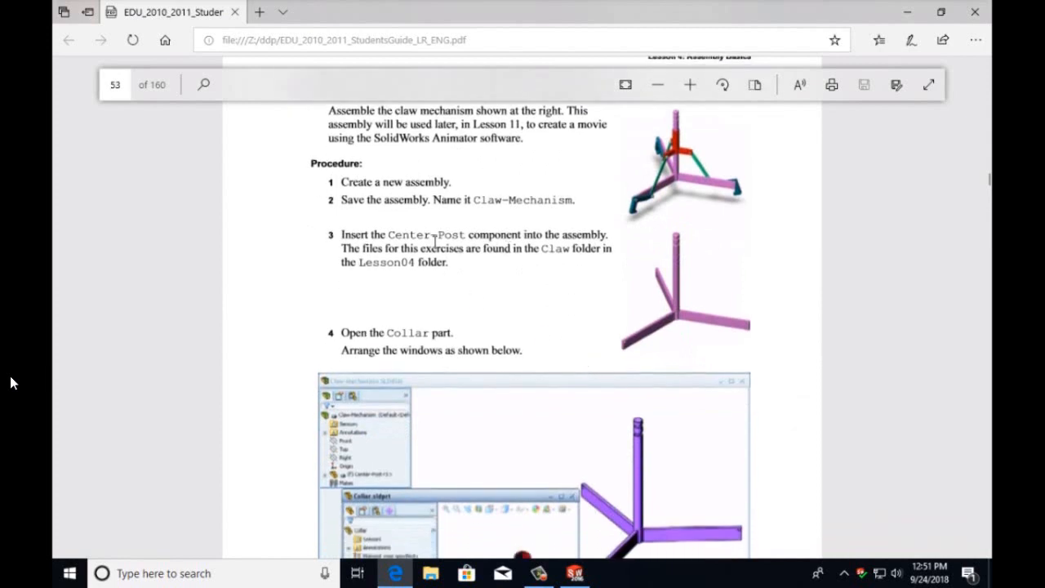
scroll(663, 318, down, 1)
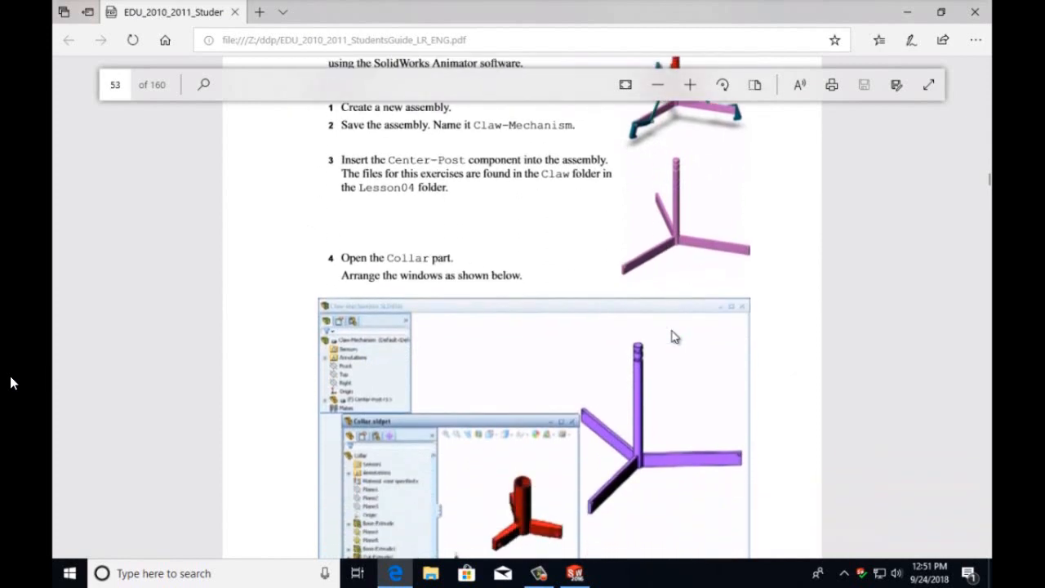
scroll(672, 331, down, 2)
scroll(665, 340, up, 1)
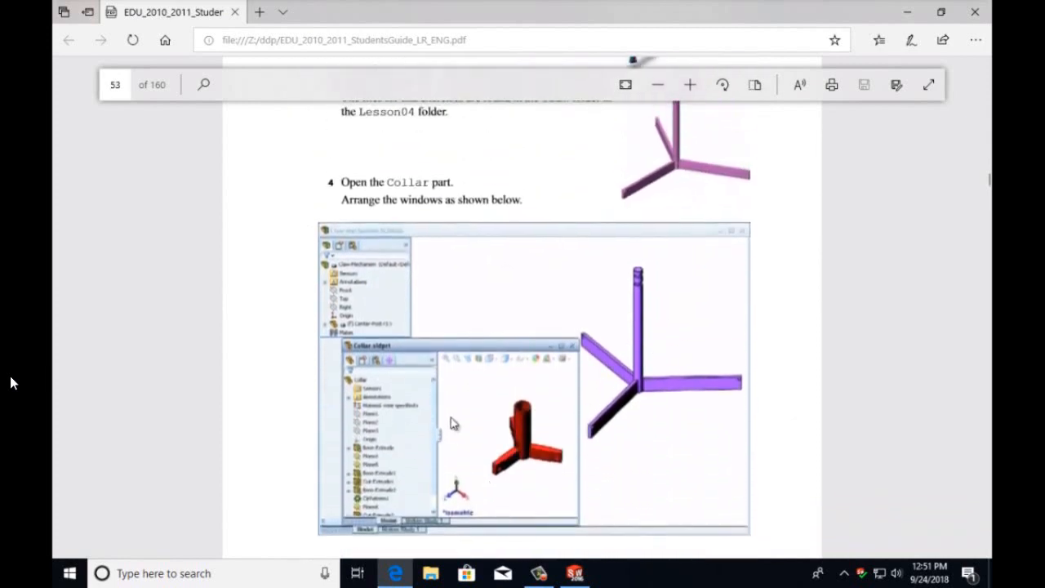
scroll(529, 448, down, 13)
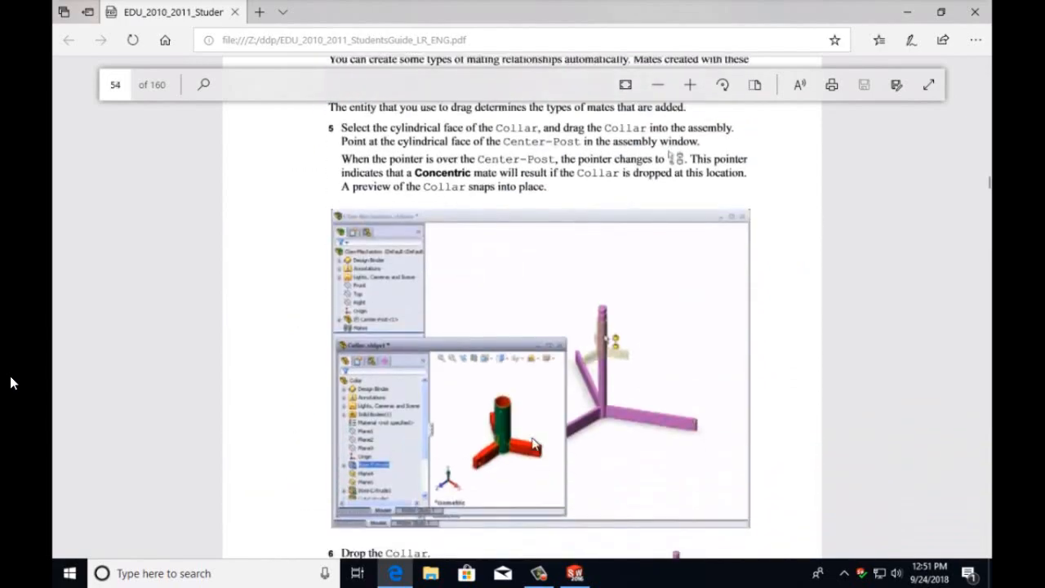
scroll(531, 444, down, 11)
scroll(530, 441, up, 9)
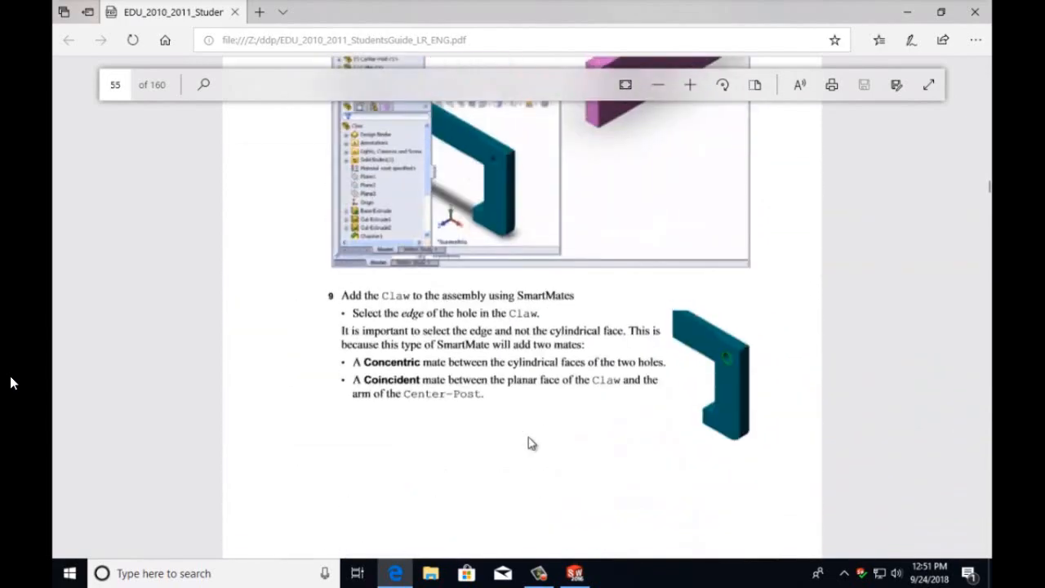
scroll(529, 436, up, 20)
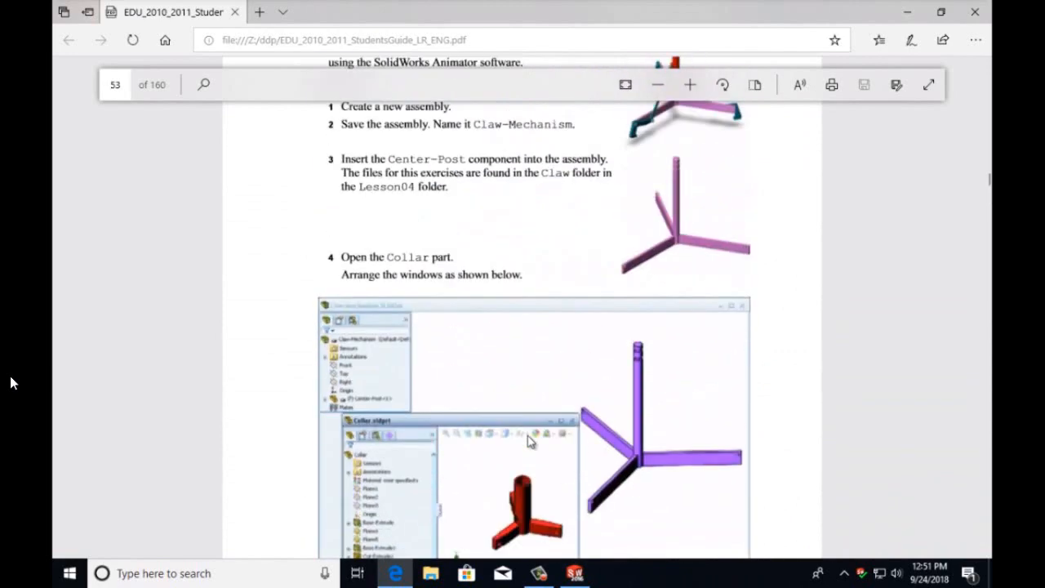
scroll(529, 442, down, 2)
scroll(531, 441, up, 1)
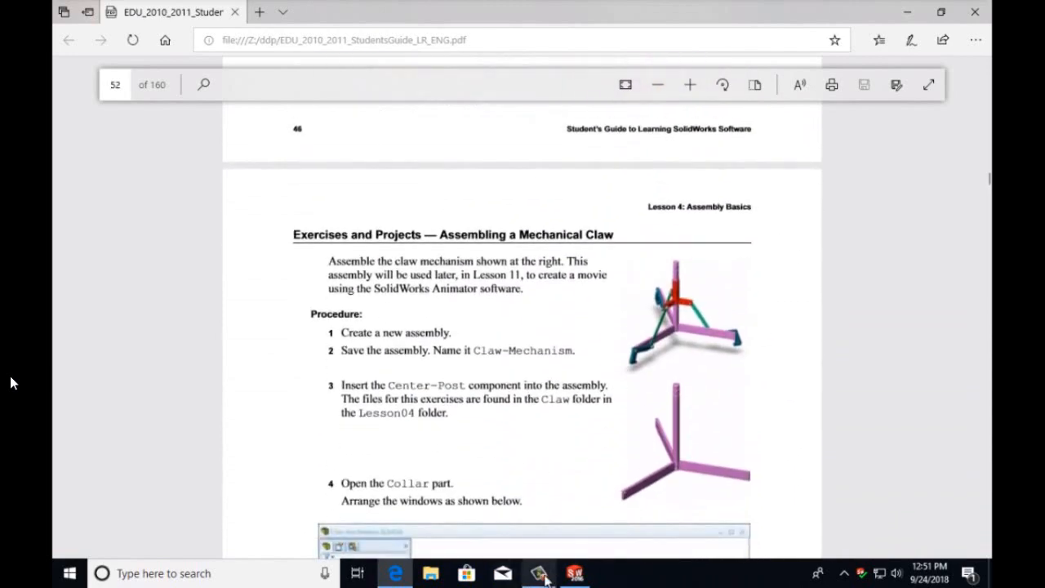
Switch to SOLIDWORKS and create a new assembly document
click(574, 577)
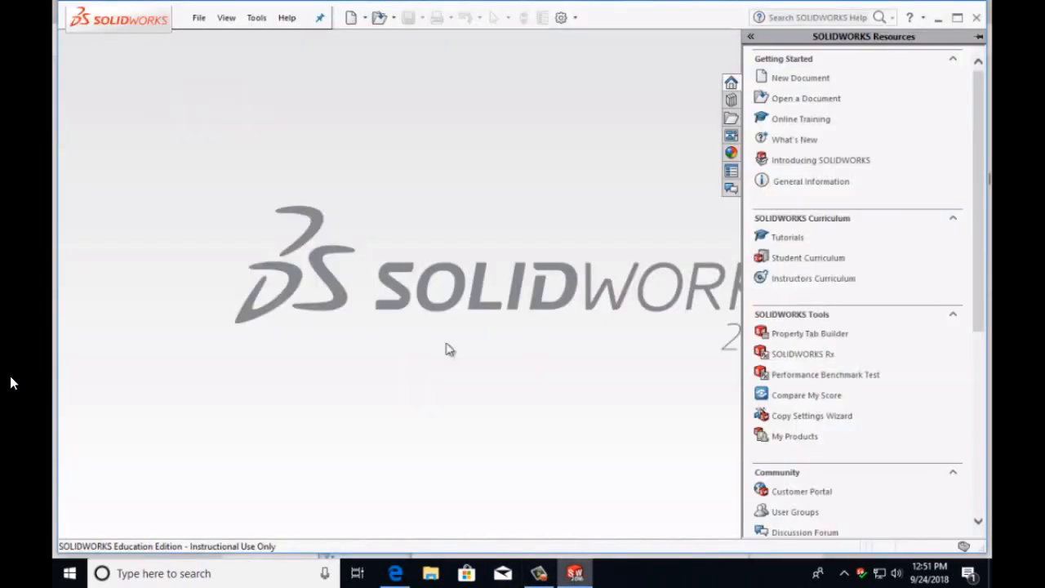
click(199, 18)
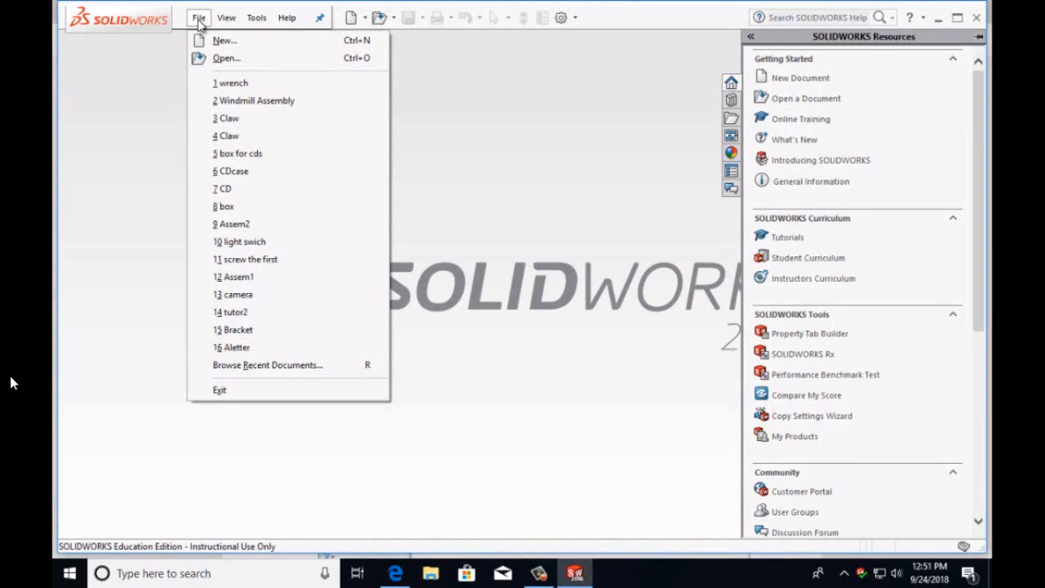
click(218, 40)
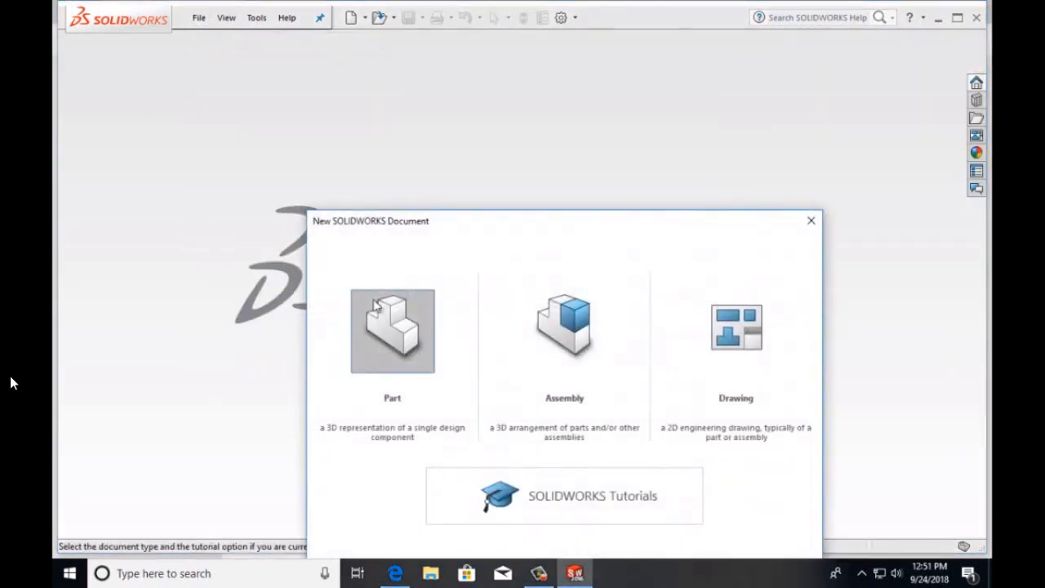
double_click(558, 333)
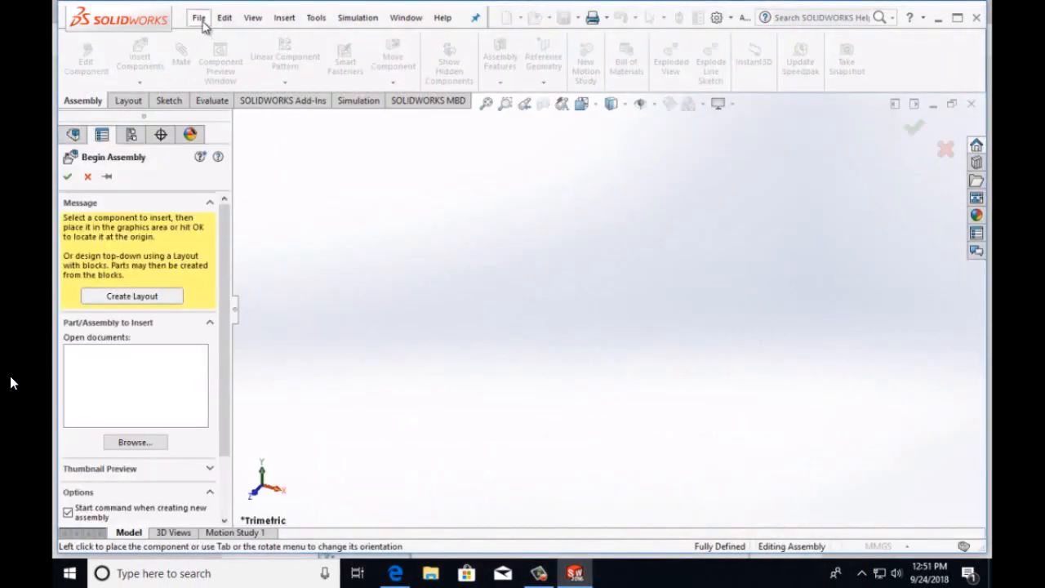
Insert the Center-Post part from the Claw folder in Lessons, Lesson04 as the first component of the assembly
click(136, 442)
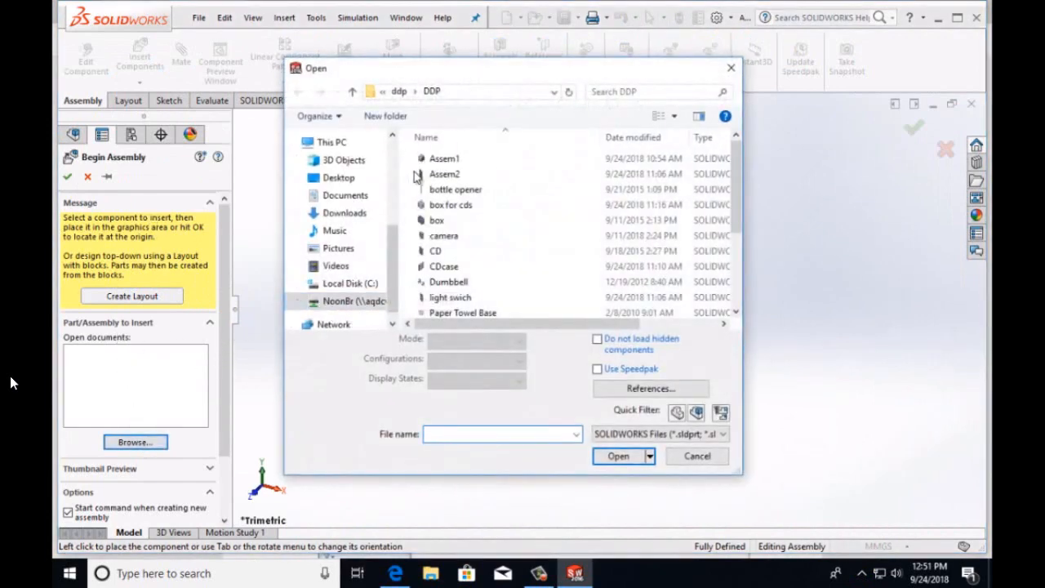
click(398, 91)
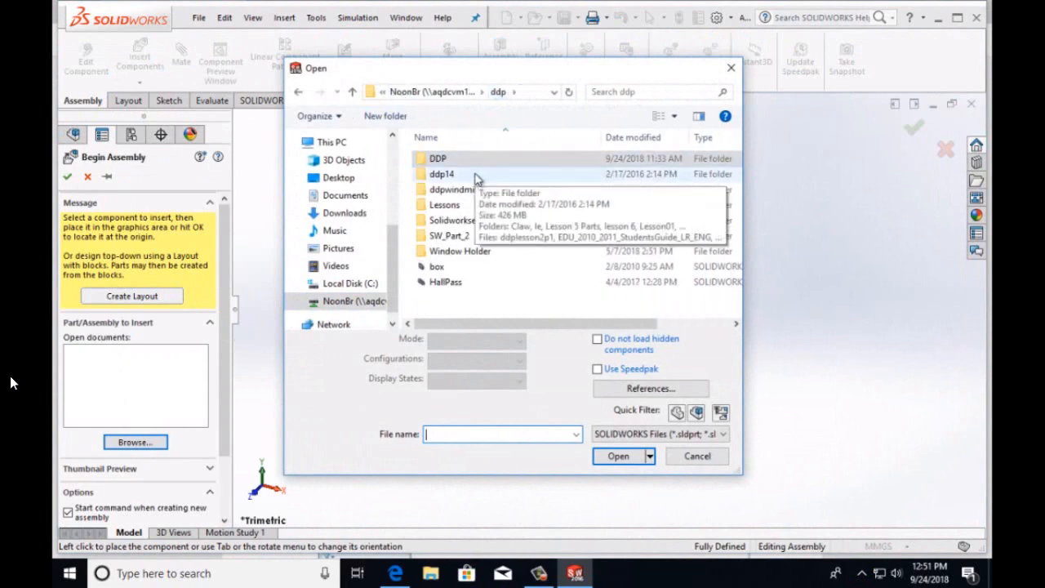
double_click(446, 160)
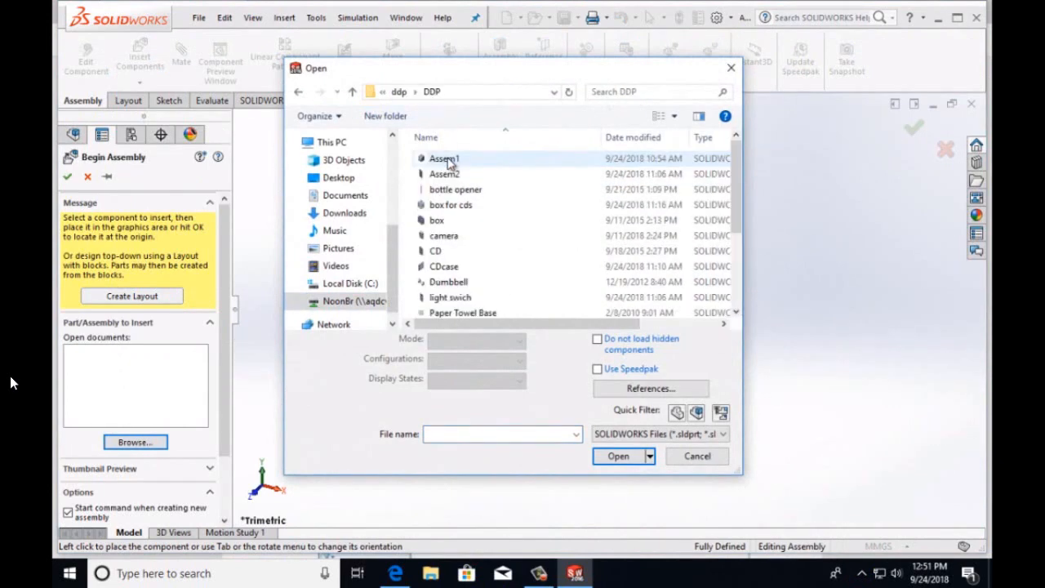
click(400, 92)
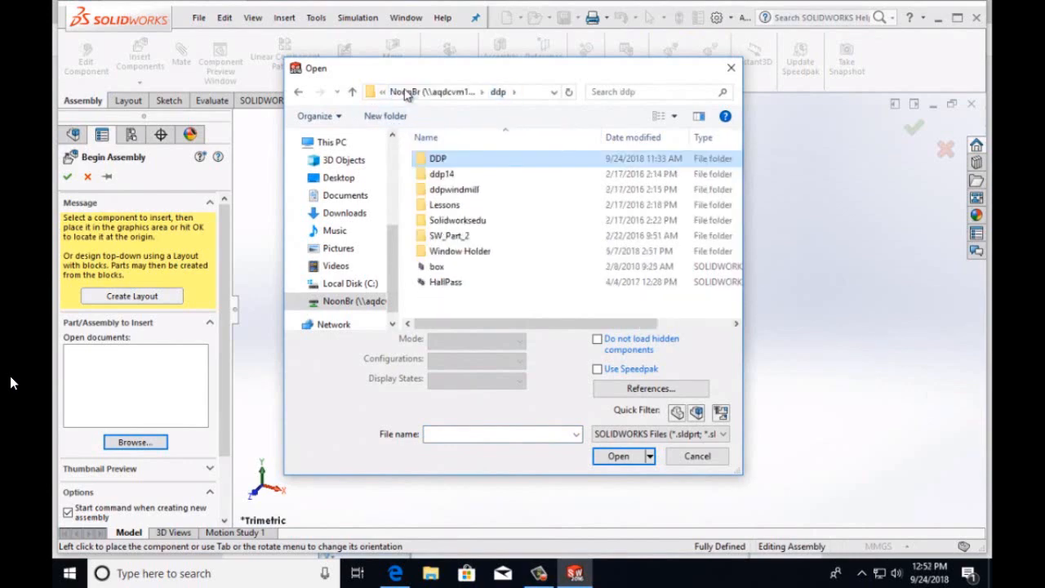
double_click(446, 205)
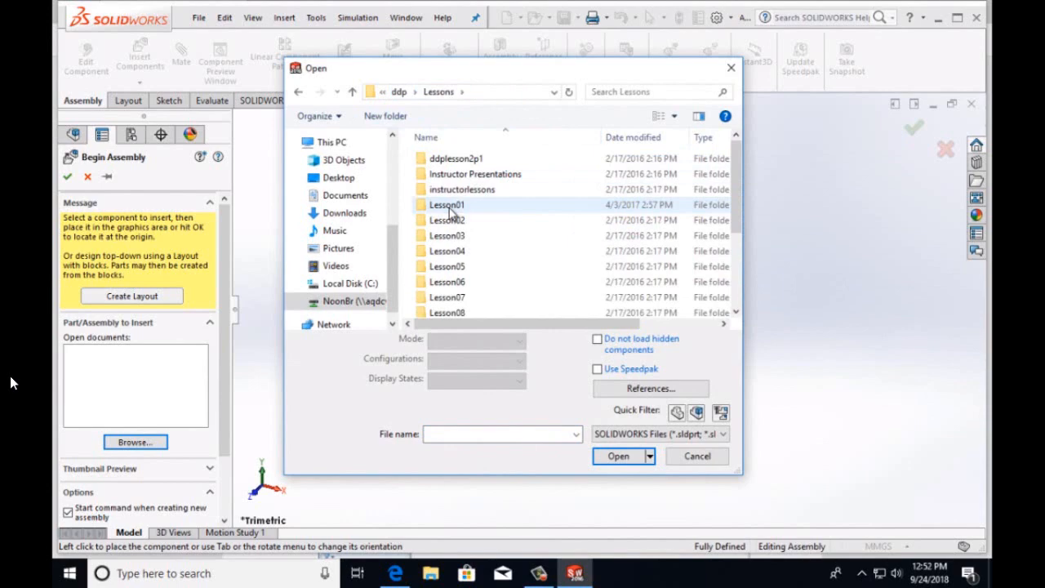
double_click(447, 251)
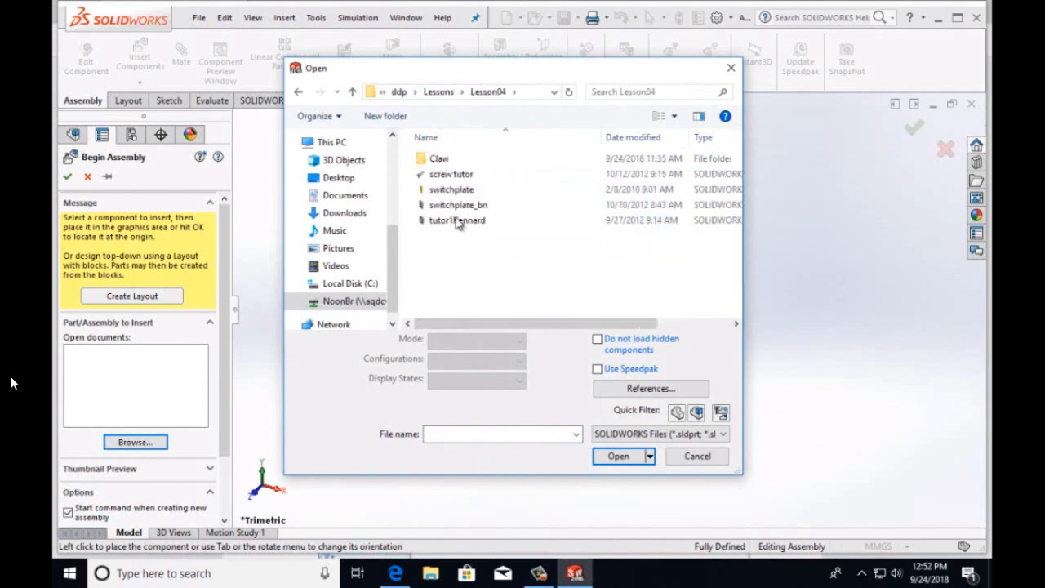
double_click(451, 161)
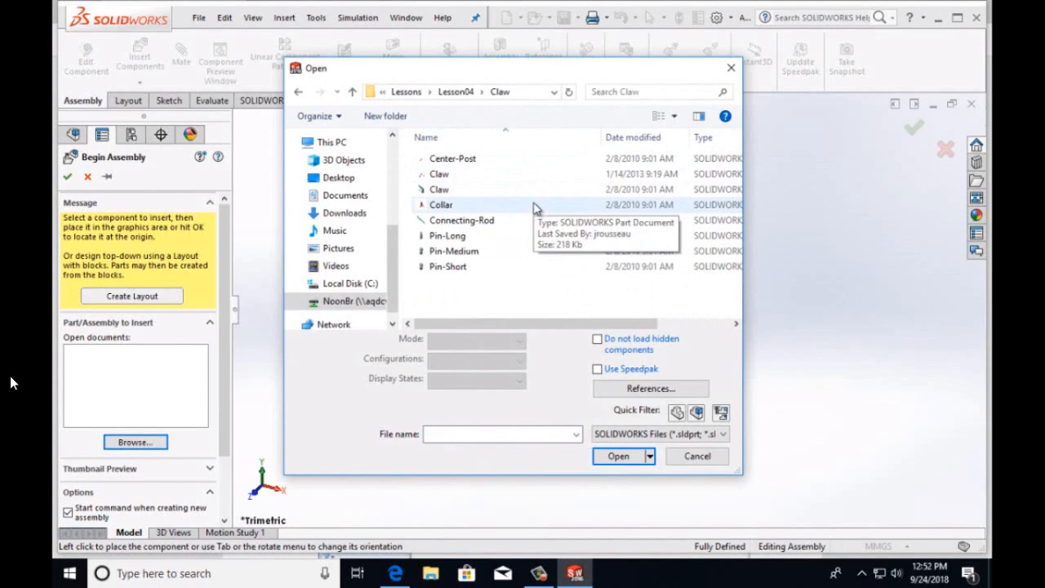
click(465, 159)
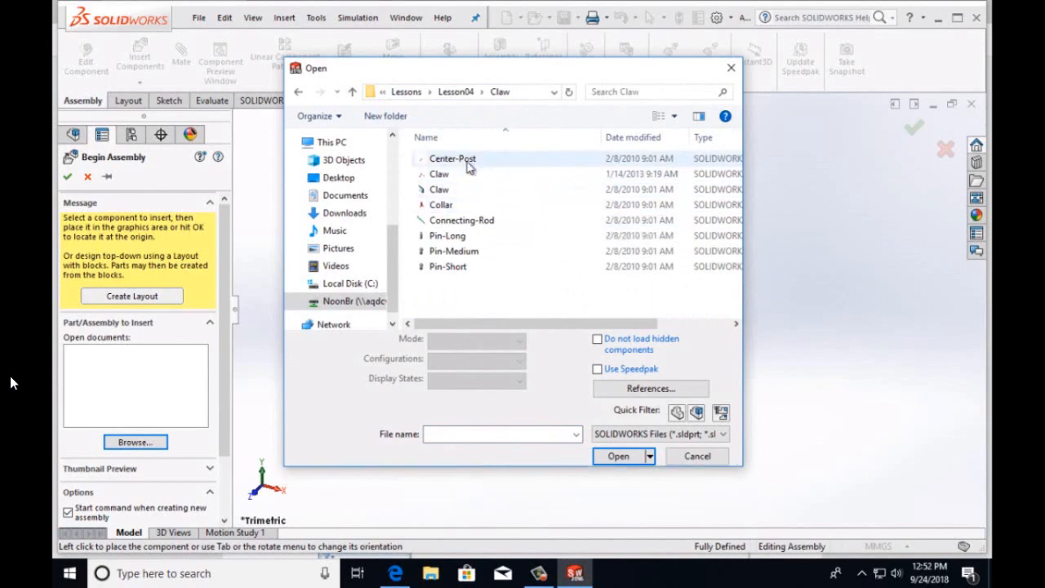
click(618, 433)
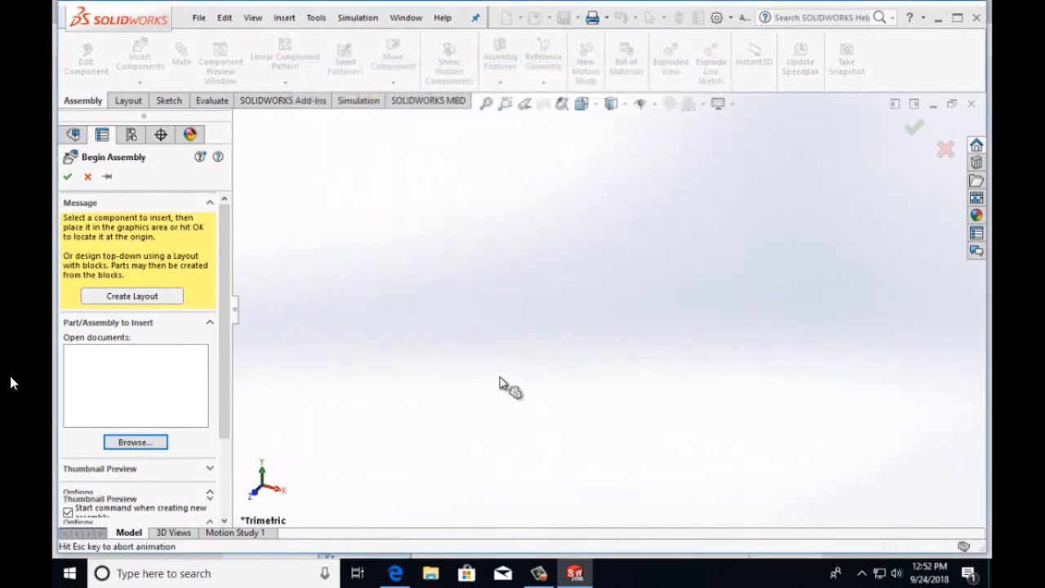
click(600, 325)
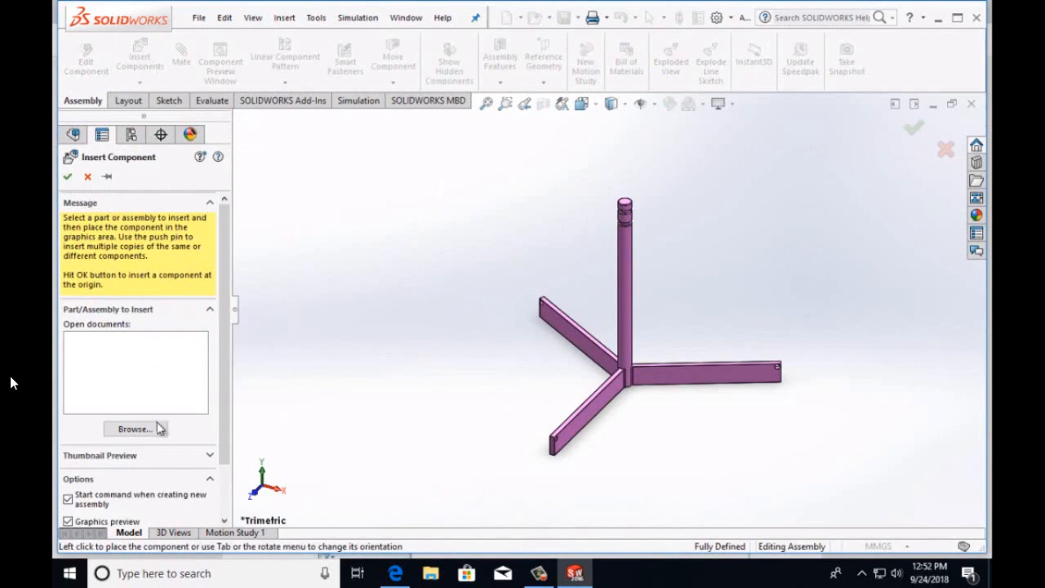
Insert the Collar part from the Claw folder and place it in free space beside the top of the Center-Post
click(161, 428)
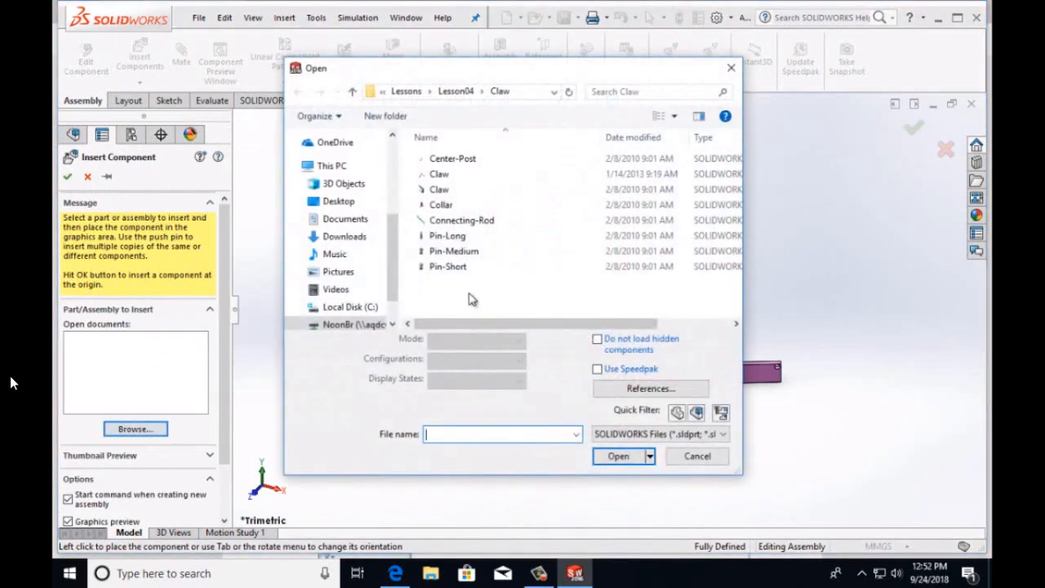
click(445, 205)
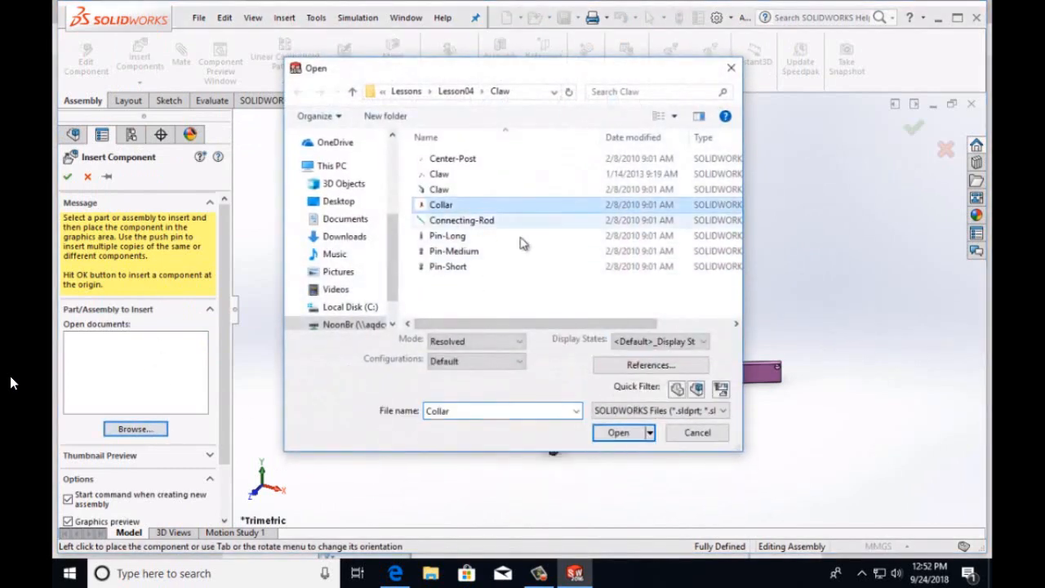
click(618, 432)
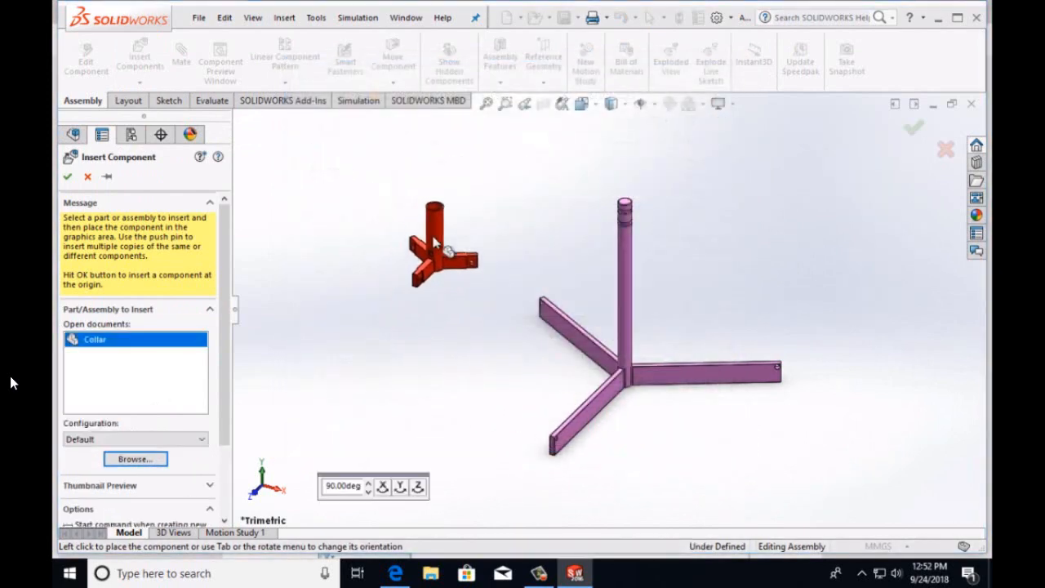
click(430, 215)
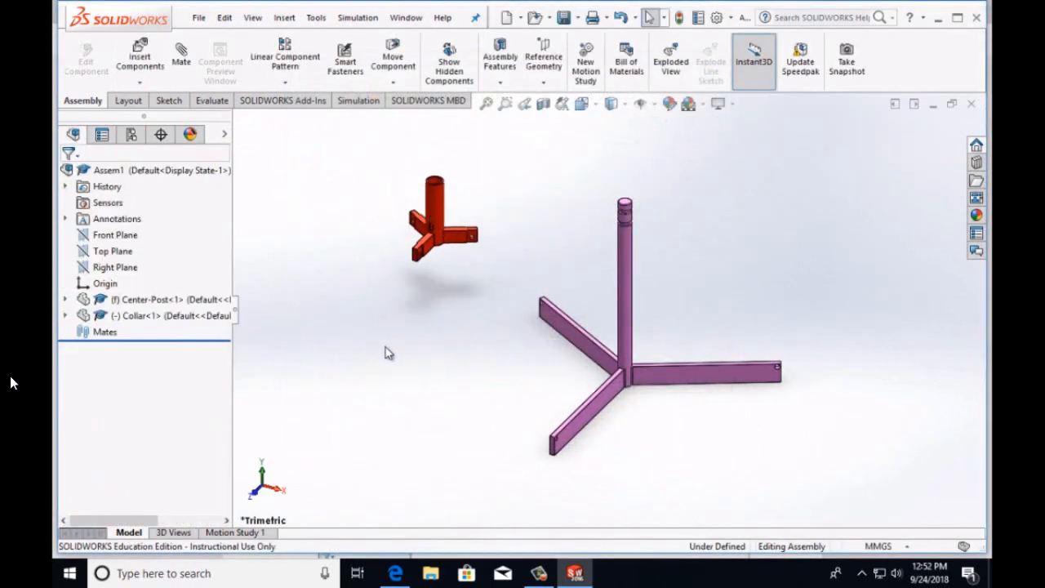
Add a concentric mate between the Center-Post's cylindrical face and the Collar's inner cylindrical face
click(183, 59)
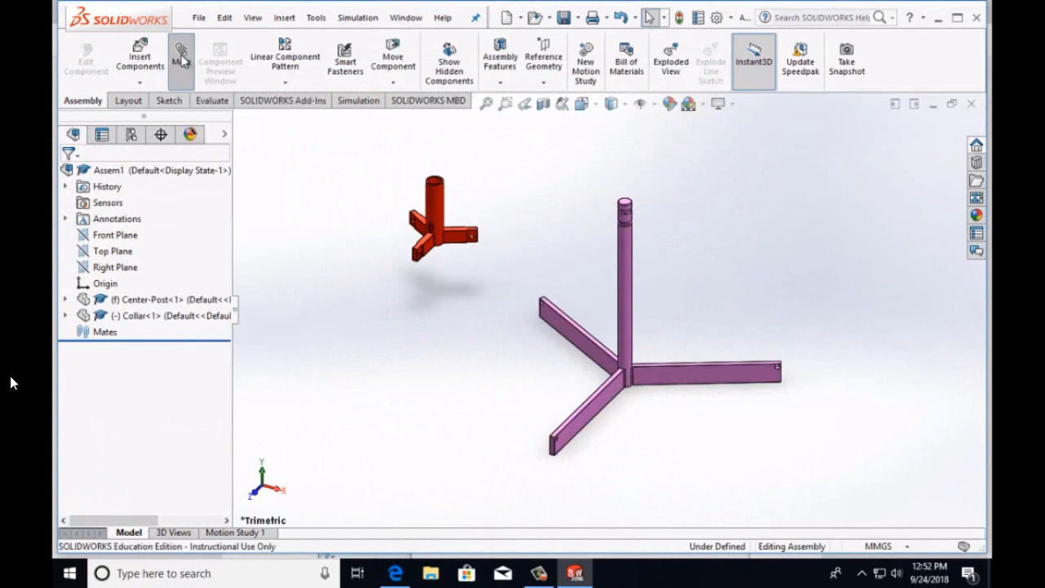
click(626, 287)
scroll(474, 198, down, 5)
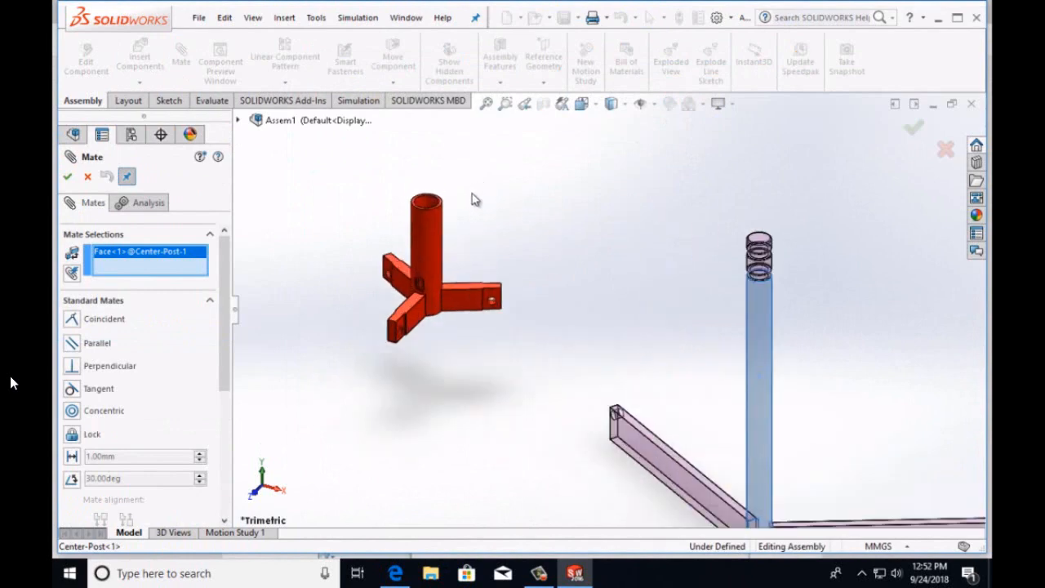
click(435, 225)
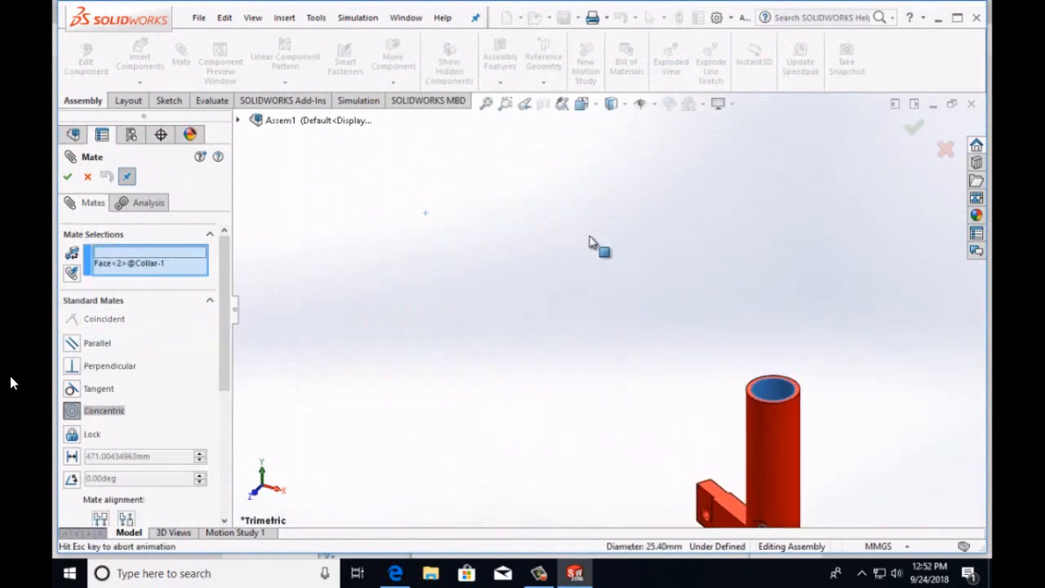
scroll(608, 256, up, 2)
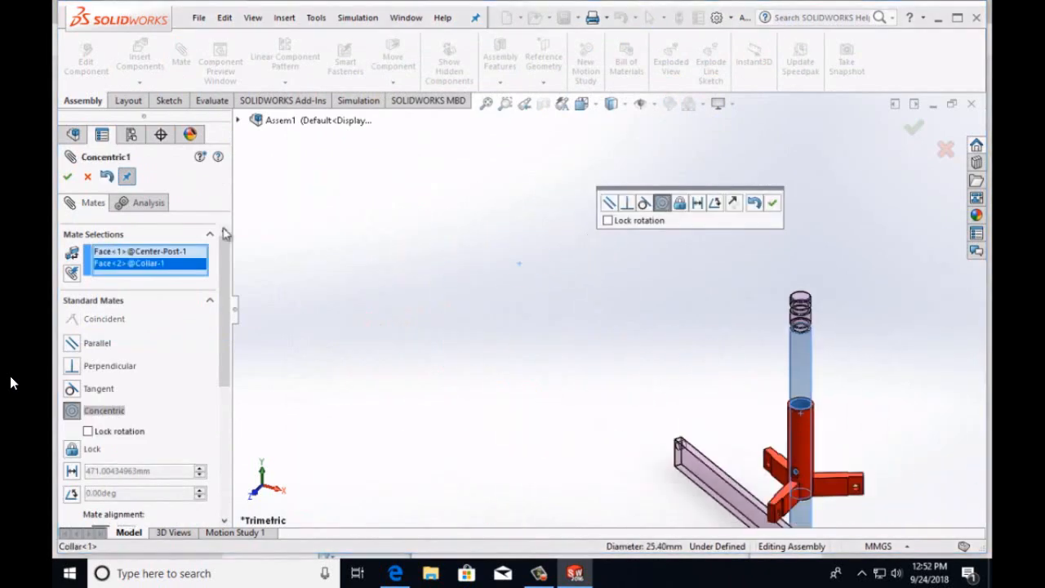
click(69, 177)
click(68, 177)
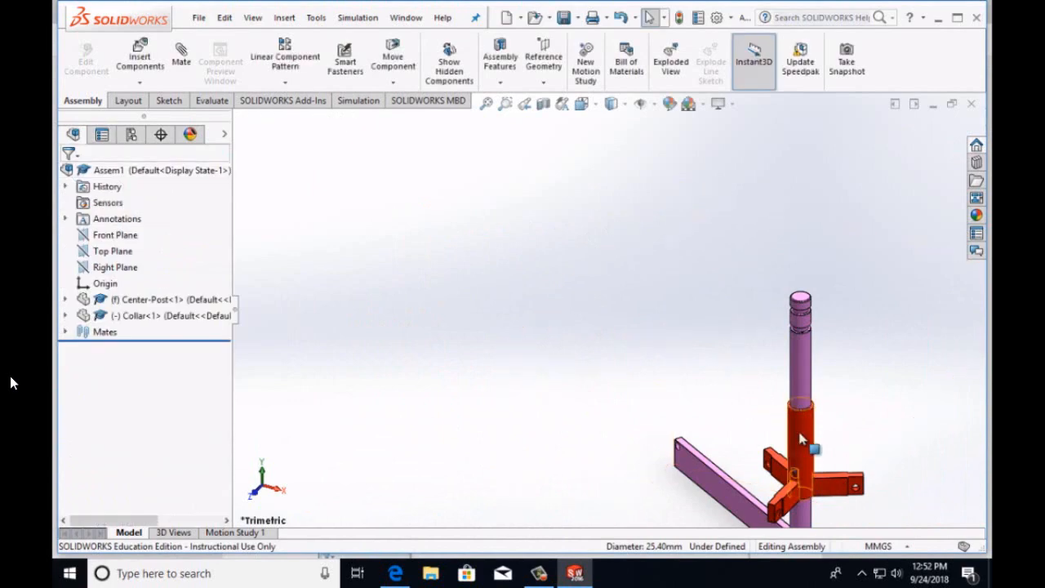
Slide the Collar a short way up along the Center-Post
drag(800, 439, 642, 386)
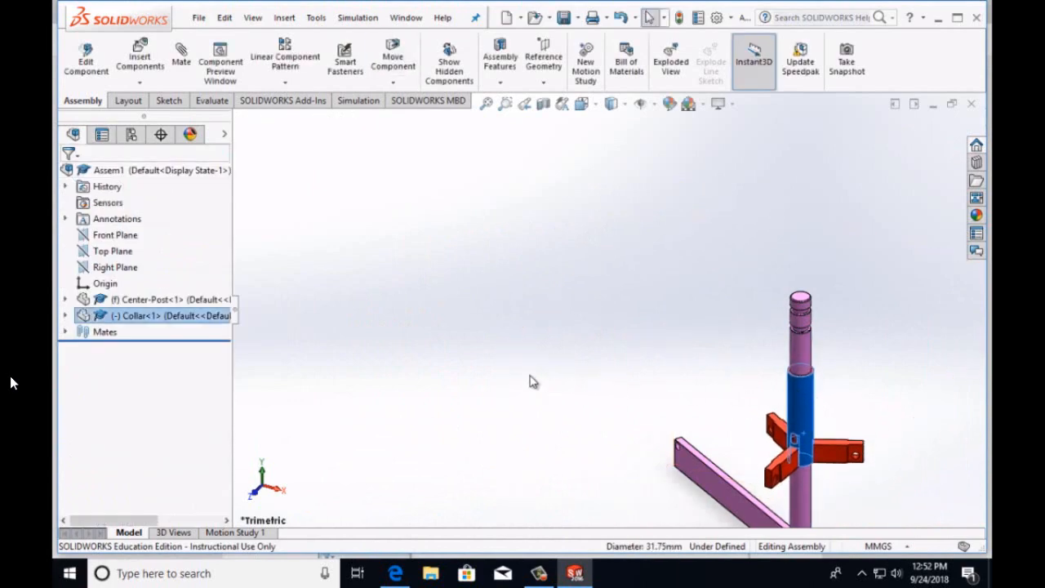
scroll(530, 381, up, 2)
click(539, 573)
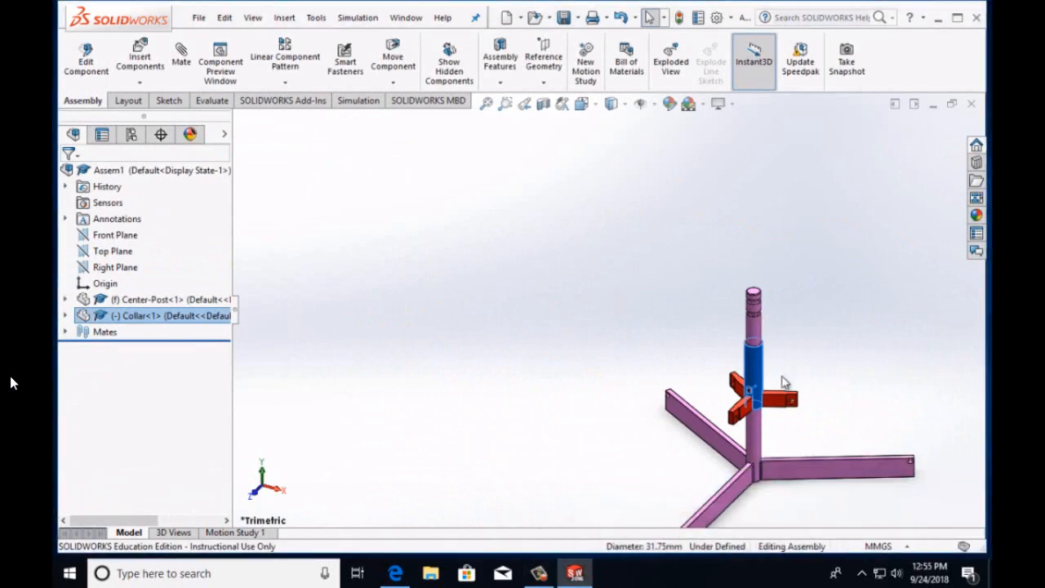
Slide the Collar up near the top of the Center-Post and turn it so its arms line up with the post's arms
mouse_move(759, 384)
mouse_down()
mouse_move(759, 196)
mouse_move(758, 430)
mouse_move(759, 315)
mouse_move(759, 336)
mouse_move(750, 327)
mouse_move(763, 282)
mouse_move(759, 400)
mouse_up()
click(759, 471)
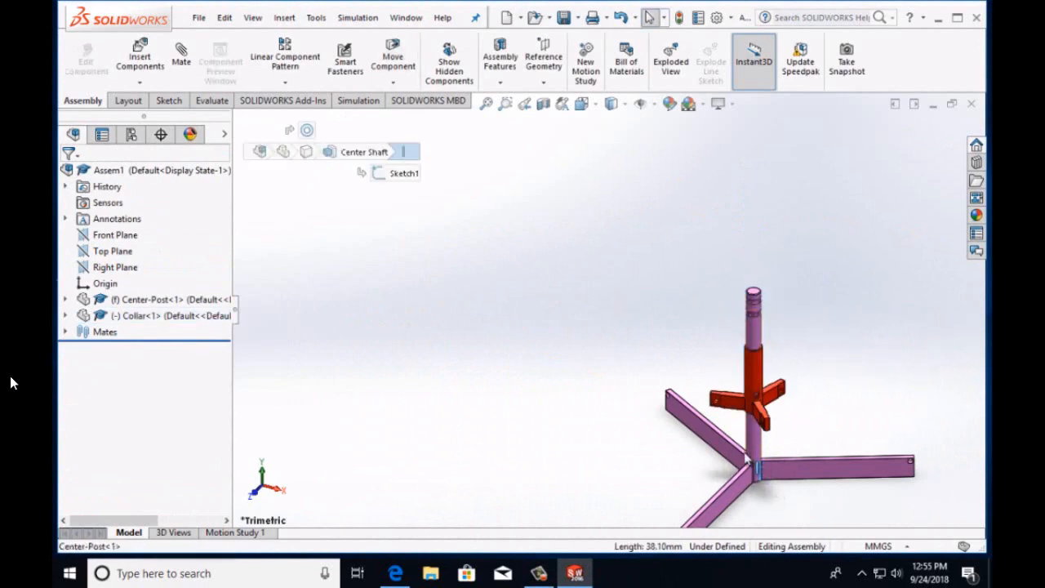
scroll(782, 504, up, 1)
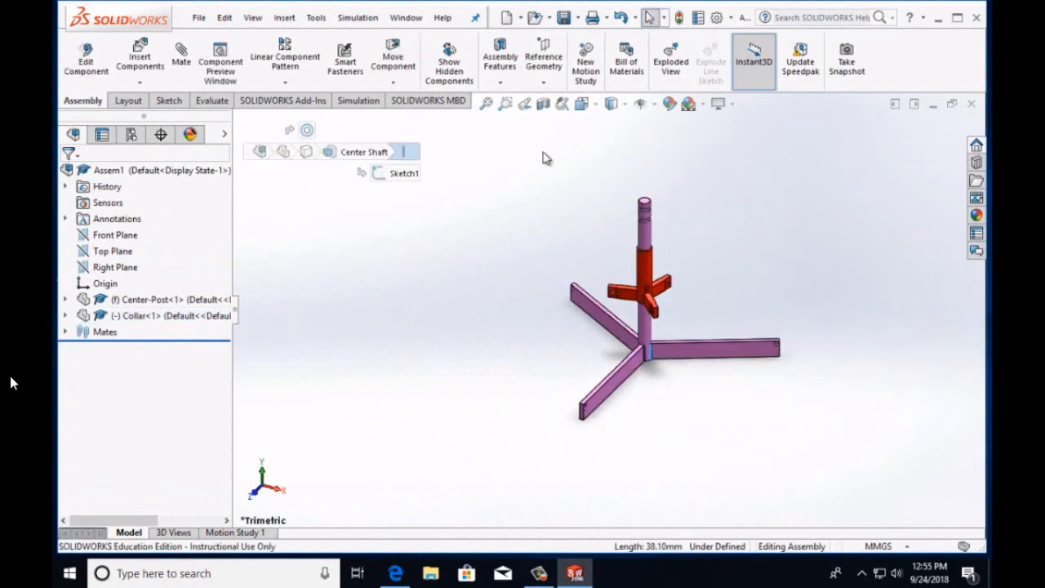
drag(657, 279, 655, 213)
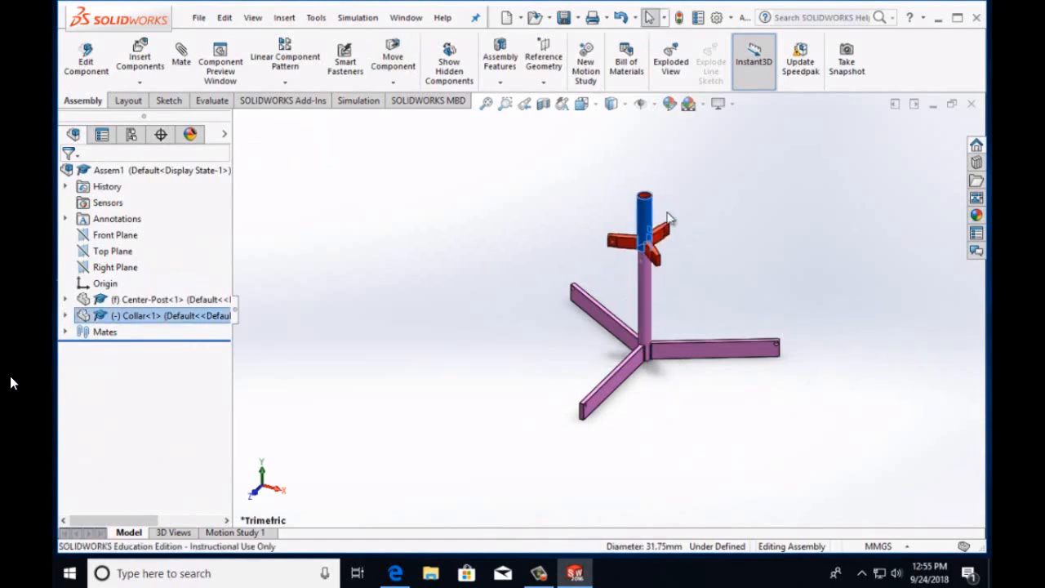
mouse_move(658, 253)
mouse_down()
mouse_move(641, 273)
mouse_move(622, 265)
mouse_move(635, 290)
mouse_move(641, 183)
mouse_move(644, 282)
mouse_move(663, 255)
mouse_move(658, 235)
mouse_move(646, 486)
mouse_move(649, 187)
mouse_move(649, 262)
mouse_up()
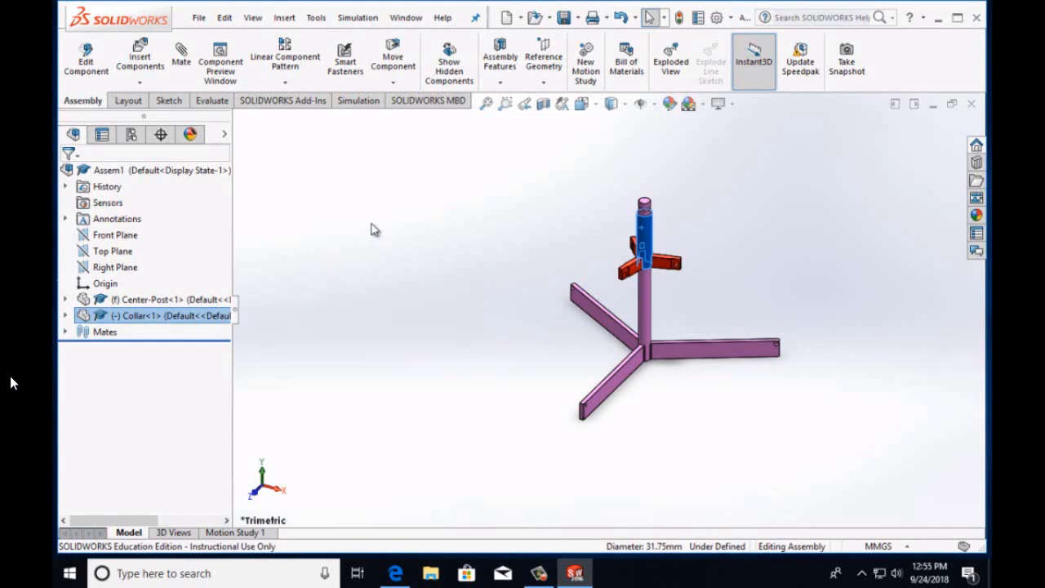
Insert the Claw part from the Claw folder and place it in free space below the Center-Post's arms
click(137, 65)
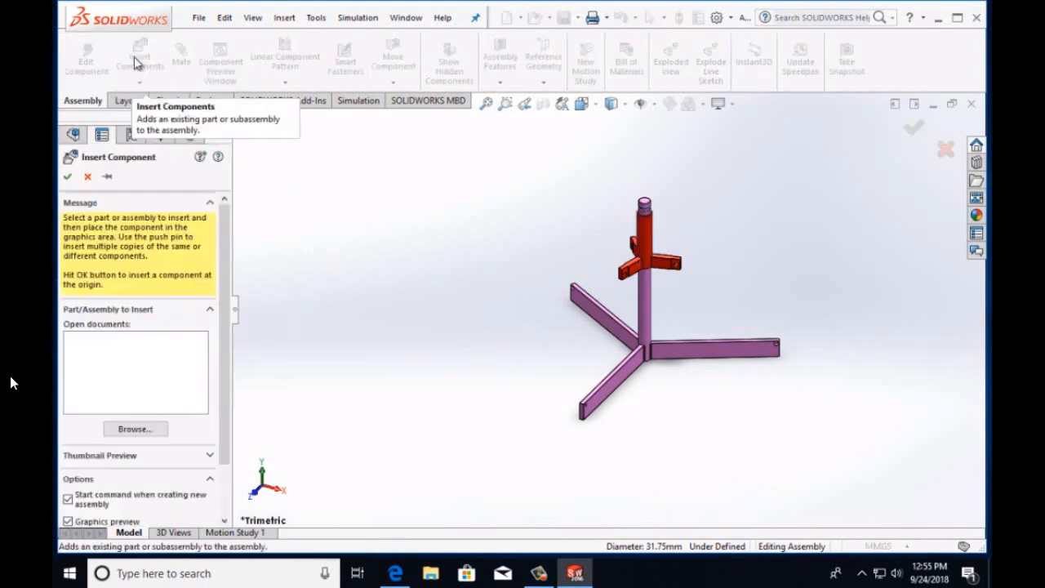
click(136, 430)
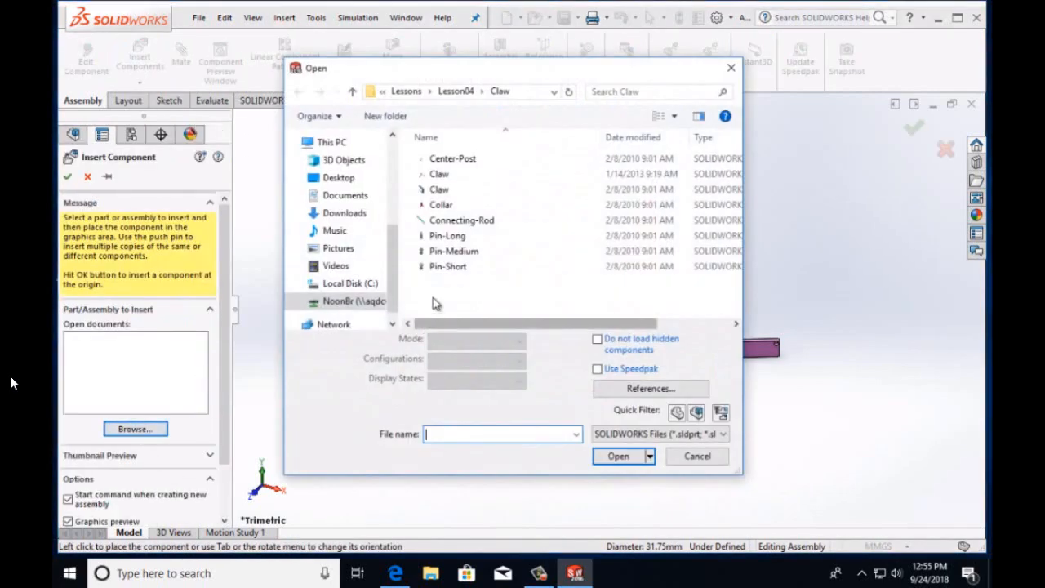
click(437, 190)
click(618, 432)
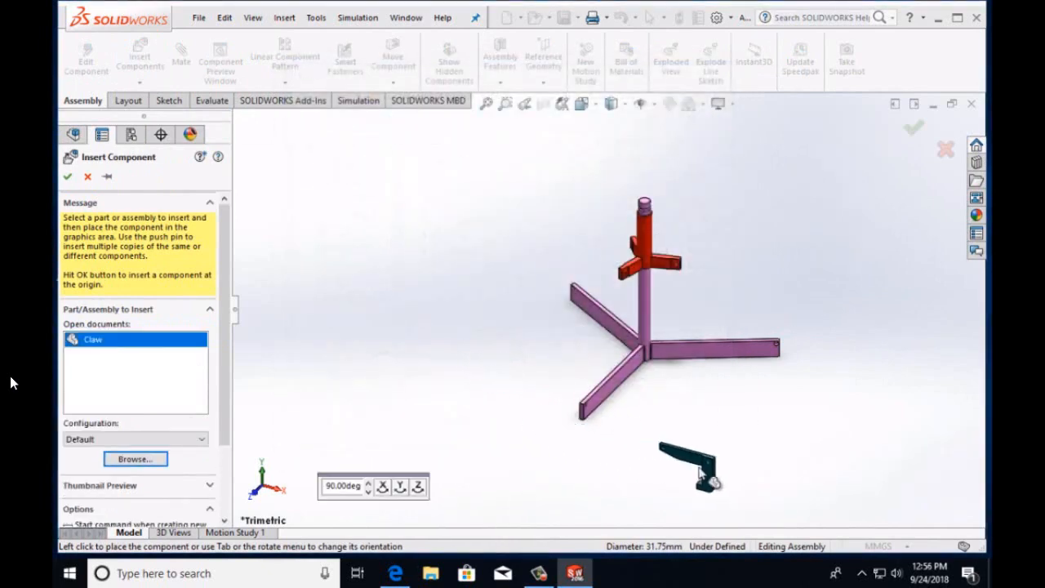
click(691, 436)
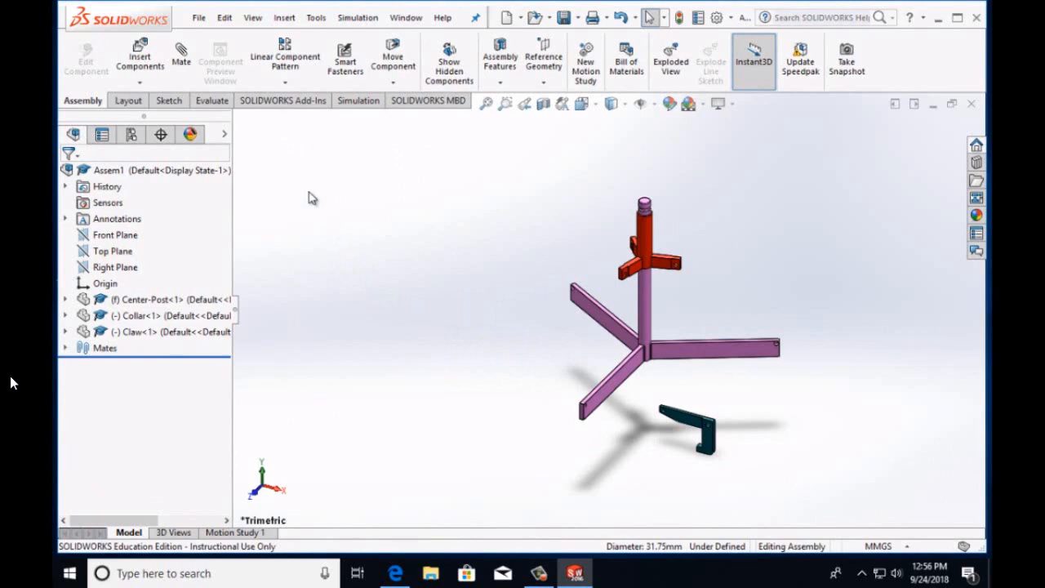
Add a concentric mate between the hole in the Center-Post's front arm and the Claw's corner hole
click(181, 64)
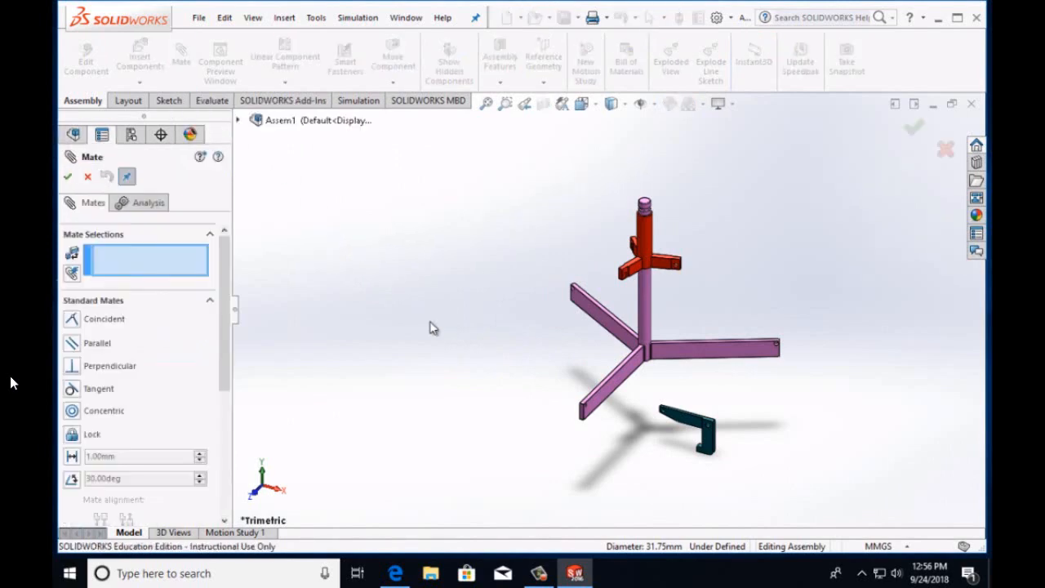
scroll(431, 327, down, 3)
scroll(754, 523, up, 2)
scroll(737, 436, down, 5)
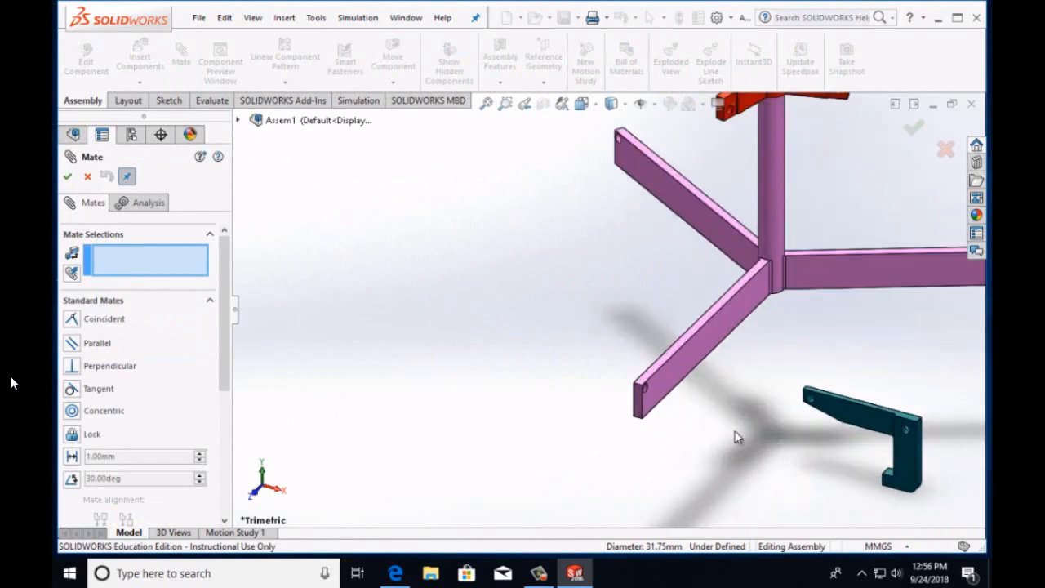
scroll(598, 363, down, 4)
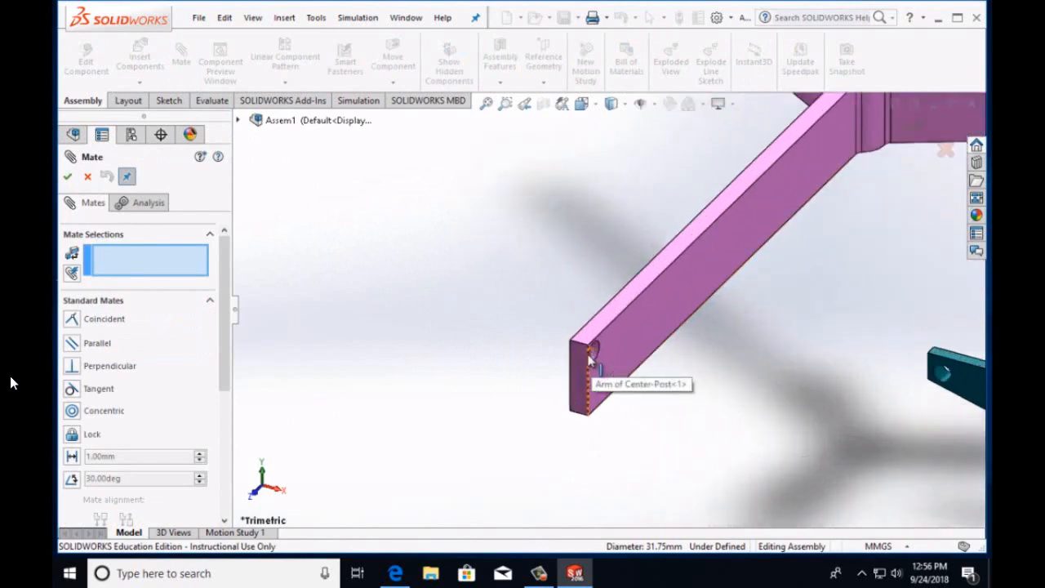
click(605, 328)
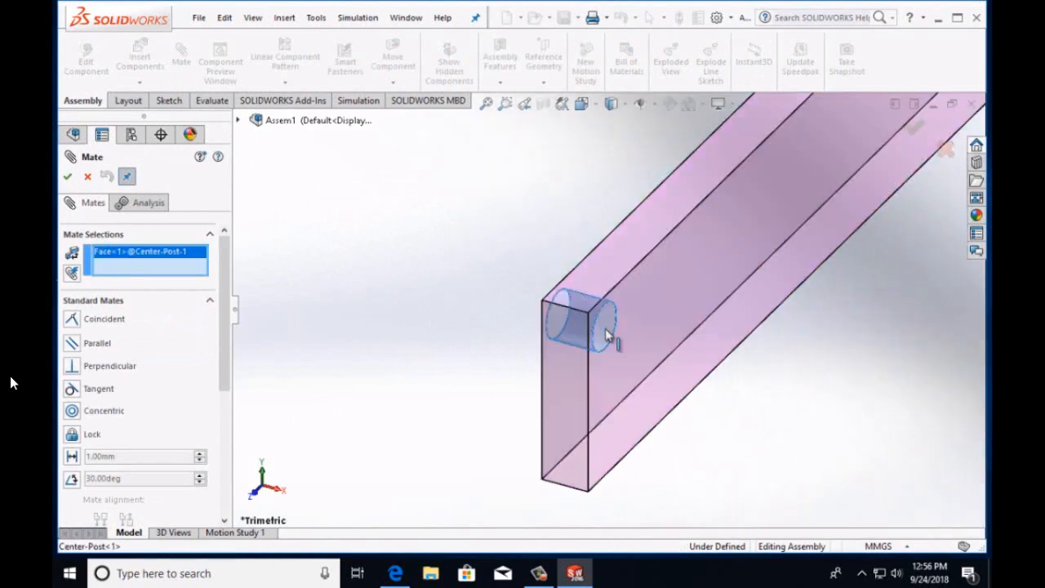
scroll(730, 429, up, 5)
scroll(845, 450, down, 5)
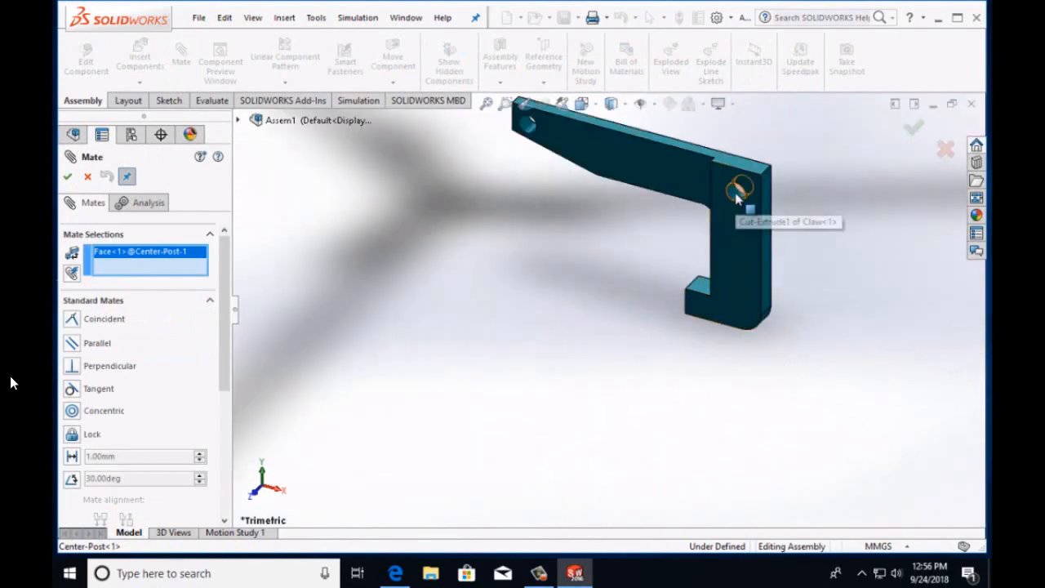
click(739, 204)
scroll(673, 380, up, 3)
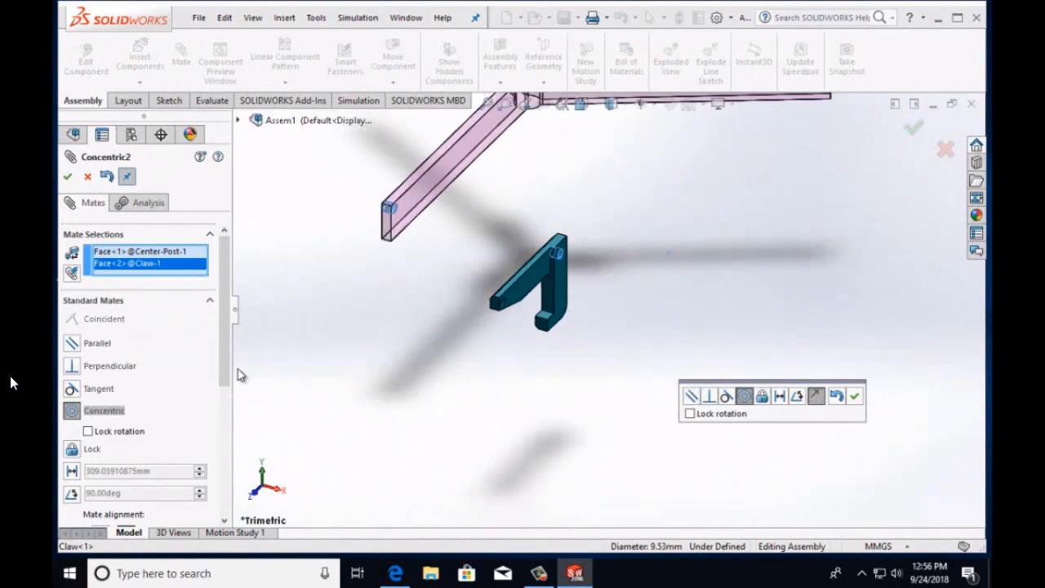
click(68, 177)
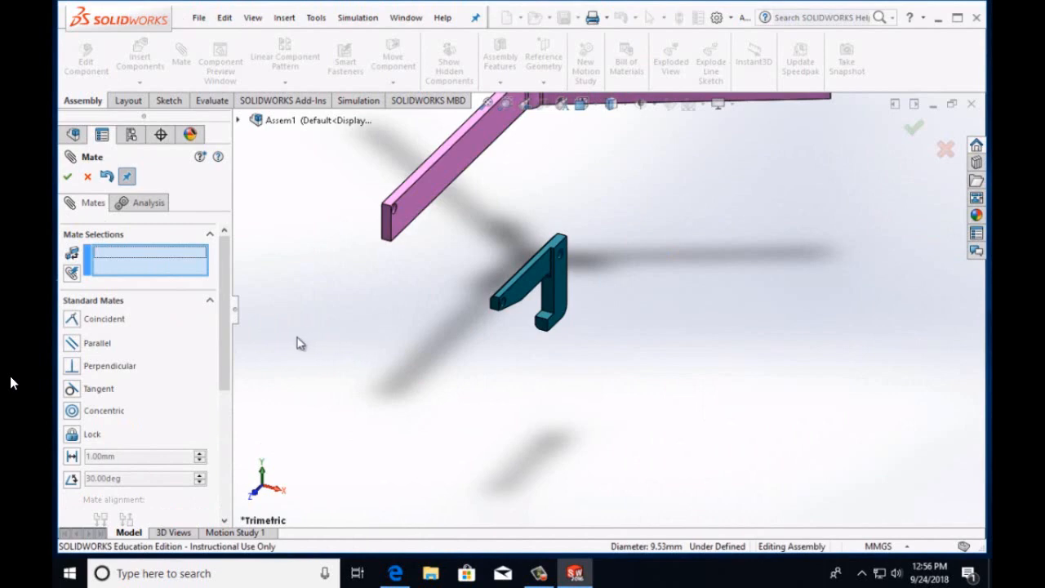
Add an anti-aligned coincident mate between the side face of the Center-Post's front arm and the Claw's flat face
click(413, 236)
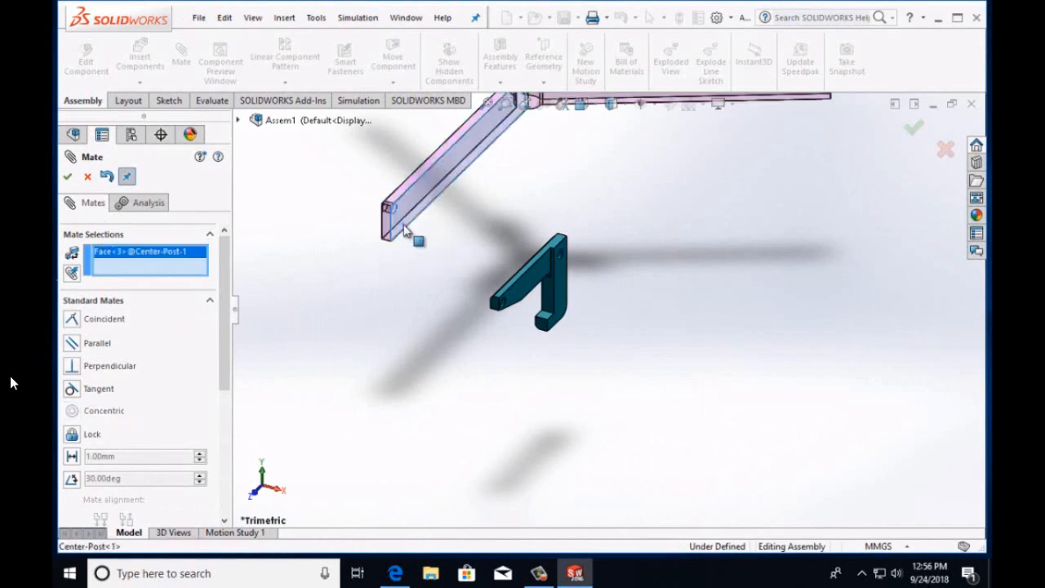
click(564, 295)
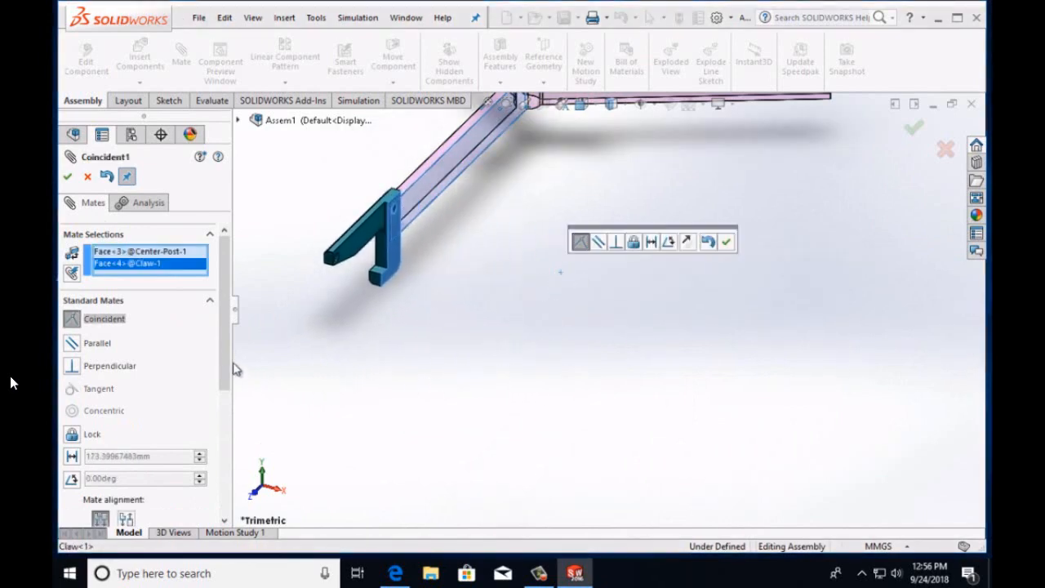
drag(228, 354, 226, 407)
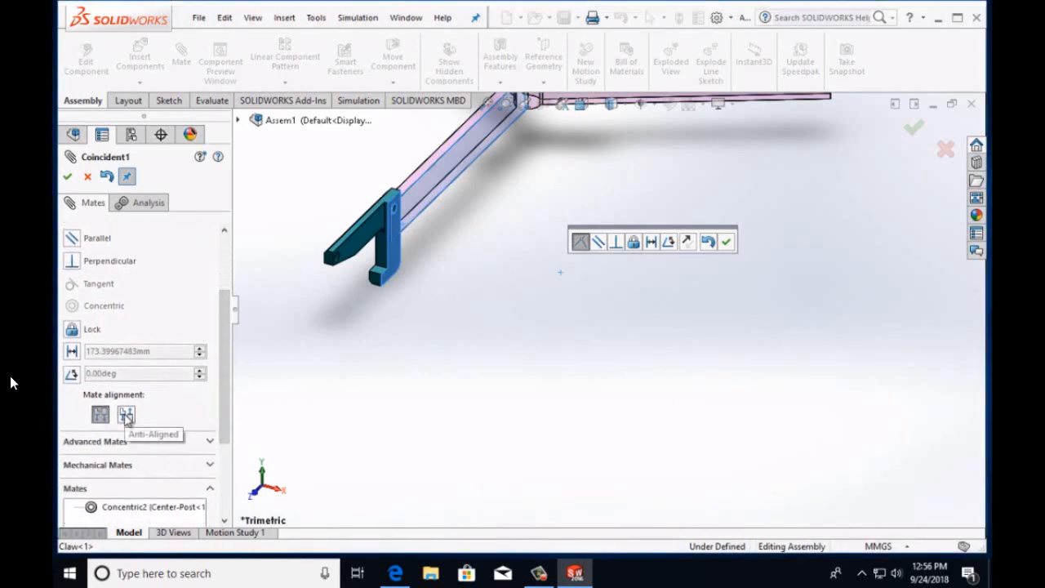
click(126, 416)
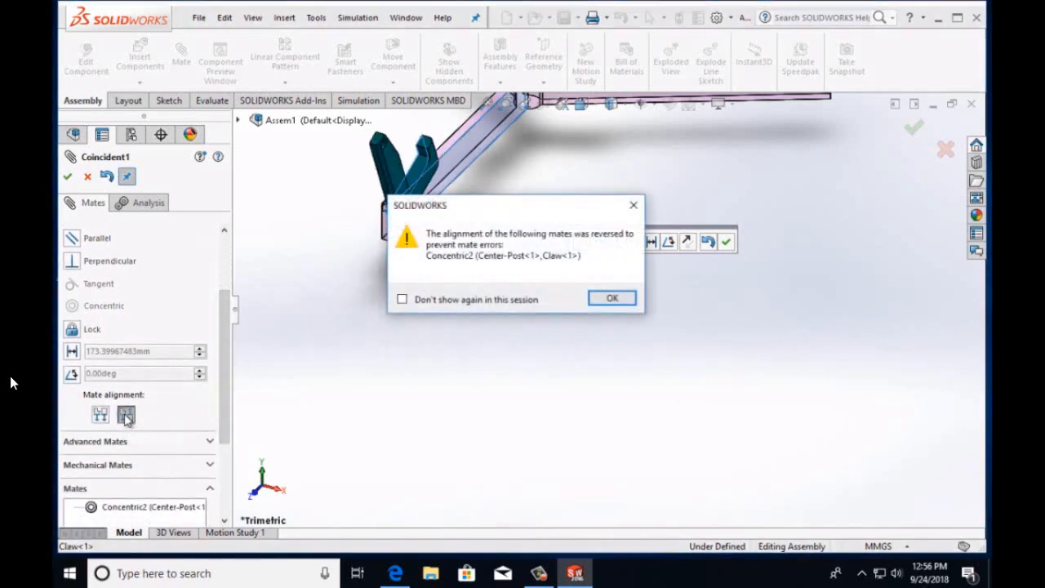
click(610, 300)
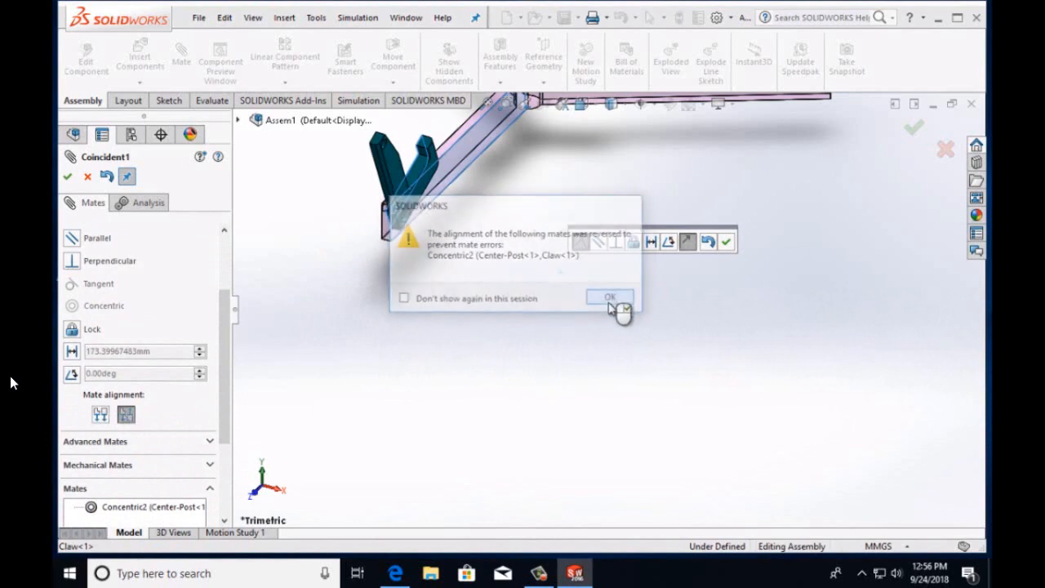
click(68, 176)
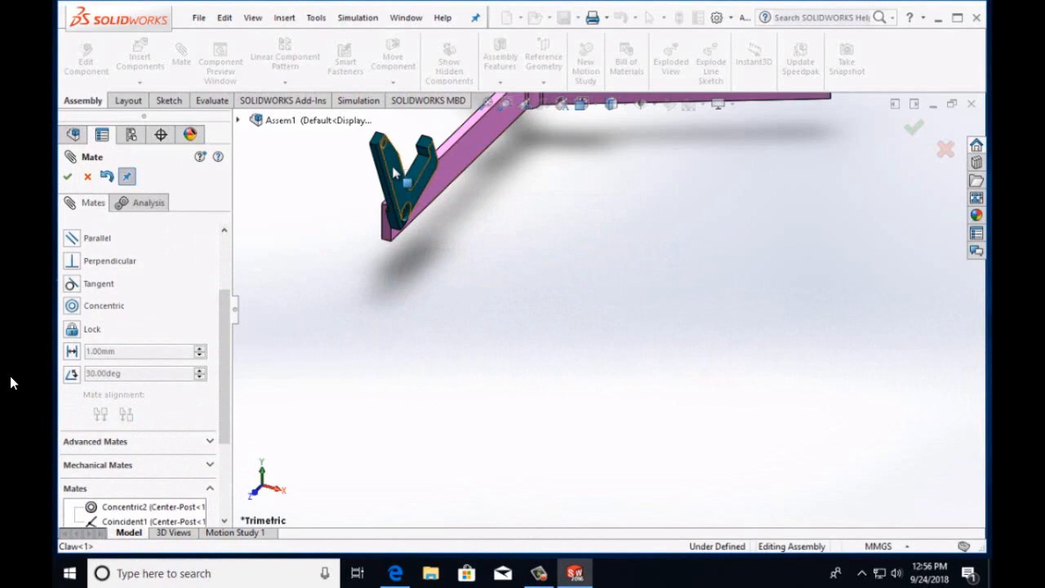
Swing the Claw about its pivot so its long arm points along the front arm toward the post, and finish mating
drag(394, 171, 443, 237)
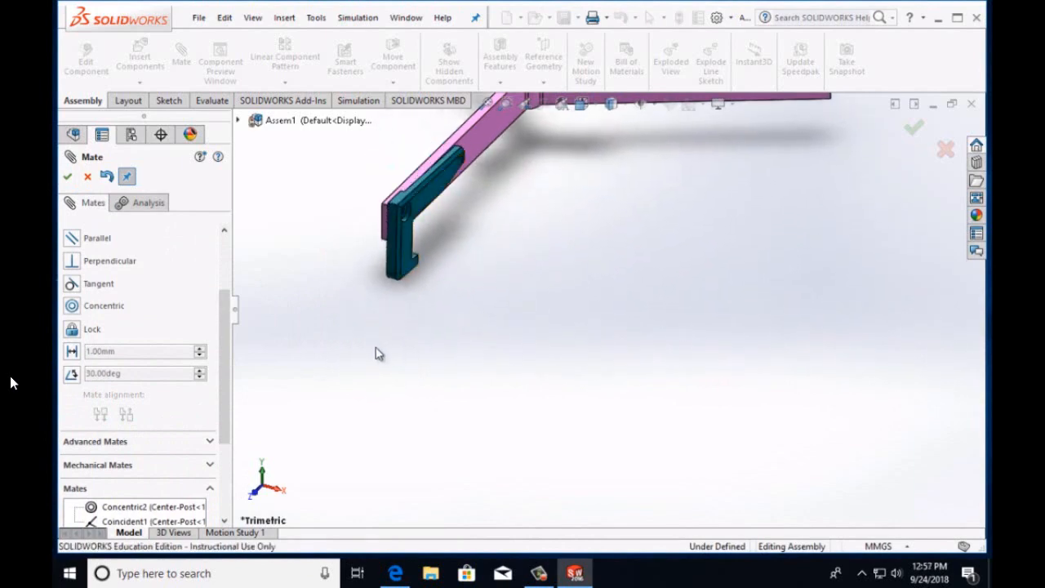
key(Right)
key(Right)
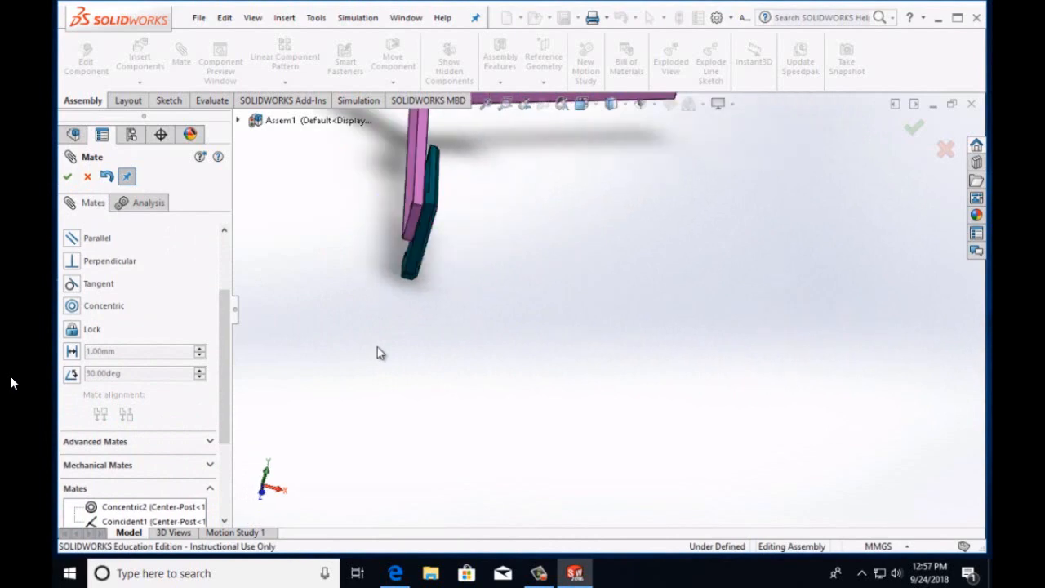
key(Right)
key(Right)
key(Left)
key(Left)
key(Left)
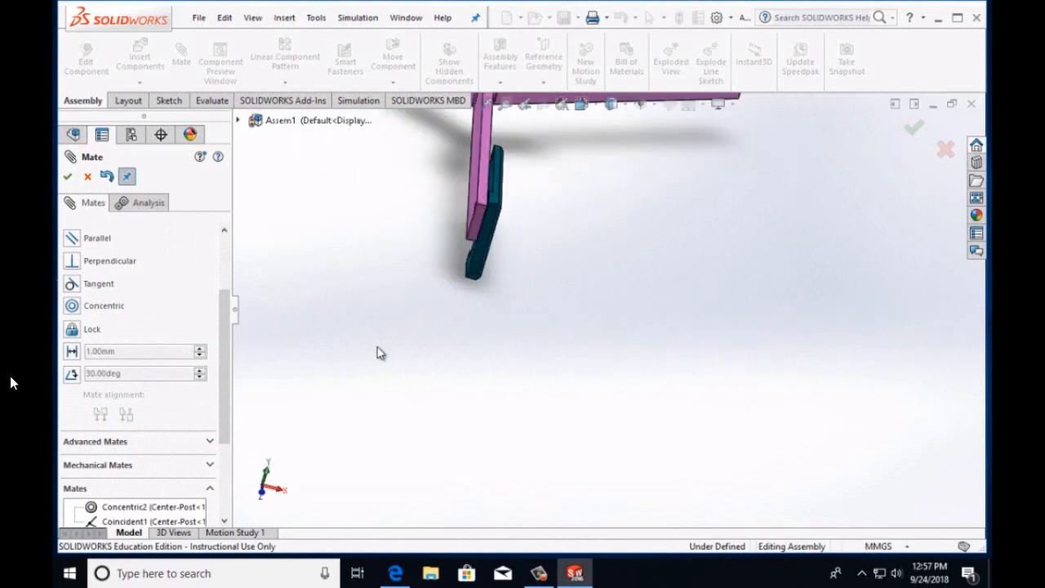
scroll(424, 326, up, 5)
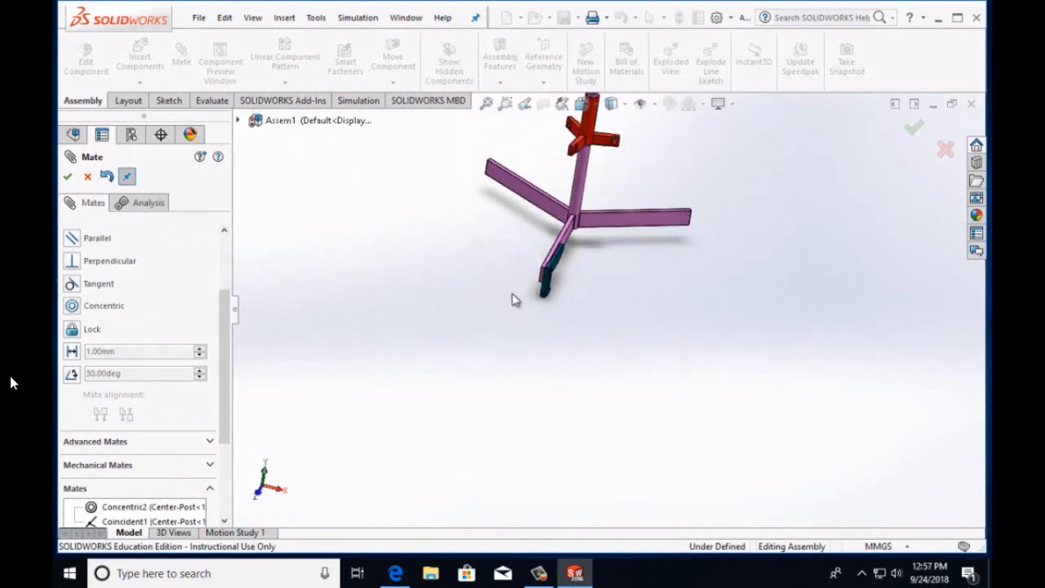
drag(560, 260, 564, 243)
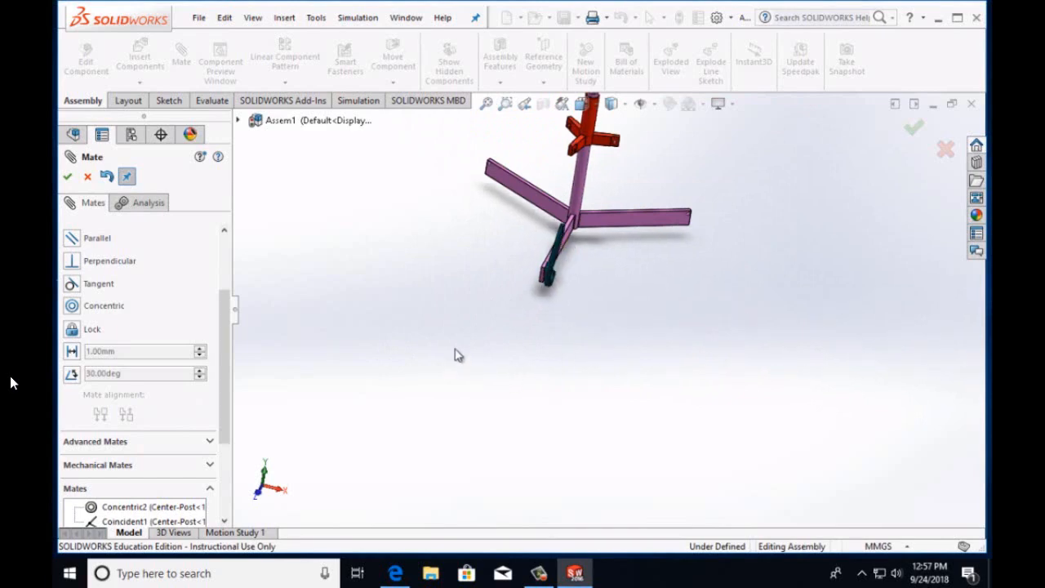
click(67, 176)
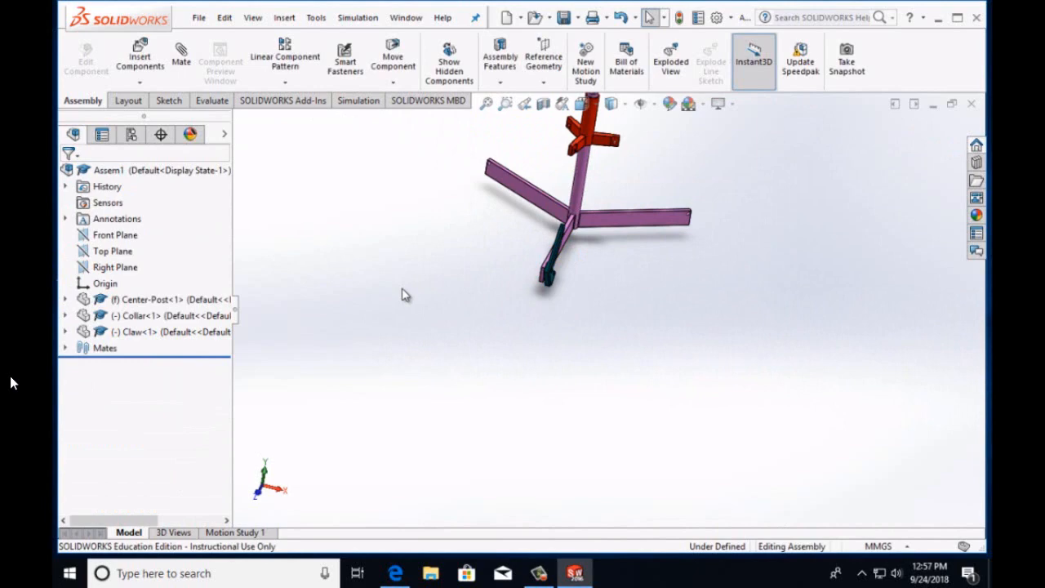
Insert the Connecting-Rod part from the Claw folder and place it in free space beside the Claw
click(139, 57)
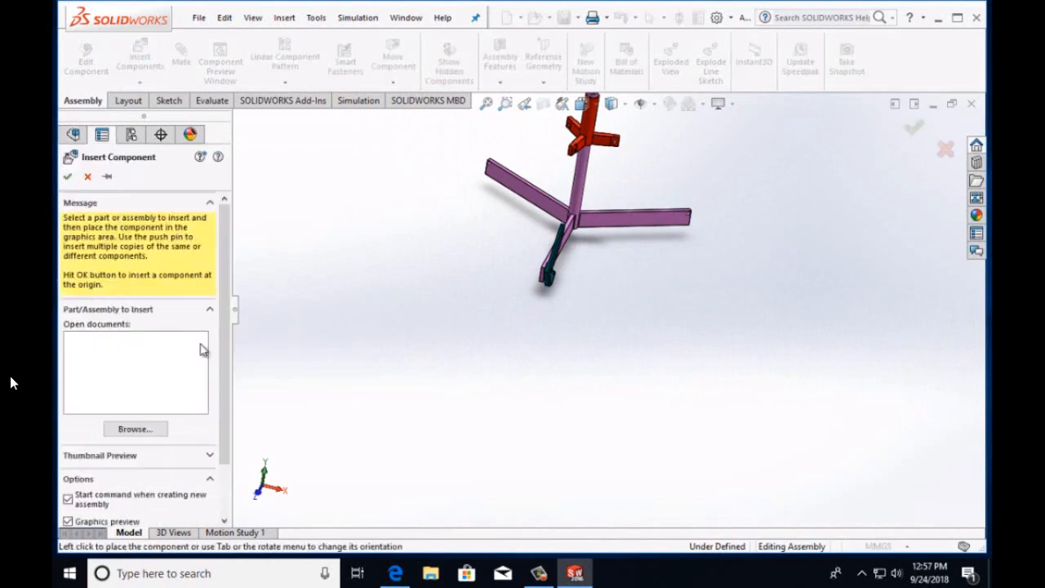
click(136, 428)
click(461, 220)
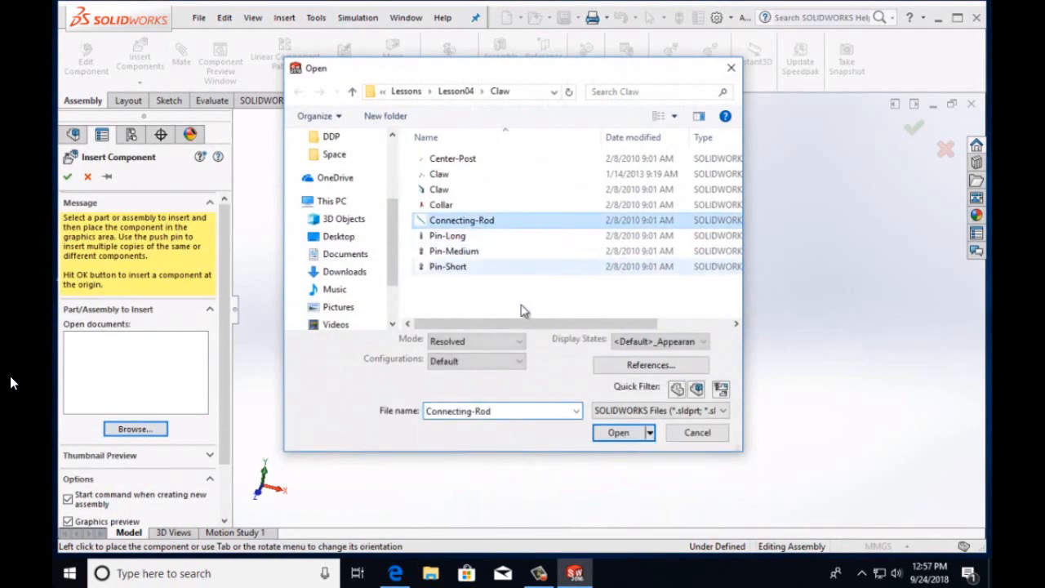
click(617, 433)
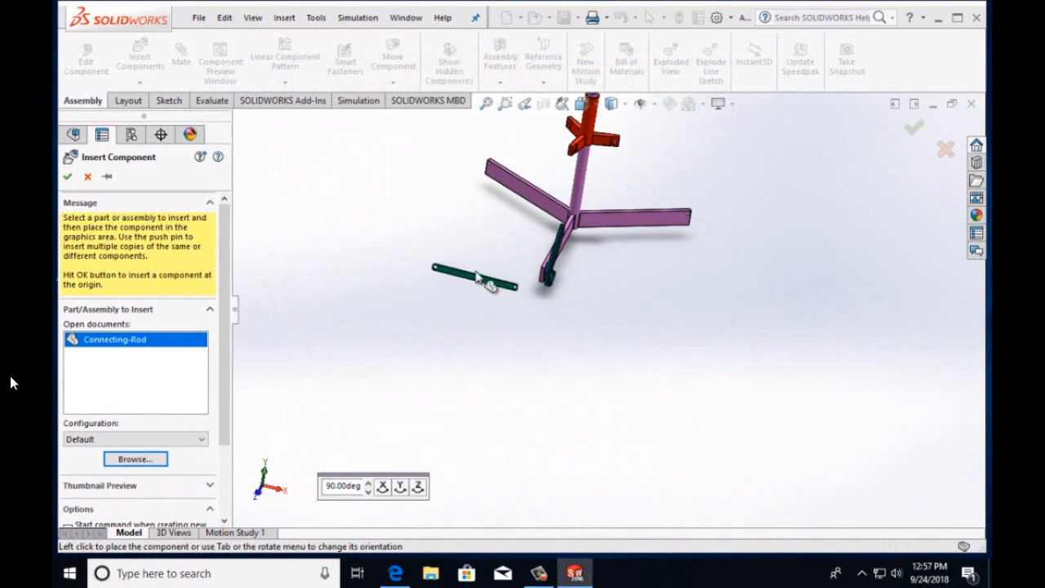
click(481, 237)
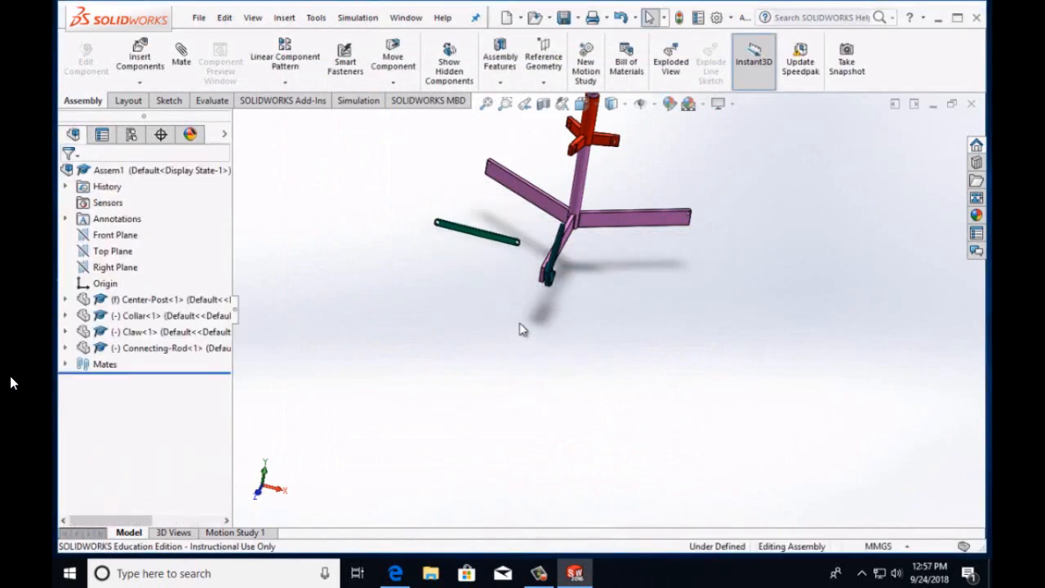
Add a concentric mate between the Connecting-Rod's end hole and the hole at the tip of the Claw's long arm
scroll(500, 292, down, 3)
scroll(531, 218, down, 2)
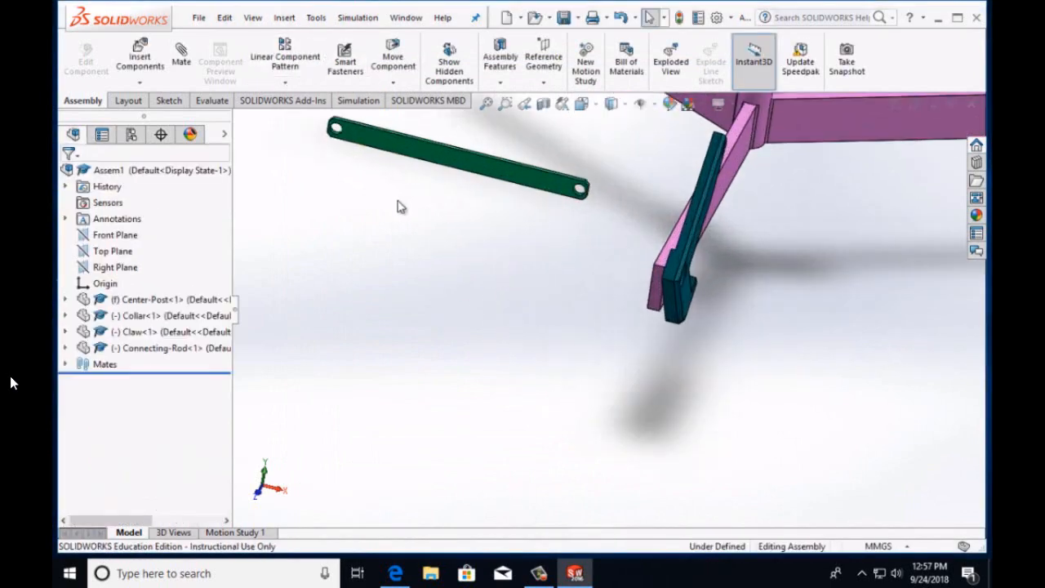
scroll(536, 216, down, 1)
scroll(536, 216, up, 1)
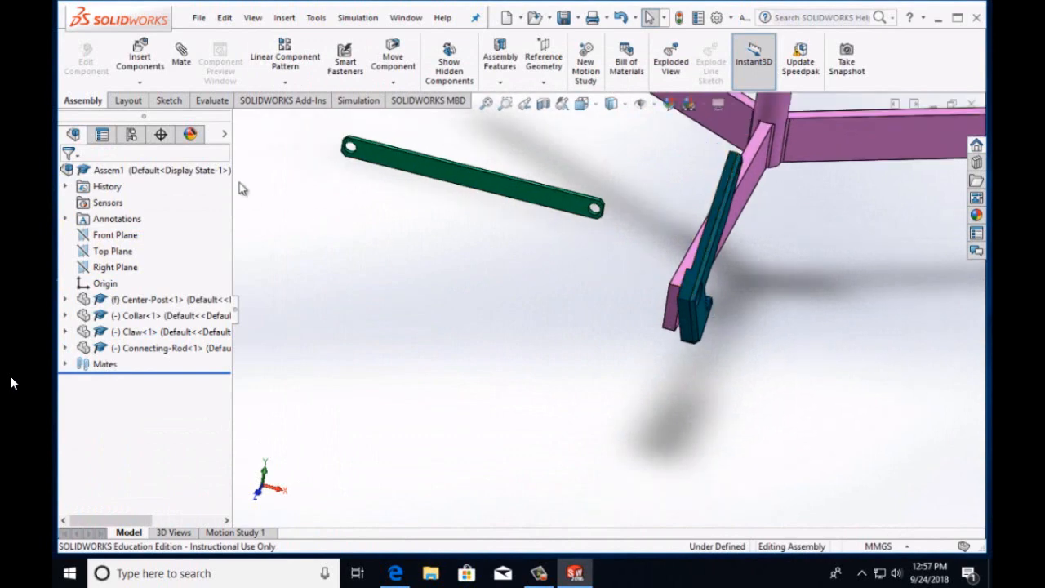
click(181, 61)
scroll(350, 205, down, 5)
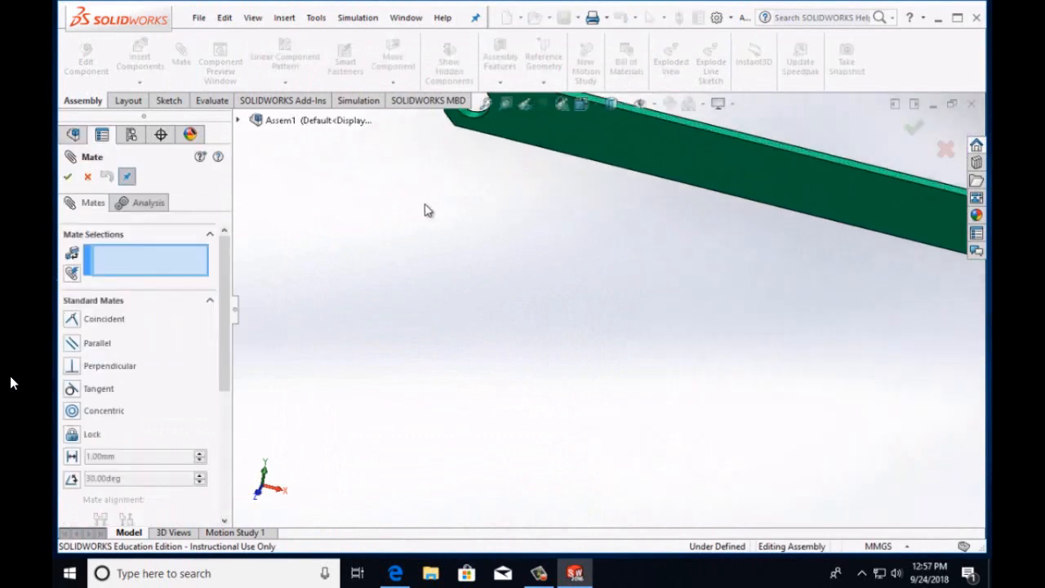
scroll(476, 236, up, 1)
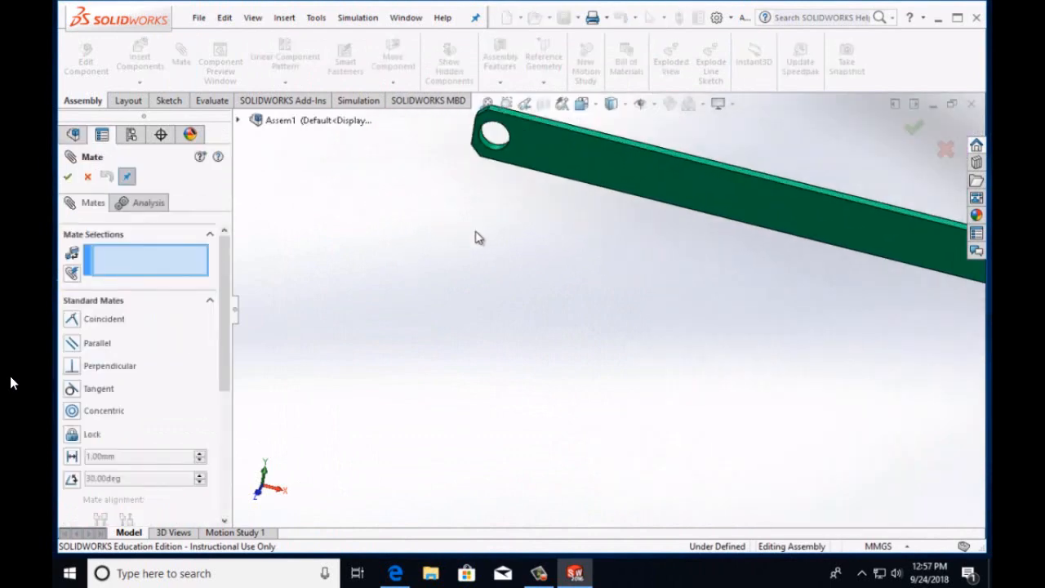
click(494, 154)
scroll(705, 331, up, 5)
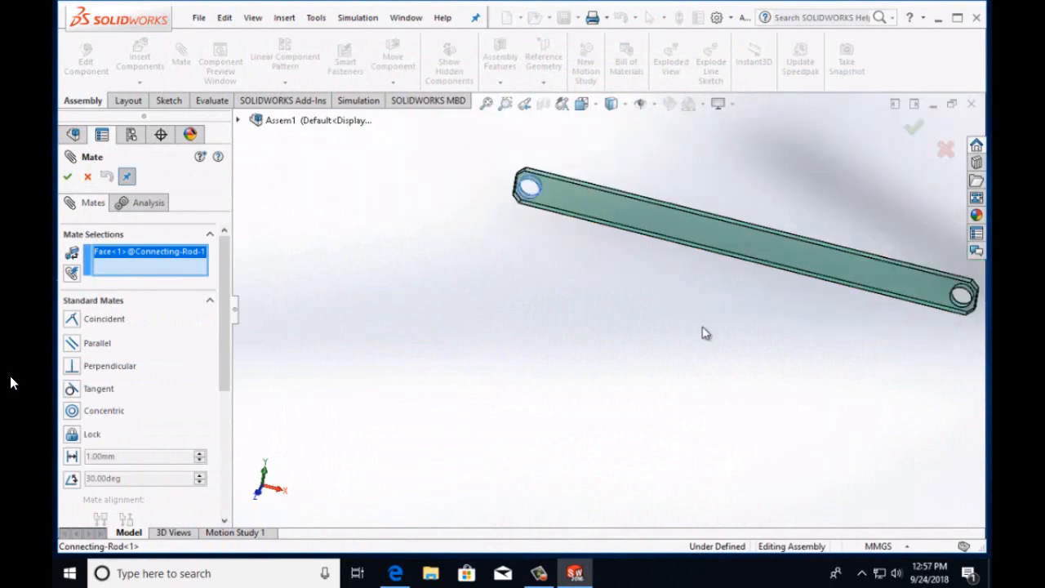
scroll(886, 344, down, 6)
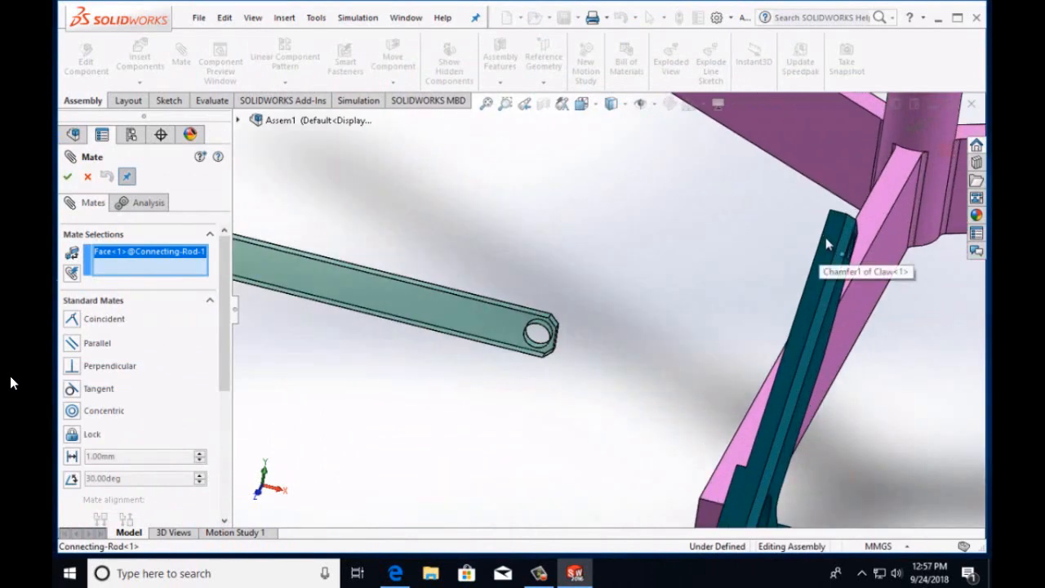
scroll(844, 259, down, 1)
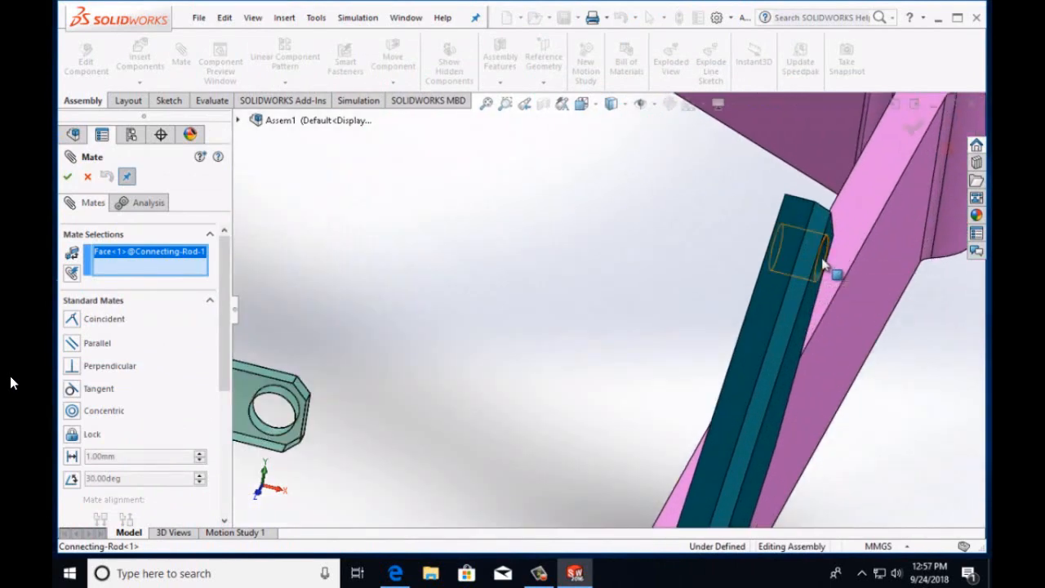
click(823, 265)
scroll(744, 334, up, 5)
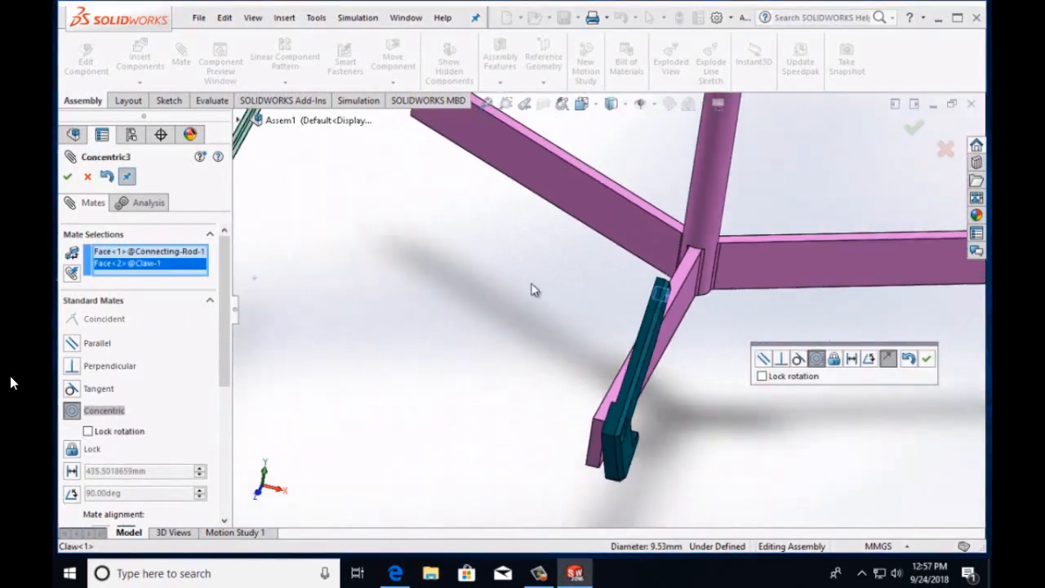
click(67, 176)
click(68, 177)
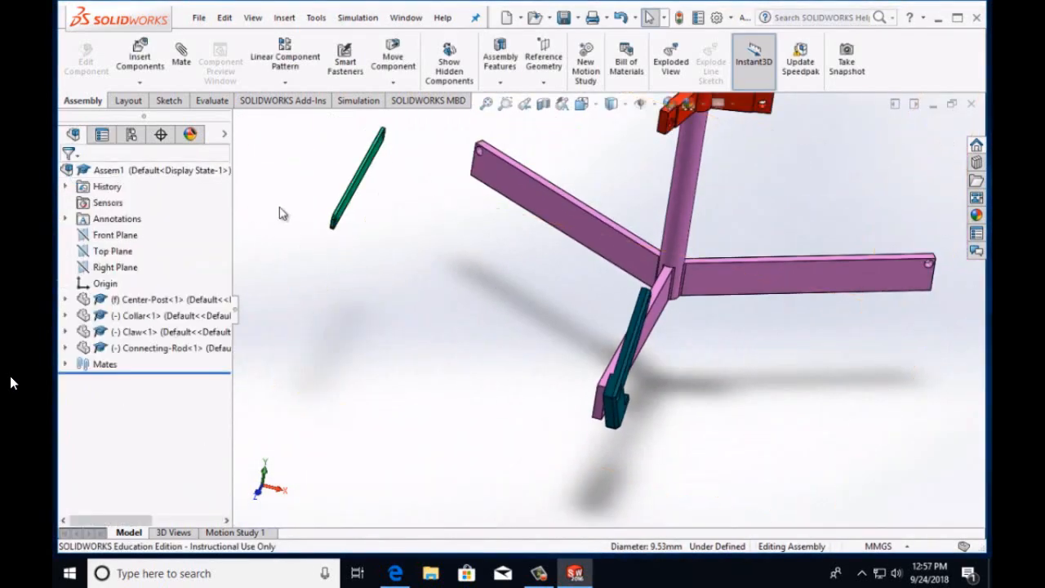
Move the Connecting-Rod beside the post and add a concentric mate between its upper hole and the hole in the Collar's front arm
drag(354, 210, 653, 292)
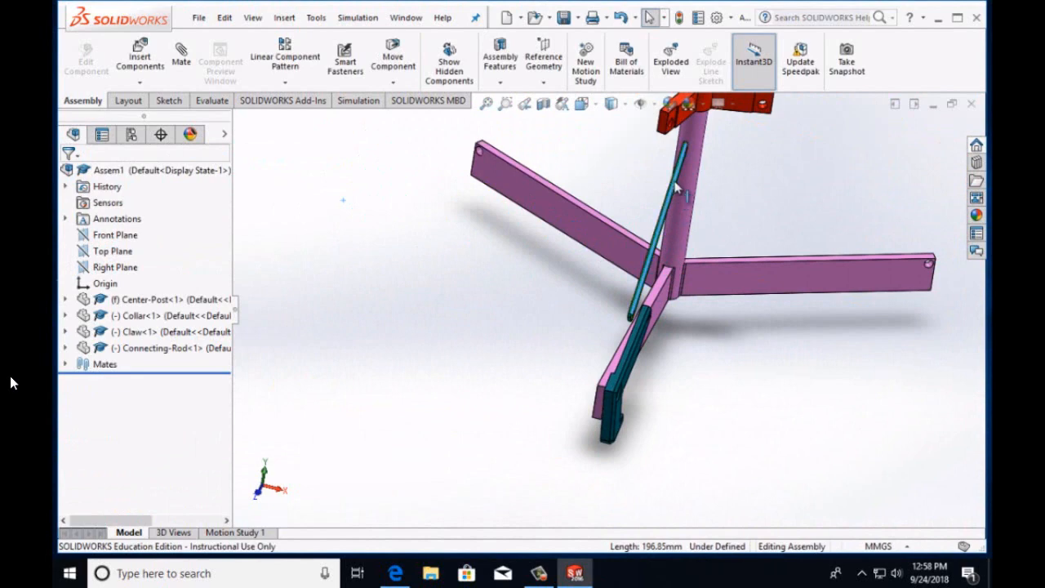
drag(674, 193, 665, 182)
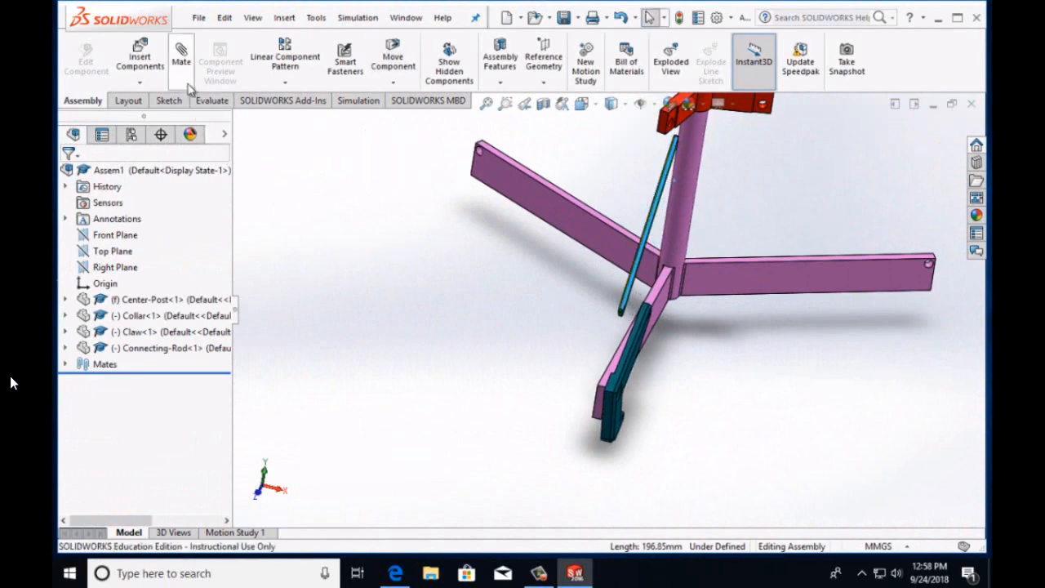
click(181, 53)
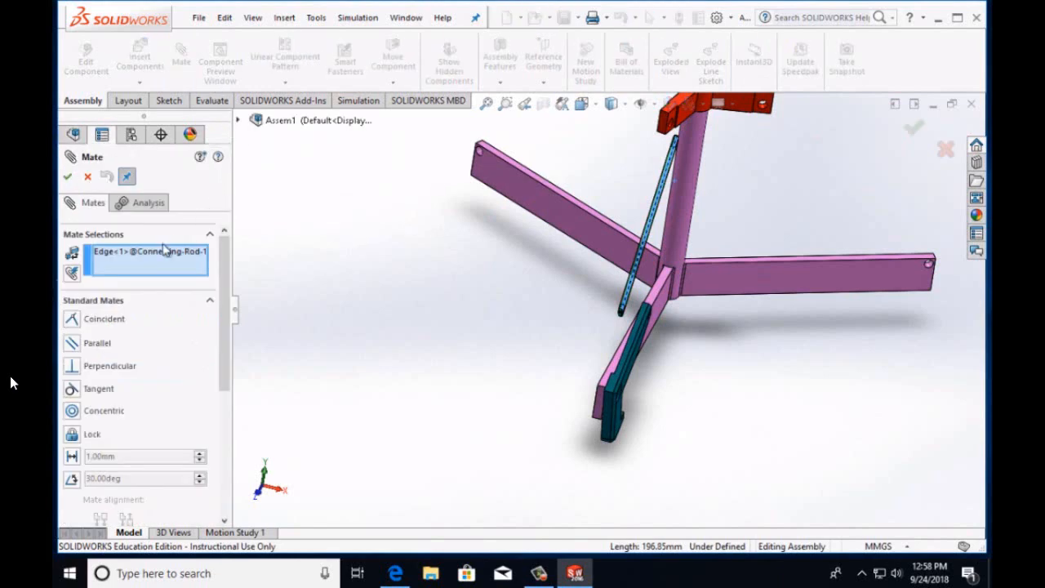
click(170, 255)
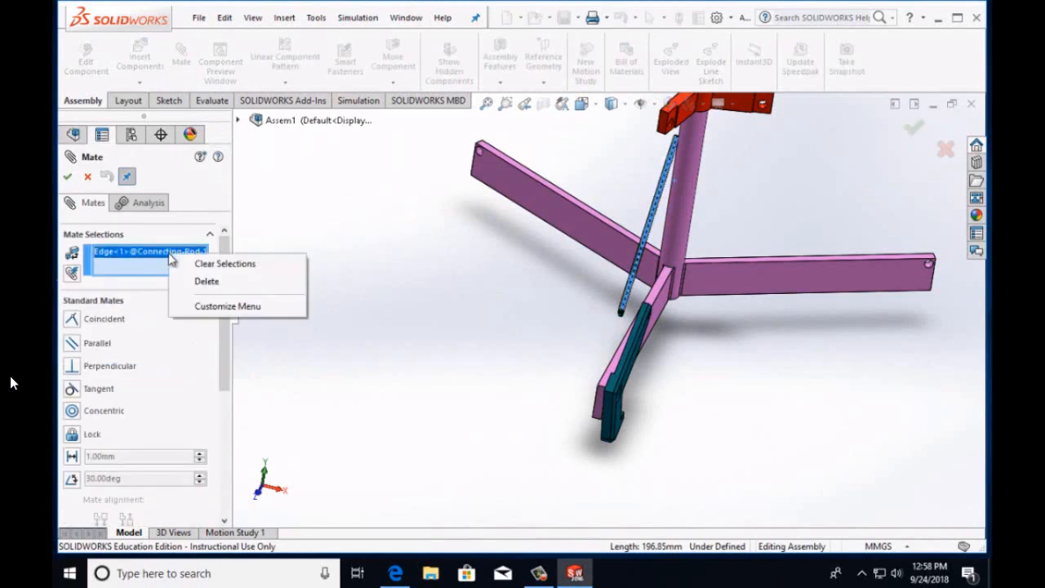
click(206, 280)
scroll(665, 143, down, 2)
scroll(668, 145, down, 3)
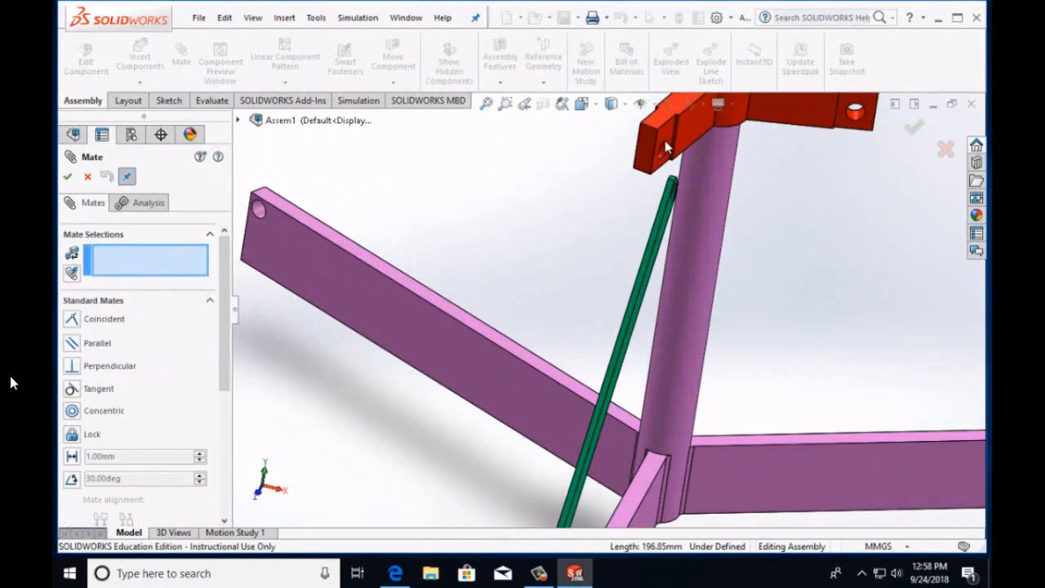
click(654, 196)
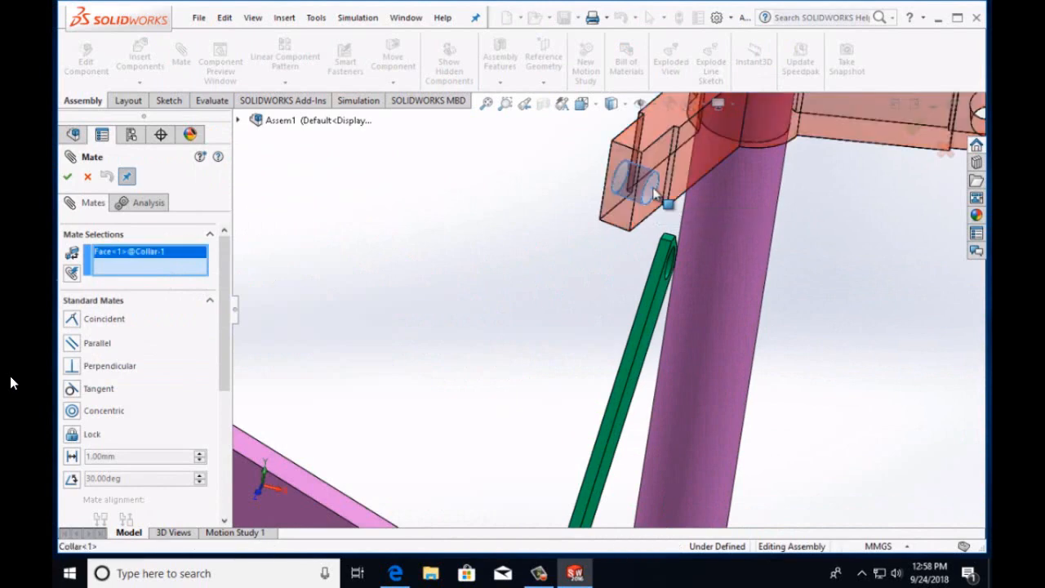
scroll(668, 283, down, 2)
scroll(667, 283, down, 1)
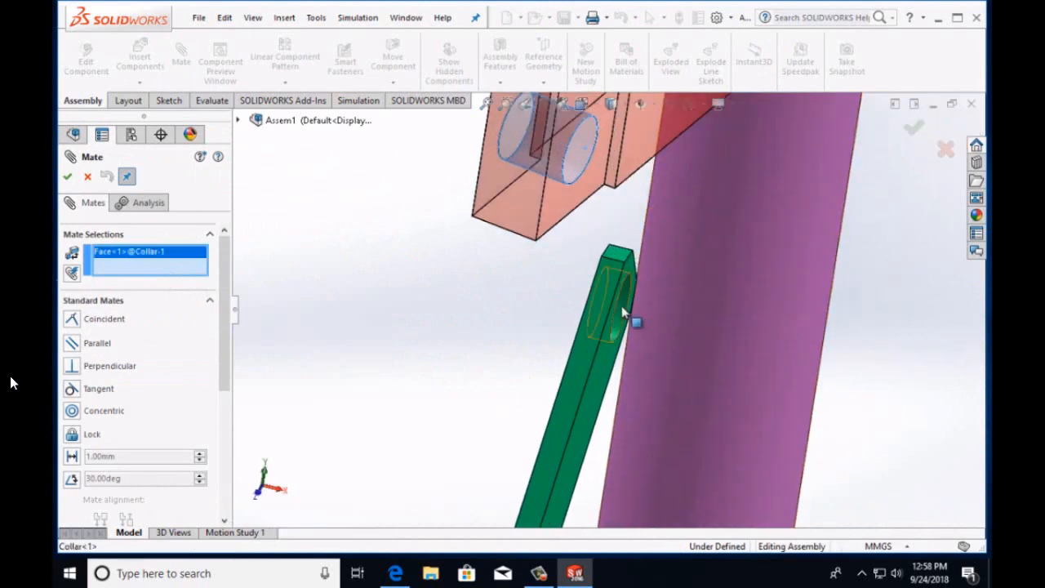
click(623, 311)
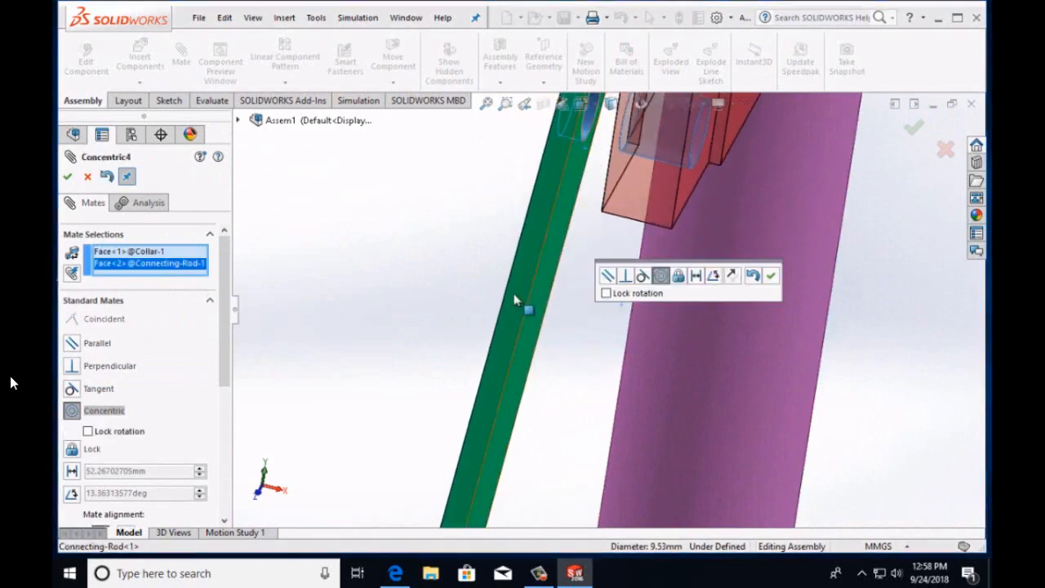
click(67, 177)
Add a coincident mate between the recessed side face of the Collar's front arm and the Connecting-Rod's flat face
scroll(385, 289, up, 6)
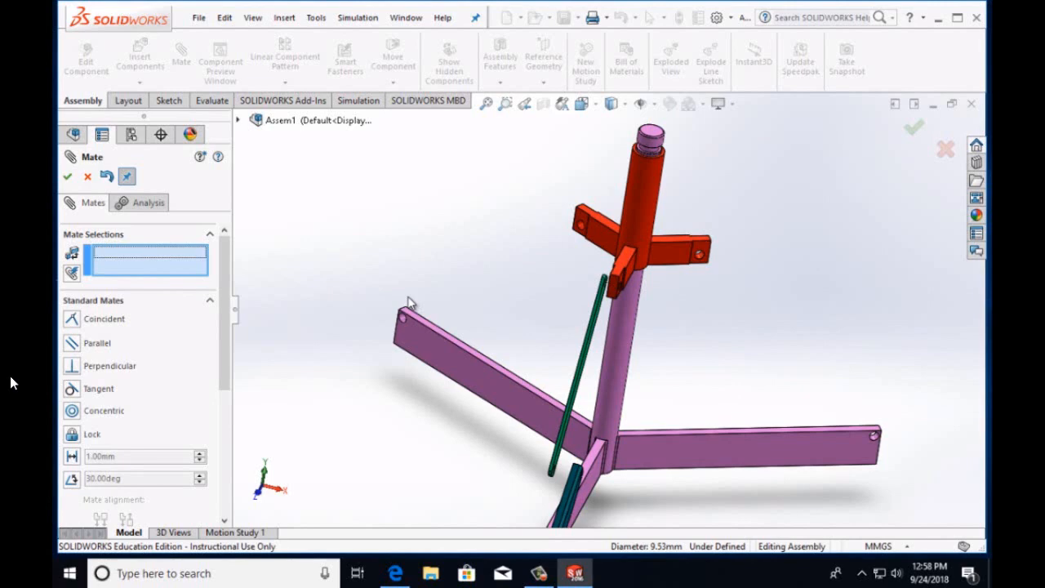
scroll(506, 343, up, 2)
scroll(495, 432, down, 4)
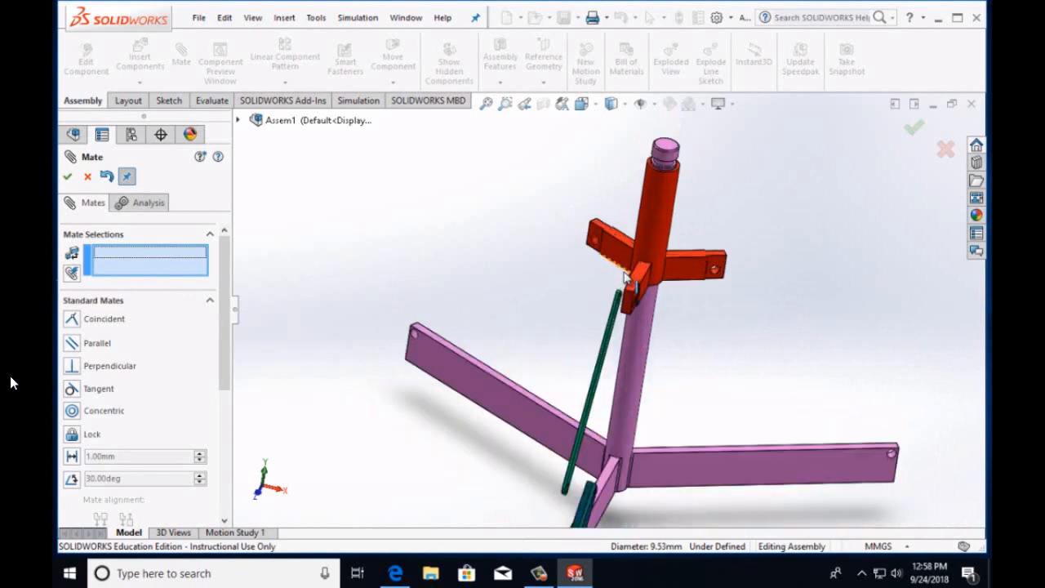
scroll(629, 281, up, 5)
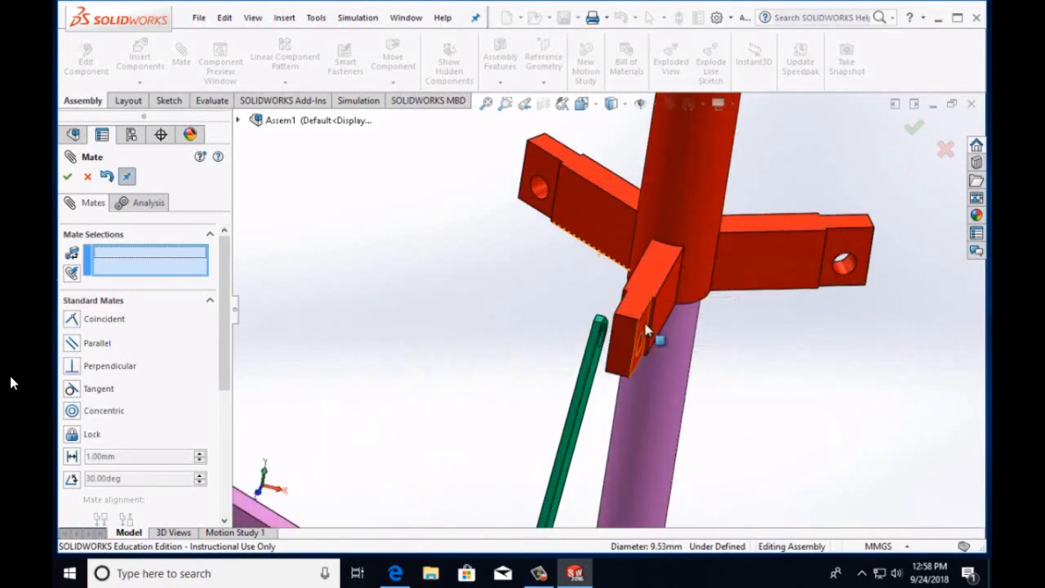
click(640, 331)
scroll(569, 340, down, 3)
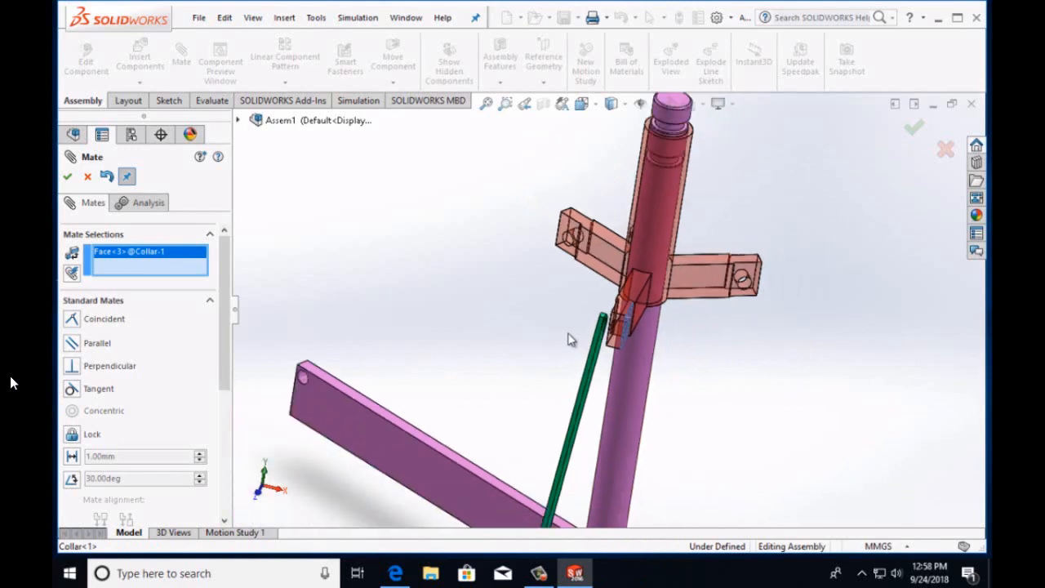
key(Right)
key(Right)
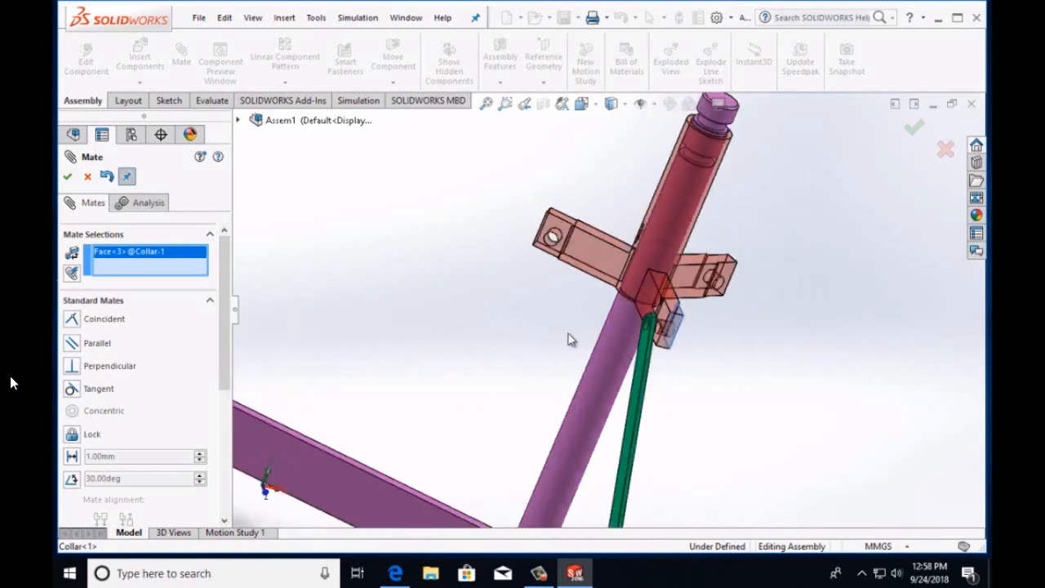
click(649, 351)
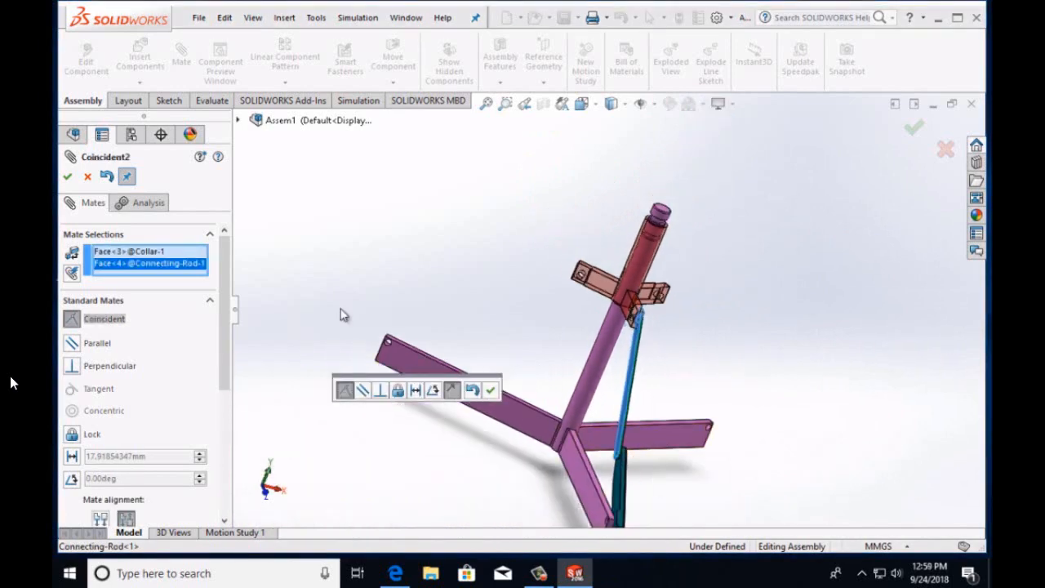
click(68, 176)
Add a parallel mate between the Claw's recessed face and the Connecting-Rod's flat face, and finish mating
scroll(555, 445, down, 4)
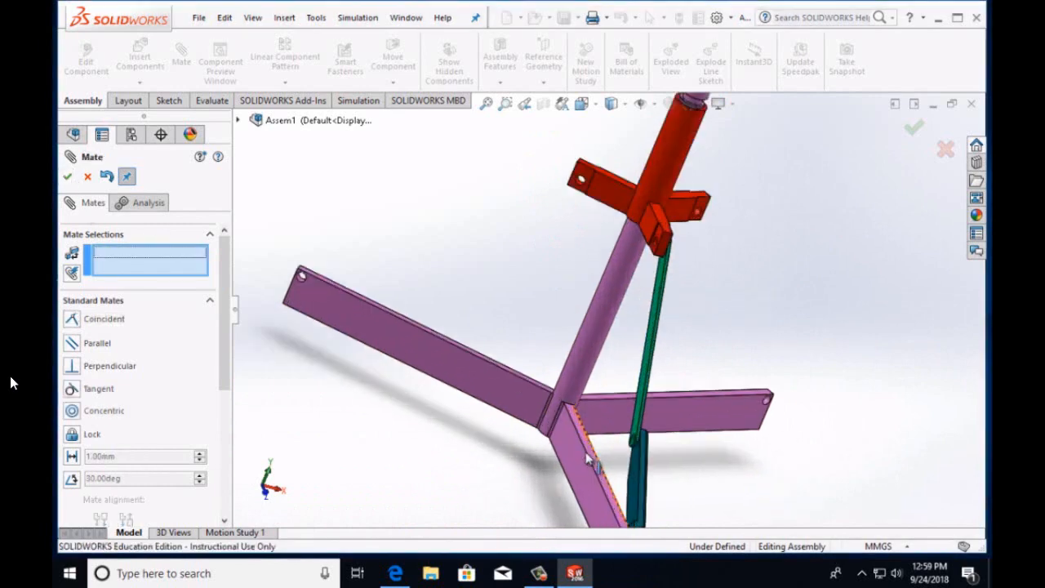
scroll(641, 448, down, 1)
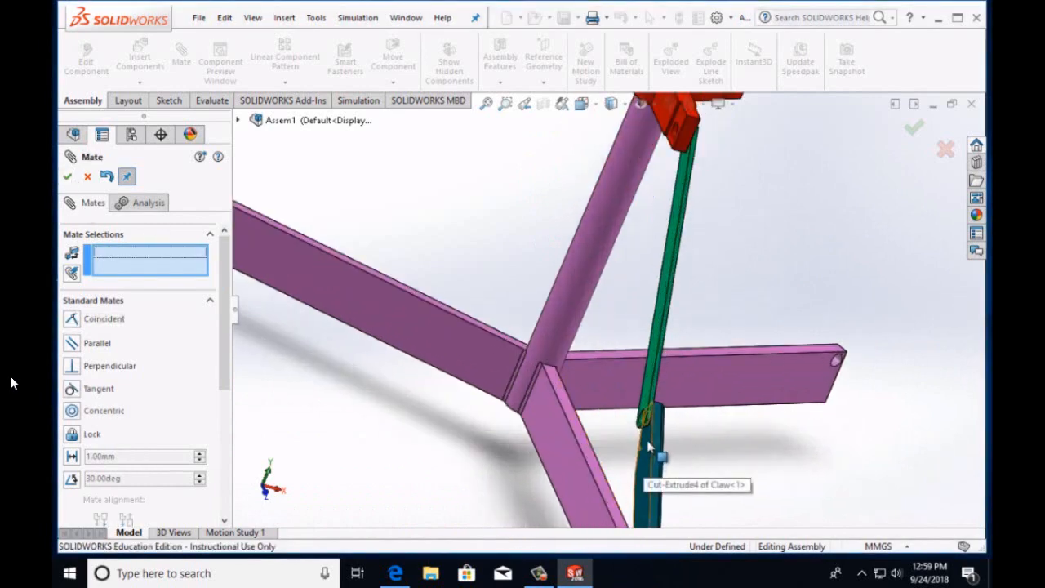
click(650, 445)
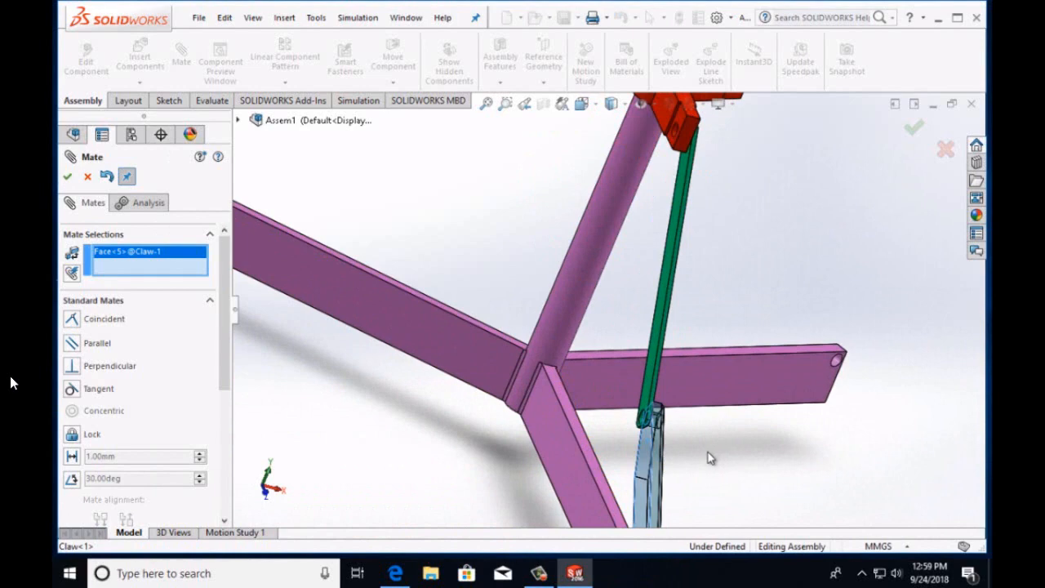
key(Left)
key(Left)
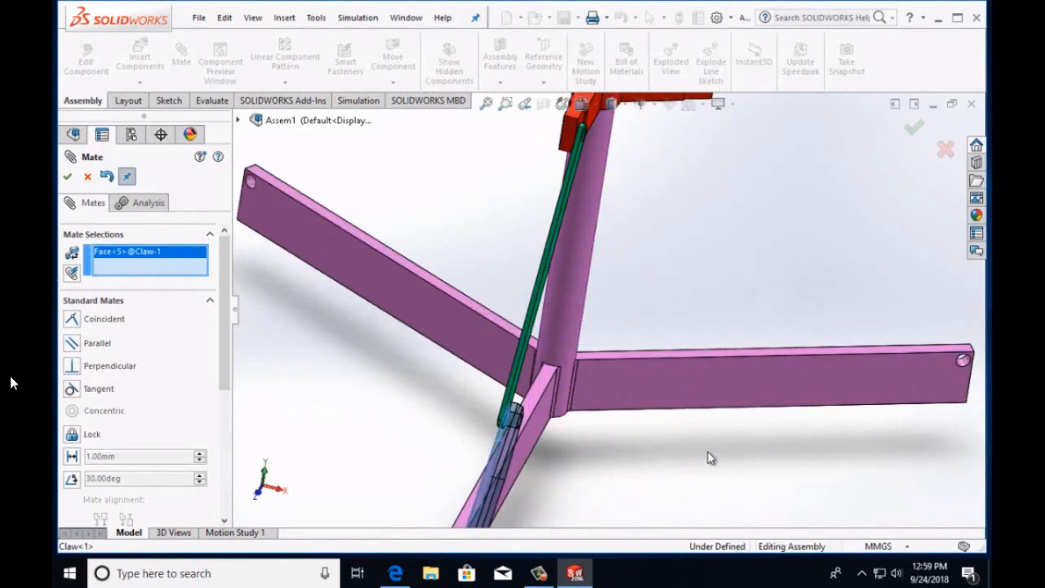
key(Left)
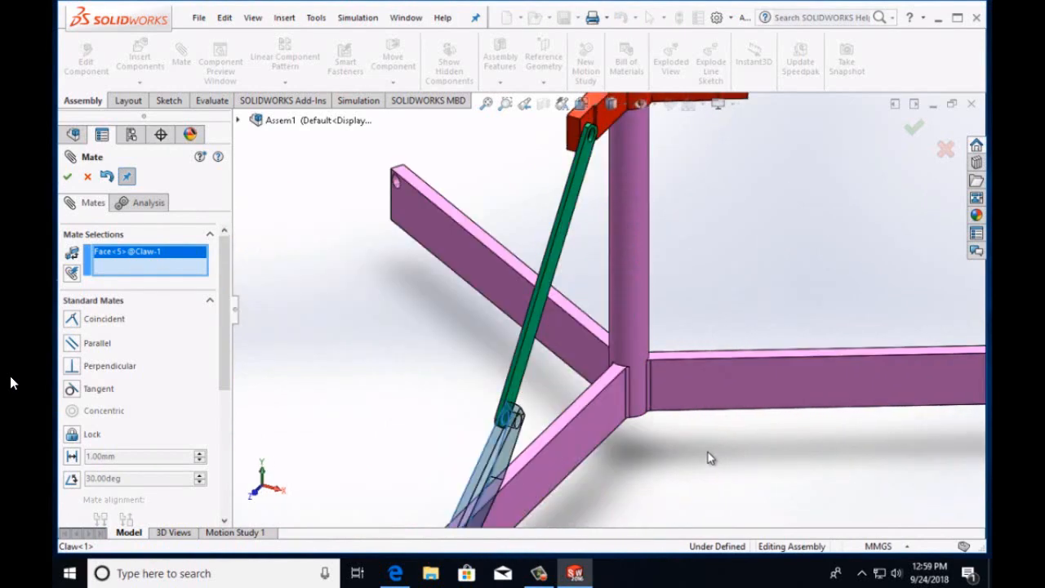
click(523, 385)
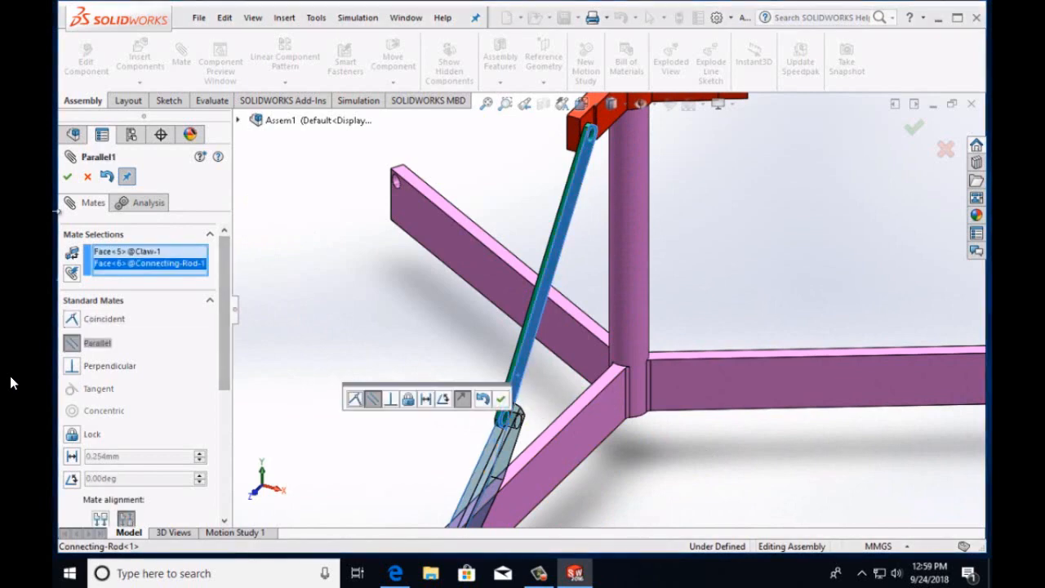
click(68, 178)
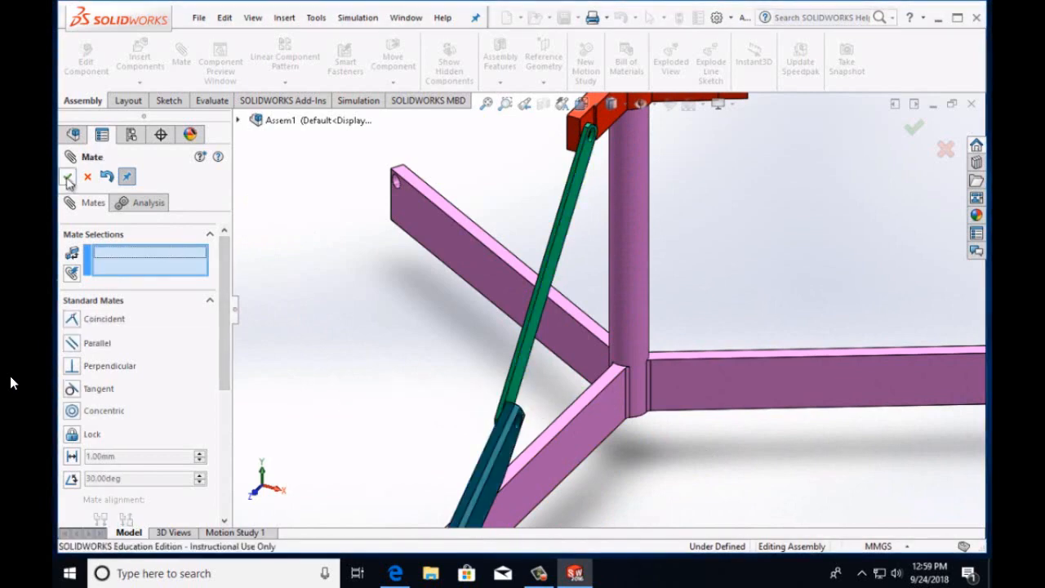
click(67, 178)
Test the linkage by sliding the Collar down and up the post and swinging the Claw outward about its pivot
scroll(359, 364, up, 3)
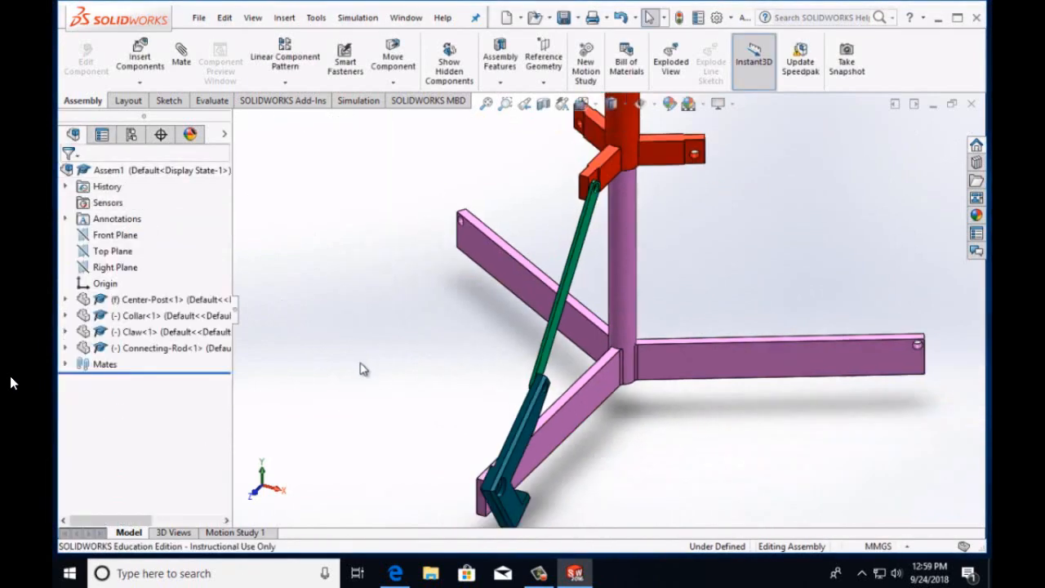
drag(633, 180, 605, 208)
key(Escape)
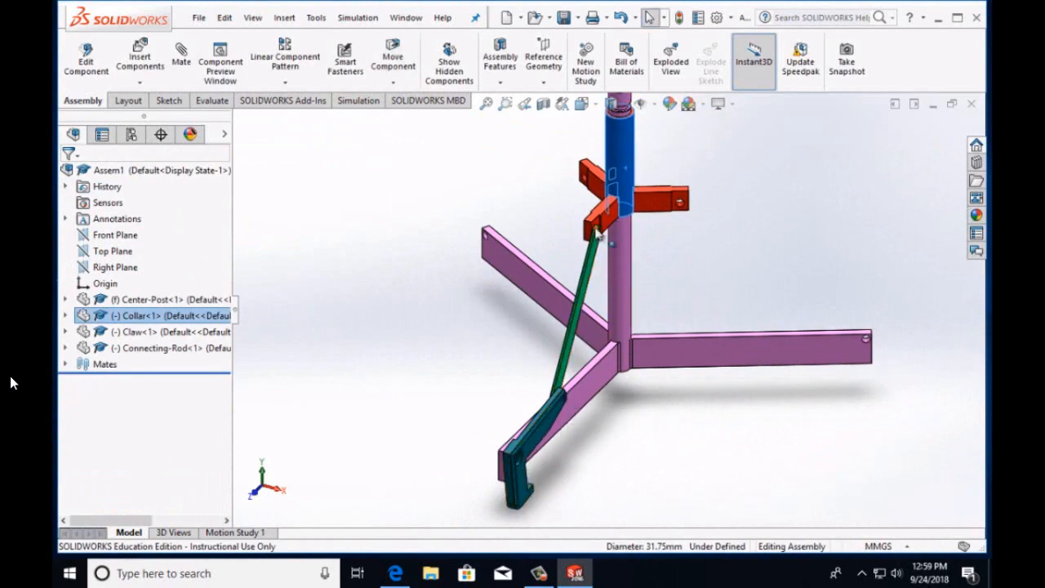
drag(635, 194, 618, 168)
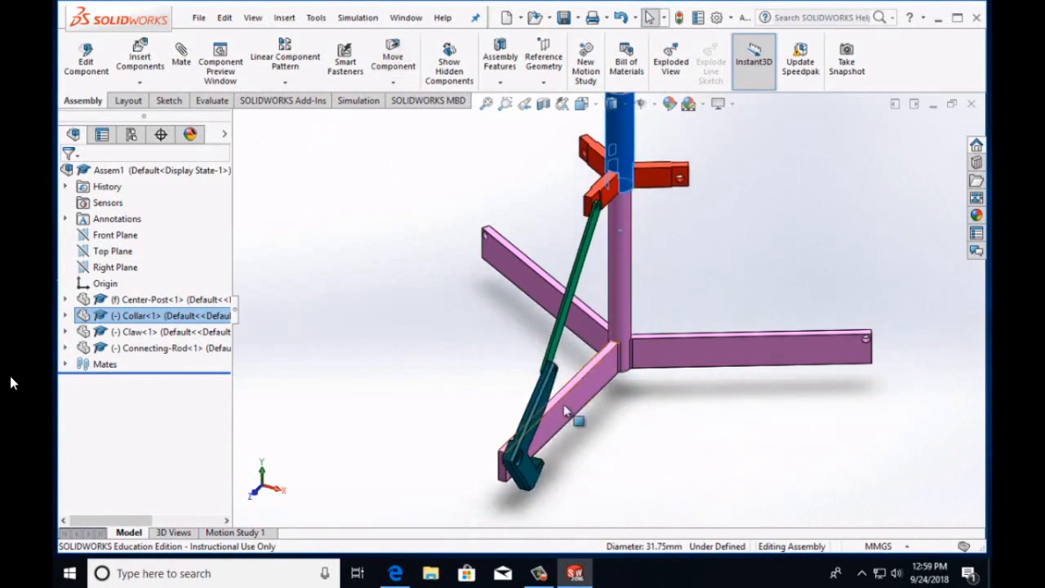
mouse_move(543, 408)
mouse_down()
mouse_move(532, 397)
mouse_move(531, 420)
mouse_up()
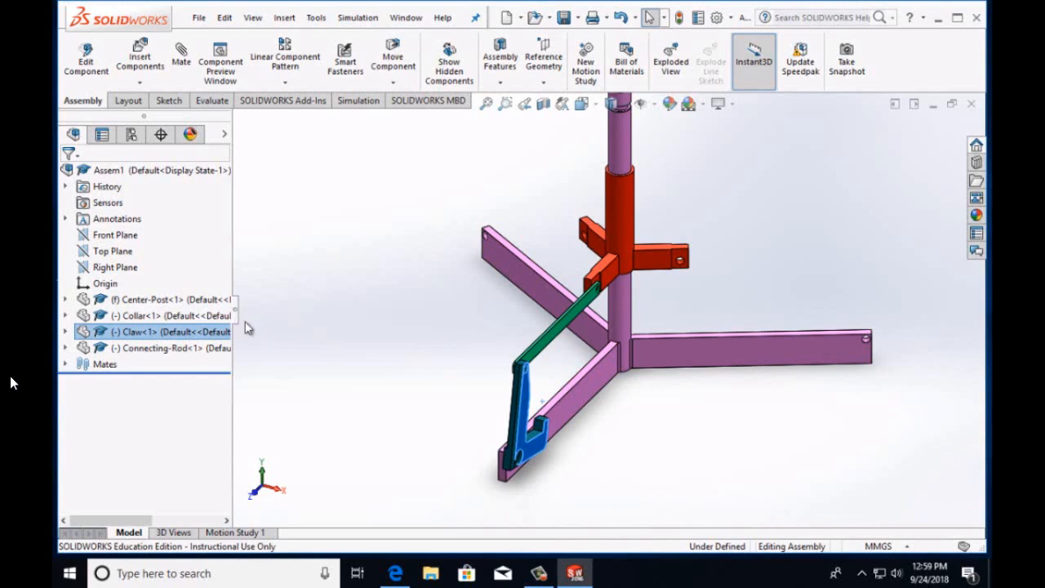
Insert the Pin-Long part from the Claw folder and place it in open space beside the mechanism
click(152, 62)
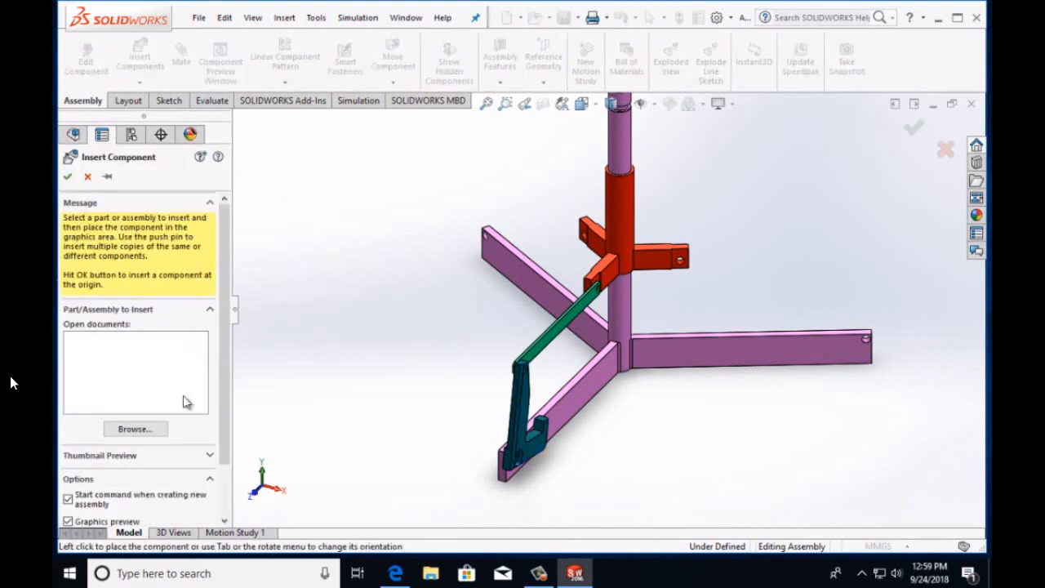
click(143, 428)
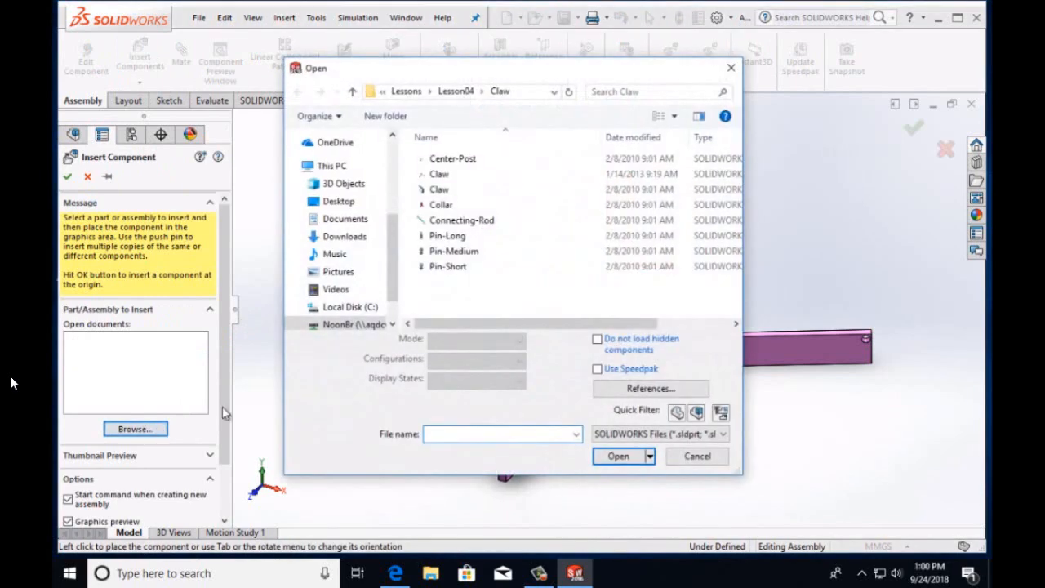
click(448, 236)
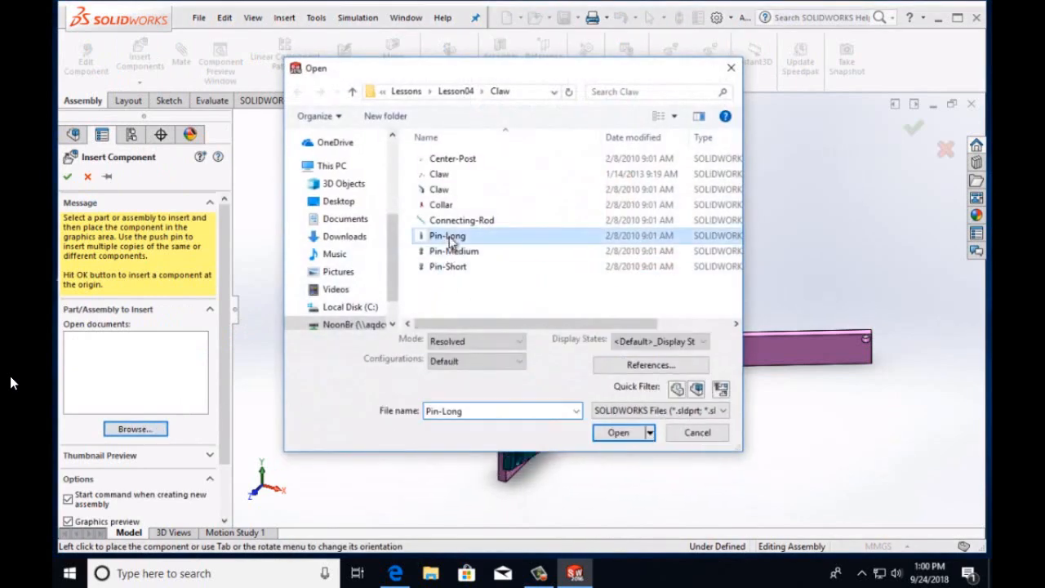
click(619, 433)
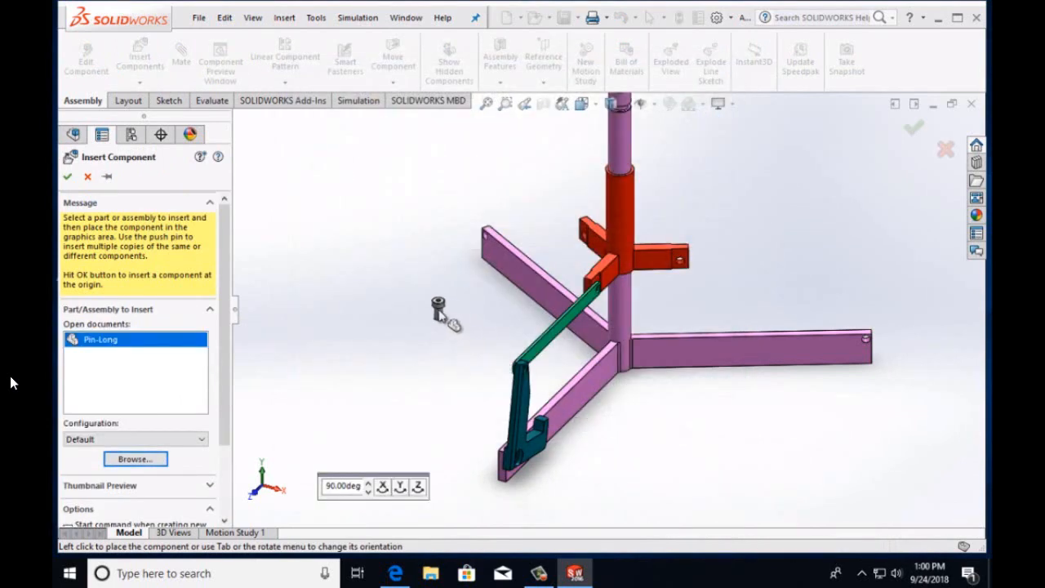
click(447, 318)
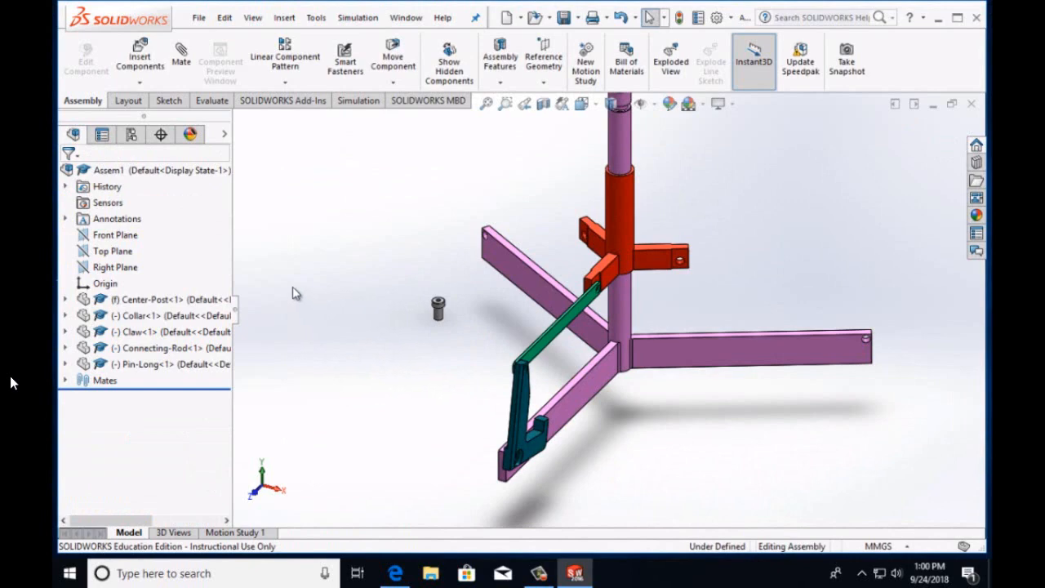
Insert the Pin-Medium part from the Claw folder and place it below Pin-Long
click(148, 67)
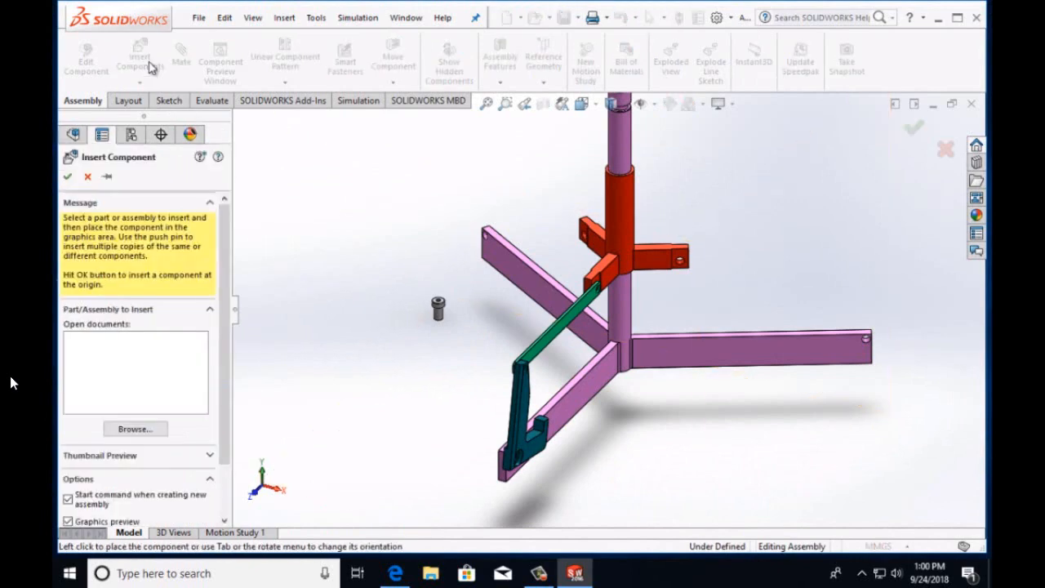
click(163, 430)
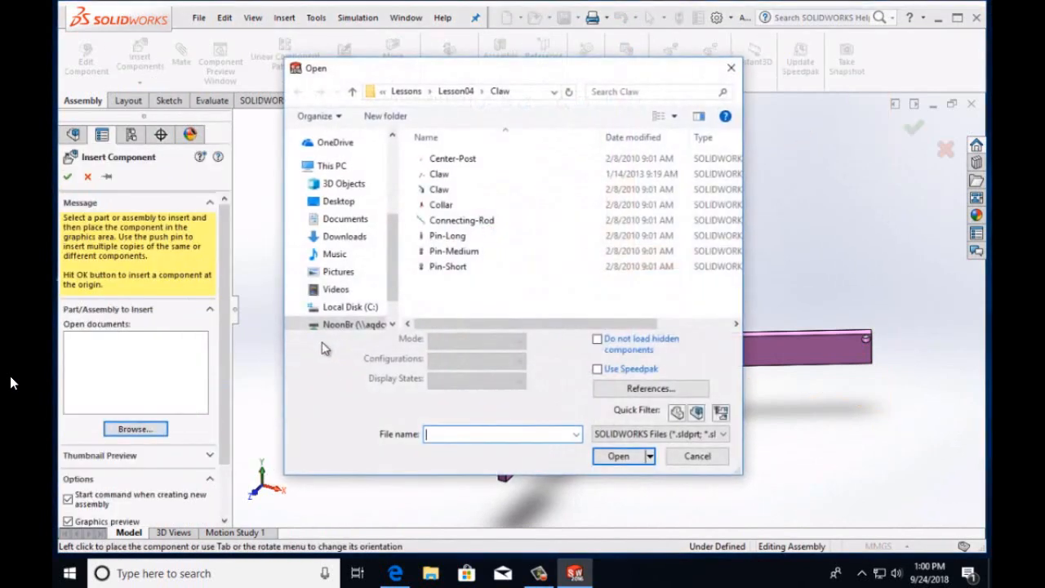
click(449, 252)
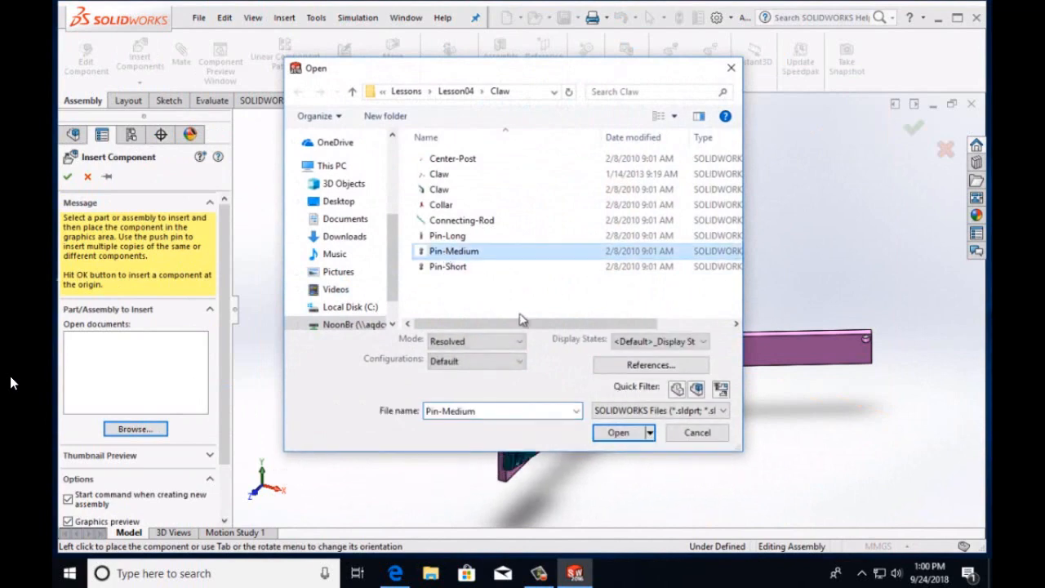
click(618, 434)
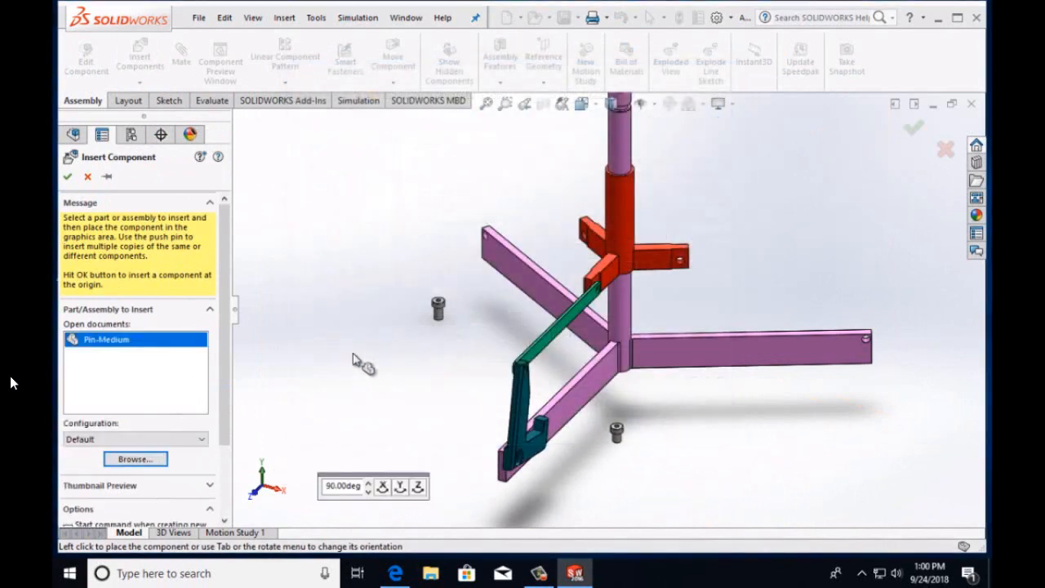
click(390, 373)
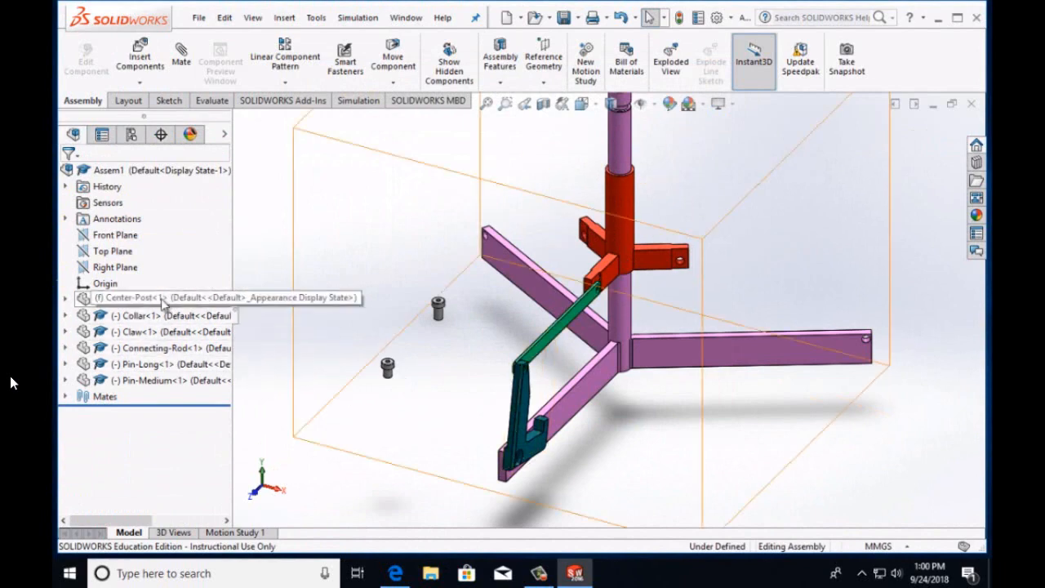
Insert the Pin-Short part from the Claw folder and place it between Pin-Long and the Connecting-Rod
click(144, 67)
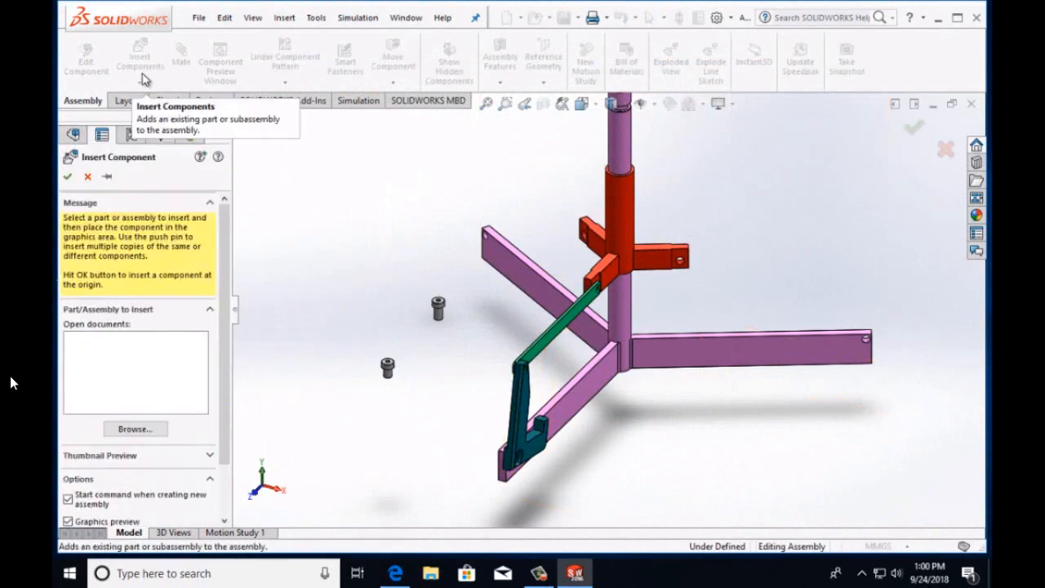
click(135, 428)
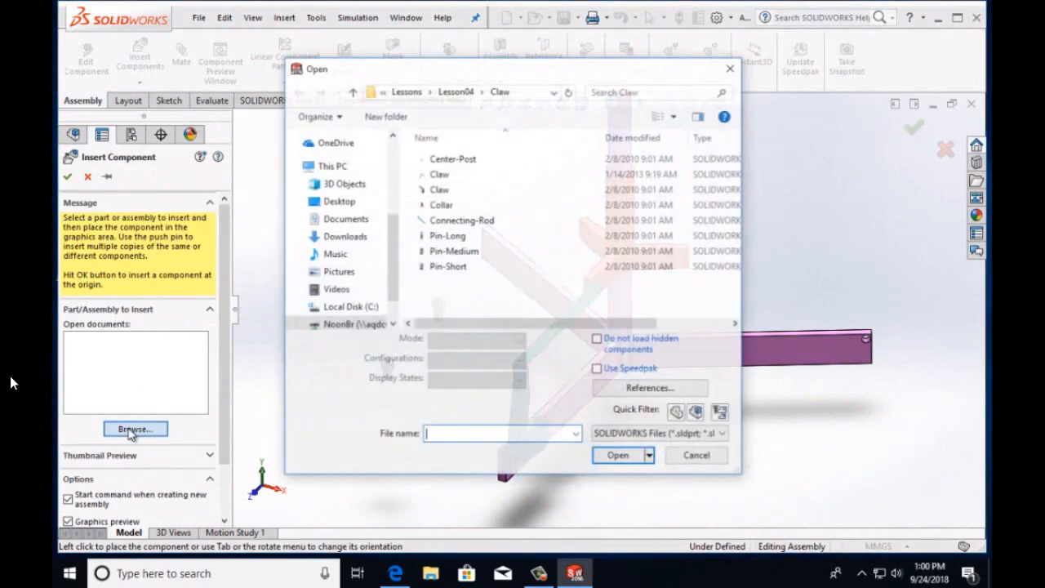
click(431, 270)
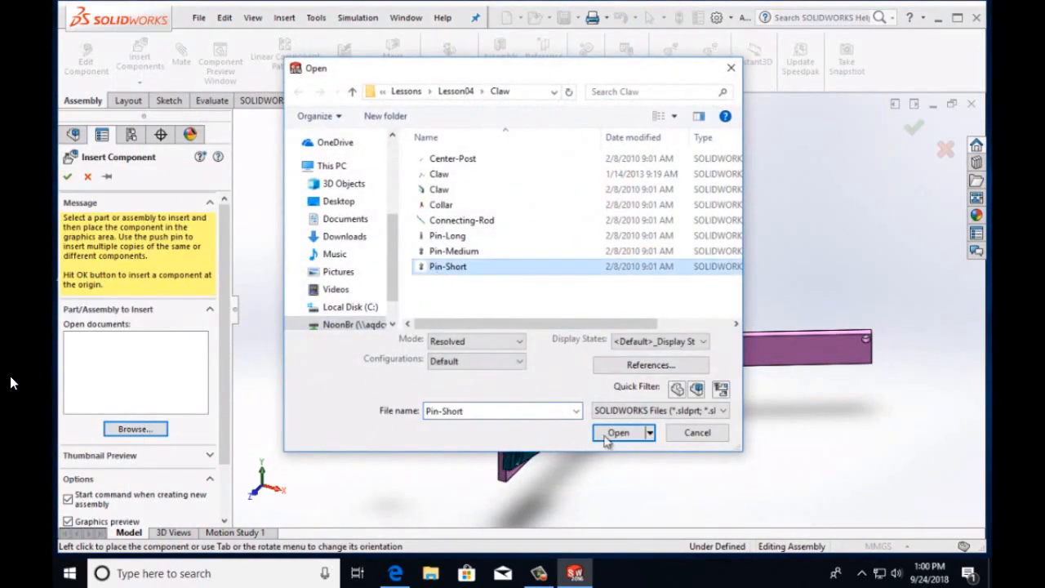
click(617, 433)
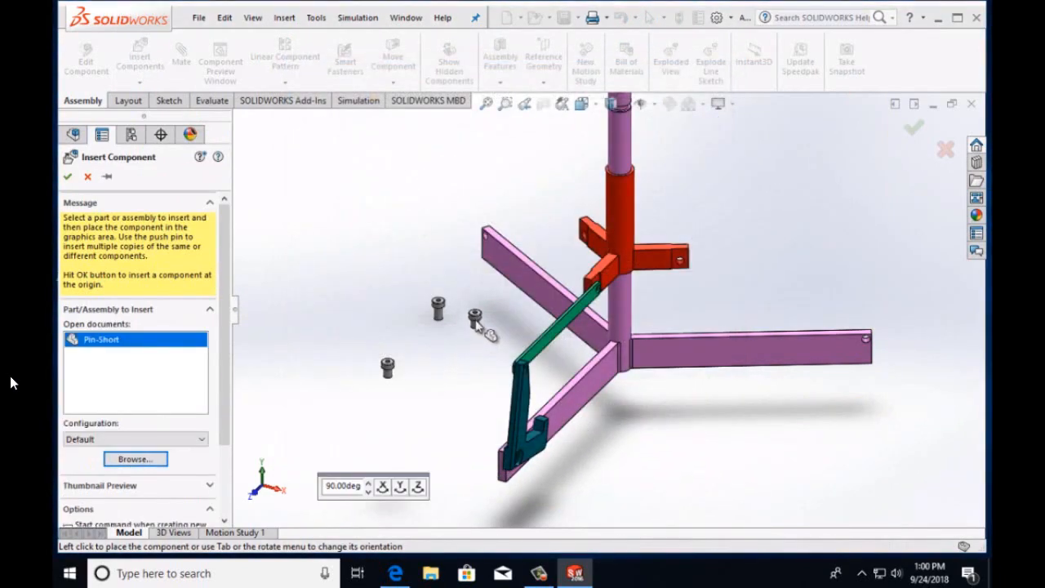
click(480, 325)
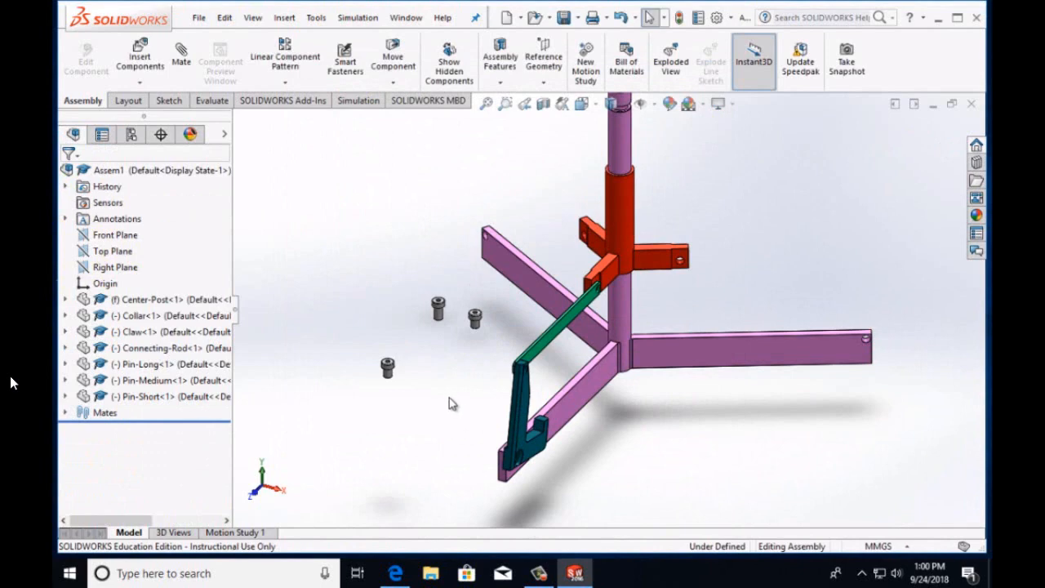
Examine the lengths of the three pins and the Claw's joint at the end of the Center-Post's front leg
key(Down)
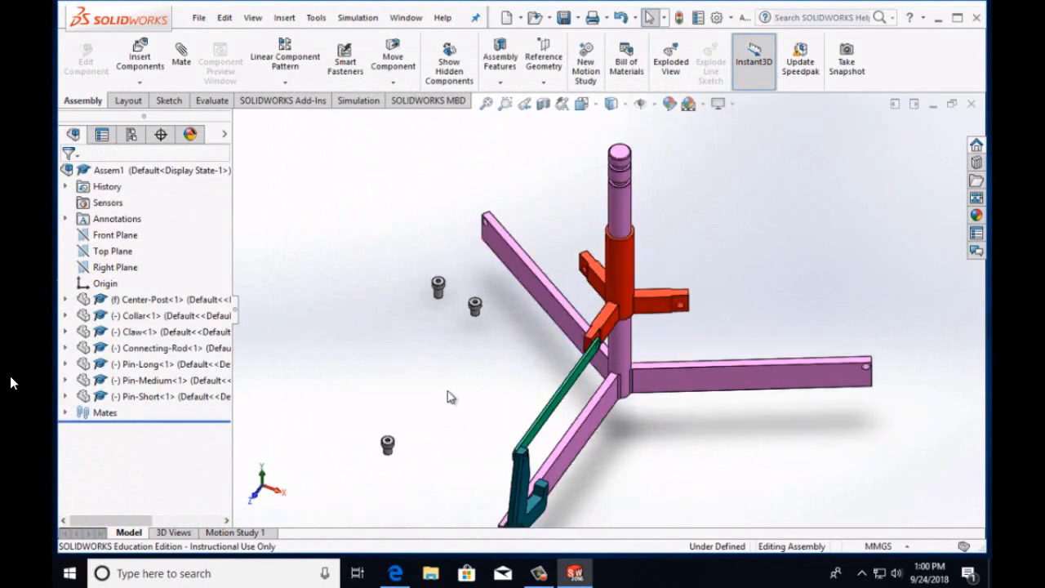
key(Right)
key(Down)
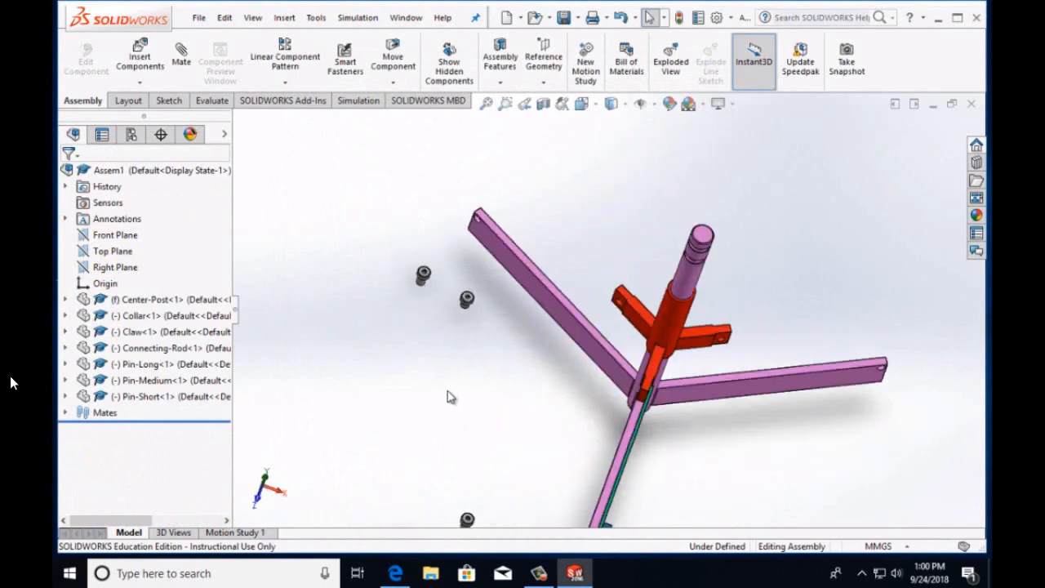
key(z)
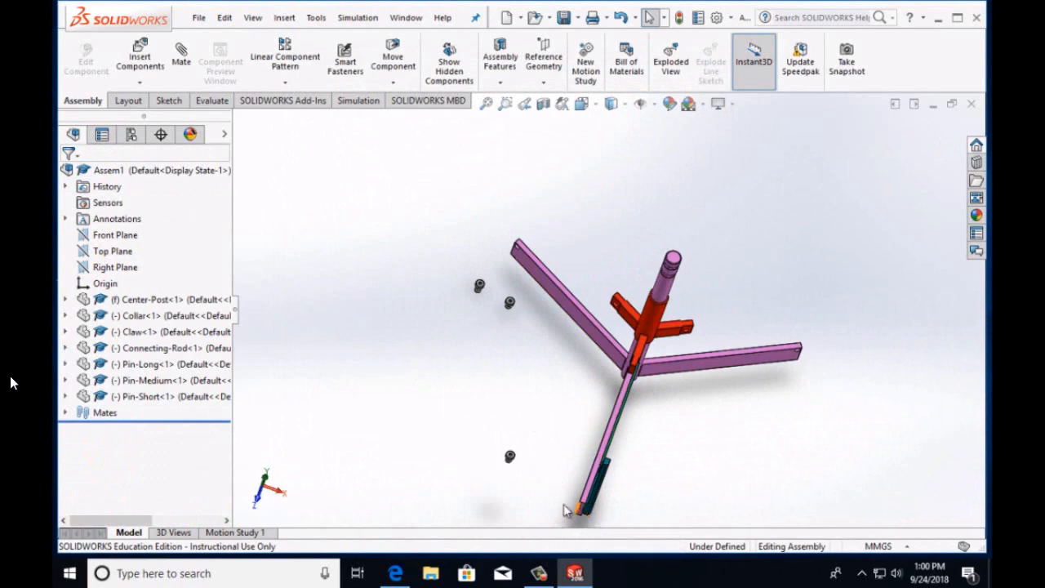
scroll(549, 493, down, 3)
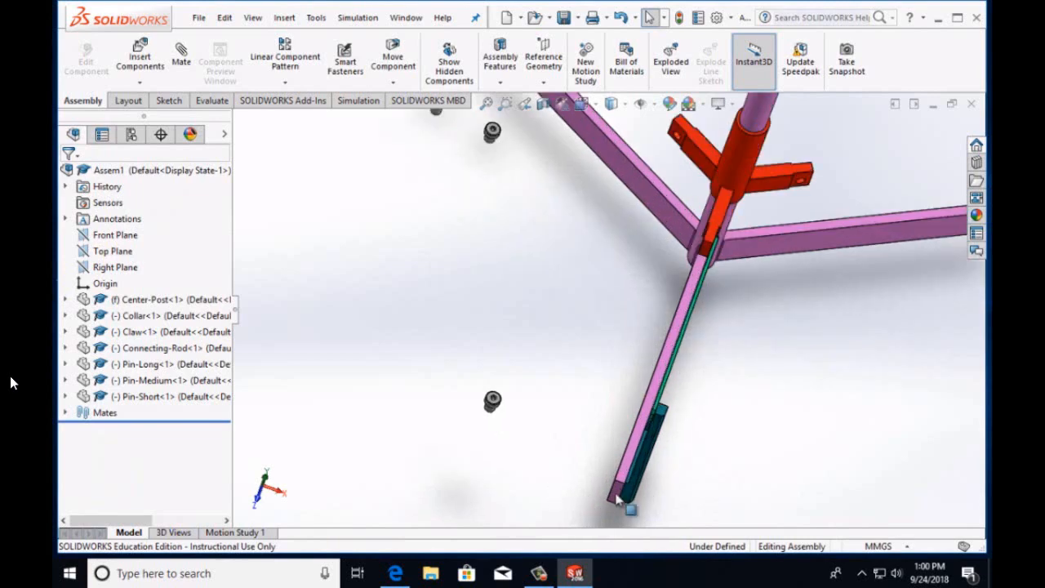
scroll(572, 478, up, 1)
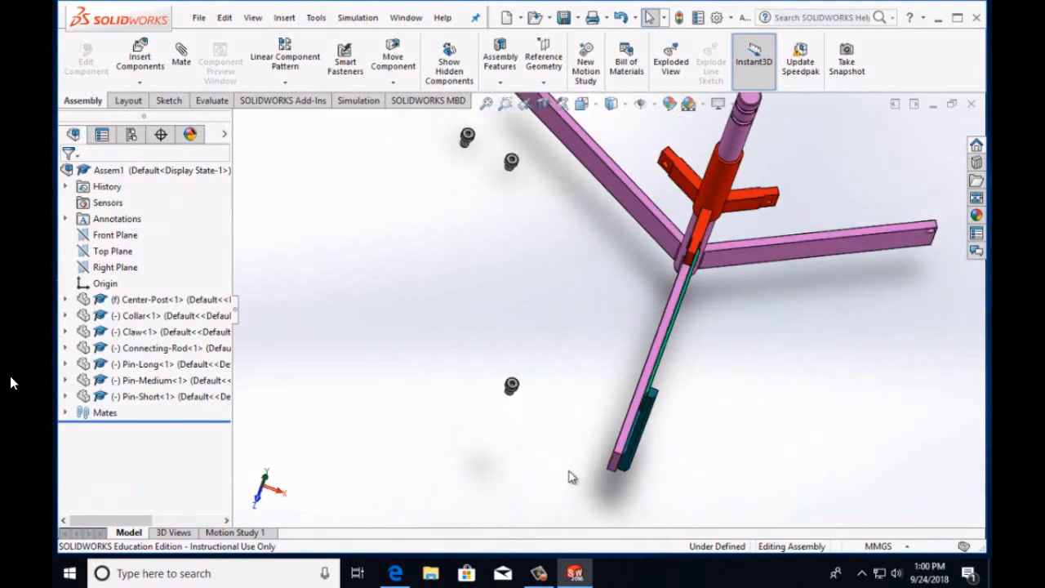
key(Up)
key(Up)
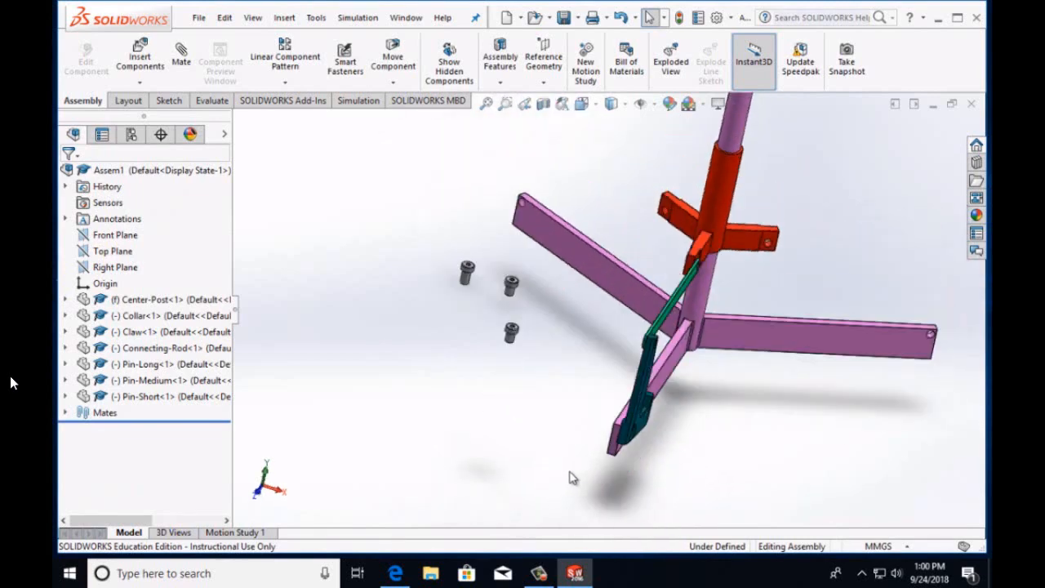
scroll(508, 417, down, 3)
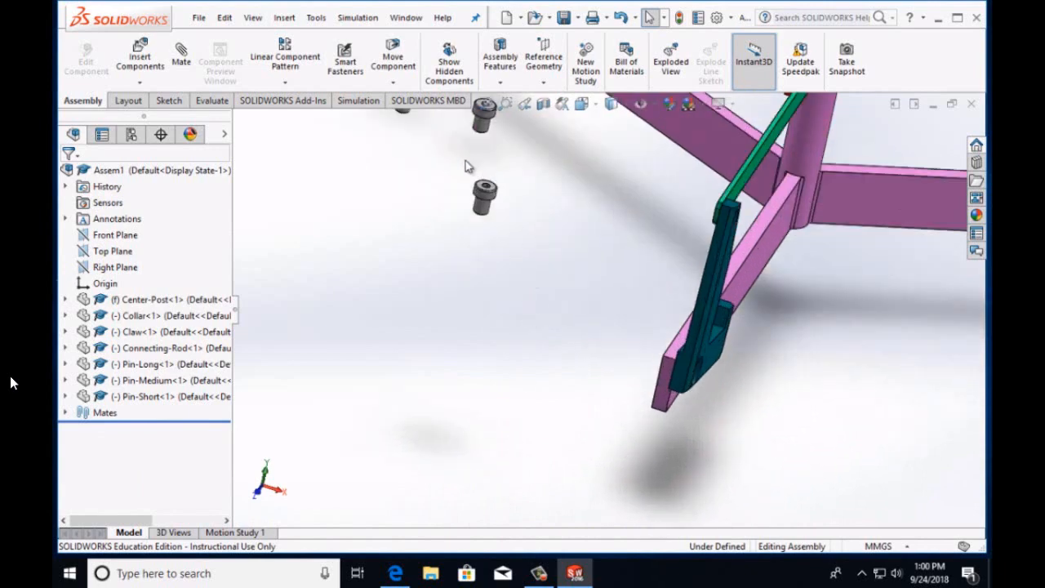
scroll(483, 186, down, 4)
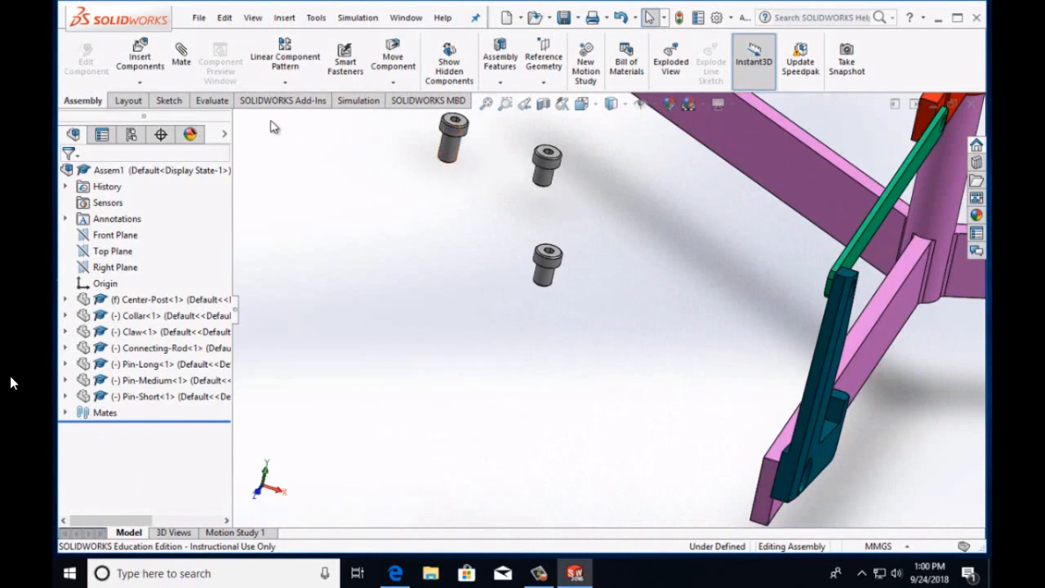
Add a concentric mate between Pin-Long's shaft and the hole in the Center-Post's front leg, using the aligned mate alignment
click(181, 59)
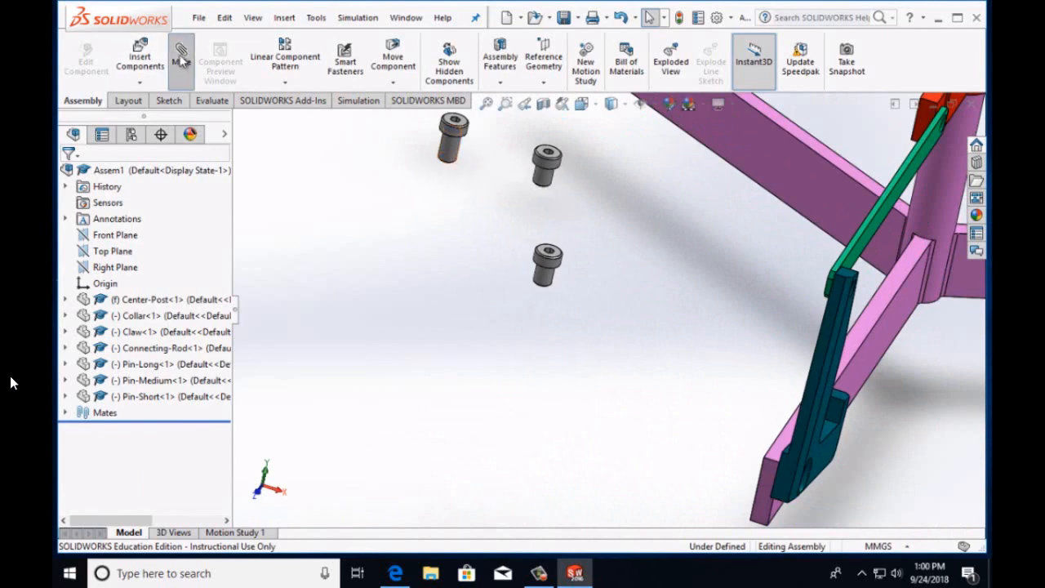
click(451, 155)
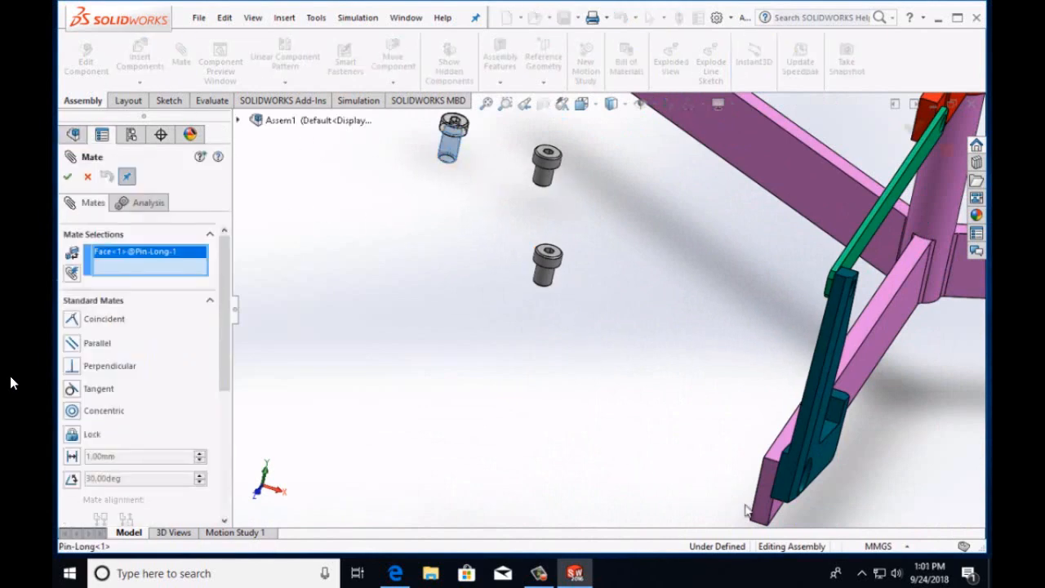
middle_drag(746, 510, 663, 481)
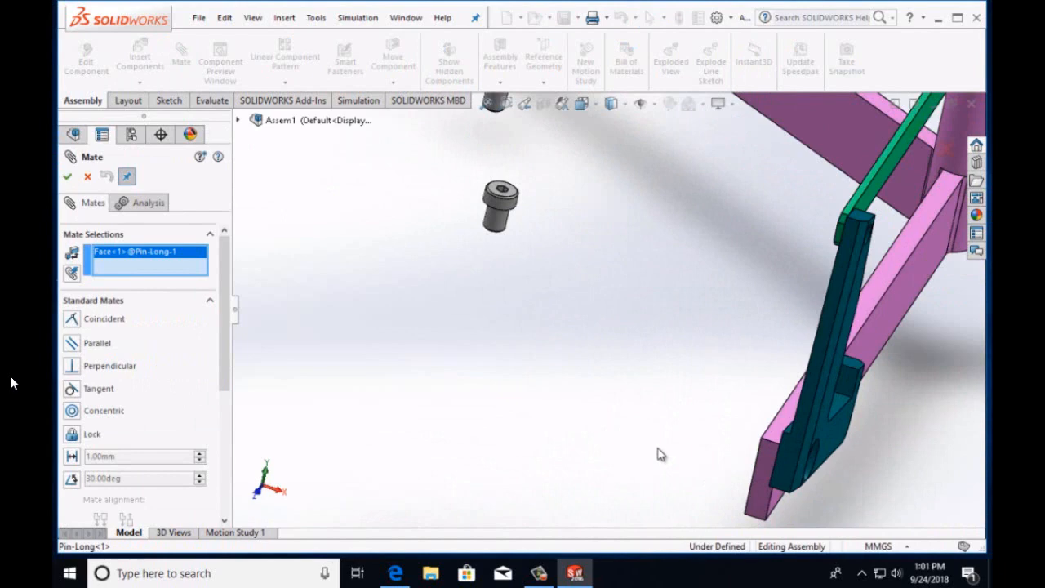
key(Right)
key(Right)
scroll(709, 472, up, 3)
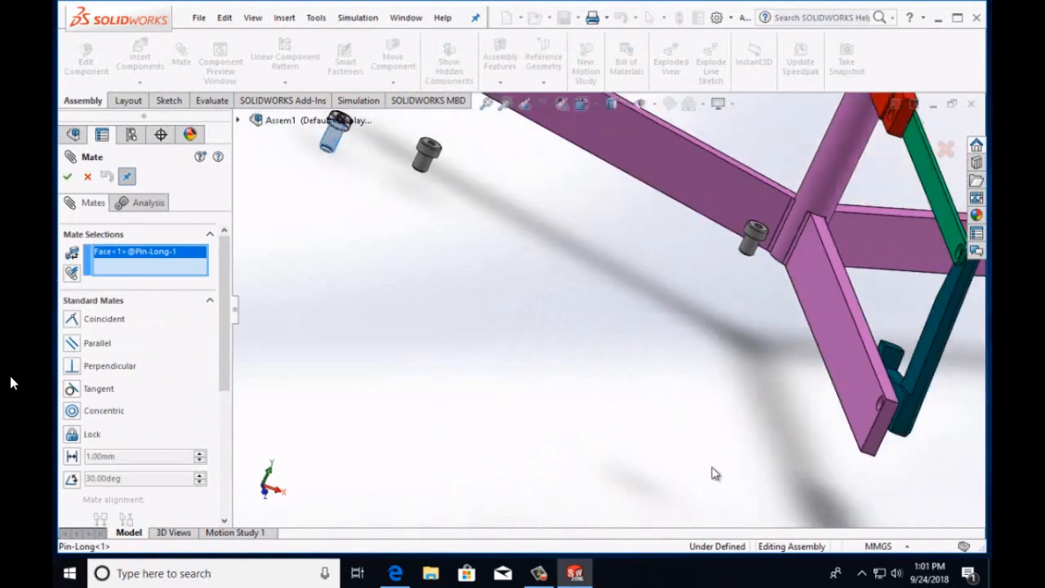
scroll(928, 357, down, 5)
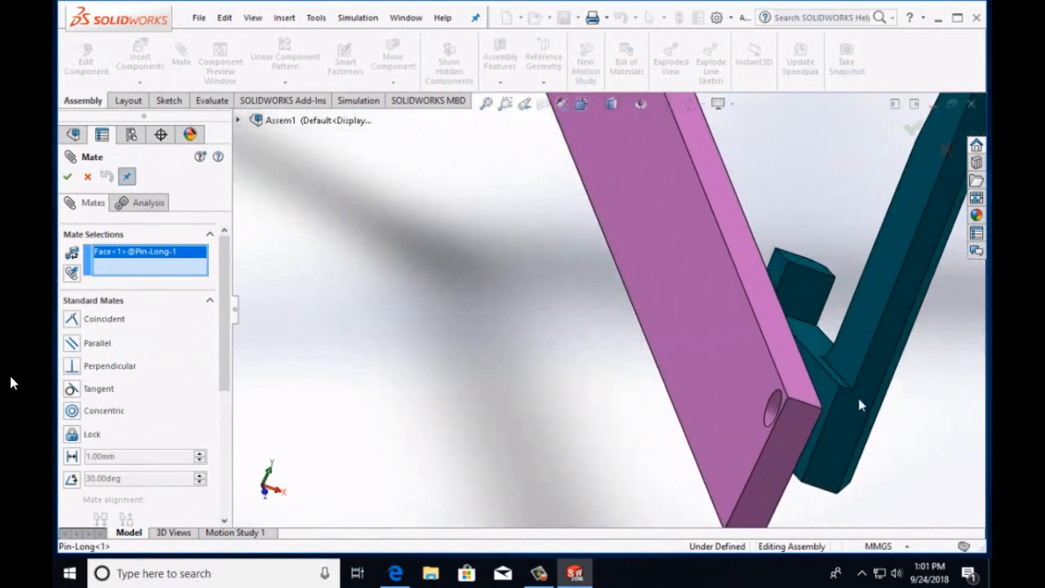
click(769, 414)
scroll(628, 410, up, 3)
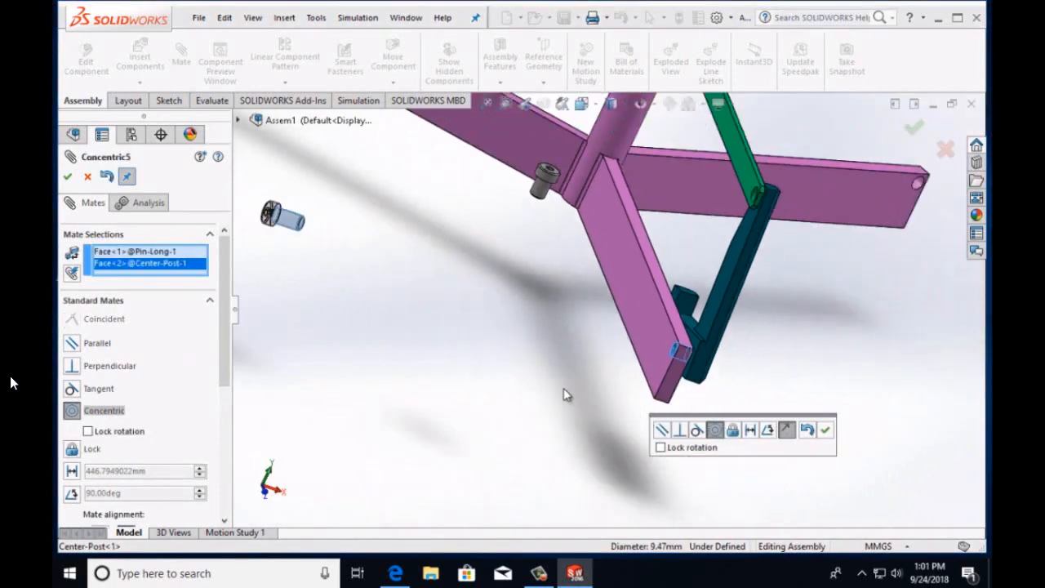
scroll(558, 390, up, 2)
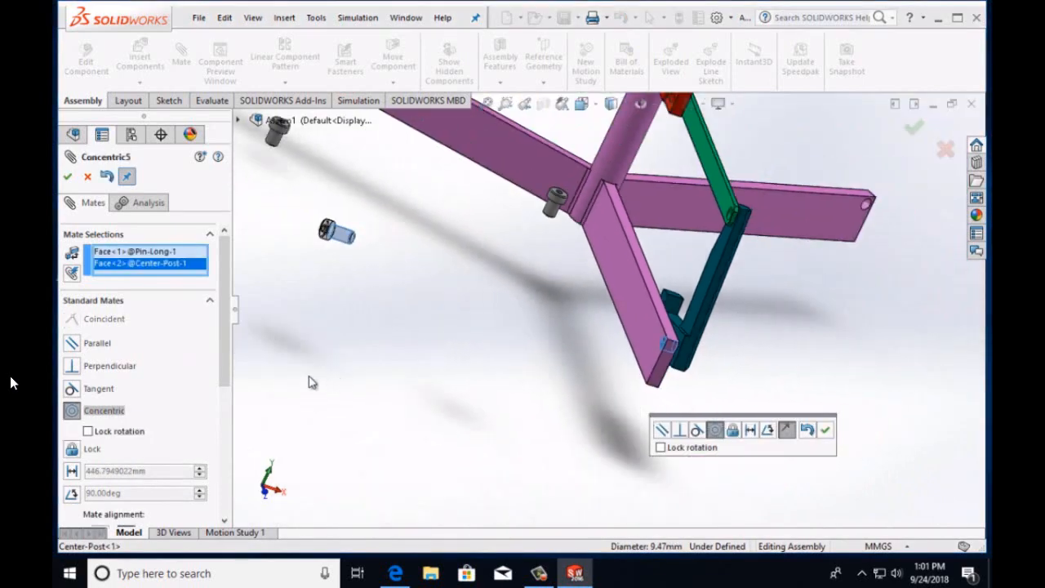
scroll(222, 356, down, 3)
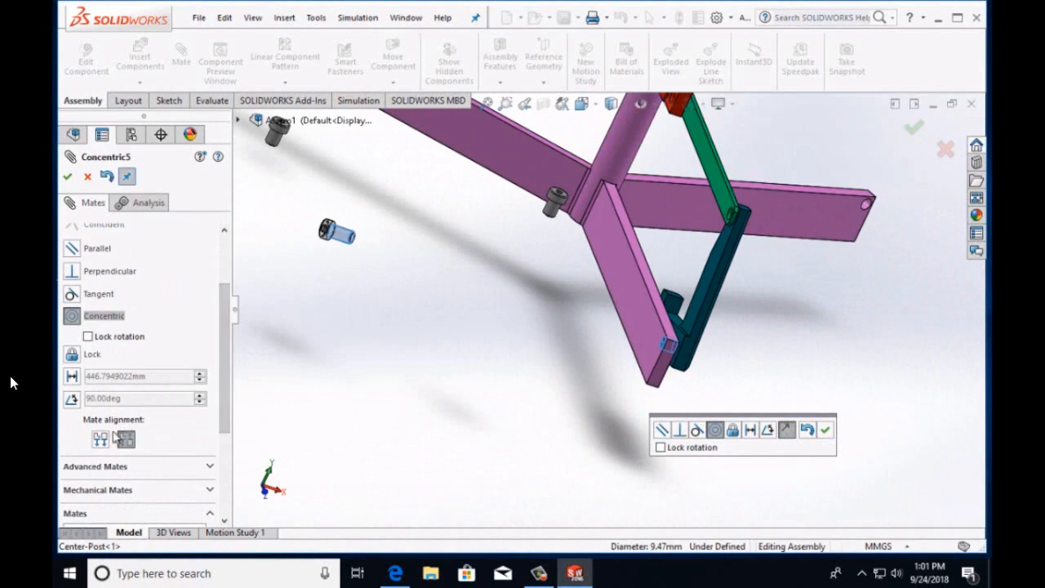
click(100, 439)
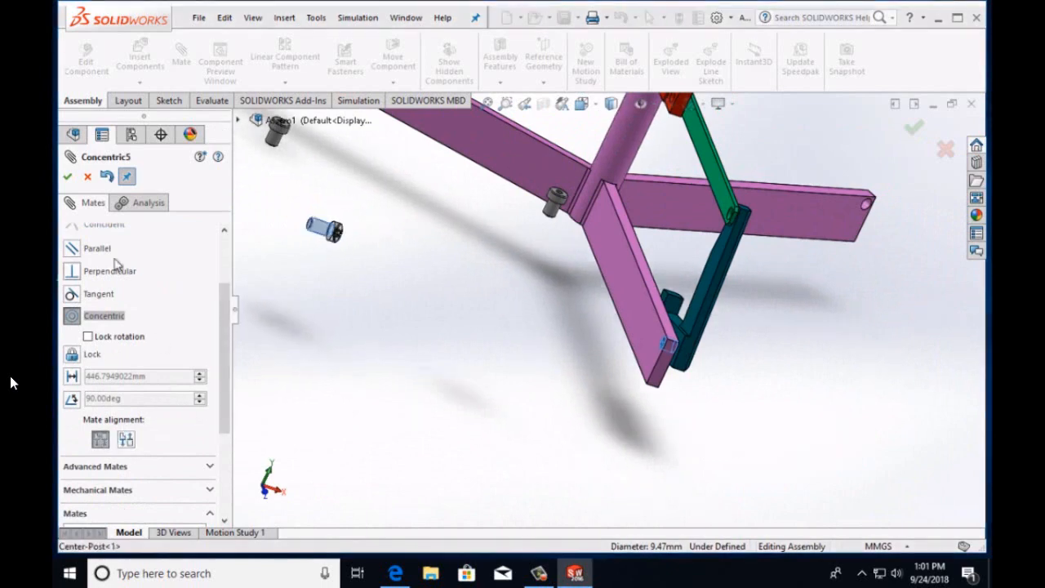
click(68, 176)
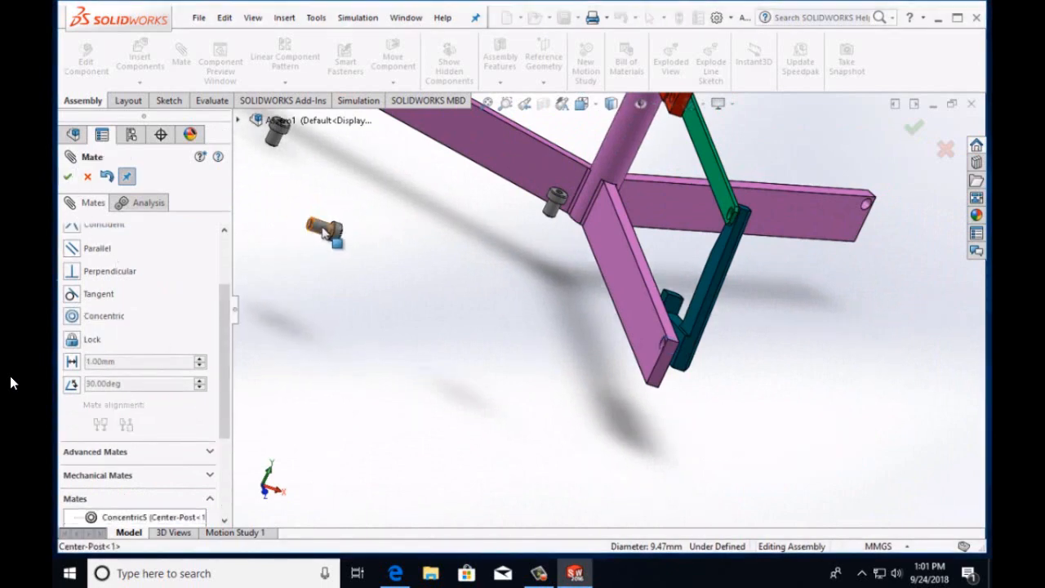
Slide Pin-Long along its axis out of the Center-Post's front leg until it sits clear of the Claw's outer side
drag(327, 233, 727, 399)
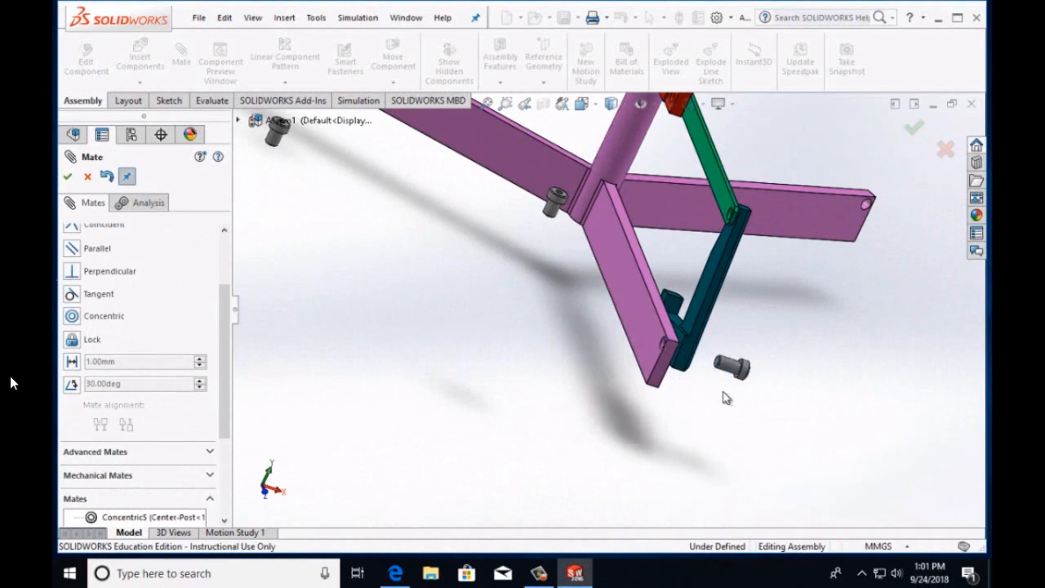
key(Left)
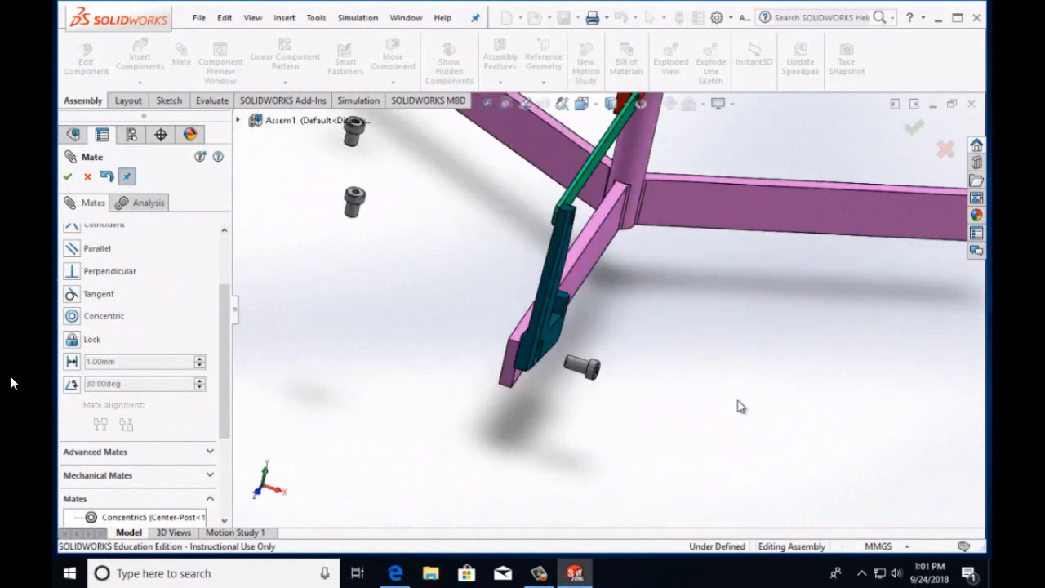
key(Left)
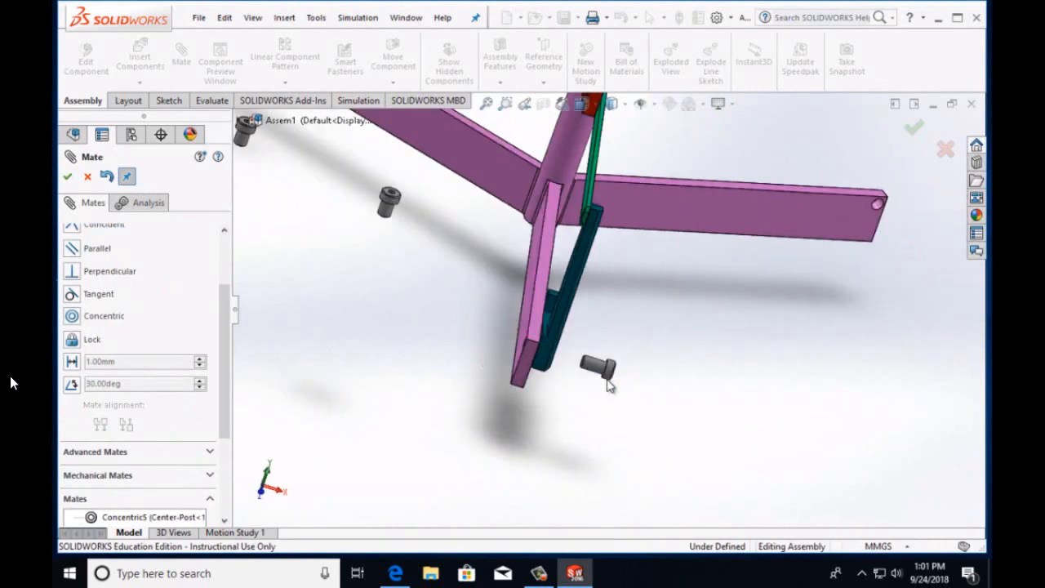
drag(609, 386, 560, 370)
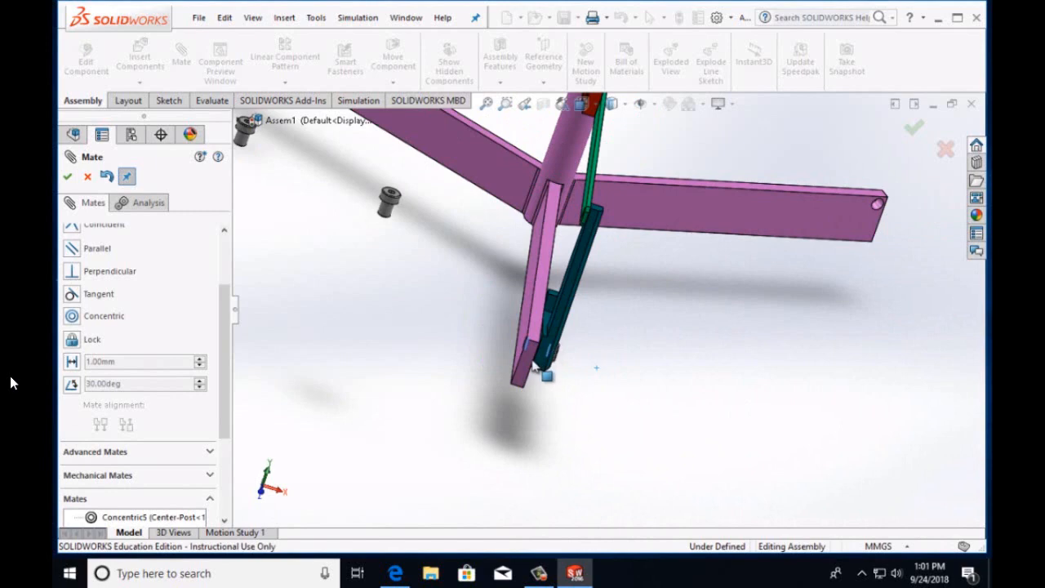
drag(532, 364, 594, 387)
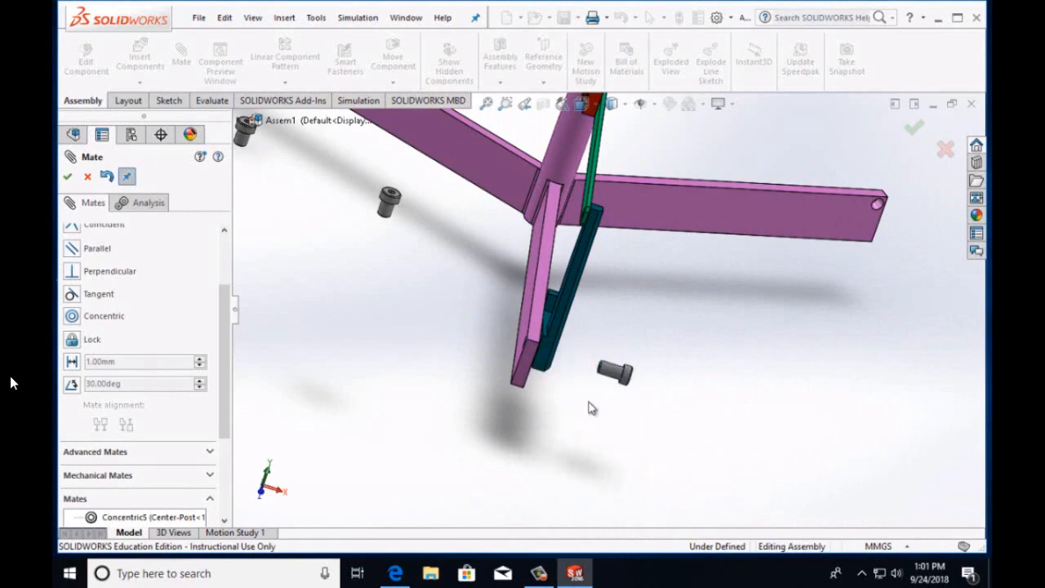
key(Left)
key(Left)
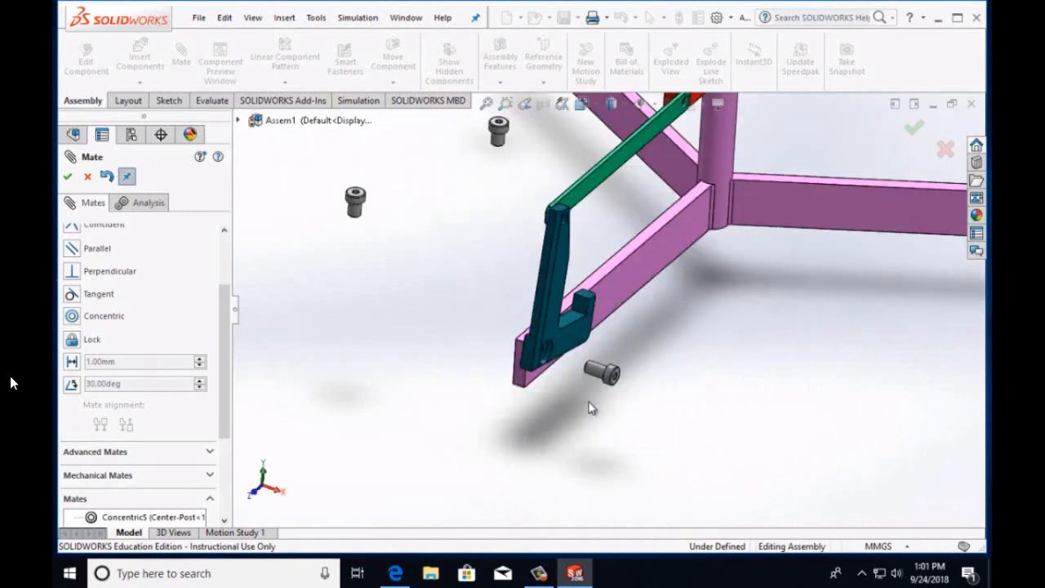
drag(595, 375, 671, 402)
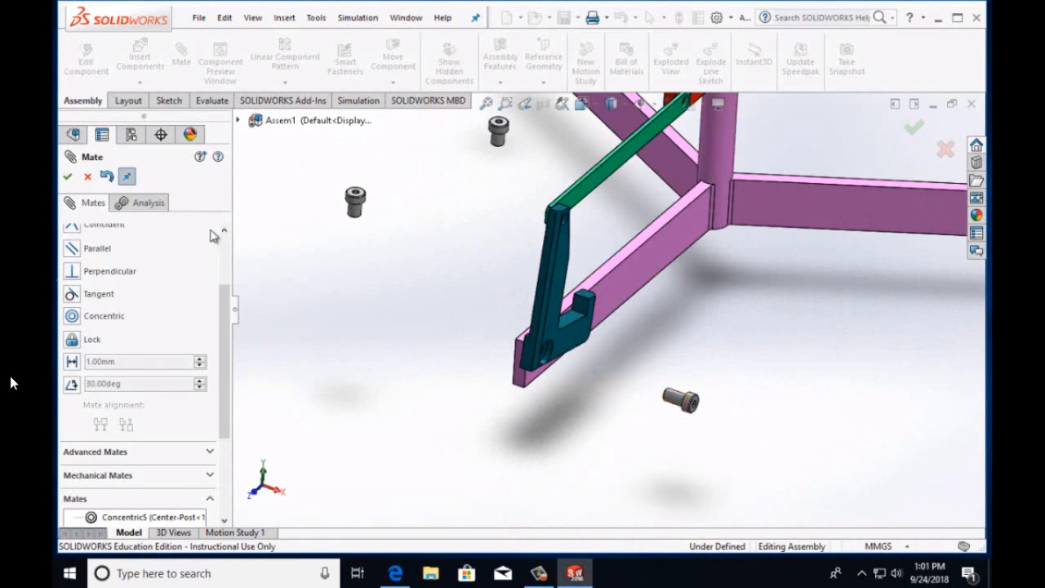
click(67, 176)
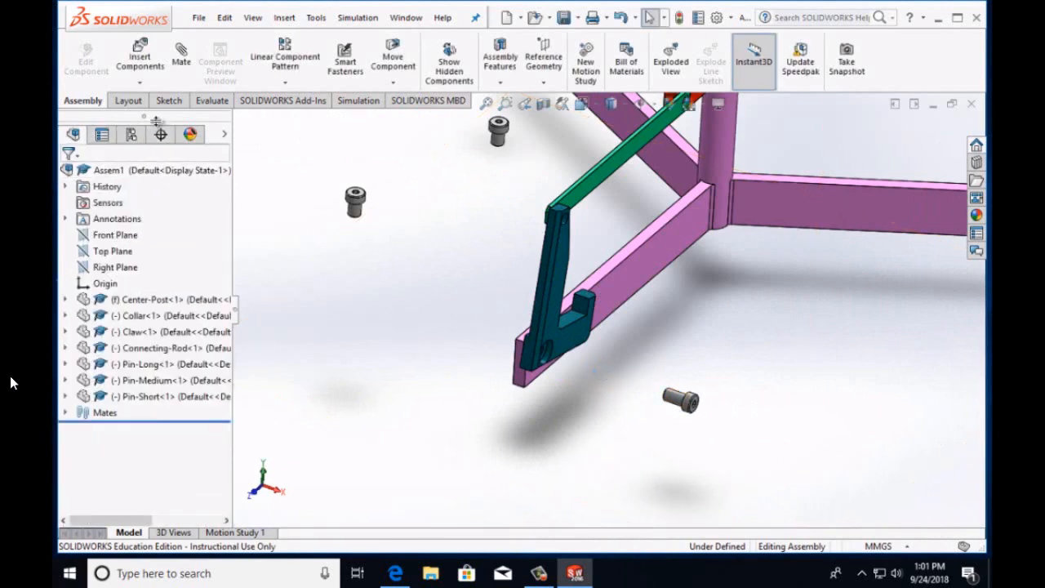
Add a coincident mate between the counterbore floor of the Claw's lower hole and the underside of Pin-Long's head
click(182, 55)
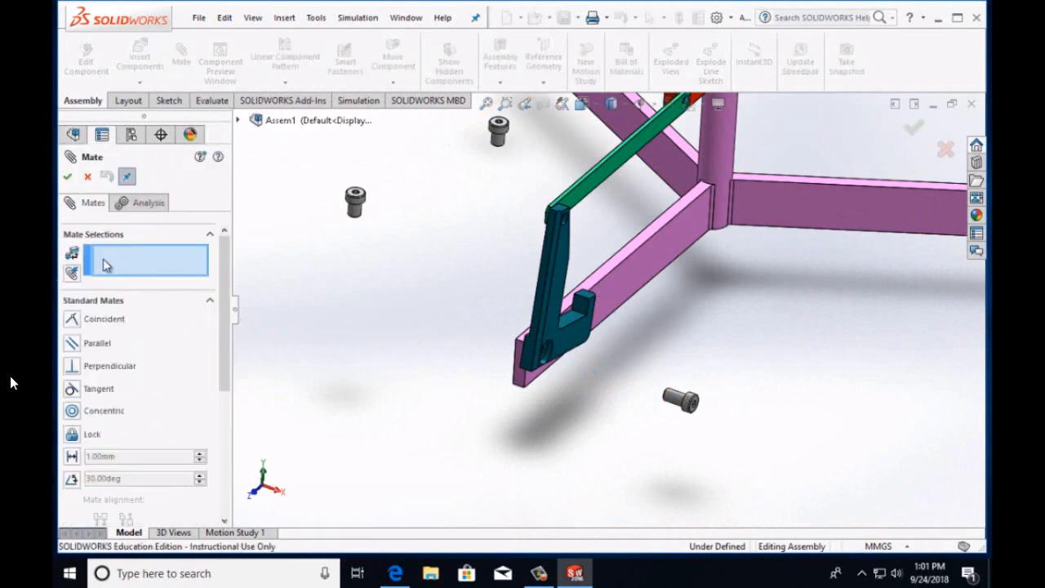
scroll(572, 417, down, 4)
scroll(542, 381, down, 3)
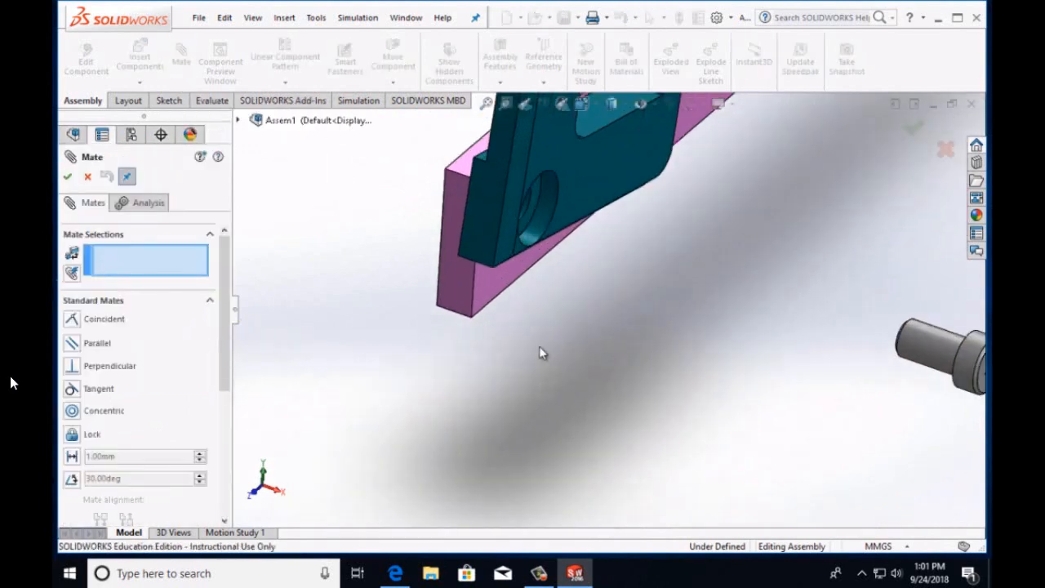
click(529, 229)
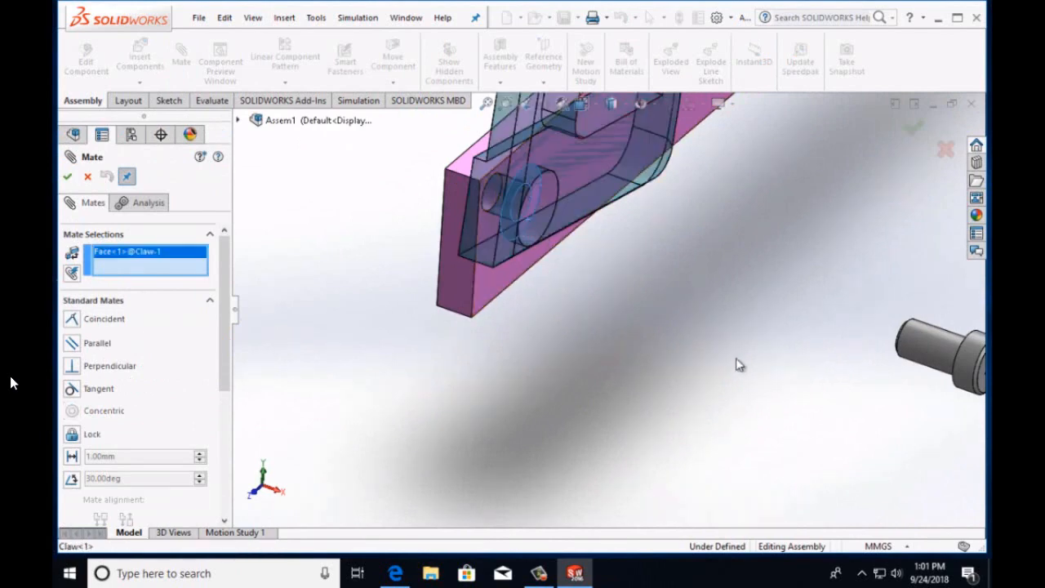
key(Right)
key(Right)
key(Right)
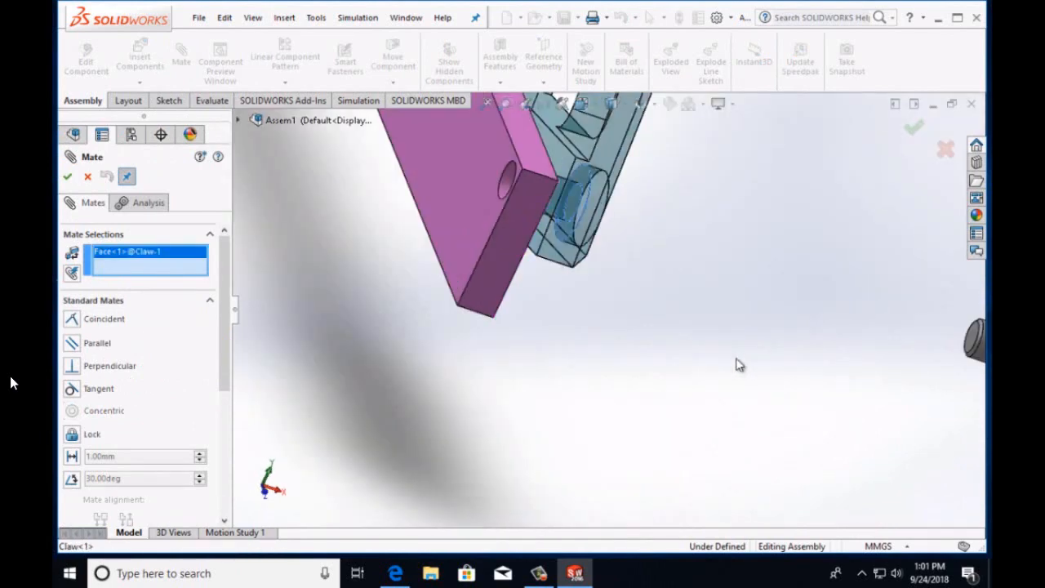
scroll(823, 356, up, 2)
scroll(872, 387, down, 2)
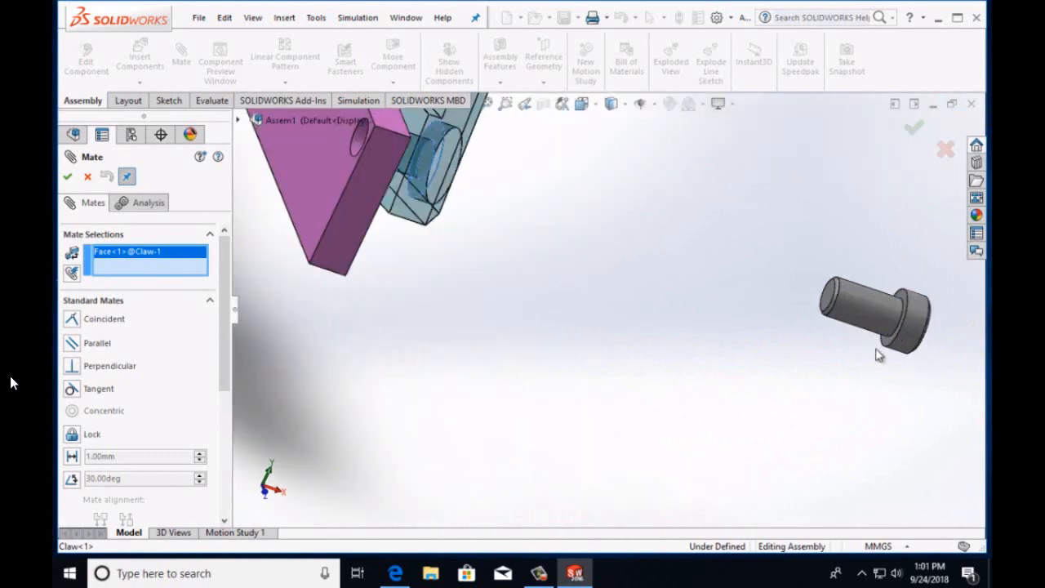
click(884, 351)
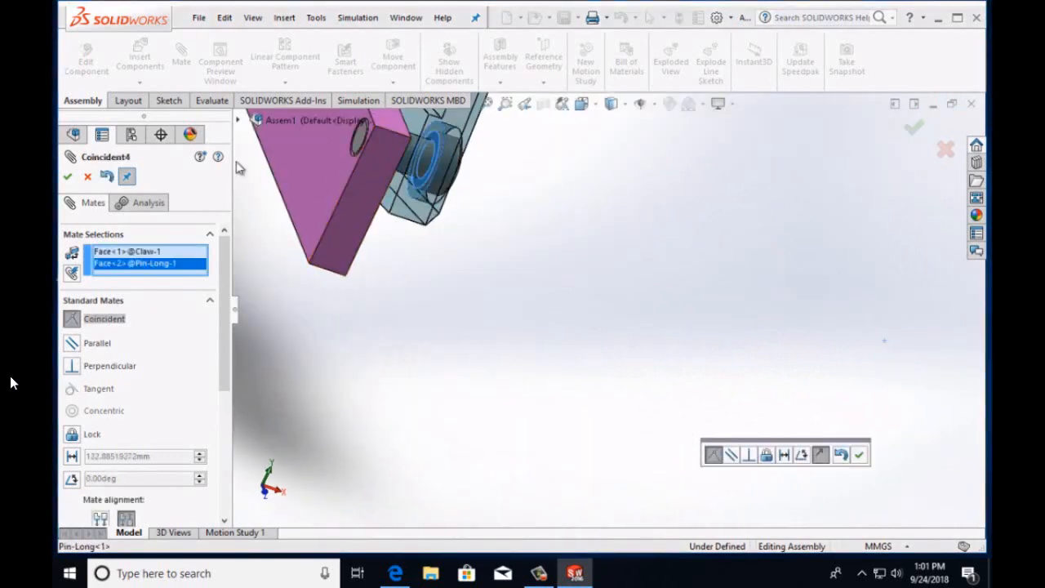
click(67, 176)
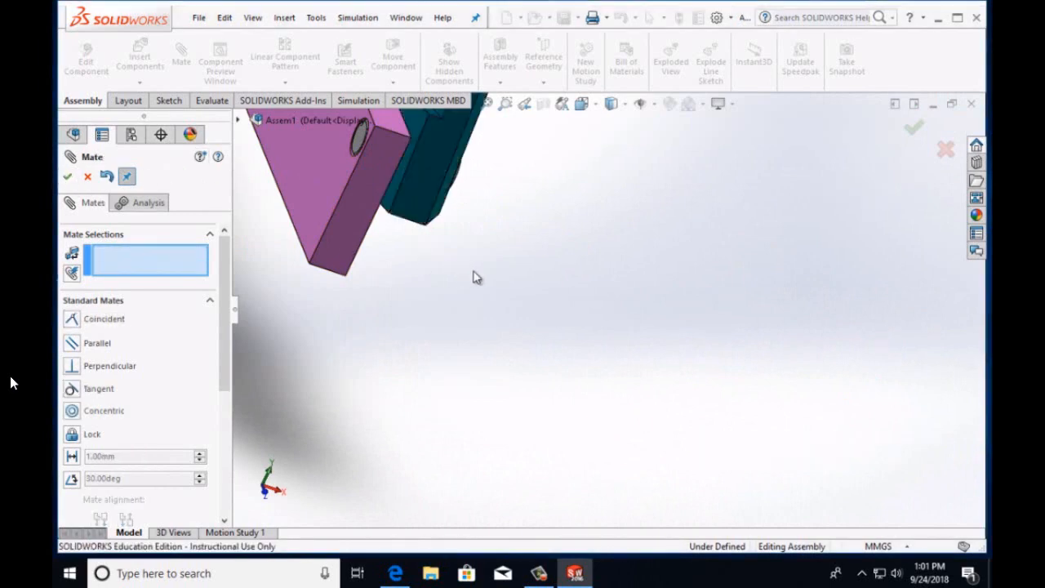
key(Left)
key(Left)
key(Left)
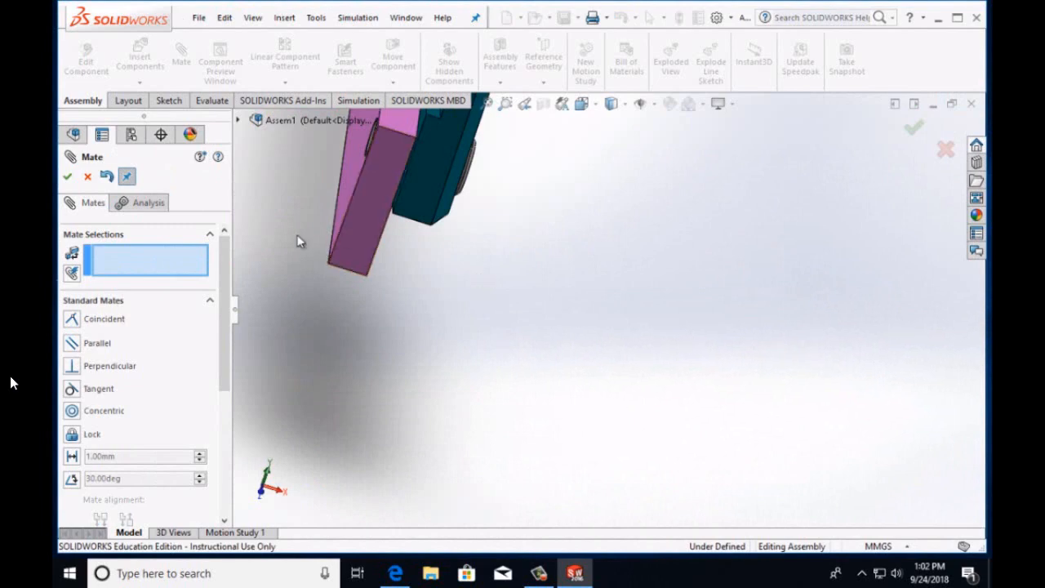
click(68, 176)
Move Pin-Medium and Pin-Short to the open space beside the Claw's outer side
scroll(478, 310, up, 6)
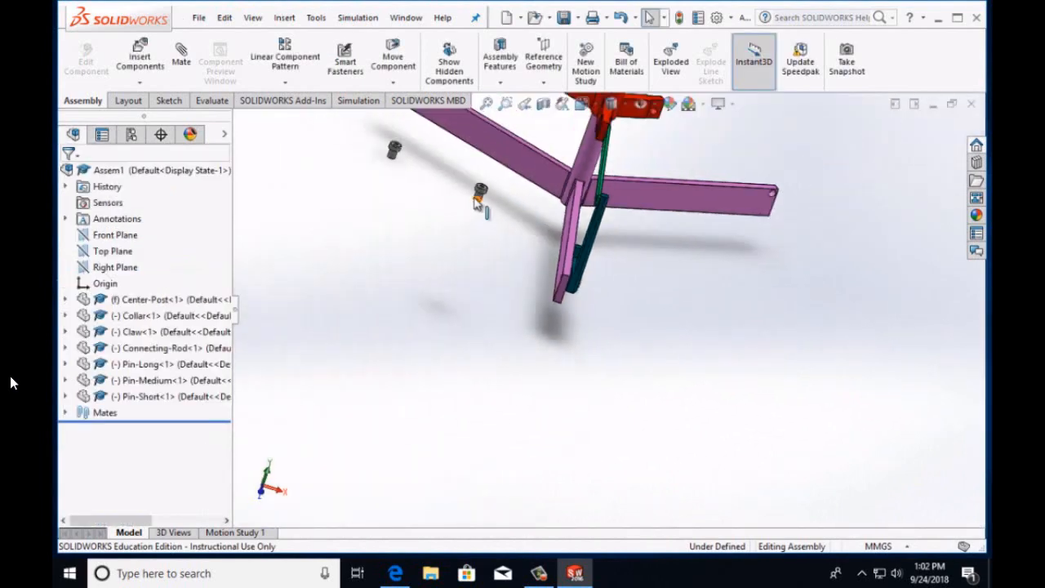
drag(480, 192, 698, 274)
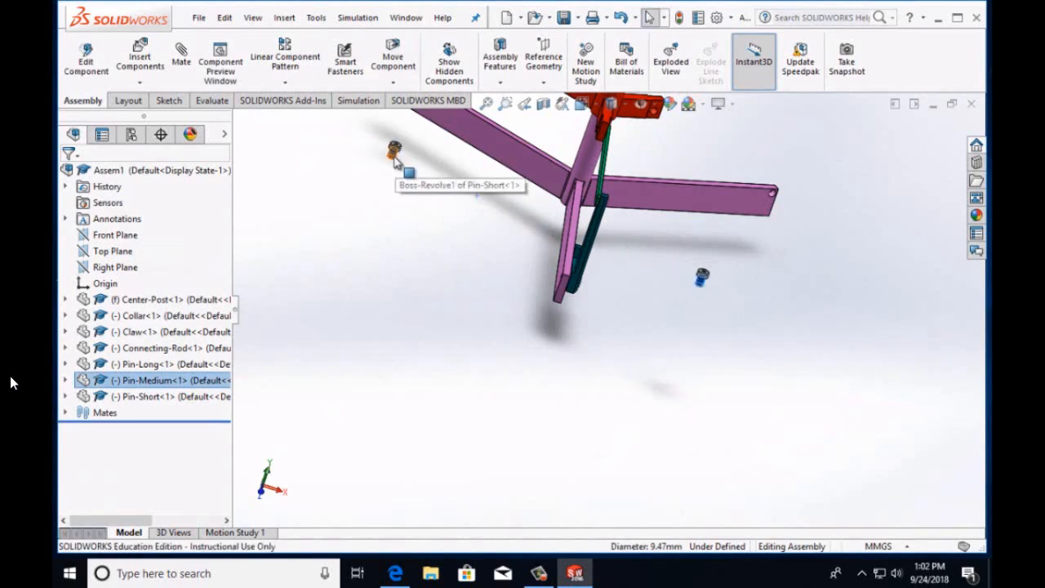
drag(397, 157, 652, 269)
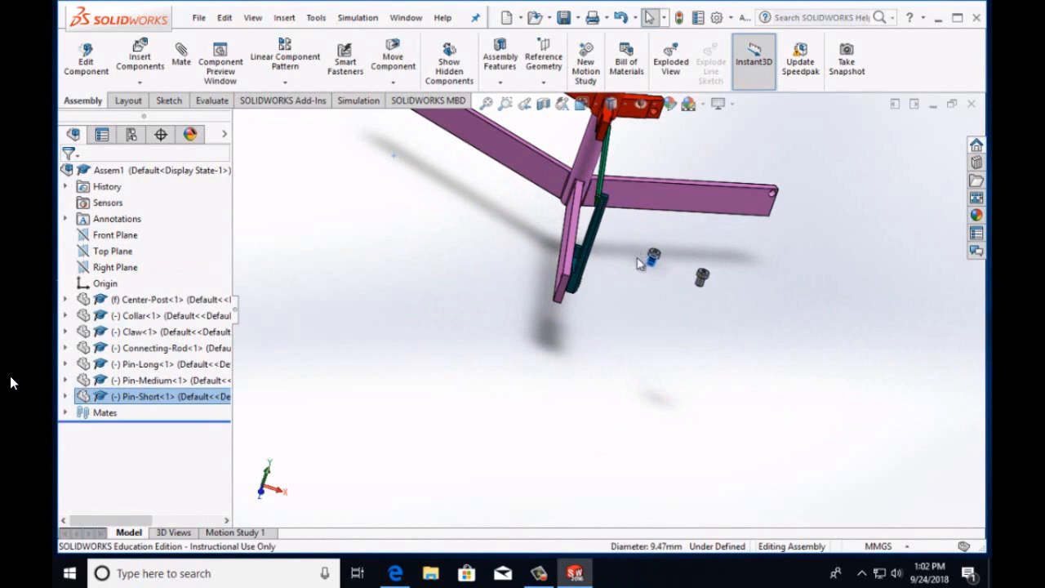
click(399, 259)
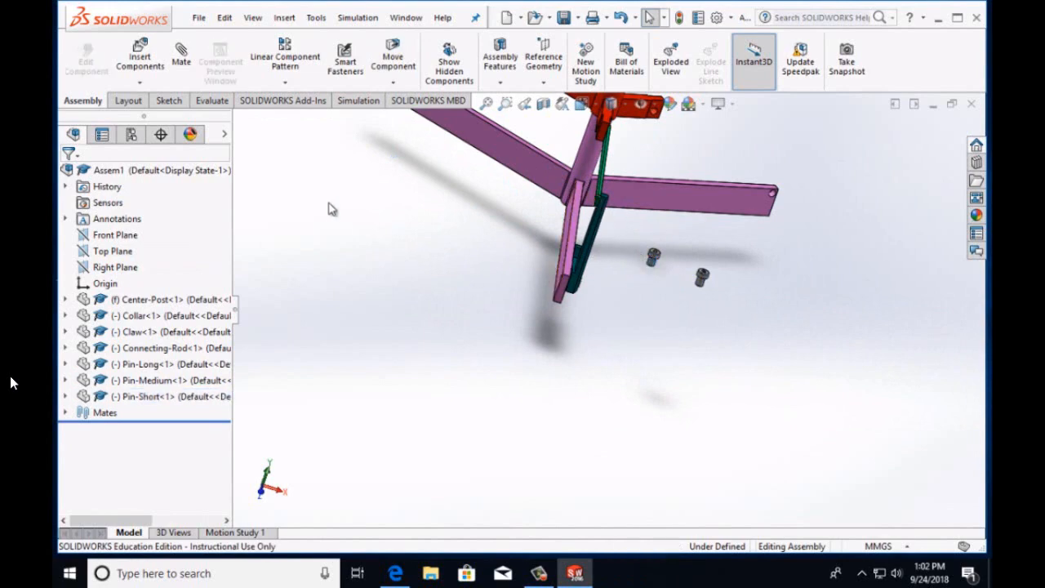
Add a concentric mate between Pin-Short's shaft and the hole at the Connecting-Rod's lower end
click(182, 58)
scroll(450, 285, down, 3)
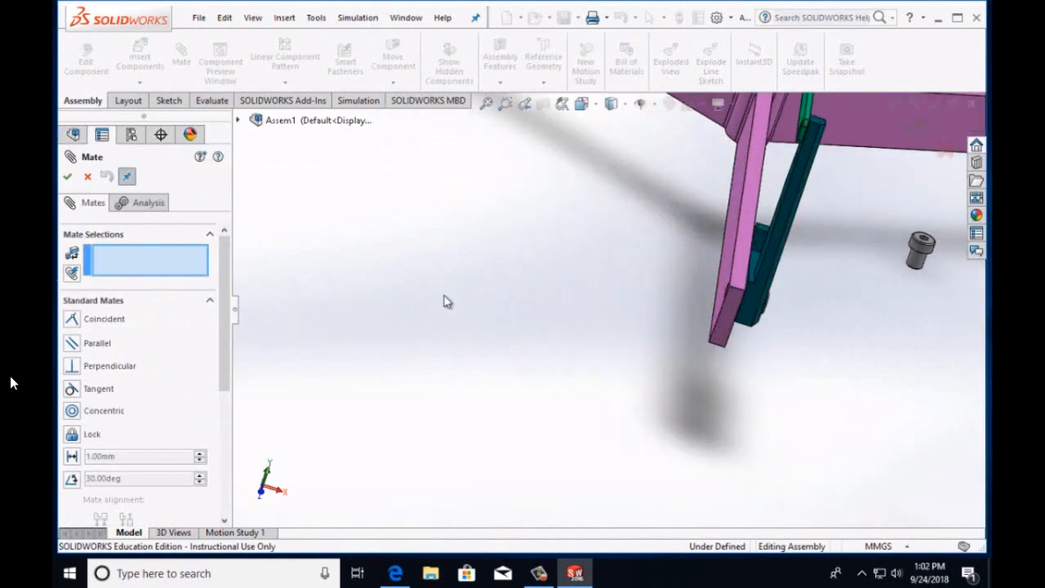
click(914, 253)
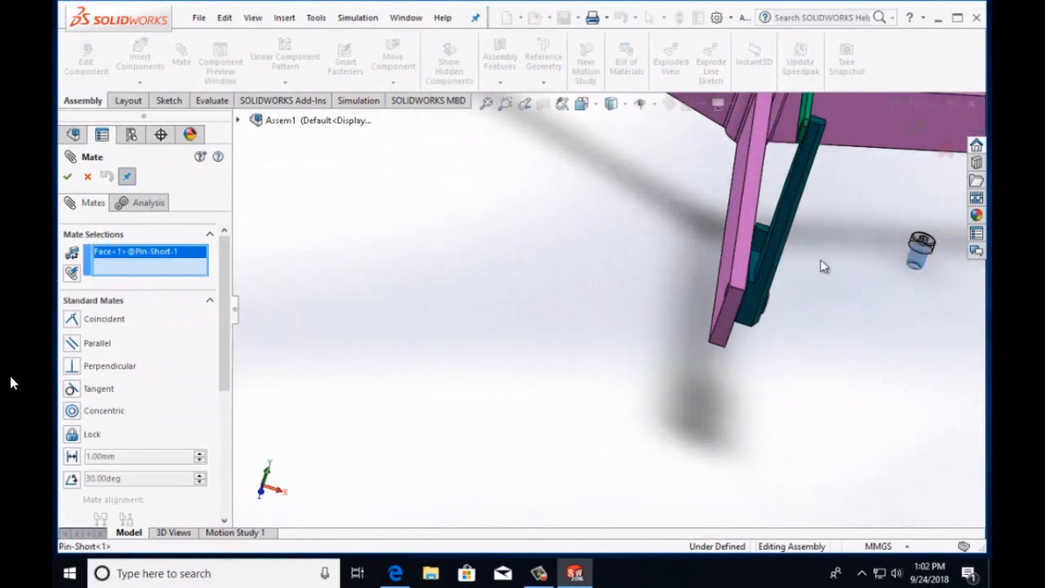
scroll(821, 263, up, 2)
scroll(665, 224, down, 2)
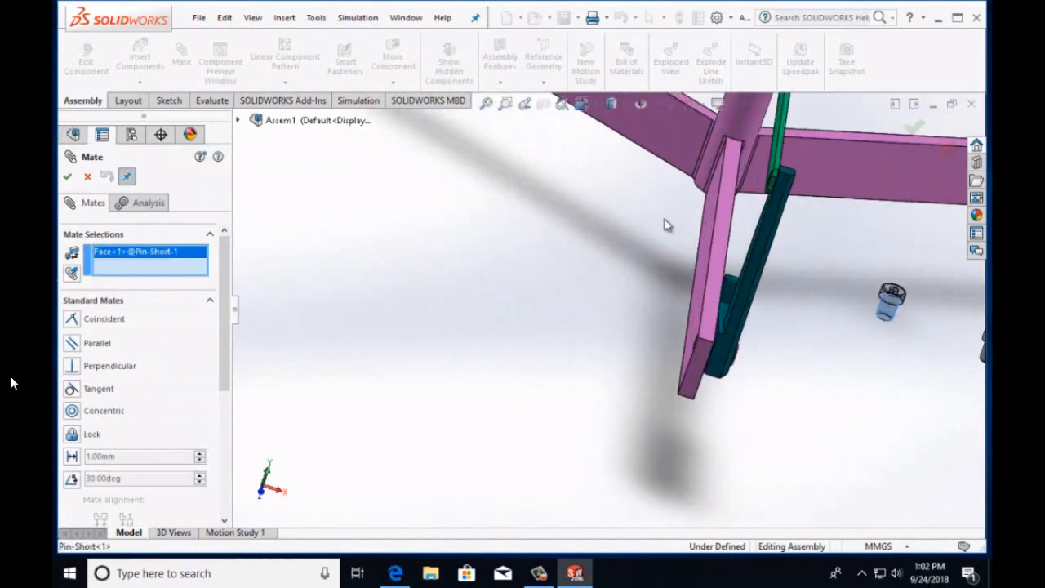
scroll(664, 220, down, 2)
scroll(831, 199, down, 2)
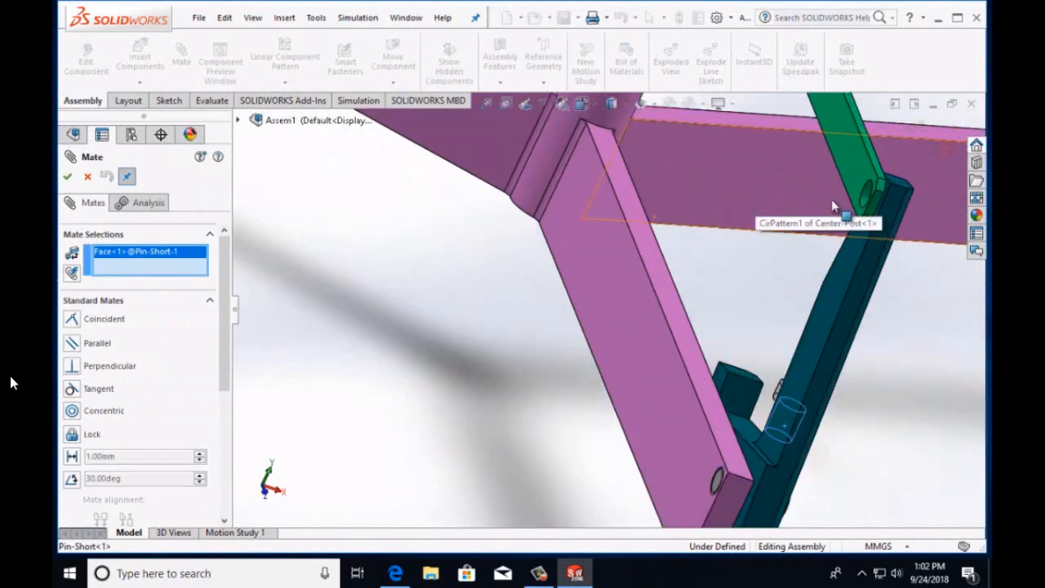
click(858, 205)
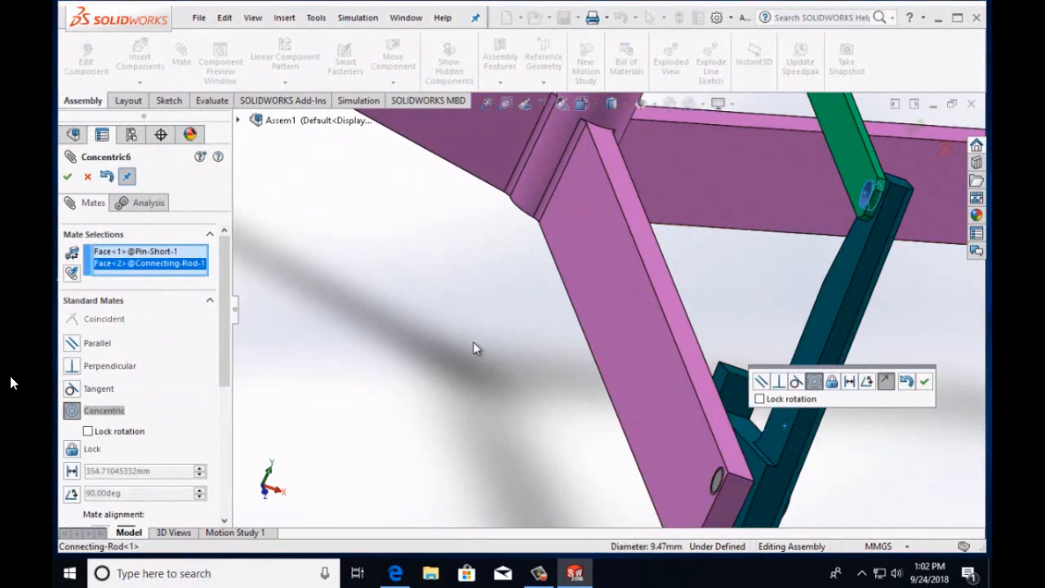
scroll(472, 348, up, 4)
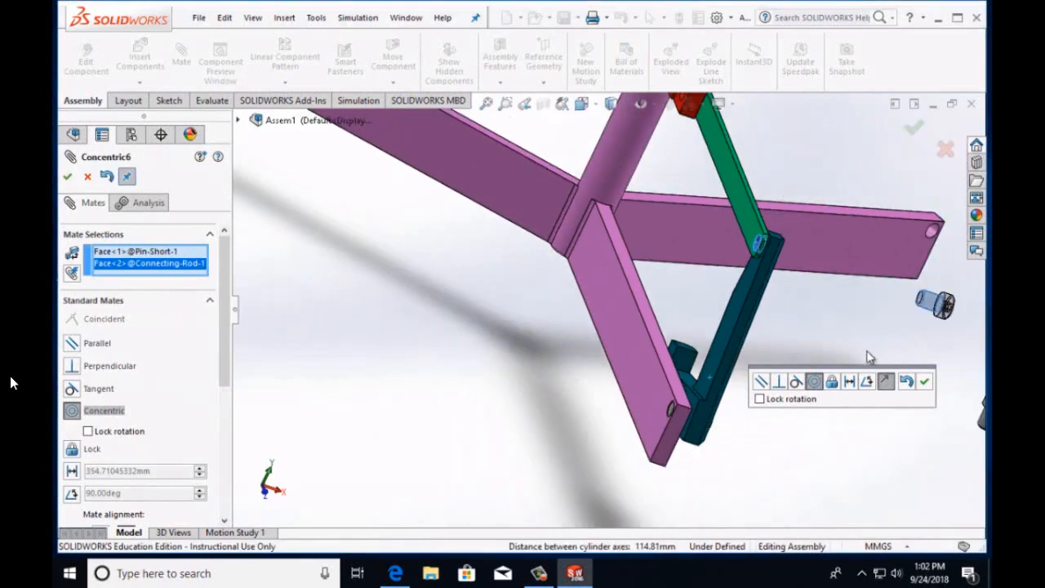
click(67, 176)
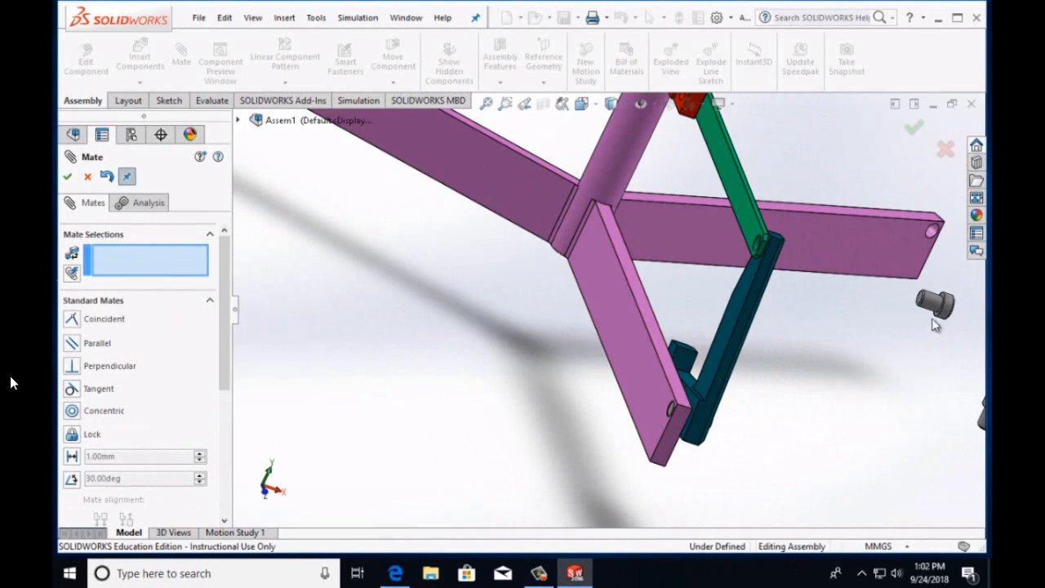
Add a coincident mate between the underside of Pin-Short's head and the Claw's outer face
scroll(932, 320, down, 5)
scroll(921, 331, down, 1)
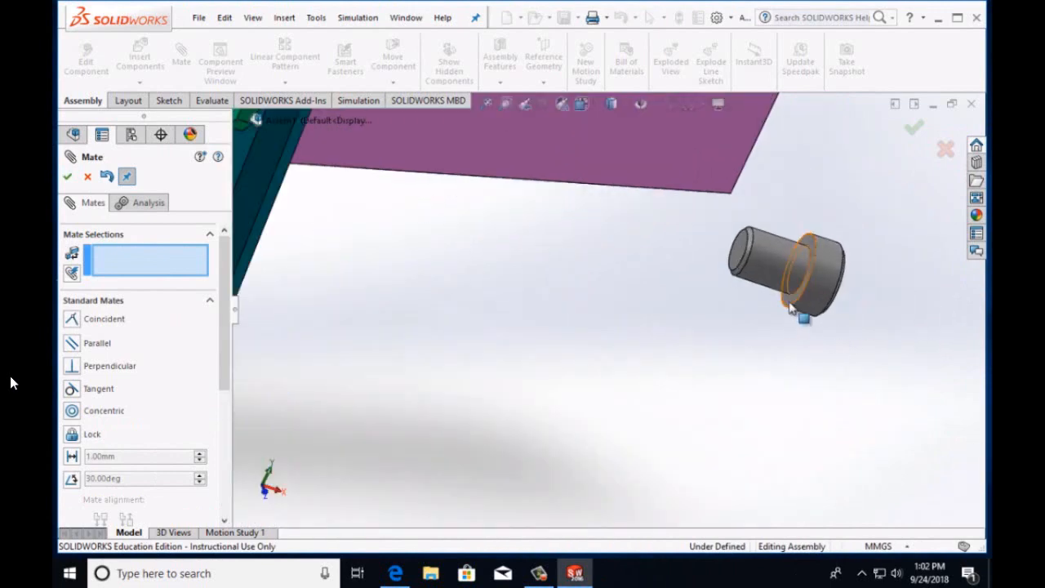
click(793, 314)
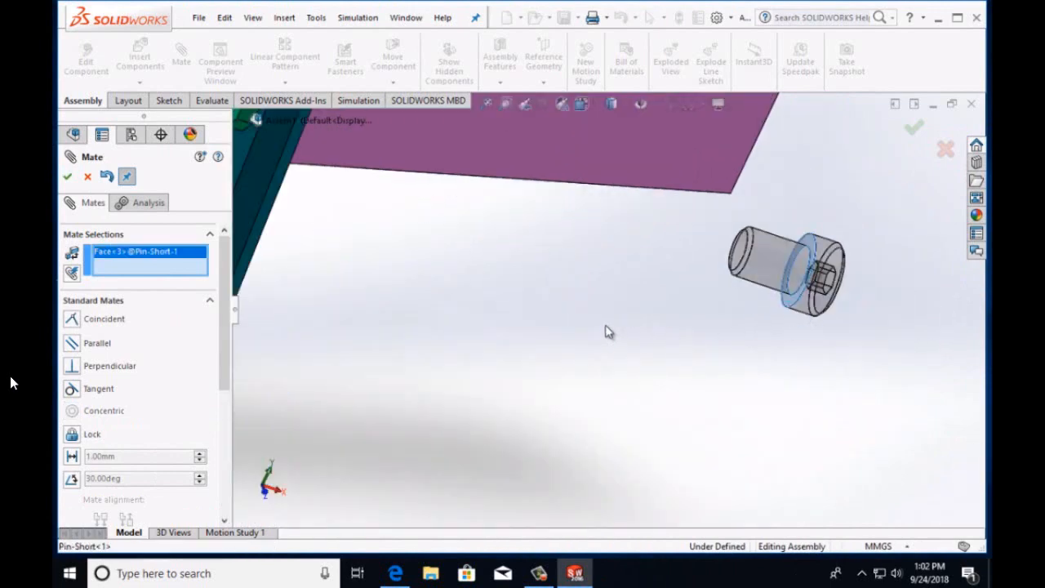
key(Left)
scroll(522, 312, up, 8)
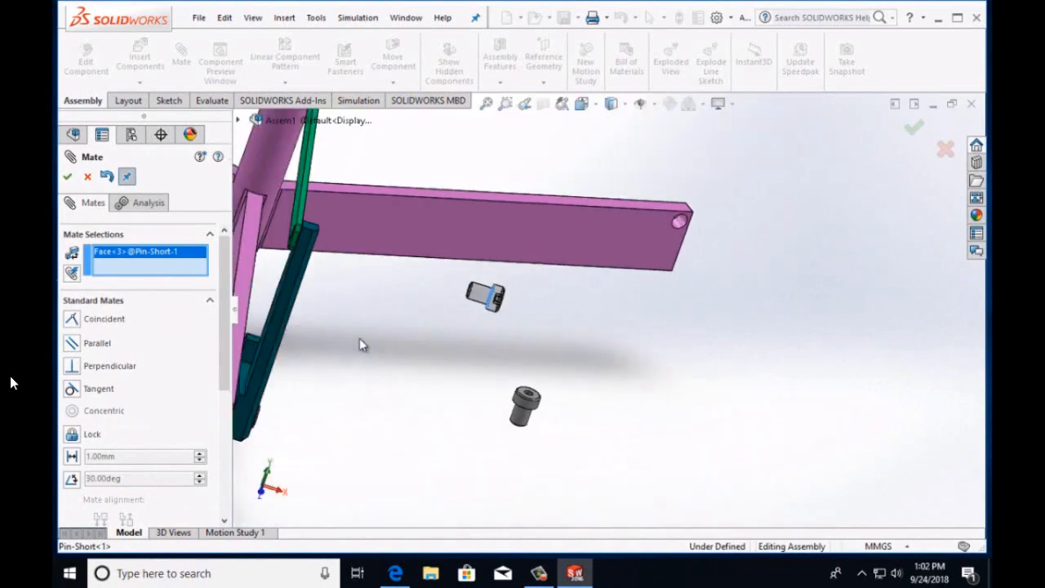
key(Left)
key(Left)
key(Left)
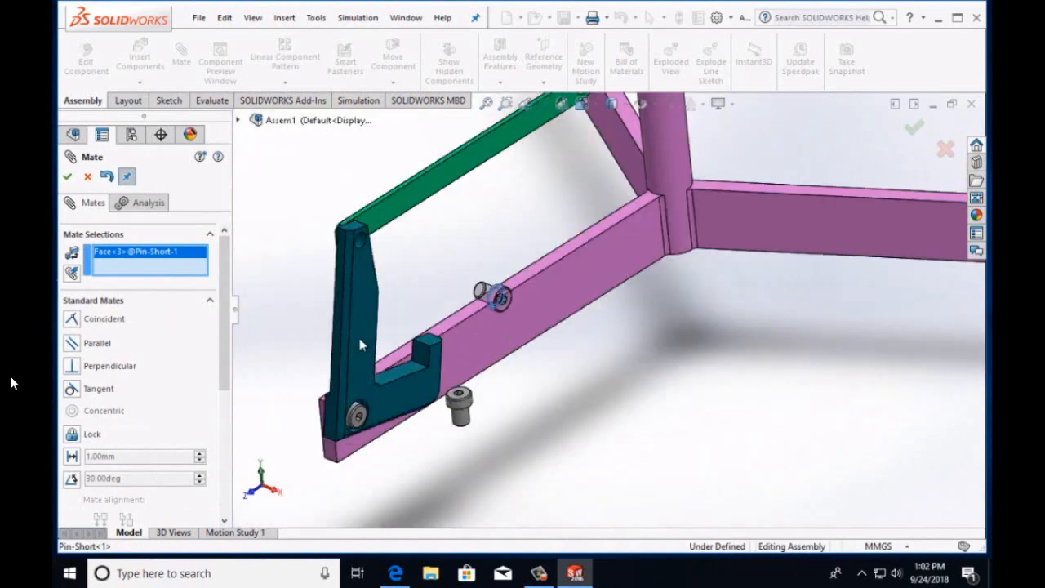
key(Left)
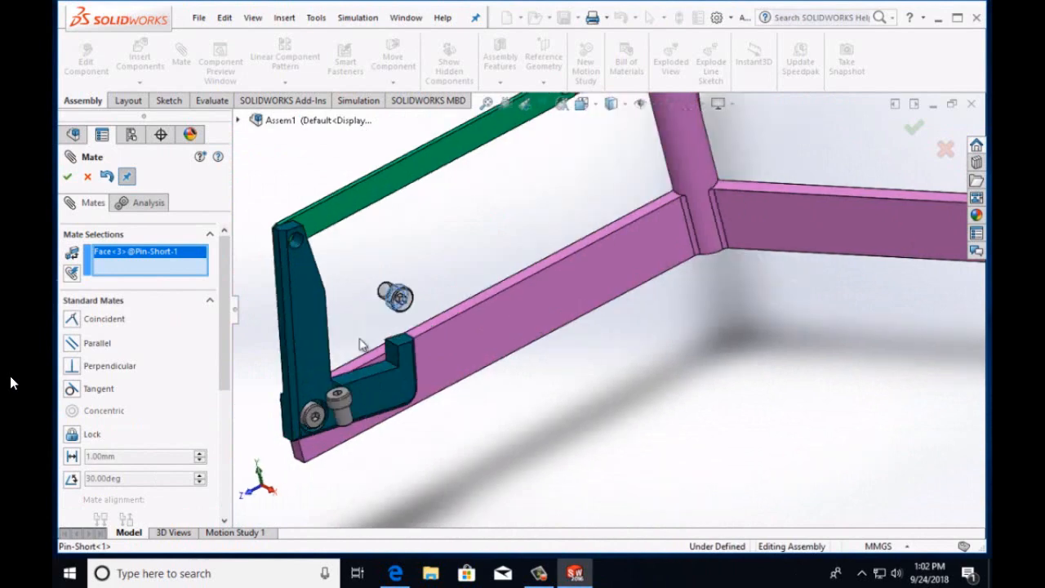
click(360, 339)
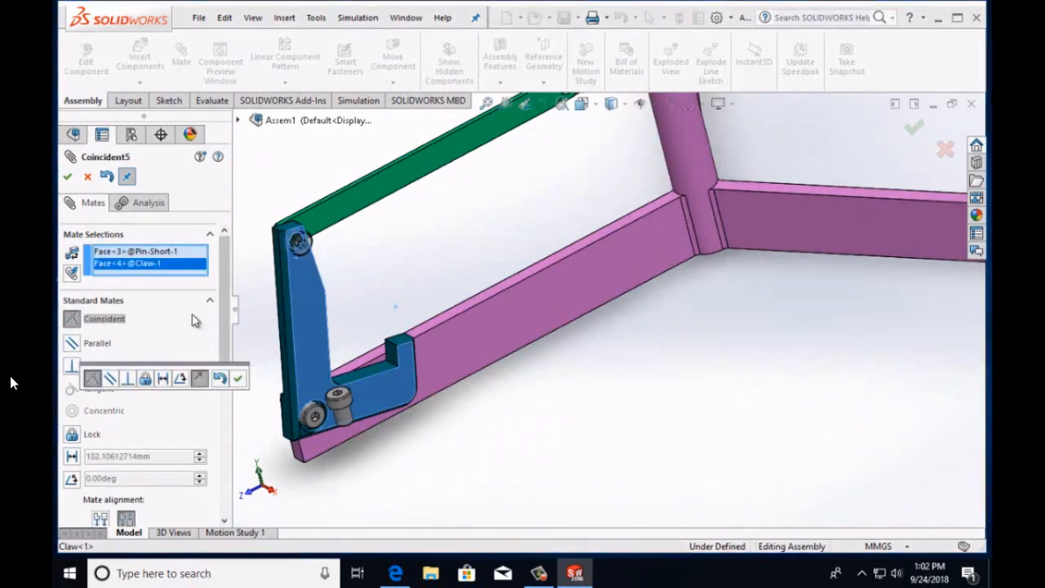
click(68, 176)
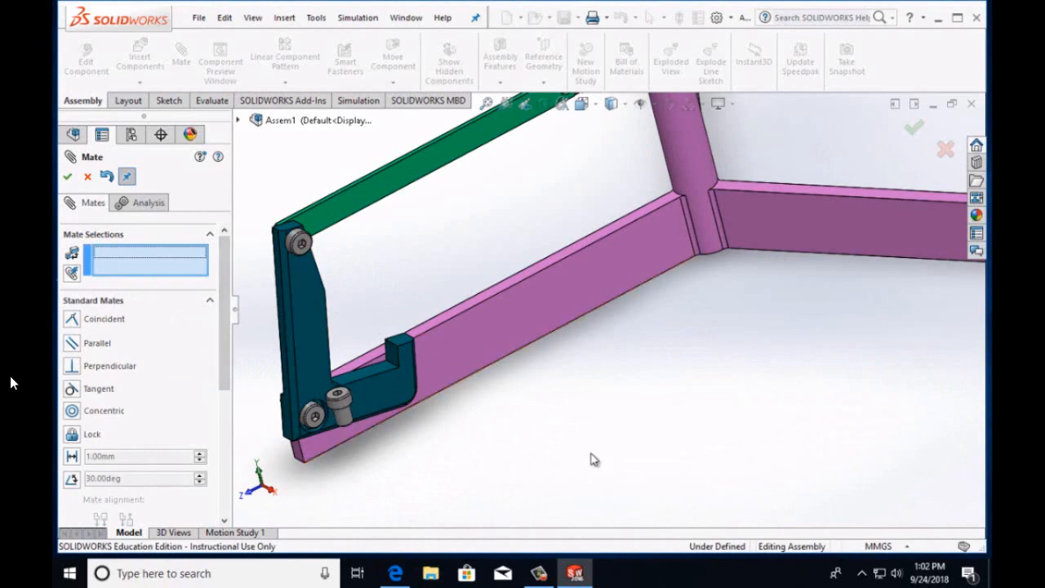
key(Left)
key(Left)
key(Left)
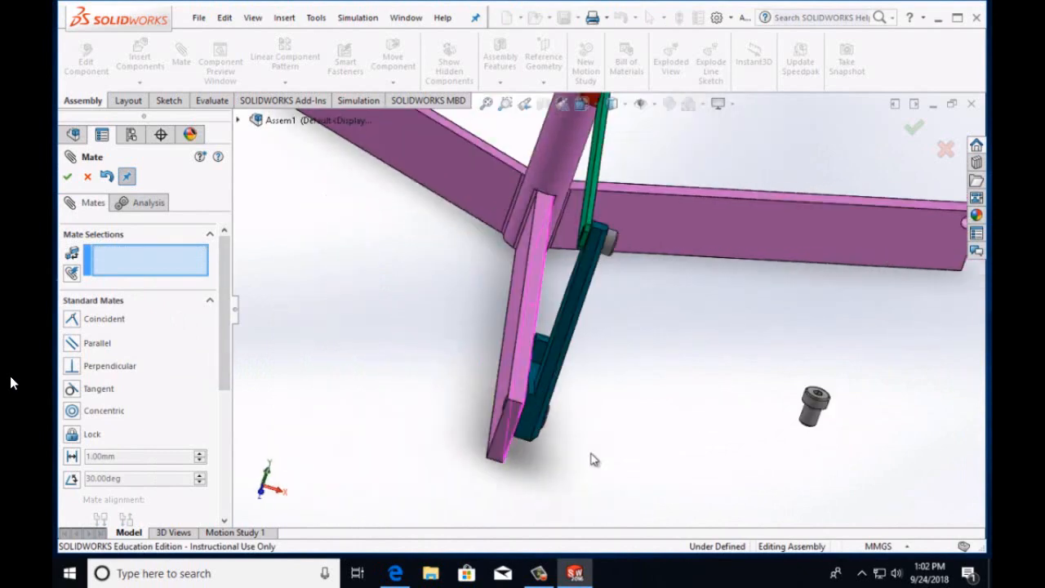
Add a concentric mate between Pin-Medium's shaft and the hole in the Collar arm beside the Connecting-Rod's upper end
key(Left)
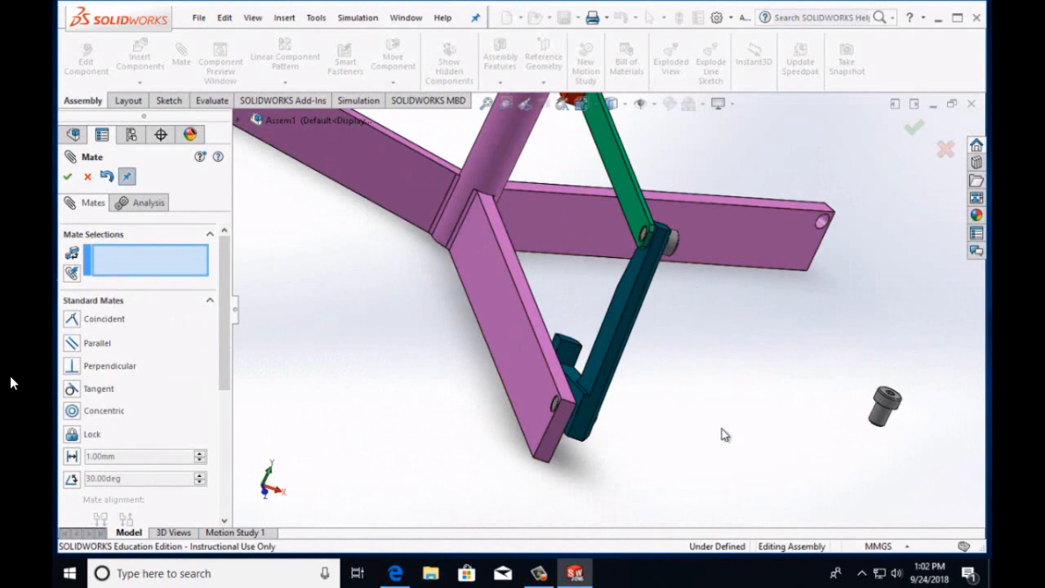
key(Left)
key(Left)
scroll(718, 425, up, 2)
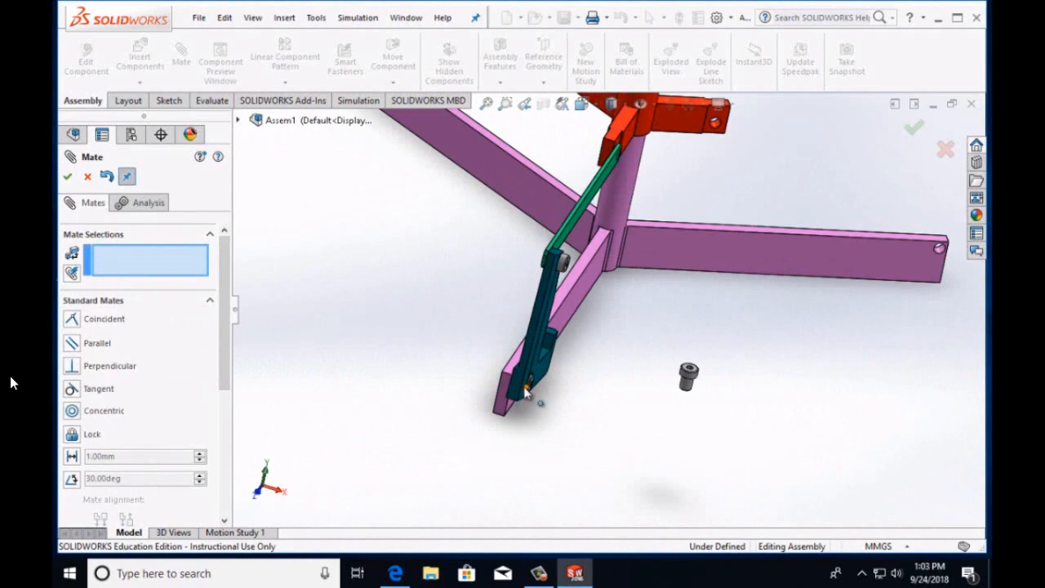
click(68, 178)
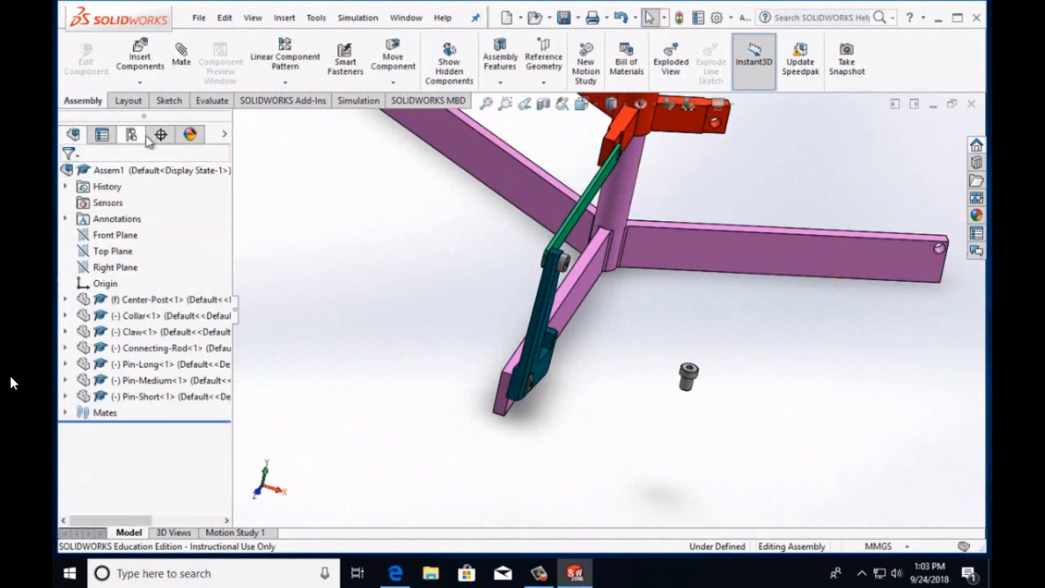
click(181, 57)
scroll(653, 445, down, 2)
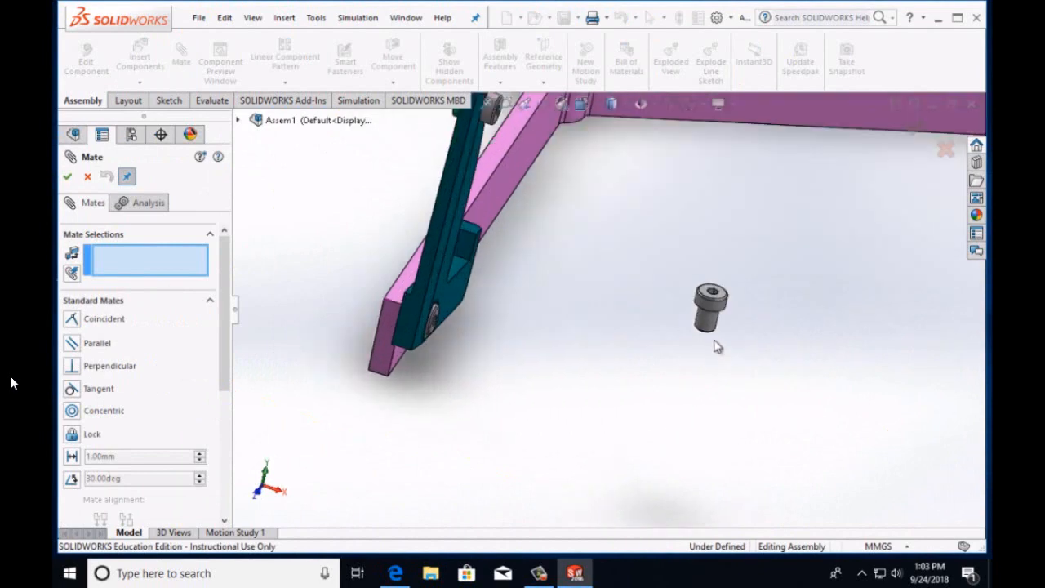
click(720, 334)
scroll(634, 329, up, 2)
scroll(603, 205, down, 4)
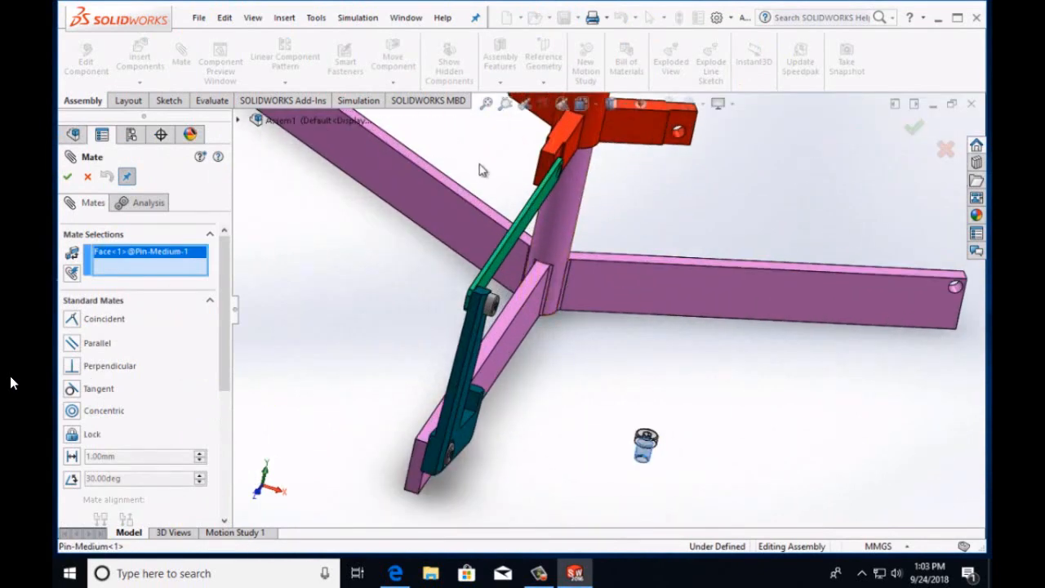
middle_drag(480, 164, 536, 187)
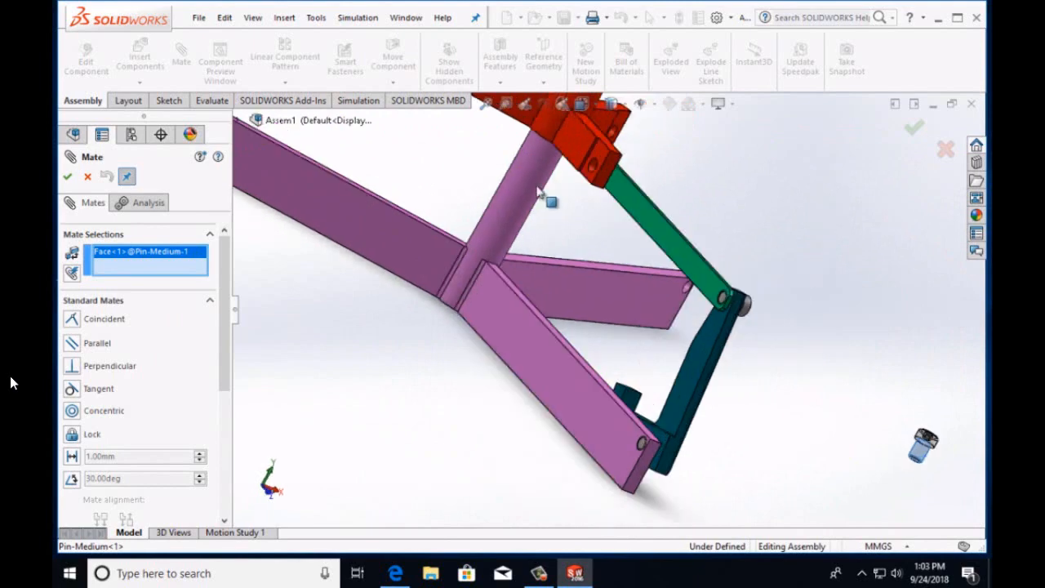
scroll(555, 200, down, 2)
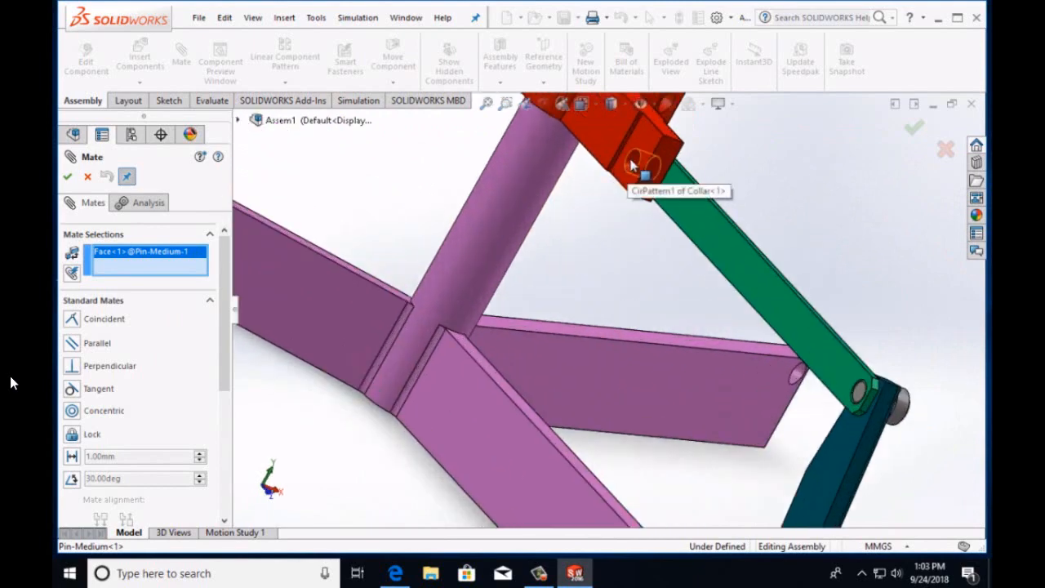
click(633, 165)
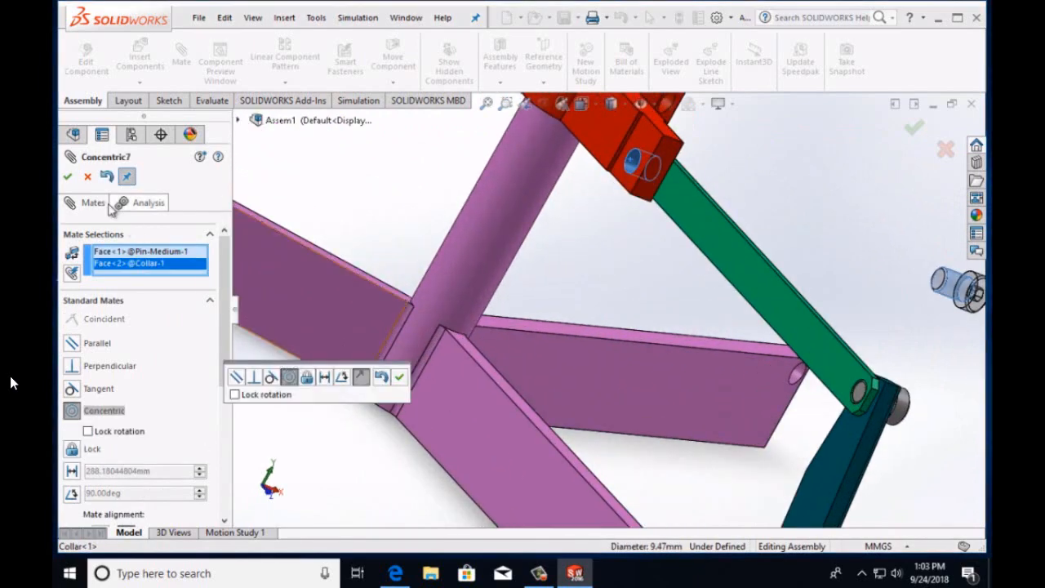
click(68, 176)
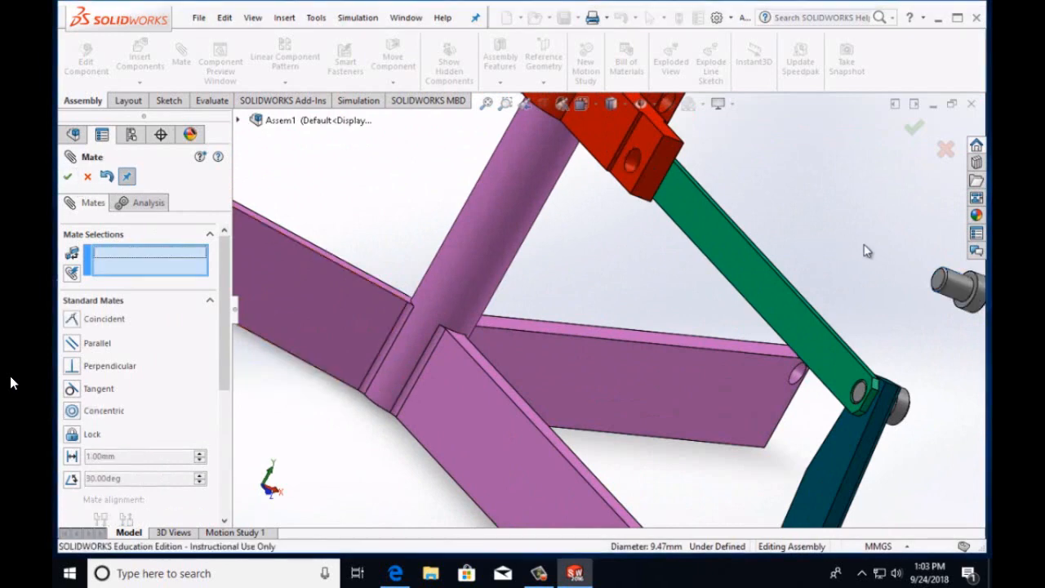
Add a coincident mate between the underside of Pin-Medium's head and the Connecting-Rod's outer face, and finish mating
scroll(972, 342, down, 2)
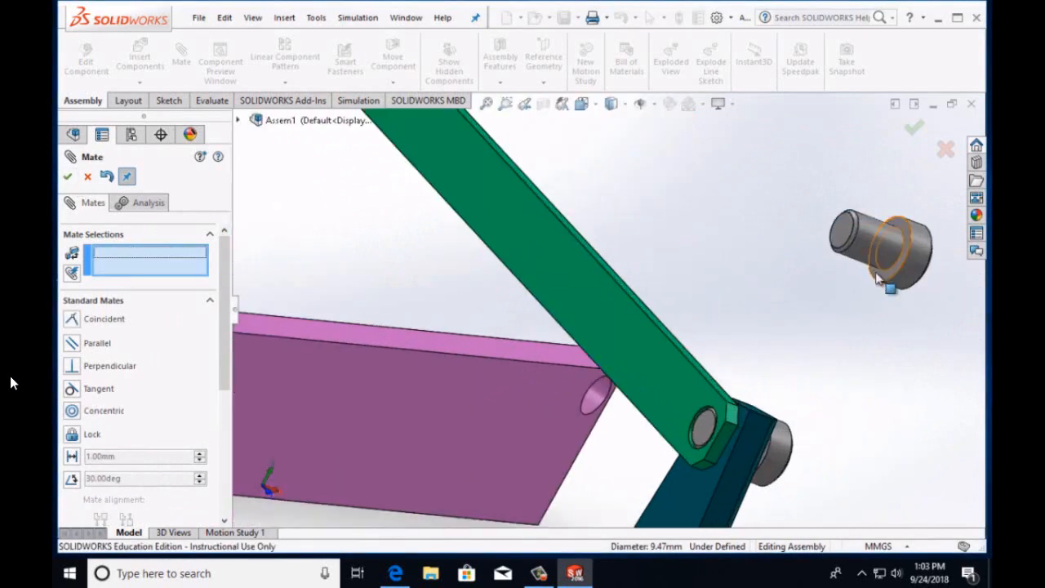
click(877, 279)
key(Left)
key(Left)
key(Left)
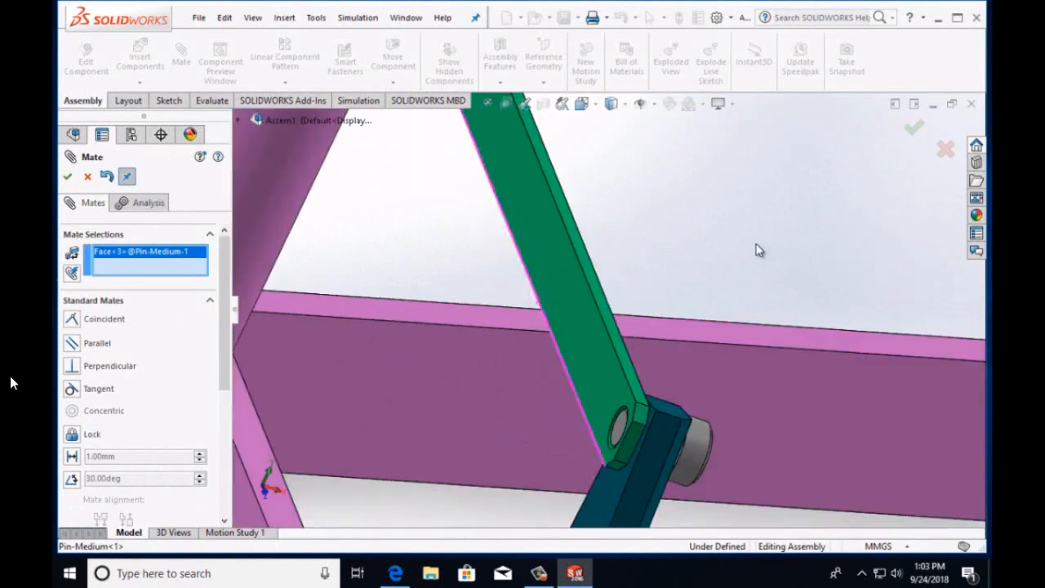
scroll(708, 243, up, 4)
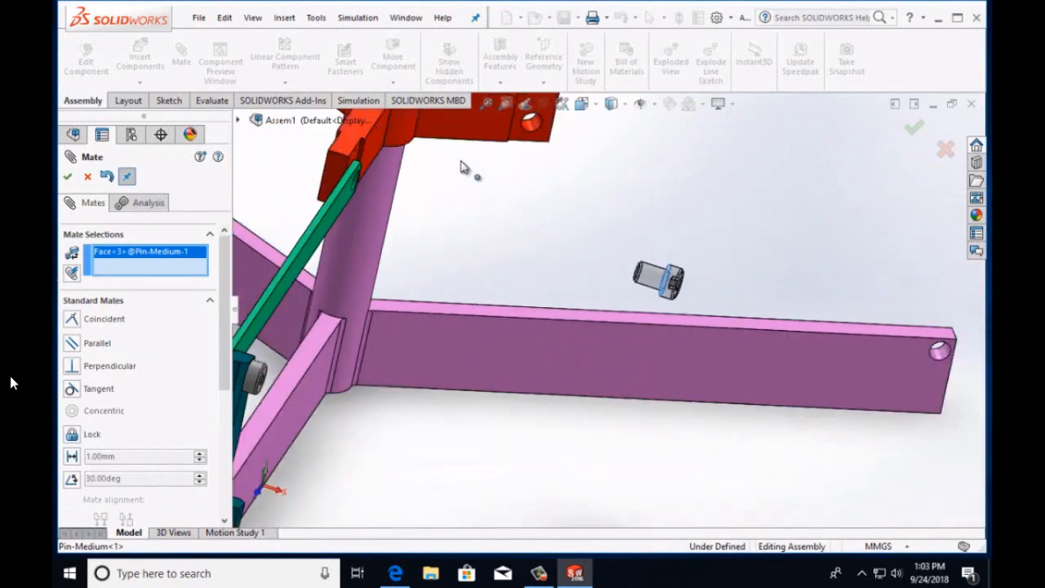
click(351, 190)
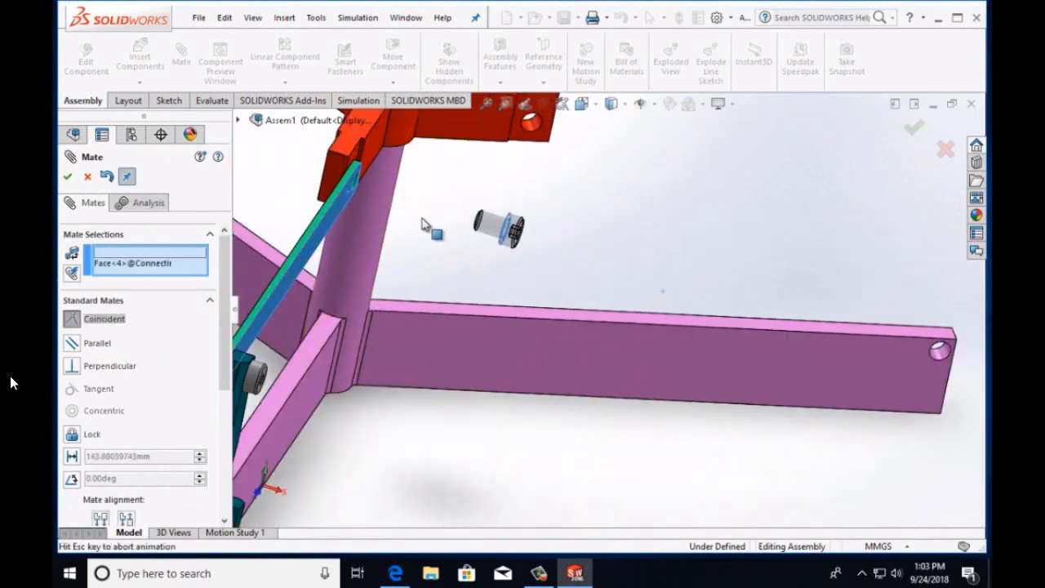
click(67, 177)
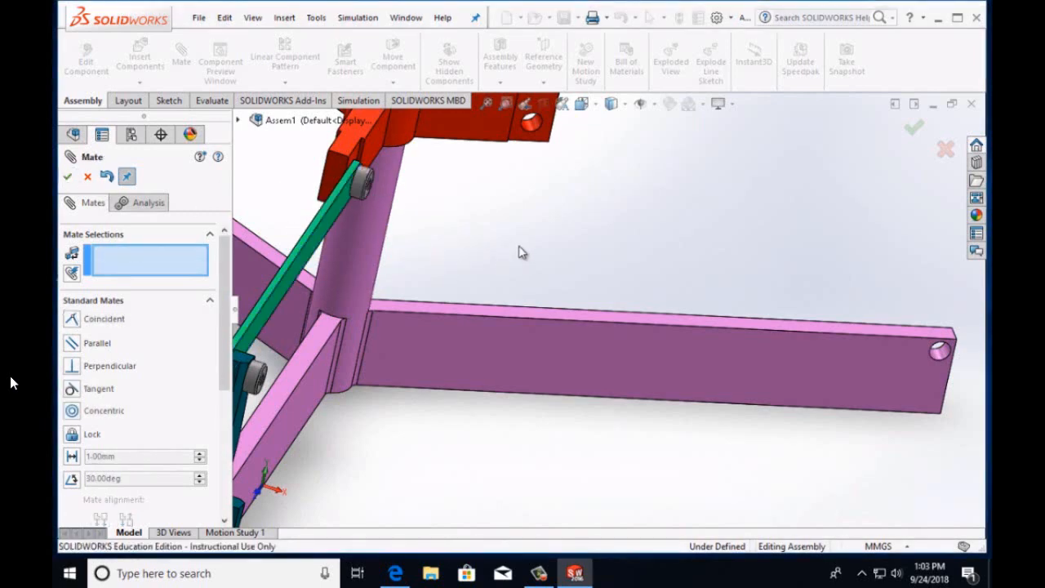
key(Right)
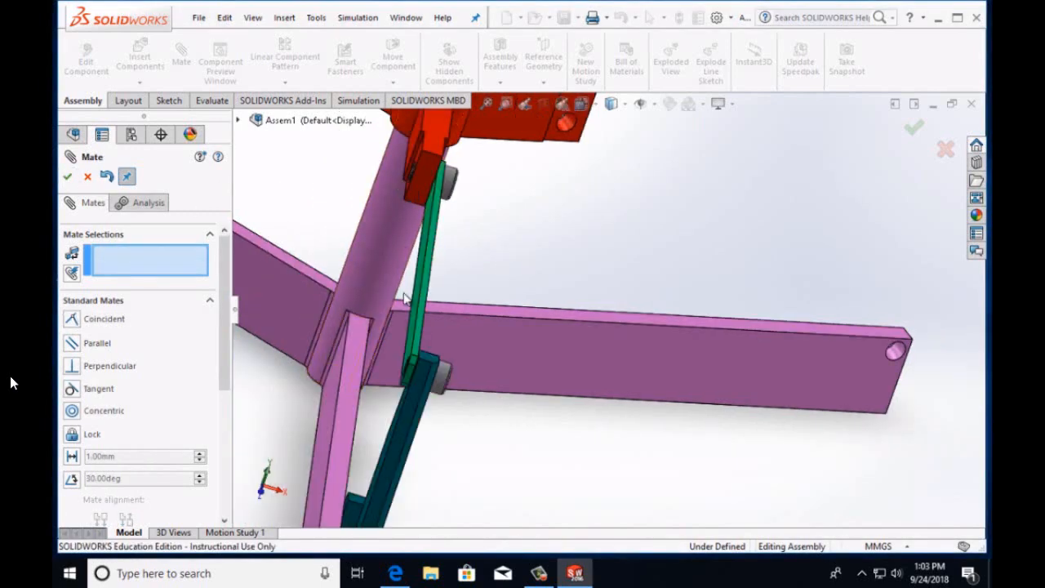
scroll(600, 359, down, 2)
scroll(600, 360, up, 5)
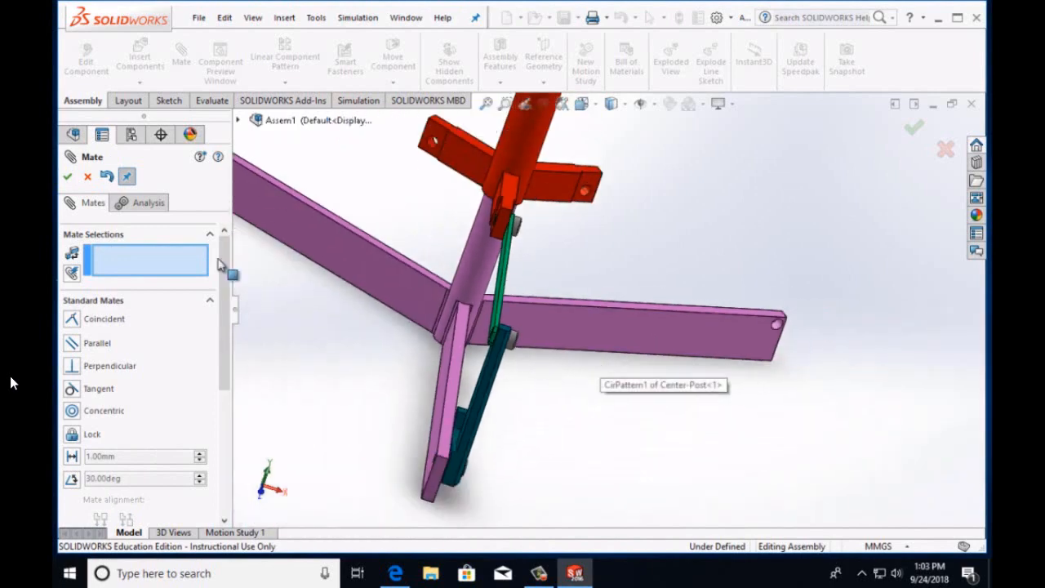
click(69, 177)
key(Up)
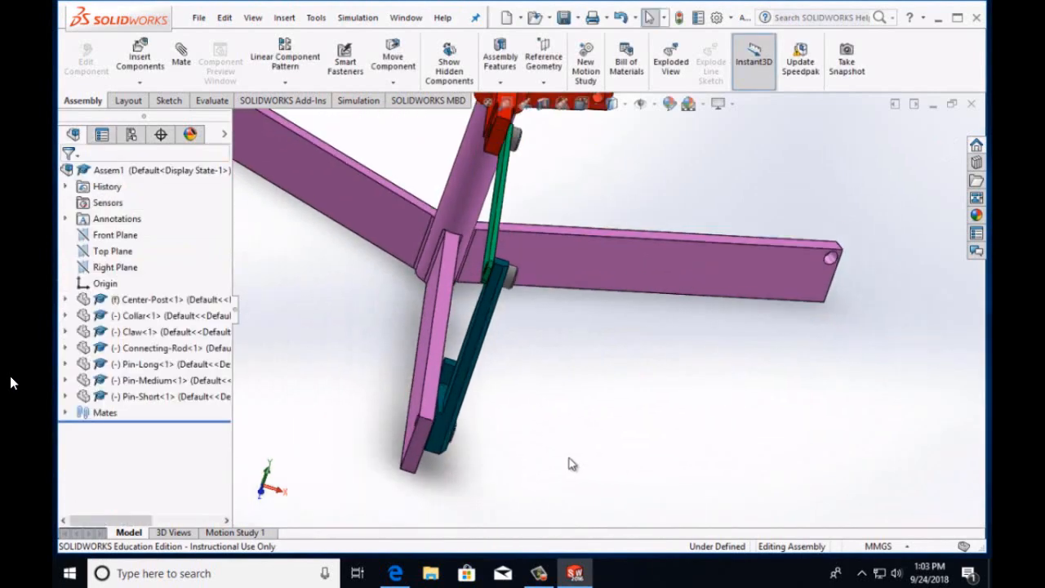
key(Left)
key(Left)
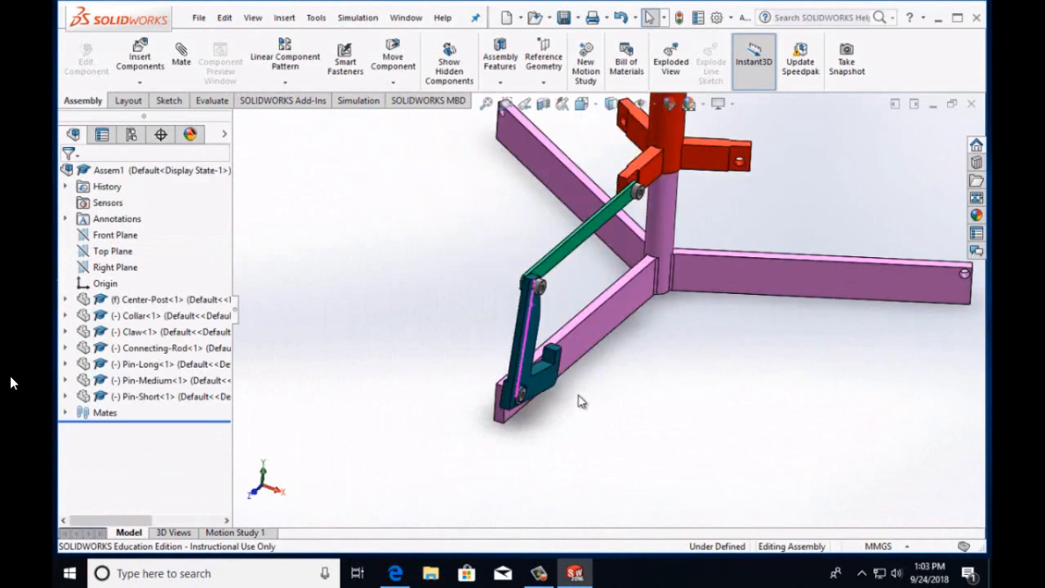
key(Left)
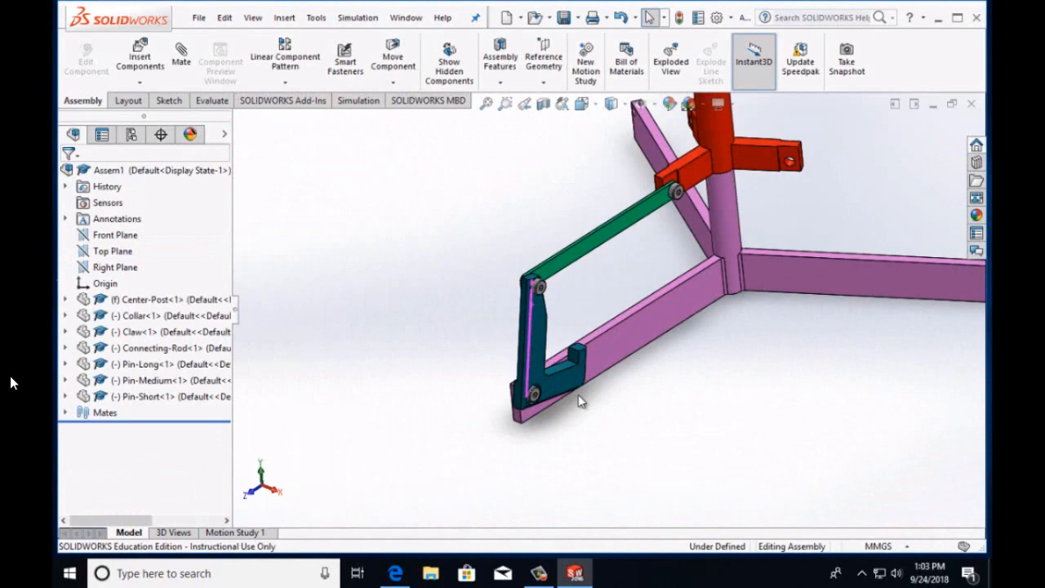
scroll(669, 372, up, 2)
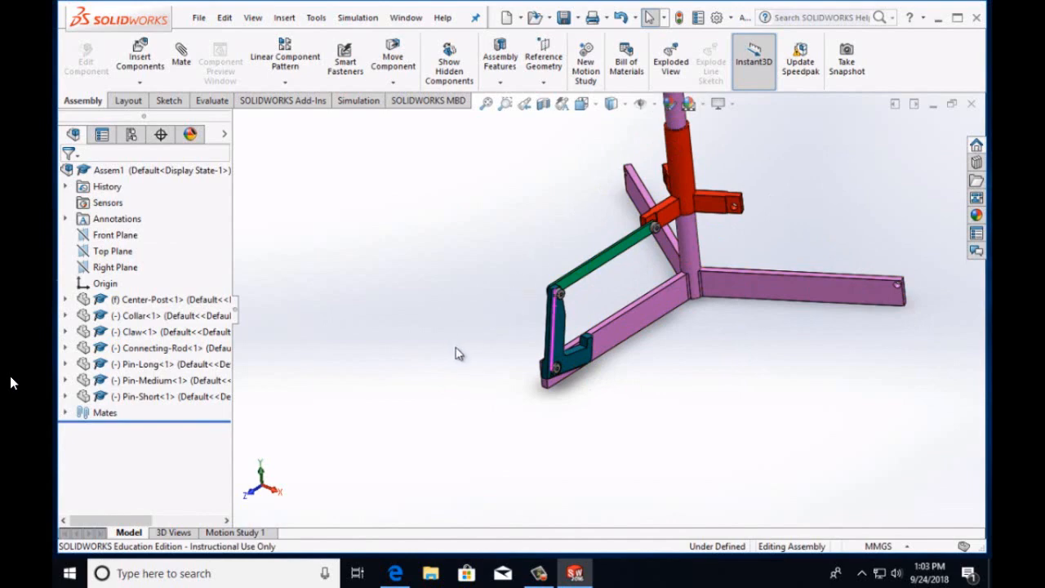
click(290, 85)
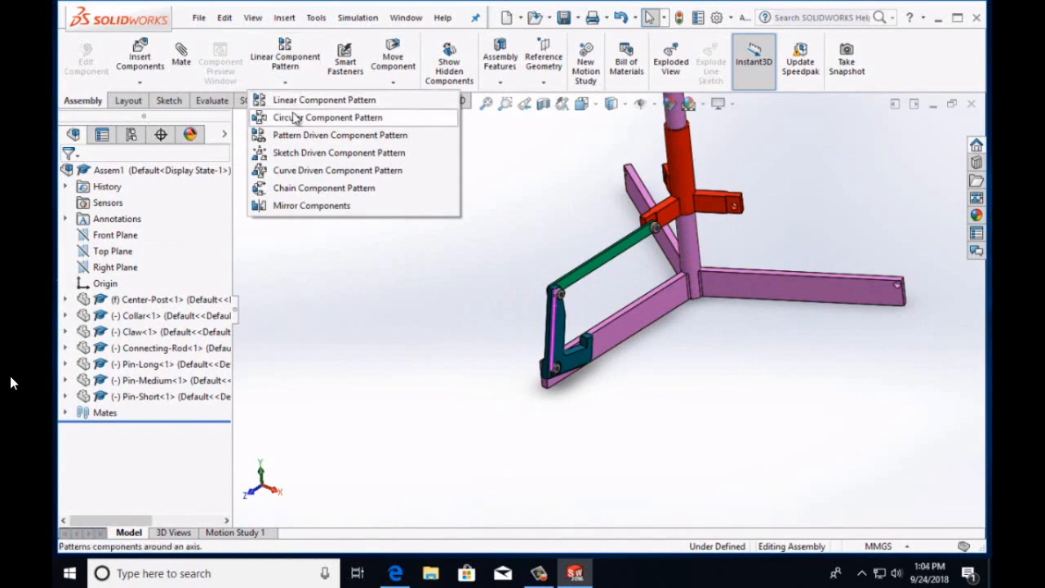
click(295, 119)
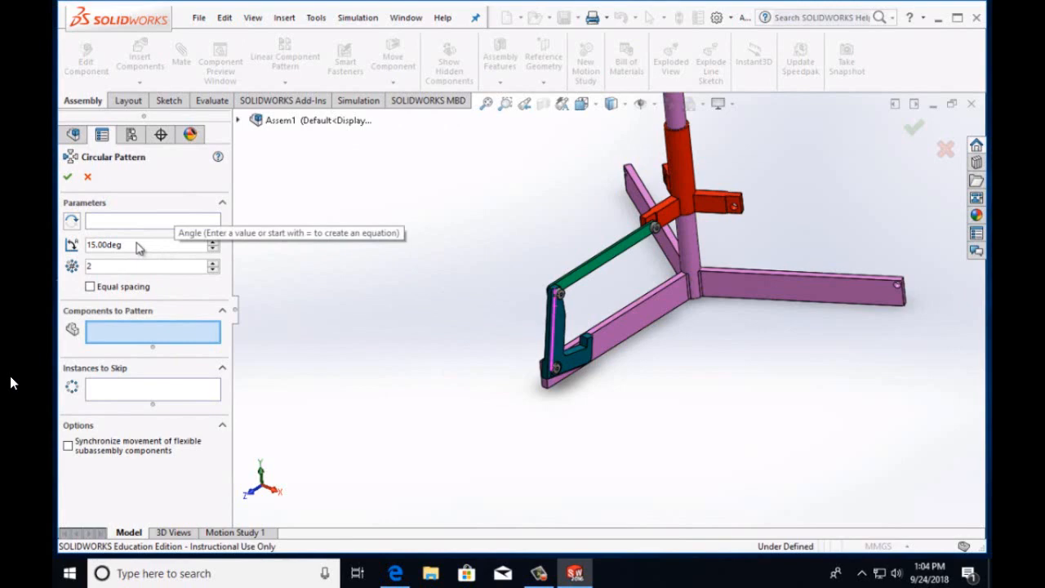
right_click(95, 245)
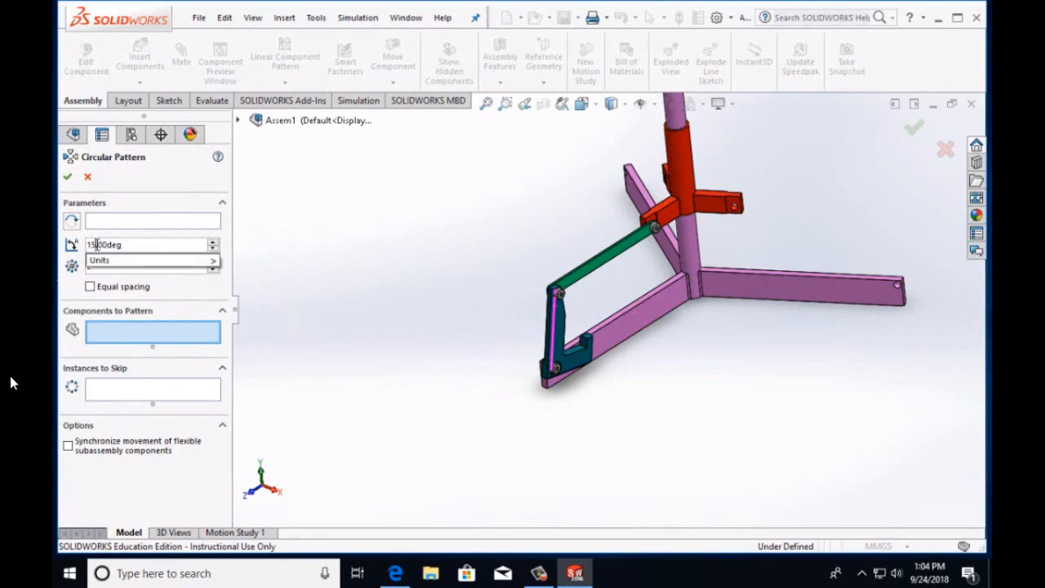
key(BackSpace)
text(20)
mouse_move(103, 261)
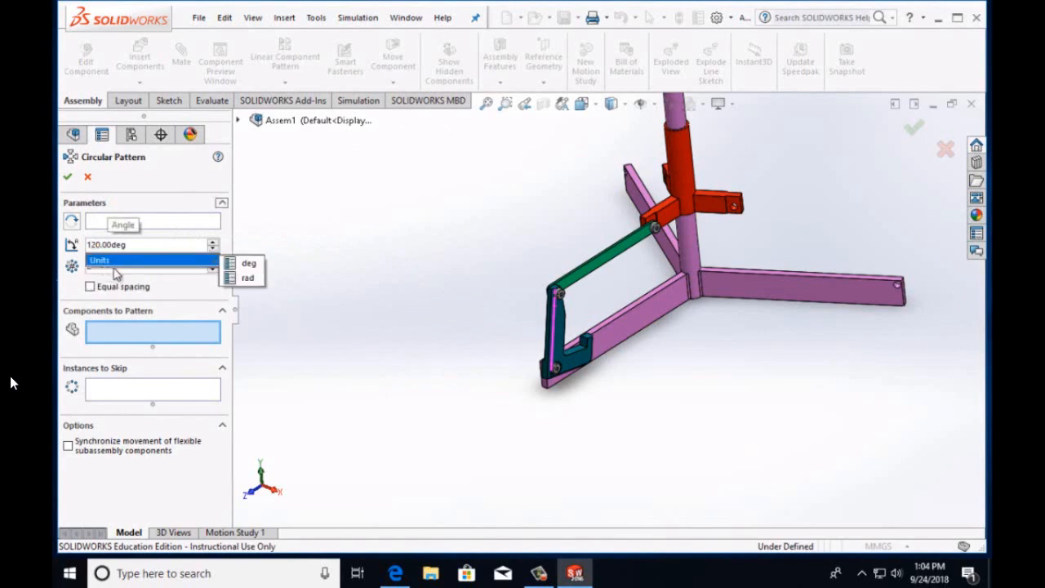
click(208, 270)
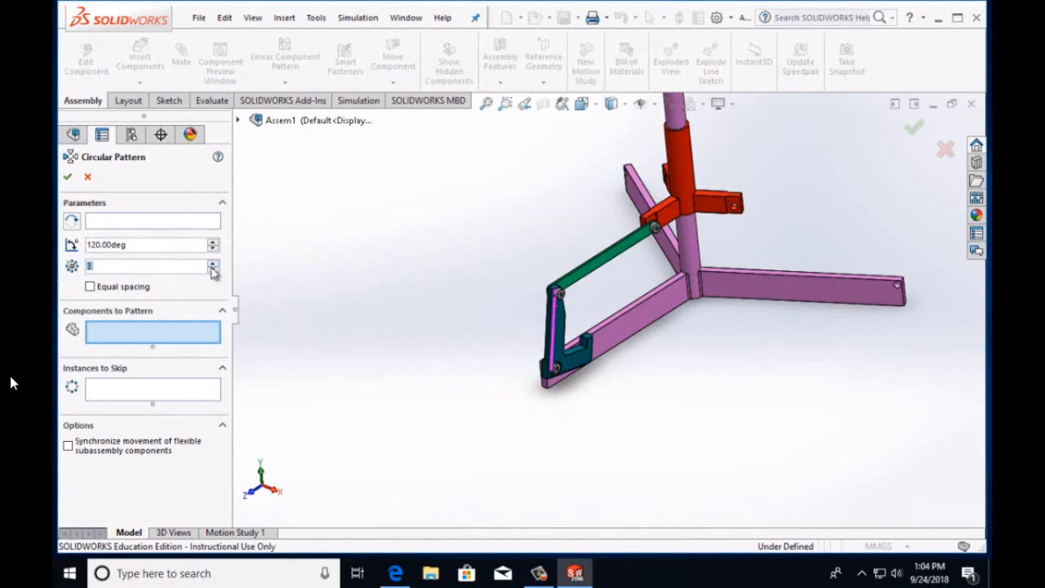
click(150, 340)
click(147, 222)
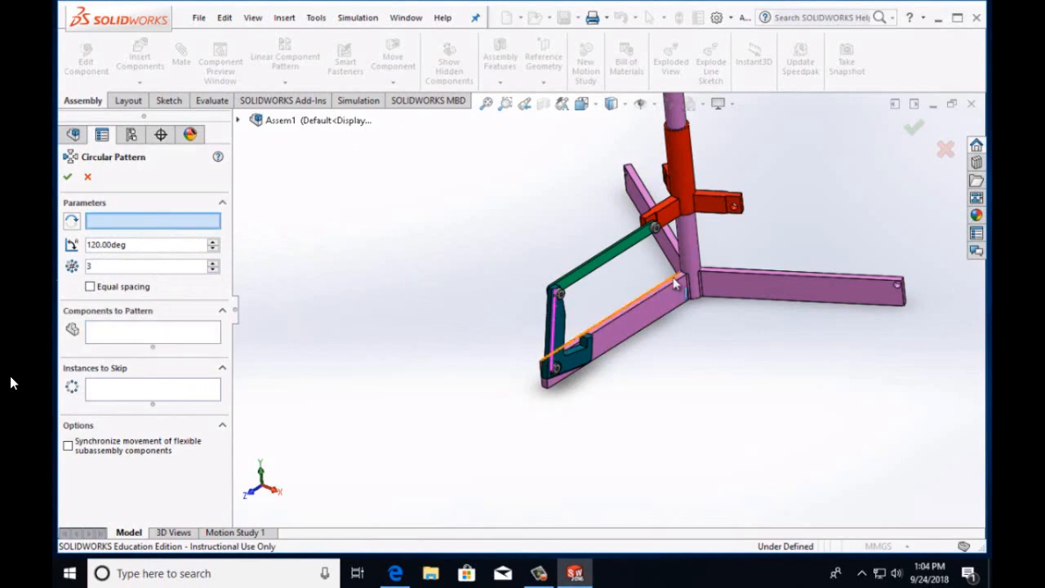
middle_drag(700, 269, 751, 276)
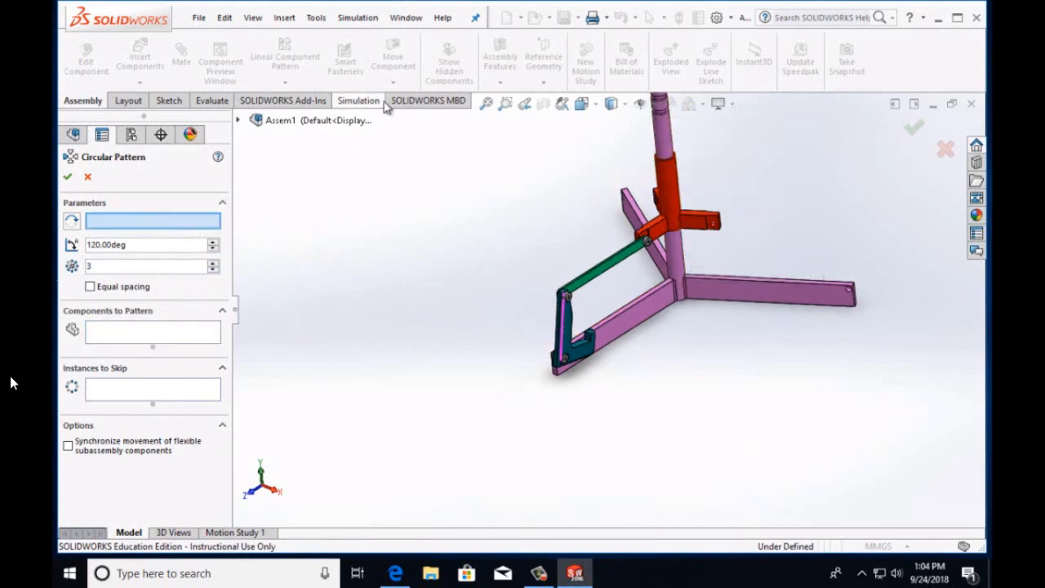
click(260, 19)
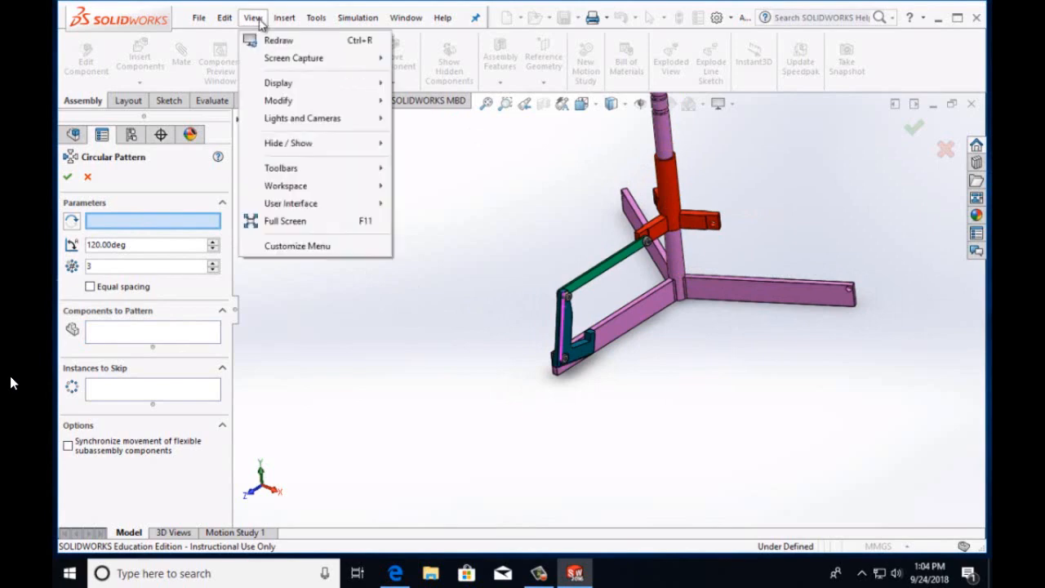
mouse_move(279, 84)
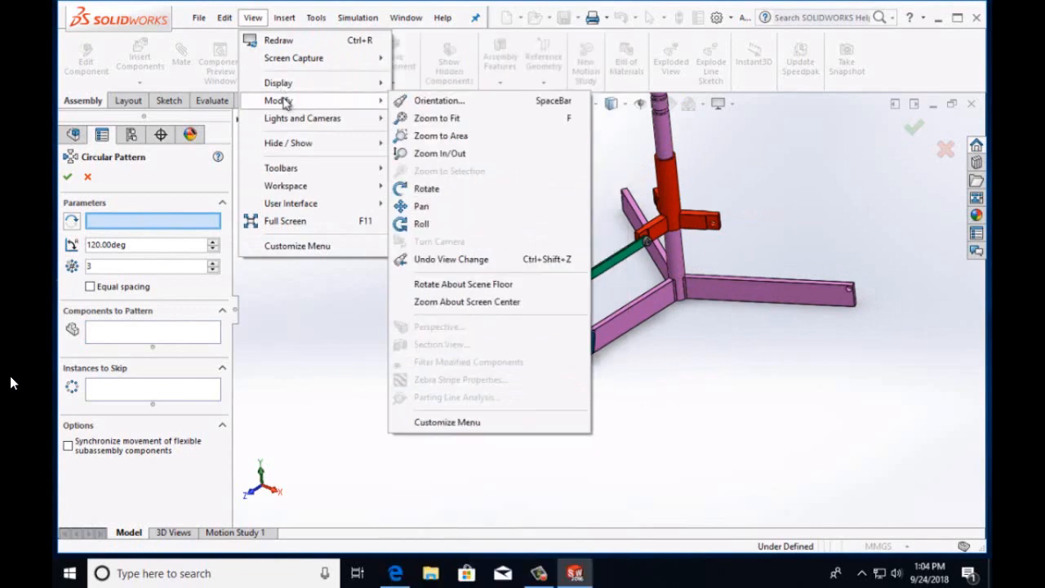
click(280, 384)
scroll(551, 330, up, 2)
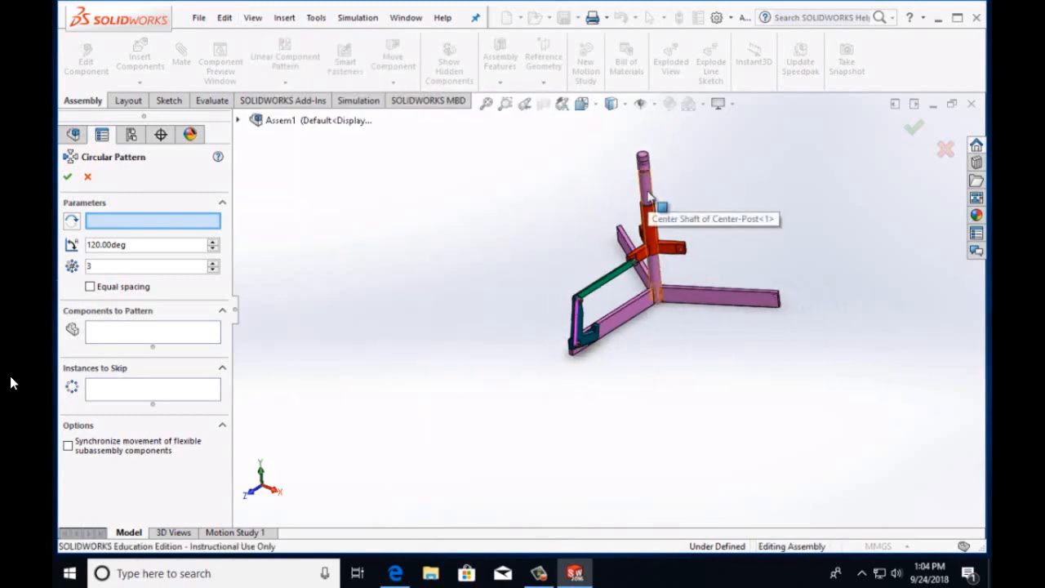
scroll(653, 200, down, 5)
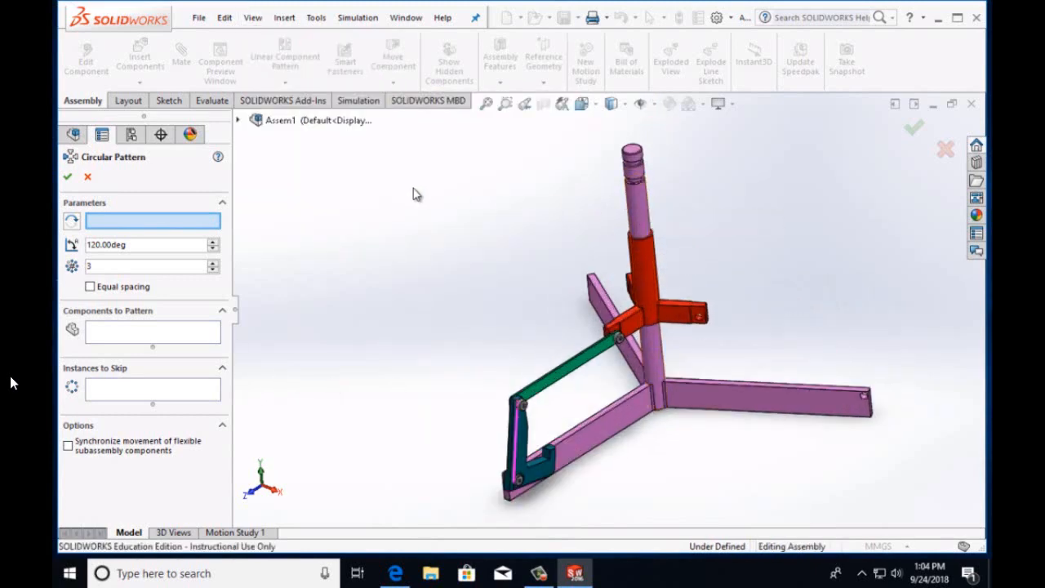
click(88, 177)
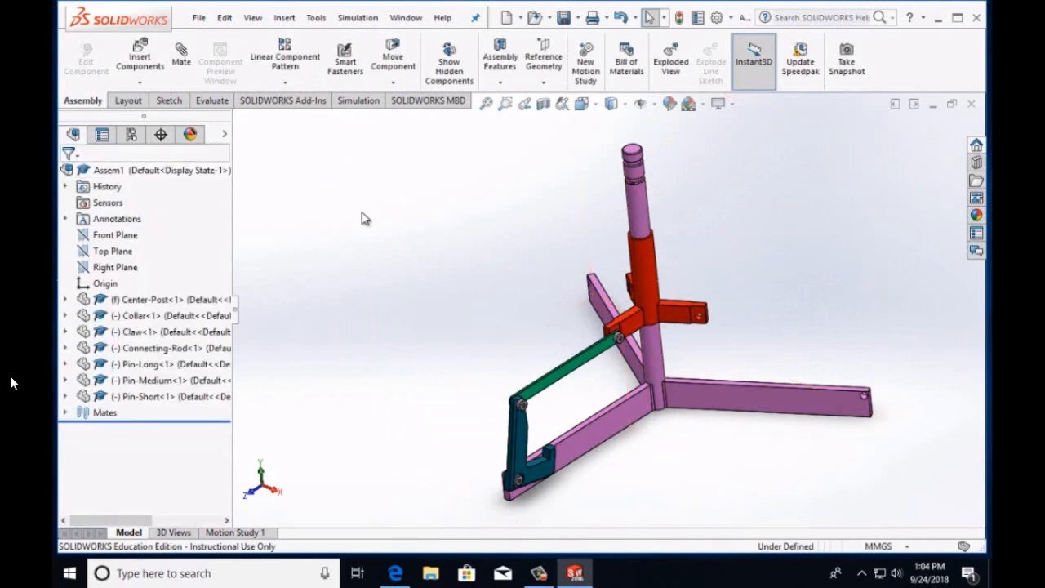
Turn on the display of axes in the assembly
click(255, 19)
mouse_move(280, 84)
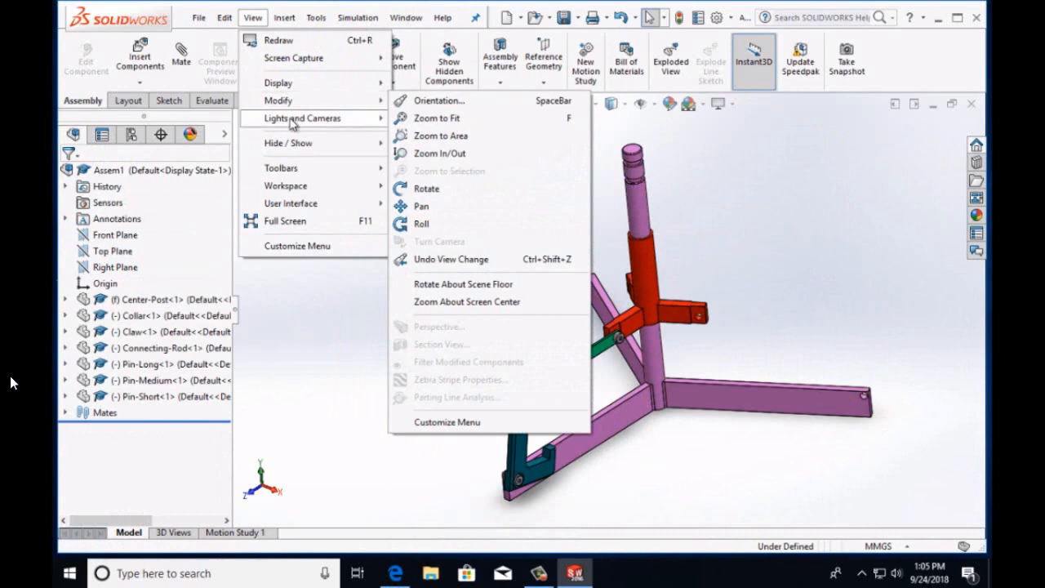
mouse_move(299, 145)
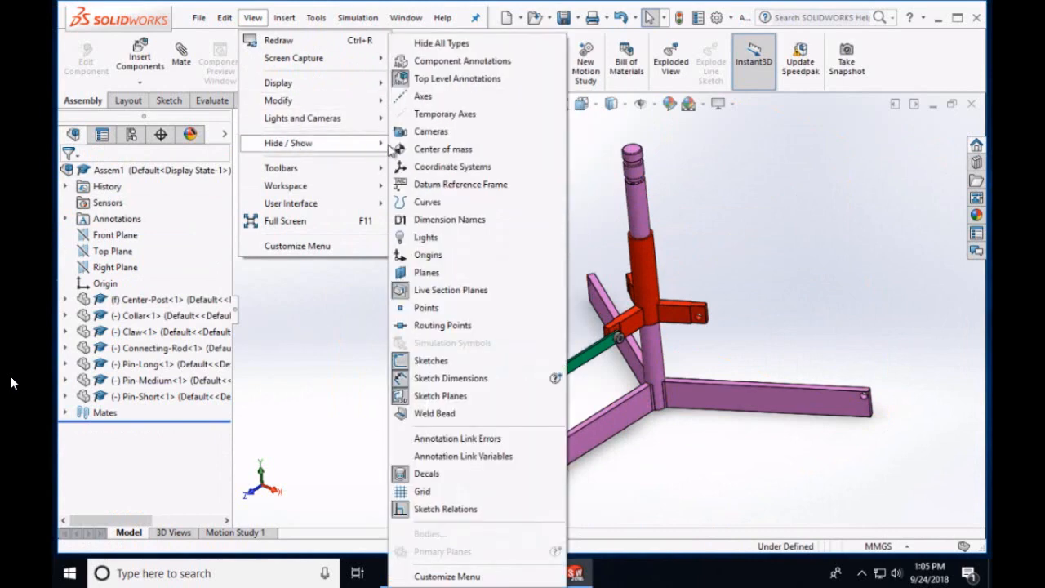
click(423, 96)
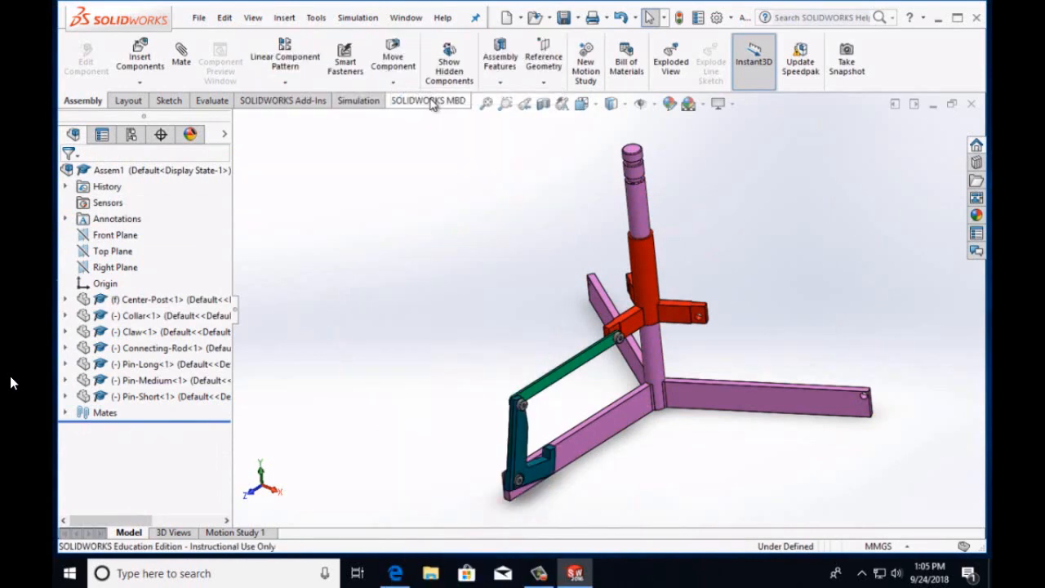
Turn on the display of temporary axes in the assembly
click(639, 202)
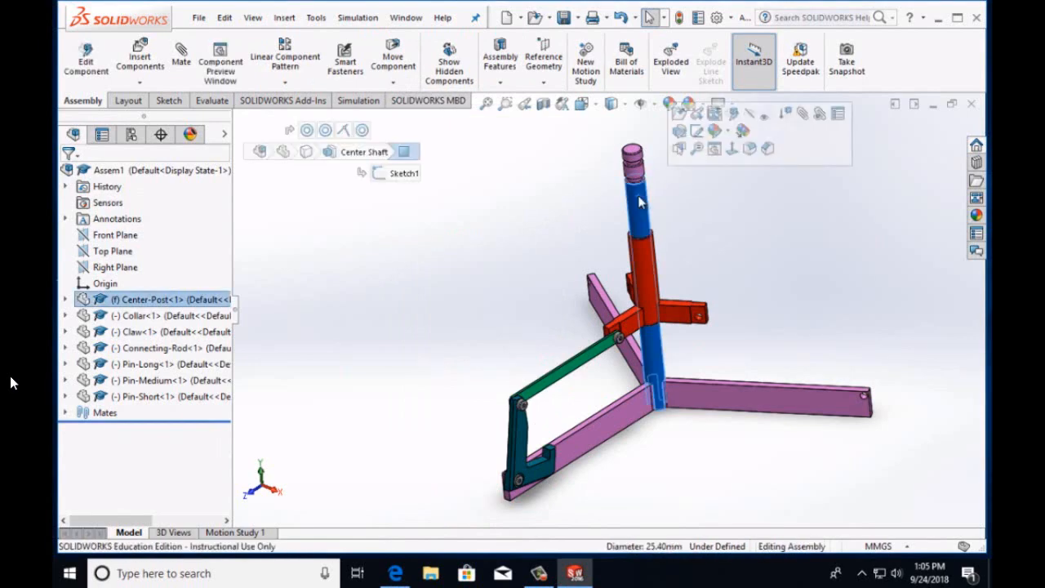
click(252, 18)
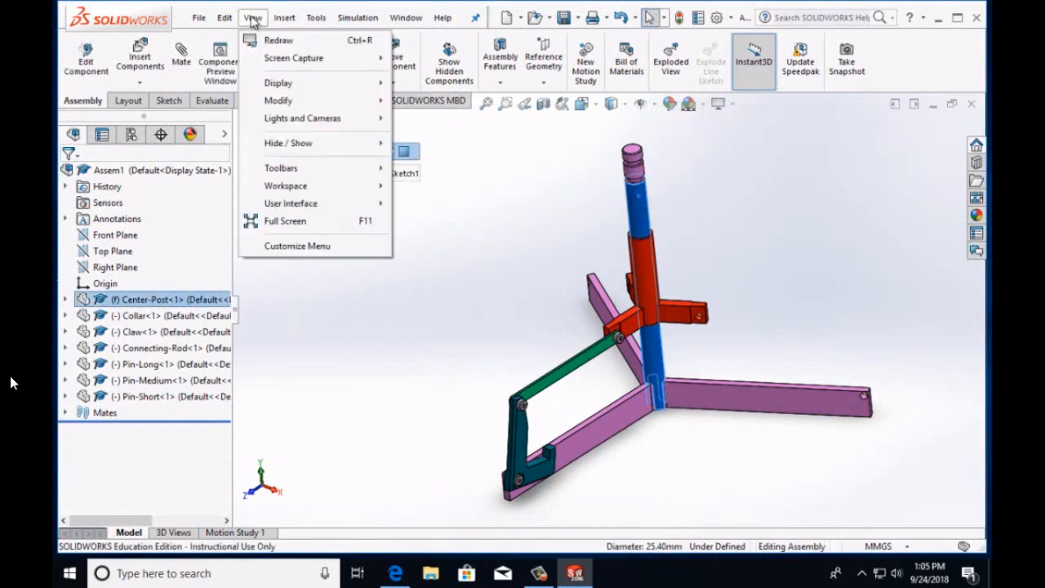
mouse_move(290, 86)
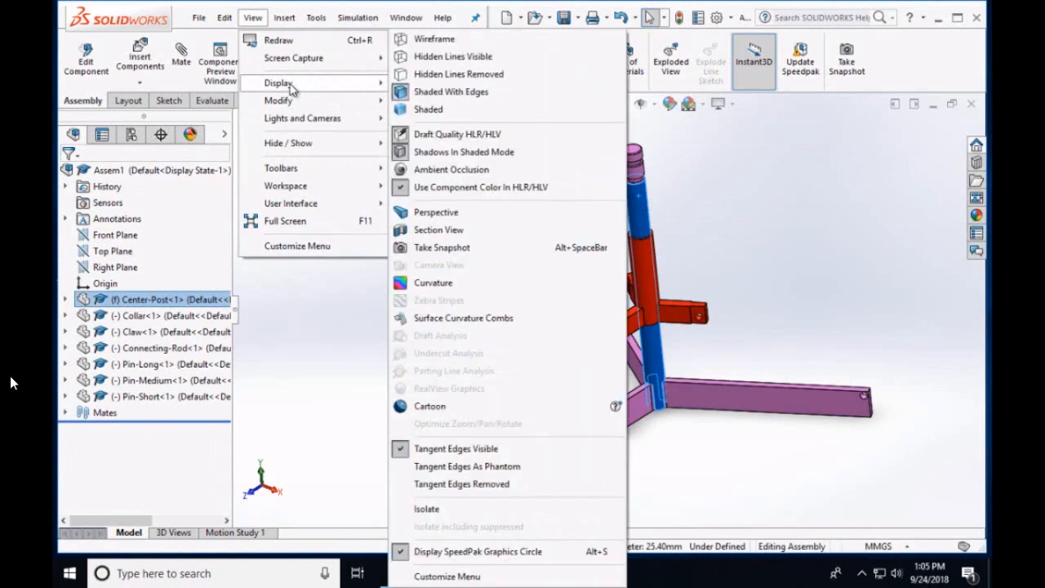
mouse_move(294, 105)
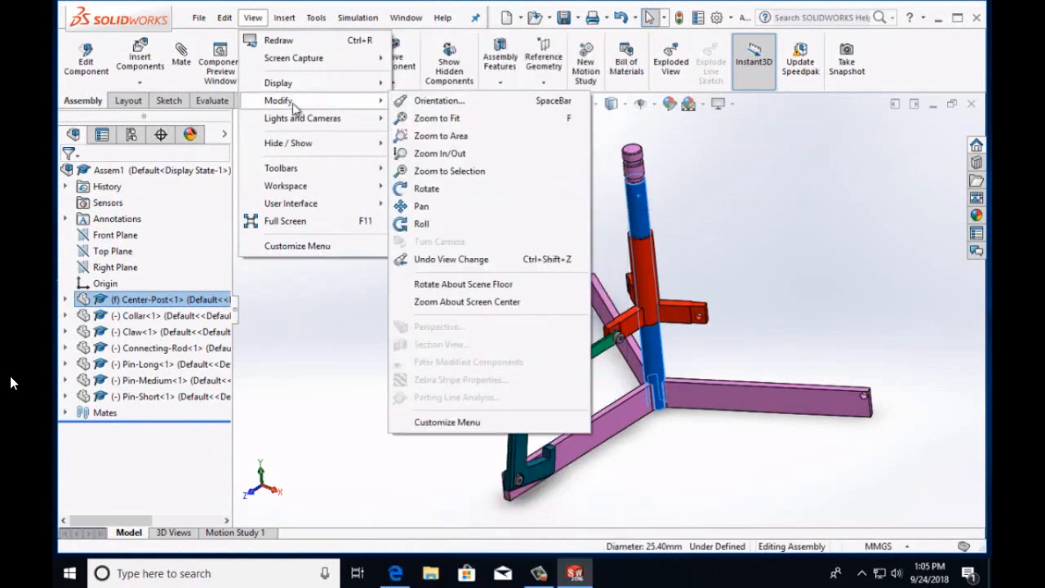
mouse_move(308, 143)
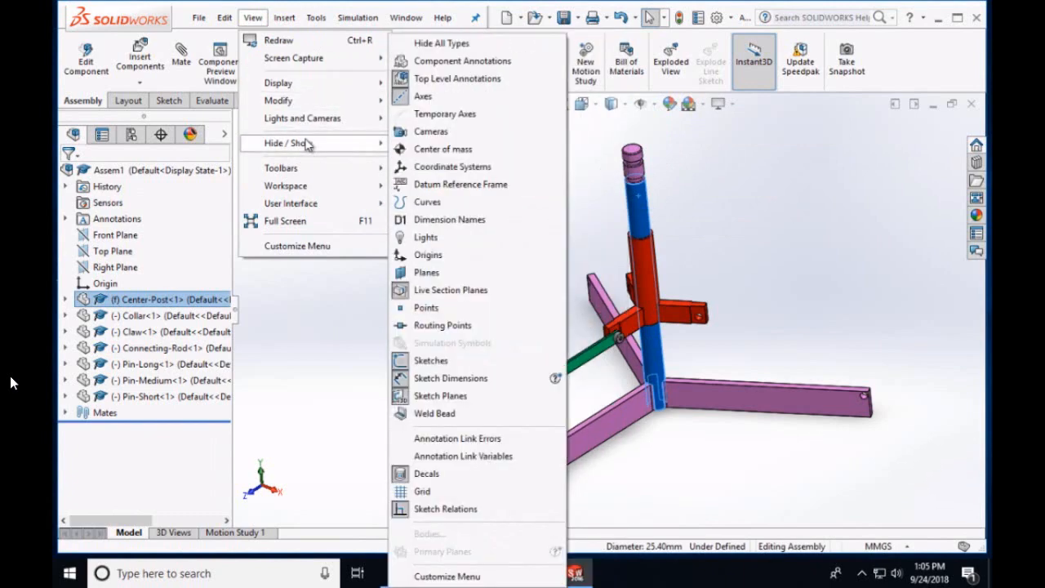
click(473, 113)
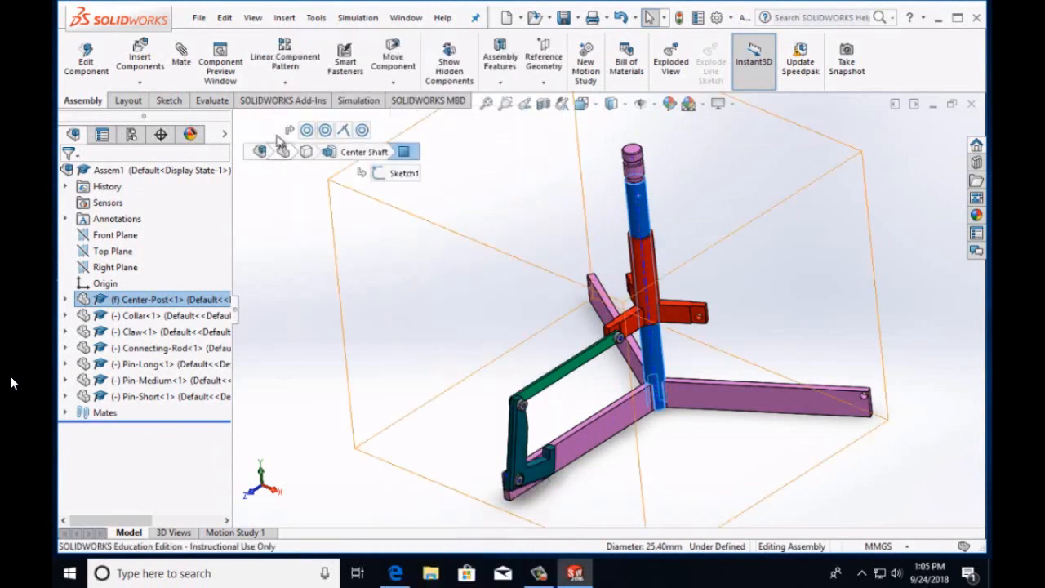
Start a circular component pattern about the Center-Post's central axis with 3 instances
click(285, 87)
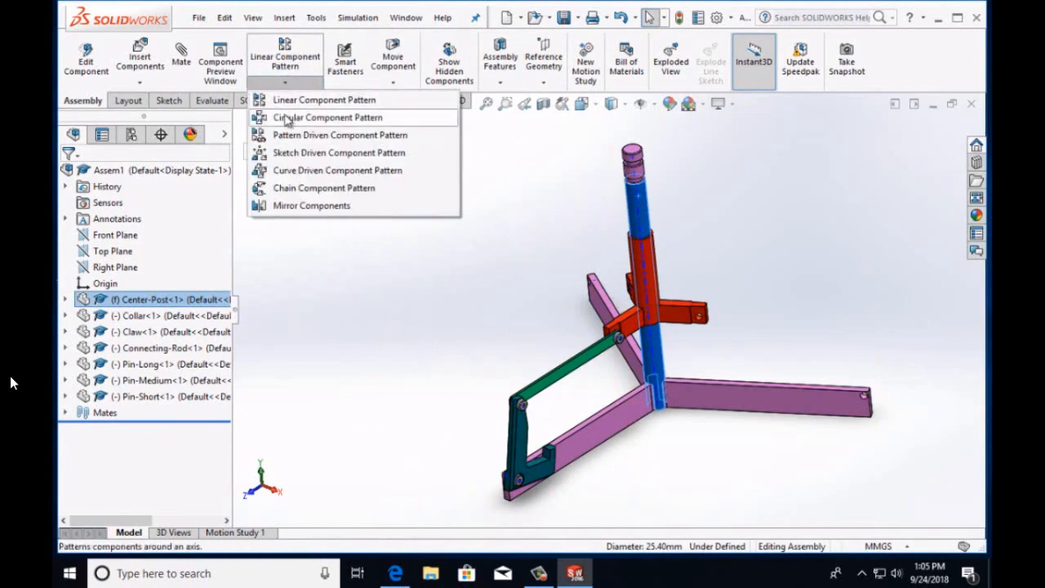
click(289, 118)
click(152, 222)
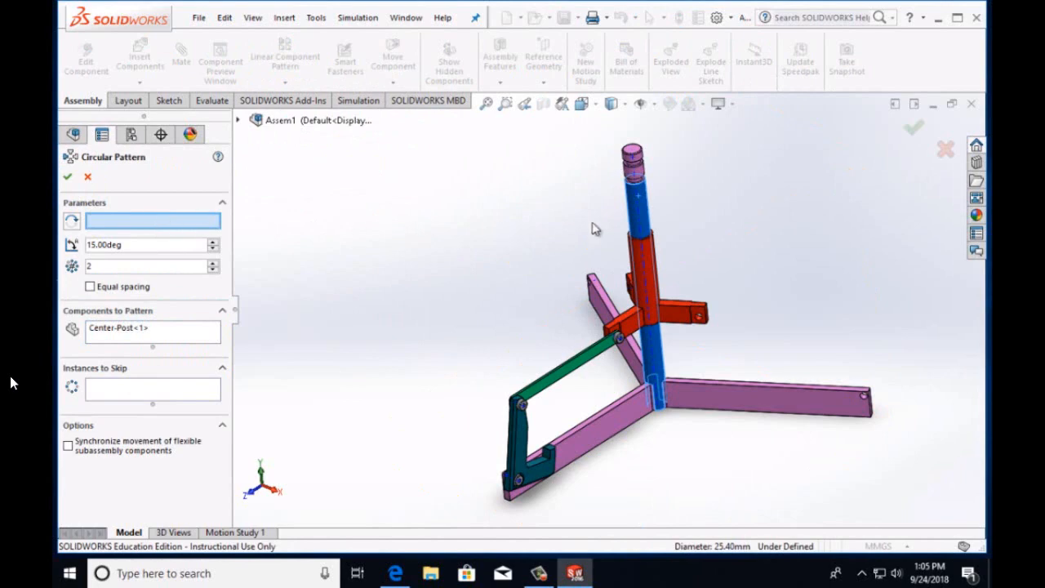
click(641, 235)
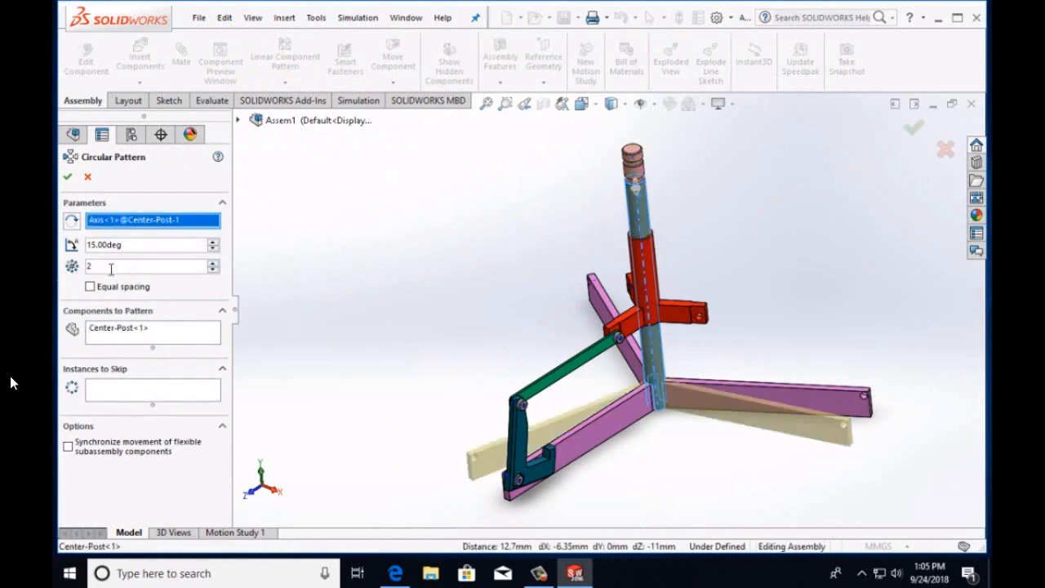
click(213, 262)
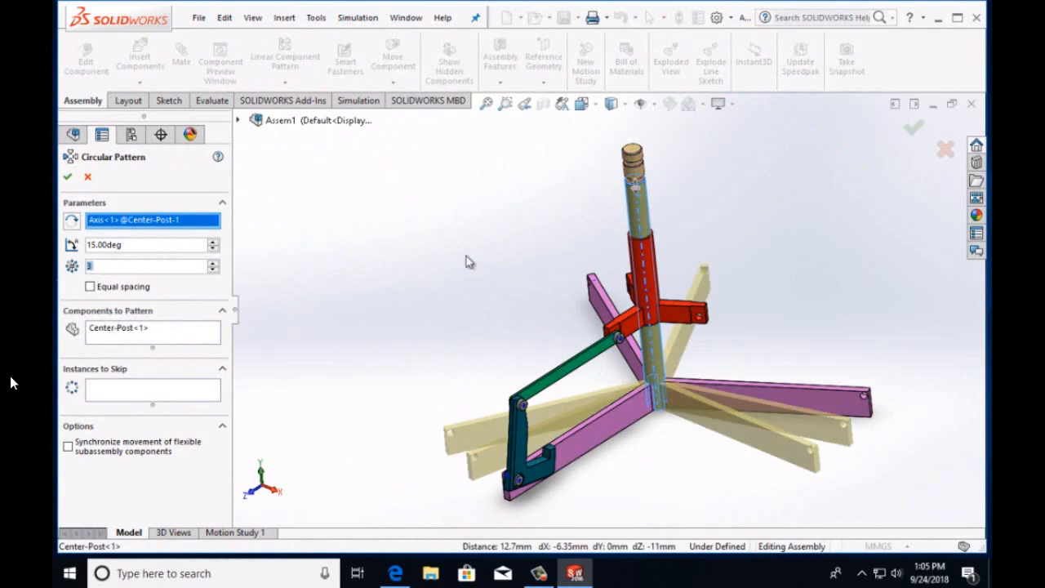
Set the circular pattern's angle to 120 degrees
click(95, 244)
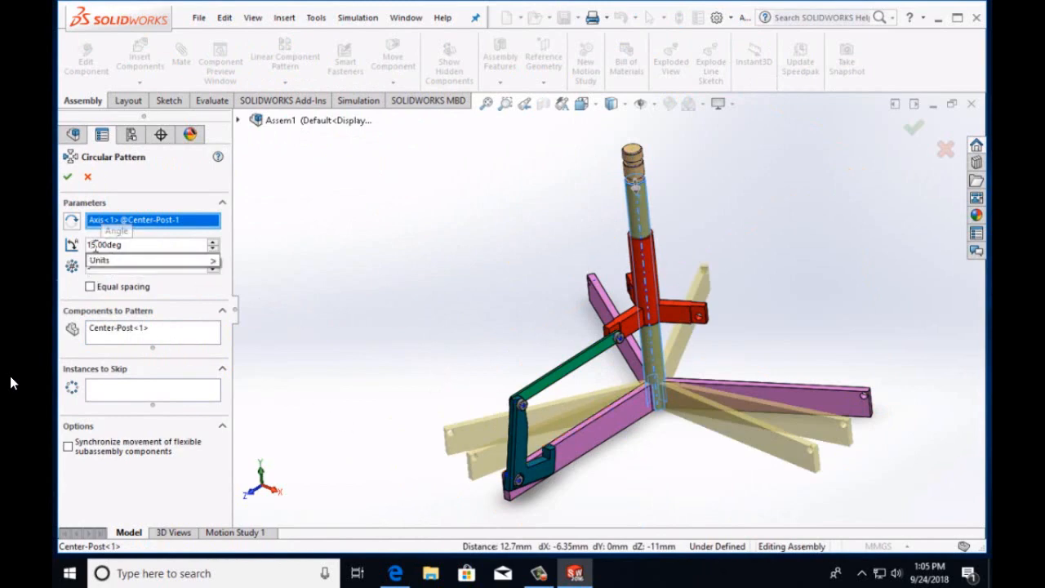
key(BackSpace)
text(20)
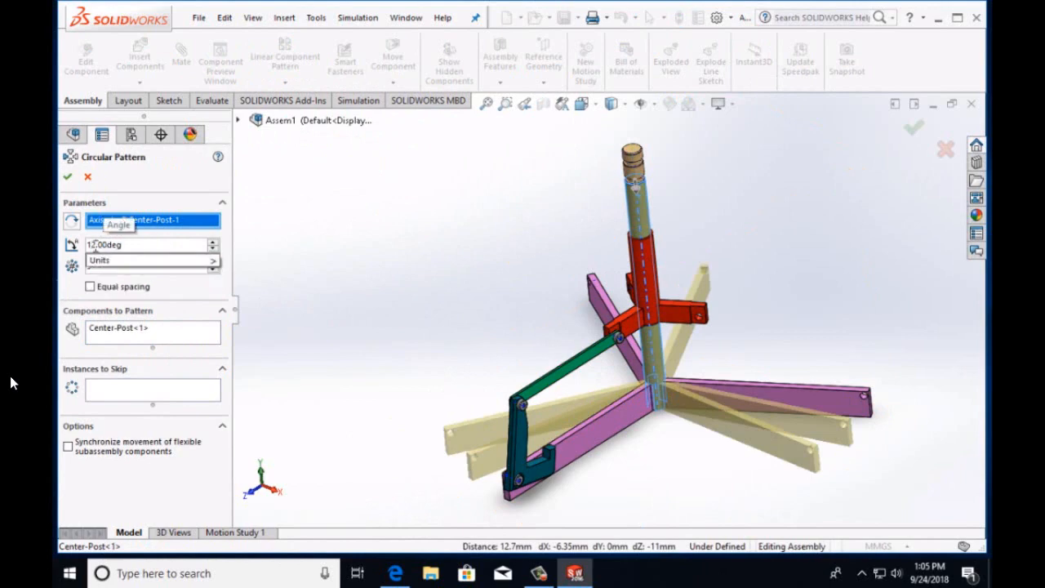
click(142, 268)
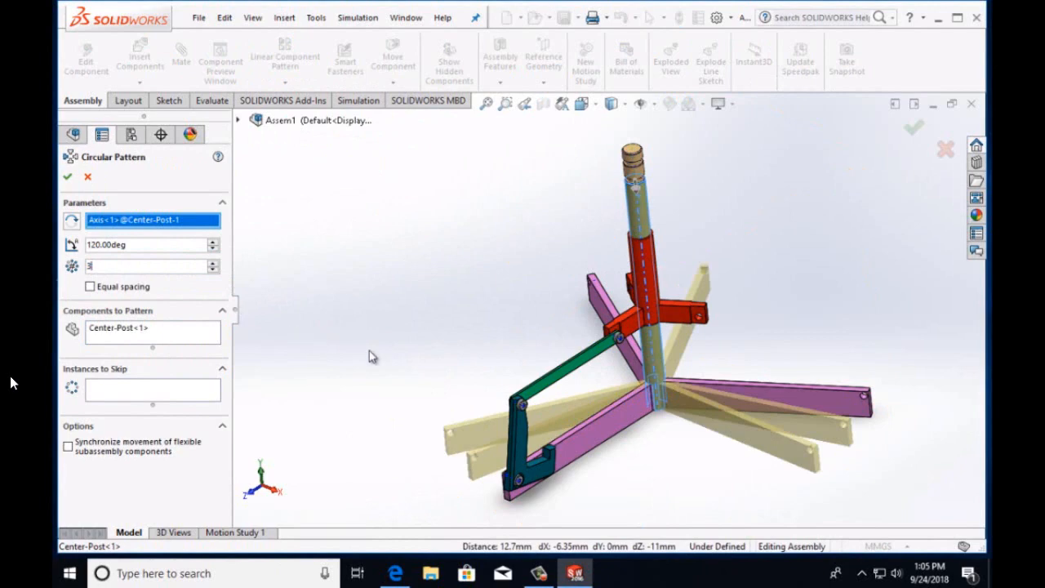
Replace Center-Post in the components to pattern with Connecting-Rod, Pin-Medium, Pin-Short, Pin-Long and Claw
click(150, 336)
right_click(143, 335)
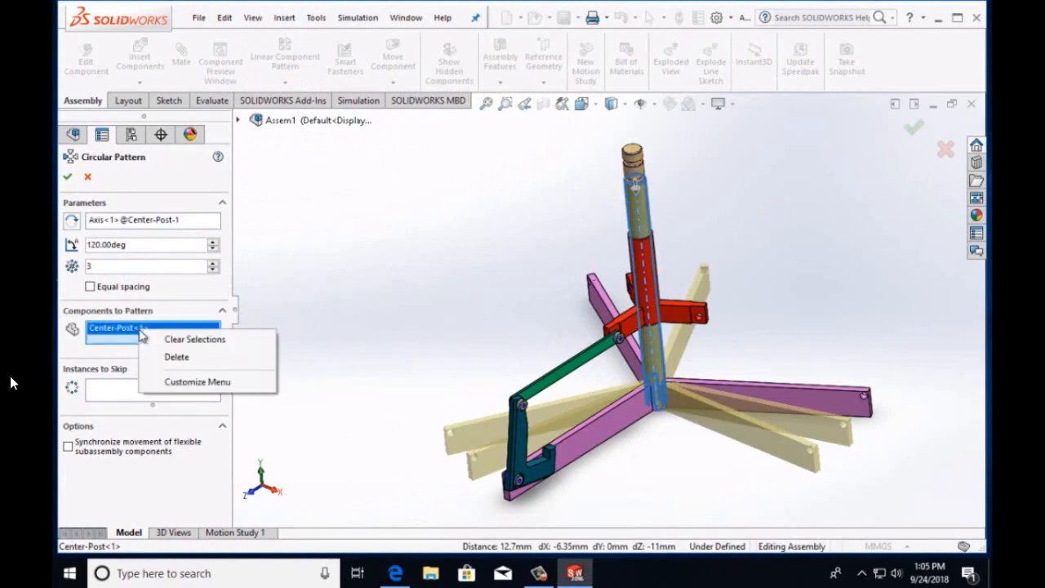
click(160, 359)
click(516, 454)
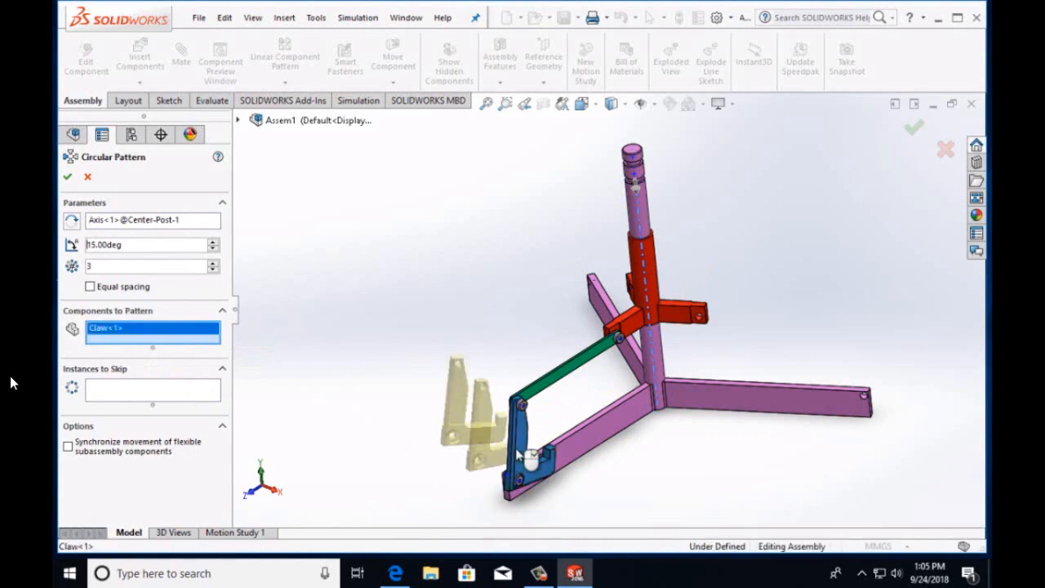
click(539, 394)
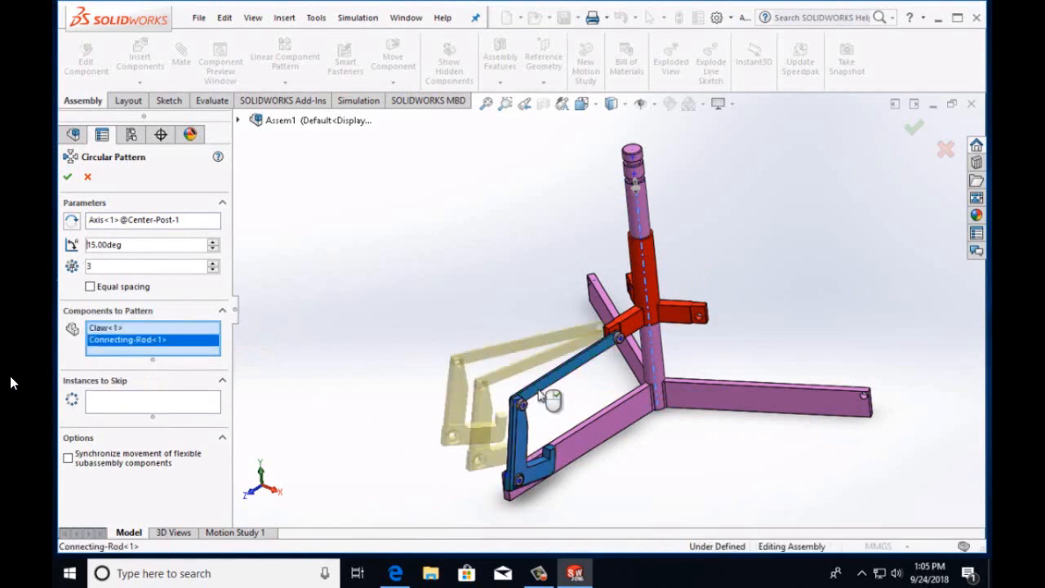
click(618, 344)
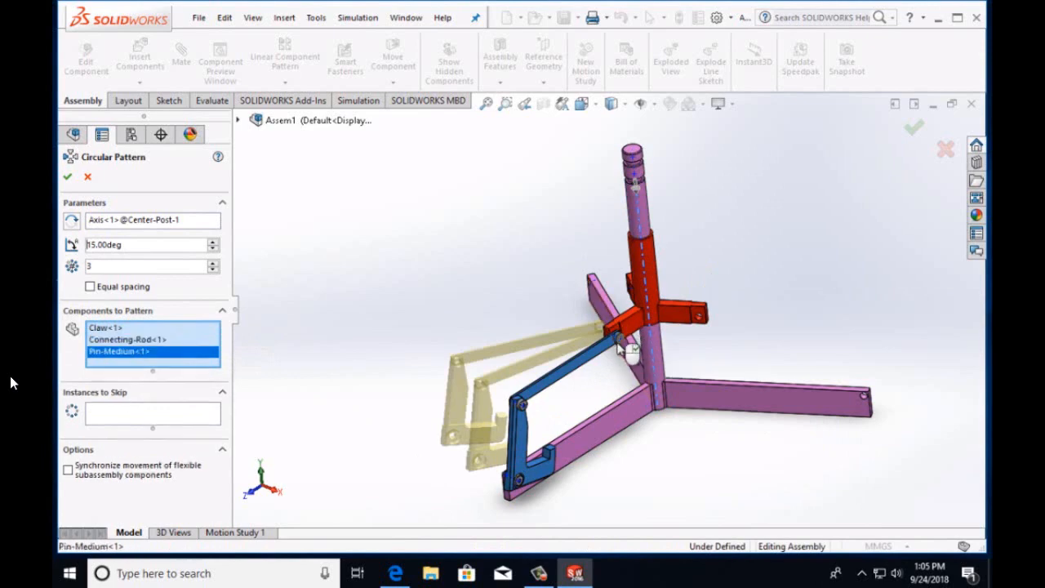
click(520, 405)
click(519, 483)
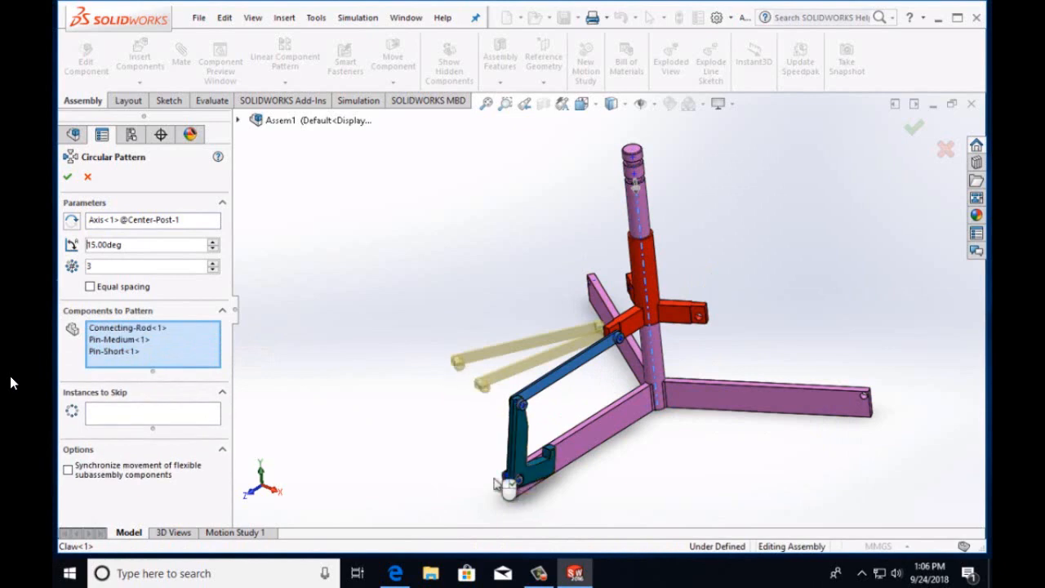
click(522, 487)
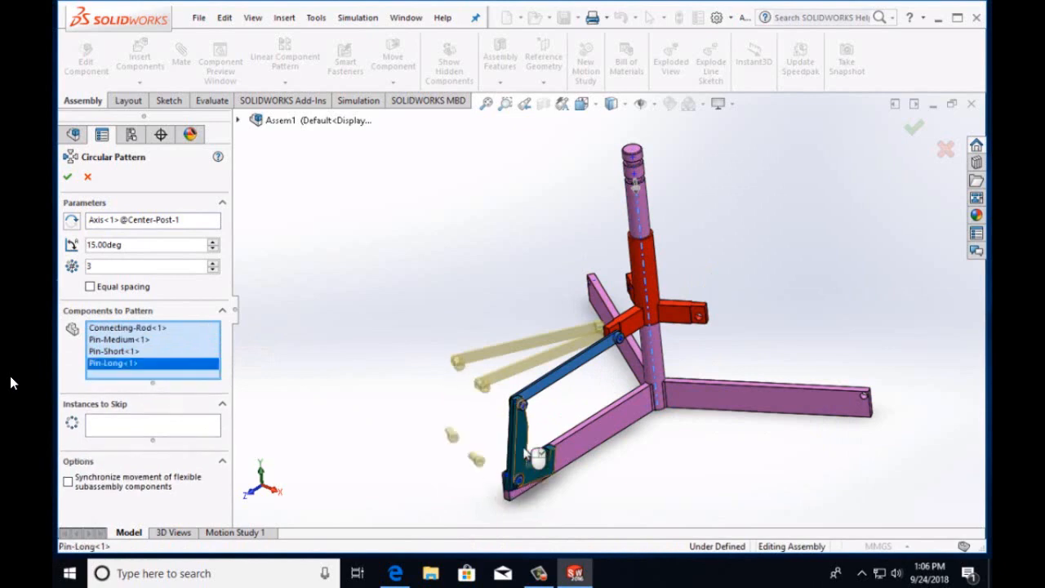
click(512, 478)
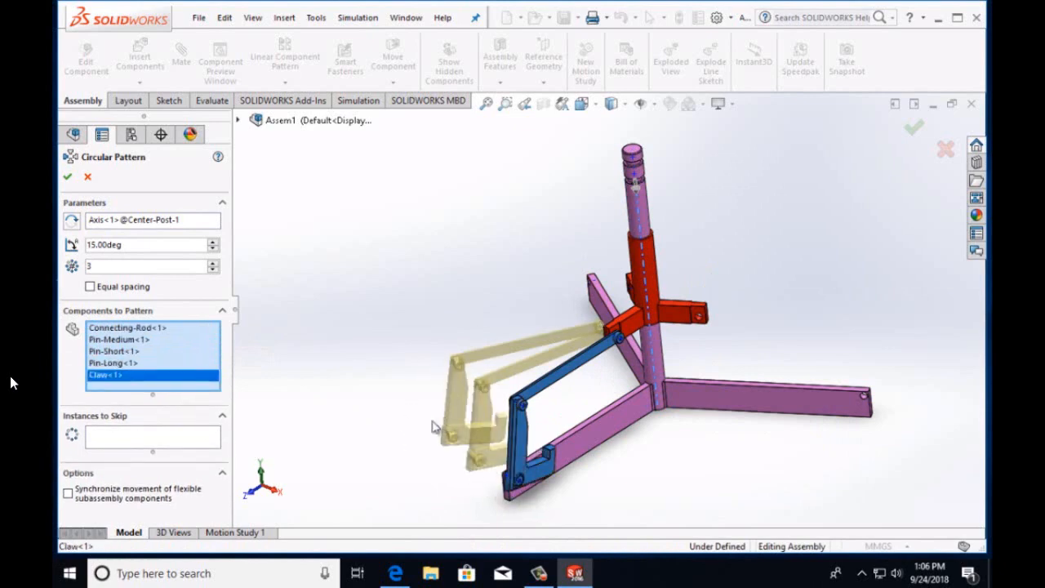
Set the angle between the pattern instances to 120 degrees and create the circular pattern
click(94, 244)
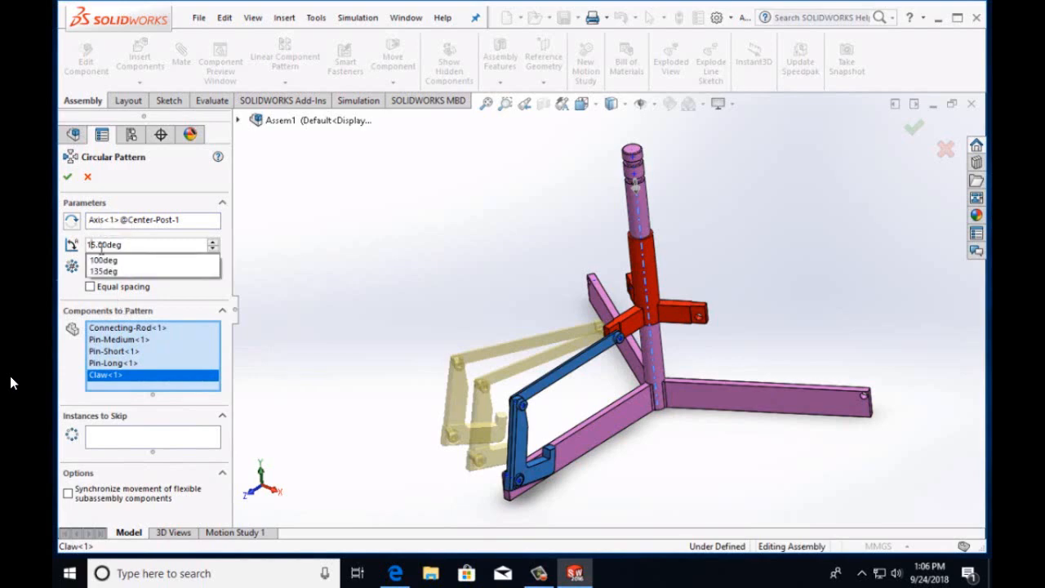
key(BackSpace)
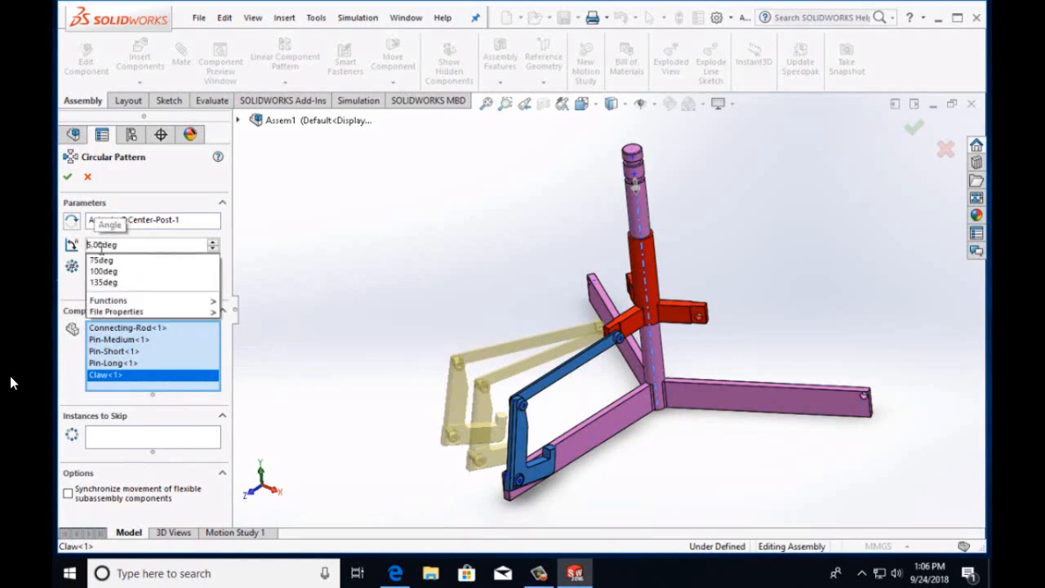
text(20)
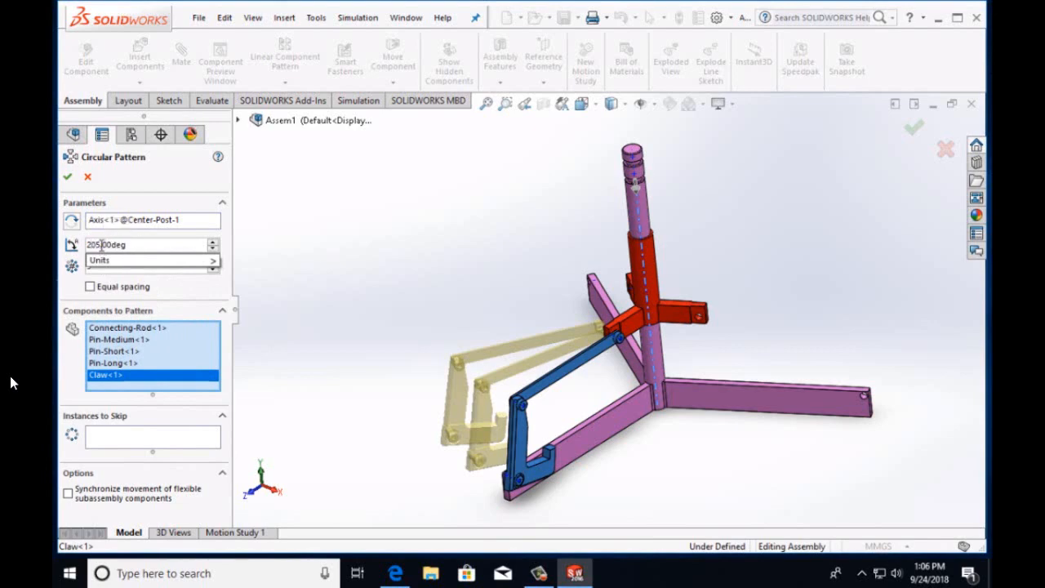
key(BackSpace)
key(BackSpace)
key(BackSpace)
text(12)
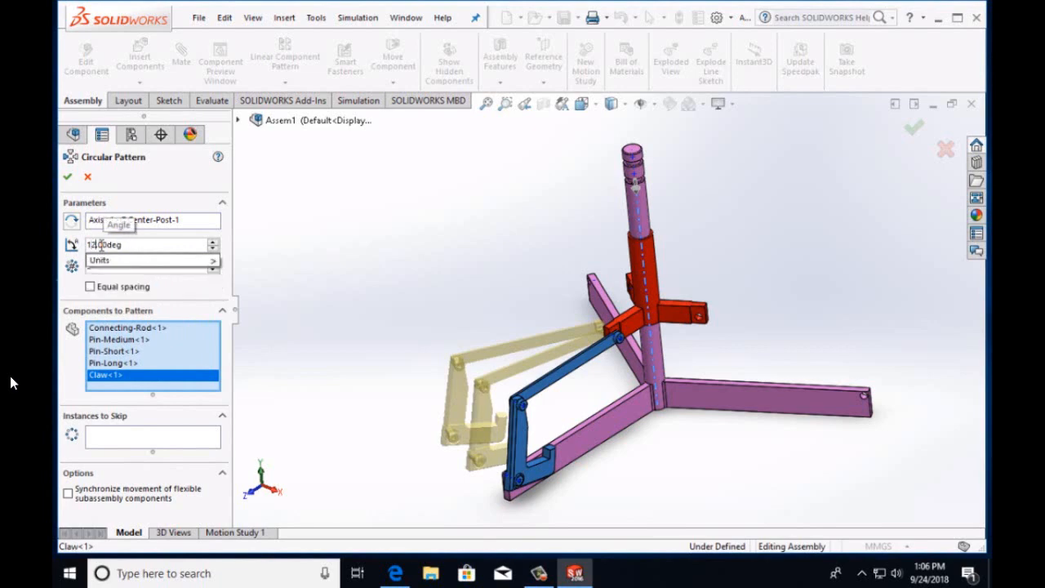
text(0)
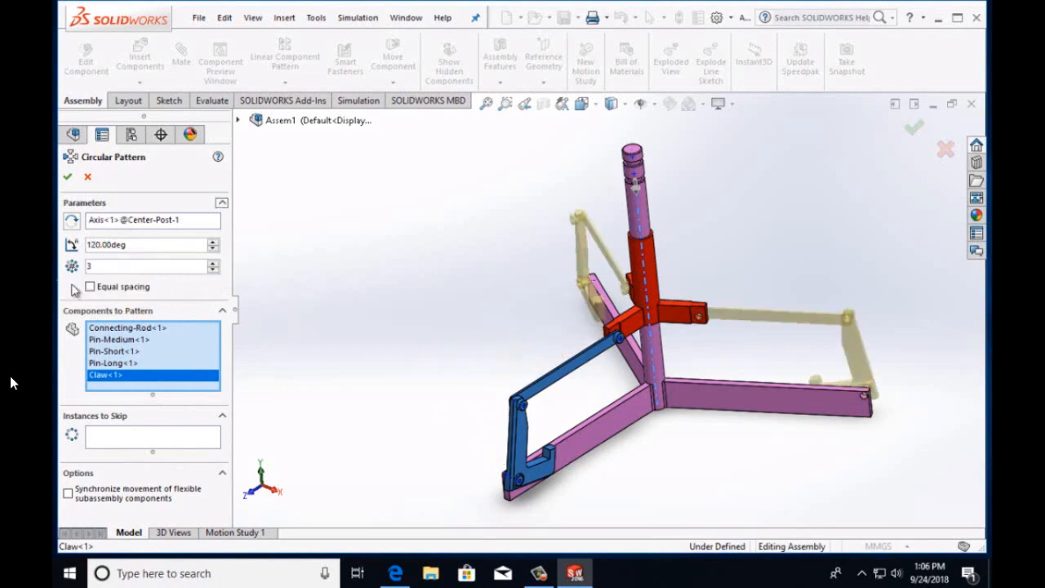
click(66, 177)
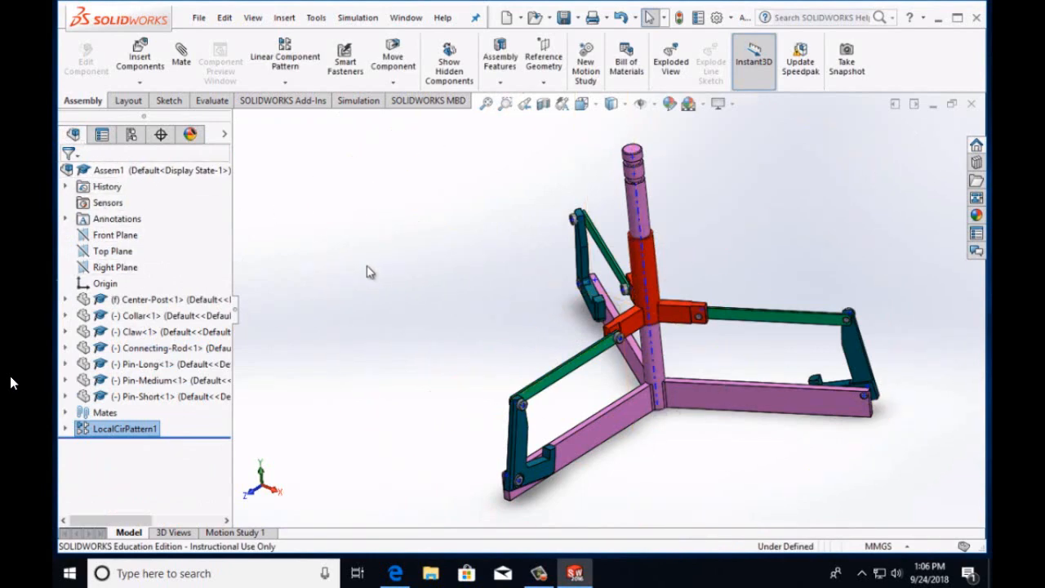
Slide the Collar up along the Center-Post to test the motion of the three claw linkages
click(198, 17)
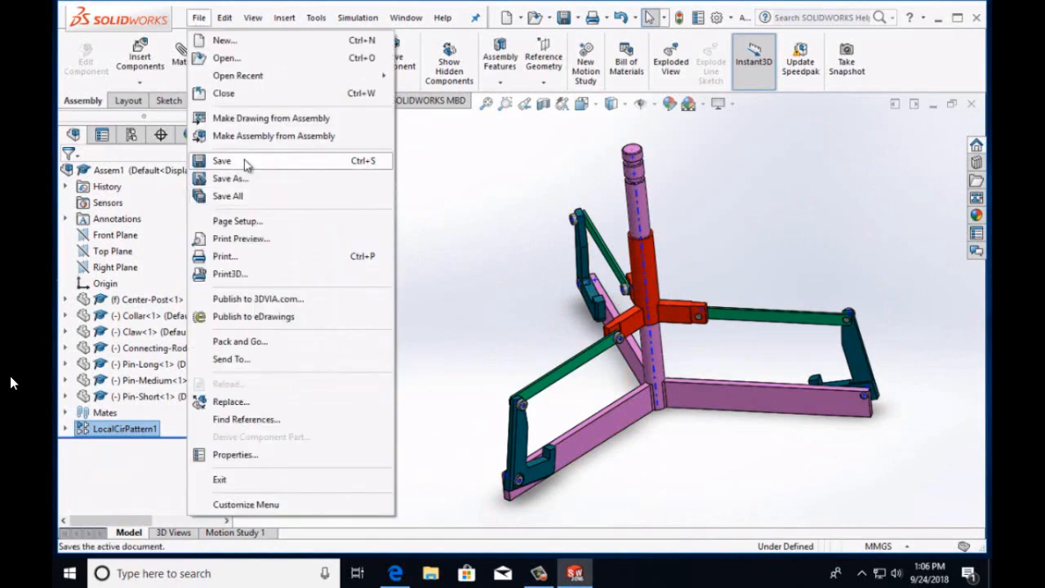
click(526, 255)
click(647, 262)
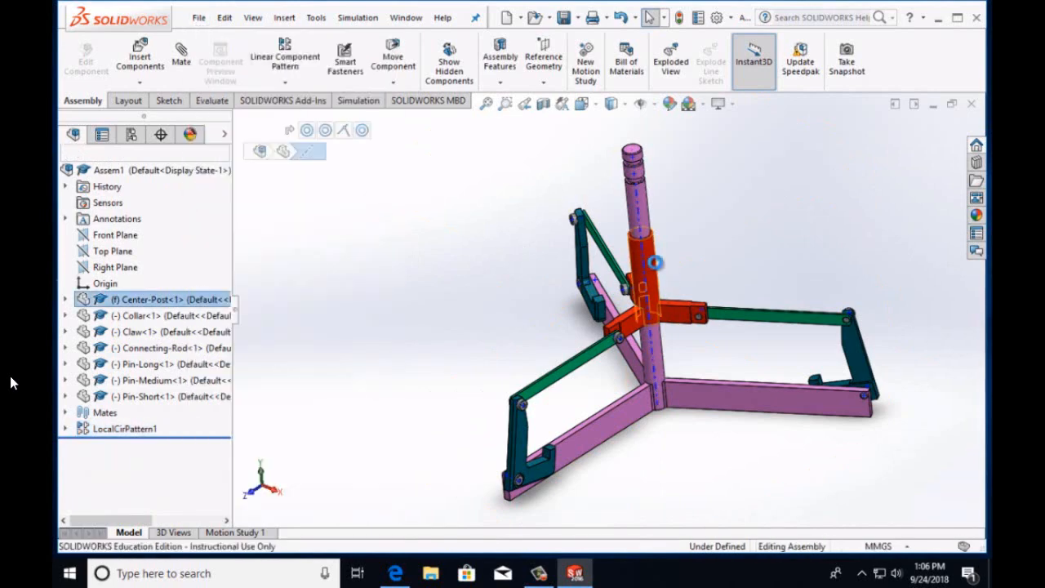
drag(656, 278, 571, 453)
mouse_move(645, 233)
mouse_down()
mouse_move(658, 502)
mouse_move(632, 383)
mouse_move(637, 230)
mouse_up()
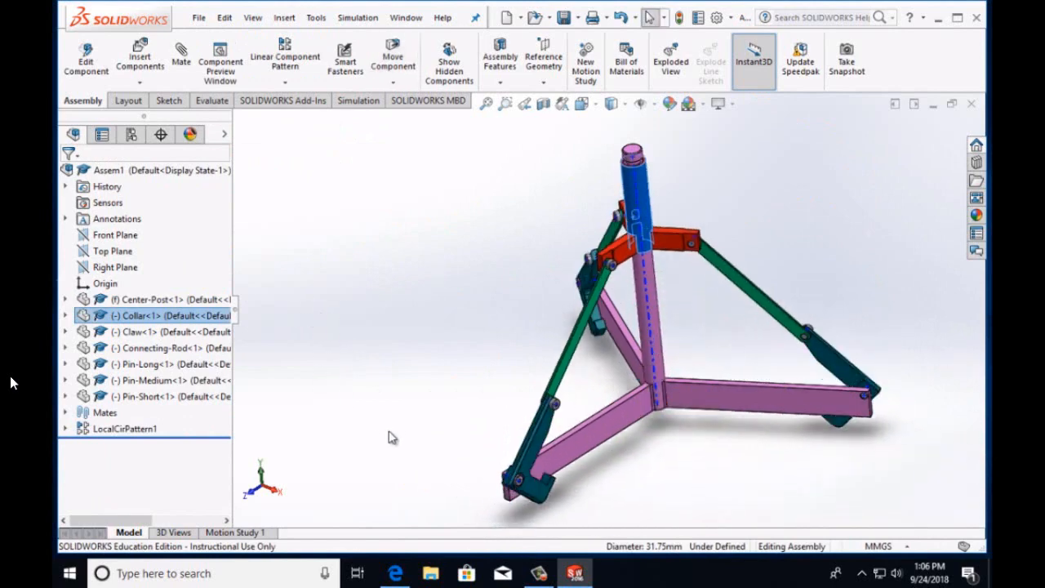
mouse_move(538, 576)
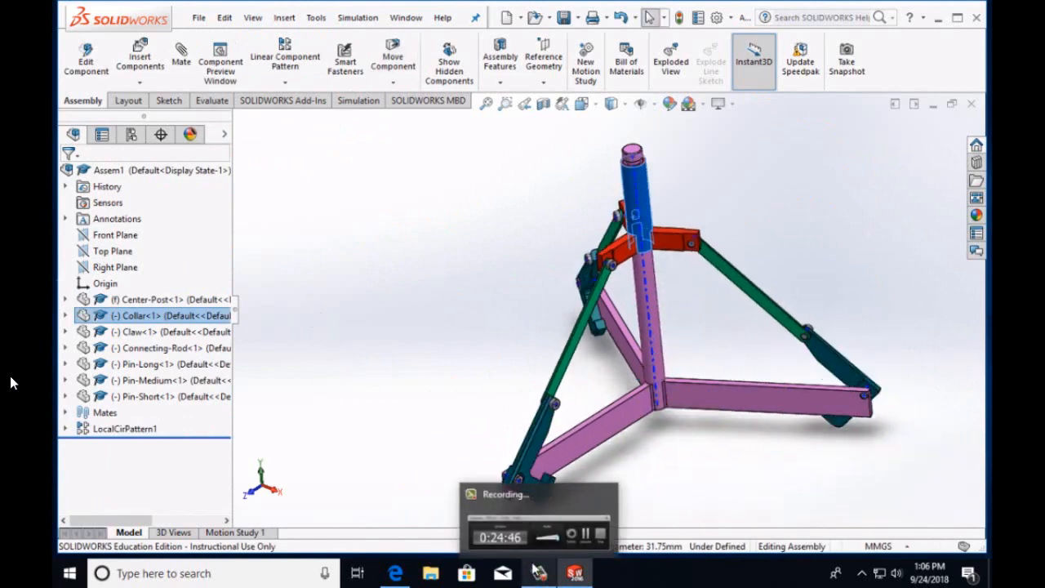